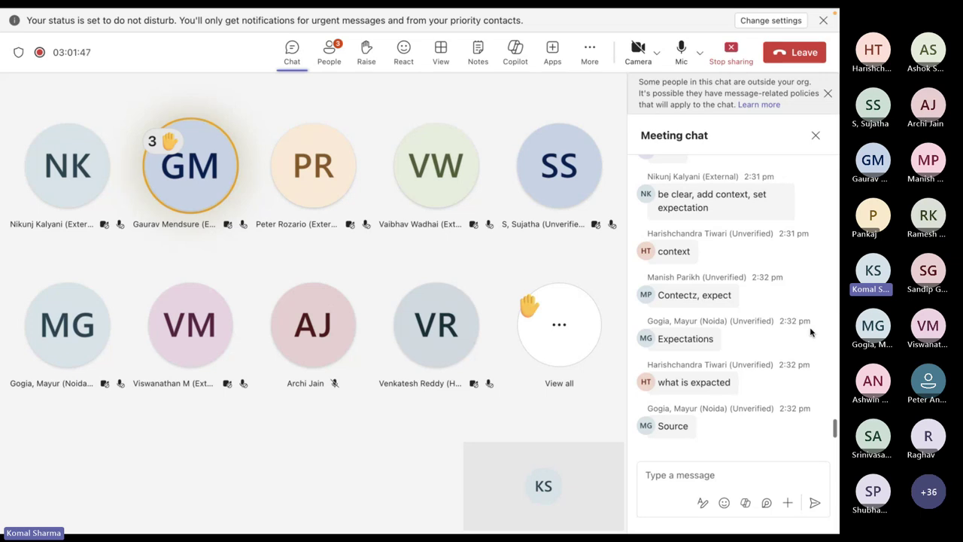
Show the Copilot prompt-formula slide show full screen, then bring the Finder window forward
key(ctrl+Up)
click(313, 193)
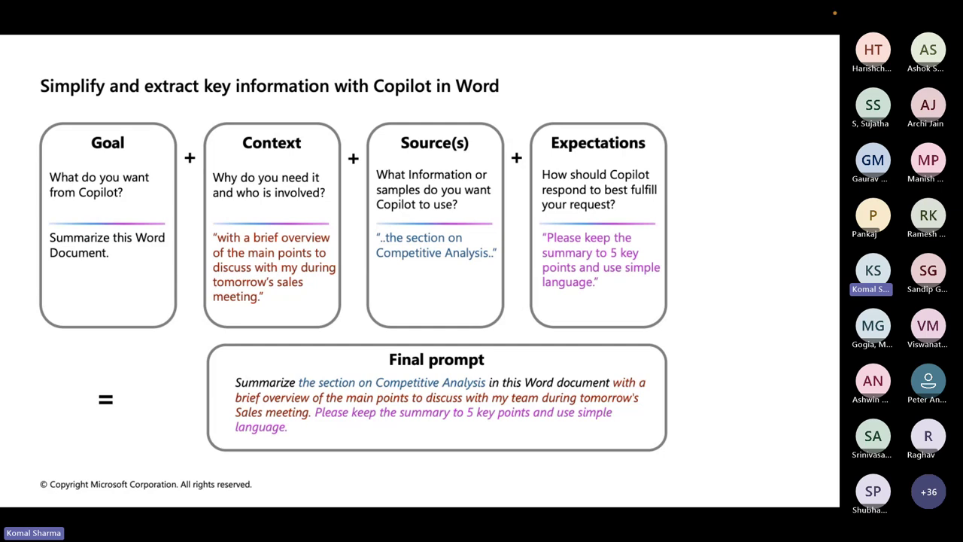
key(ctrl+Up)
click(35, 514)
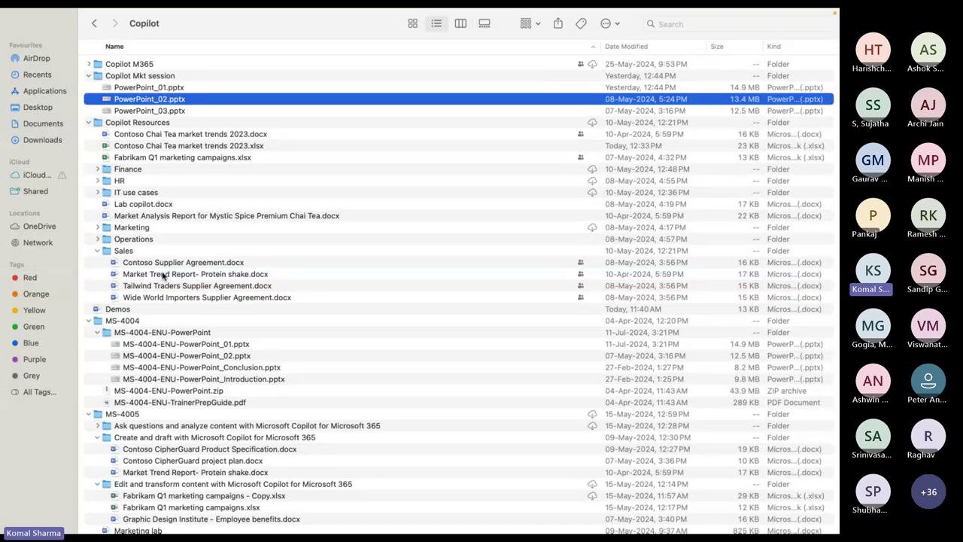
Collapse the Create and draft and Edit and transform content folders in the MS-4005 list
scroll(163, 276, down, 2)
scroll(163, 276, down, 3)
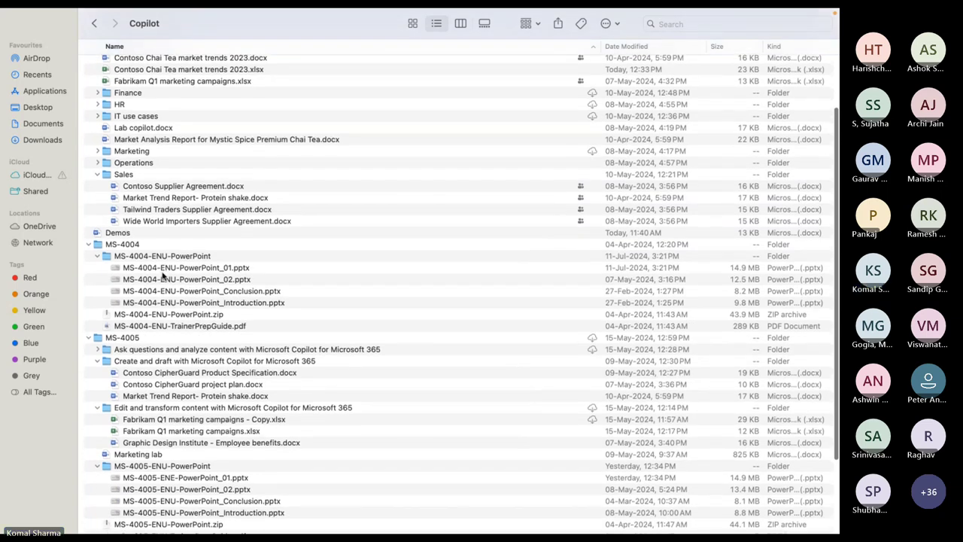
scroll(162, 276, down, 2)
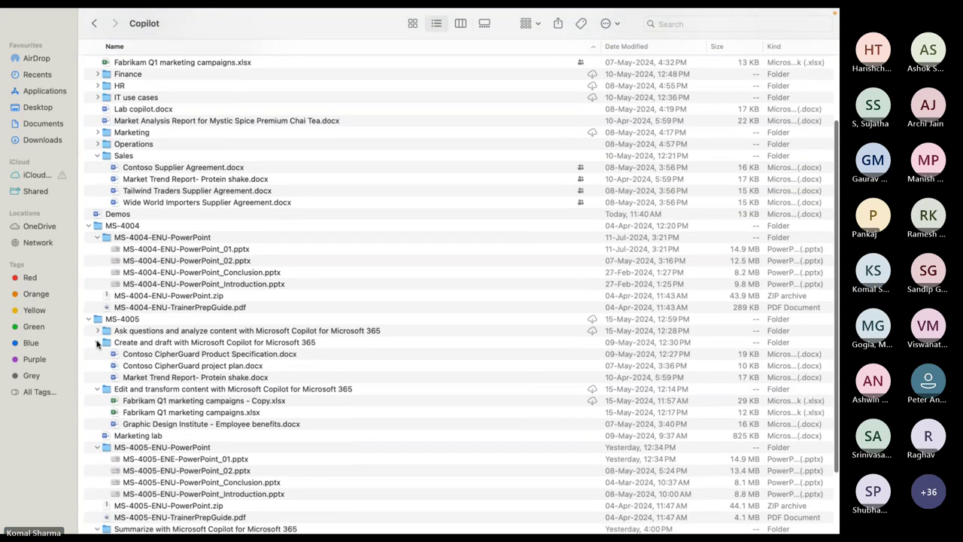
click(97, 342)
click(97, 355)
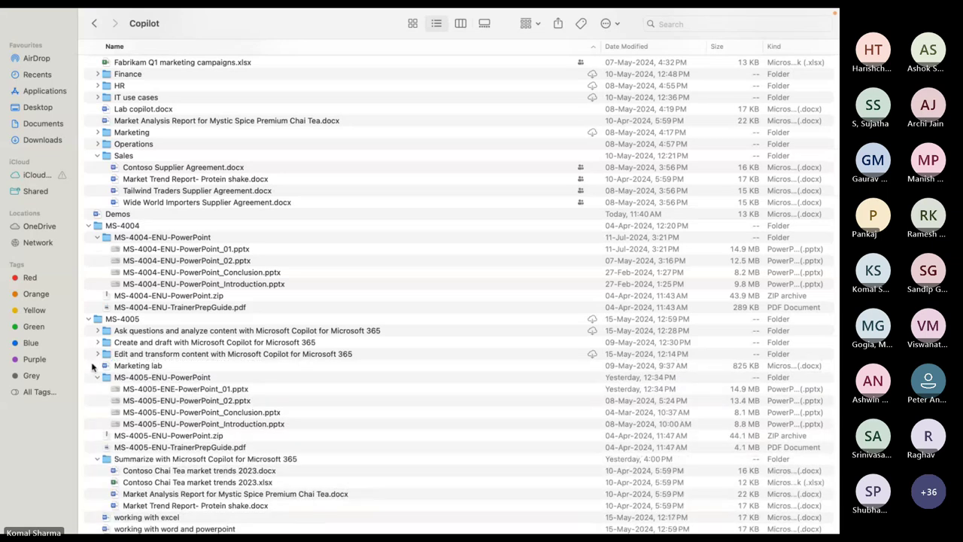
Select the Market Analysis Report document, then switch to the Edge browser window
scroll(179, 431, down, 2)
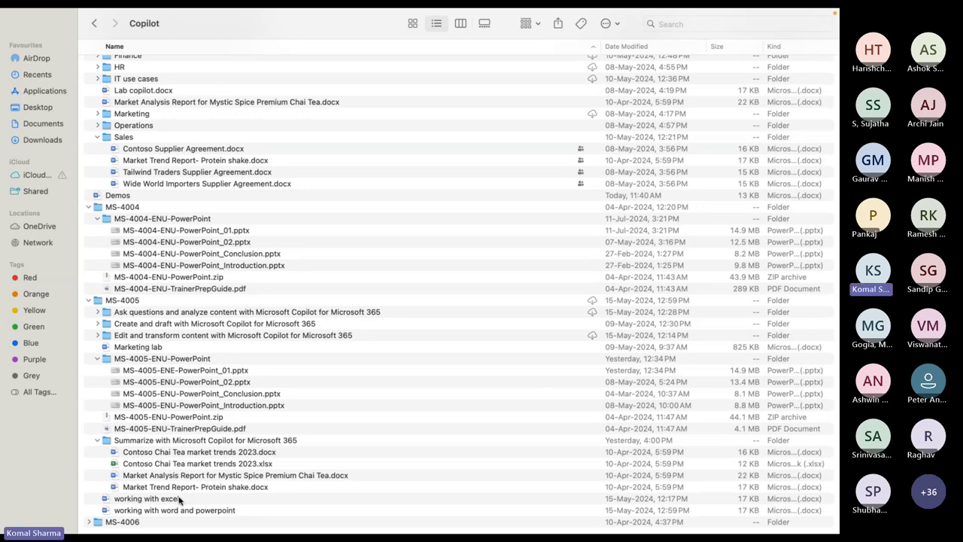
click(170, 478)
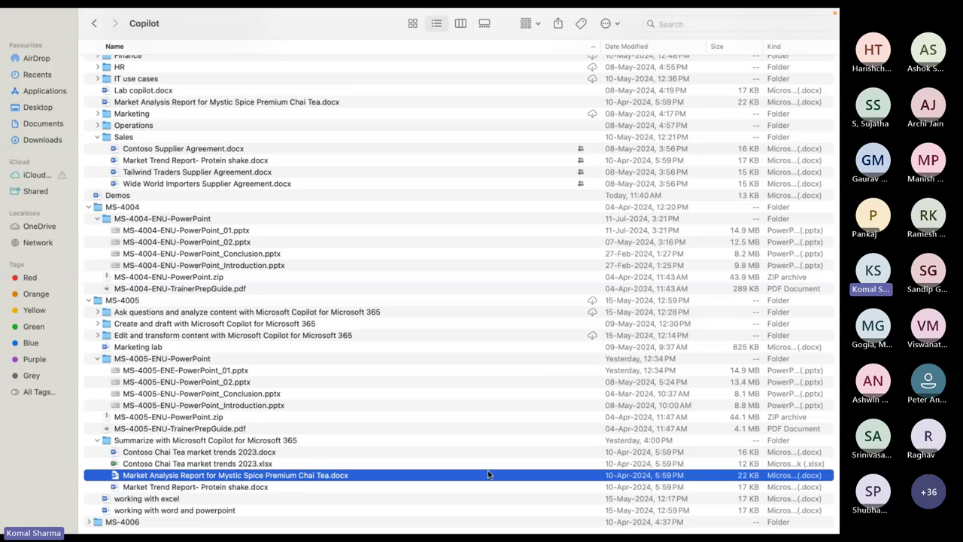
key(ctrl+Up)
click(665, 508)
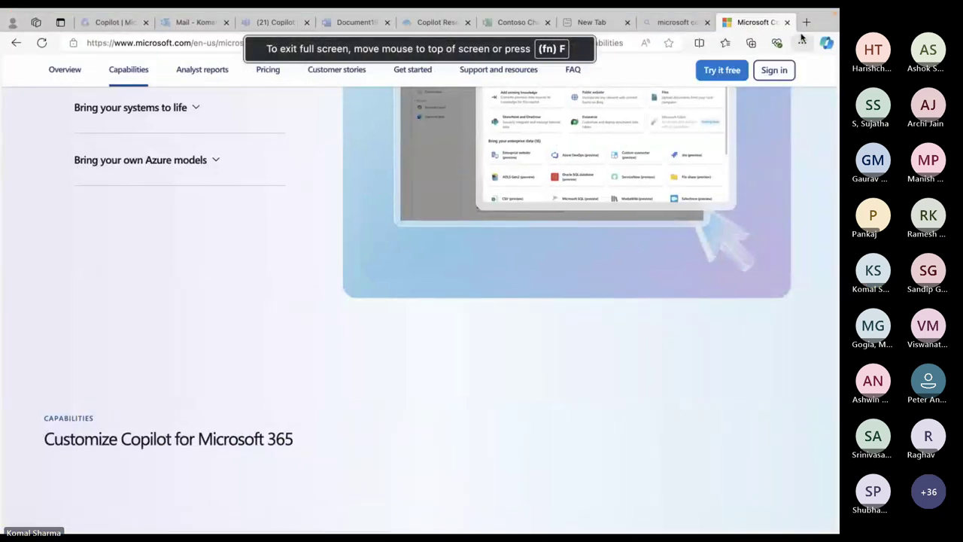
Close the Copilot, search results, empty and Contoso Chai Tea spreadsheet tabs, leaving the spreadsheet page
click(788, 23)
click(788, 23)
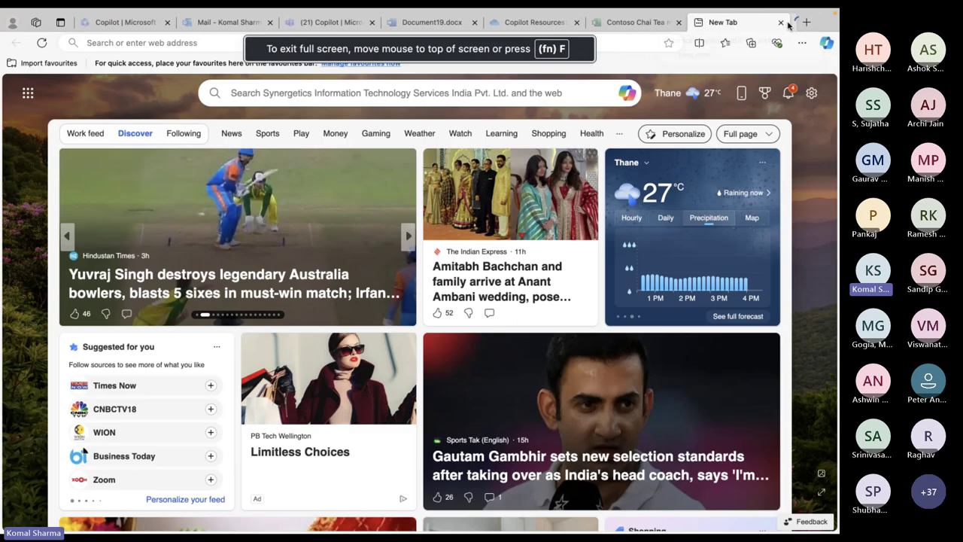
click(788, 22)
click(787, 23)
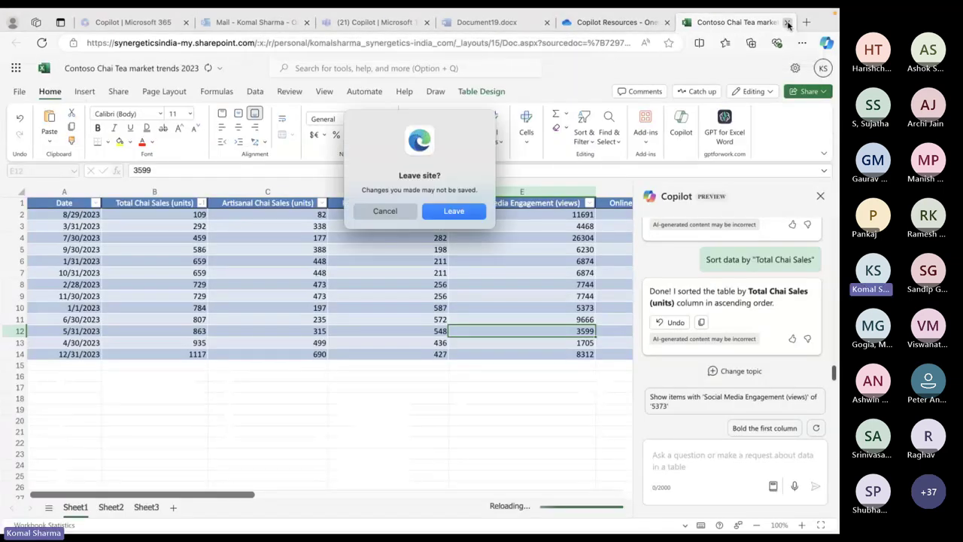
click(454, 210)
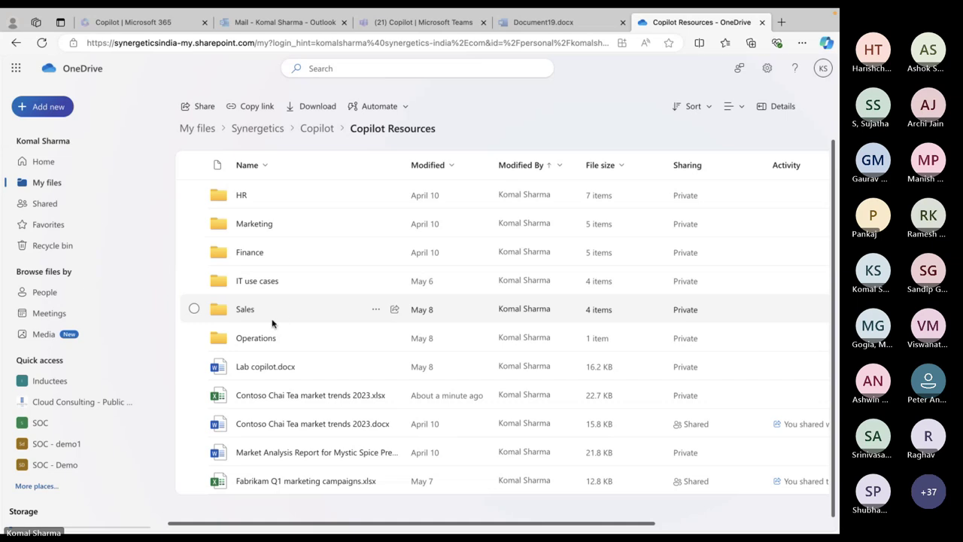
Look through the MS-4004, Copilot Resources and Copilot M365 folders under the Copilot folder
click(317, 129)
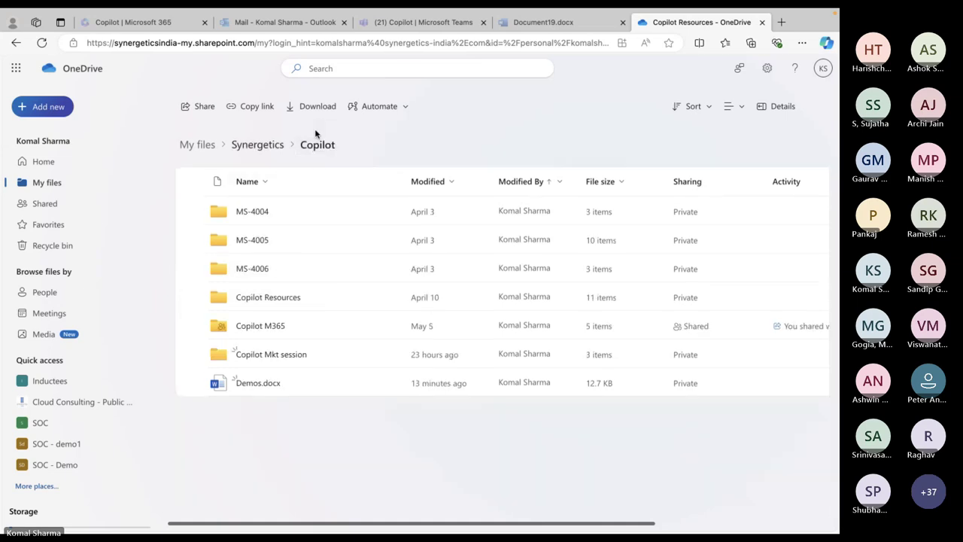
click(251, 210)
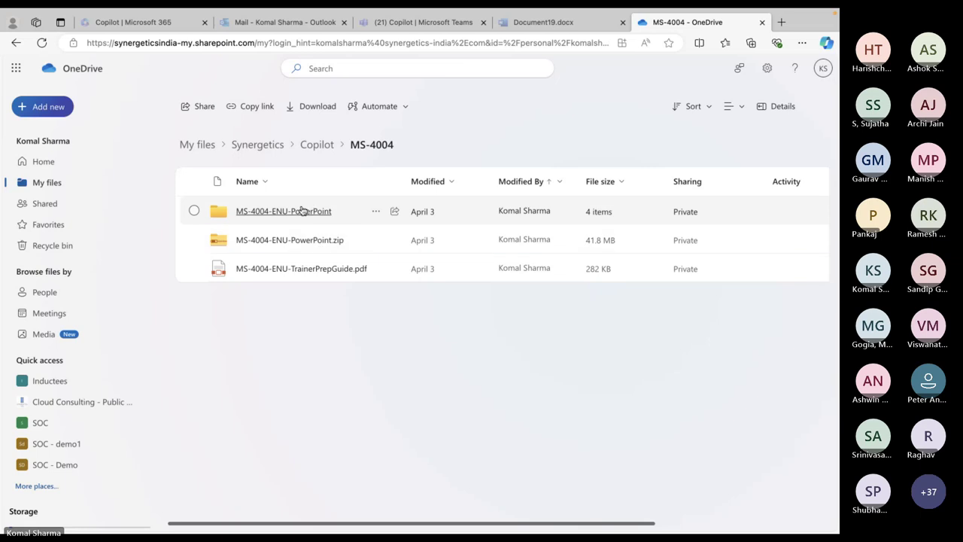
click(307, 148)
click(264, 297)
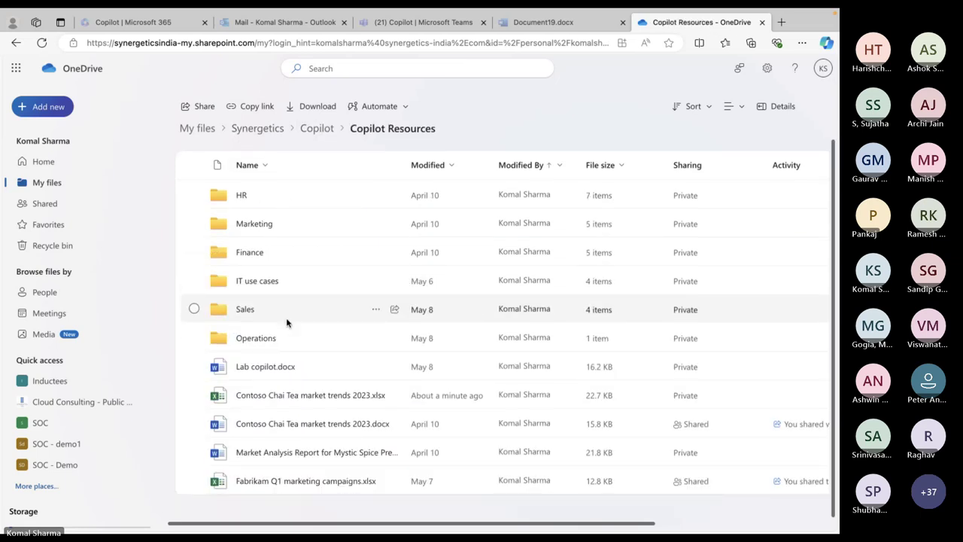
click(319, 143)
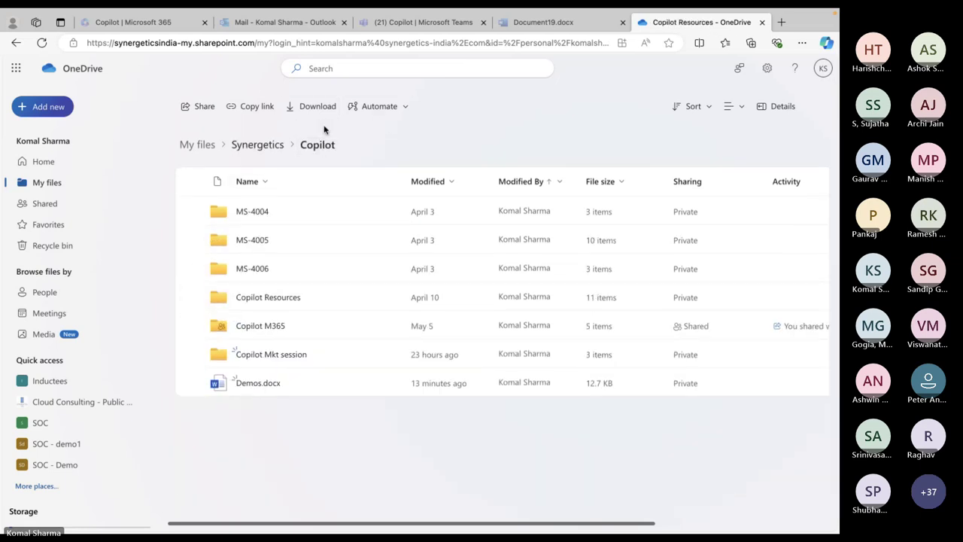
click(263, 325)
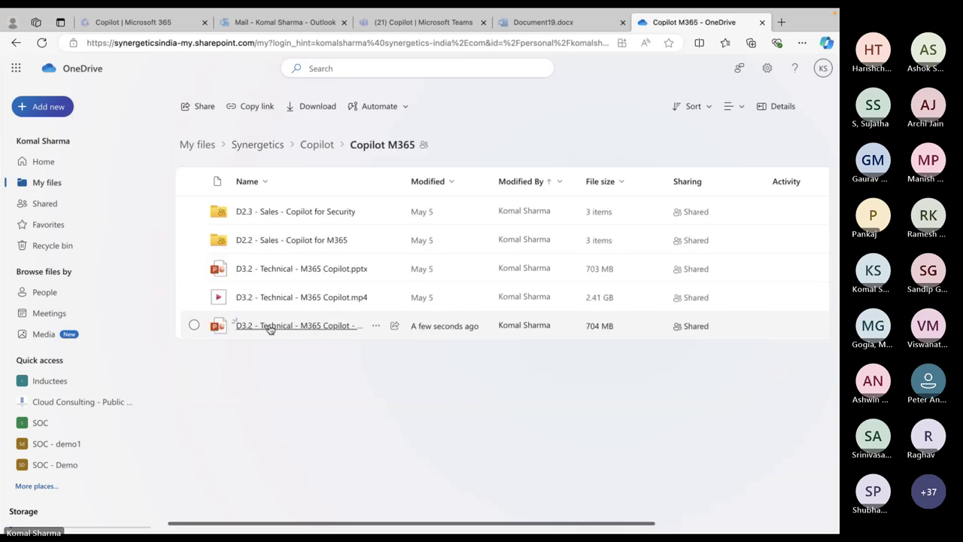
click(317, 144)
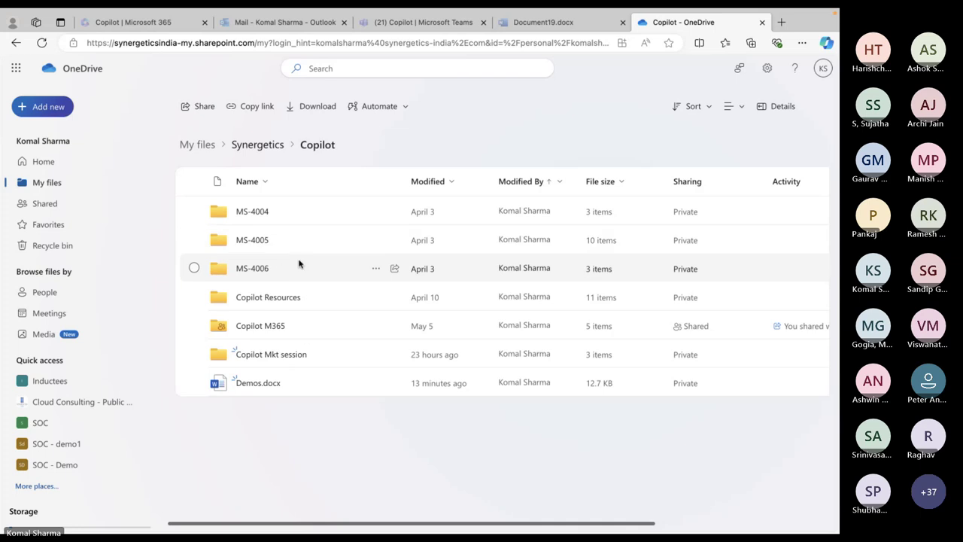
Open the Market Analysis Report from MS-4005 > Summarize with Microsoft Copilot for Microsoft 365
click(256, 240)
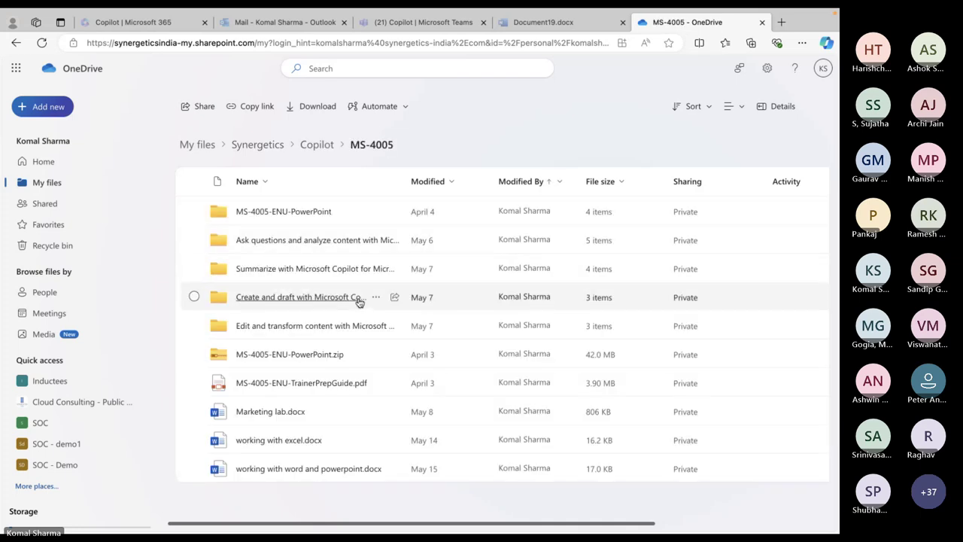
click(320, 271)
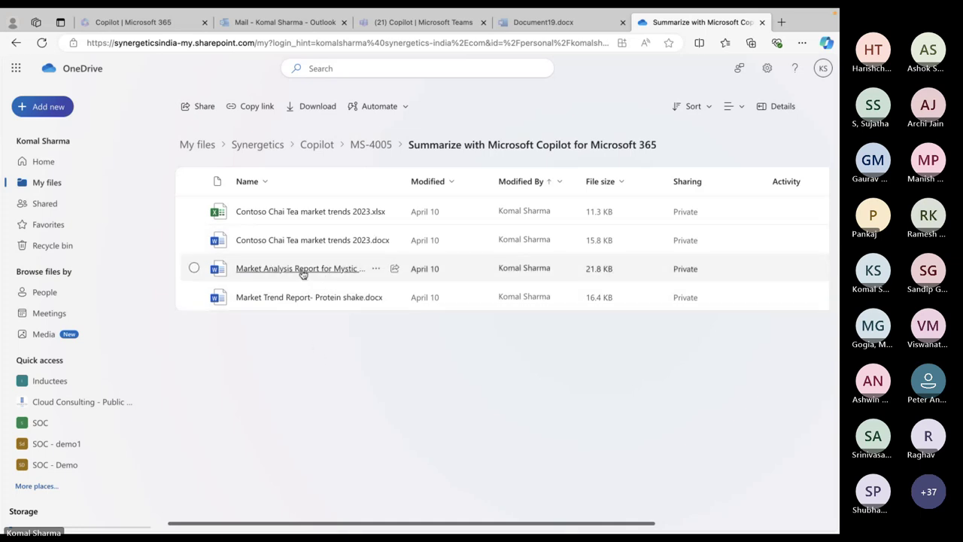
click(301, 268)
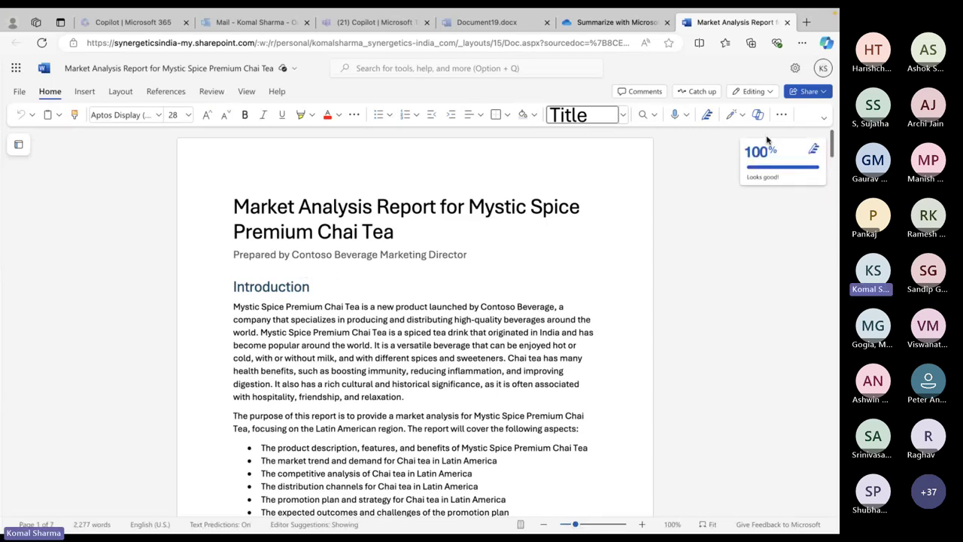
Open the Copilot pane from the Home ribbon beside the Market Analysis Report
click(758, 115)
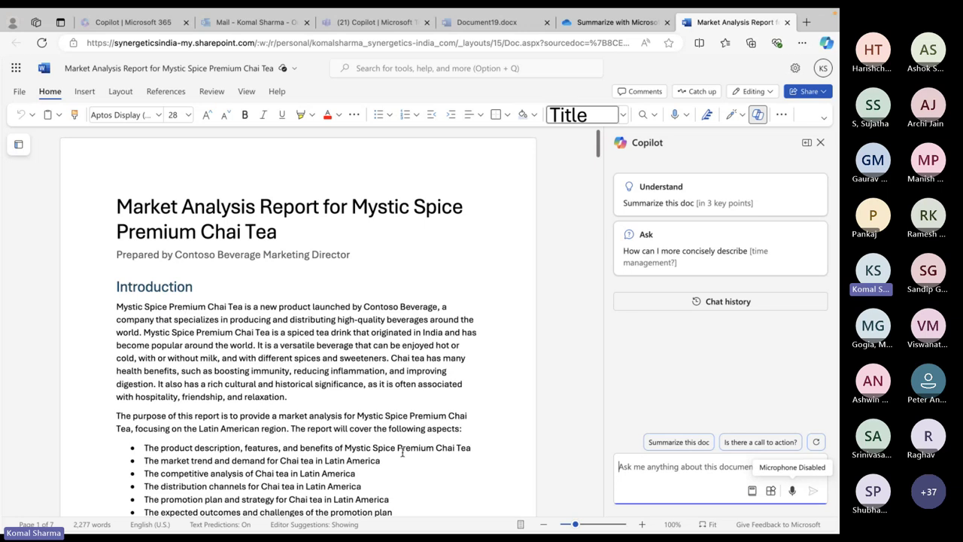
Run Copilot's 'Summarize this doc' suggestion, then switch to the Teams meeting window
click(668, 442)
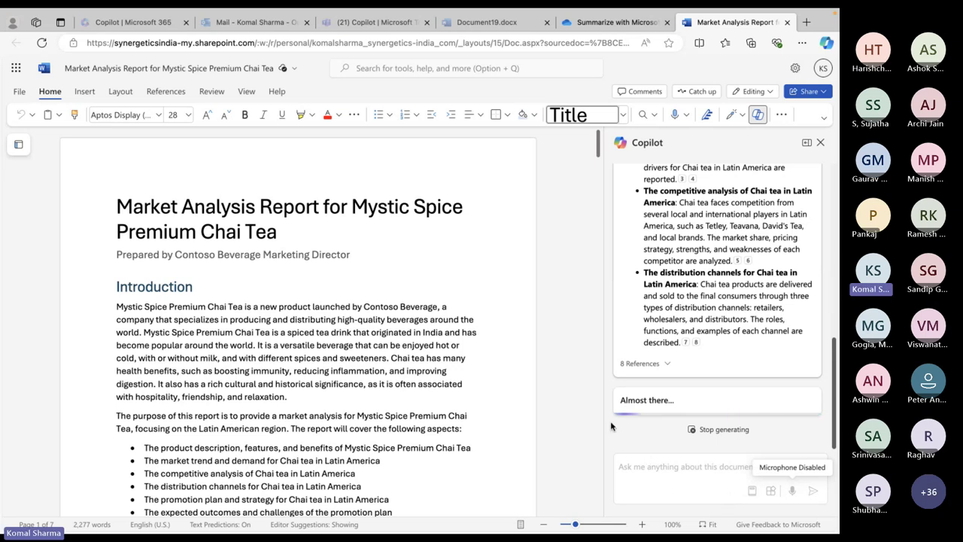
key(alt+Tab)
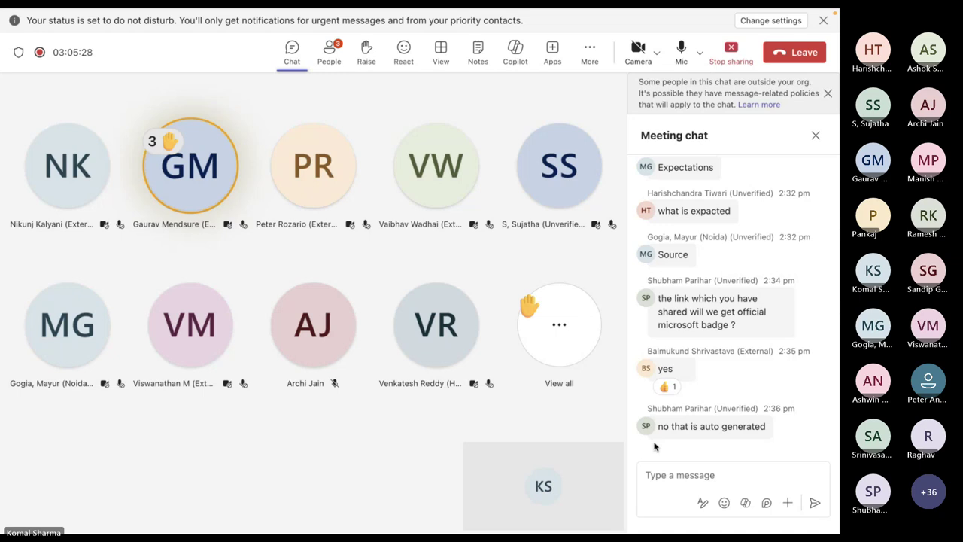
Return from the Teams meeting chat to Word showing Copilot's finished summary
key(super+Tab)
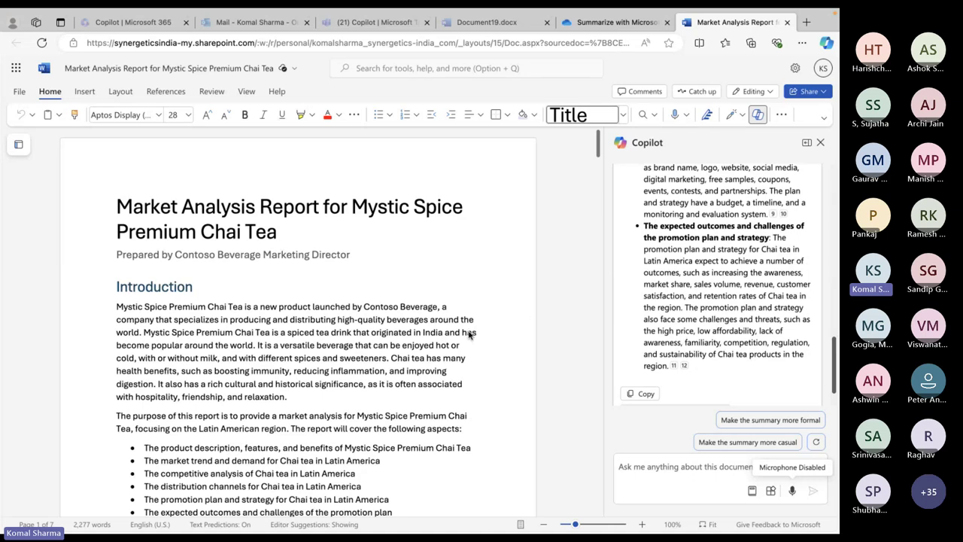
Copy the earlier 'Summarize this doc' prompt bubble into the Copilot message box
click(638, 469)
scroll(722, 285, up, 10)
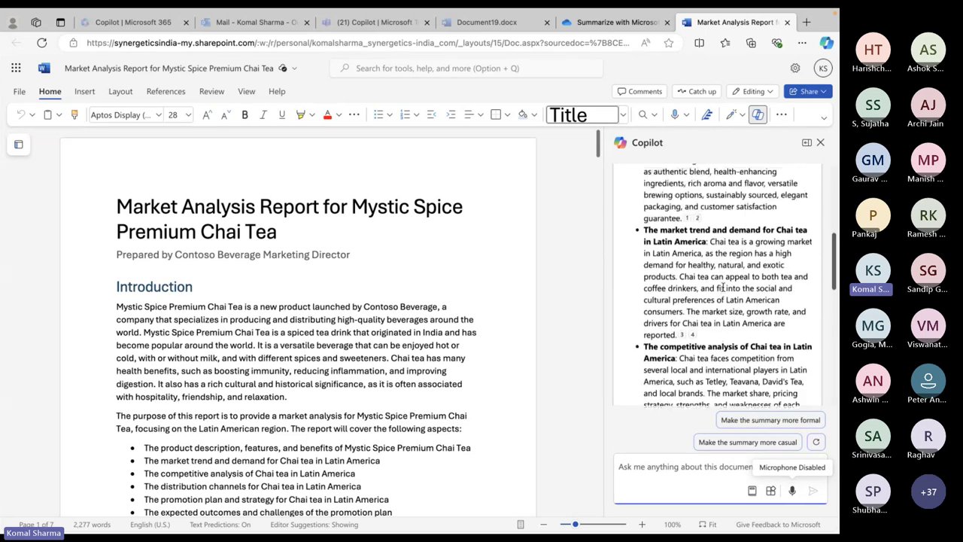
scroll(723, 285, down, 4)
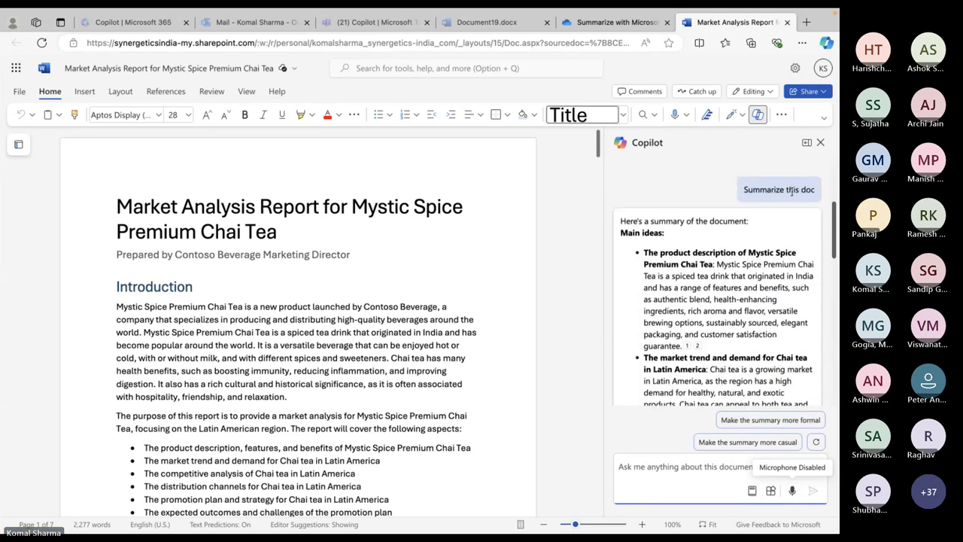
drag(818, 193, 744, 193)
key(ctrl+c)
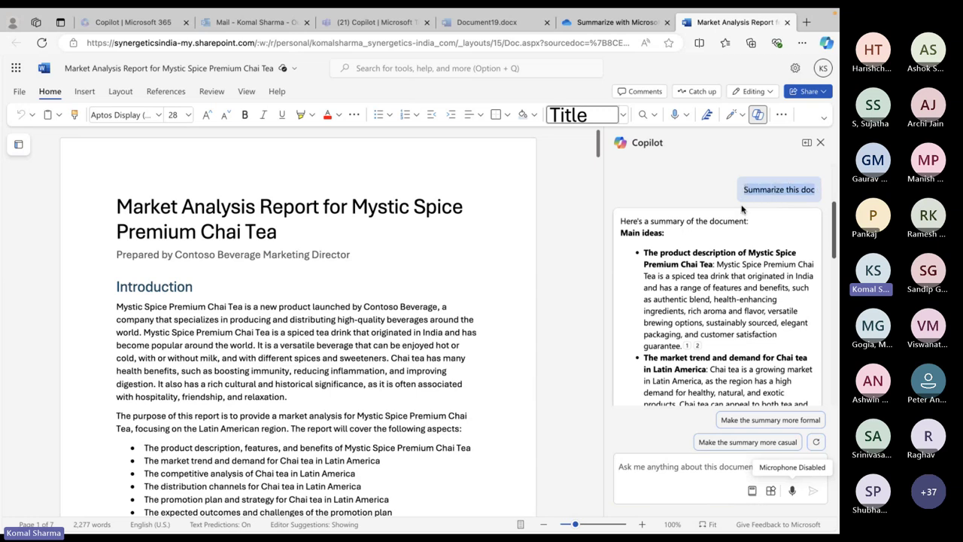
click(650, 463)
key(ctrl+v)
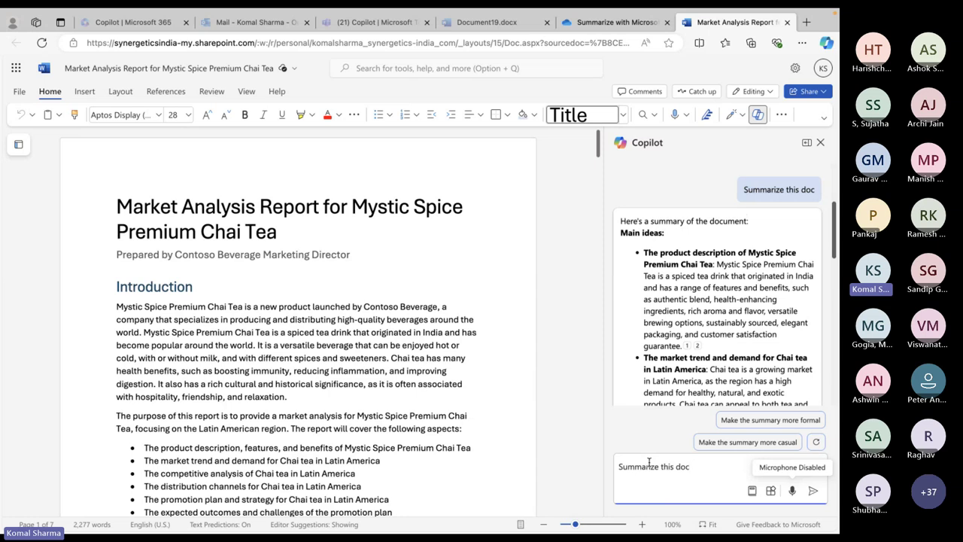
Extend the prompt with 'with a brief overview on main points to discuss with my sales teams for meeting' and send it
text(wi)
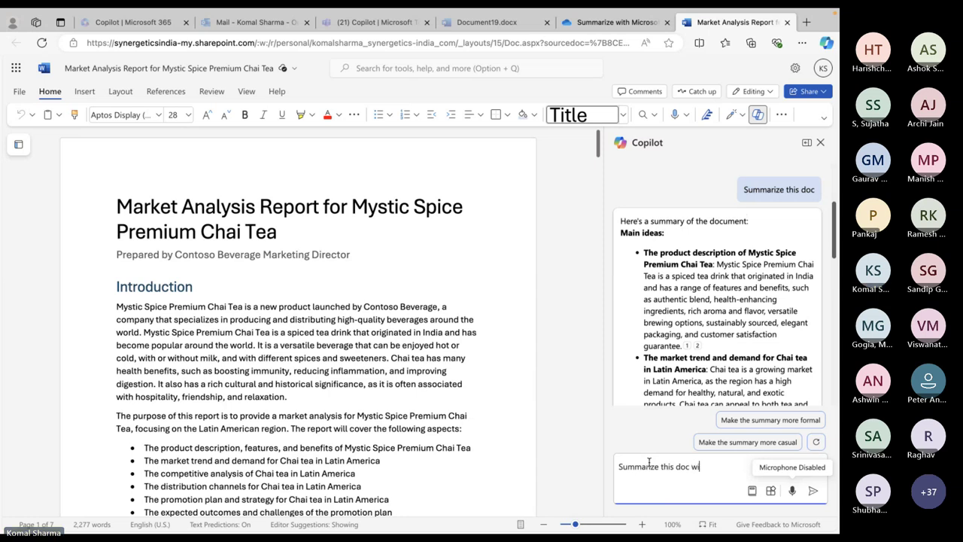
text(th a bri)
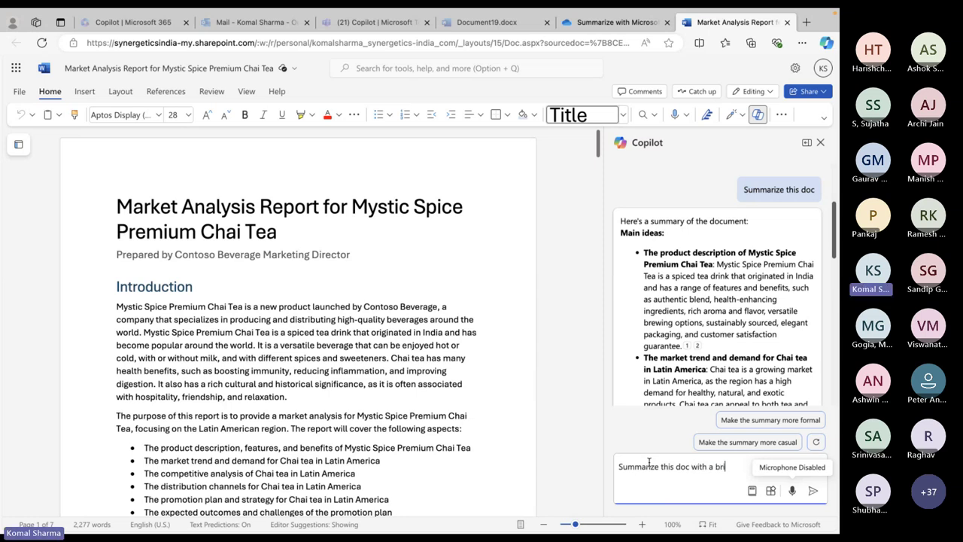
text(ef overvi)
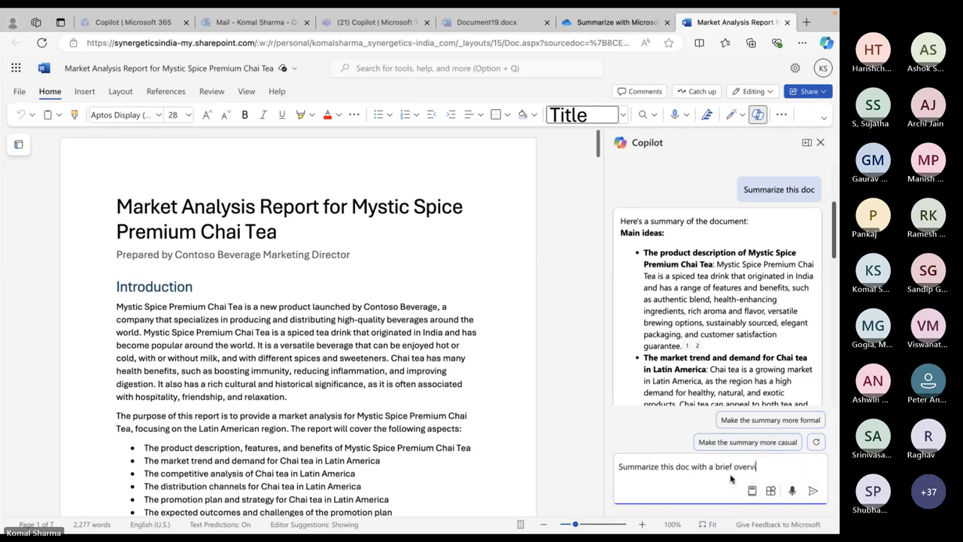
text(ew)
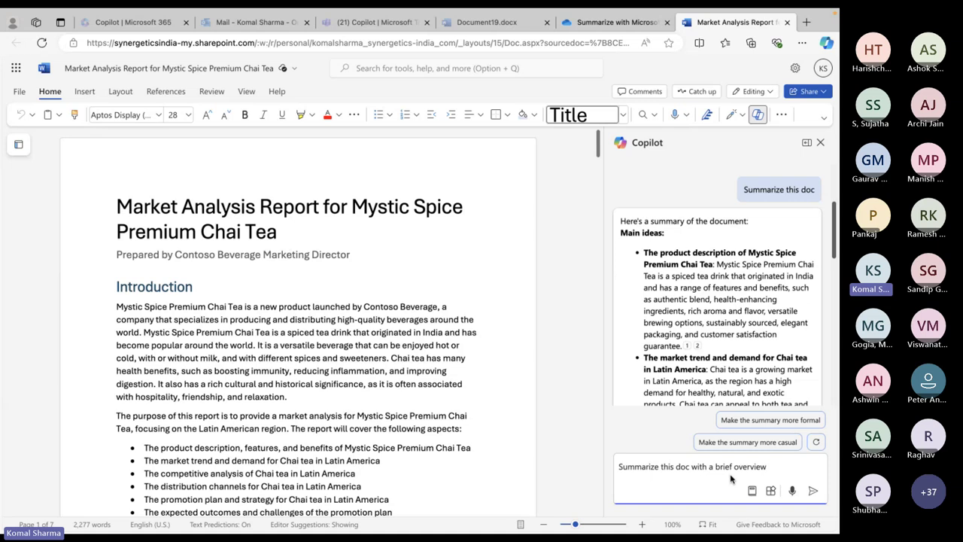
text( on main point)
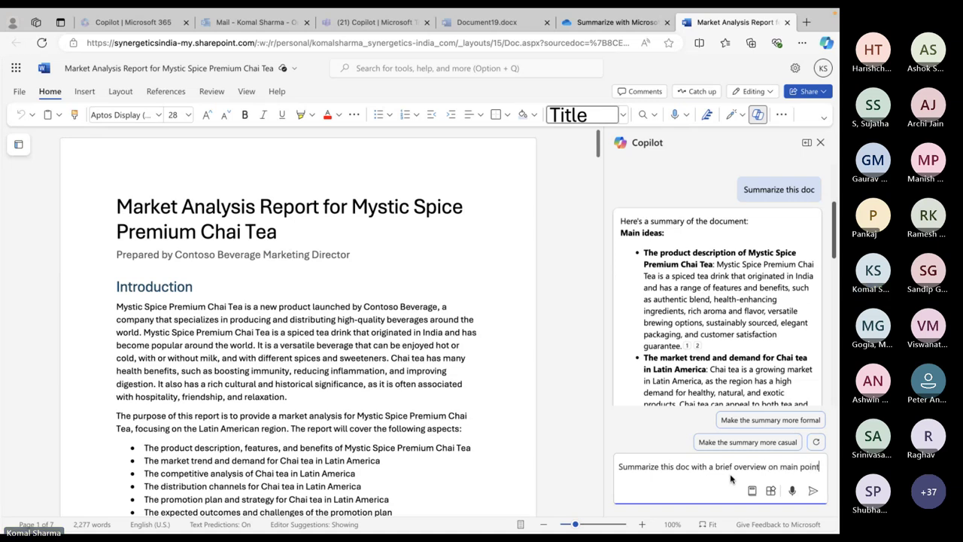
text(s to dis)
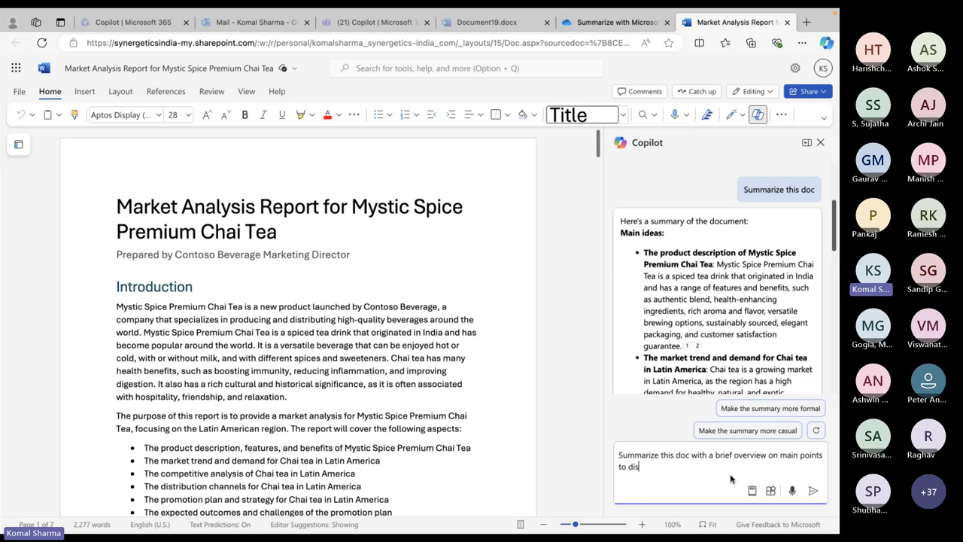
text(cuss)
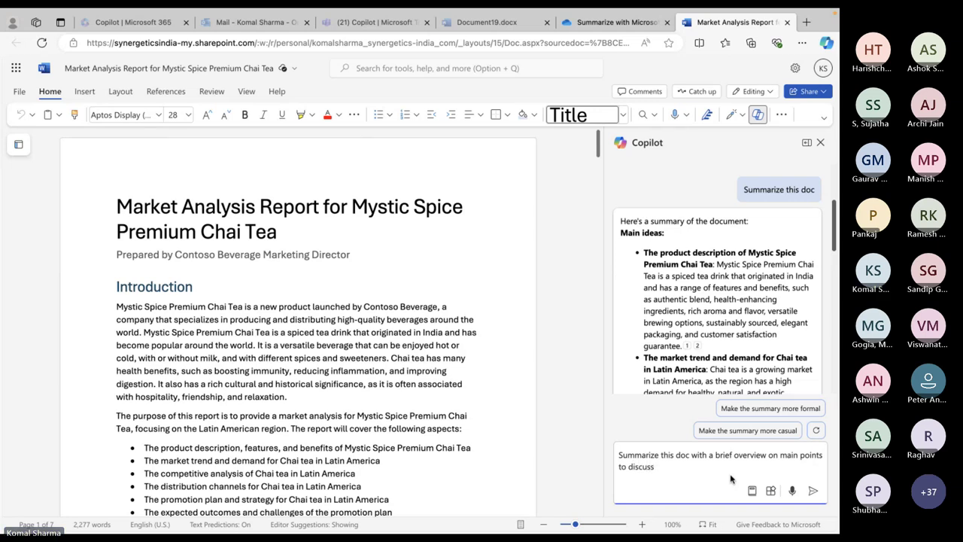
text( with my sales t)
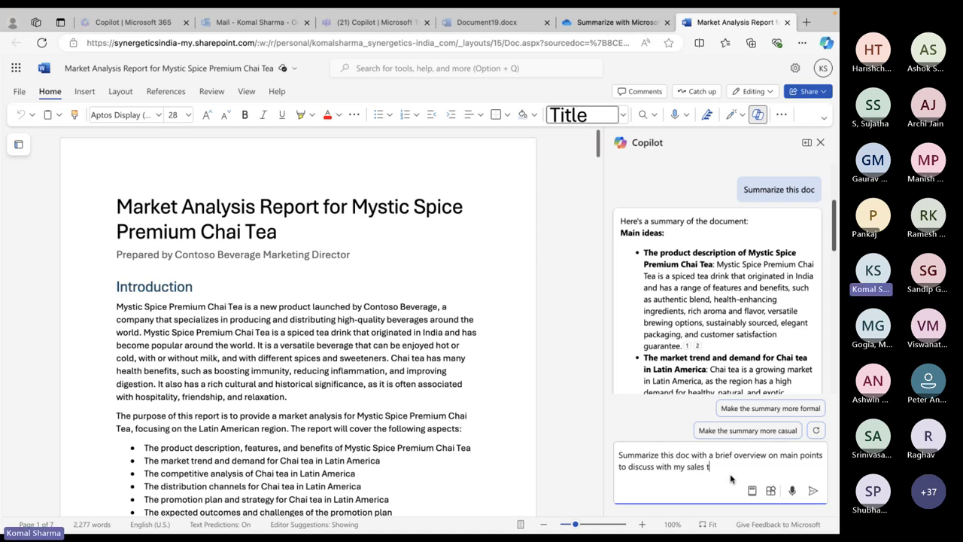
text(eams )
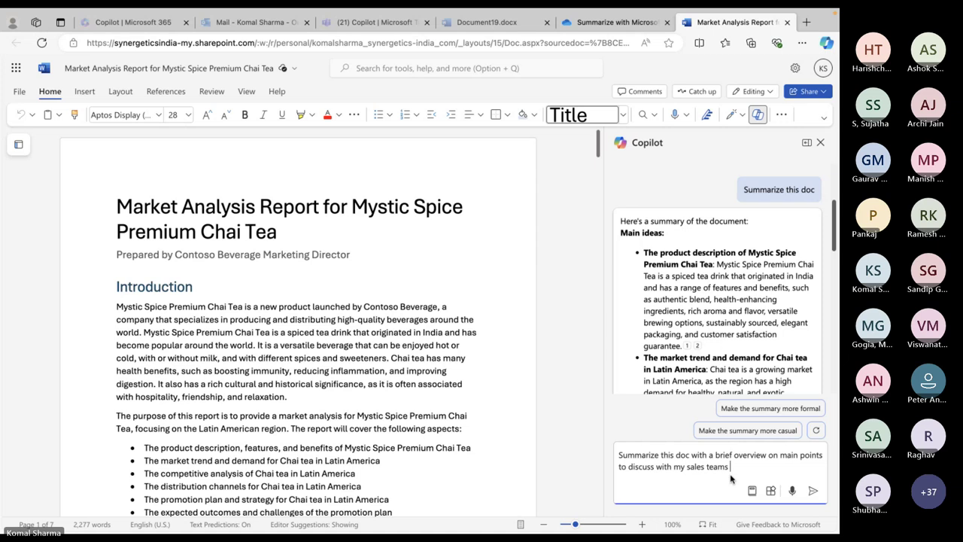
text(for meeting)
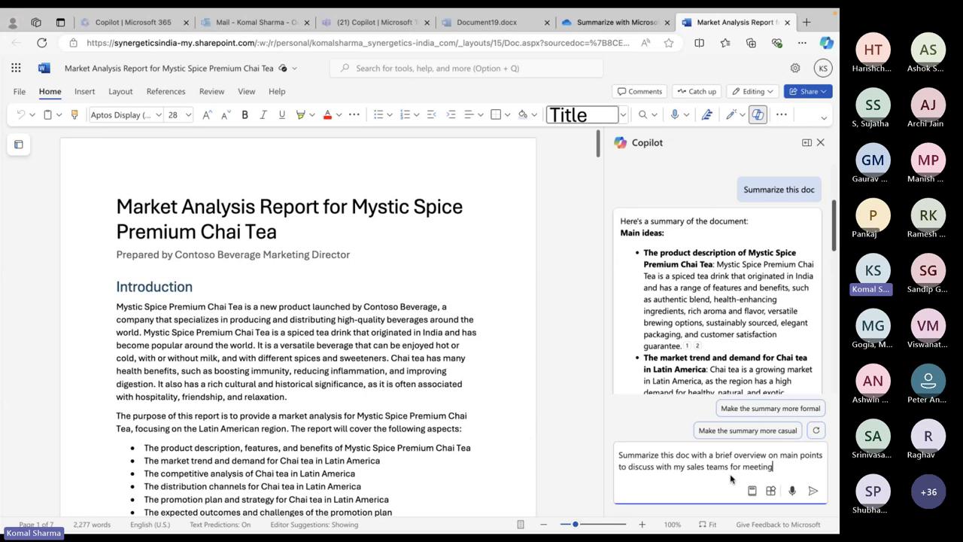
click(812, 490)
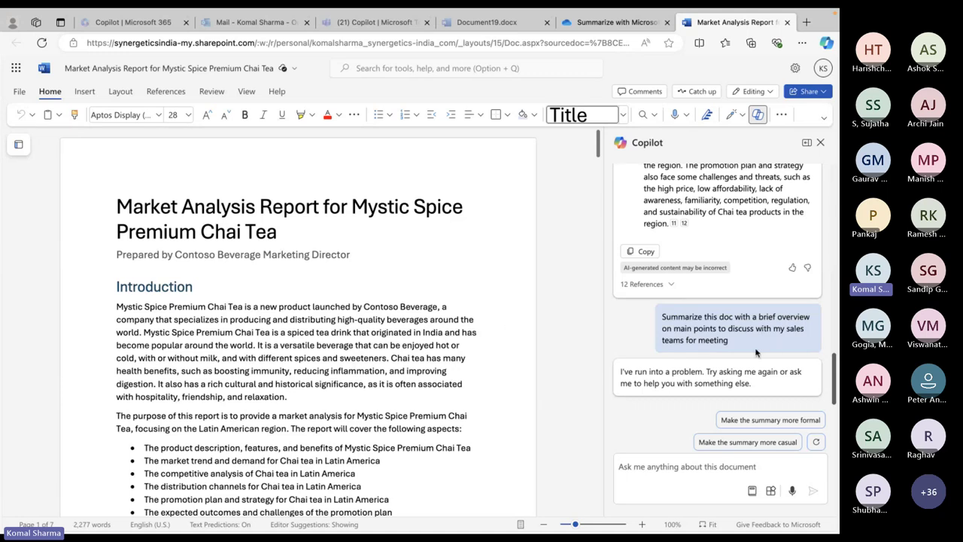
Copy the sales-meeting summary prompt back into the Copilot box and resend it
drag(756, 352, 656, 322)
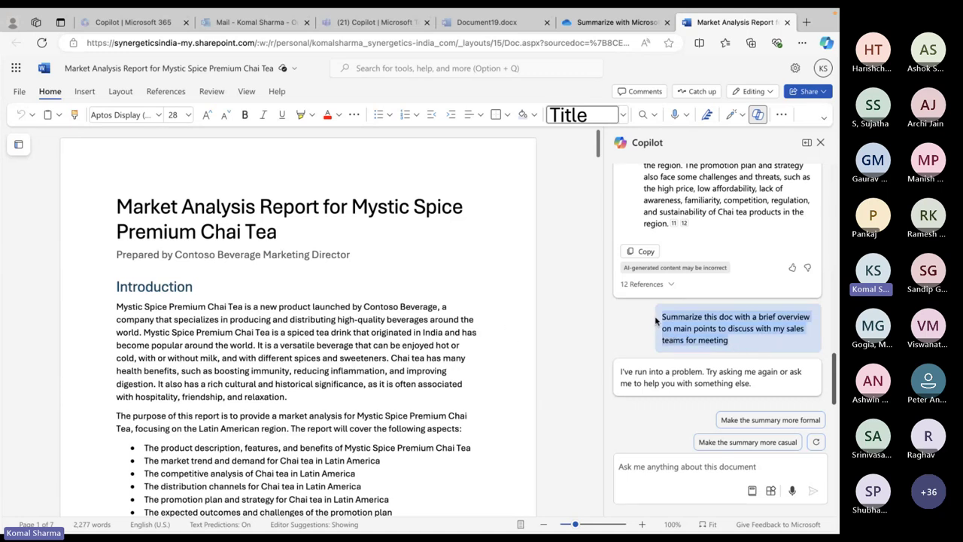
key(ctrl+c)
click(668, 467)
key(ctrl+v)
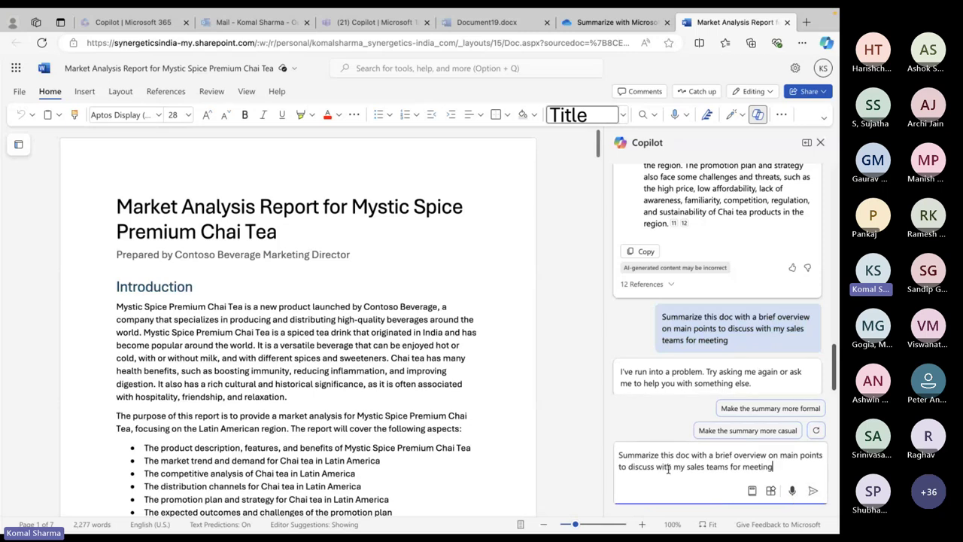
key(Return)
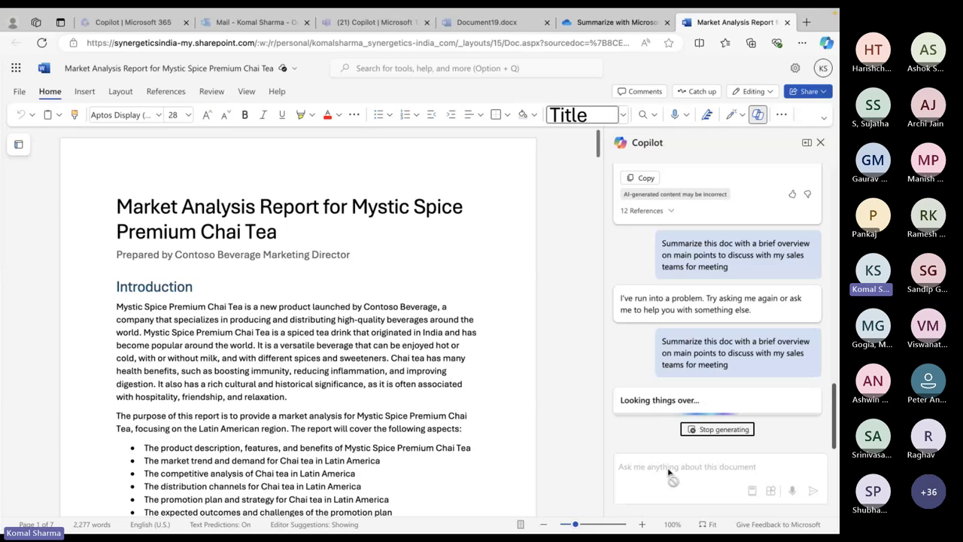
scroll(705, 346, up, 2)
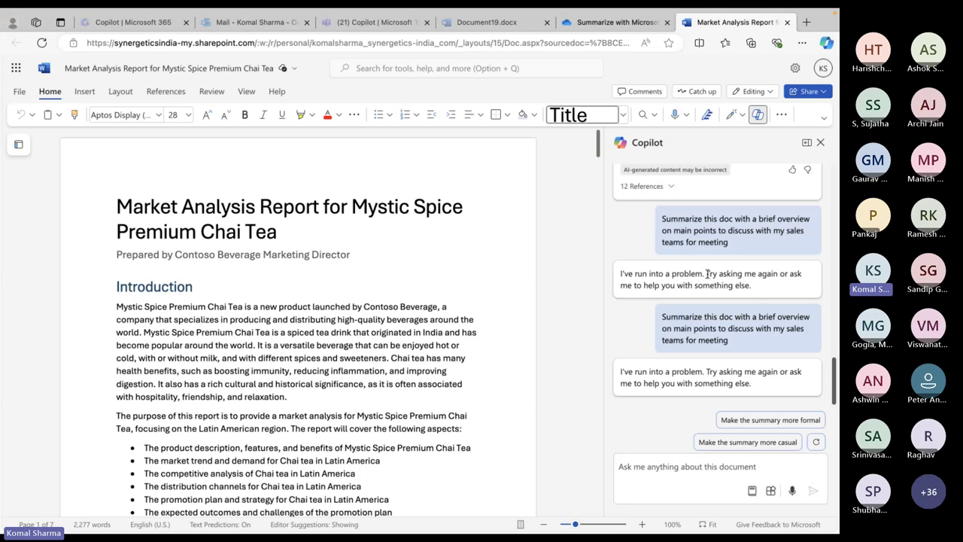
scroll(707, 273, up, 10)
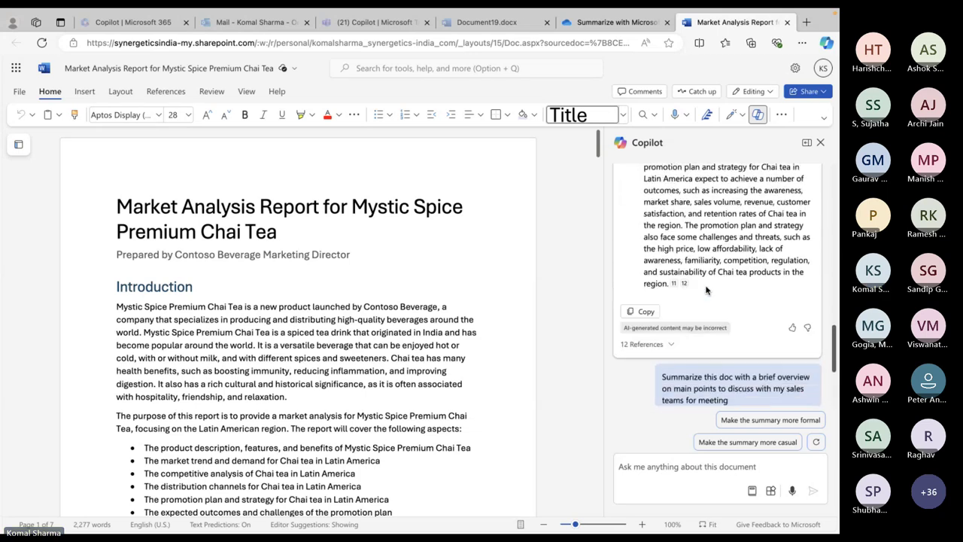
scroll(707, 290, up, 10)
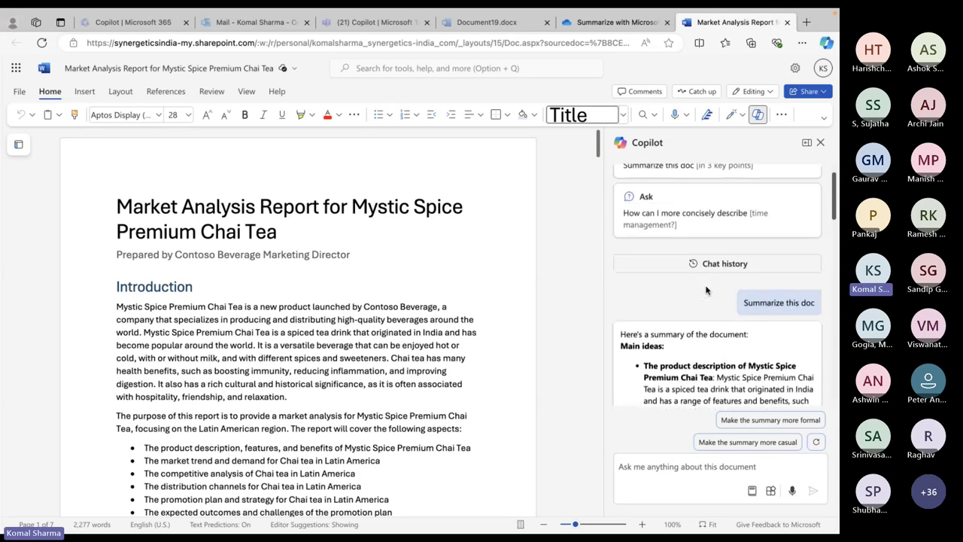
scroll(727, 349, down, 15)
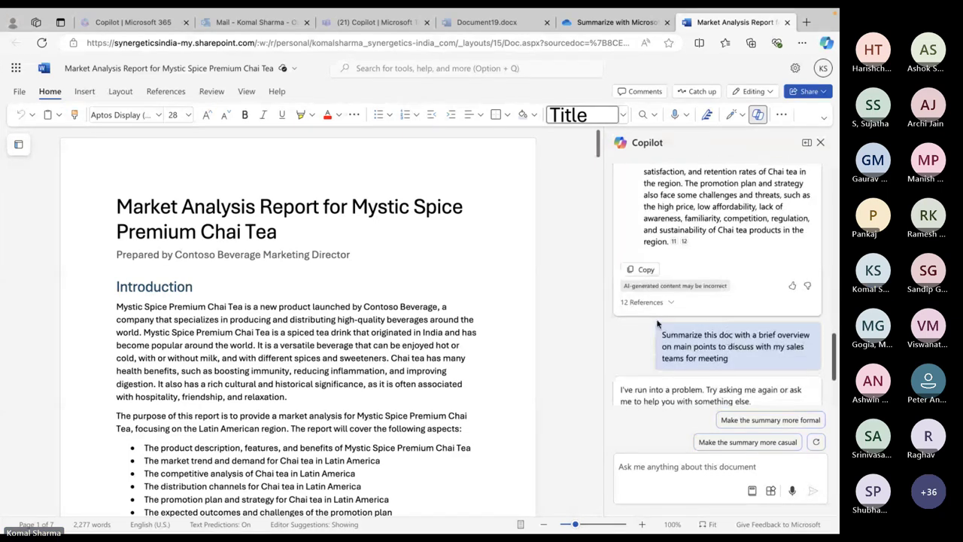
Expand the list of 12 references under Copilot's answer
click(666, 302)
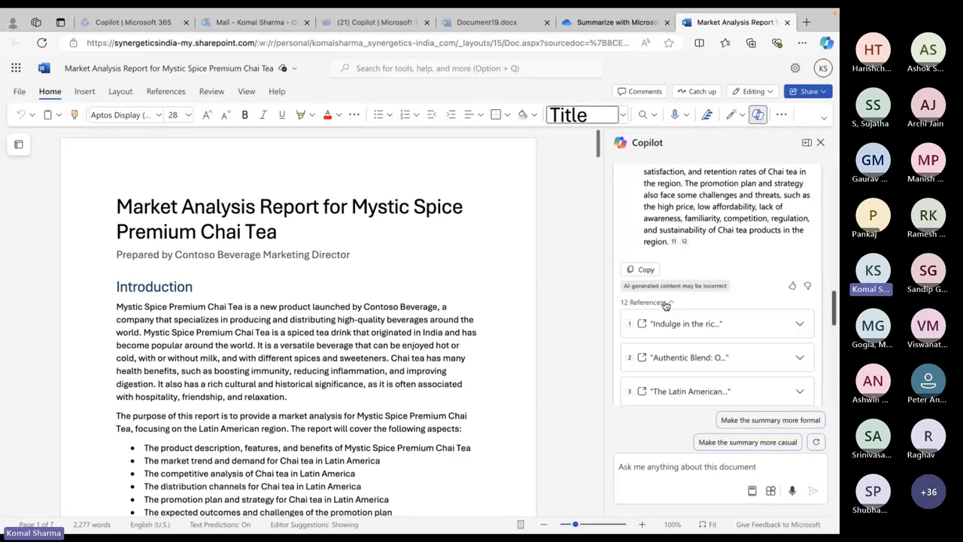
scroll(737, 327, down, 2)
scroll(737, 327, down, 5)
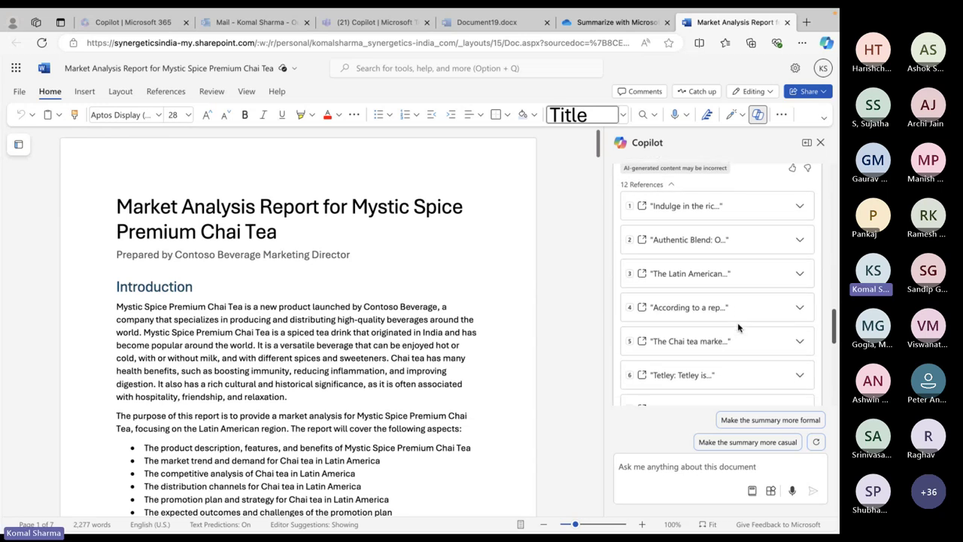
scroll(737, 327, down, 2)
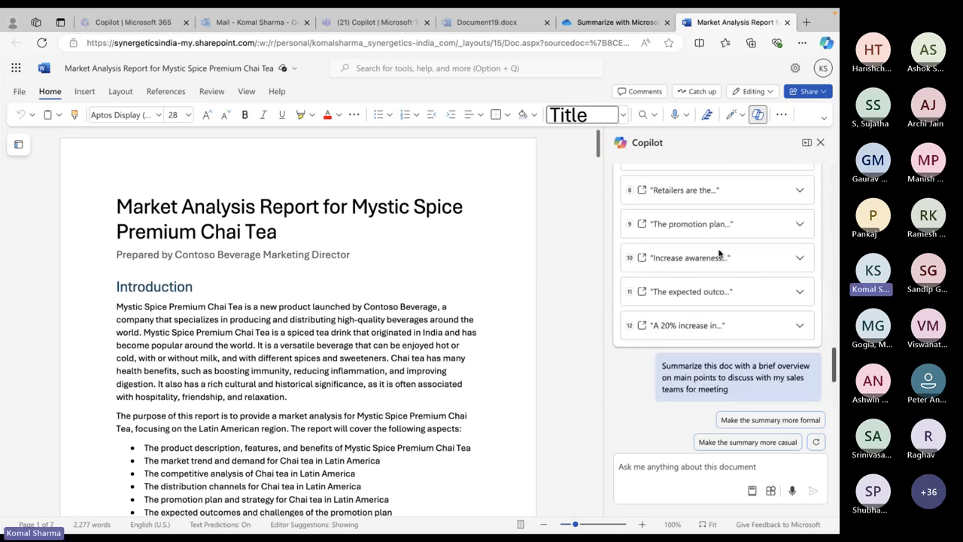
scroll(720, 254, up, 8)
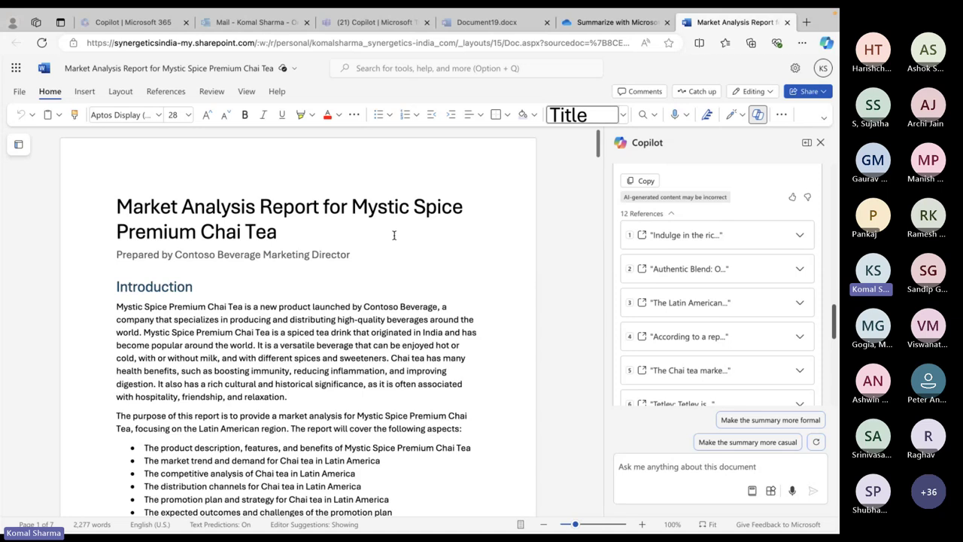
scroll(419, 284, down, 5)
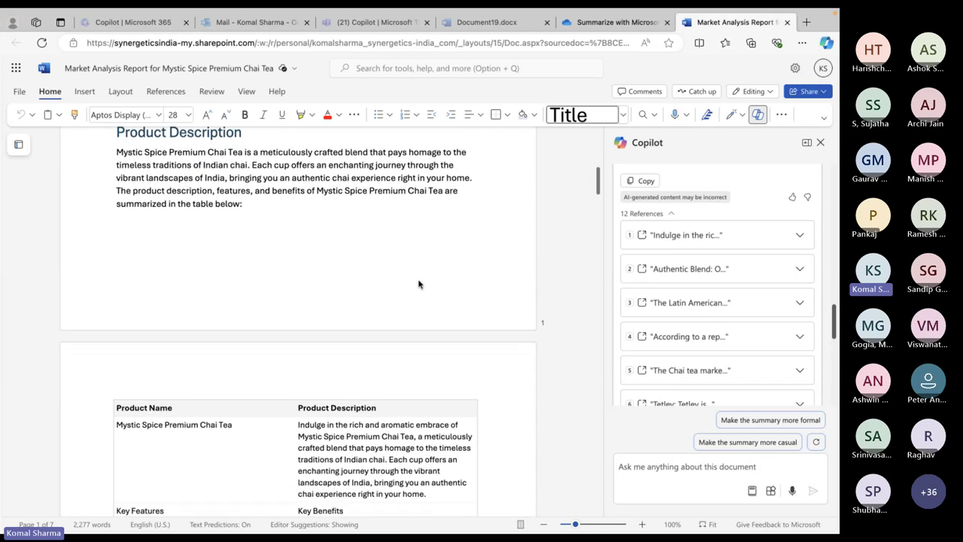
scroll(215, 326, down, 4)
scroll(215, 325, down, 5)
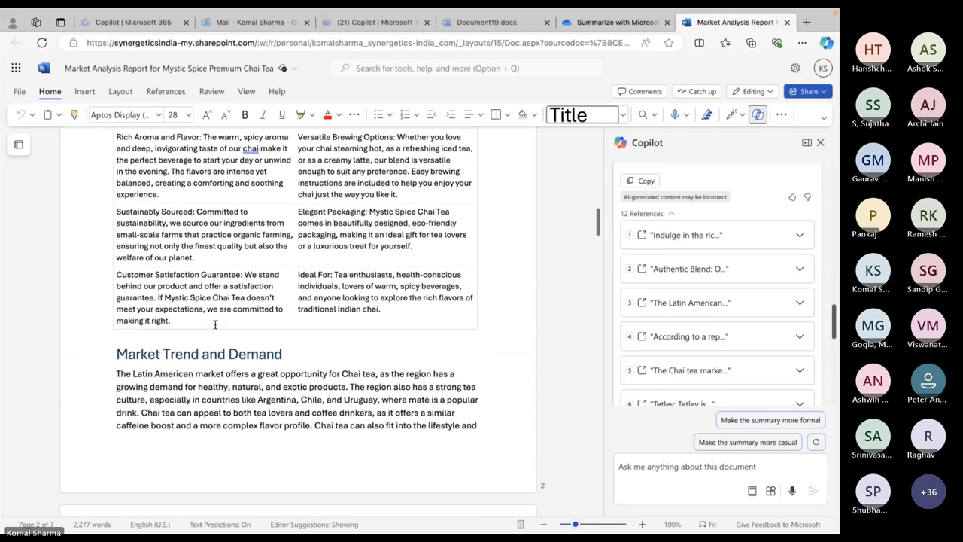
scroll(215, 325, up, 3)
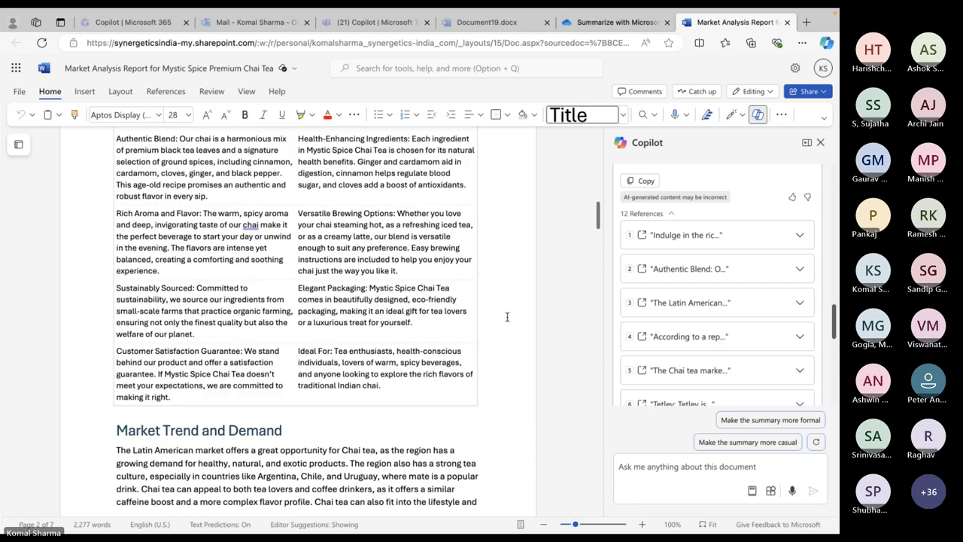
Jump to the passages cited by references 1 through 8, from Authentic Blend to Retailers
click(722, 235)
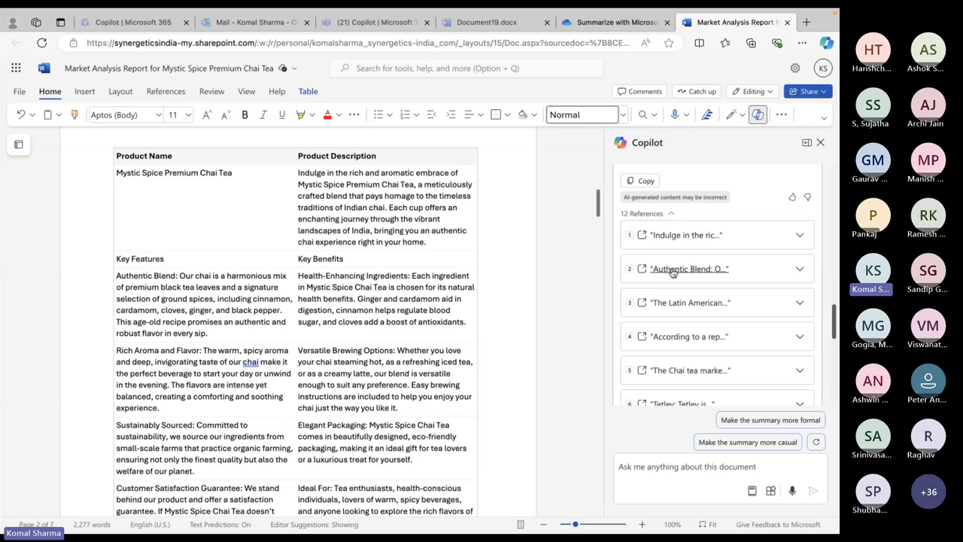
click(671, 271)
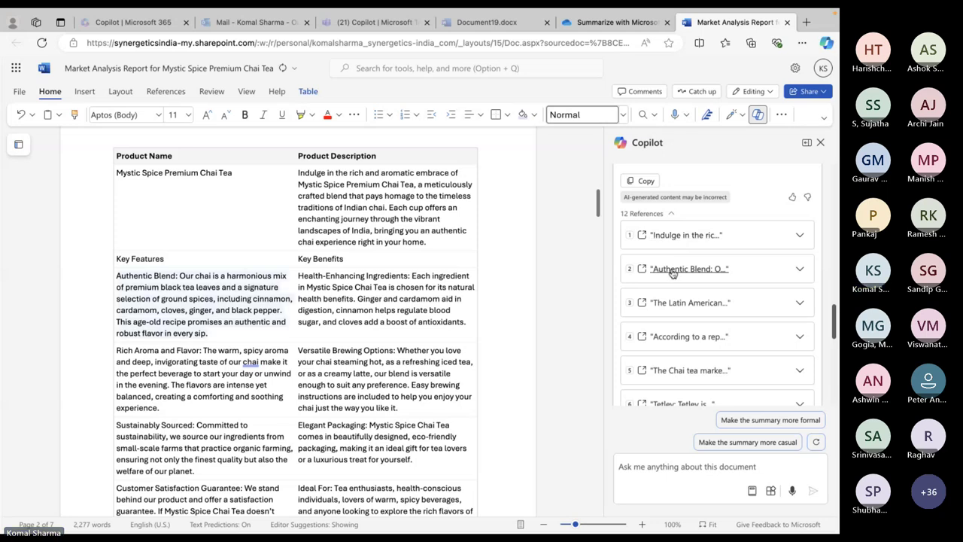
click(664, 303)
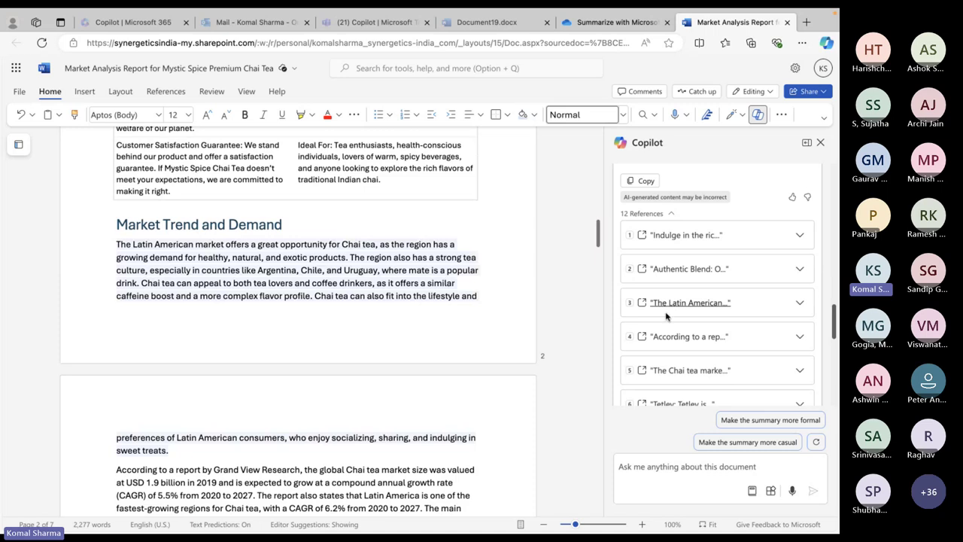
scroll(673, 365, down, 2)
click(679, 293)
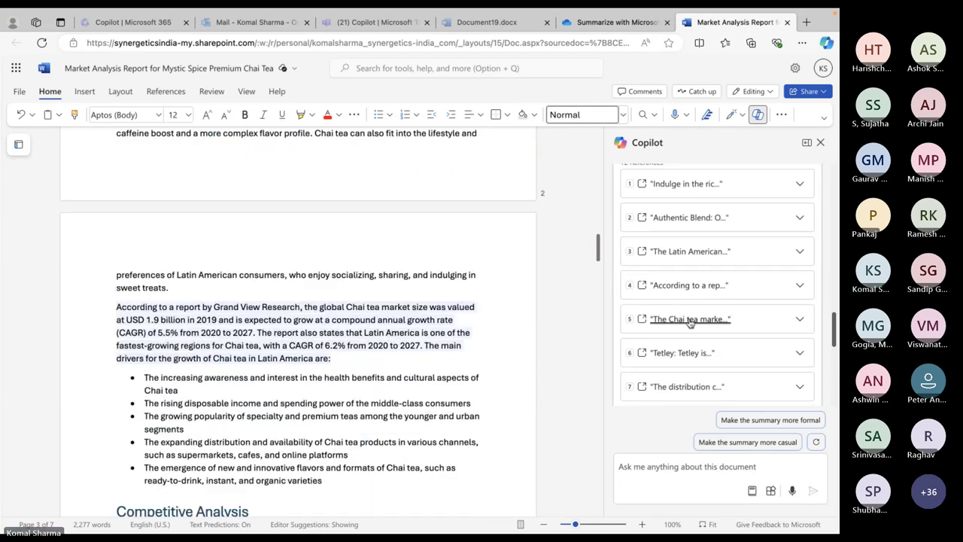
click(690, 319)
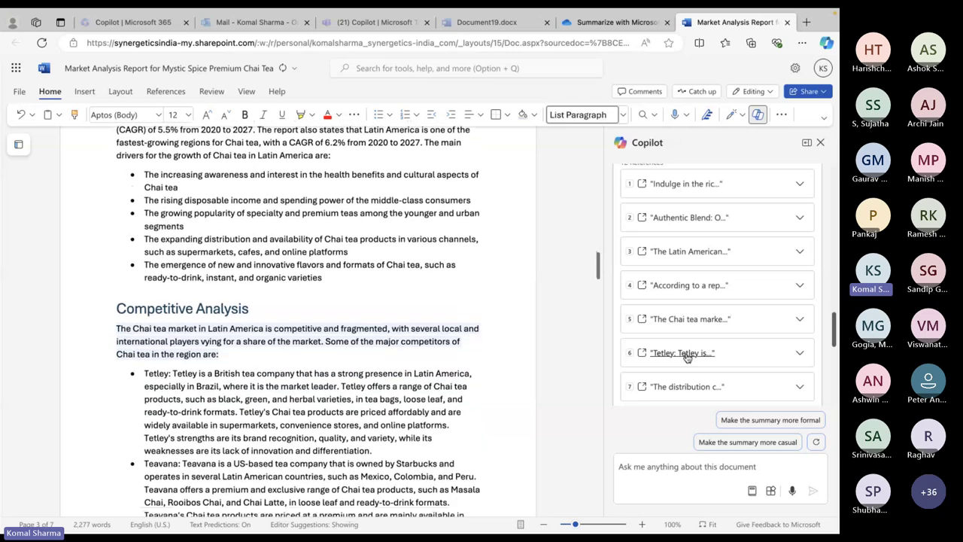
click(684, 353)
scroll(691, 345, down, 2)
click(683, 312)
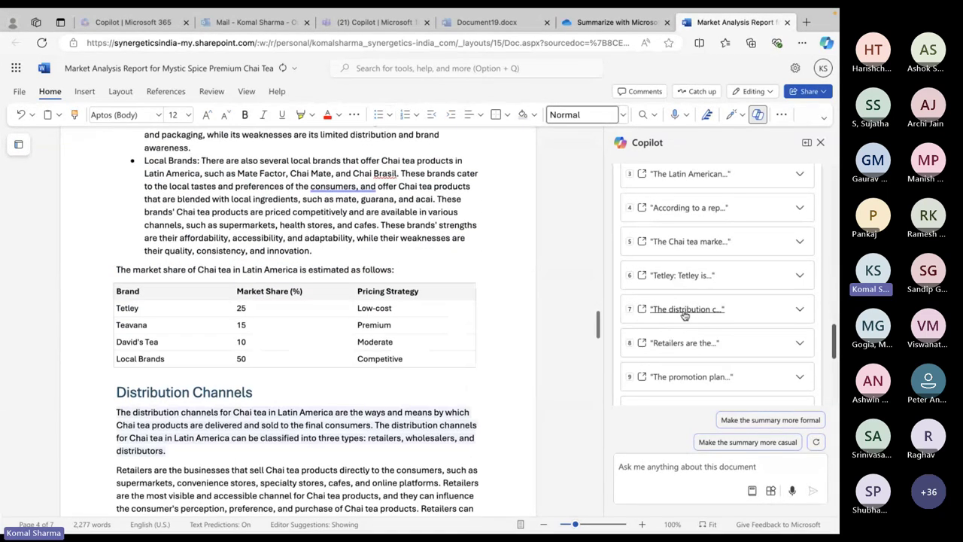
click(675, 349)
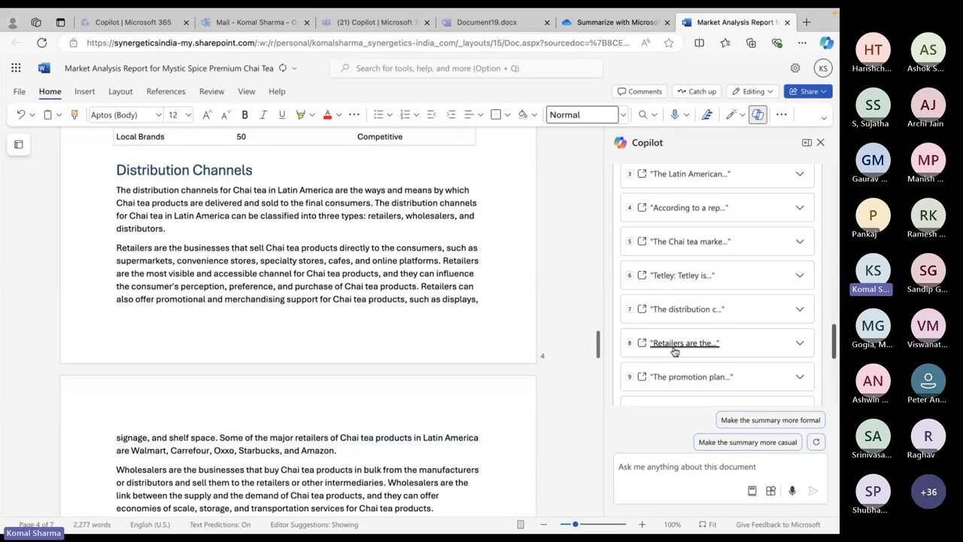
Check the promotion plan and awareness objective passages cited by references 9 and 10
scroll(674, 352, down, 3)
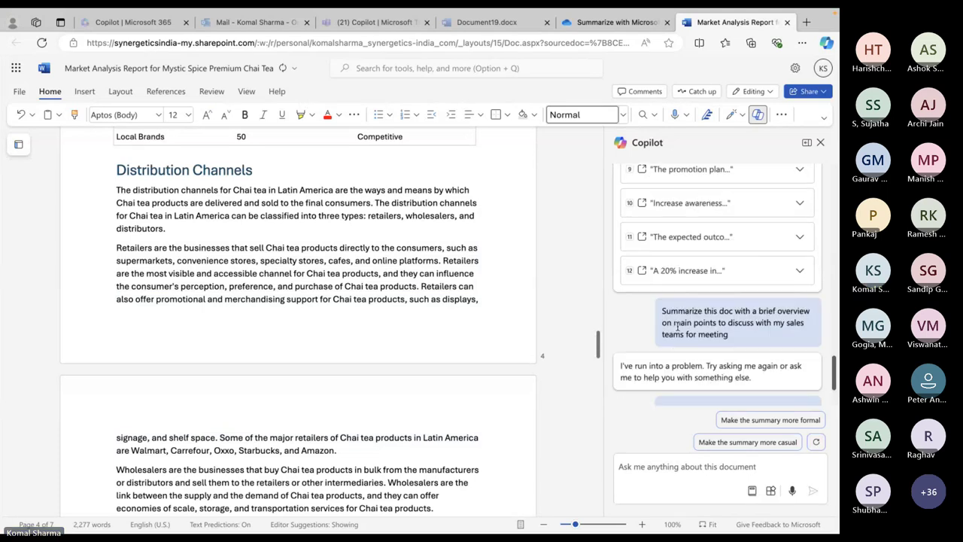
click(687, 237)
click(689, 203)
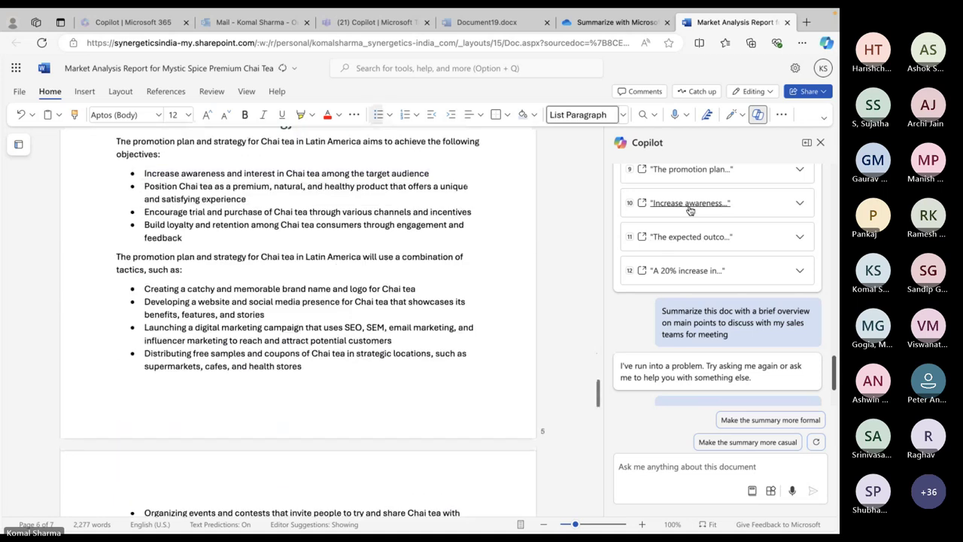
click(680, 176)
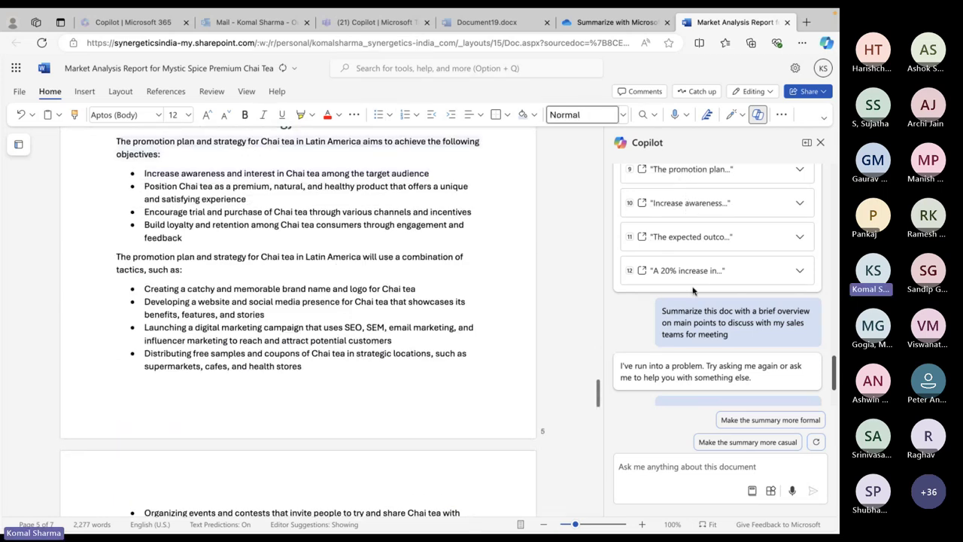
Focus the Copilot question box and scroll the report to the Distribution Channels heading
click(643, 467)
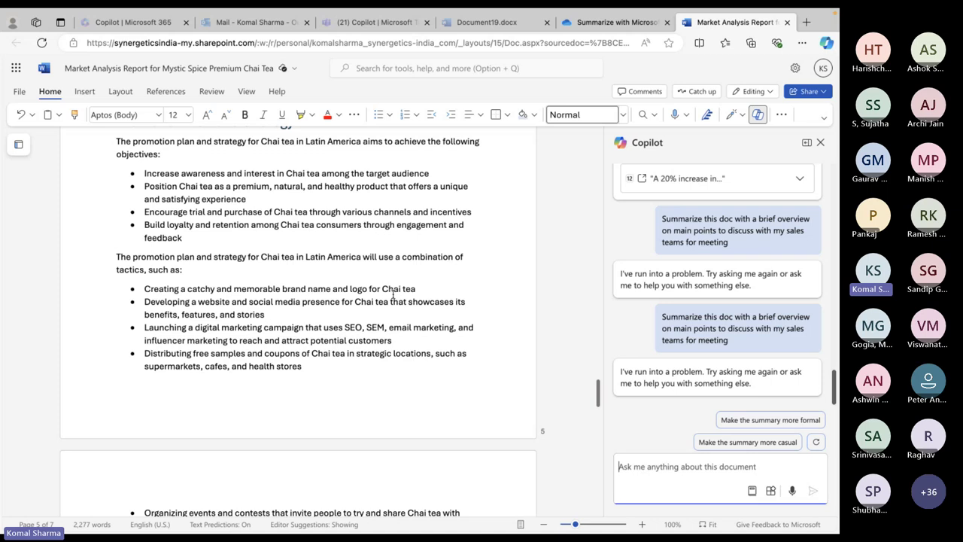
scroll(316, 260, up, 10)
scroll(315, 259, up, 5)
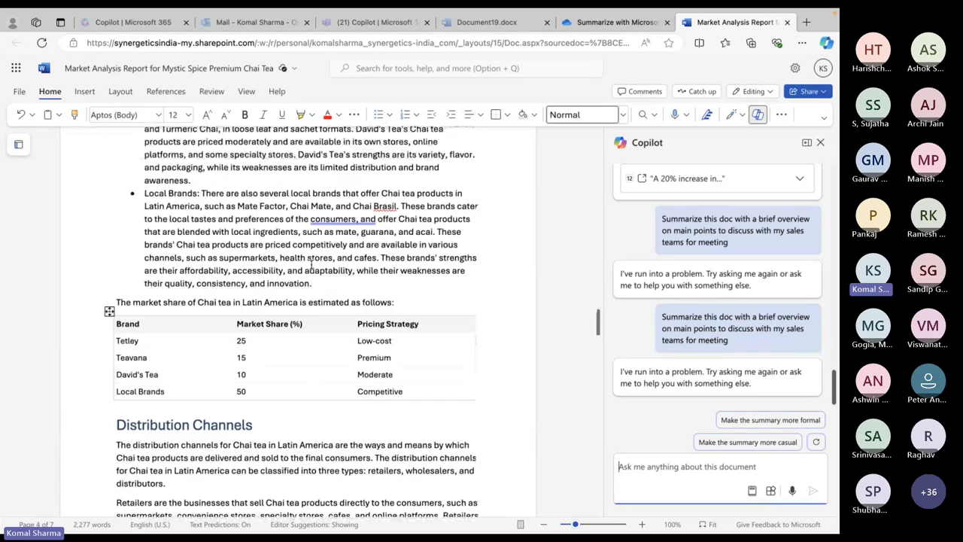
scroll(311, 263, down, 8)
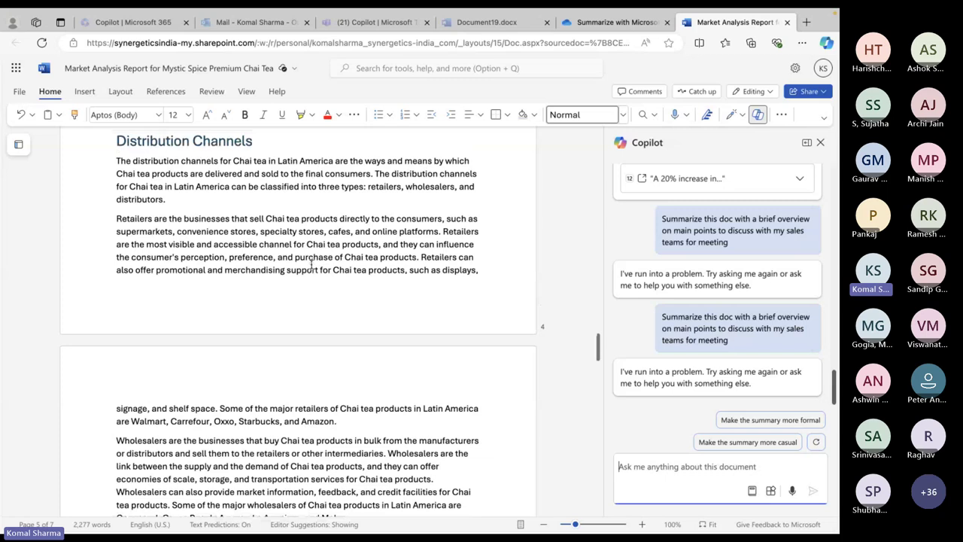
scroll(310, 263, up, 1)
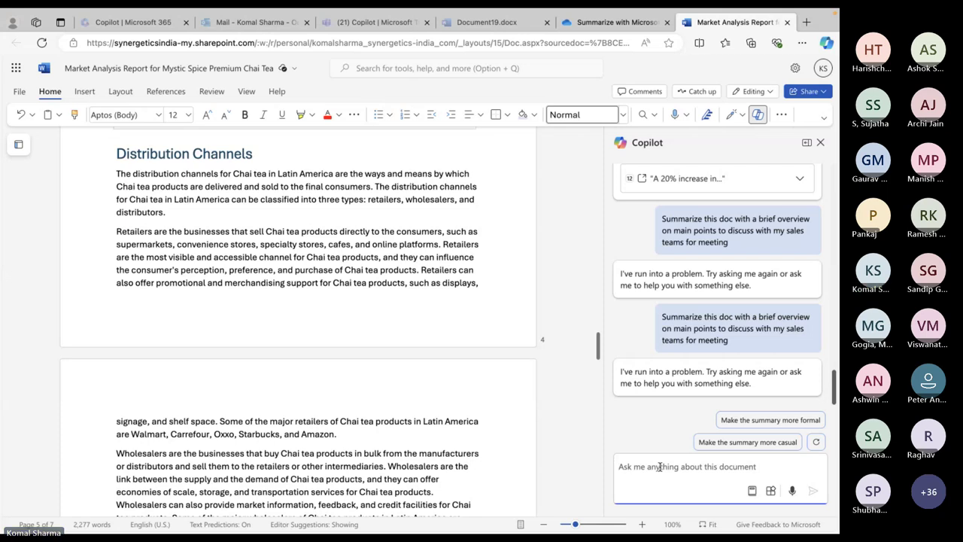
Type 'Please summerise this doc to 5 key point' in Copilot, rewording 'this doc' to 'the section'
text(Please)
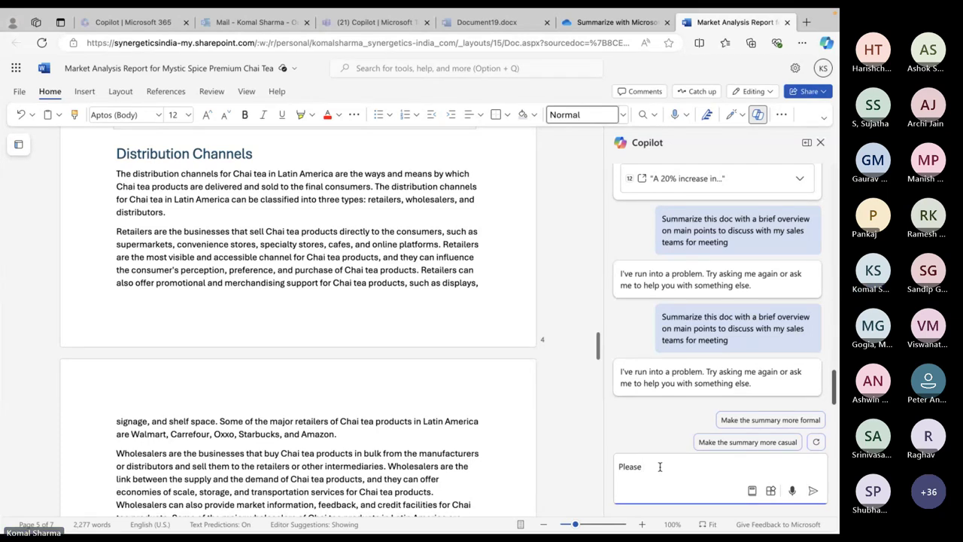
text( summerise this doc to )
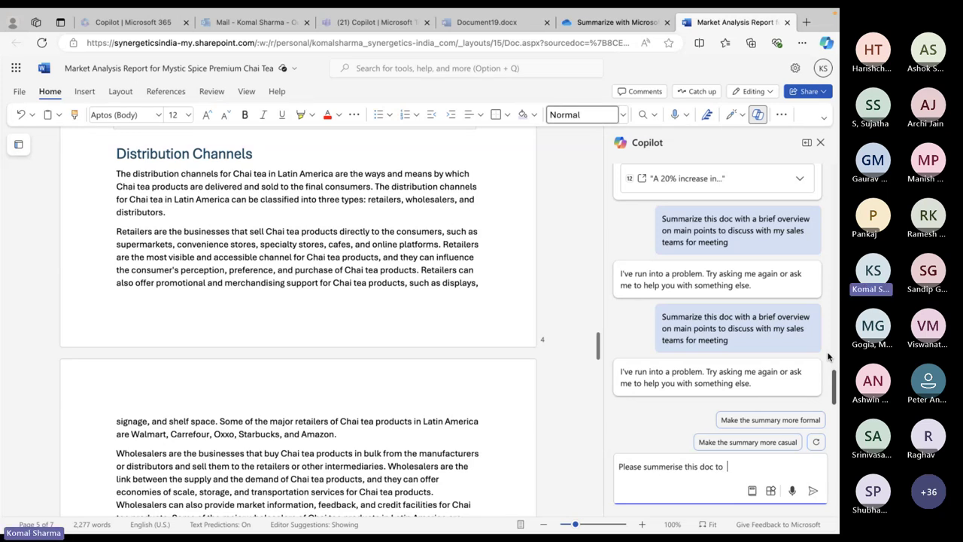
text(5 key)
text(point)
key(BackSpace)
key(BackSpace)
key(BackSpace)
key(BackSpace)
key(BackSpace)
key(BackSpace)
key(BackSpace)
key(BackSpace)
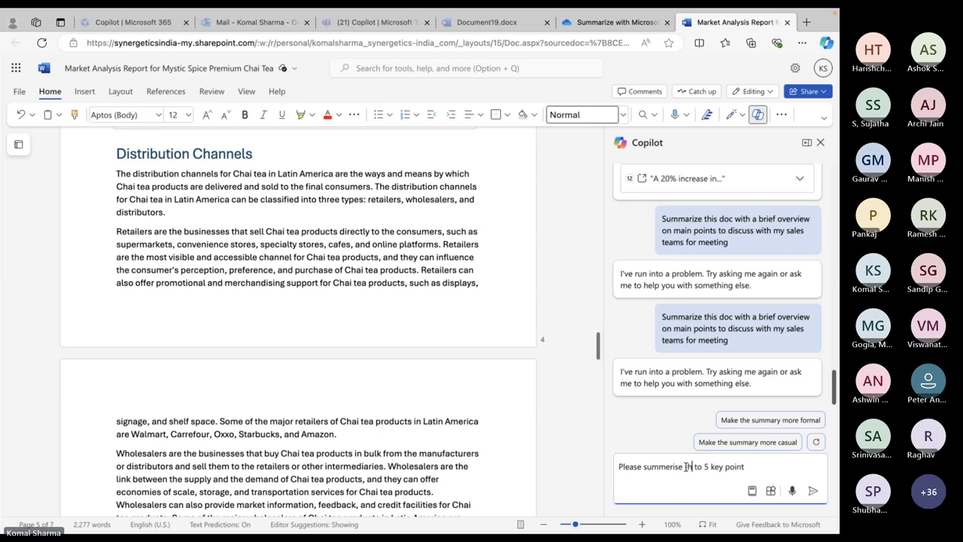
text(the sect)
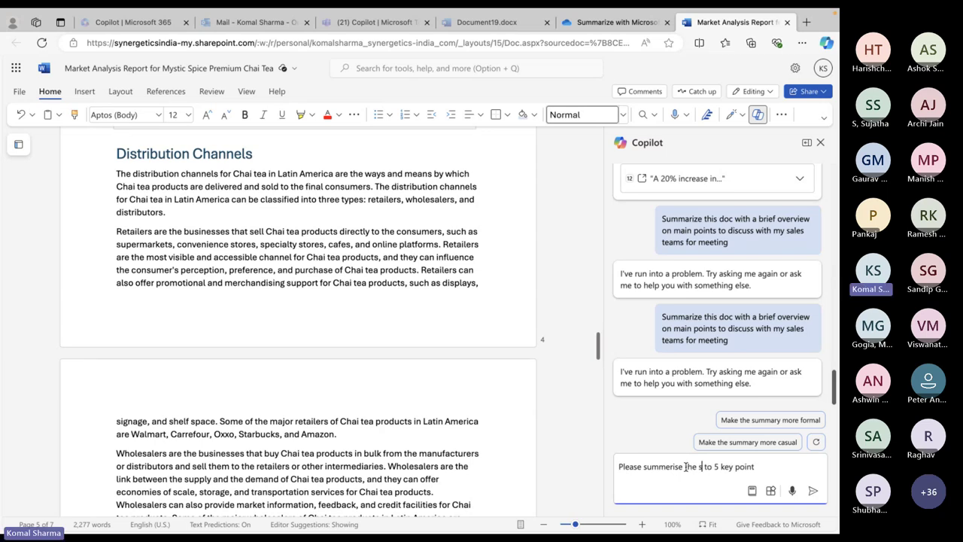
text(ion)
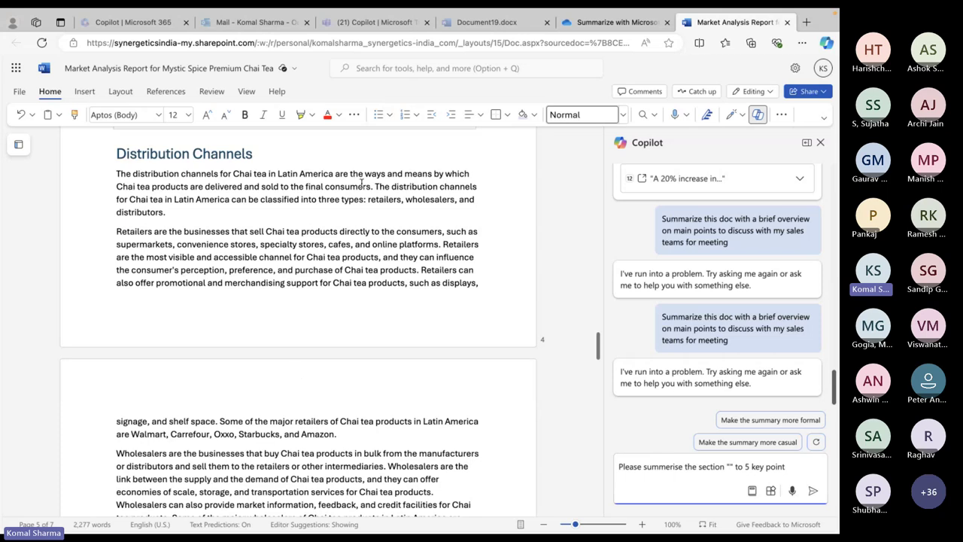
Paste the Promotion Plan and Strategy heading, in quotes, into the Copilot prompt
scroll(299, 256, down, 5)
scroll(299, 256, down, 2)
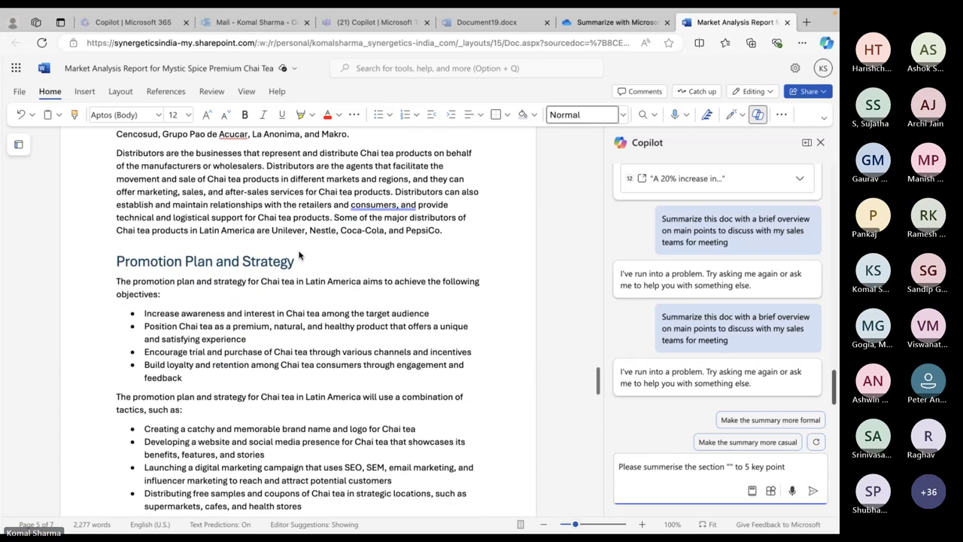
drag(298, 222, 118, 223)
key(super+c)
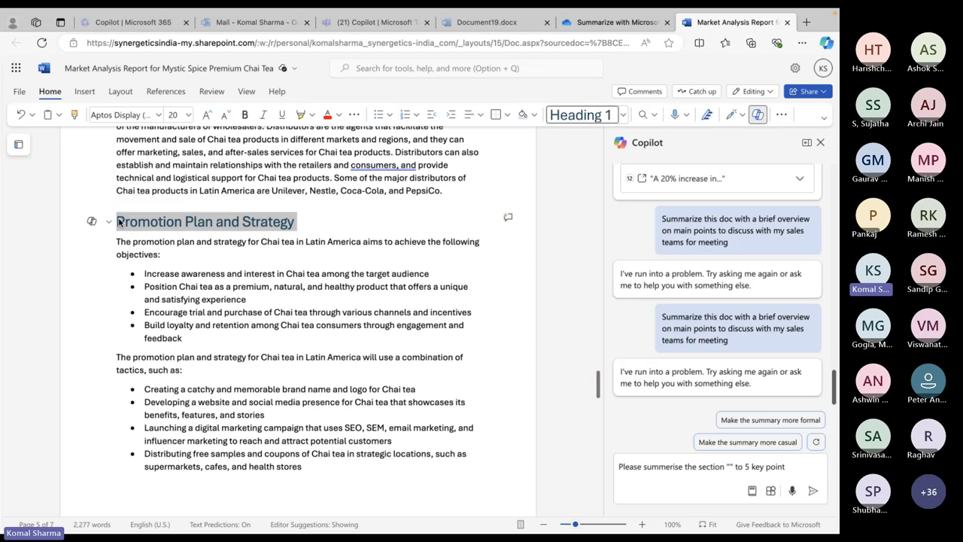
click(729, 466)
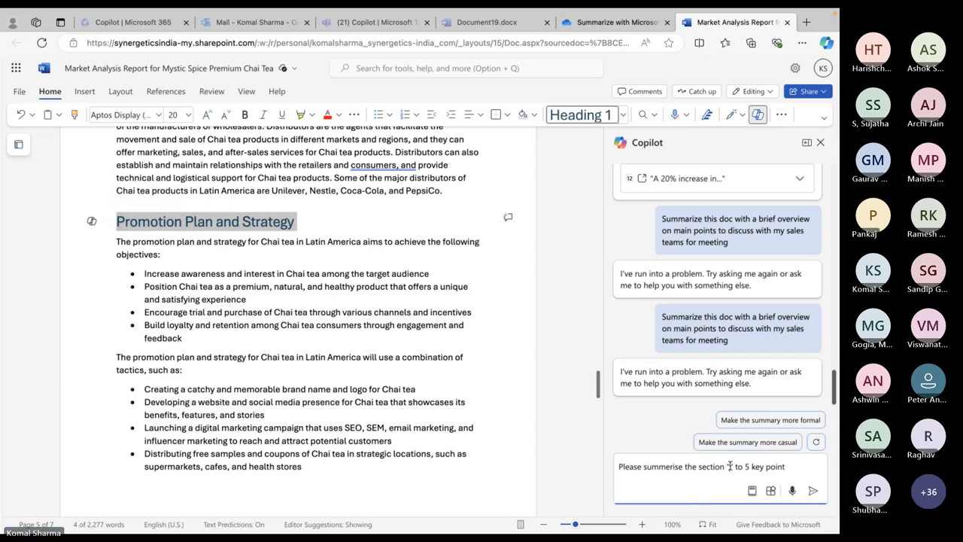
text(")
key(super+v)
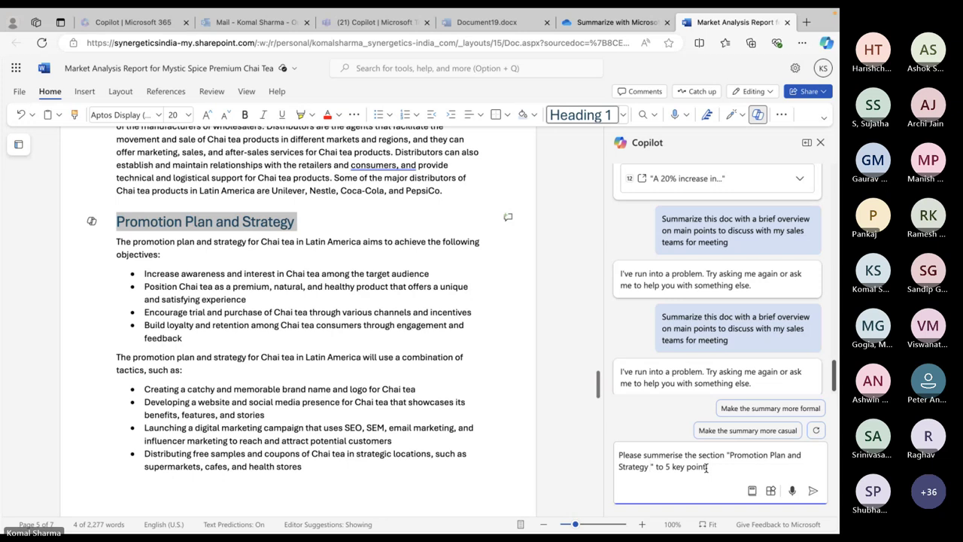
Finish the prompt with the brief overview, sales team meeting and 5-point wording, and send it
click(656, 466)
text(in)
key(BackSpace)
key(BackSpace)
text(with a b)
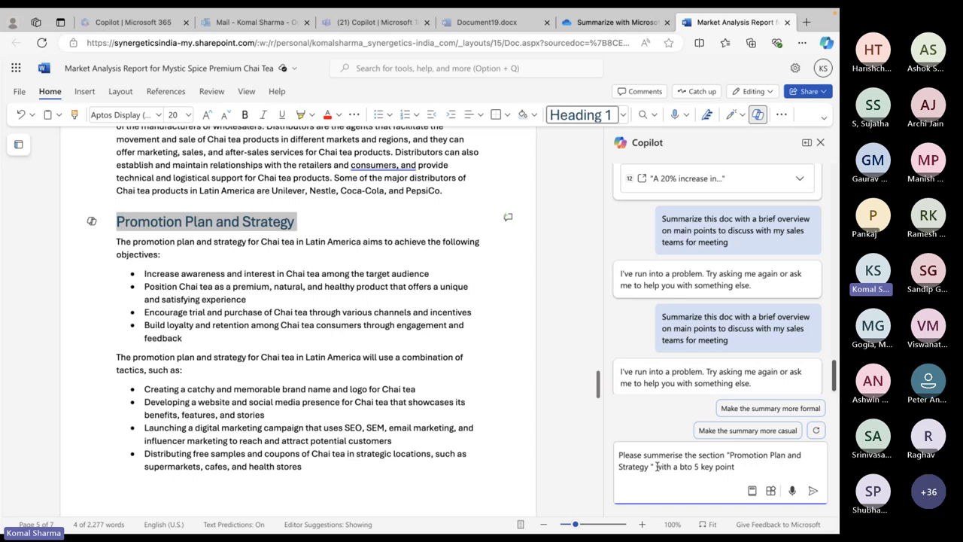
text(rief )
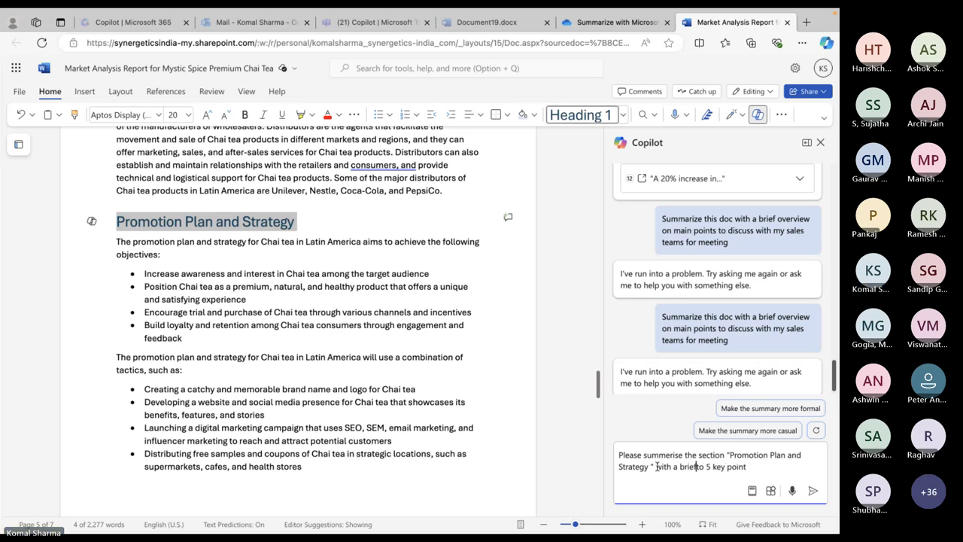
text(overview)
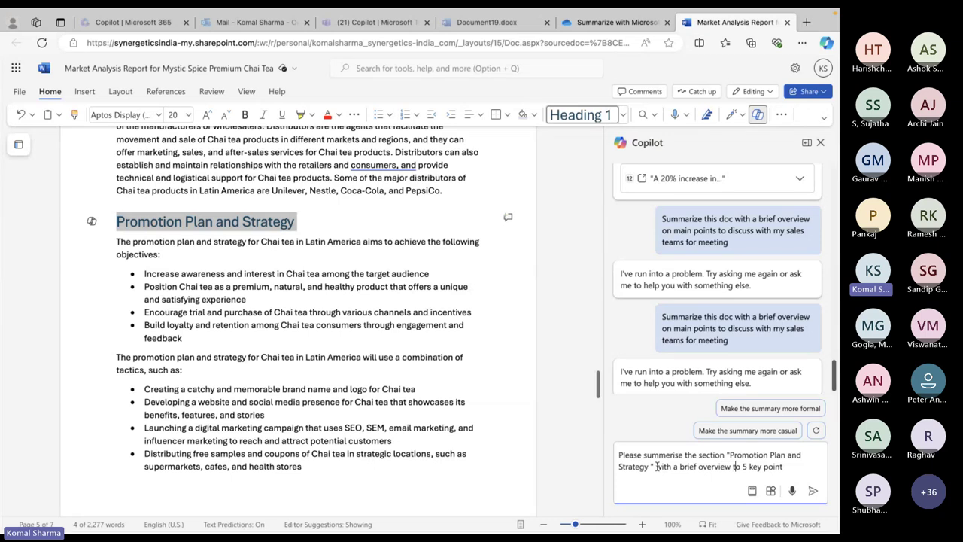
text(discuss)
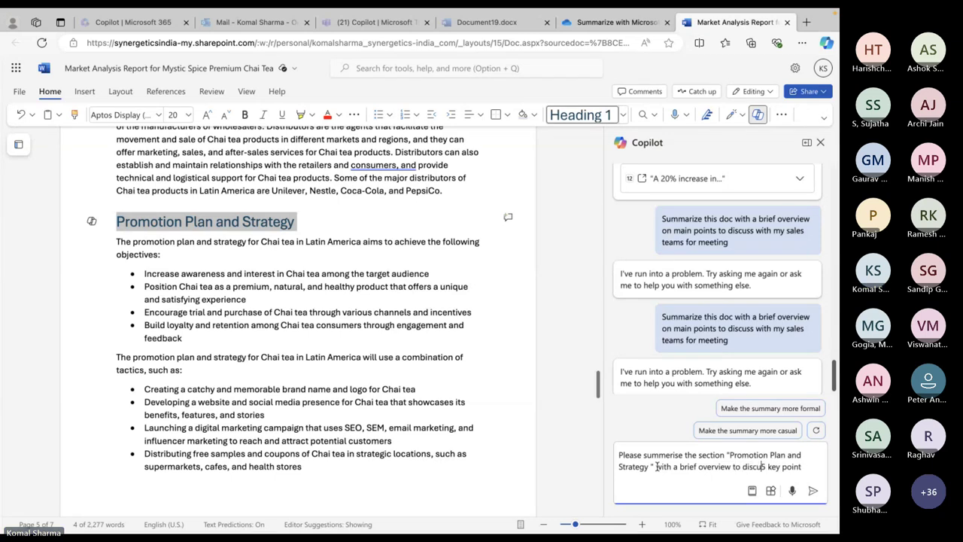
text( with )
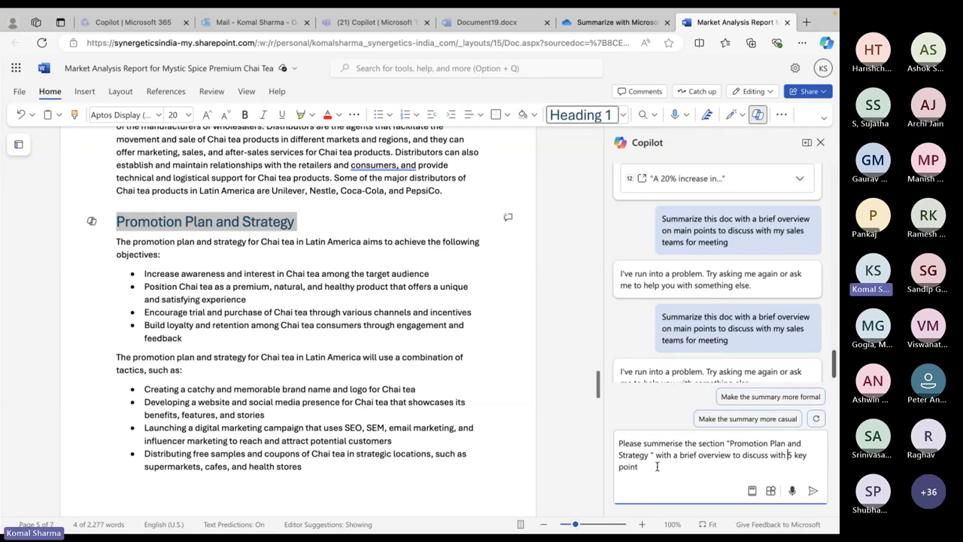
text(my sales)
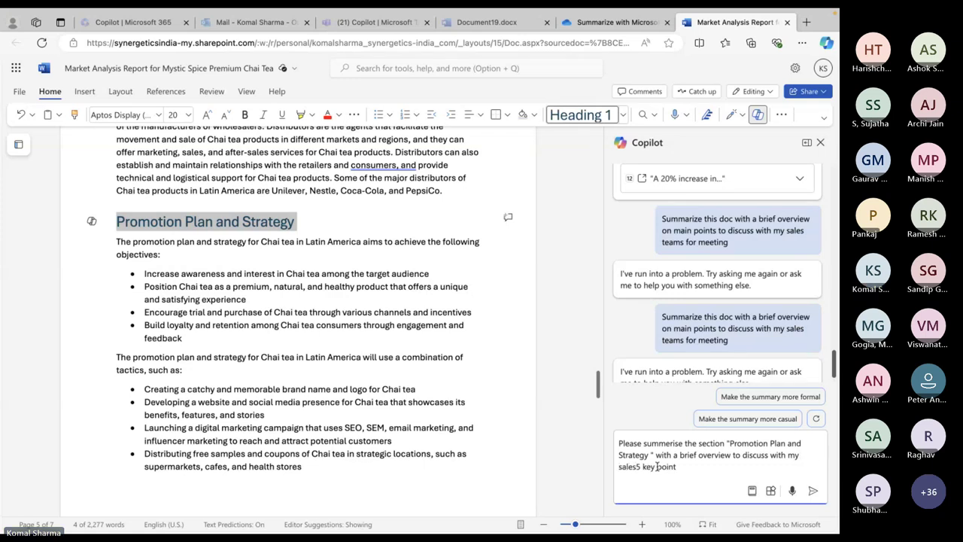
text( team)
text(during )
text(meeting)
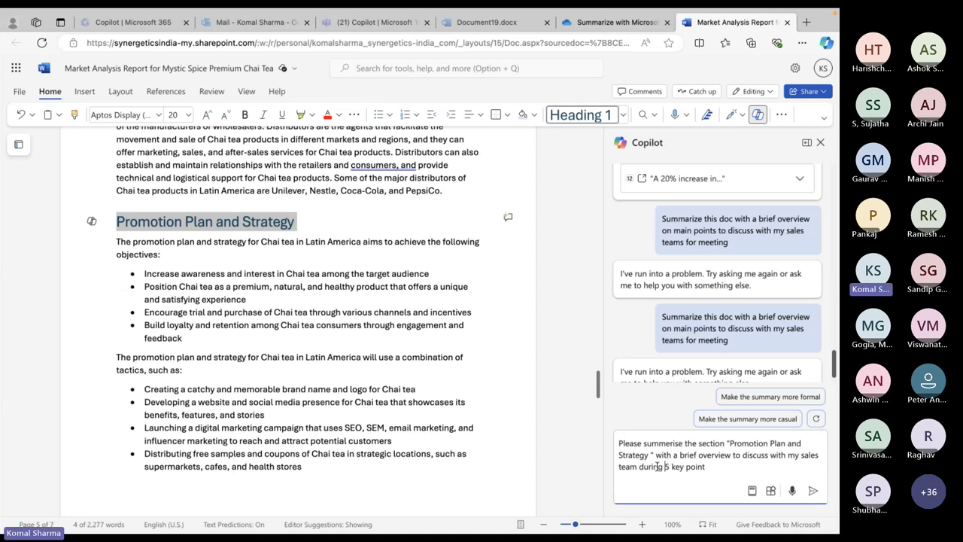
text( 5)
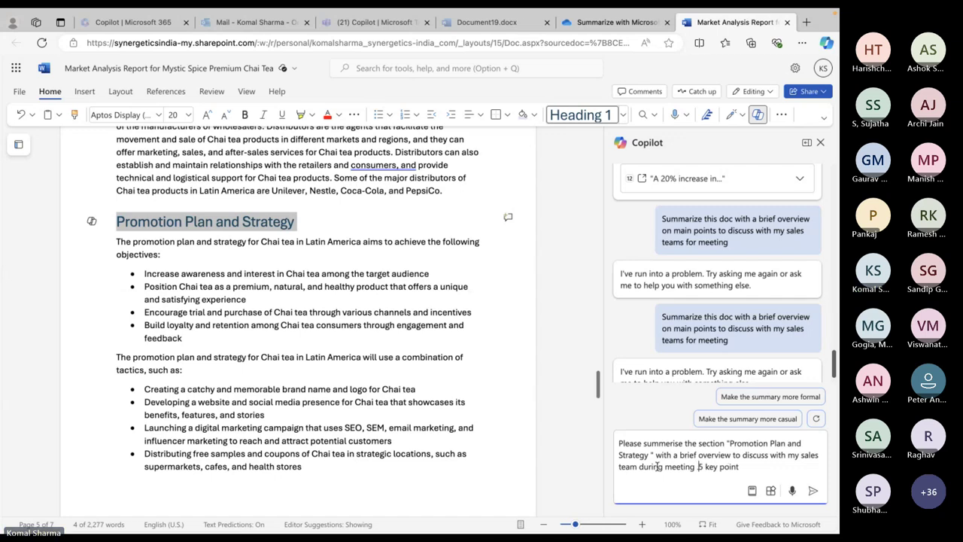
key(BackSpace)
key(BackSpace)
key(BackSpace)
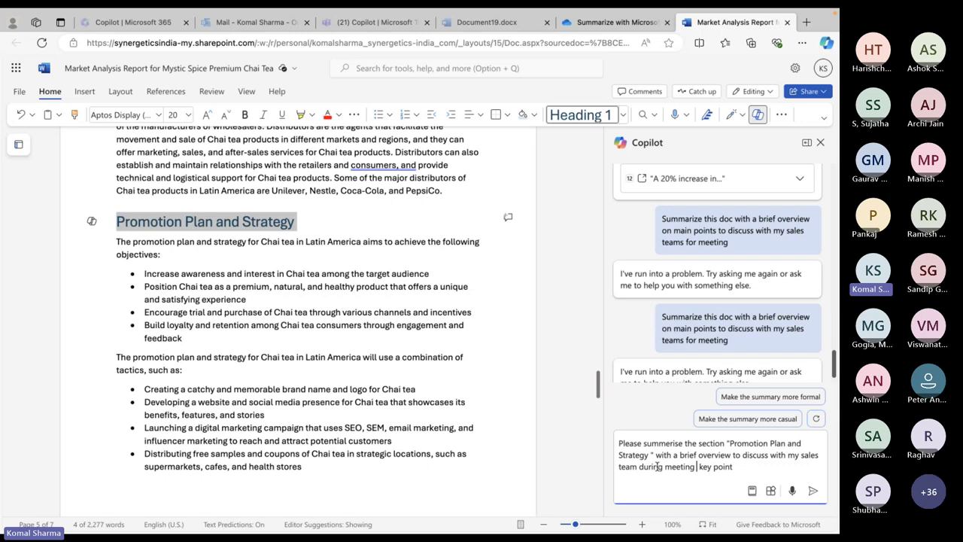
text(. Pl)
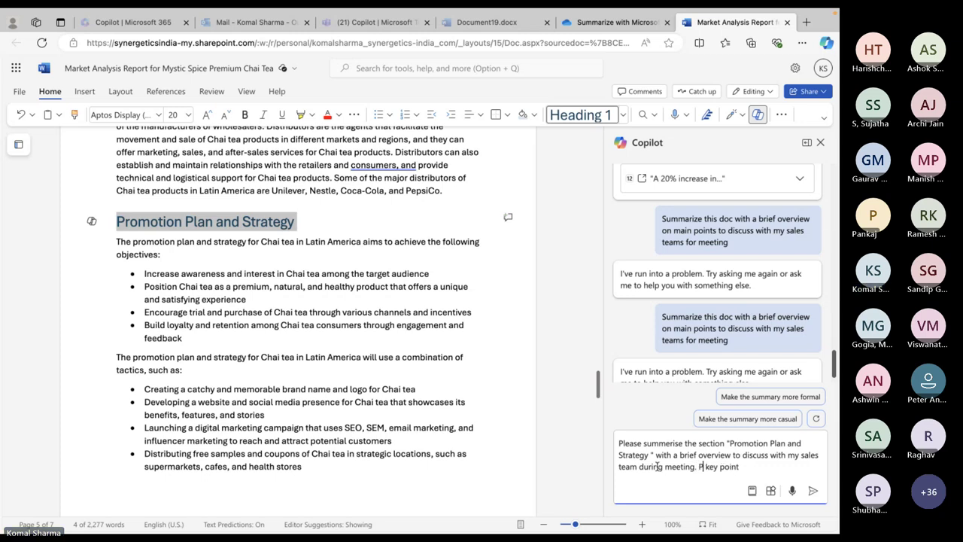
text(eas)
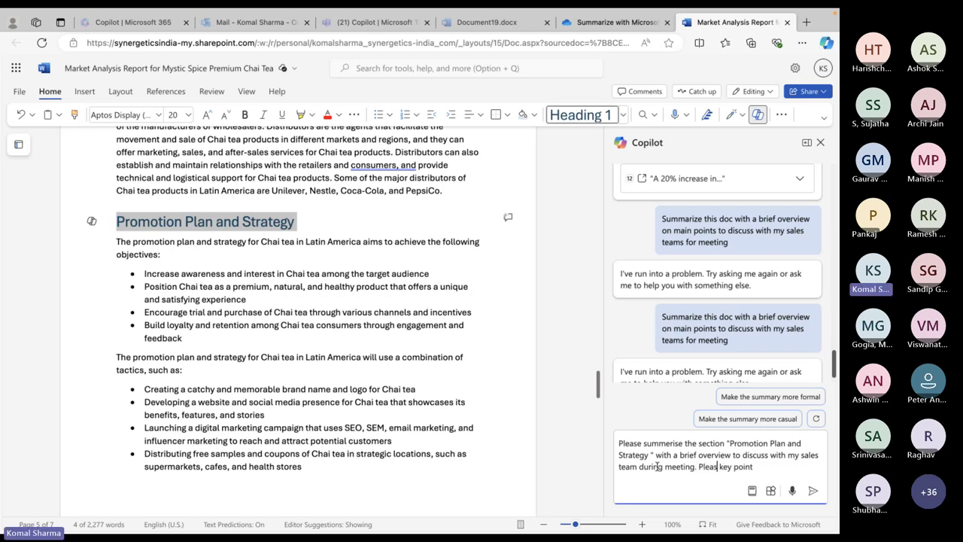
text(e ke)
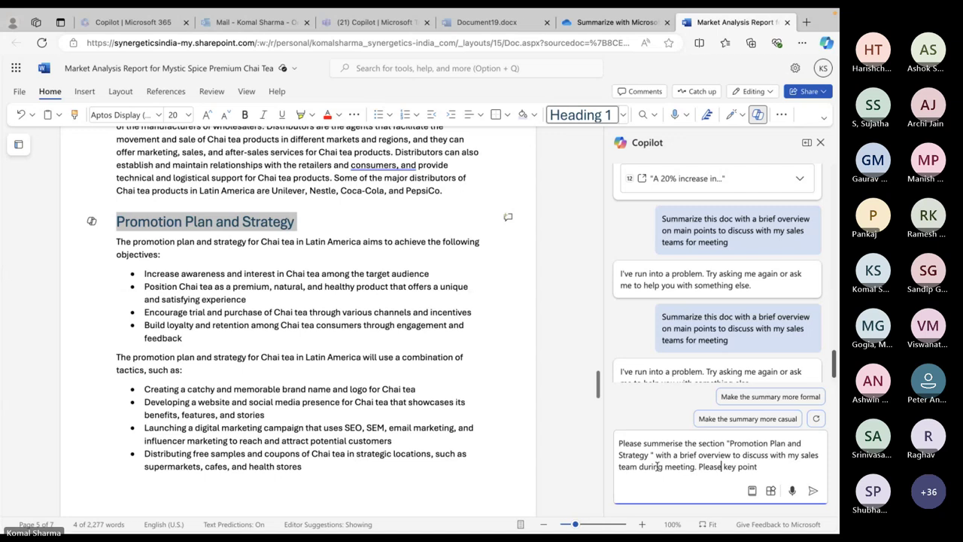
text(ep the summery )
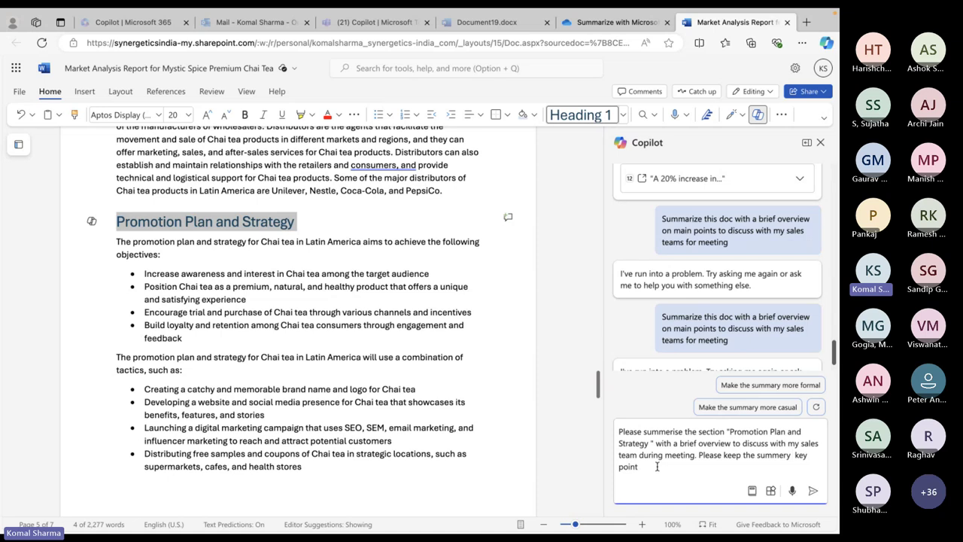
text(in 5)
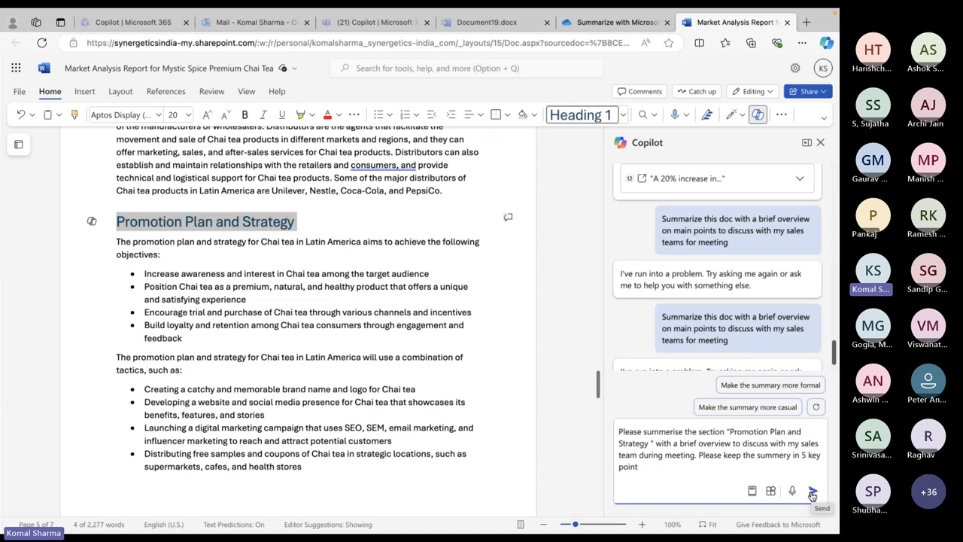
click(812, 492)
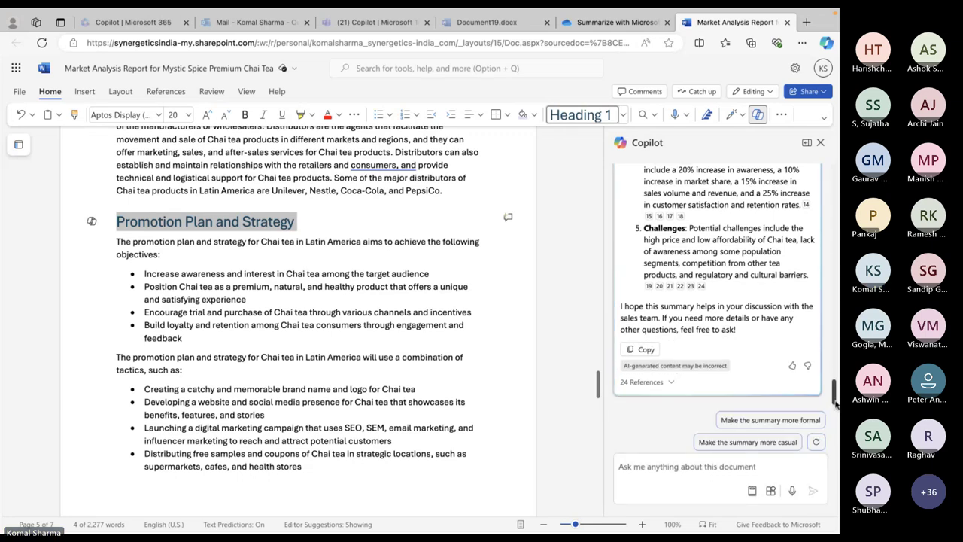
Scroll the Copilot pane to read the five-point summary through to the Challenges point
drag(833, 404, 835, 392)
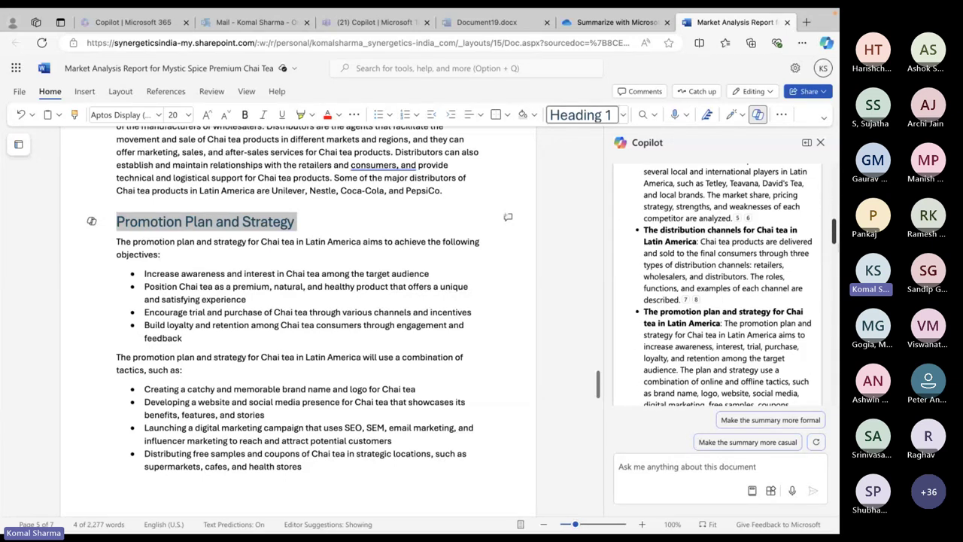
drag(837, 300, 835, 397)
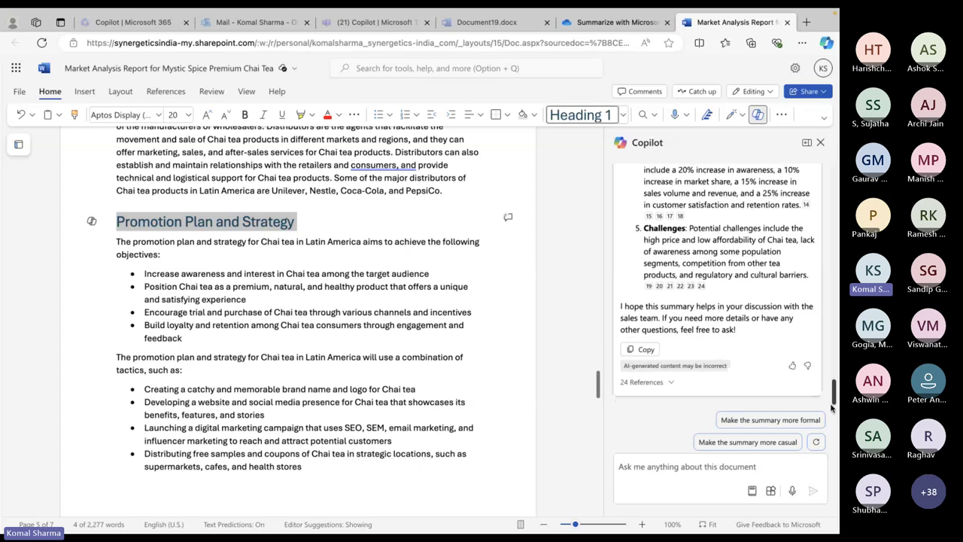
Expand the list of source references behind Copilot's promotion plan summary
click(670, 382)
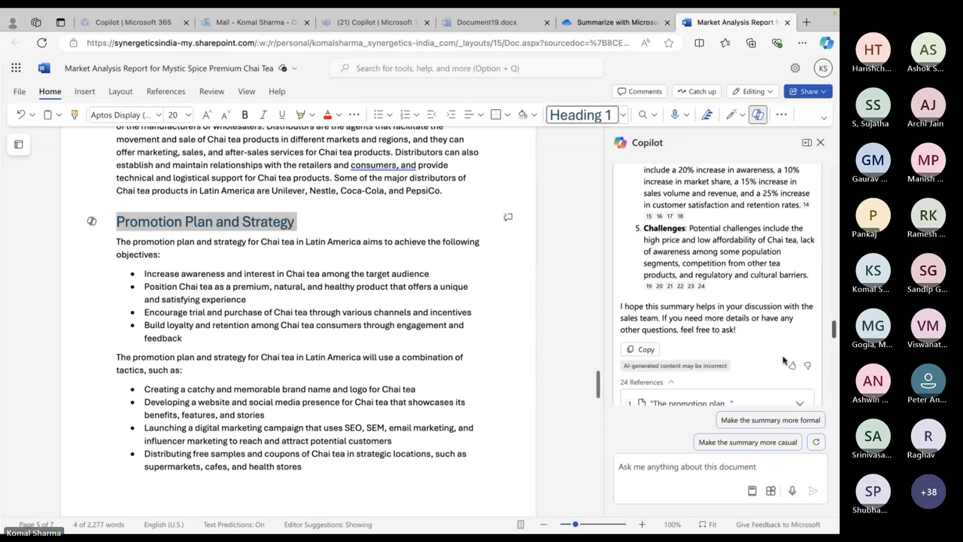
drag(834, 332, 835, 351)
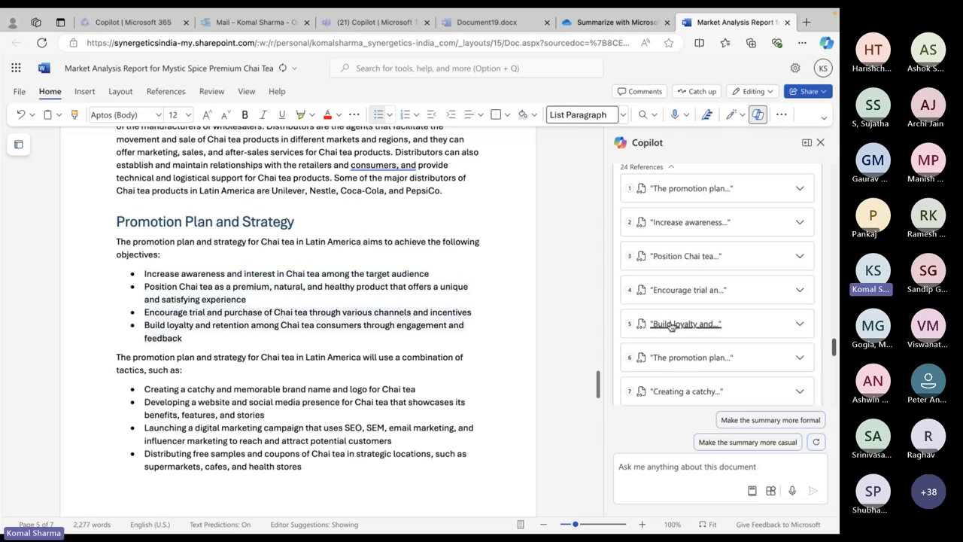
scroll(673, 325, down, 1)
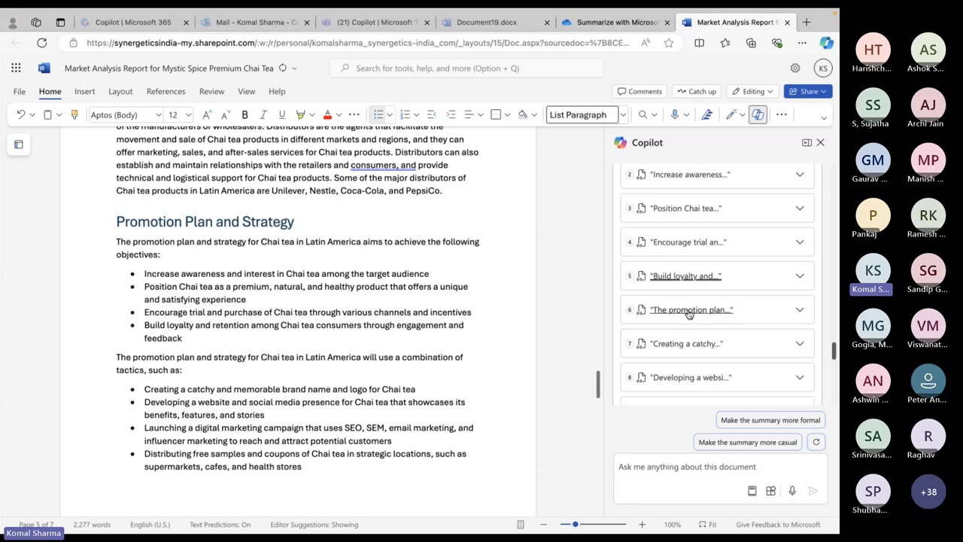
Jump to the cited promotion plan paragraph and catchy brand name bullet, then switch to Teams
click(688, 313)
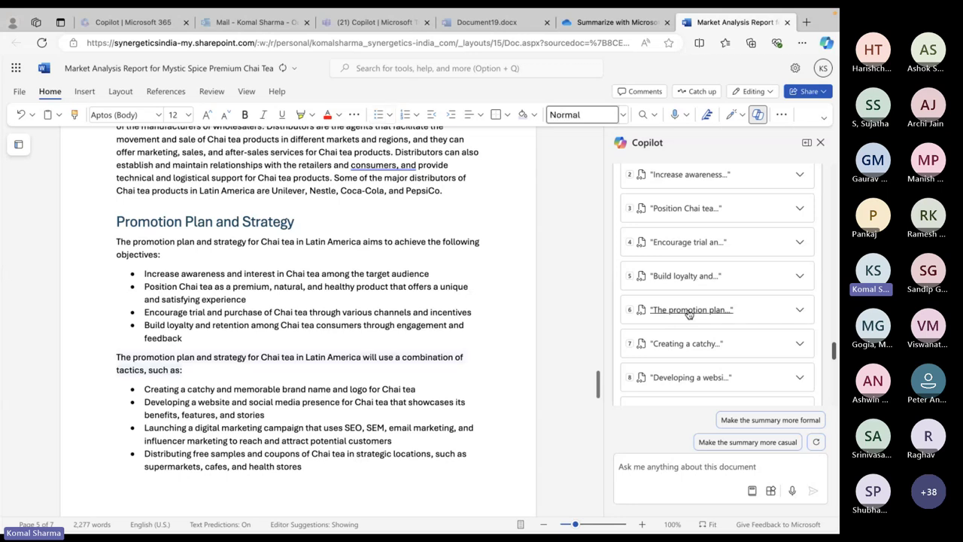
click(683, 340)
scroll(683, 331, down, 2)
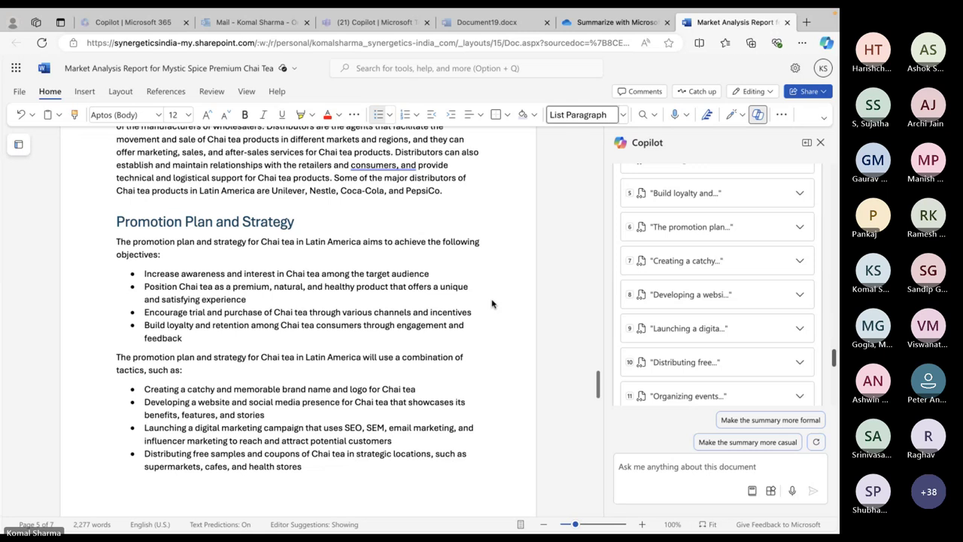
key(alt+Tab)
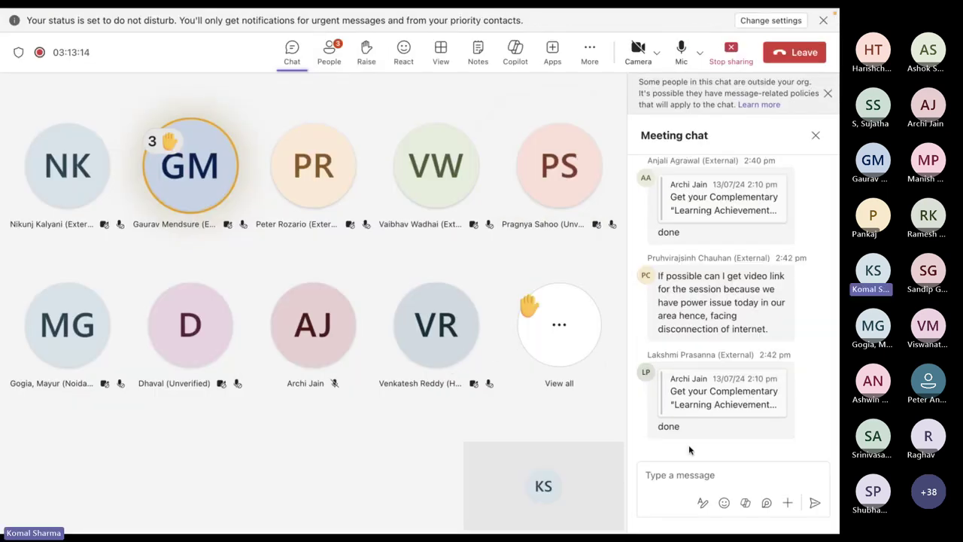
Return from Teams to the Word report in the Microsoft Edge space via Mission Control
key(super+Tab)
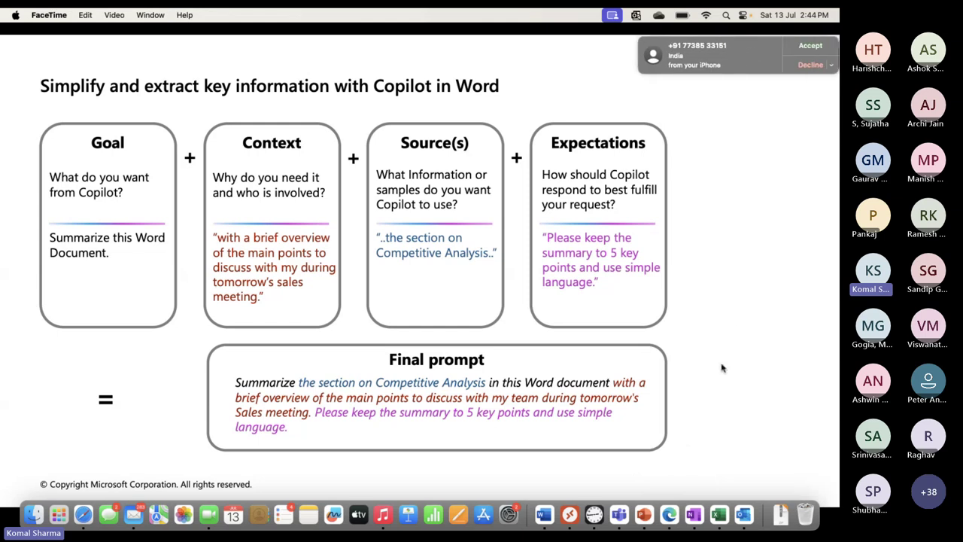
key(super+Tab)
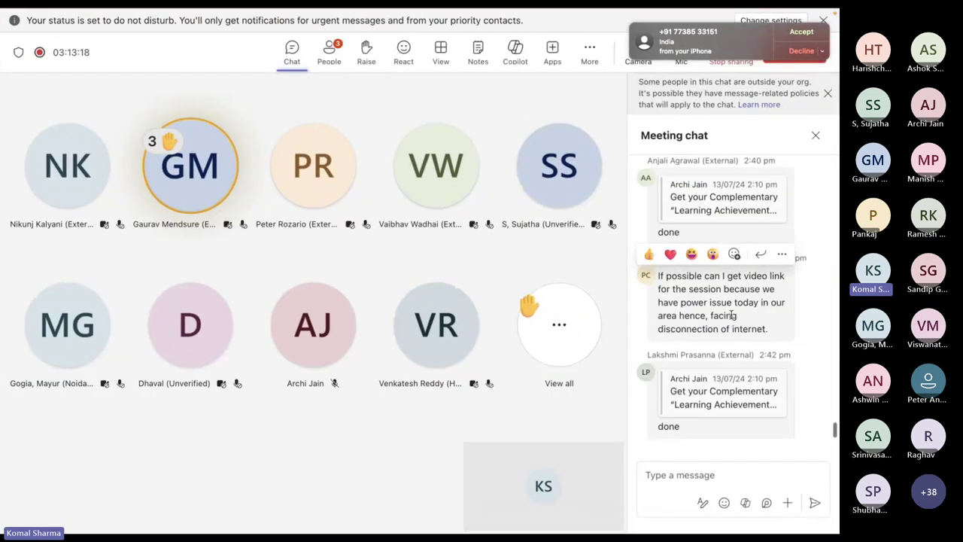
key(ctrl+Up)
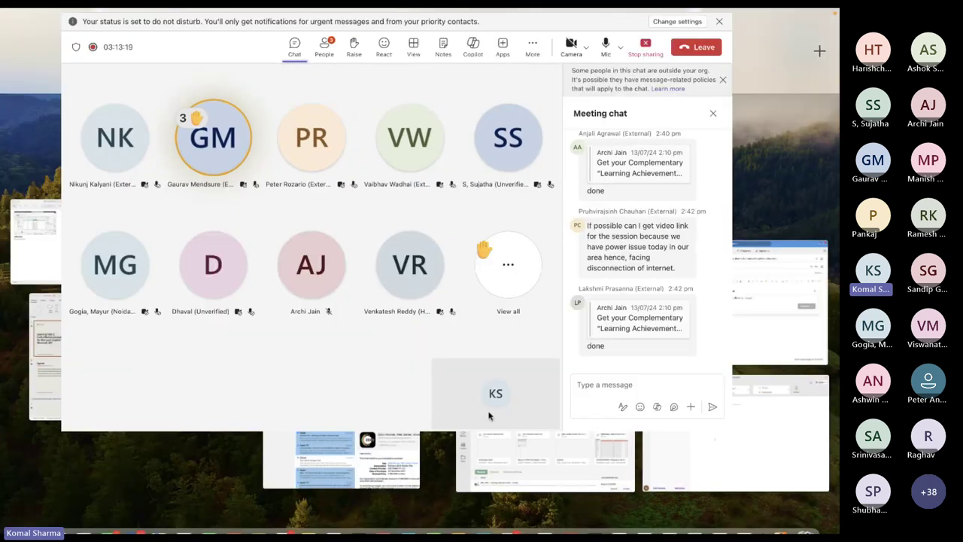
click(404, 62)
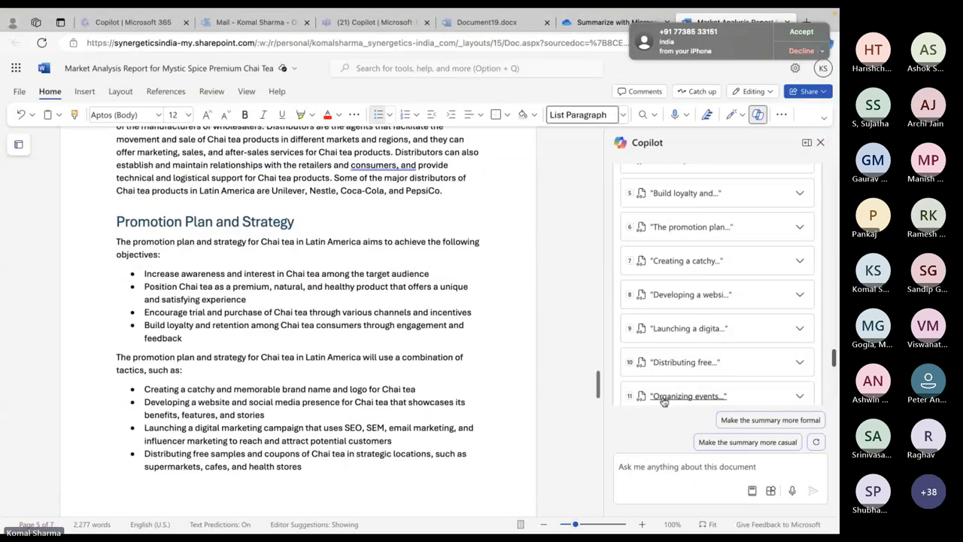
Review the earlier Copilot prompts, decline the incoming call, and go back to the Teams chat
scroll(659, 396, up, 10)
scroll(664, 402, down, 10)
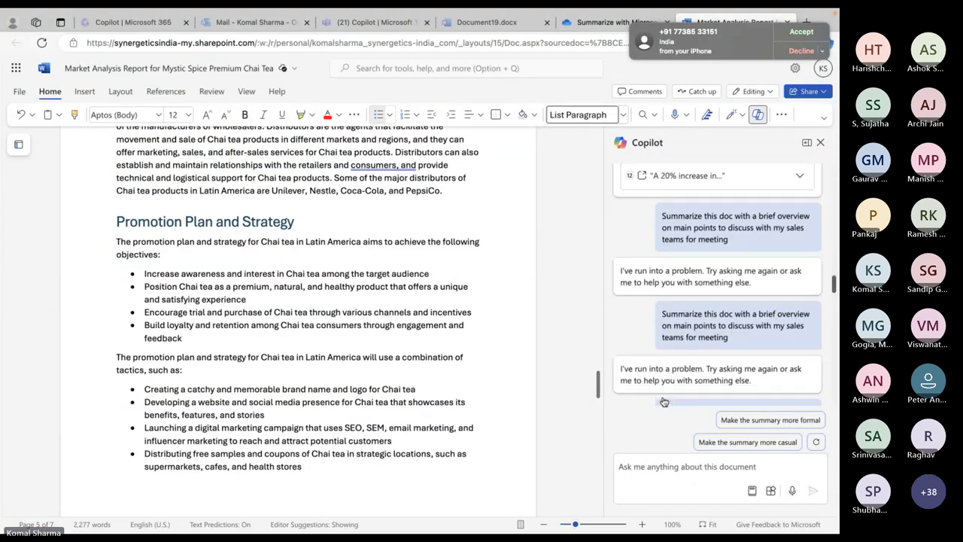
scroll(664, 402, up, 3)
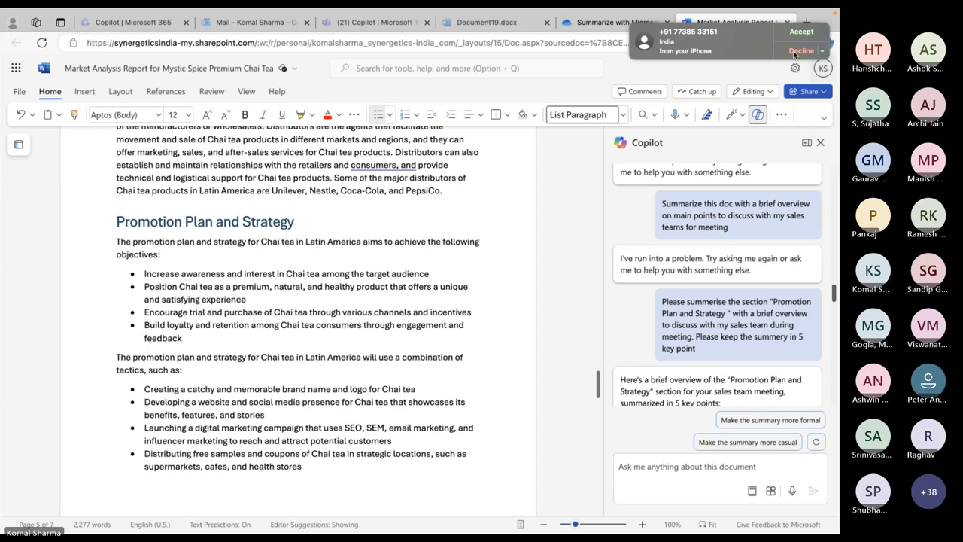
click(793, 50)
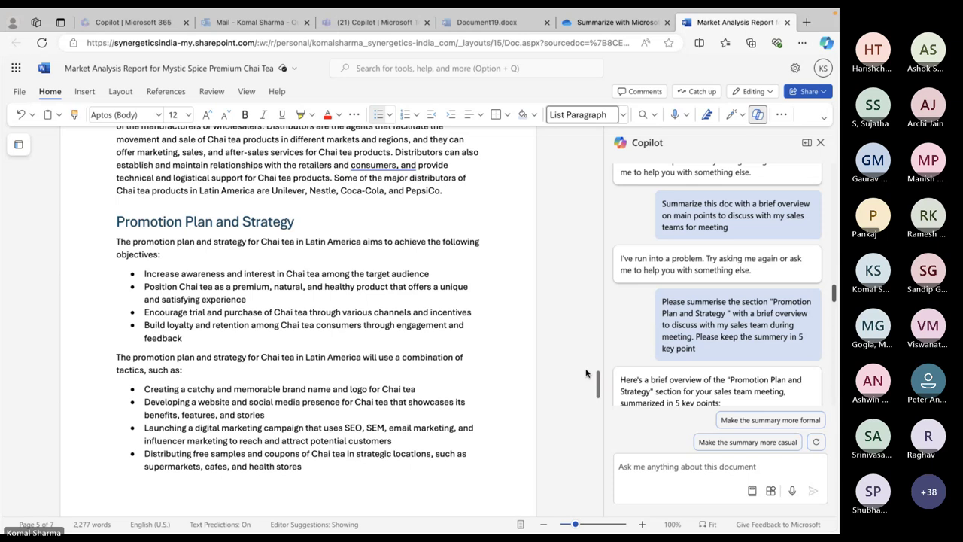
key(alt+Tab)
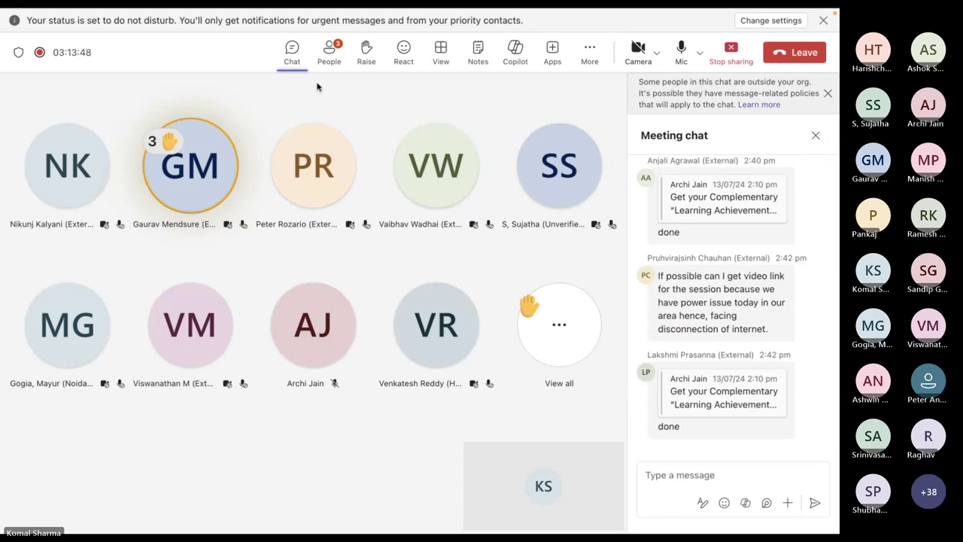
Check the participants list, then select the attendee's plain-language promotion plan summary request in chat
click(328, 50)
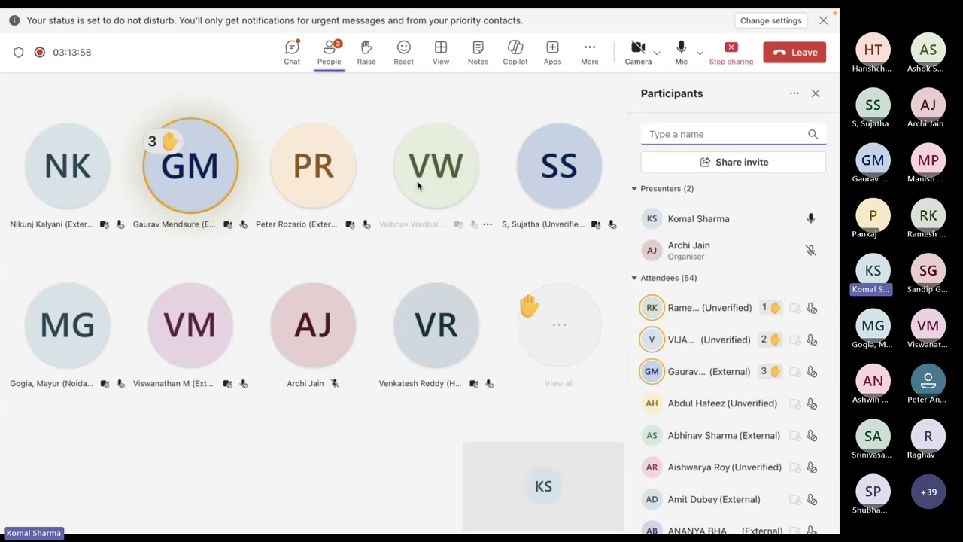
click(284, 48)
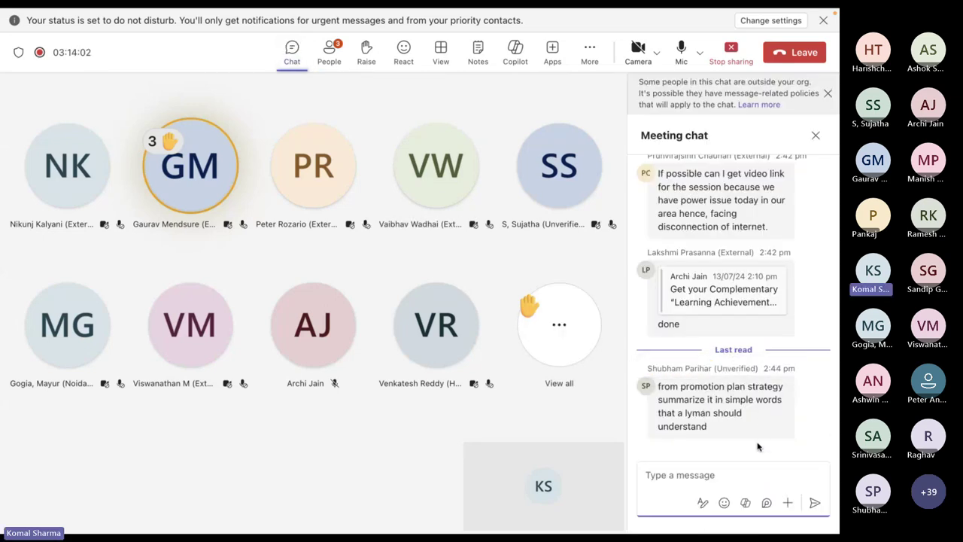
mouse_move(728, 430)
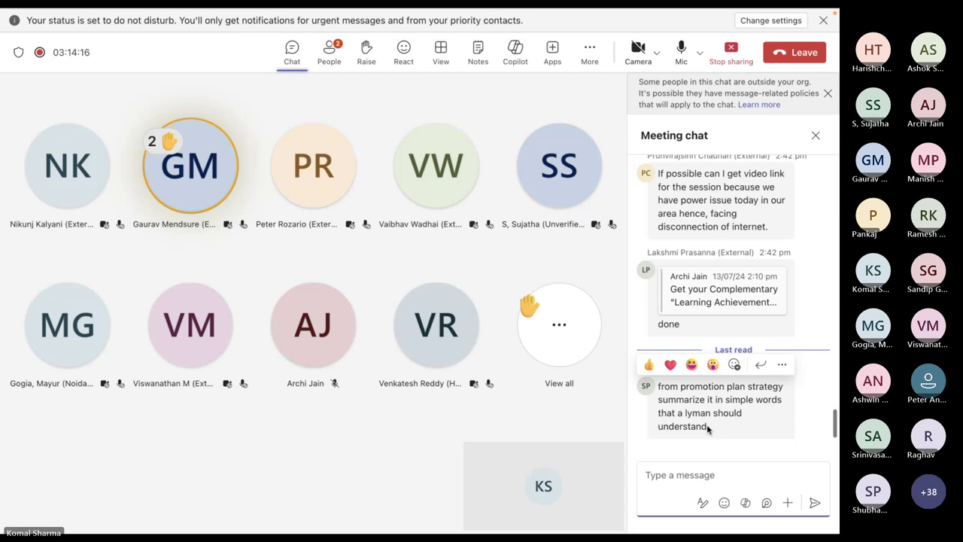
drag(707, 429, 655, 388)
key(ctrl+c)
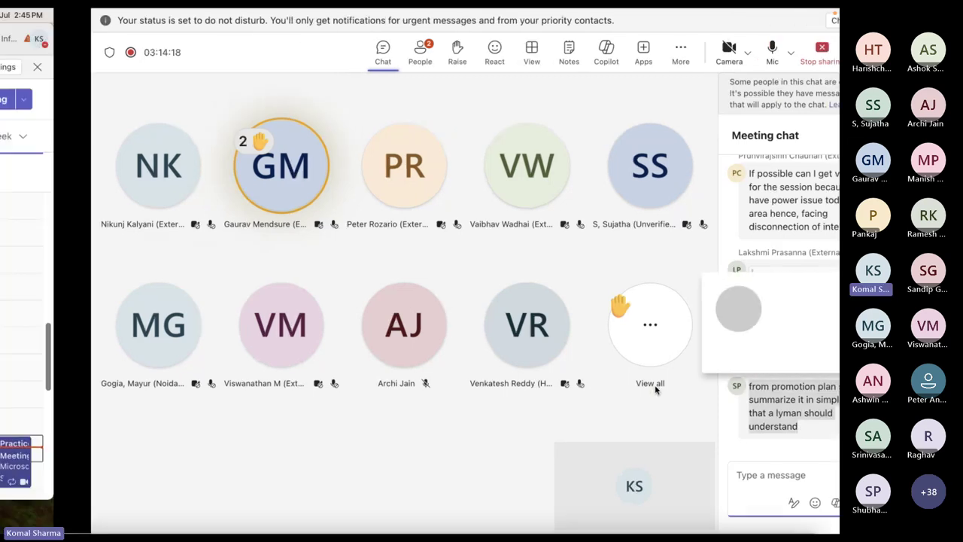
Return to the Word report with the Copilot pane through Mission Control
key(ctrl+Left)
key(ctrl+Right)
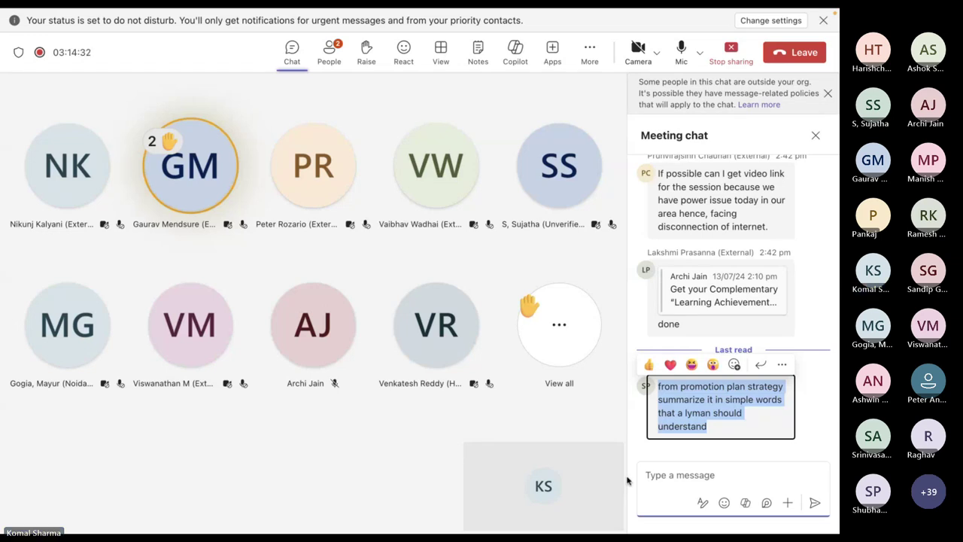
key(ctrl+Up)
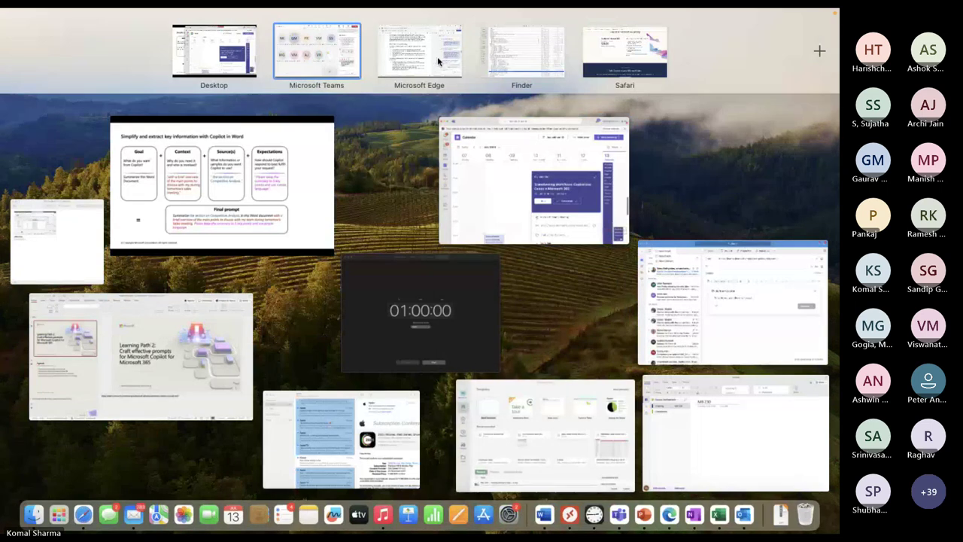
click(436, 56)
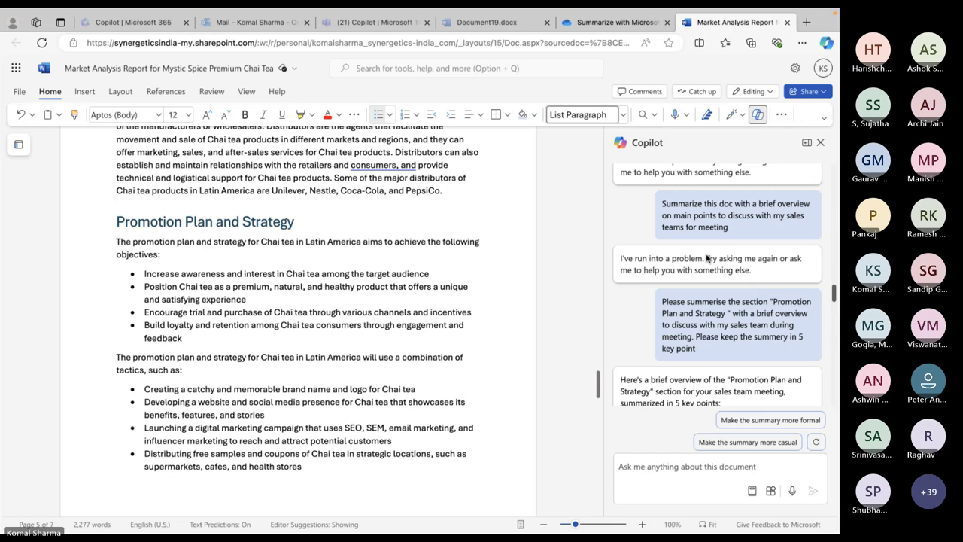
Paste the attendee's plain-language promotion plan request into Copilot, deleting the leading 'from'
triple_click(645, 476)
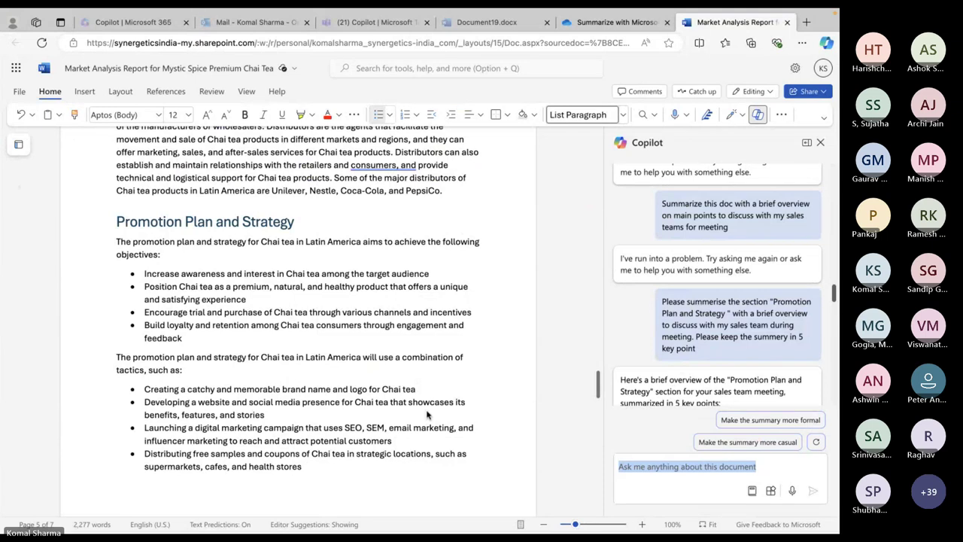
click(693, 466)
key(ctrl+v)
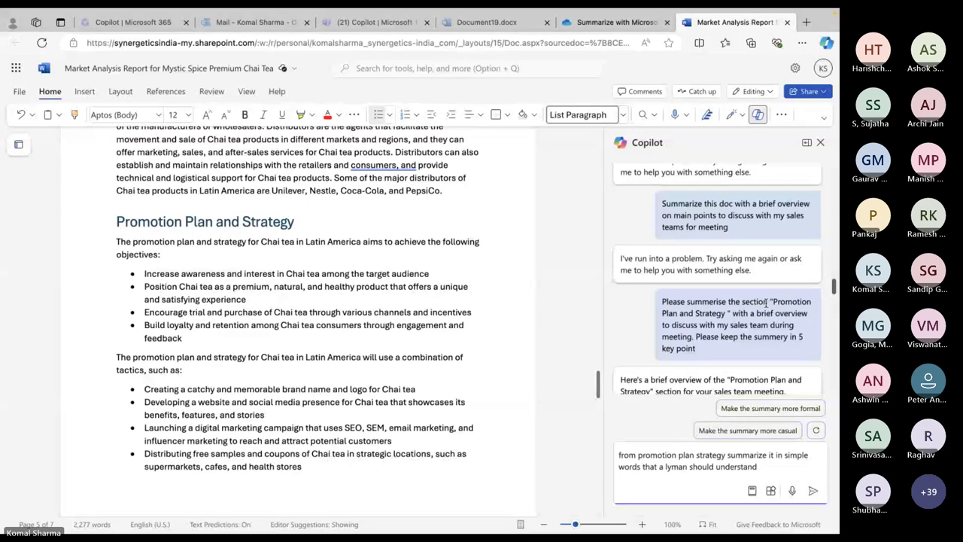
drag(768, 301, 662, 306)
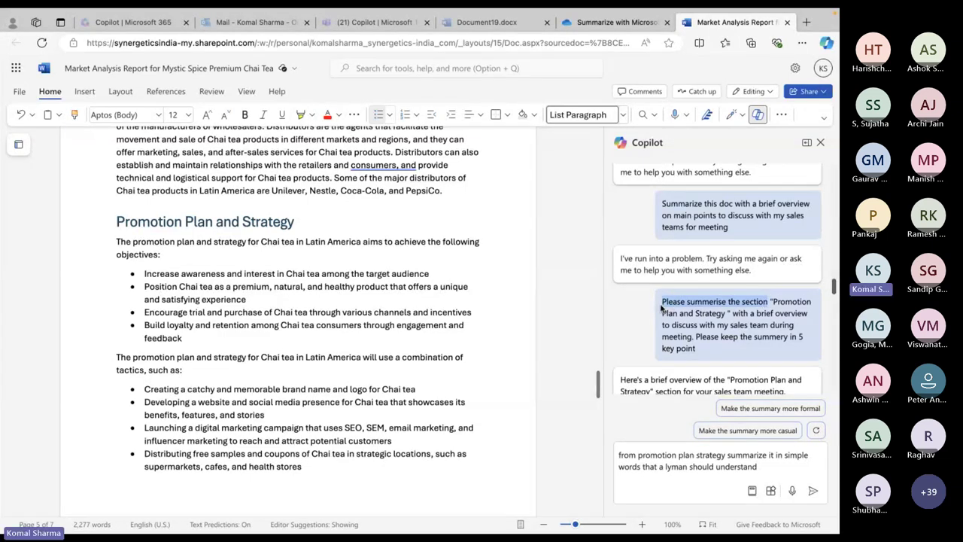
click(635, 455)
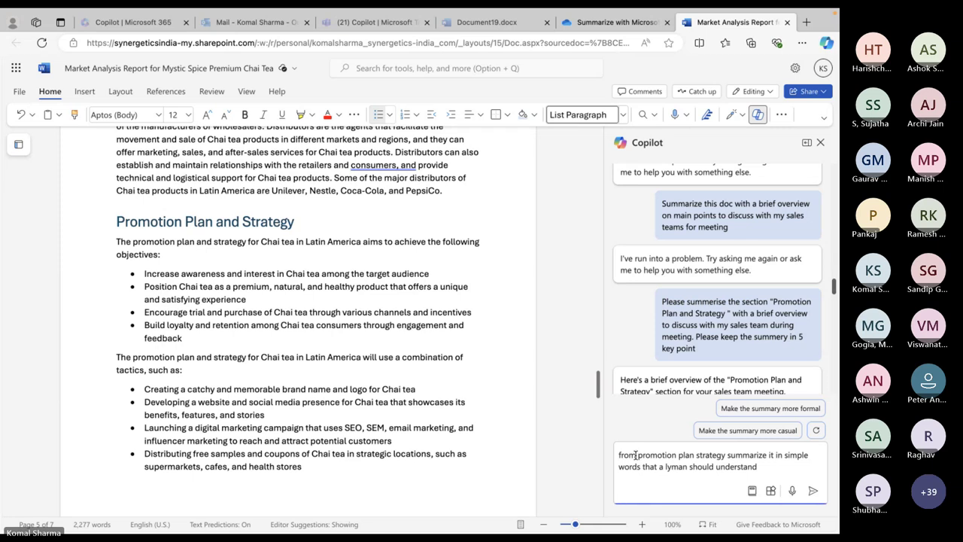
key(BackSpace)
key(BackSpace)
key(BackSpace)
key(BackSpace)
key(BackSpace)
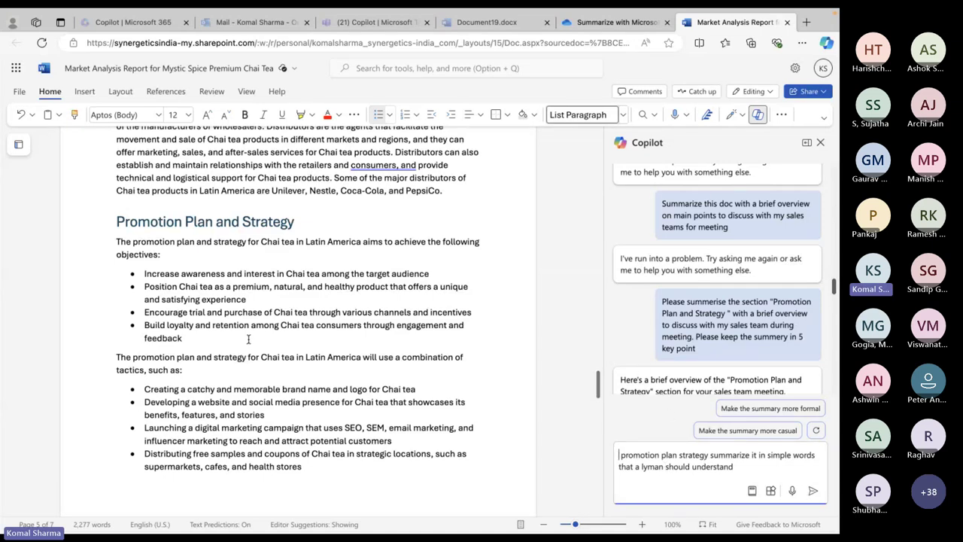
Switch back to the Teams meeting chat through Mission Control
key(ctrl+Up)
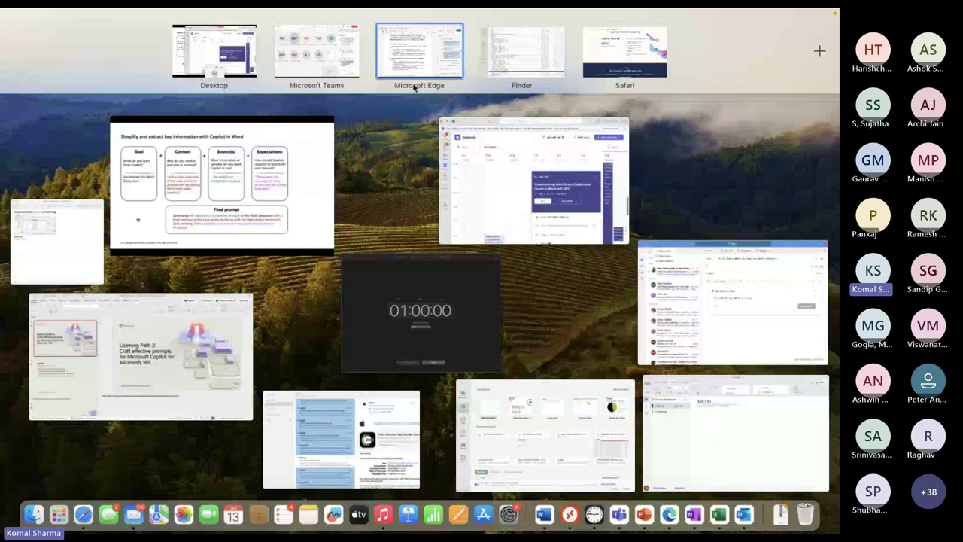
click(413, 84)
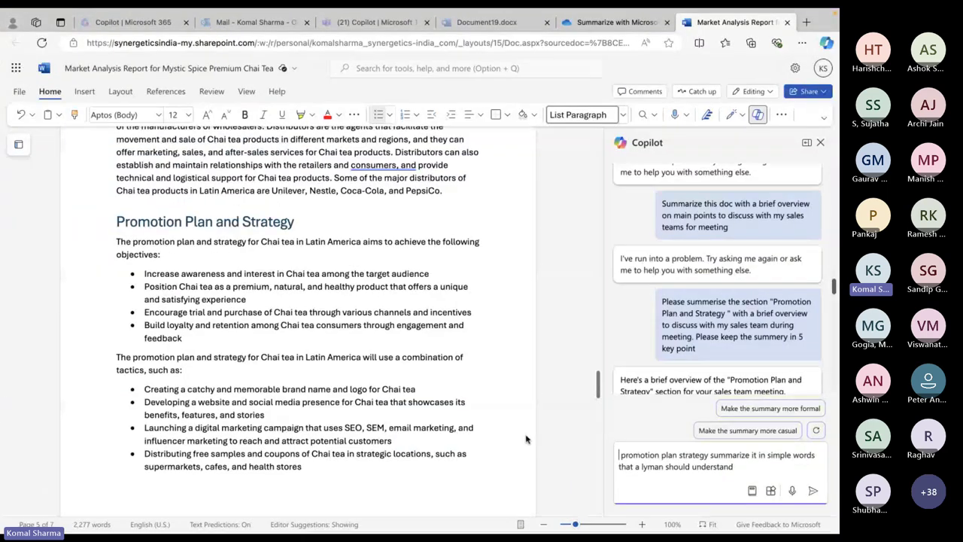
key(ctrl+Left)
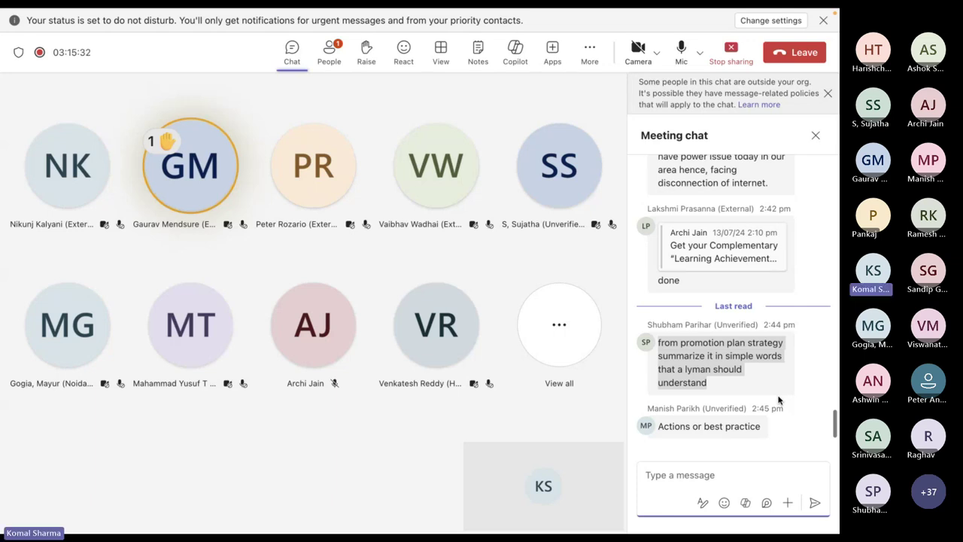
Select the 'Suggest key point to improve sales' chat message, then return to Word's Copilot pane
click(686, 478)
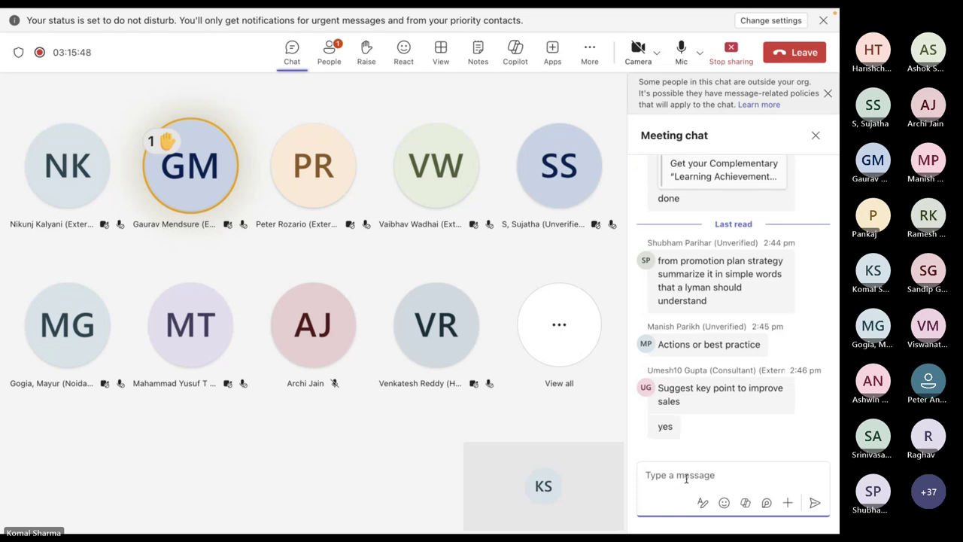
mouse_move(770, 403)
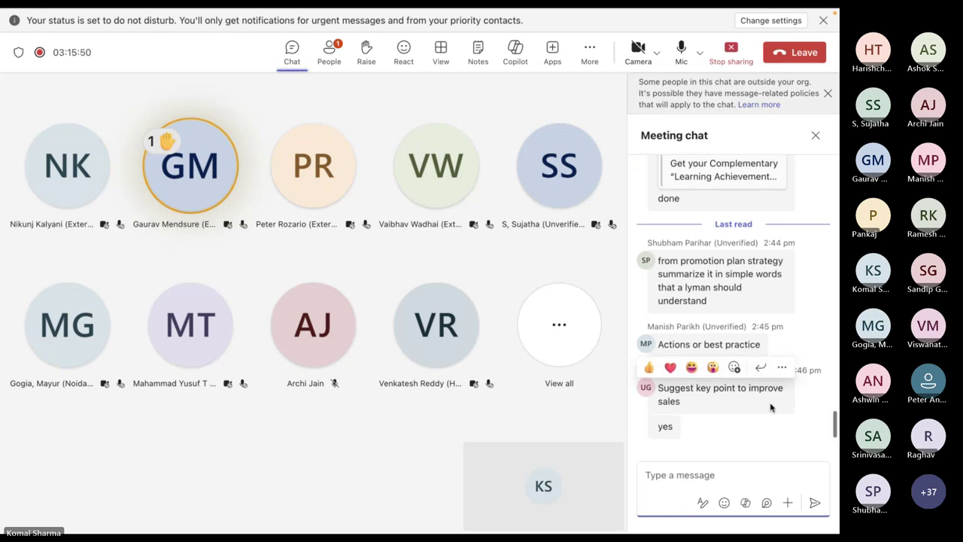
drag(685, 406, 658, 388)
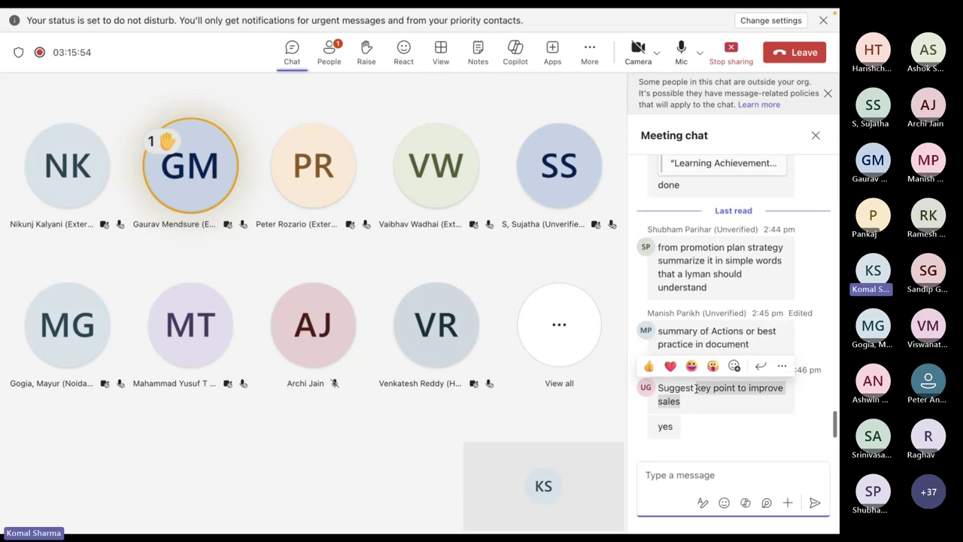
key(ctrl+Up)
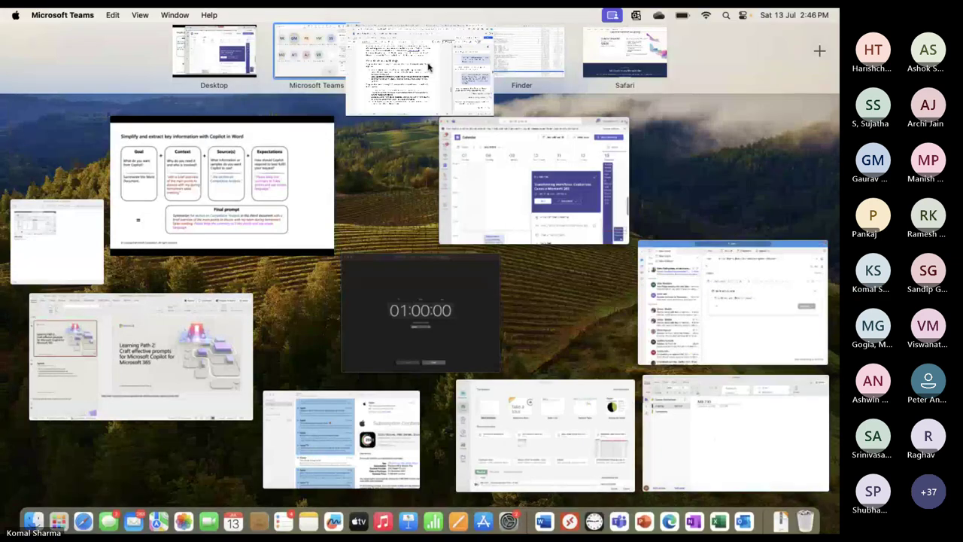
click(425, 68)
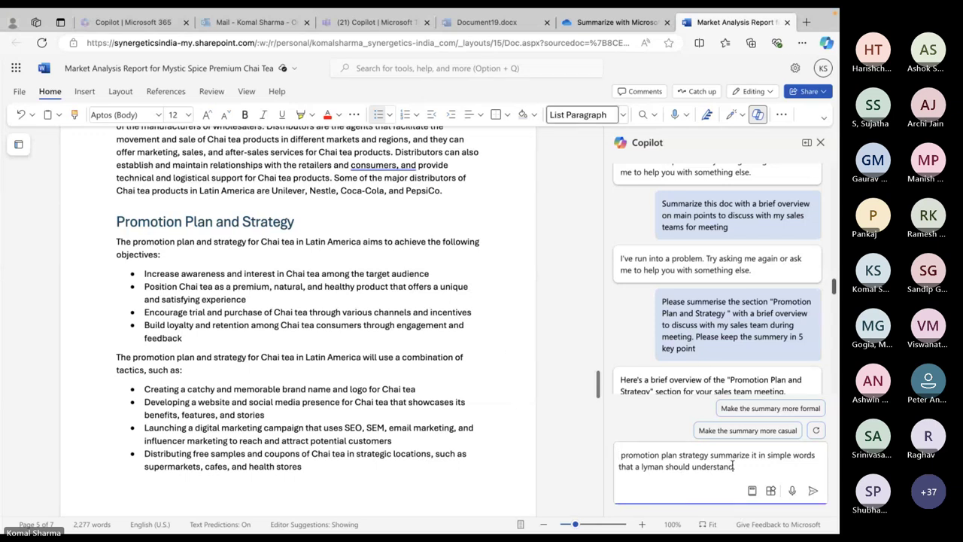
Replace the old draft and ask Copilot 'Summerise key point to improve sales'
drag(734, 467, 635, 453)
key(BackSpace)
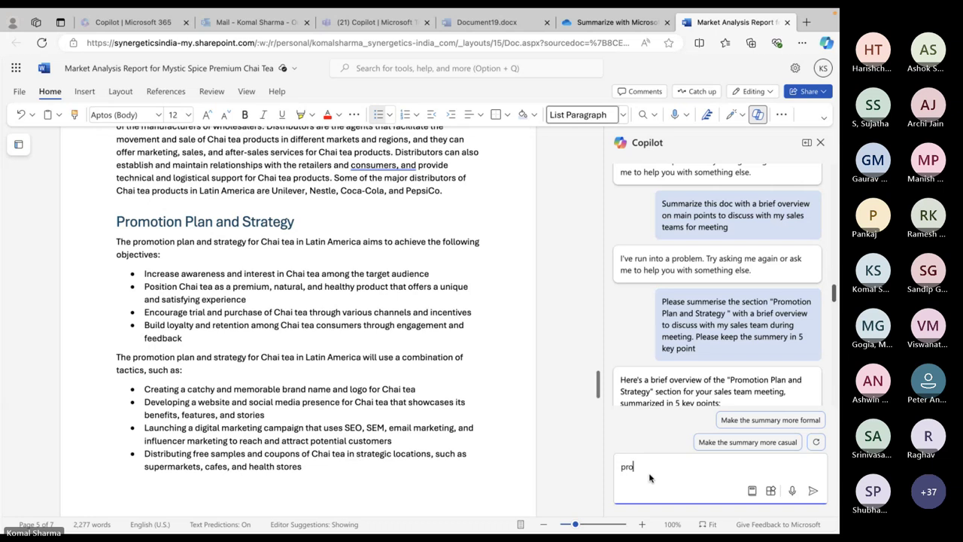
key(BackSpace)
key(BackSpace)
key(BackSpace)
text(Summerise key point to improve sales)
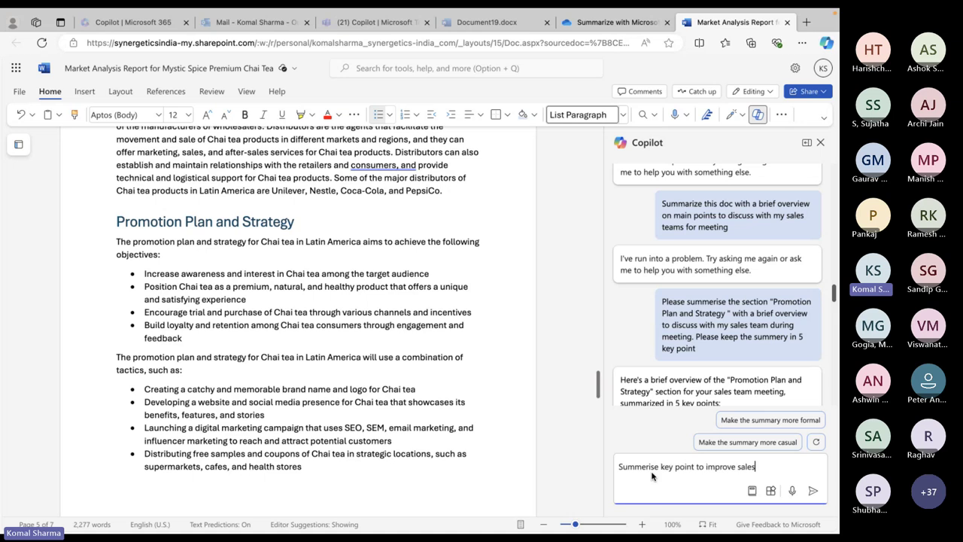
click(813, 492)
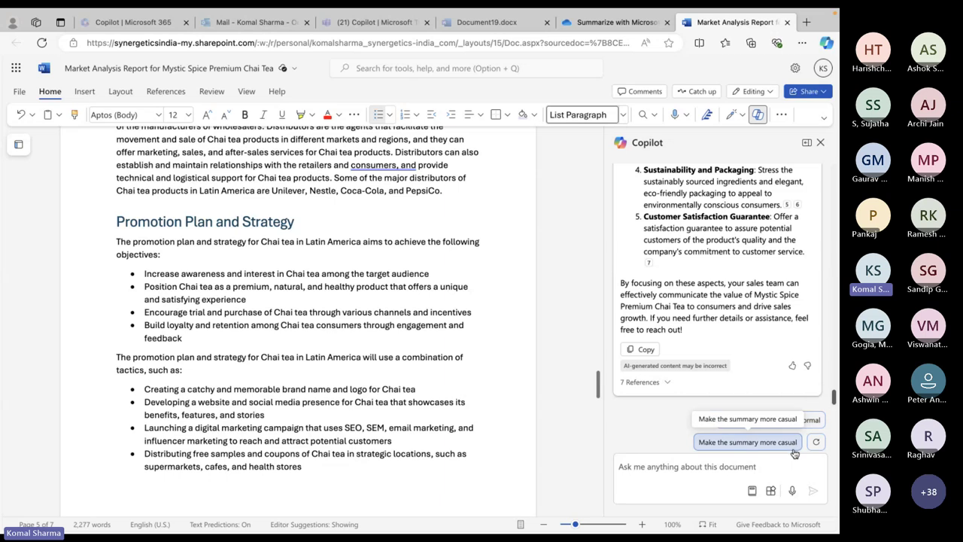
Read Copilot's five key points, then request the 'Make the summary more casual' version
scroll(750, 283, up, 4)
scroll(749, 283, up, 2)
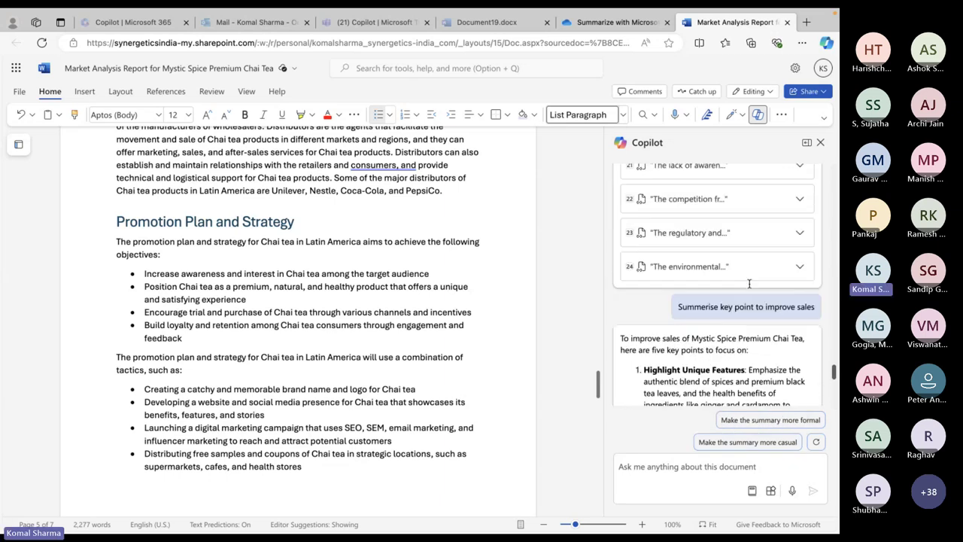
scroll(750, 282, down, 4)
scroll(750, 284, up, 1)
scroll(749, 283, down, 2)
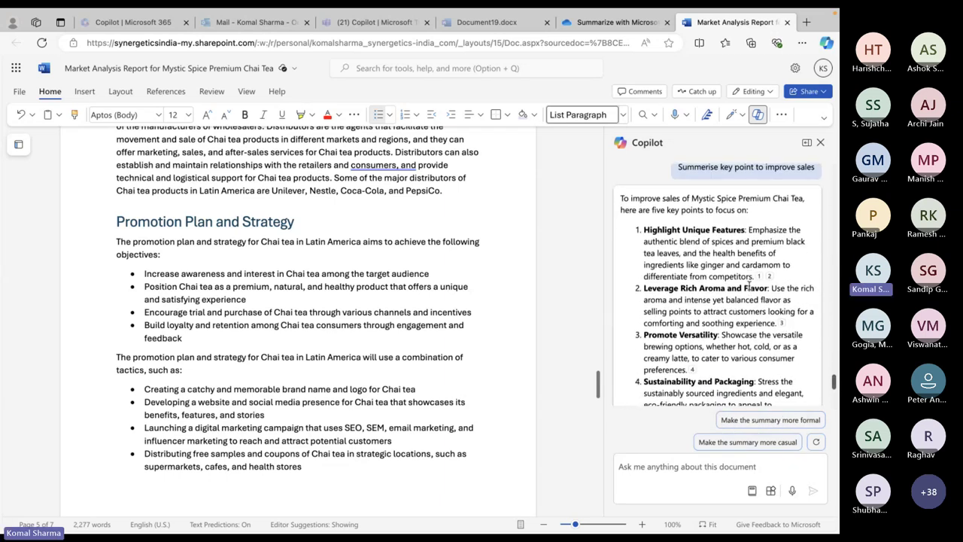
scroll(748, 282, up, 1)
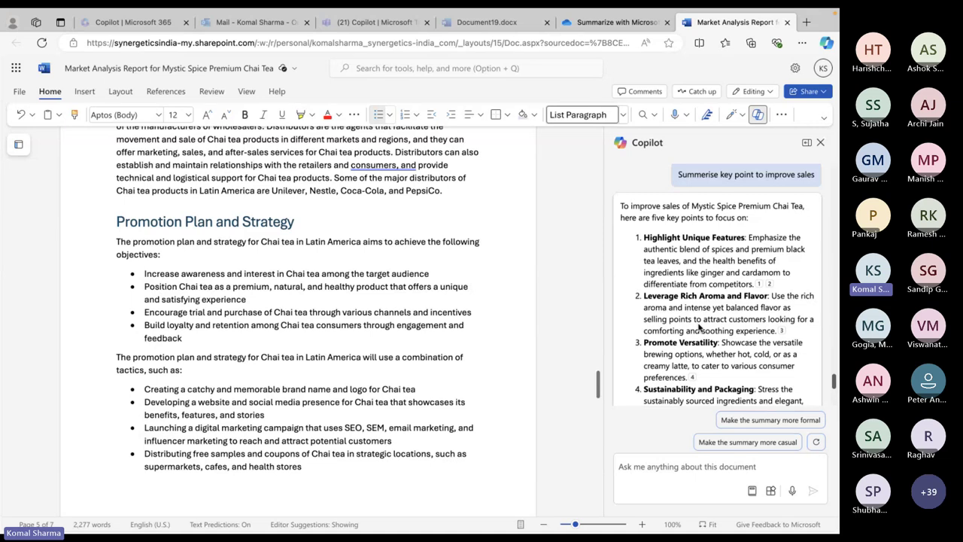
scroll(698, 326, down, 2)
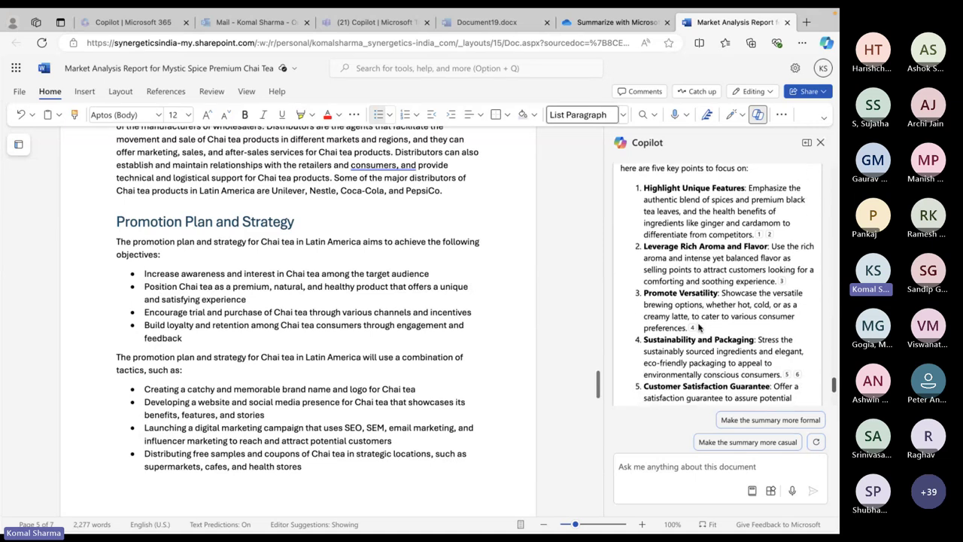
scroll(698, 327, down, 1)
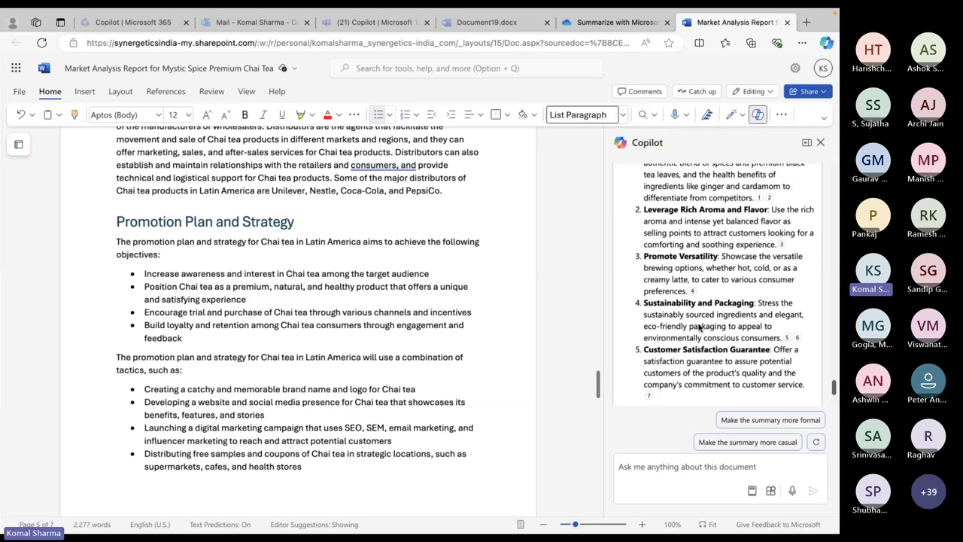
scroll(698, 326, down, 2)
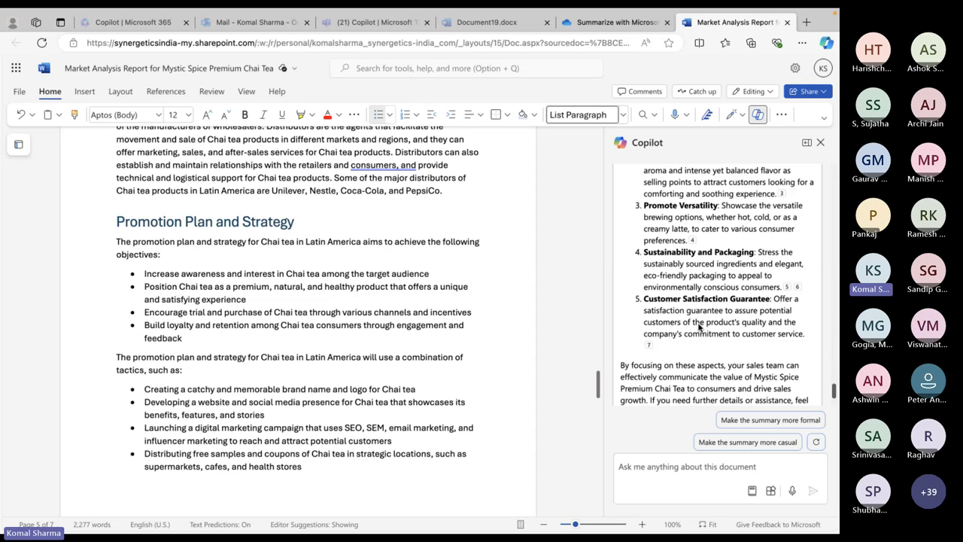
scroll(698, 327, down, 3)
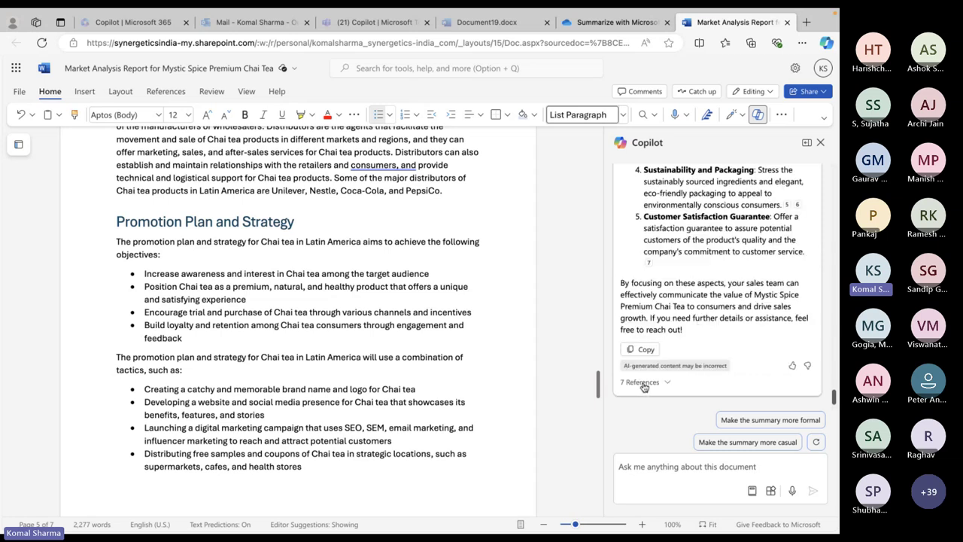
click(707, 444)
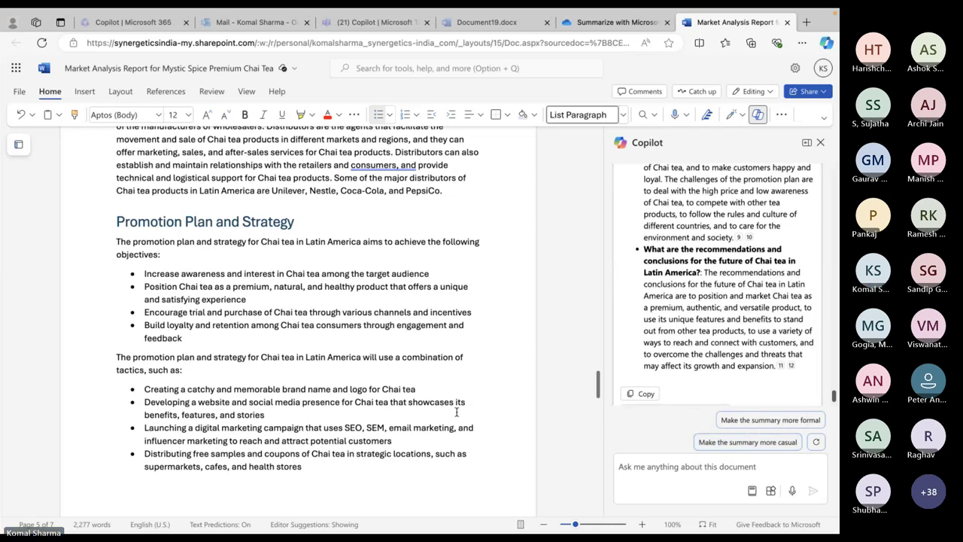
Copy the attendee's chat question about predicting the promotion plan's ROI and return to Word
key(alt+Tab)
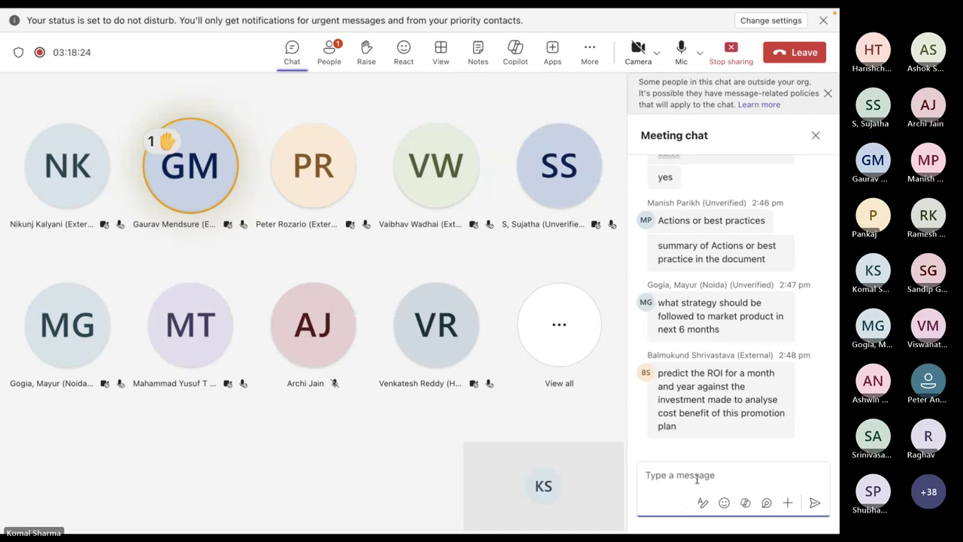
mouse_move(713, 432)
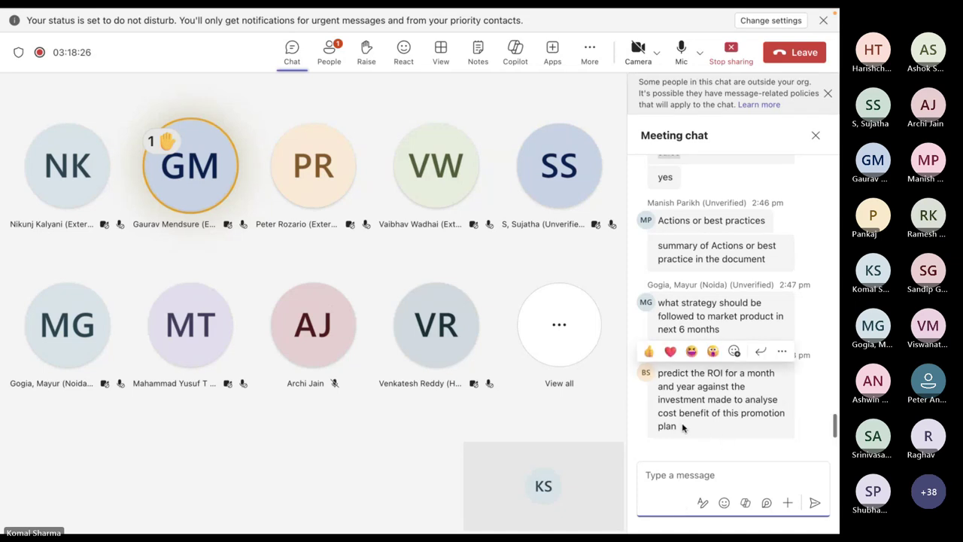
drag(682, 429, 657, 373)
key(super+c)
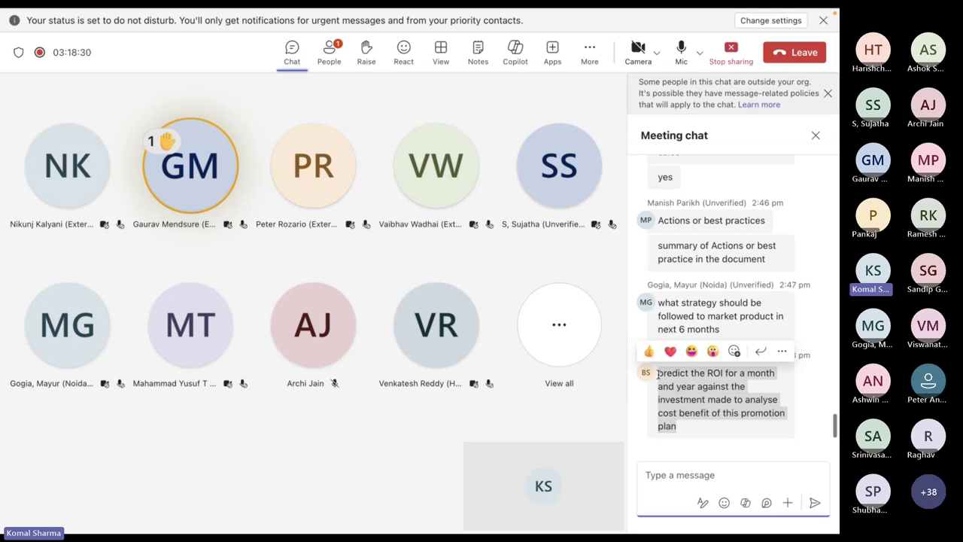
key(ctrl+Right)
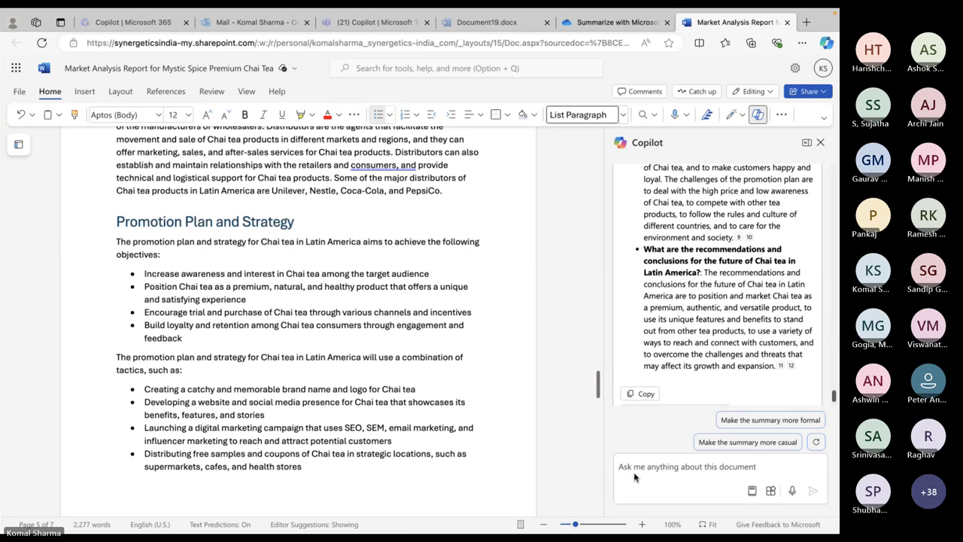
Paste the ROI prediction question into Copilot and send it
click(635, 470)
key(super+v)
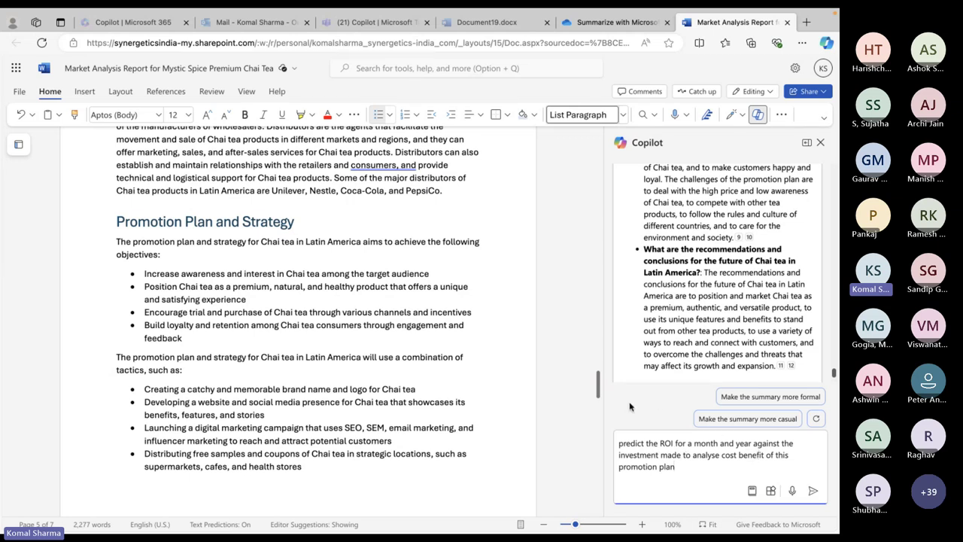
key(alt+Tab)
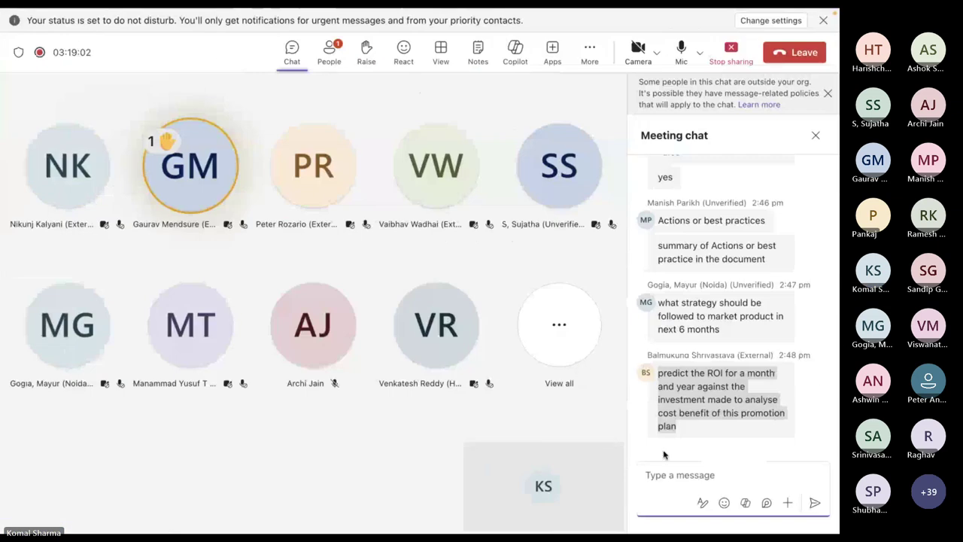
click(693, 483)
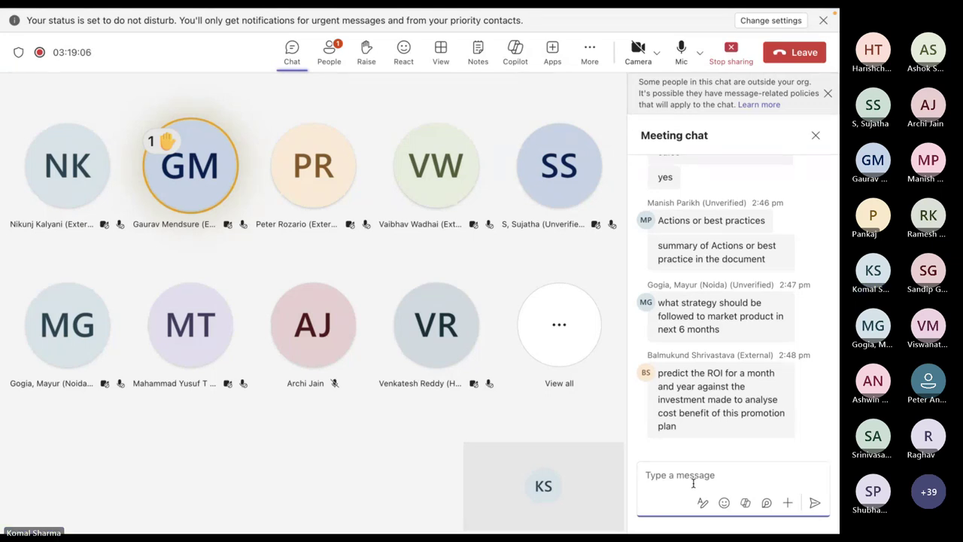
key(ctrl+Right)
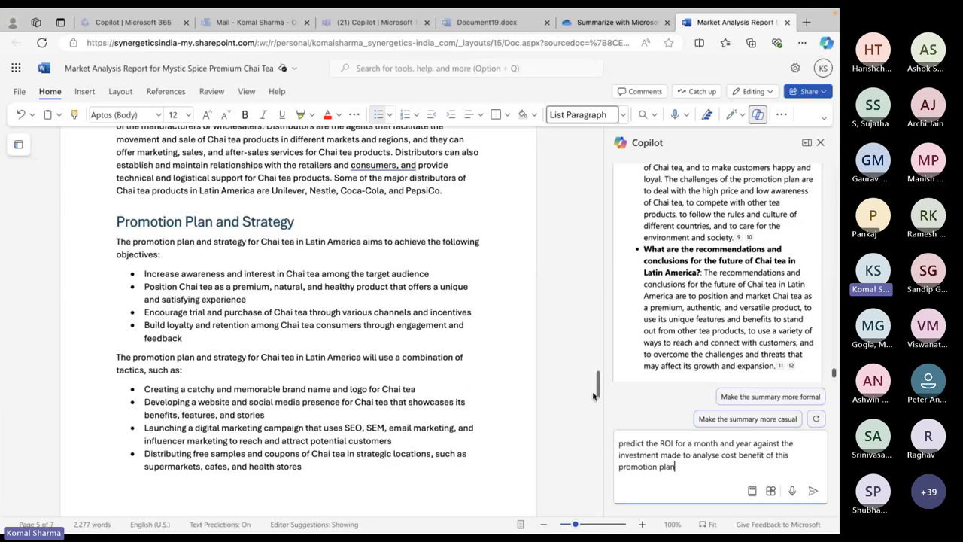
click(813, 492)
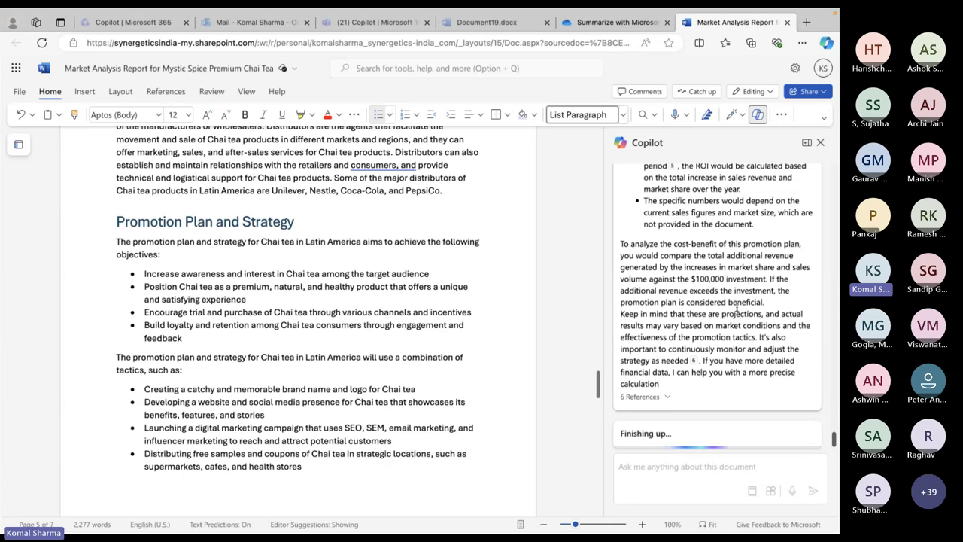
Read Copilot's monthly and annual ROI breakdown for the $100,000 budget, then switch to Teams
scroll(735, 307, up, 1)
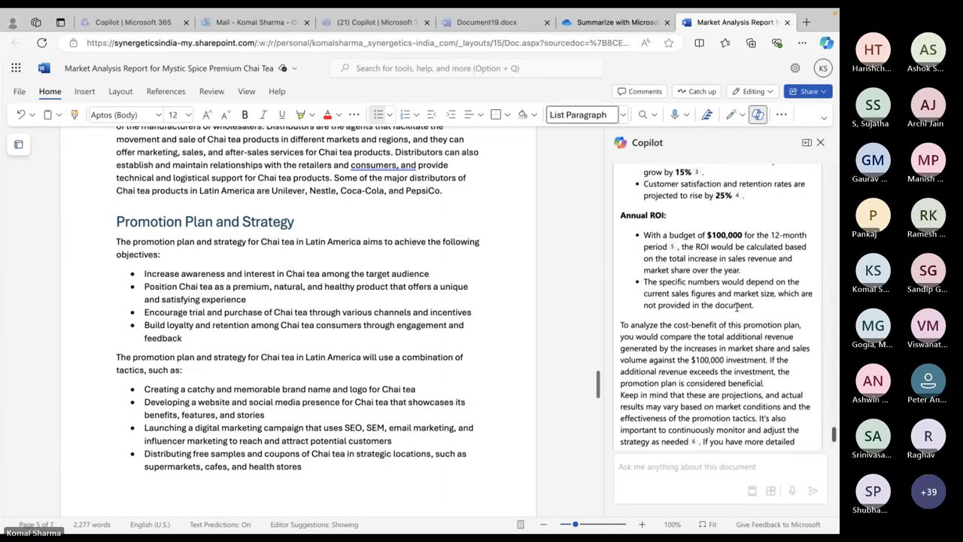
scroll(763, 307, down, 3)
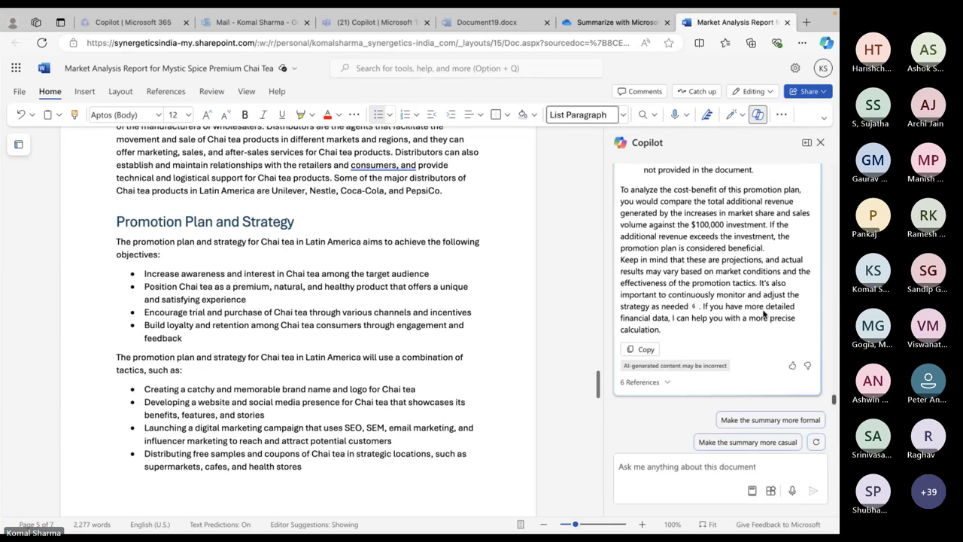
scroll(763, 315, up, 8)
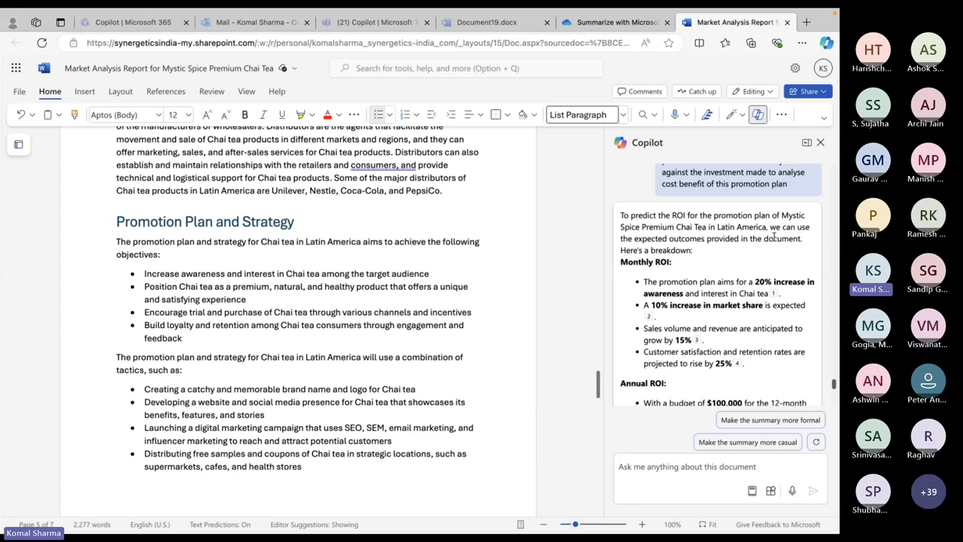
scroll(730, 277, down, 1)
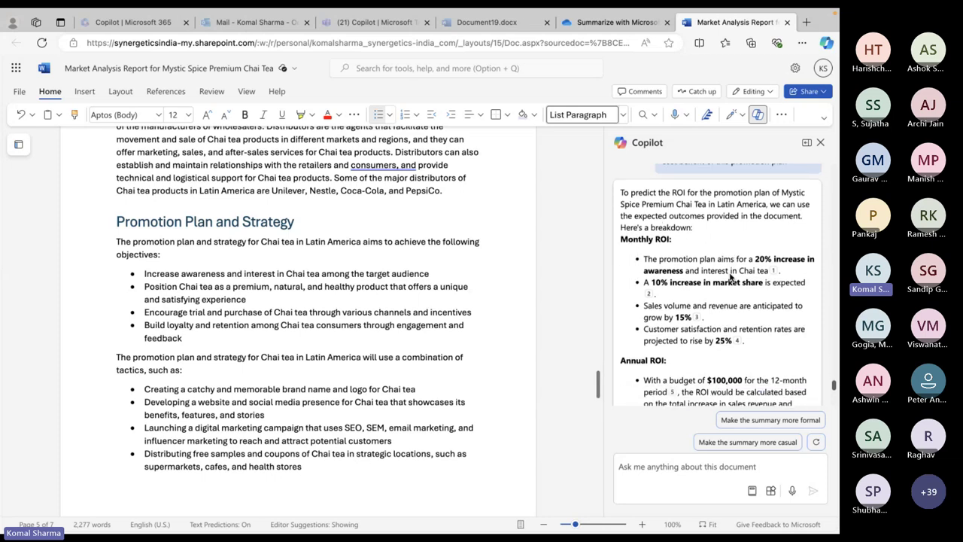
scroll(730, 277, down, 2)
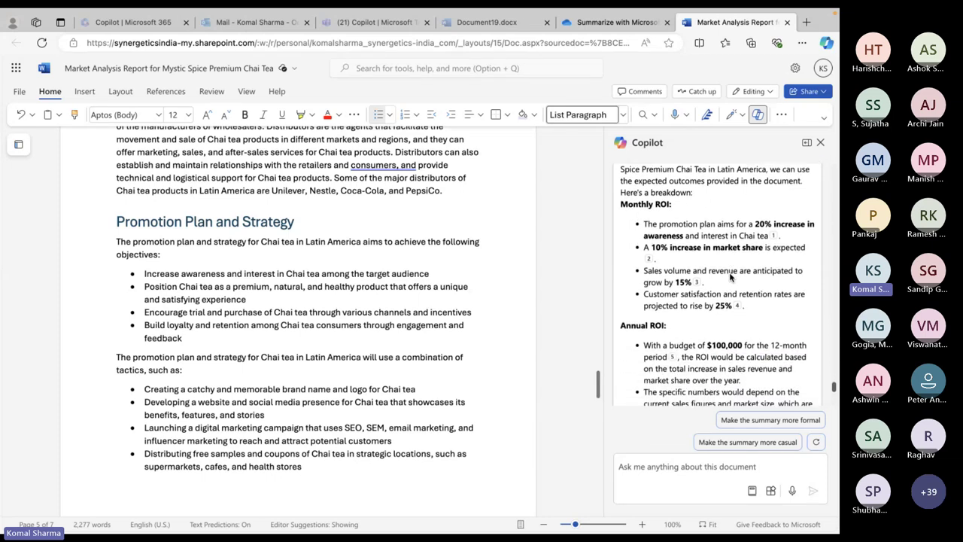
scroll(740, 258, down, 2)
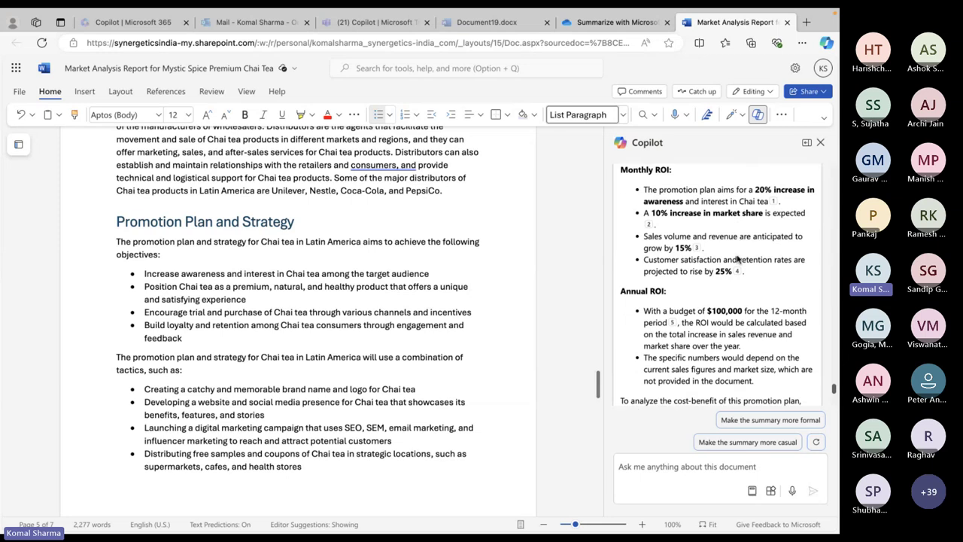
scroll(716, 312, down, 5)
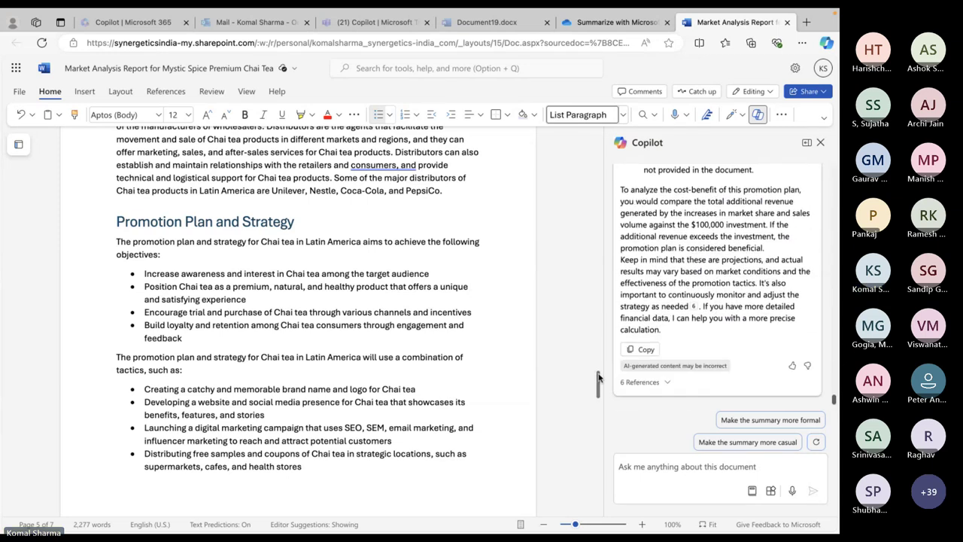
key(ctrl+Left)
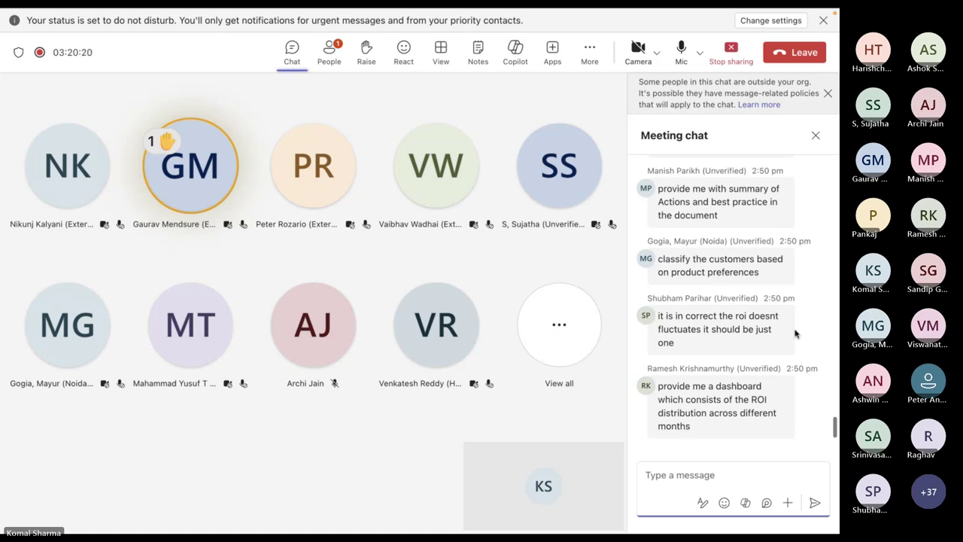
Select the attendee's ROI dashboard request in the chat and switch back to Word
scroll(795, 333, up, 4)
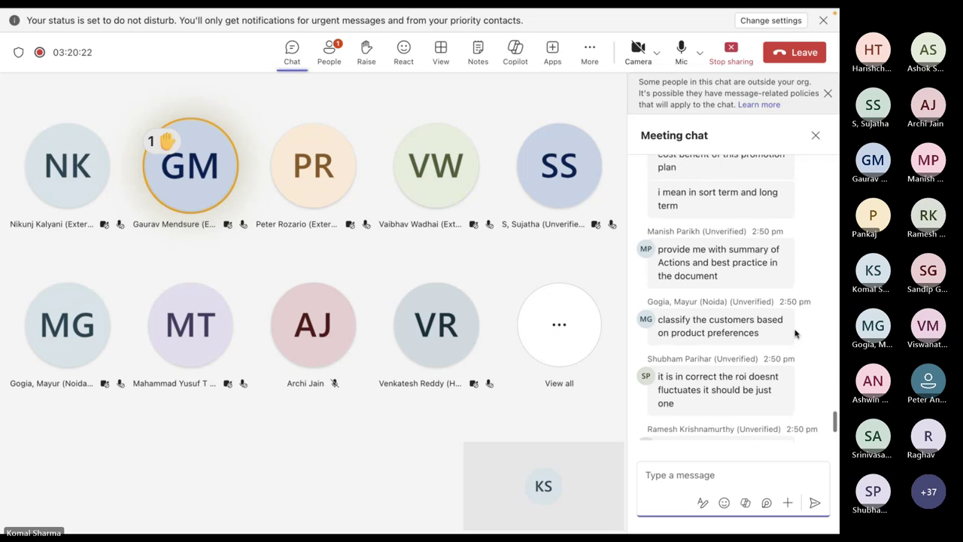
scroll(795, 333, up, 3)
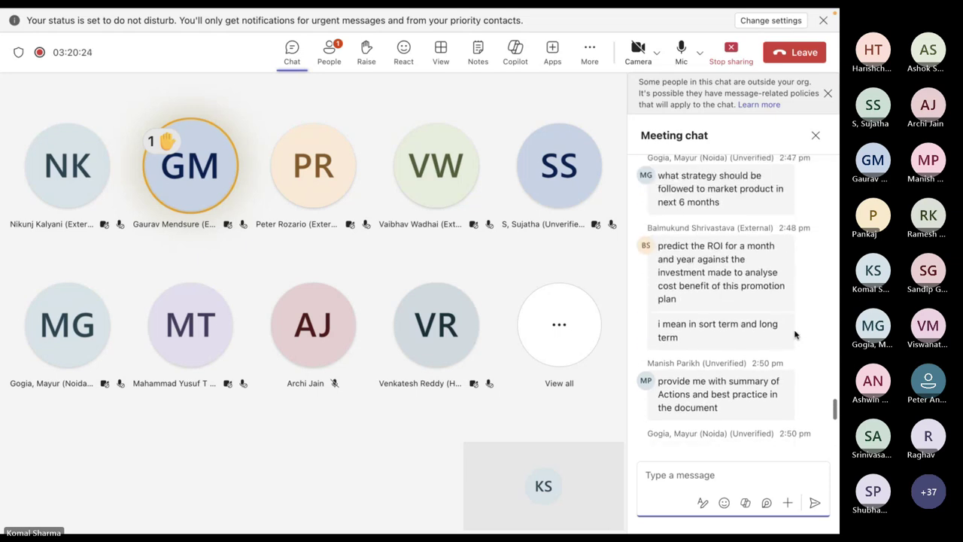
scroll(795, 334, down, 1)
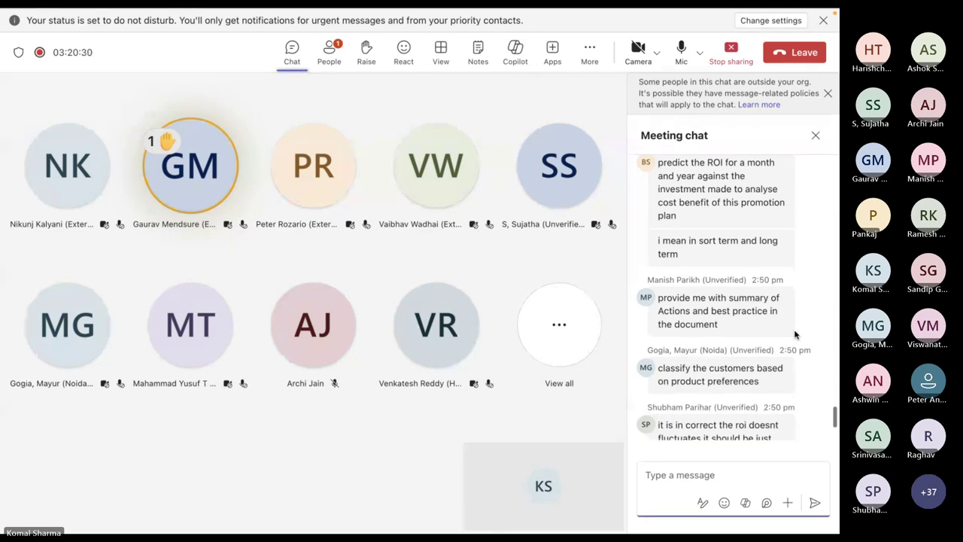
scroll(795, 334, down, 1)
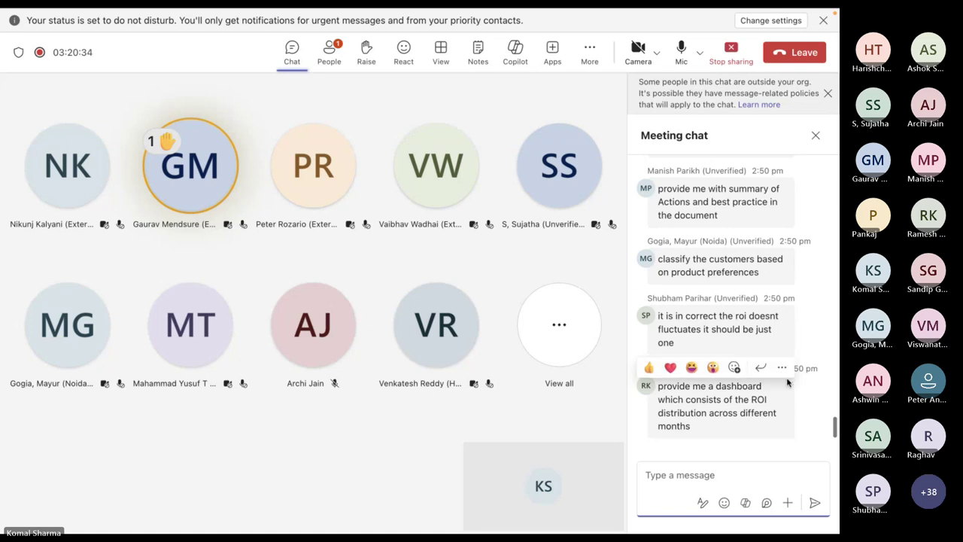
drag(693, 427, 657, 388)
key(ctrl+c)
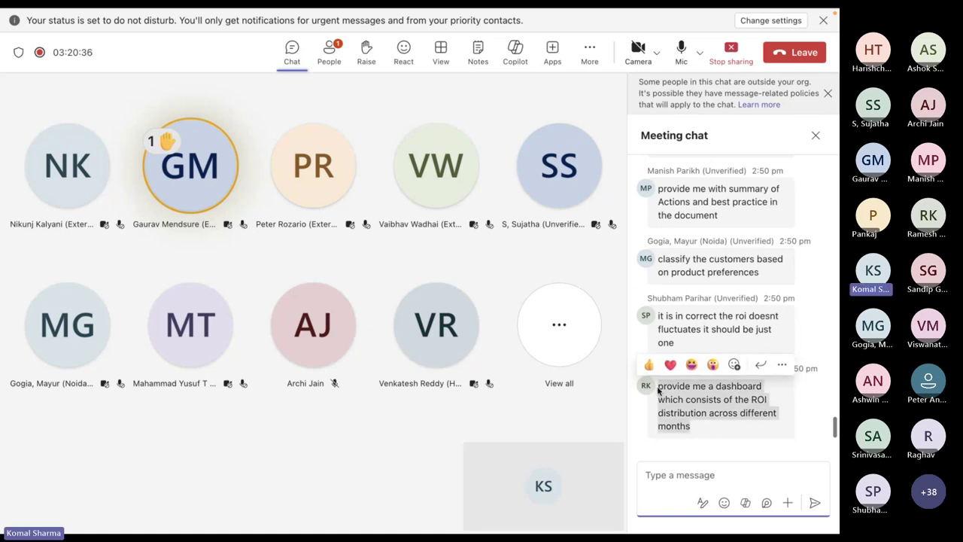
key(ctrl+Right)
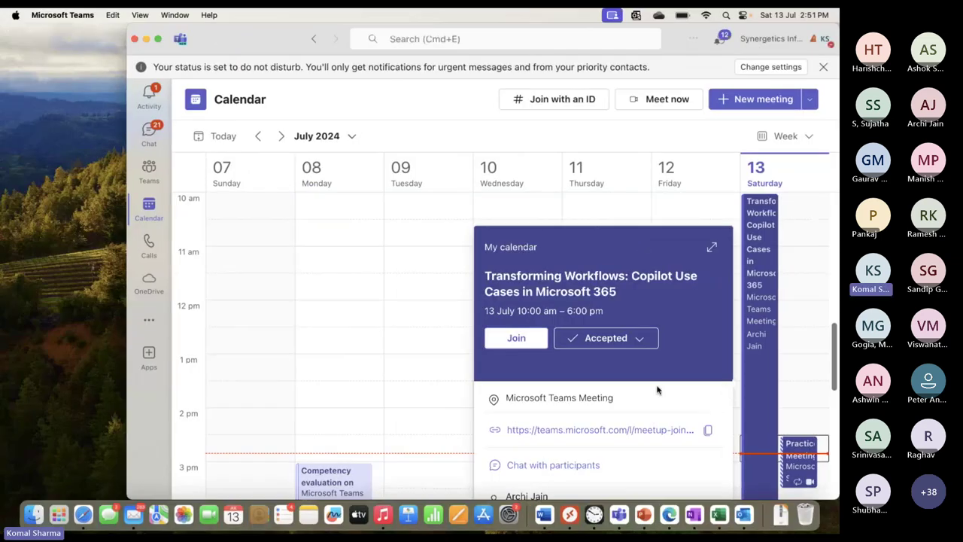
key(ctrl+Left)
key(ctrl+Right)
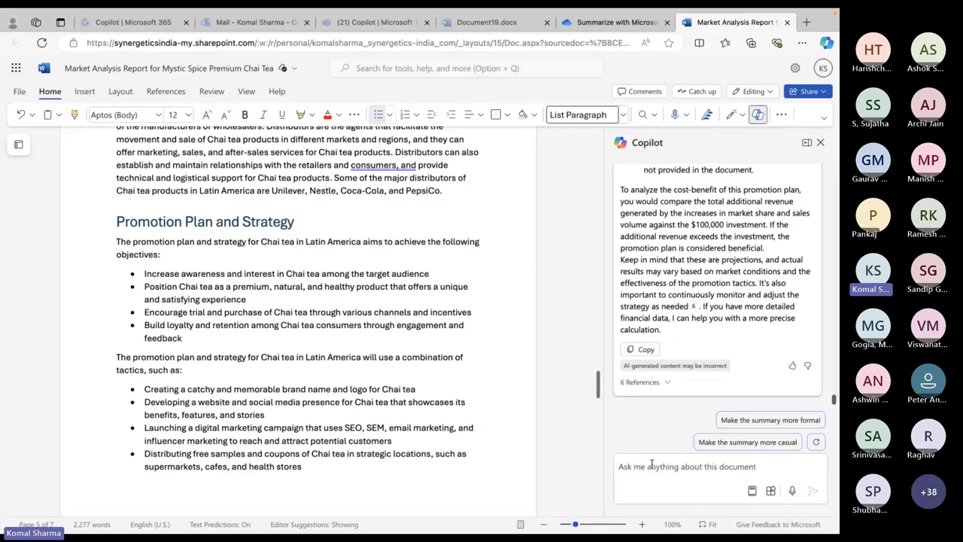
Paste the request for a dashboard of ROI across months into Copilot and send it
click(652, 464)
key(ctrl+v)
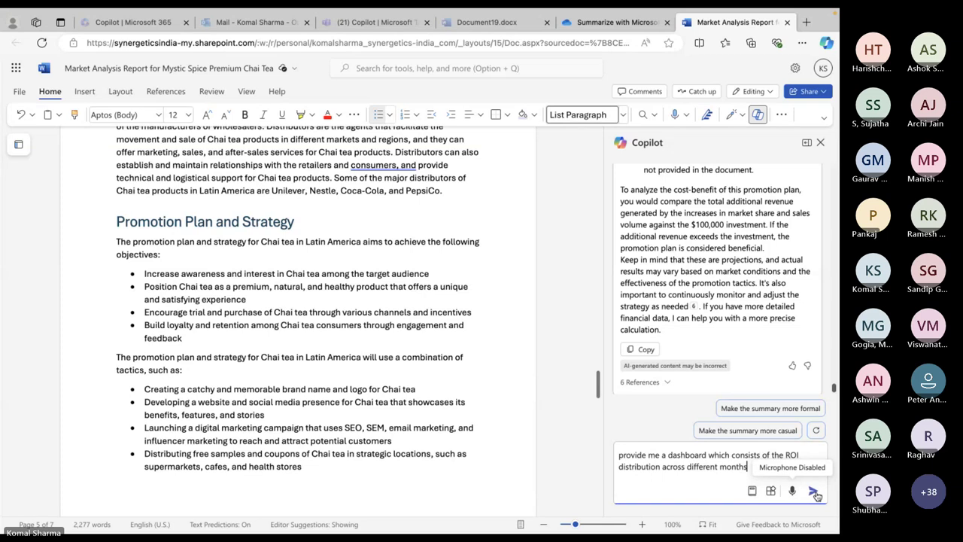
click(815, 492)
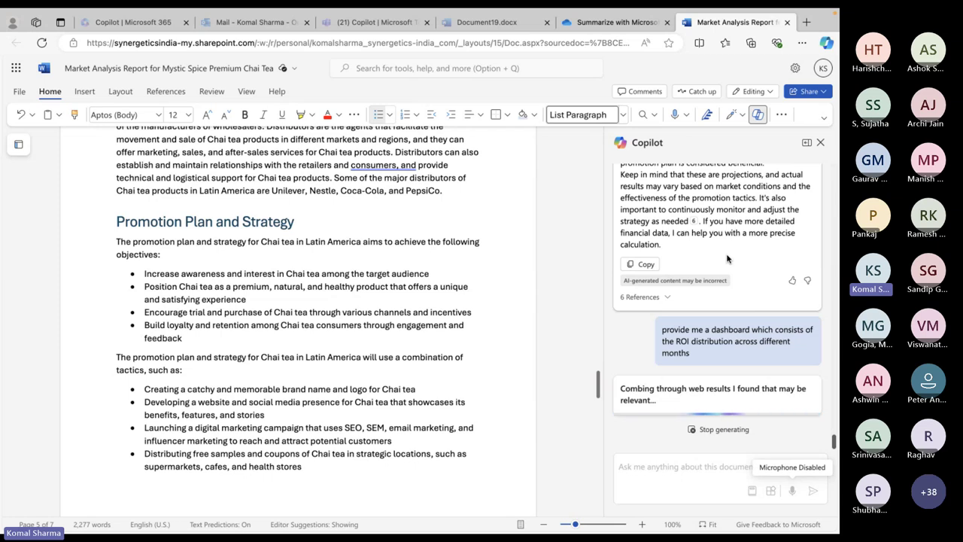
Expand Copilot's 6 references and read its request for sales and budget figures, then switch to Teams
click(667, 297)
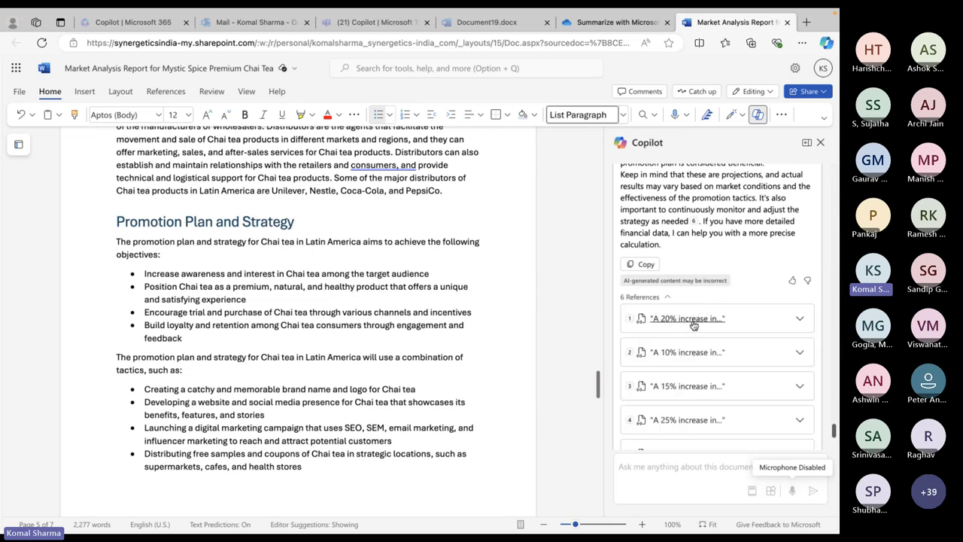
scroll(686, 389, down, 2)
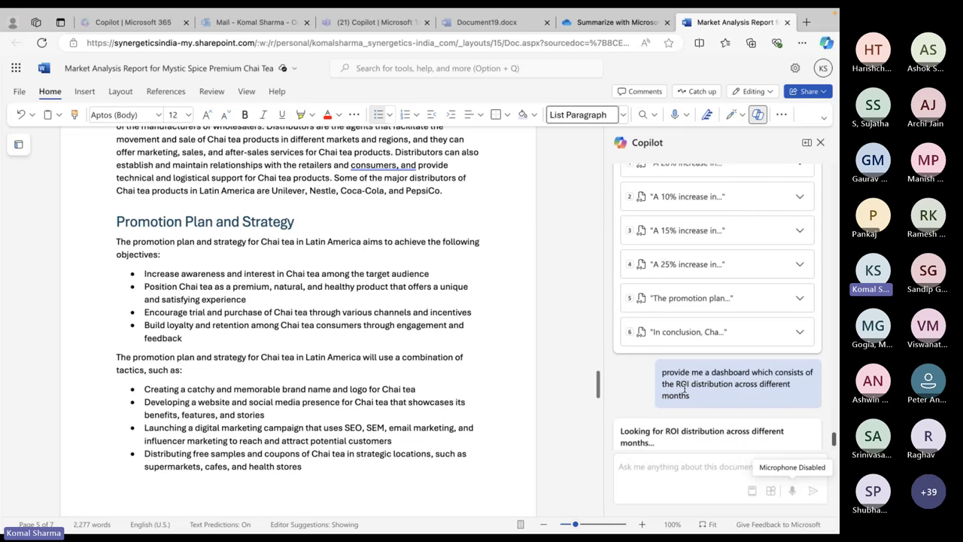
scroll(684, 389, up, 4)
scroll(685, 390, up, 1)
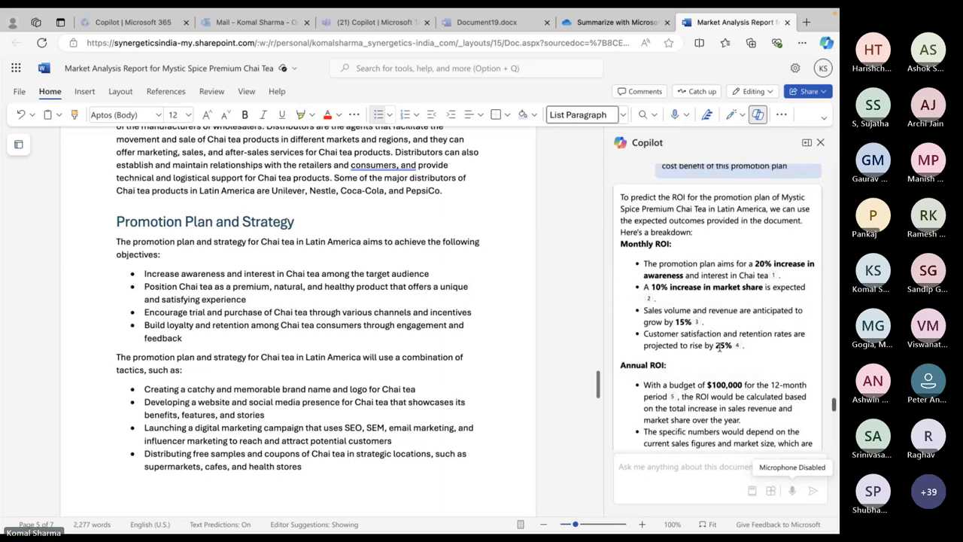
scroll(722, 369, down, 5)
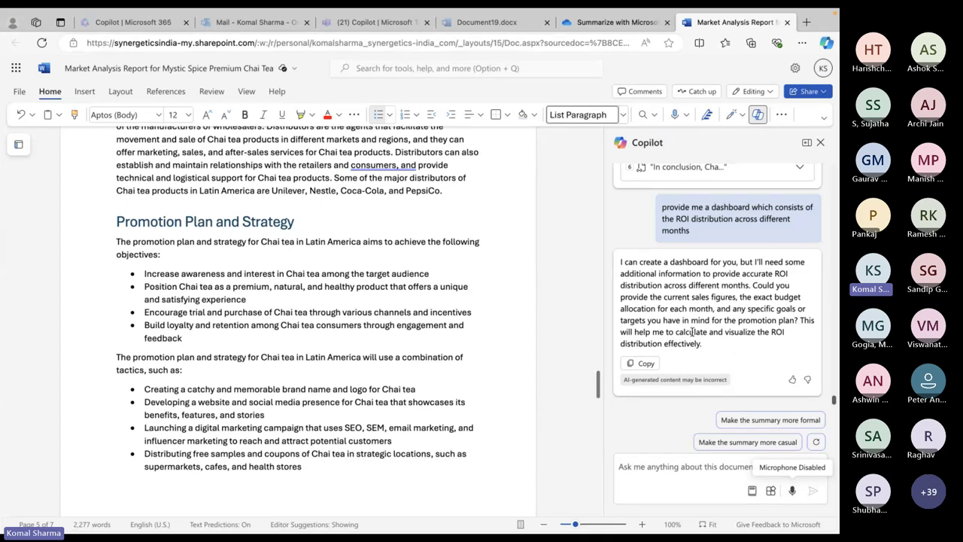
key(alt+Tab)
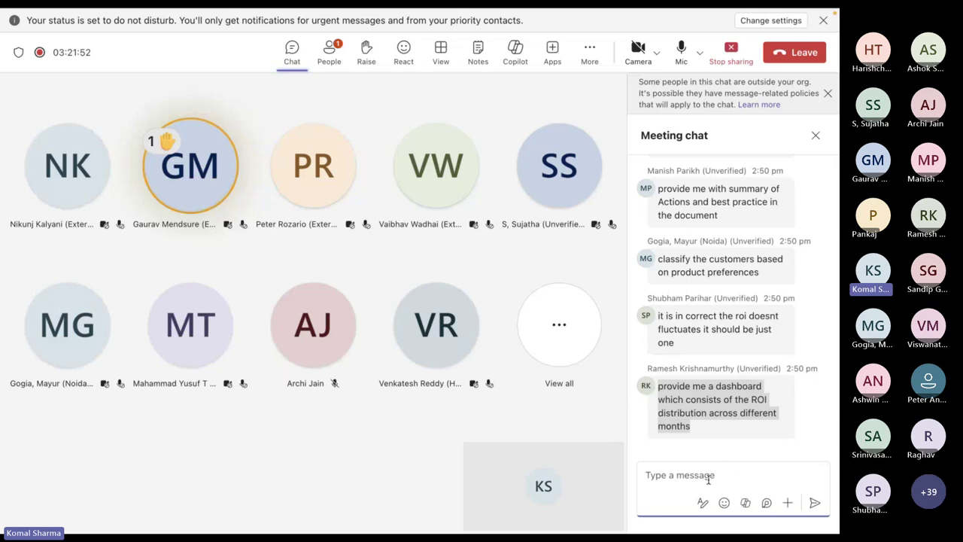
Copy the attendee's request for a summary of actions and best practice, then return to Word
click(662, 470)
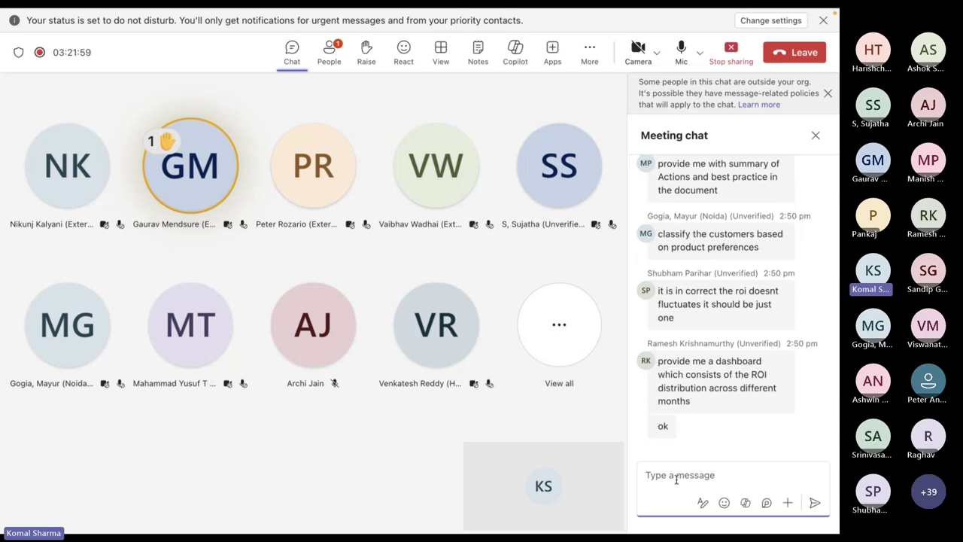
key(super+Tab)
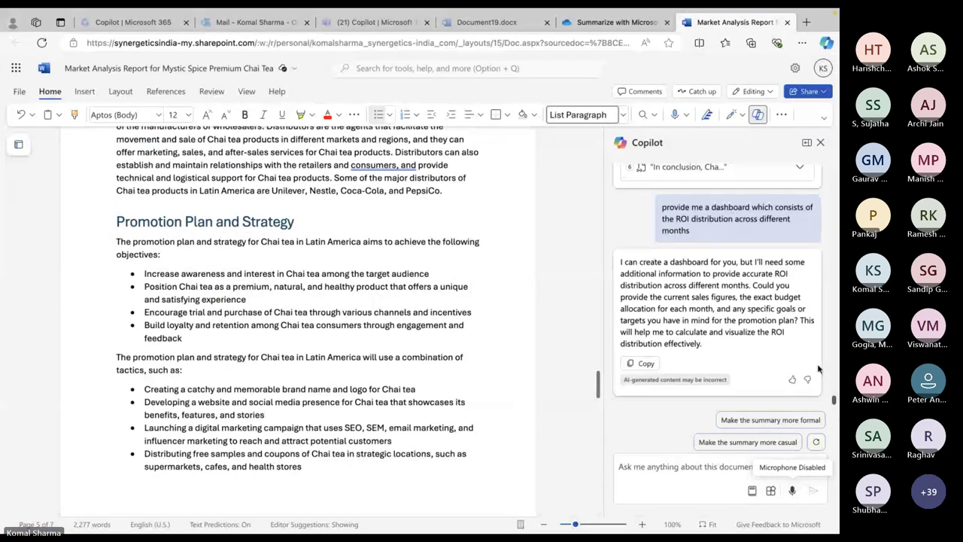
key(super+Tab)
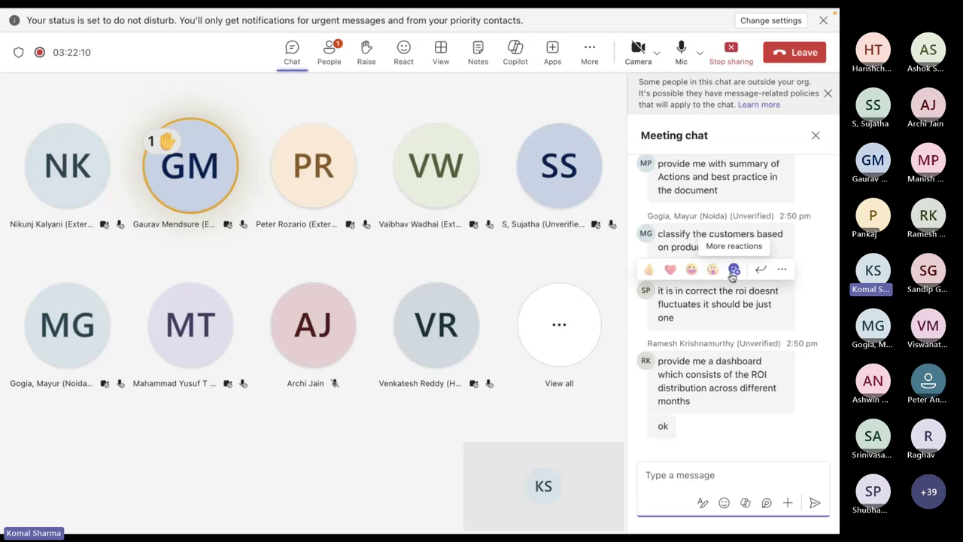
mouse_move(734, 387)
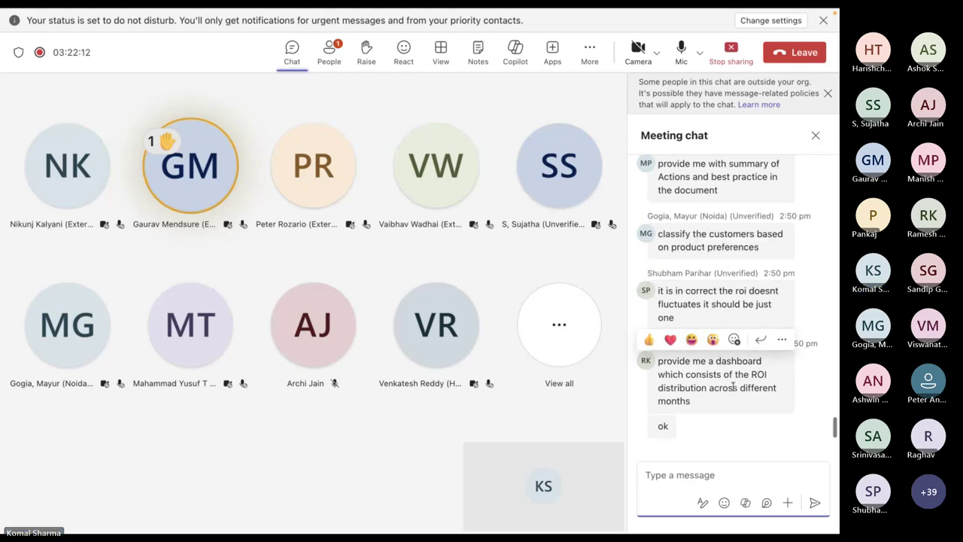
scroll(733, 387, up, 1)
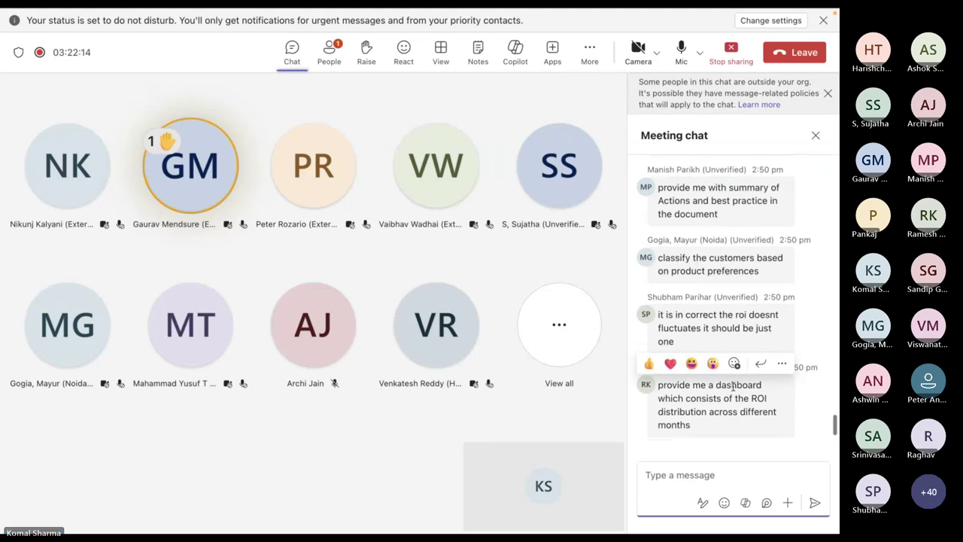
mouse_move(726, 218)
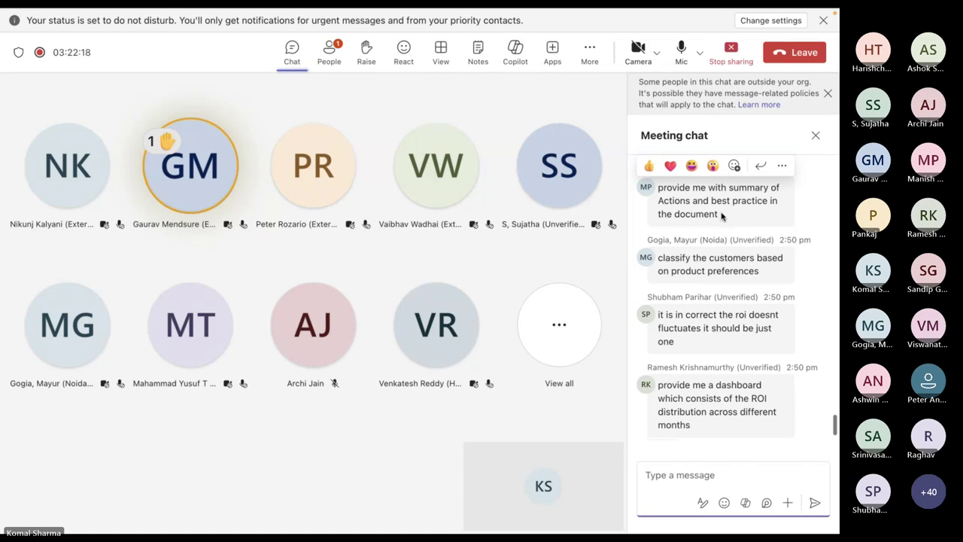
drag(720, 216, 656, 193)
key(ctrl+c)
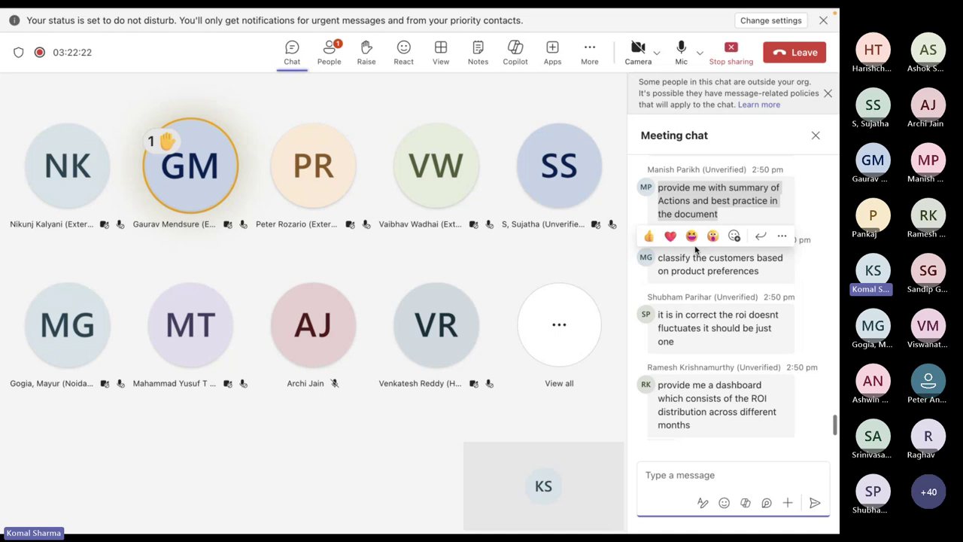
key(alt+Tab)
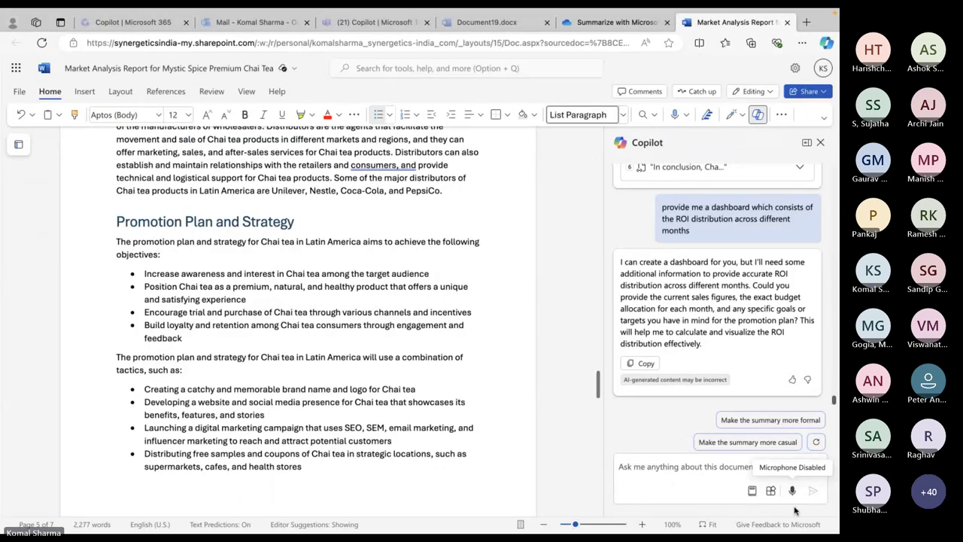
Send Copilot the pasted request for best practices and actions, and read its summary
click(671, 468)
key(ctrl+v)
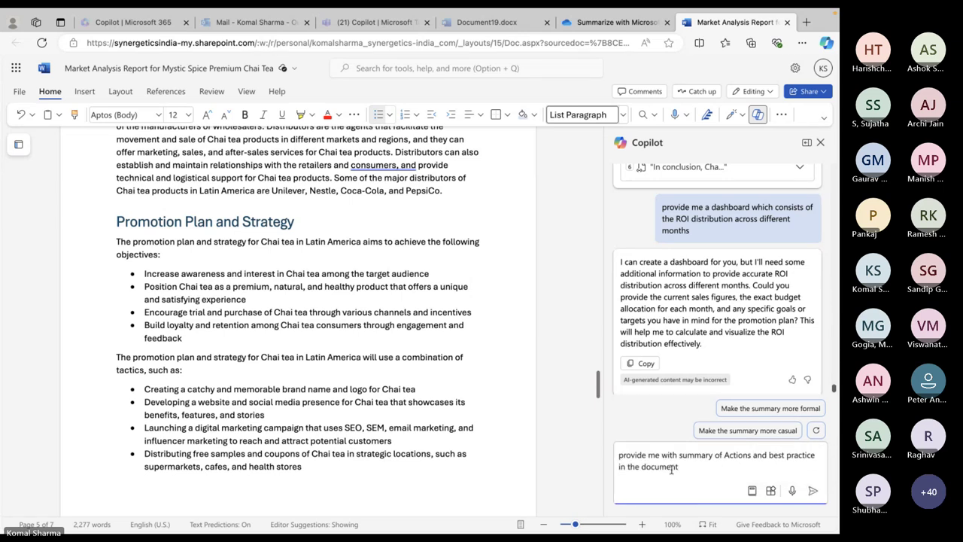
click(817, 490)
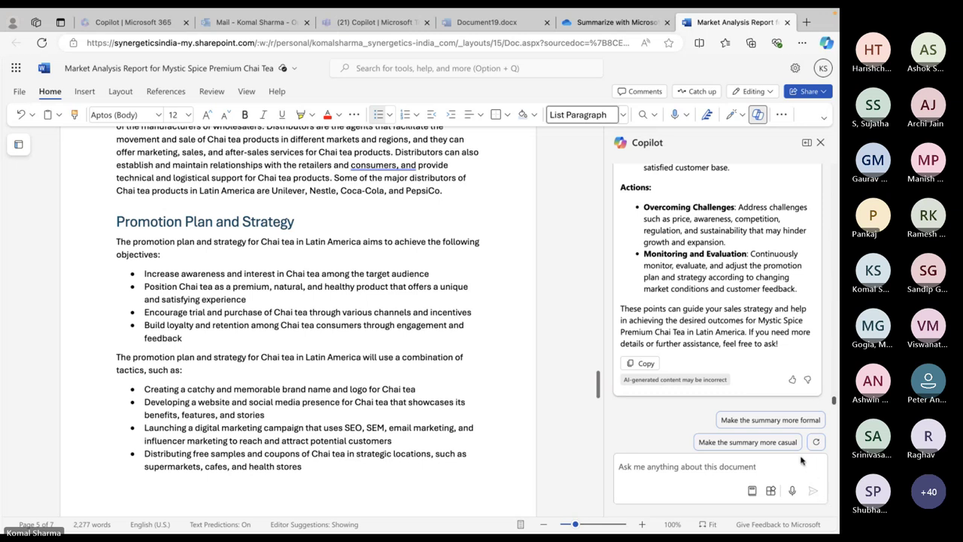
scroll(765, 384, up, 1)
scroll(766, 383, up, 5)
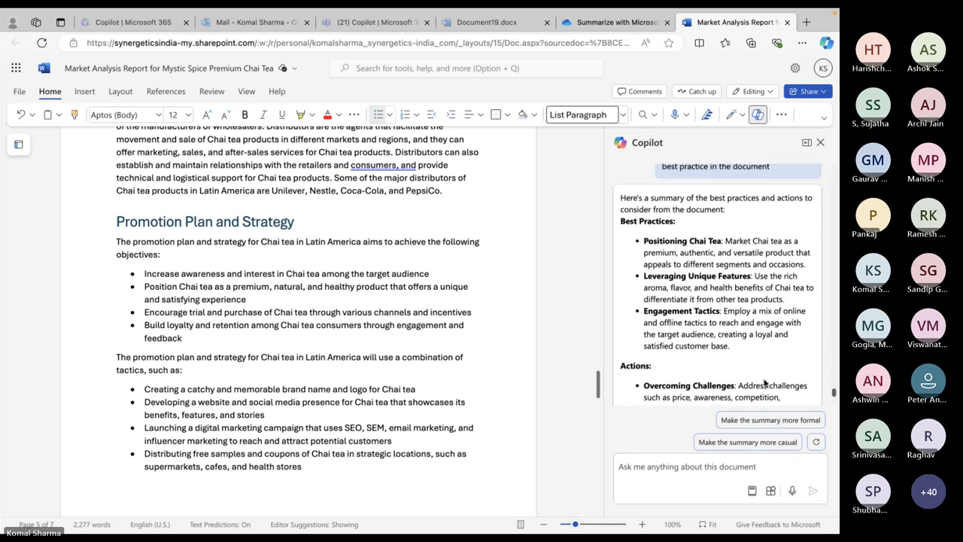
scroll(766, 384, down, 2)
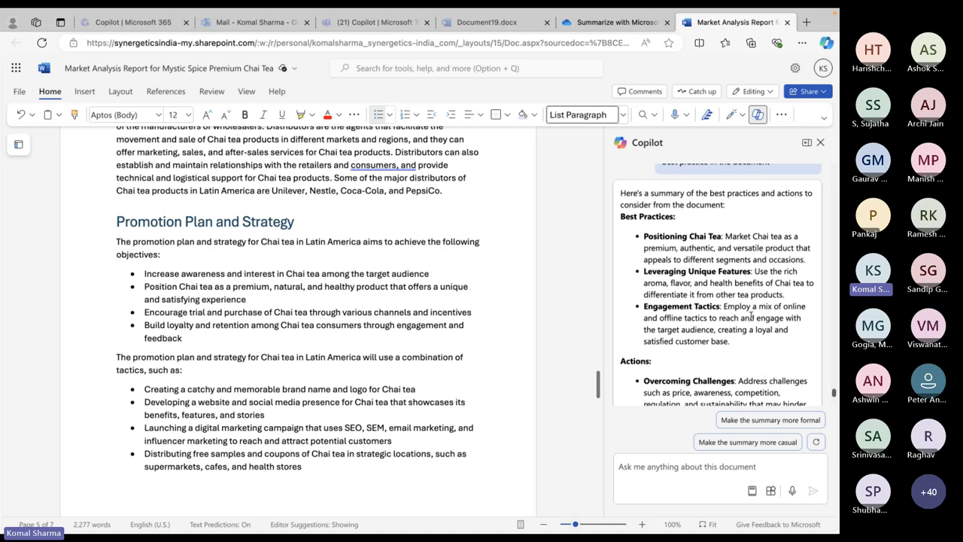
scroll(718, 259, down, 1)
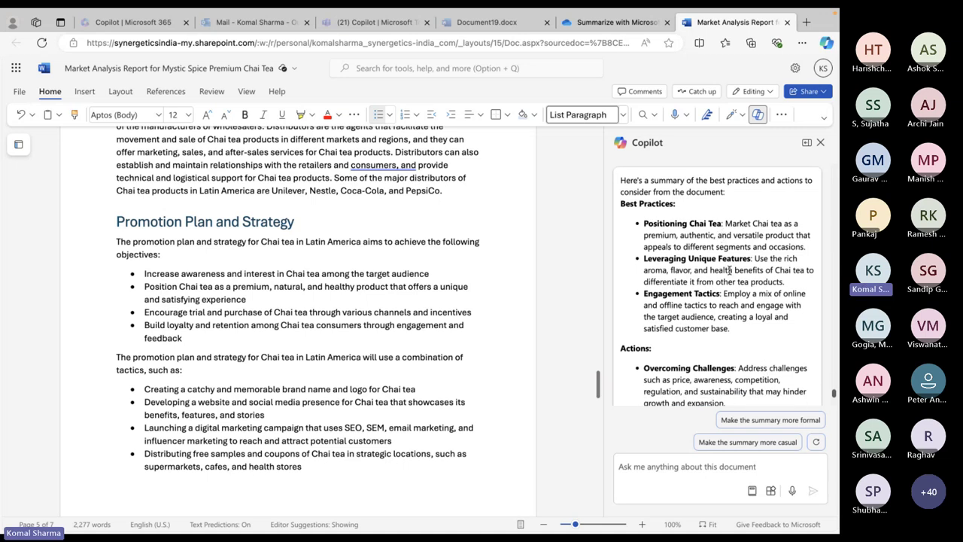
scroll(690, 311, down, 2)
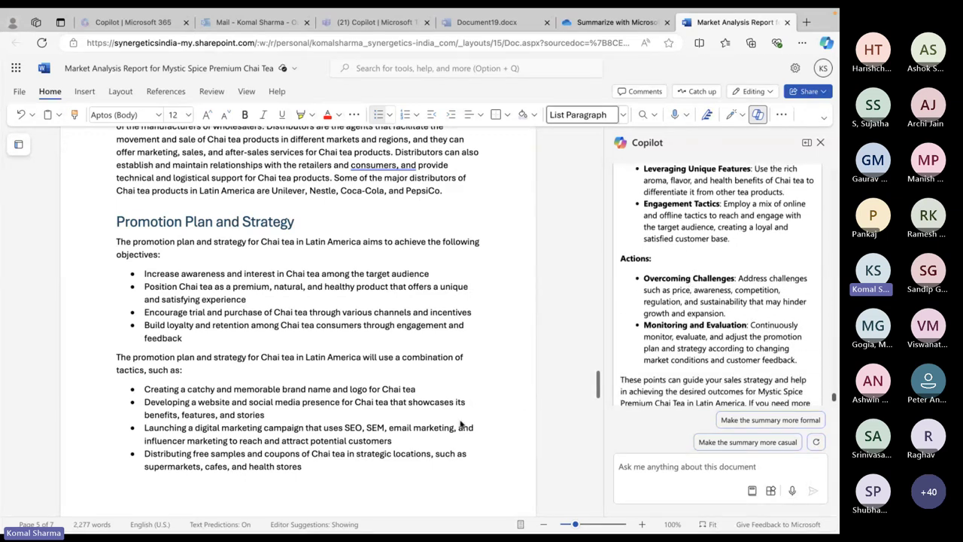
Copy the newest chat question about which segment to focus on for market share, then return to Word
key(alt+Tab)
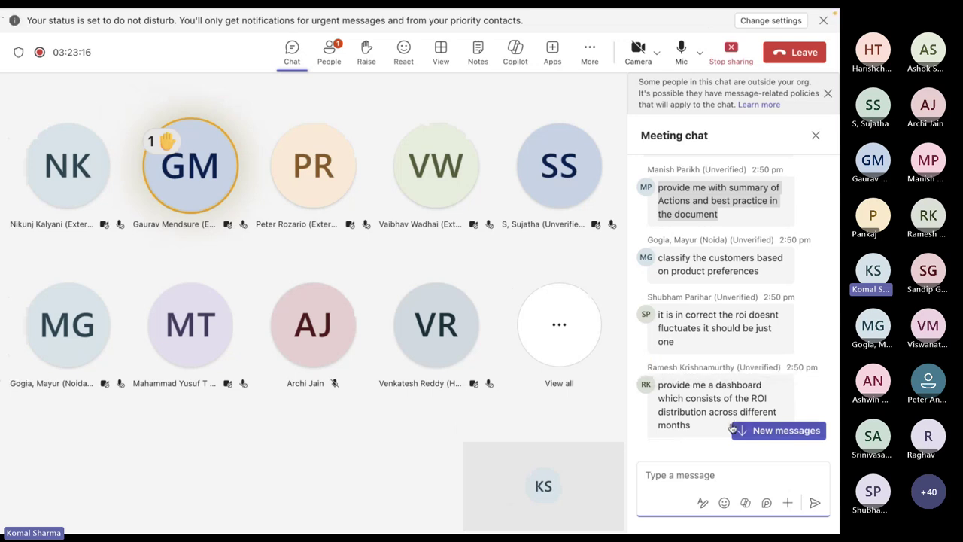
click(769, 432)
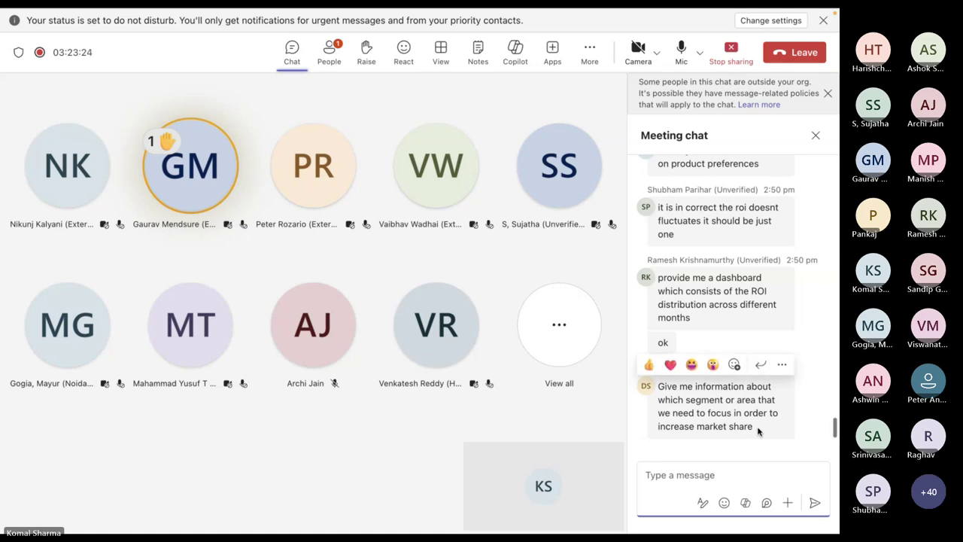
drag(758, 431, 660, 386)
key(ctrl+c)
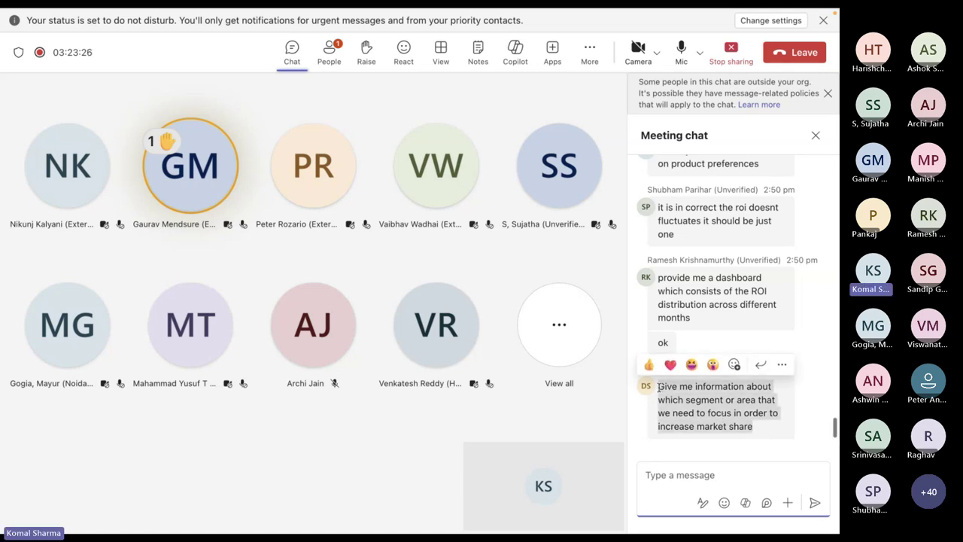
key(ctrl+Right)
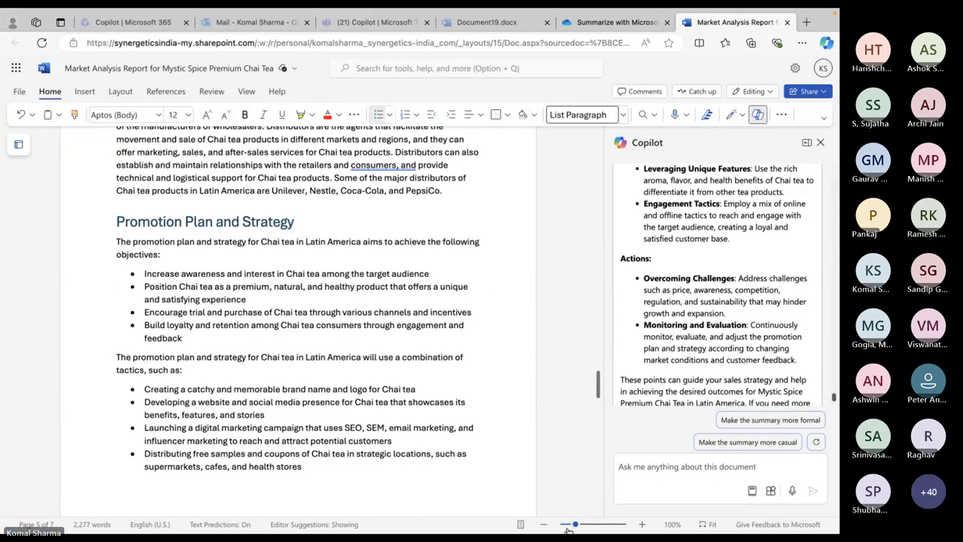
Paste the market-share question into Copilot and read its five focus areas, from health-conscious consumers to competitive pricing
click(718, 464)
key(ctrl+v)
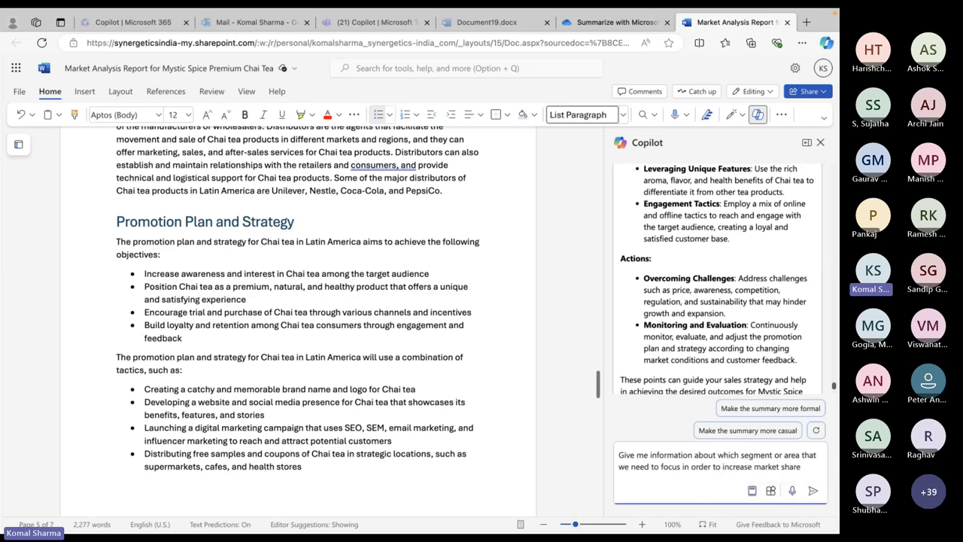
click(813, 491)
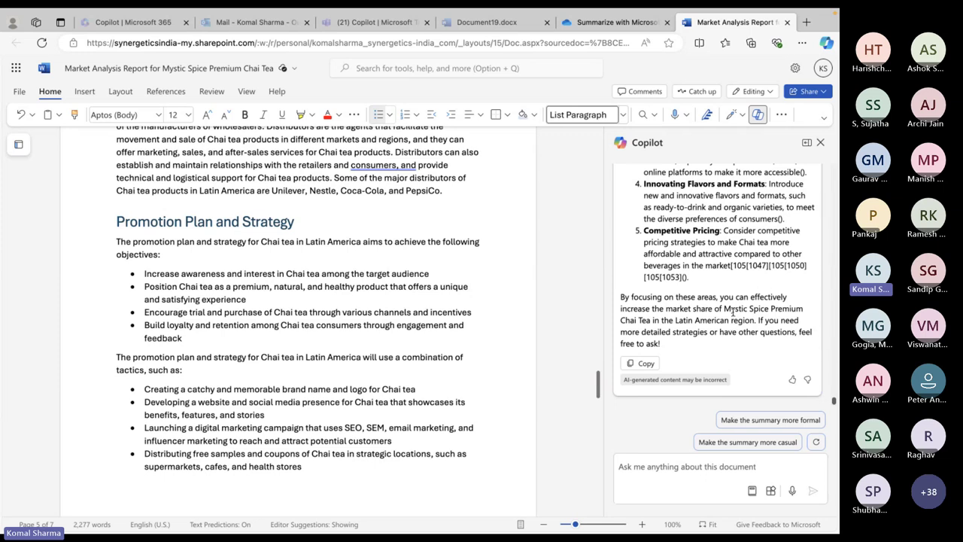
scroll(732, 312, down, 5)
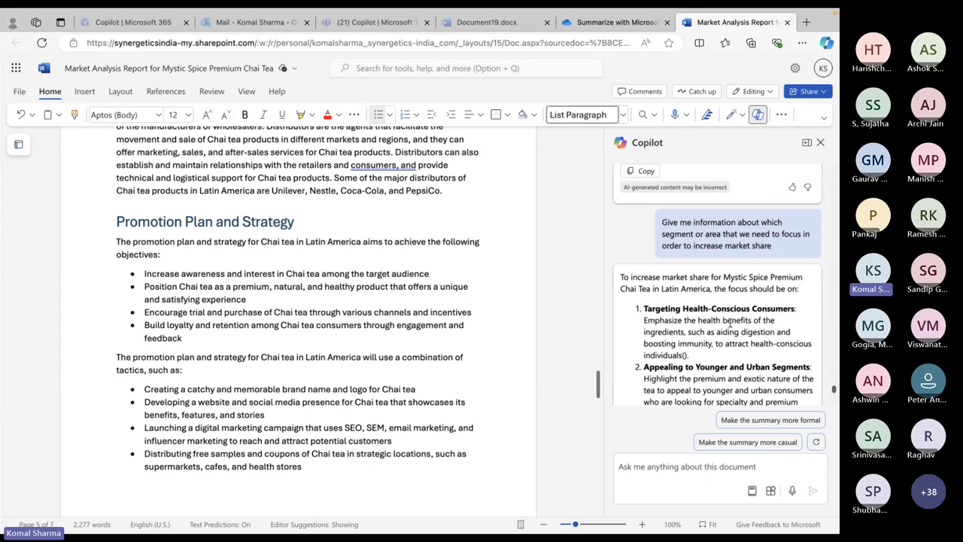
scroll(729, 323, up, 1)
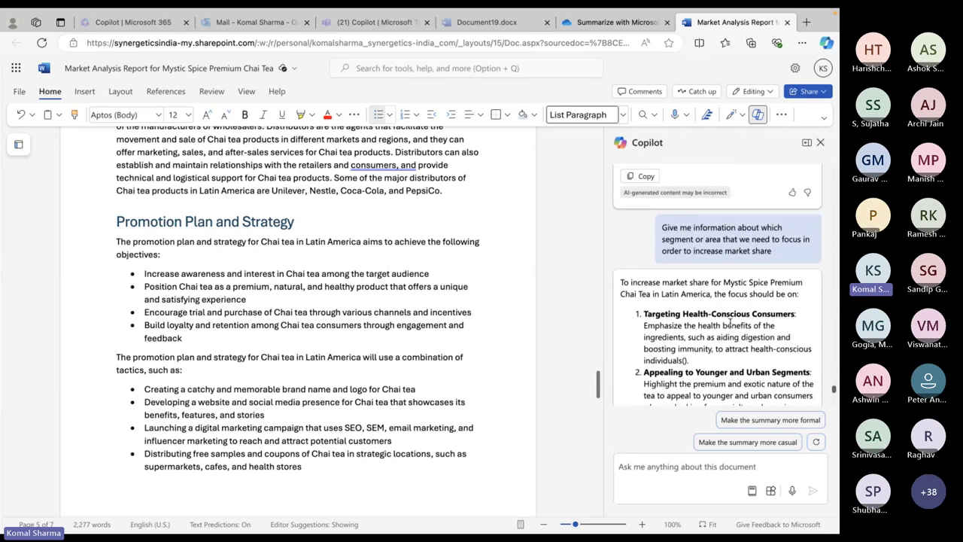
scroll(729, 323, down, 2)
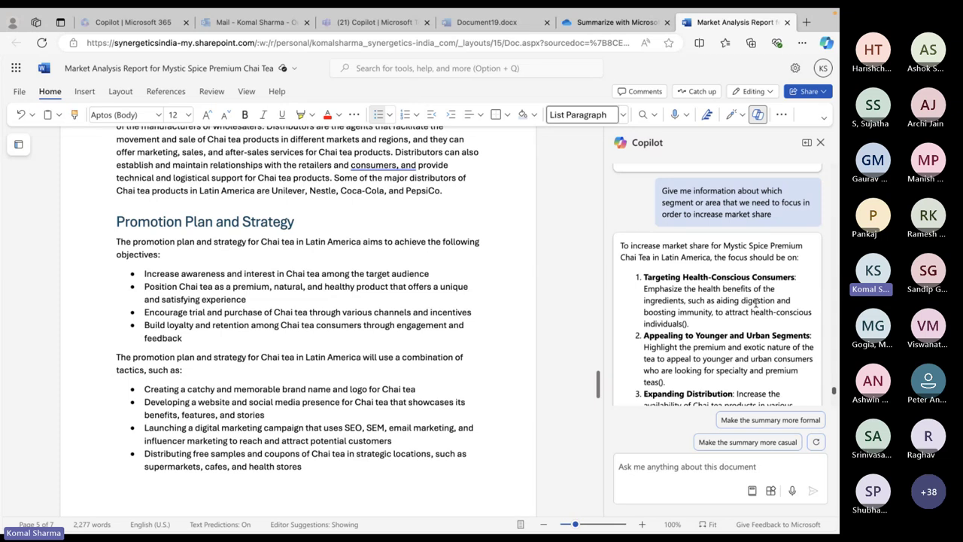
scroll(755, 302, down, 1)
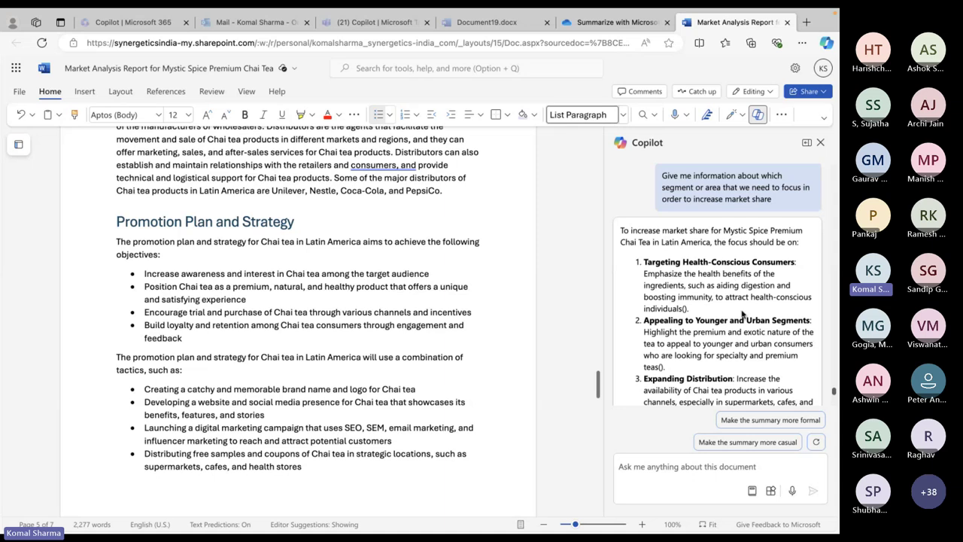
scroll(742, 314, down, 2)
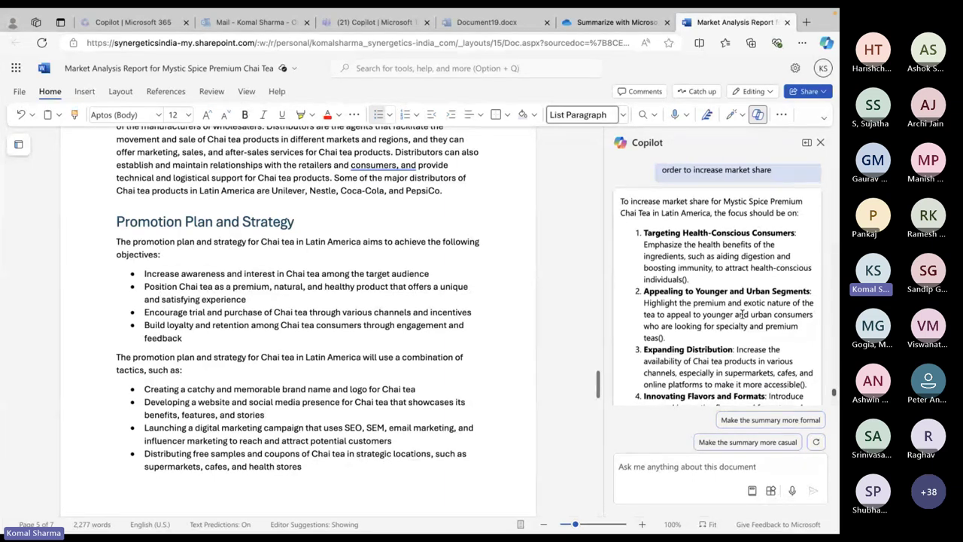
scroll(742, 314, down, 3)
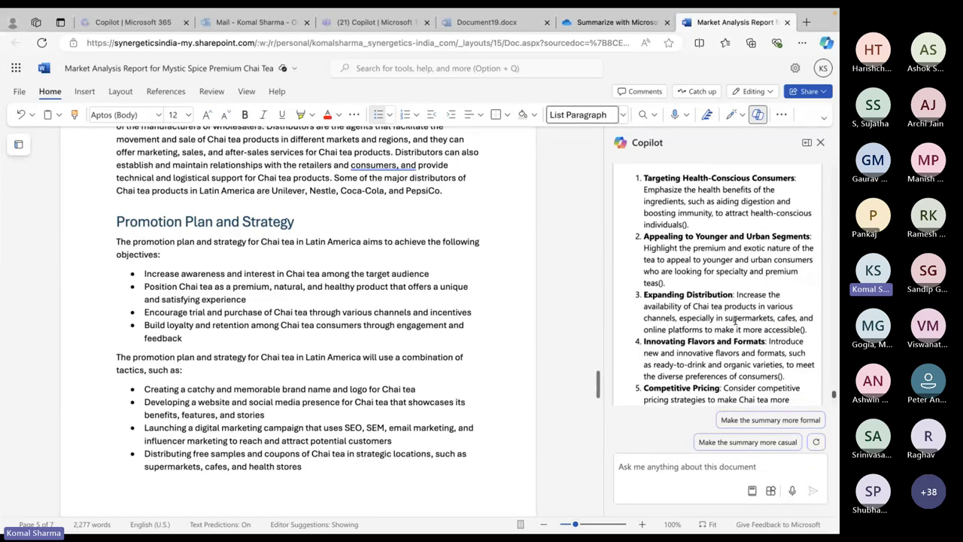
scroll(735, 320, down, 4)
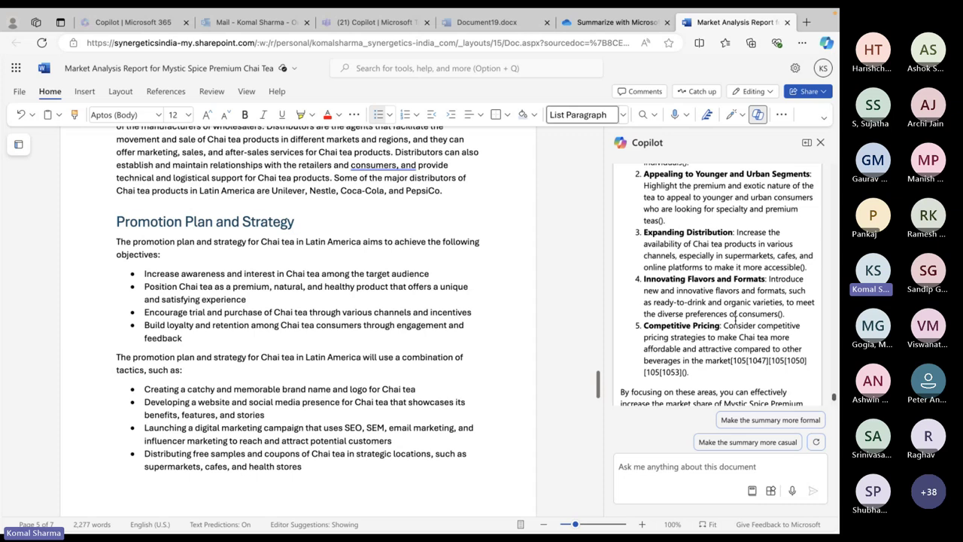
scroll(720, 342, down, 15)
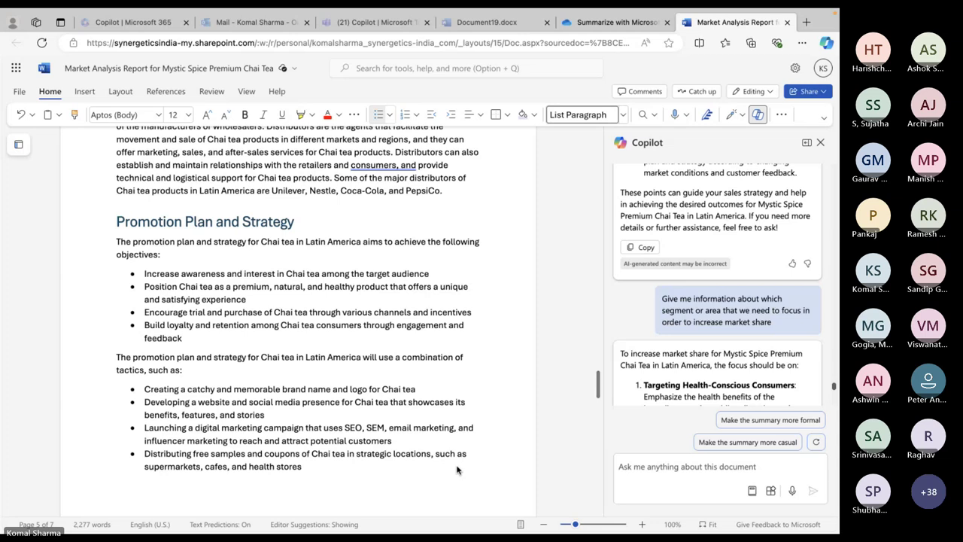
Switch to the Teams meeting and scroll the chat to the attendees' latest Copilot and dashboard questions
key(alt+Tab)
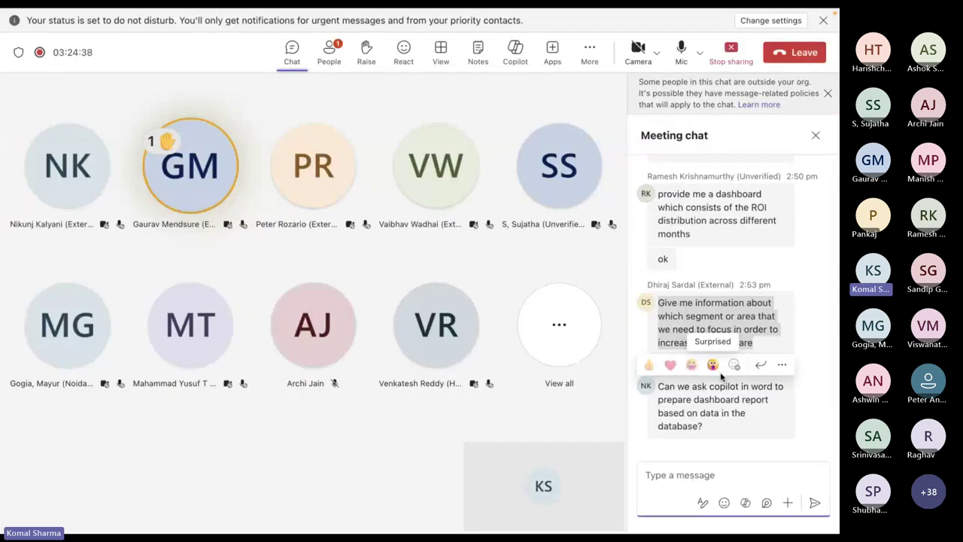
click(672, 472)
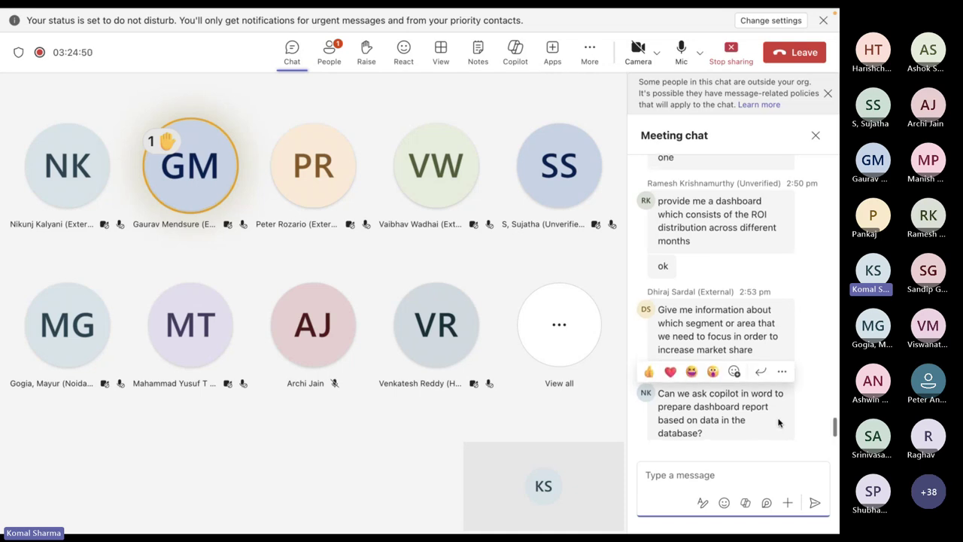
scroll(775, 406, up, 3)
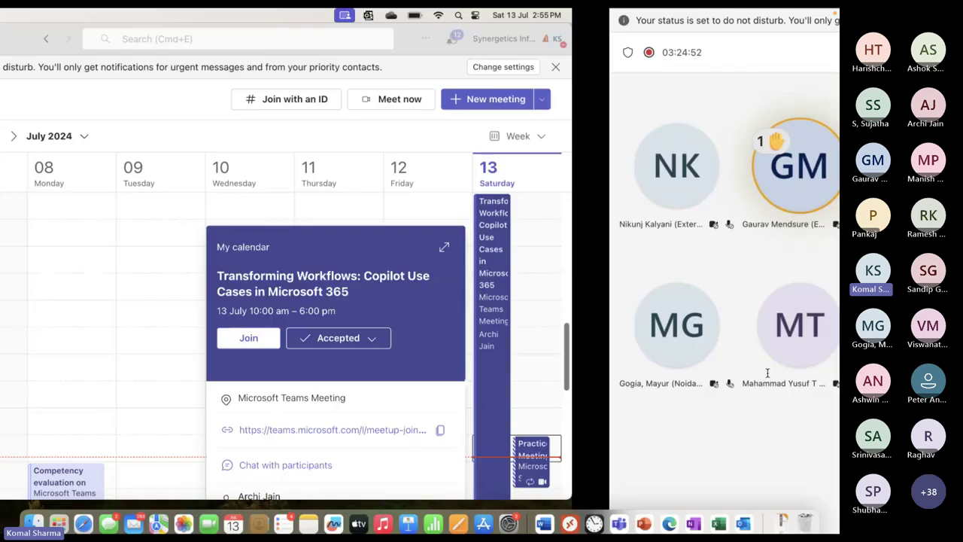
key(ctrl+Right)
scroll(719, 293, down, 10)
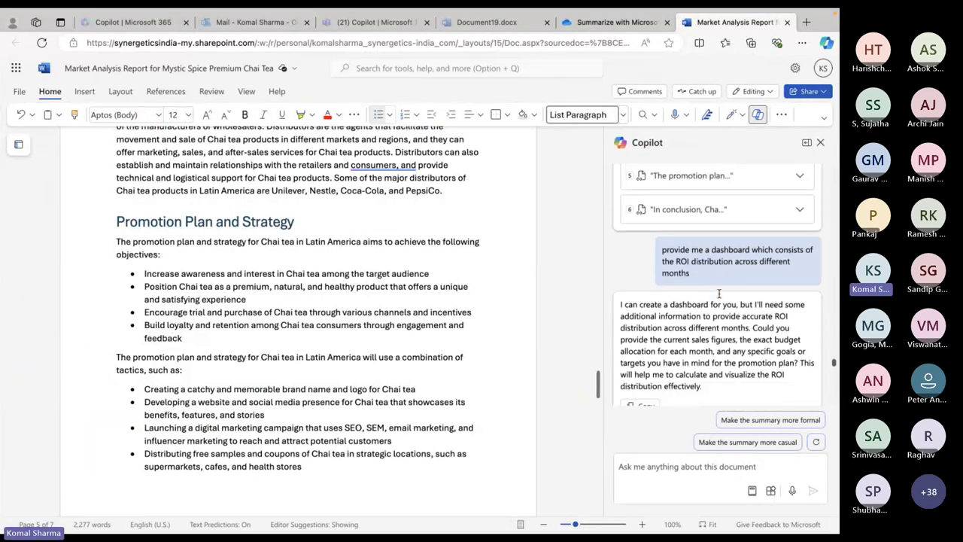
scroll(779, 229, down, 2)
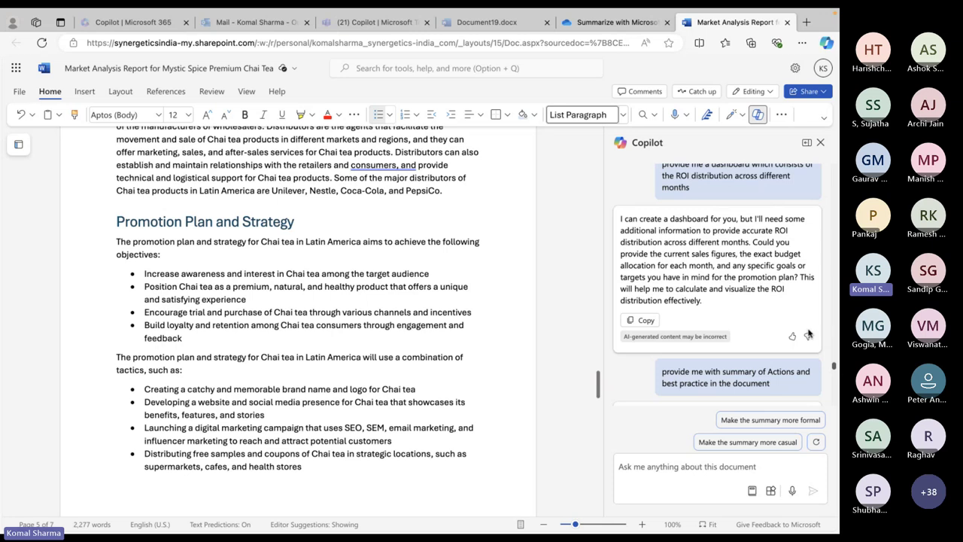
key(alt+Tab)
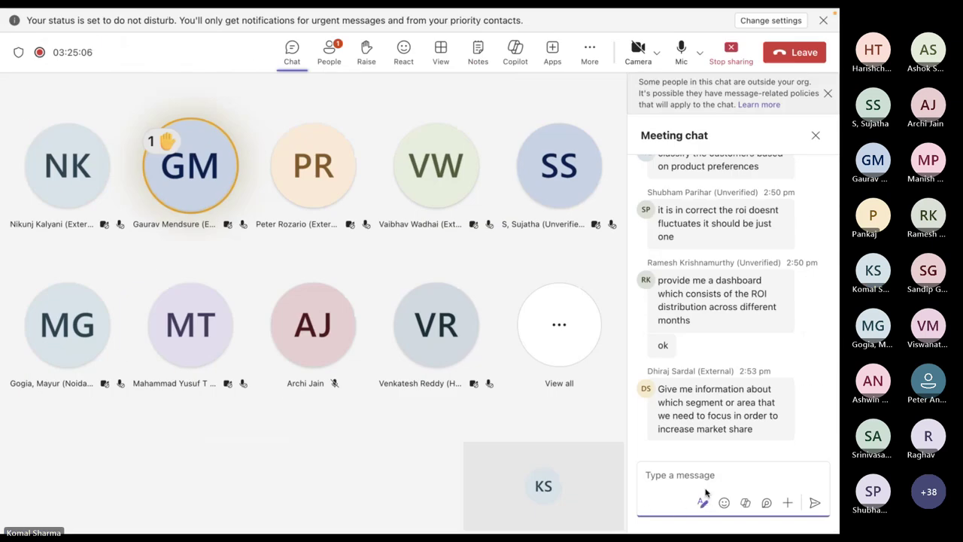
key(alt+Tab)
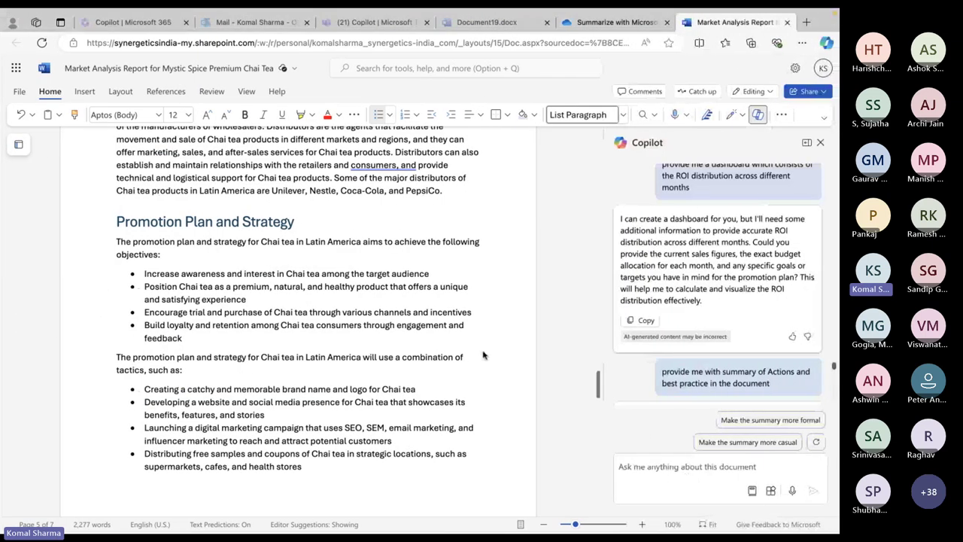
click(85, 91)
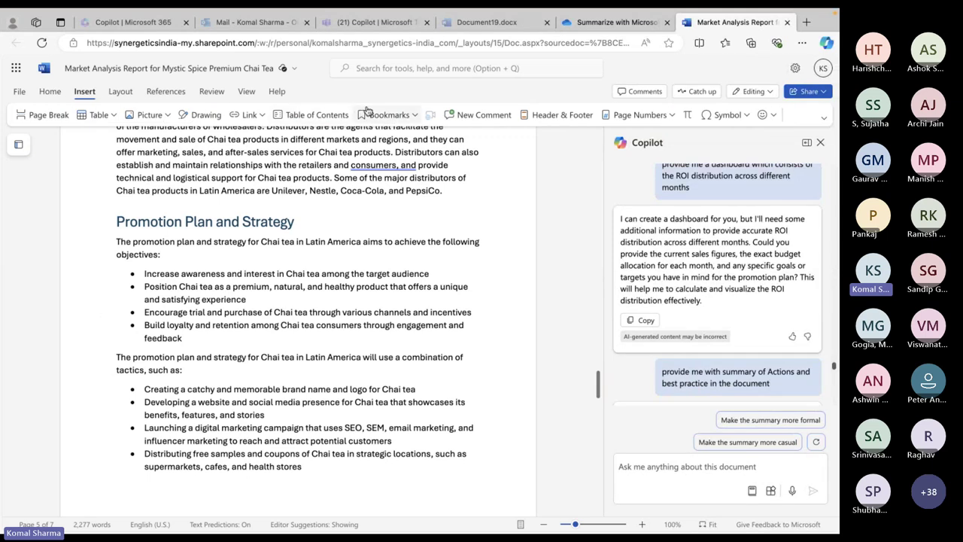
click(47, 93)
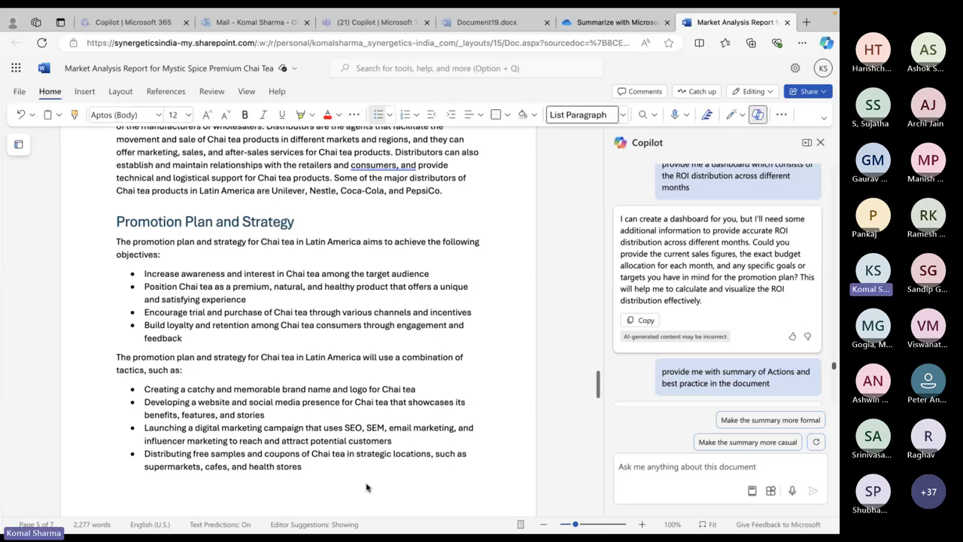
key(ctrl+Up)
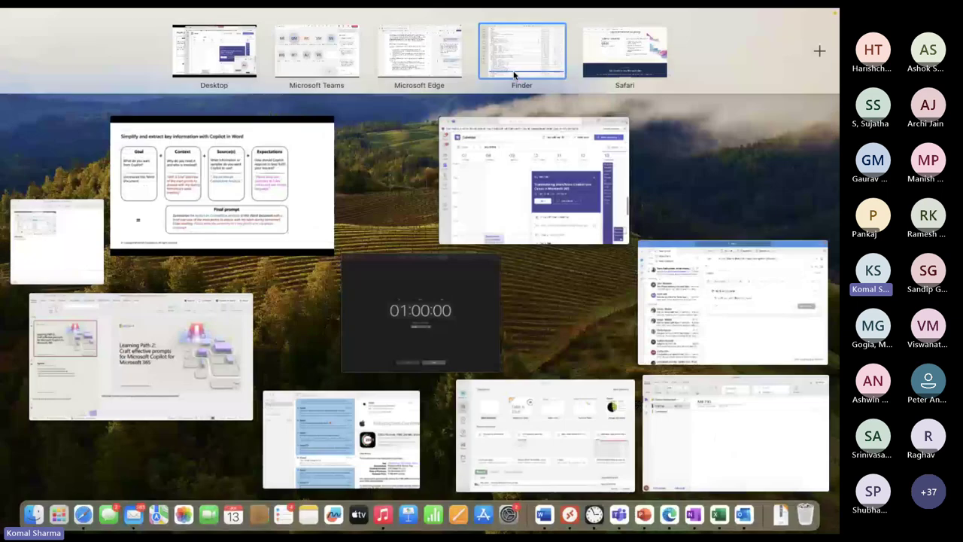
click(672, 516)
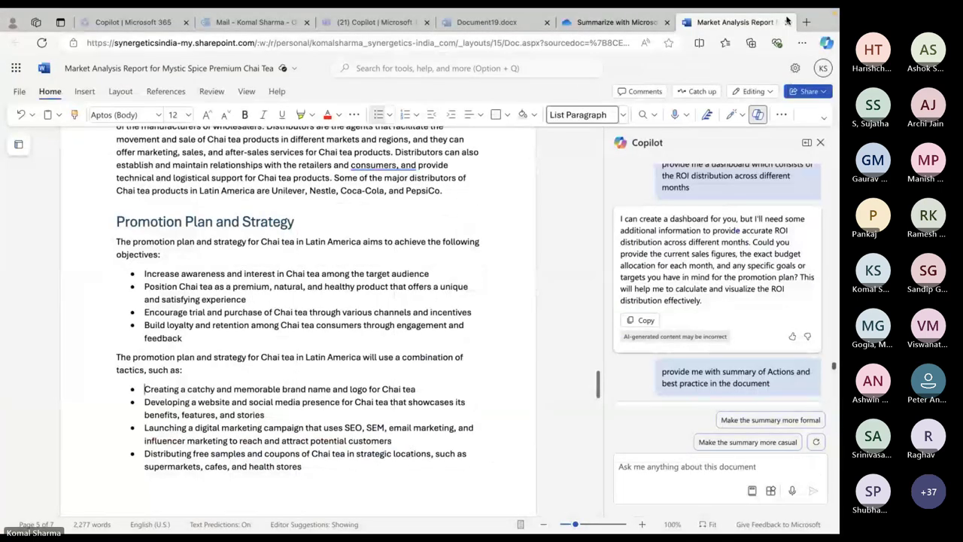
Close the Market Analysis Report, browse the MS-4005 subfolders, and open 'Ask questions and analyze content'
click(788, 21)
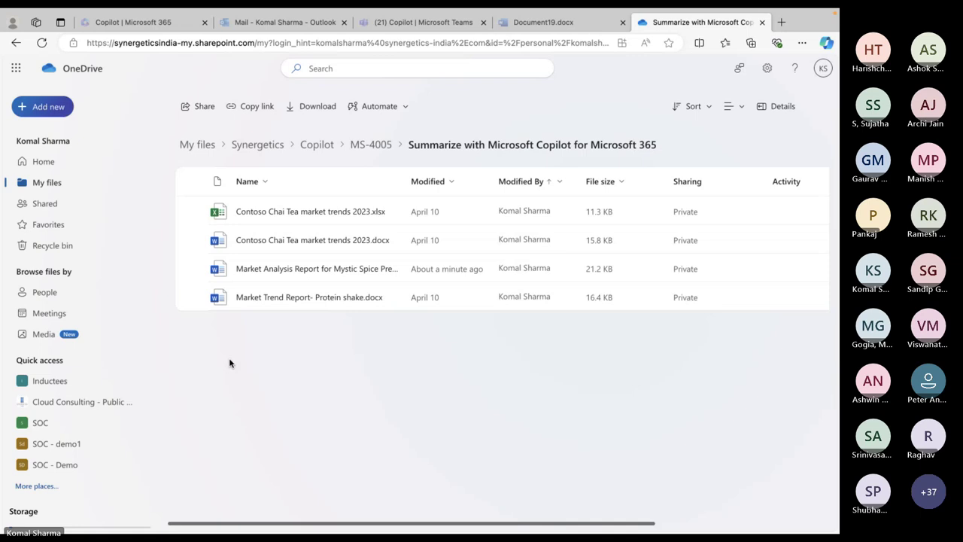
click(380, 147)
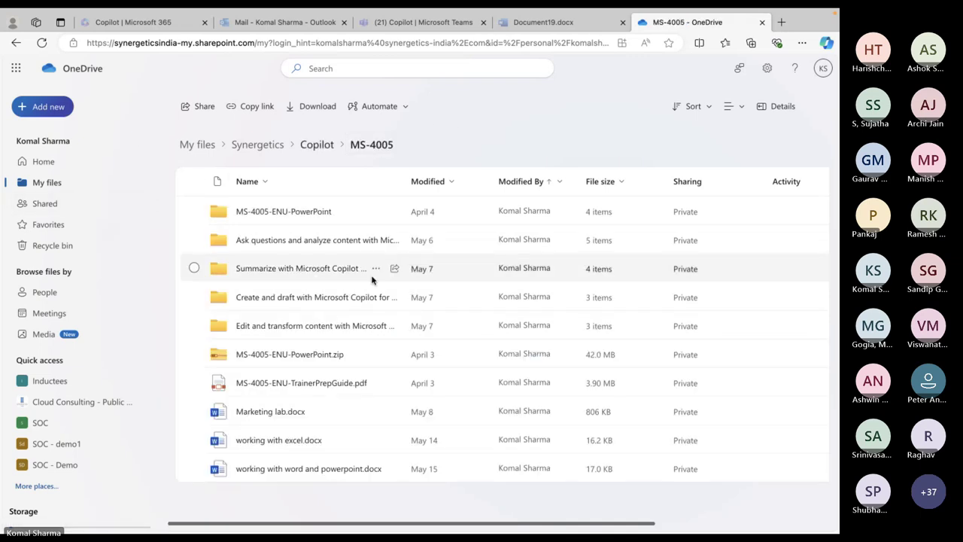
click(329, 329)
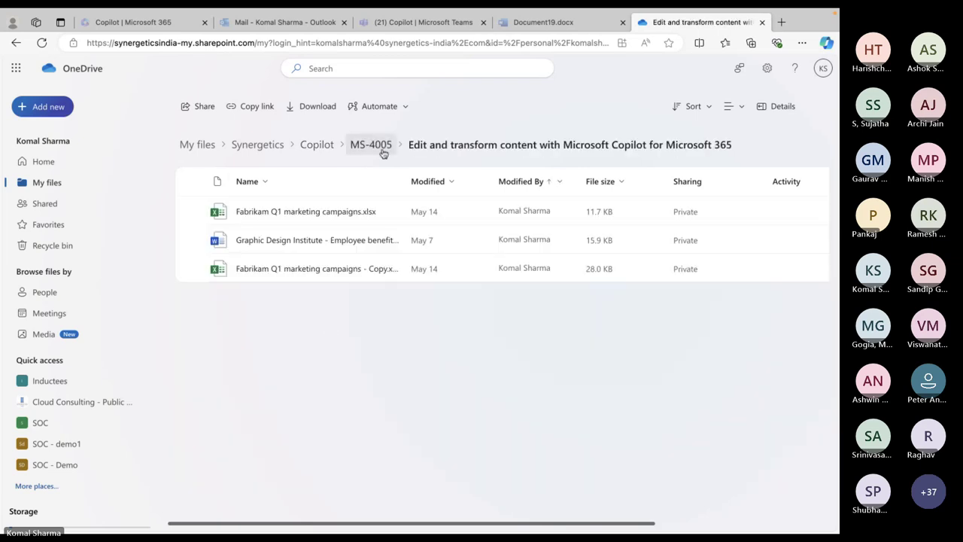
click(380, 147)
click(276, 300)
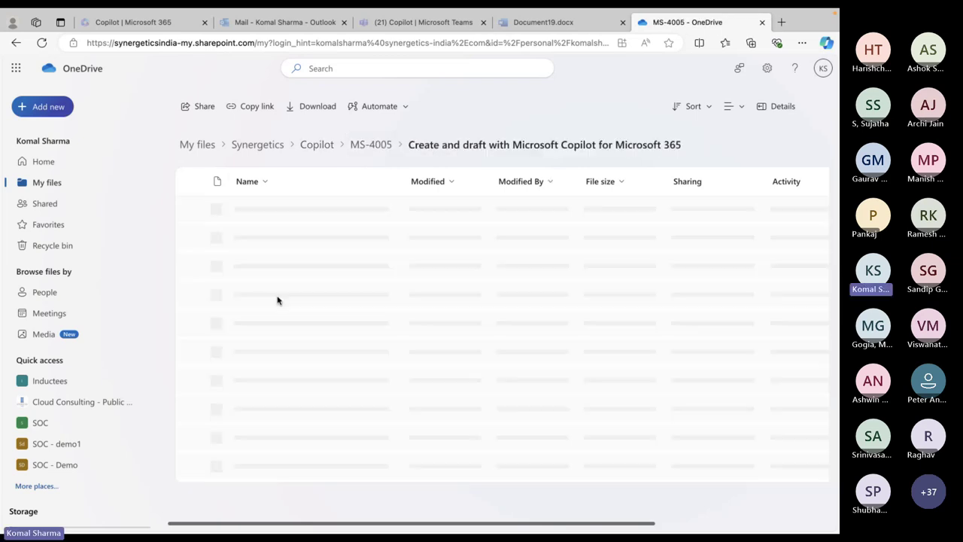
click(361, 152)
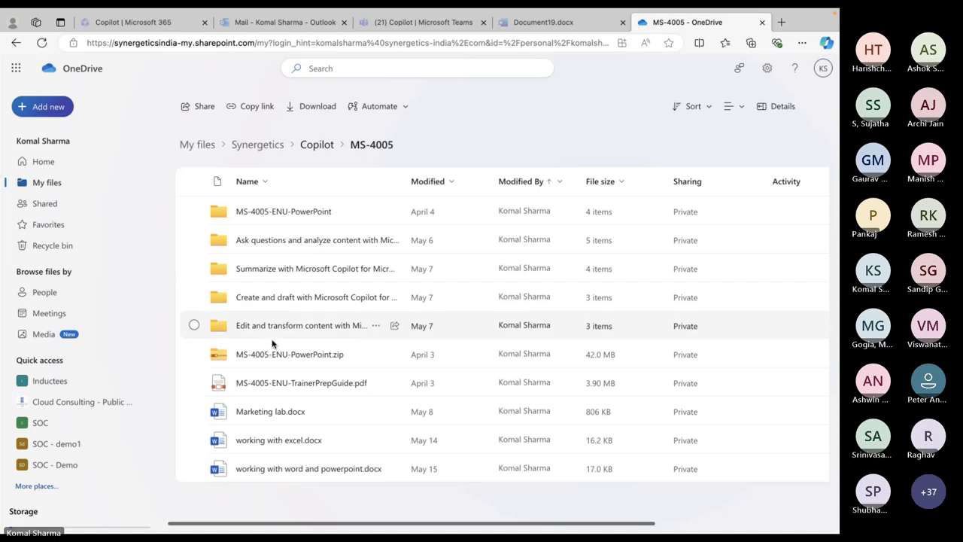
click(301, 298)
click(364, 151)
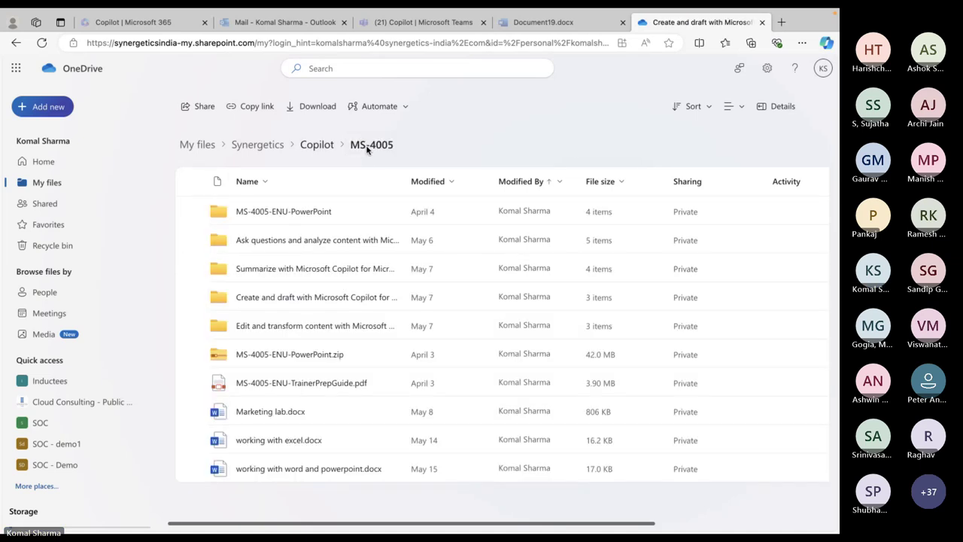
click(301, 274)
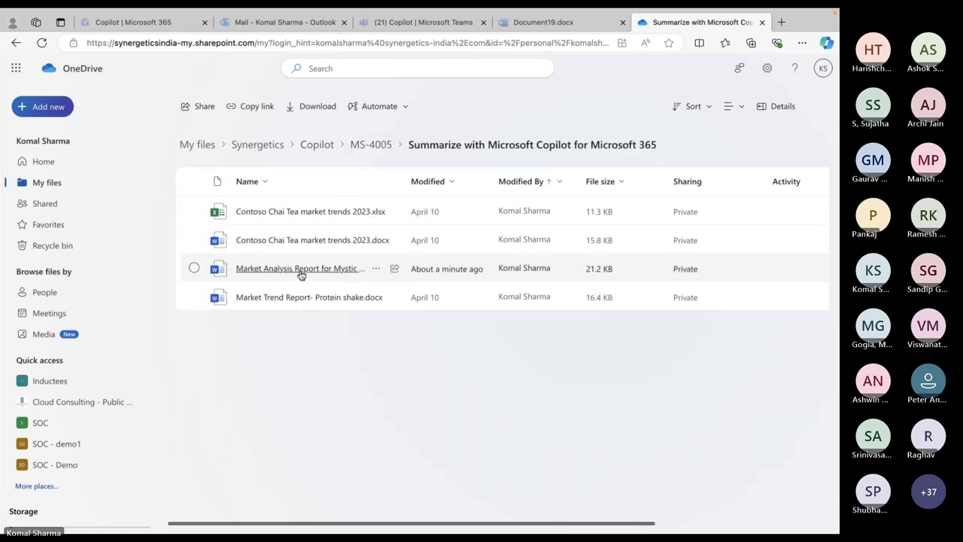
click(368, 144)
click(286, 239)
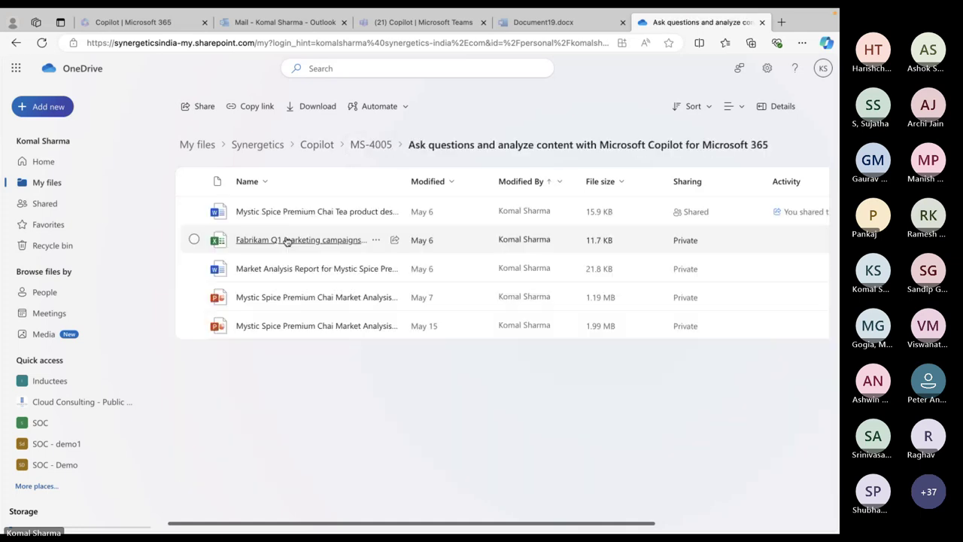
Open the May 7 Mystic Spice Premium Chai Market presentation and launch Copilot beside it
click(318, 300)
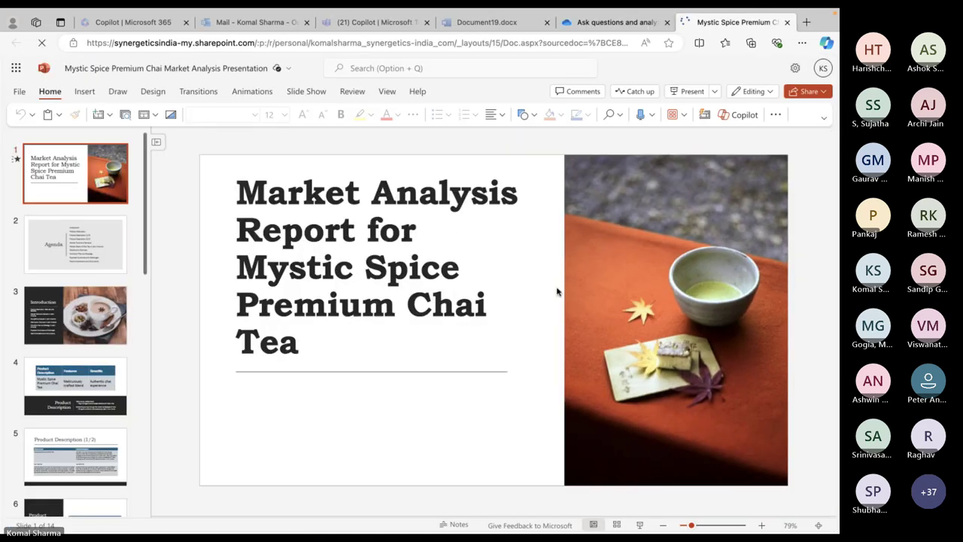
click(736, 117)
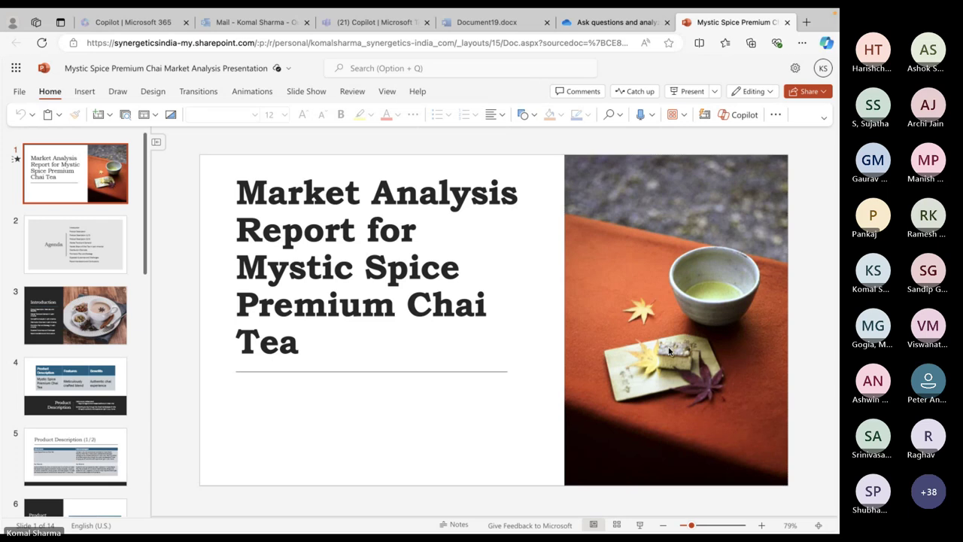
click(740, 117)
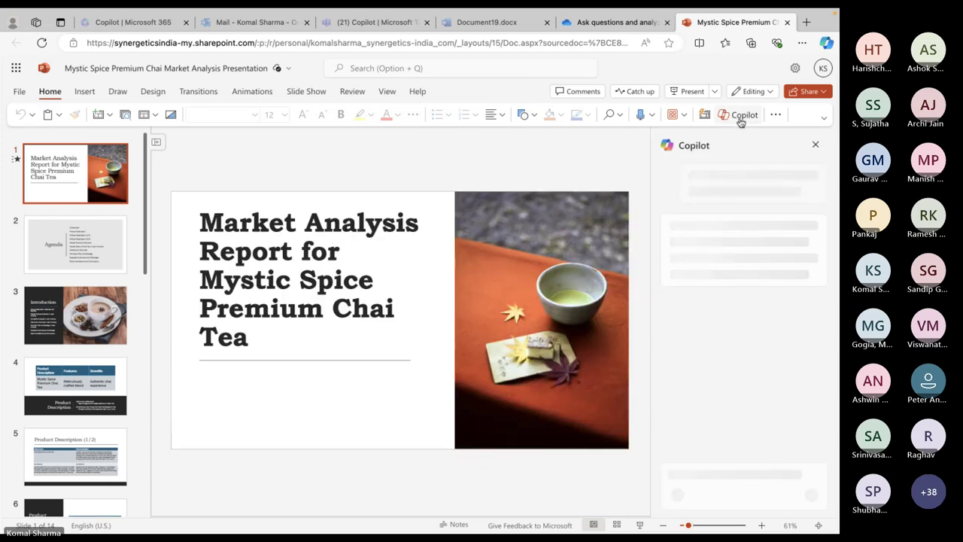
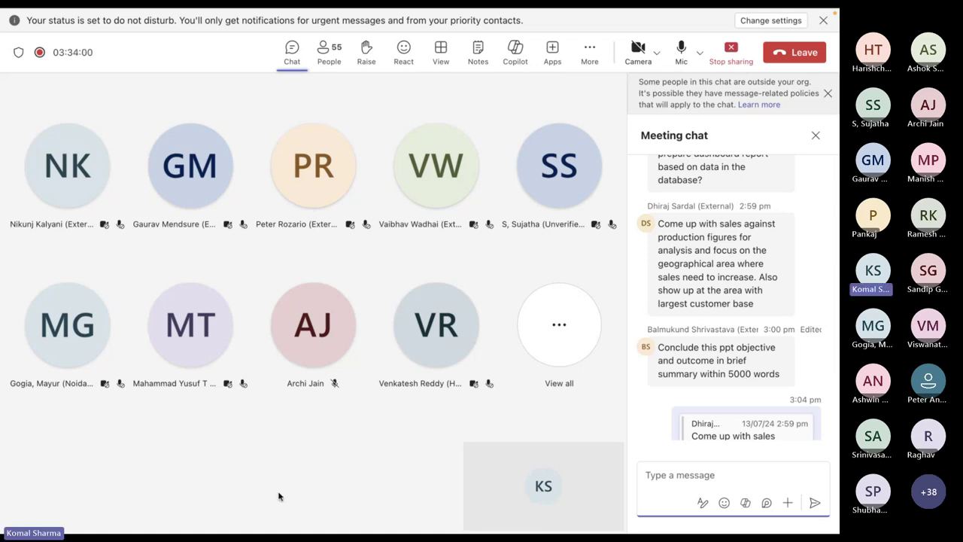
Close the chai presentation and open the Contoso Chai Tea market trends 2023 workbook from the Summarize with Microsoft Copilot folder
key(super+Tab)
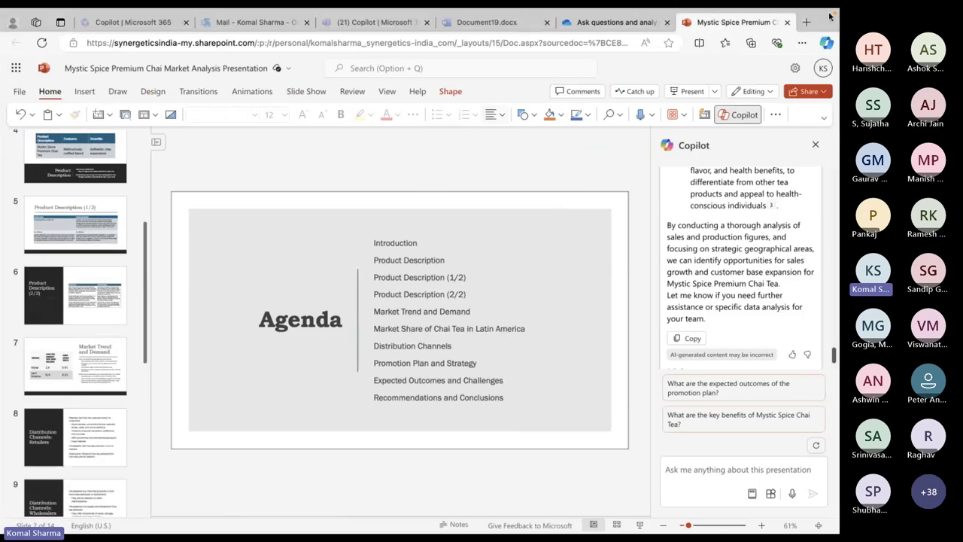
click(787, 22)
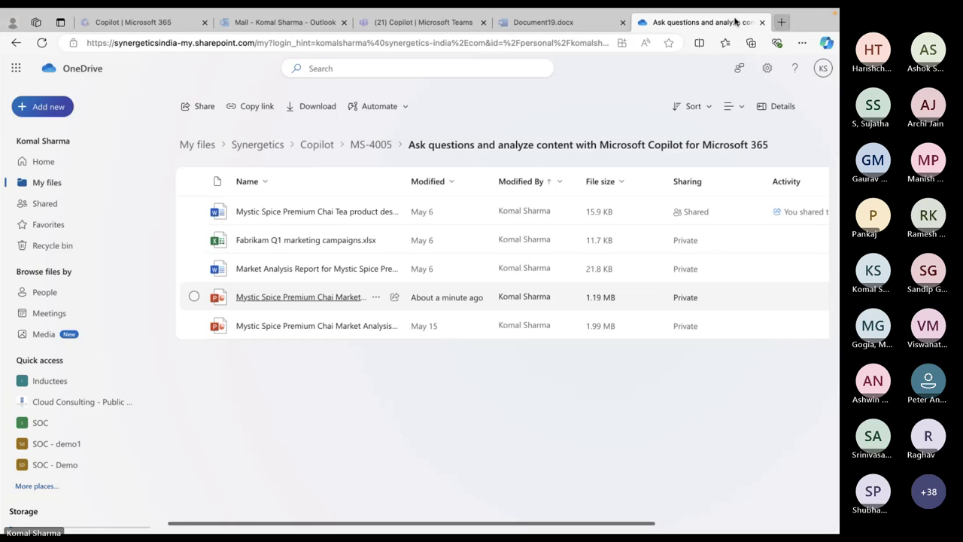
click(387, 151)
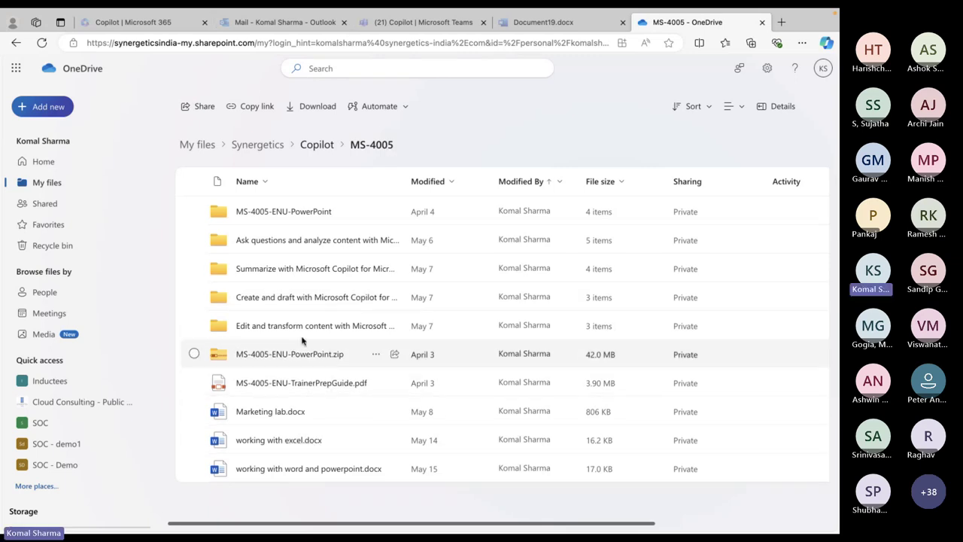
click(314, 277)
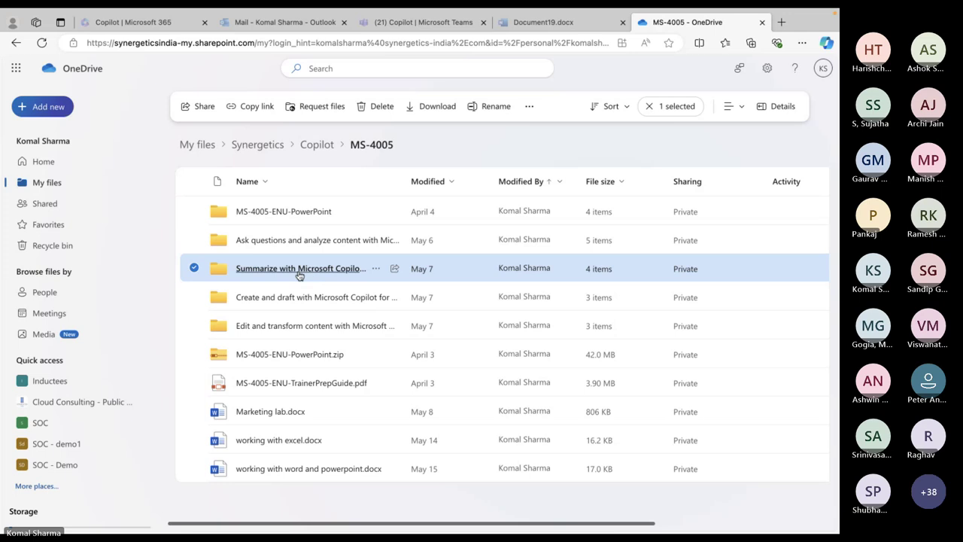
click(308, 270)
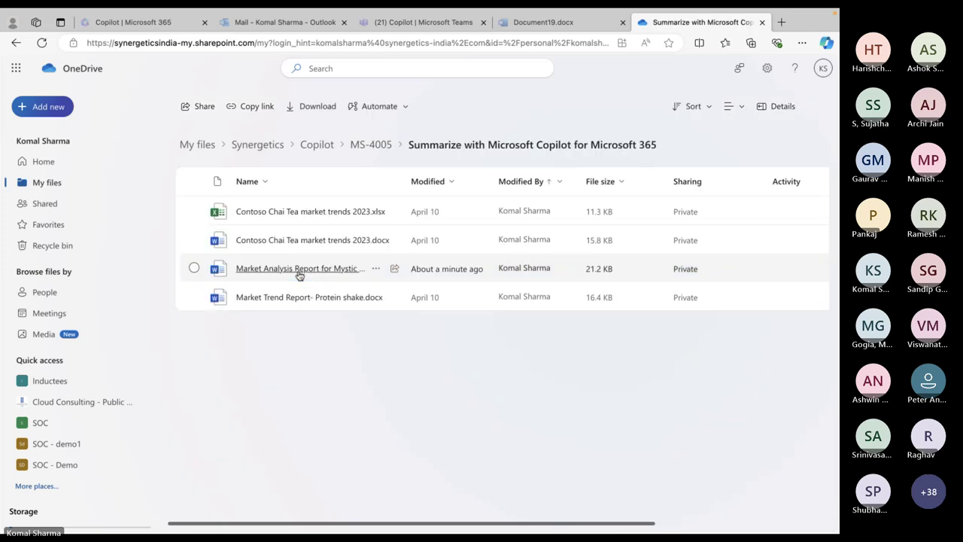
click(297, 214)
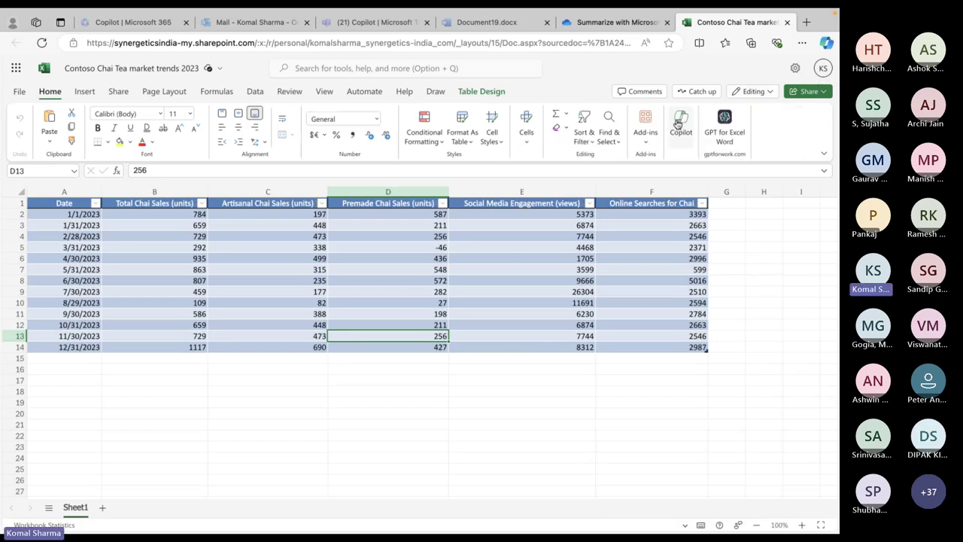
Open Copilot beside the sheet and draft the prompt 'Analyse this table'
click(679, 125)
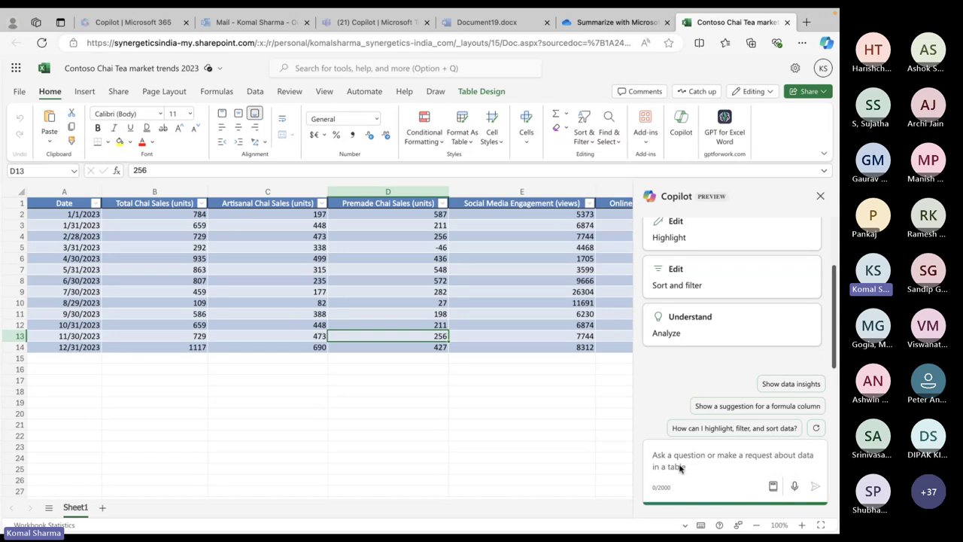
text(Analyse)
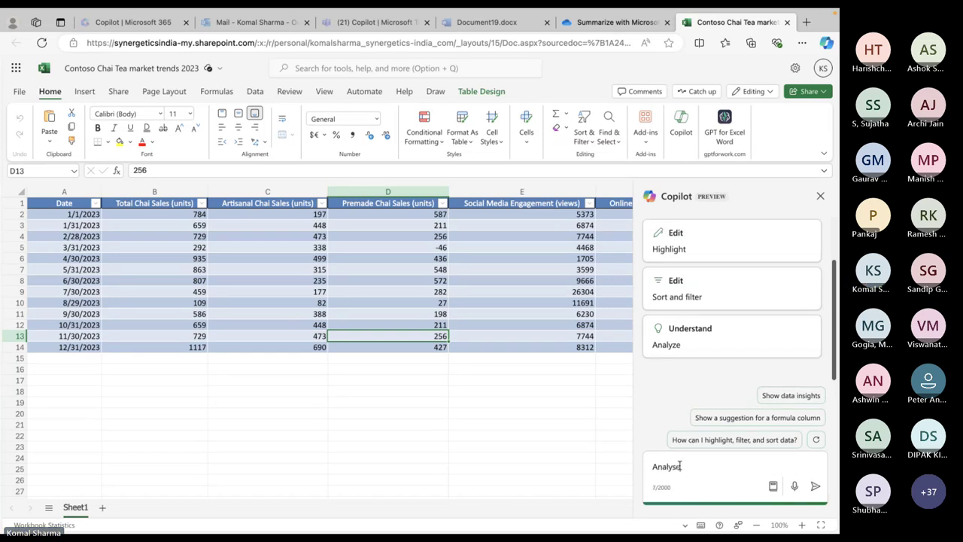
text( this )
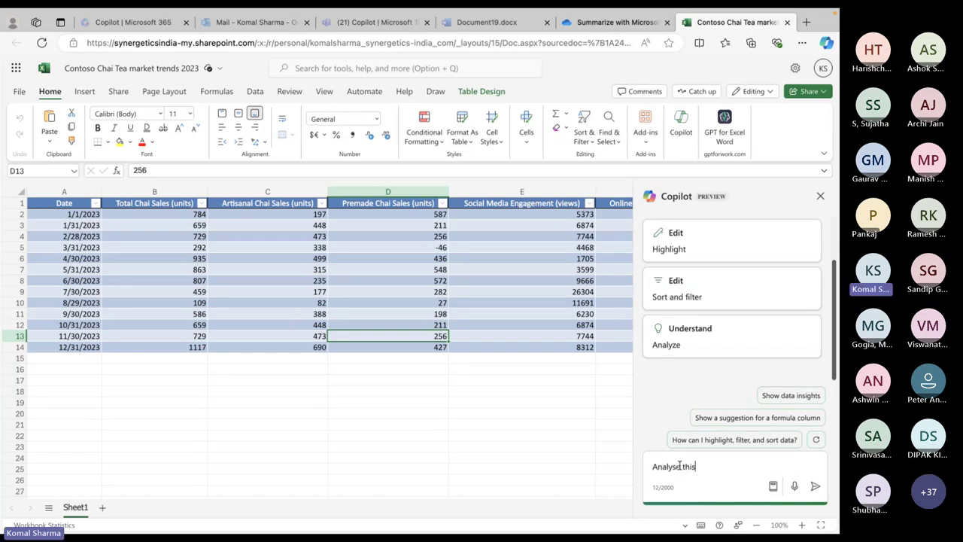
text(table)
Send the 'Analyse this table' prompt and review Copilot's Artisanal Chai Sales by Date chart peaking at 690 units
click(815, 486)
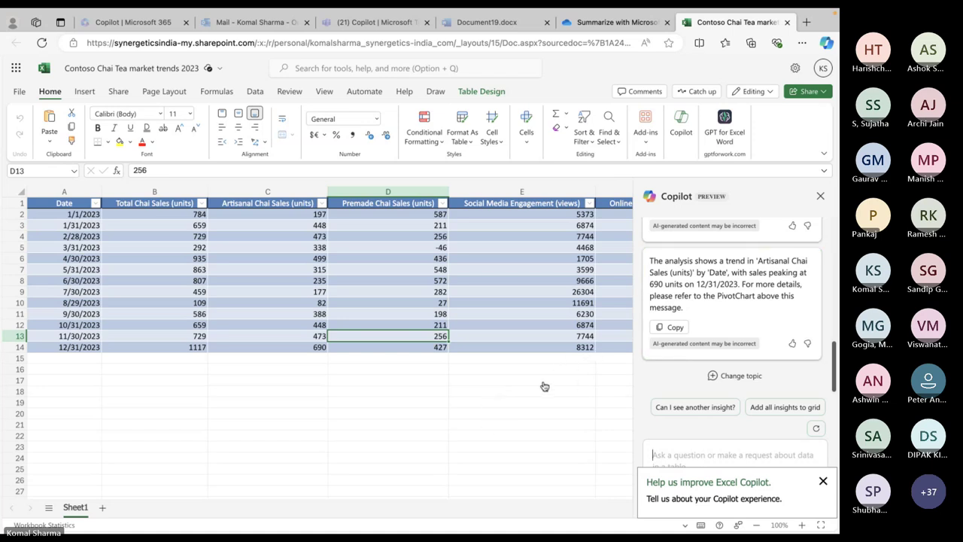
scroll(771, 303, up, 3)
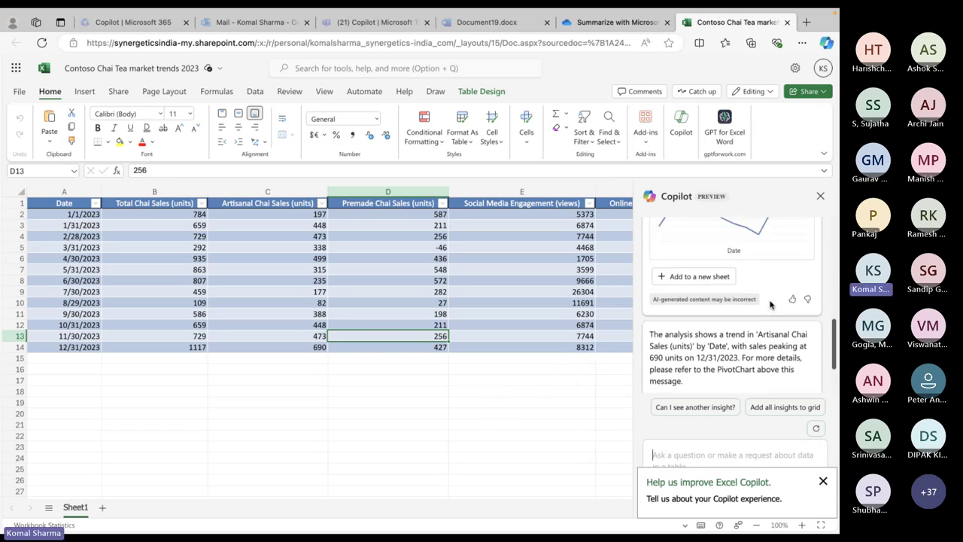
scroll(770, 304, down, 3)
scroll(770, 304, up, 1)
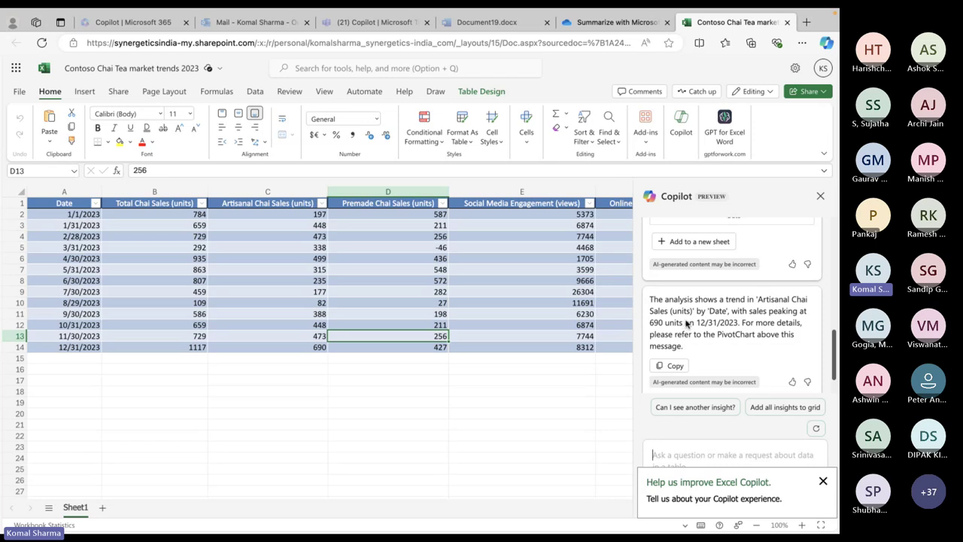
scroll(735, 340, up, 1)
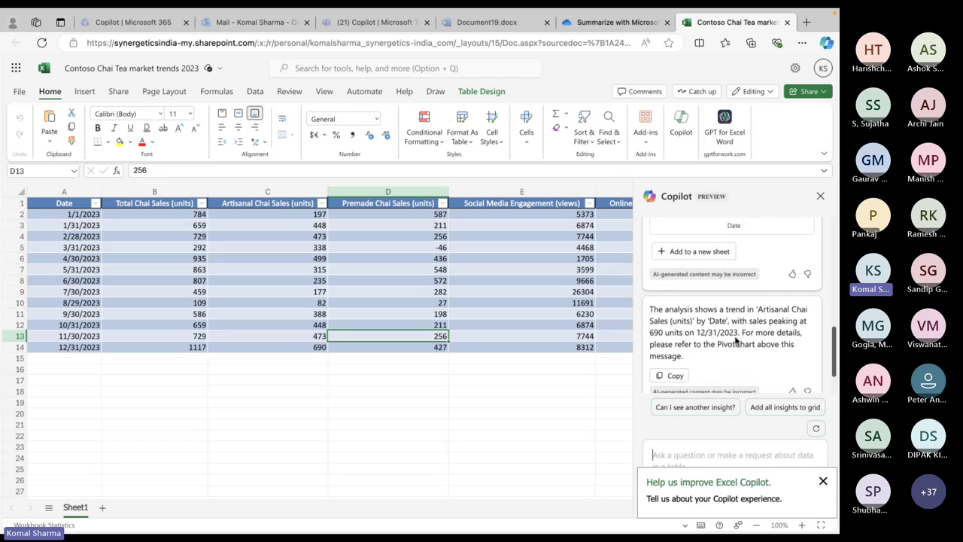
scroll(735, 340, down, 1)
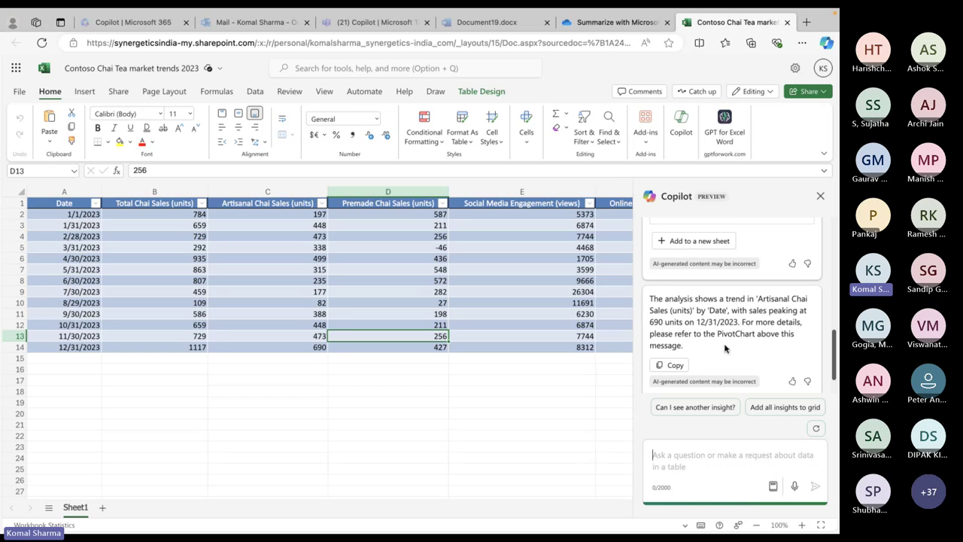
scroll(762, 336, up, 1)
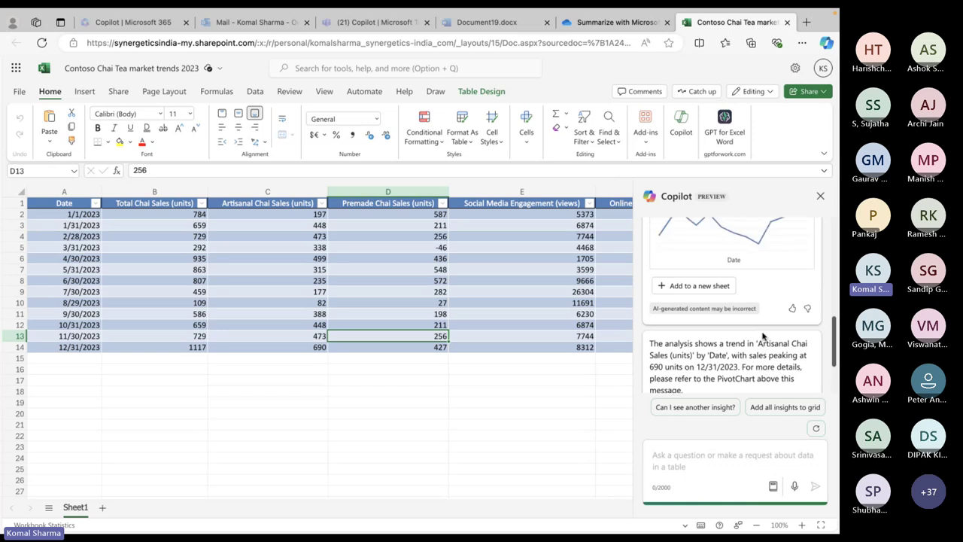
scroll(763, 336, up, 1)
Add Copilot's Artisanal Chai Sales by Date chart to a new sheet, then go back to Sheet1
click(687, 323)
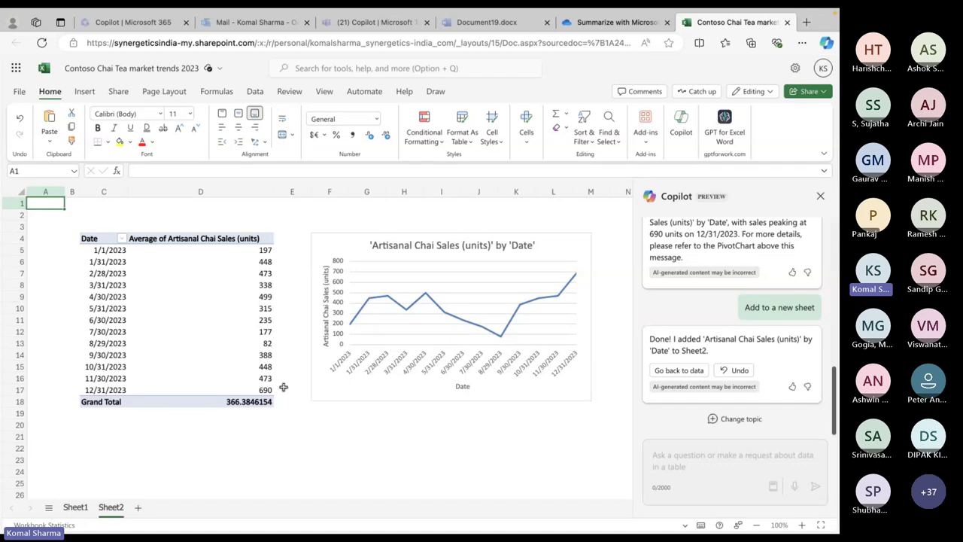
click(75, 507)
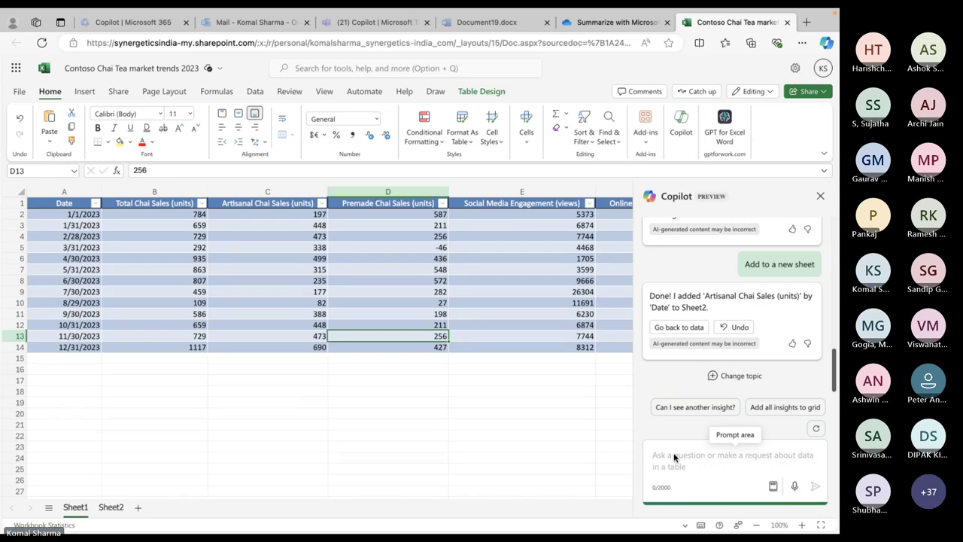
Ask Copilot: 'Please highlight the top selling product for each category'
text(Please )
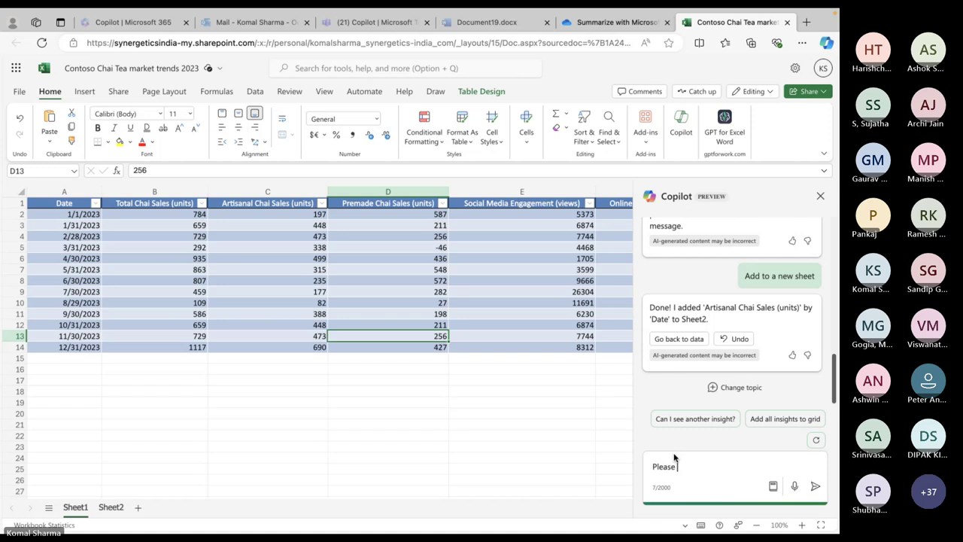
text(high)
text(ght)
key(BackSpace)
key(BackSpace)
key(BackSpace)
key(BackSpace)
key(BackSpace)
text(ighlight )
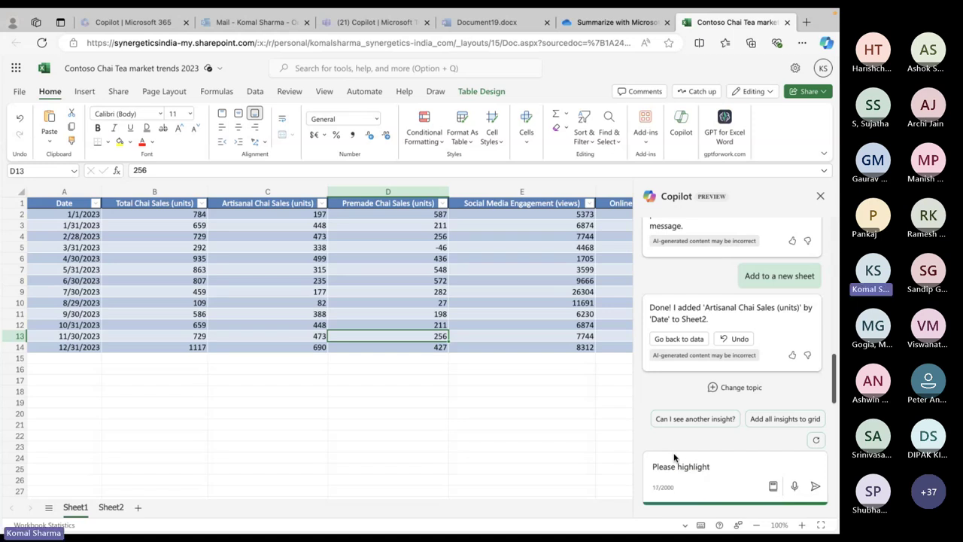
text(the t)
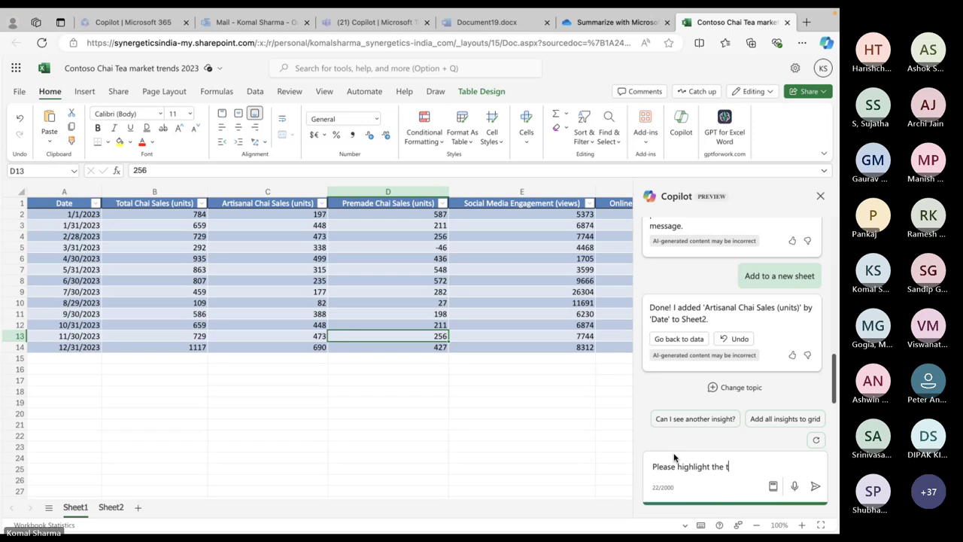
text(op selling product)
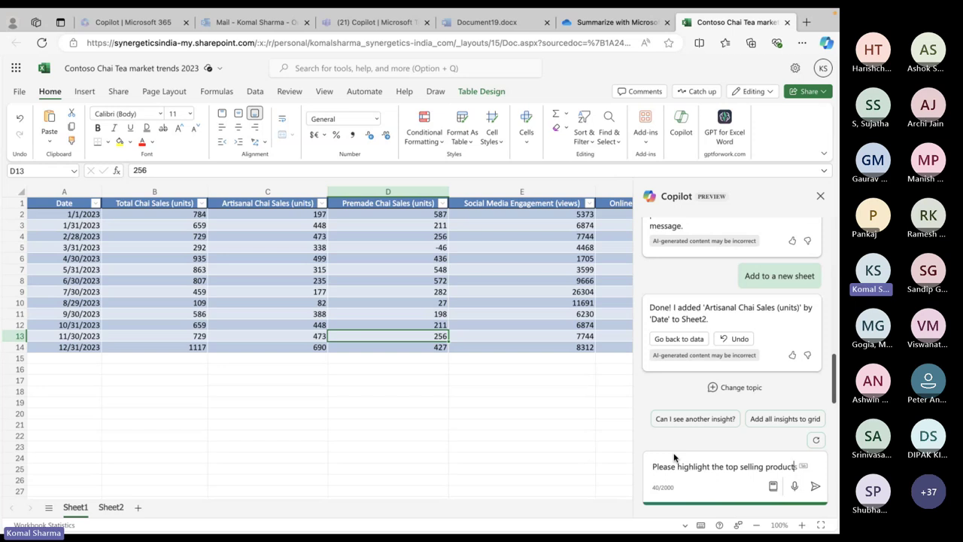
text( for e)
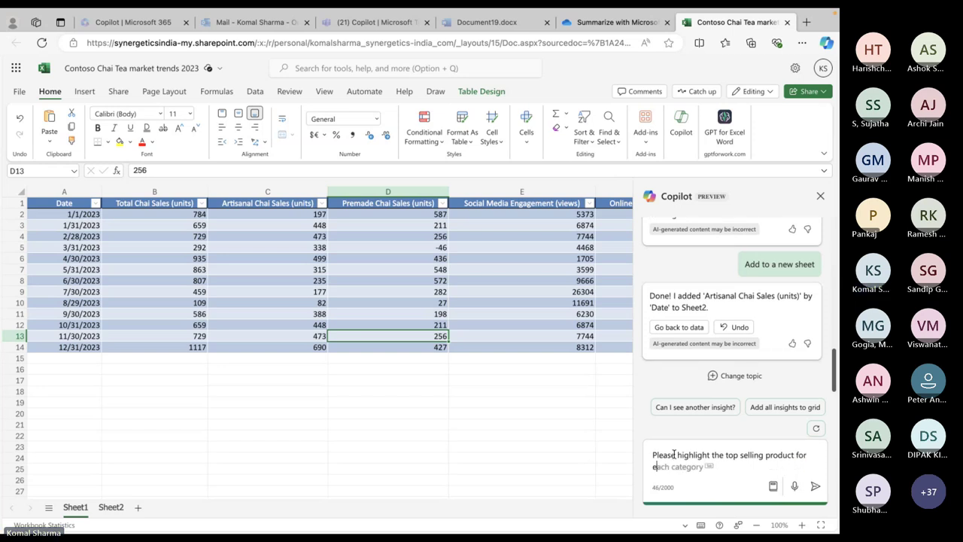
text(ach)
key(Tab)
click(817, 488)
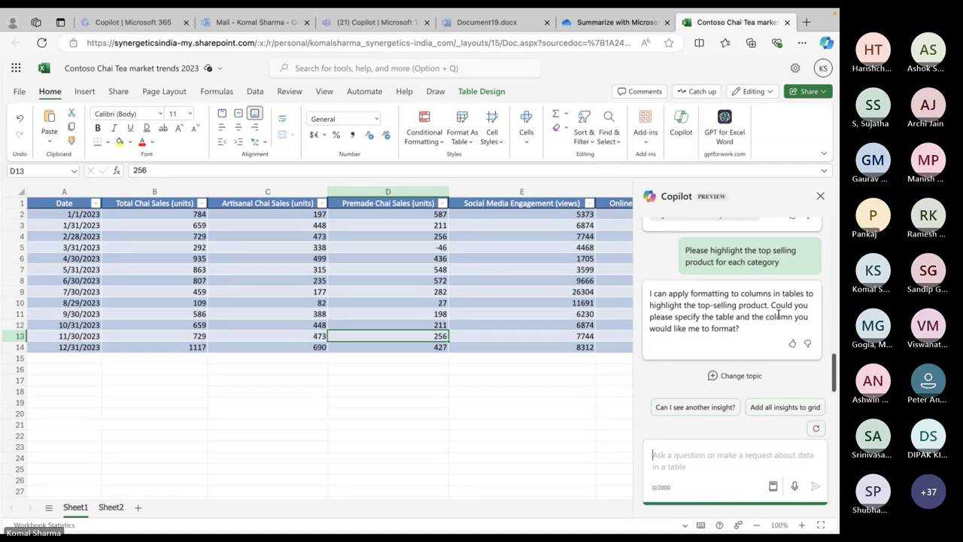
Reuse the earlier prompt, changing 'each category' to 'each chai sales category'
scroll(778, 316, up, 2)
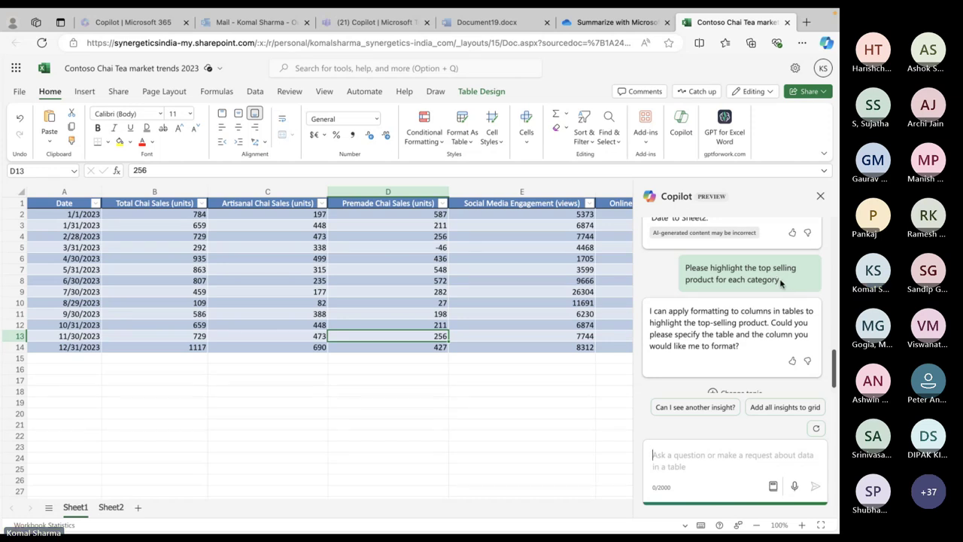
drag(779, 279, 685, 269)
key(super+c)
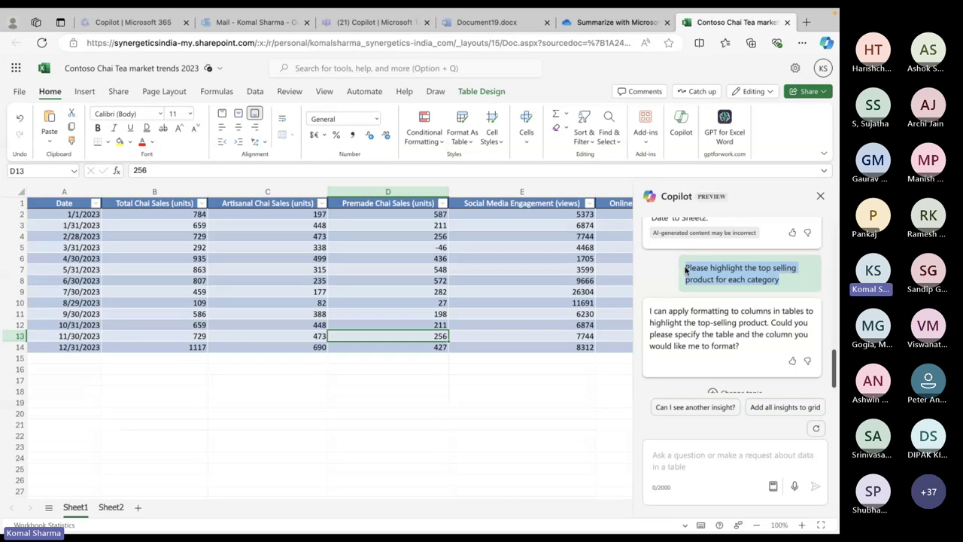
click(713, 463)
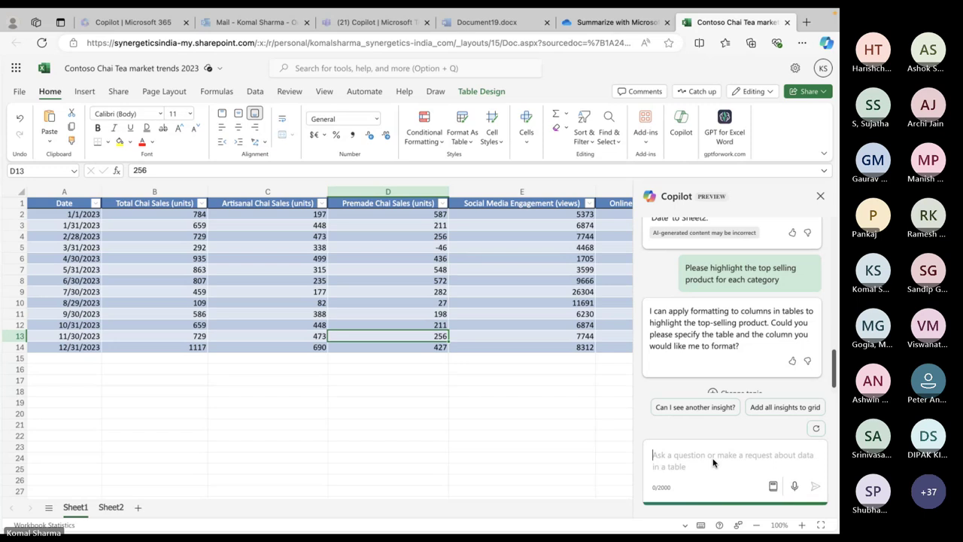
key(super+v)
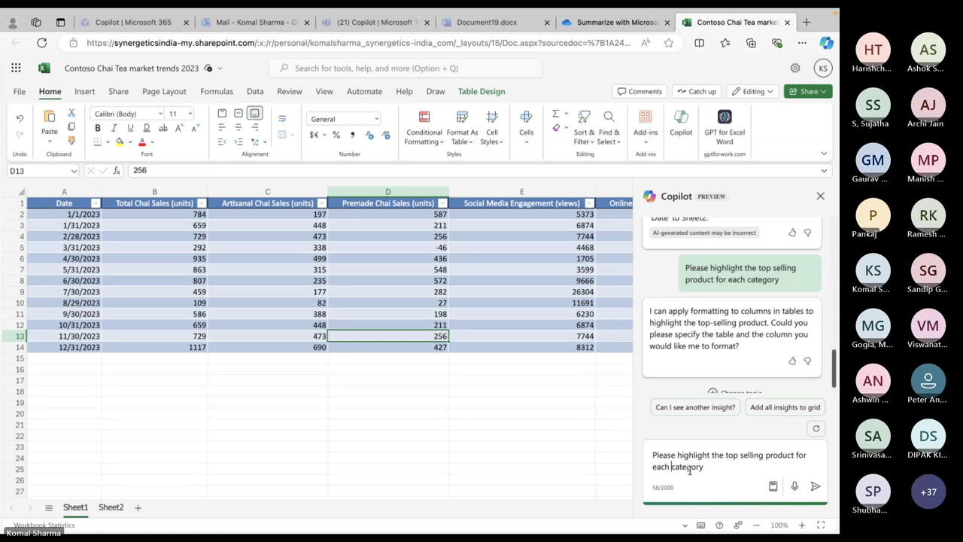
drag(703, 466, 652, 466)
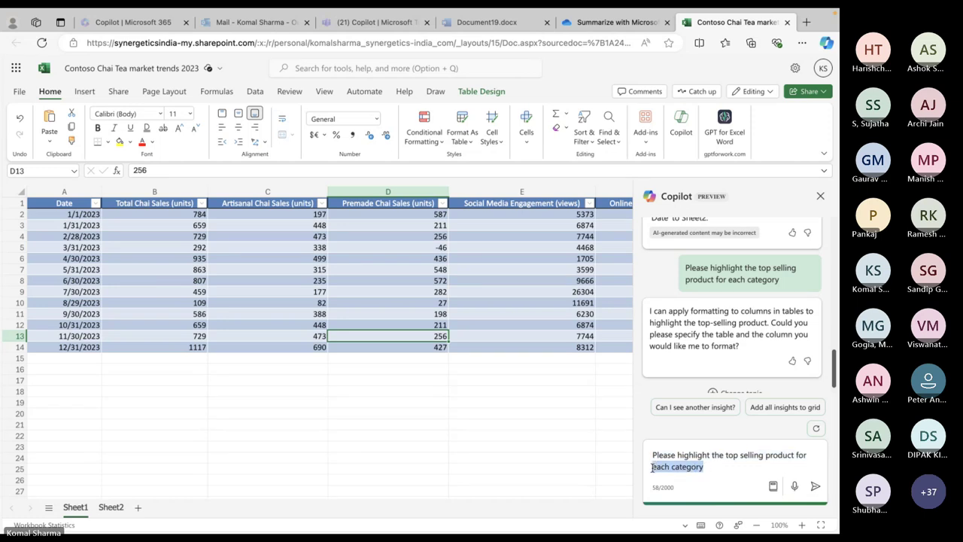
key(BackSpace)
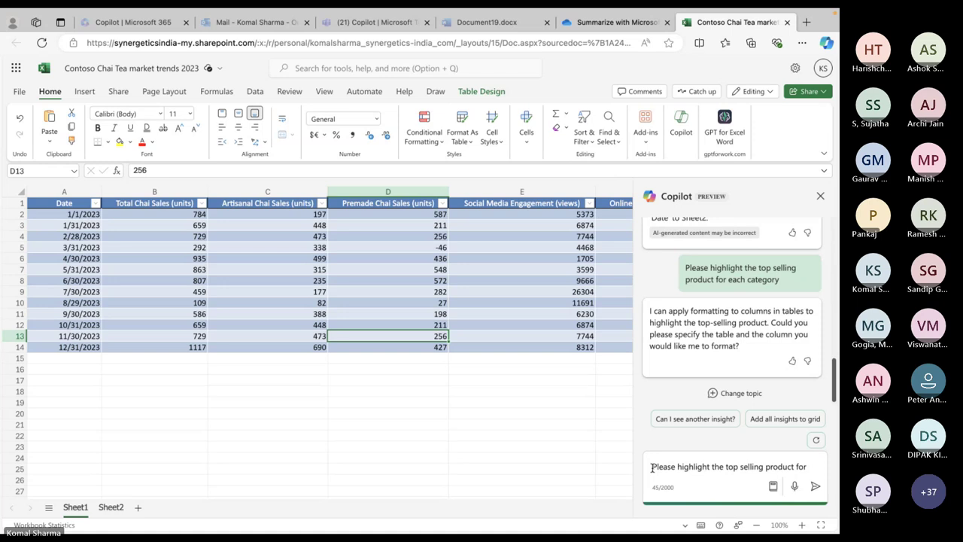
text(P)
text(each)
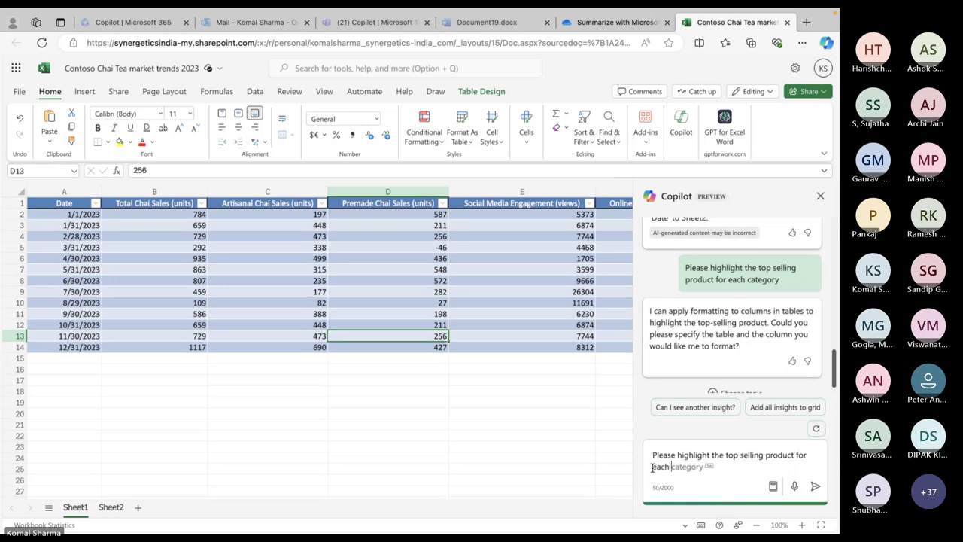
text( chai sales category)
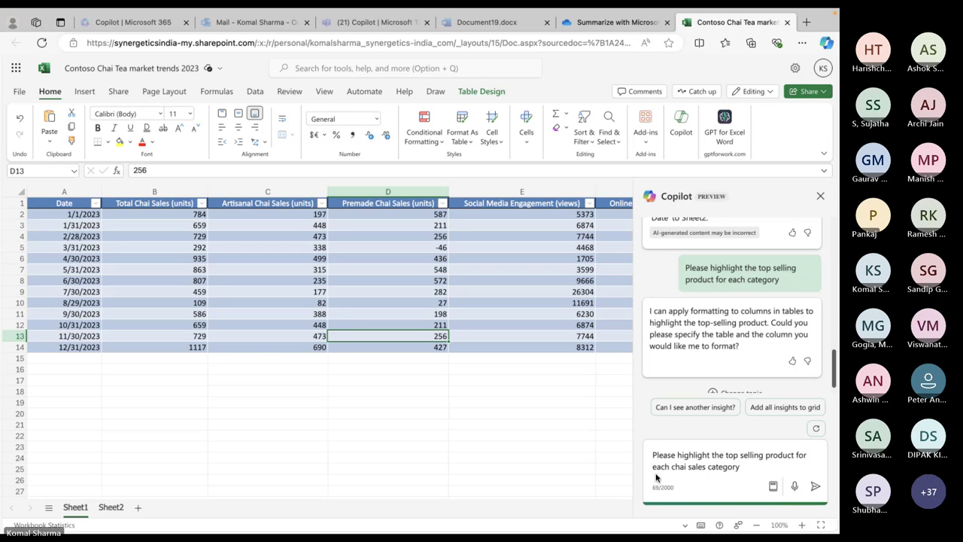
Send the revised prompt and select Copilot's reply about the Total, Artisanal and Premade Chai Sales columns
click(815, 486)
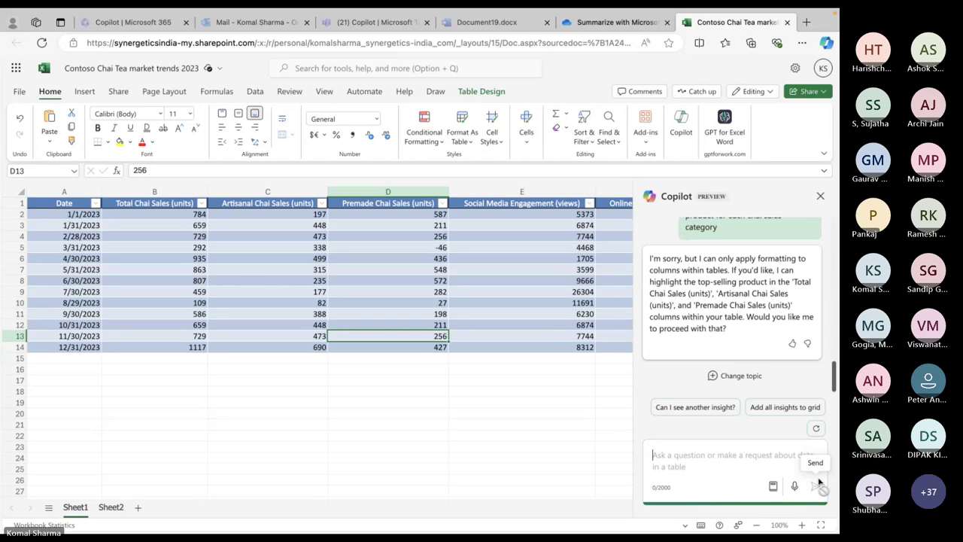
scroll(743, 331, up, 1)
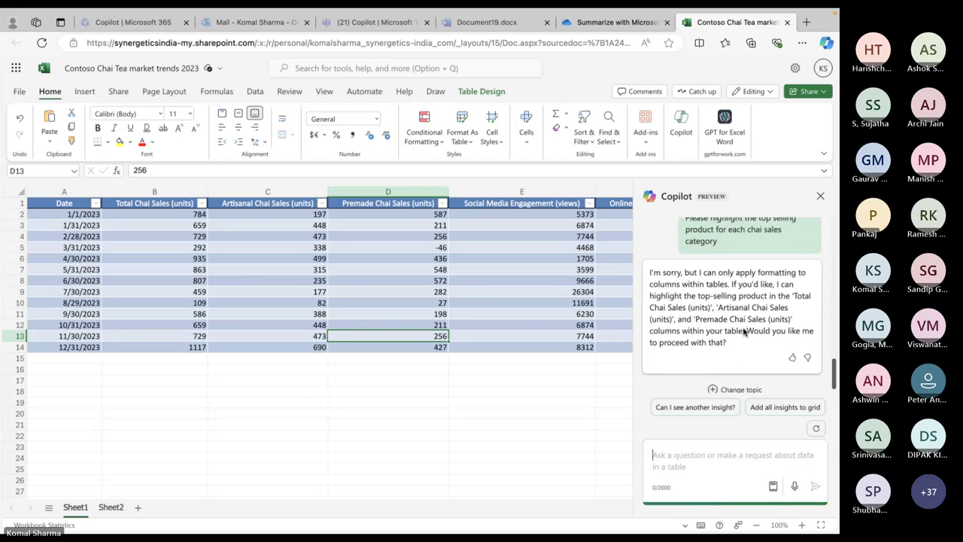
click(386, 303)
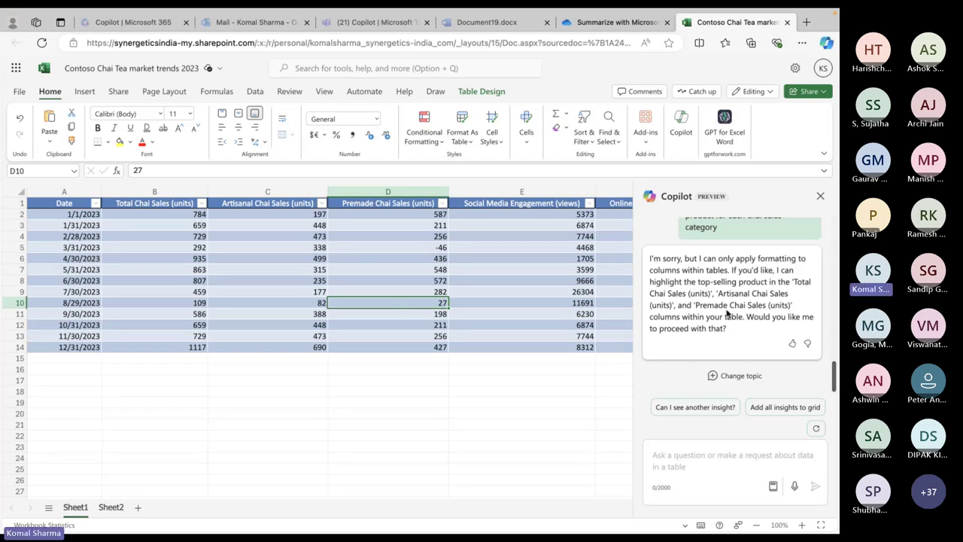
scroll(726, 312, up, 2)
scroll(727, 313, up, 3)
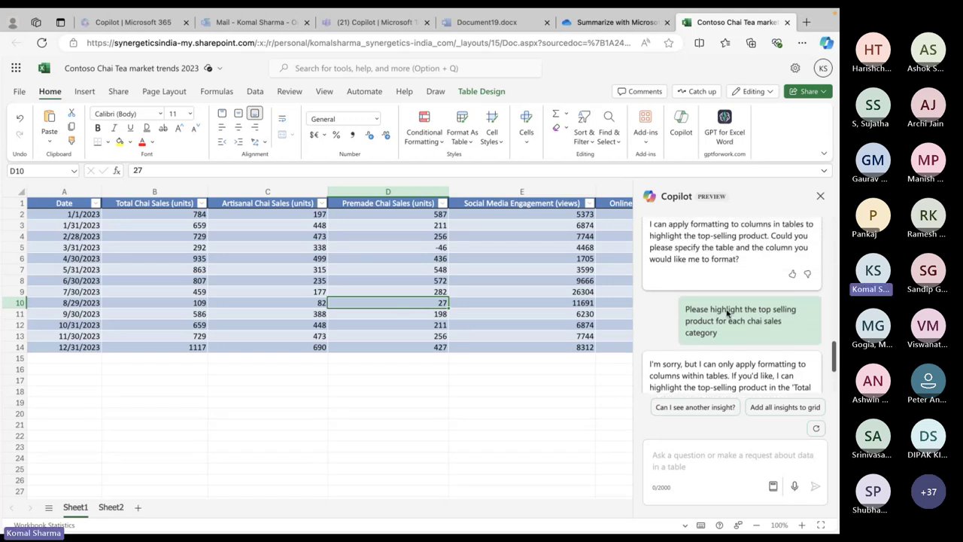
scroll(727, 312, down, 2)
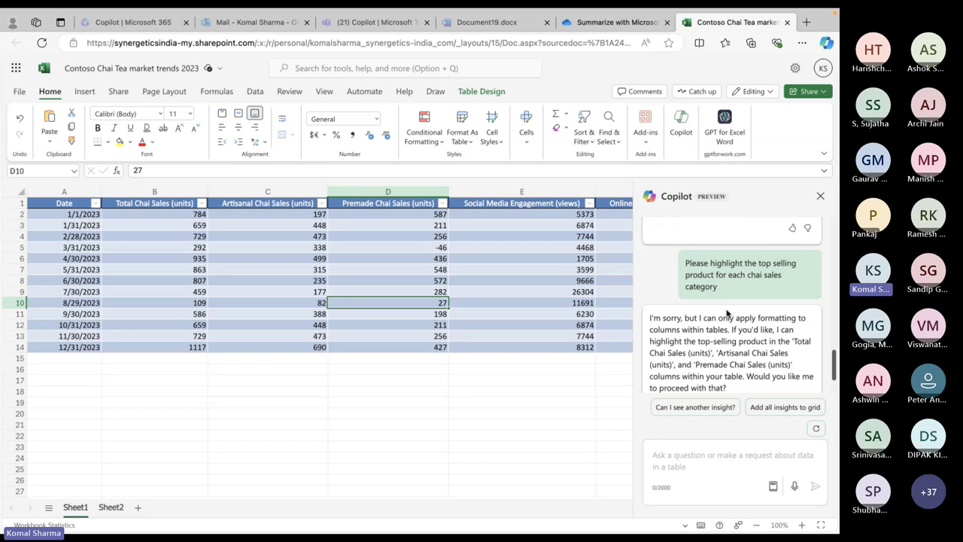
scroll(728, 319, down, 1)
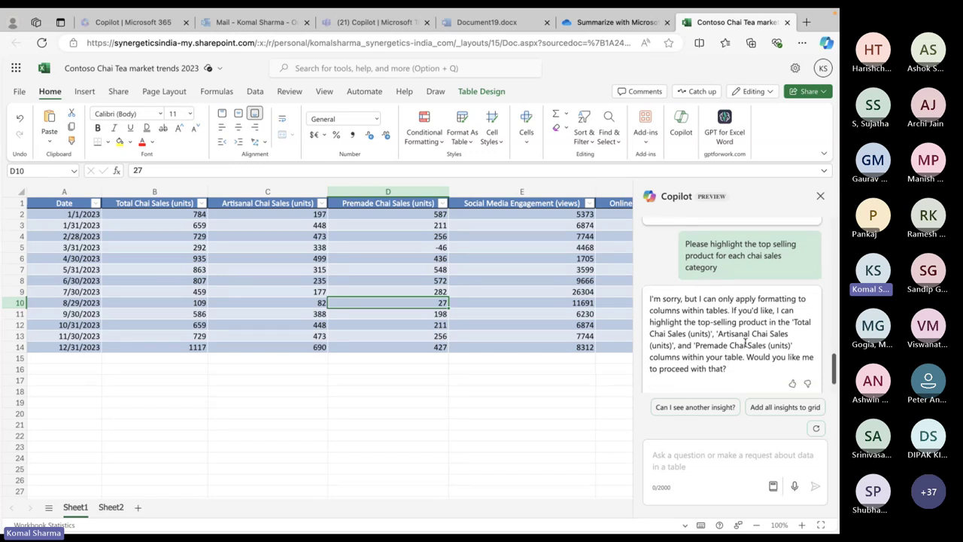
scroll(715, 325, up, 1)
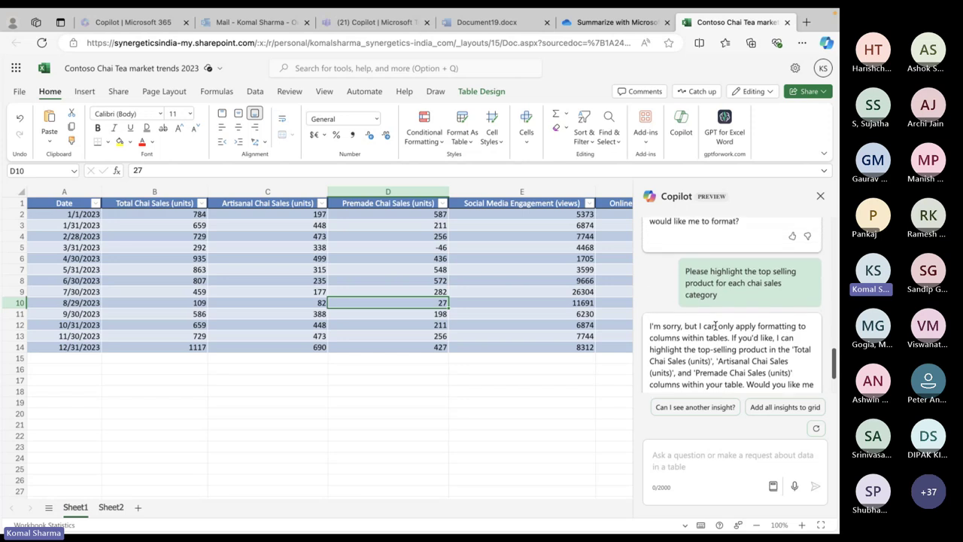
drag(719, 297, 685, 270)
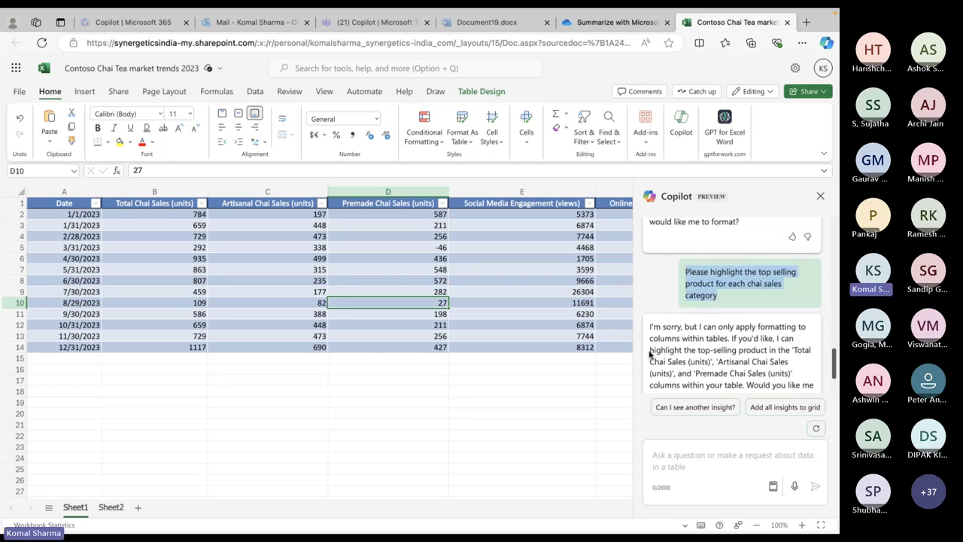
drag(650, 350, 719, 384)
Send Copilot's sentence back as a prompt targeting table1, without the Total Chai Sales (units) column
drag(734, 384, 744, 385)
key(ctrl+c)
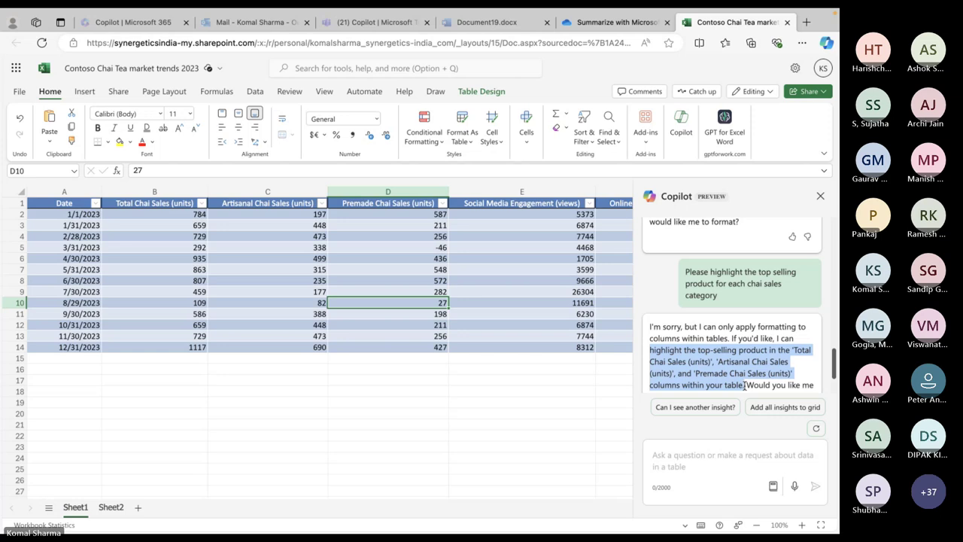
click(697, 456)
key(ctrl+v)
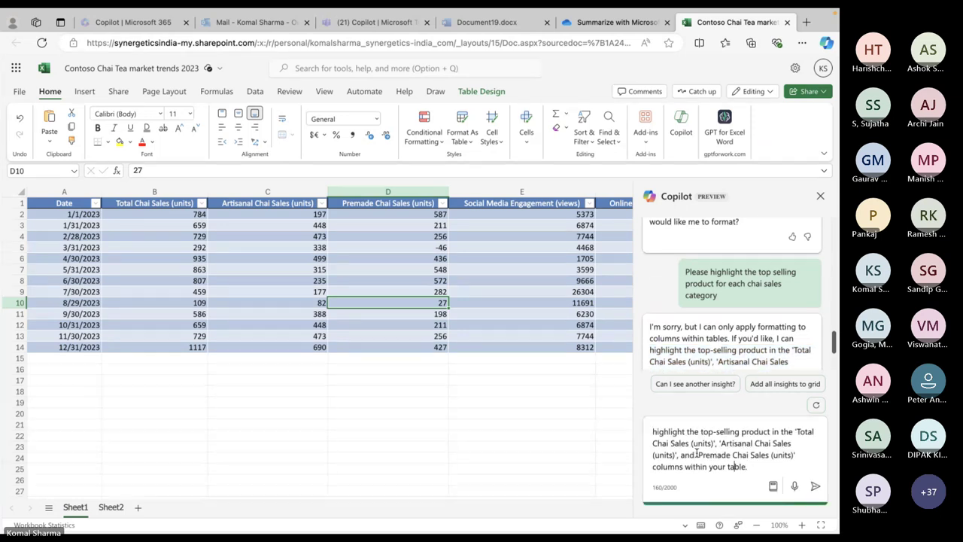
key(BackSpace)
key(BackSpace)
key(BackSpace)
key(BackSpace)
key(BackSpace)
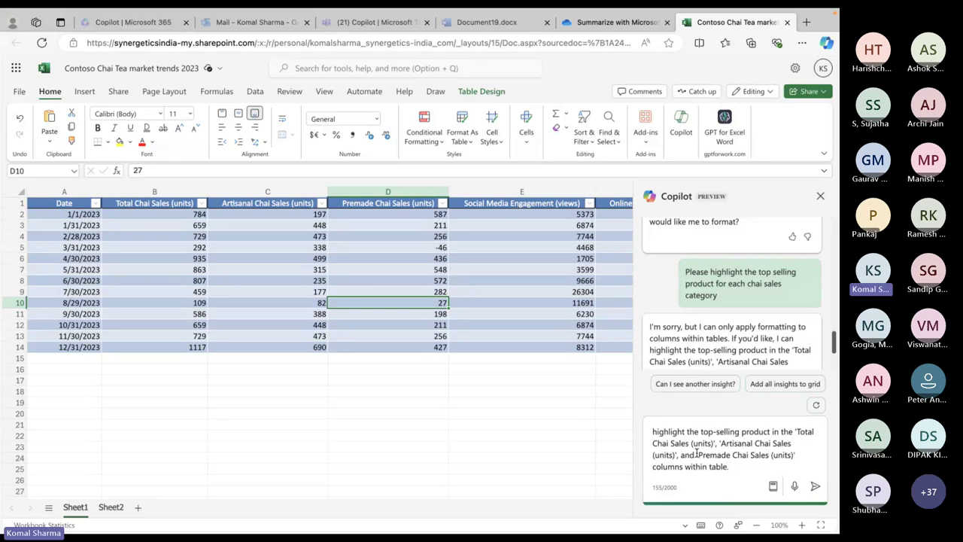
text(1)
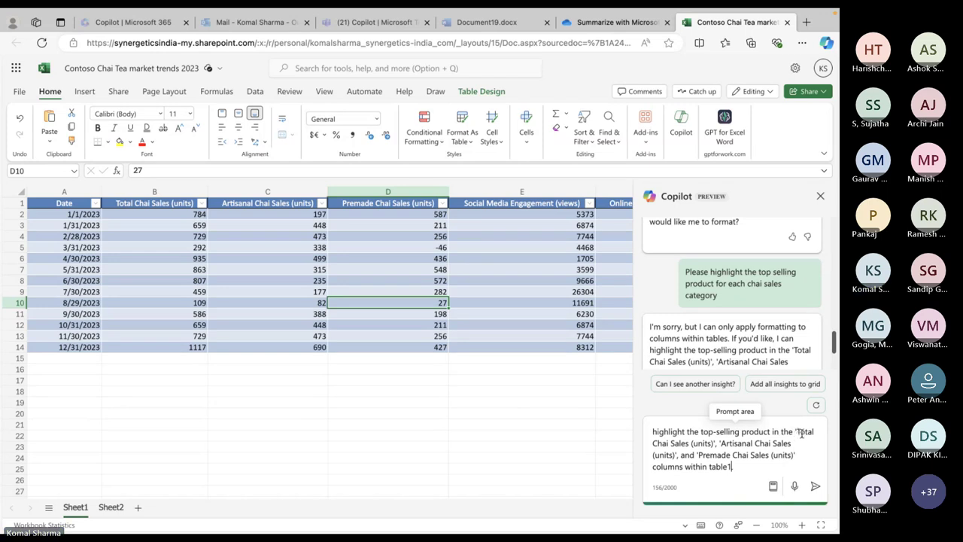
drag(795, 432, 717, 443)
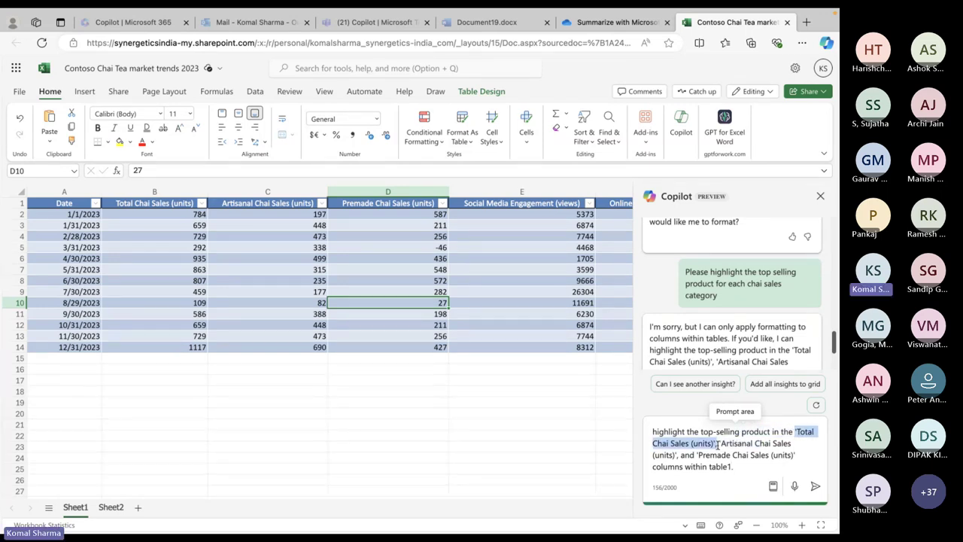
key(BackSpace)
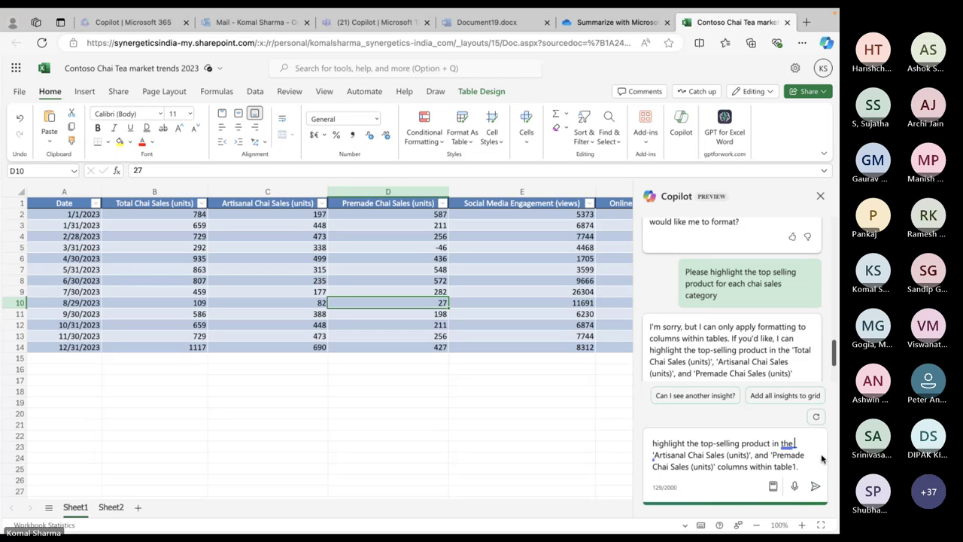
key(BackSpace)
click(814, 487)
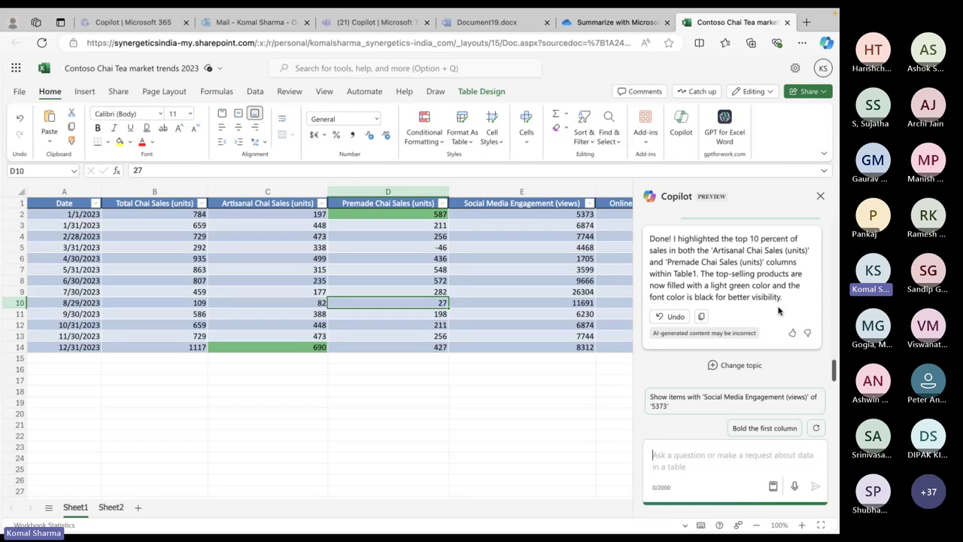
Scroll the Teams meeting chat to the newest questions, including whether the badges are official Microsoft
key(ctrl+Right)
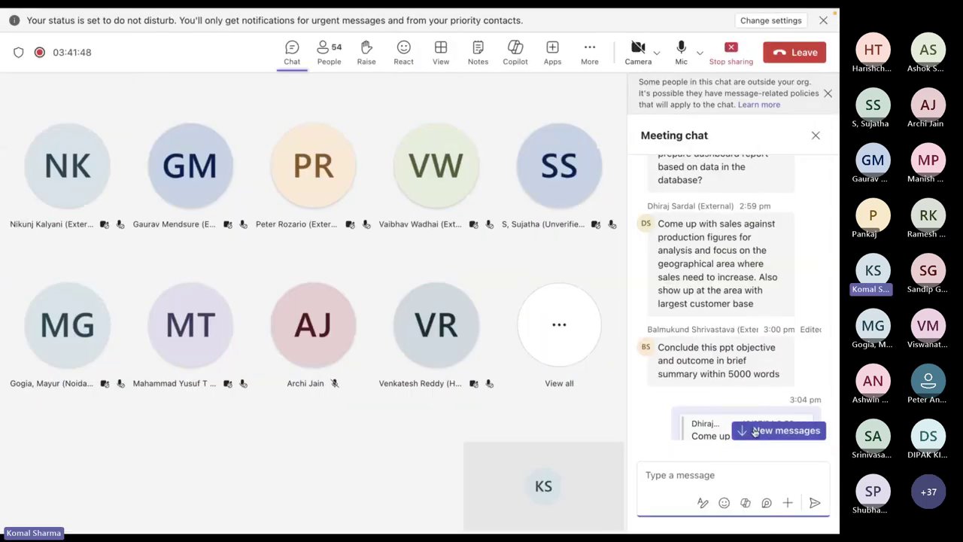
scroll(780, 422, down, 10)
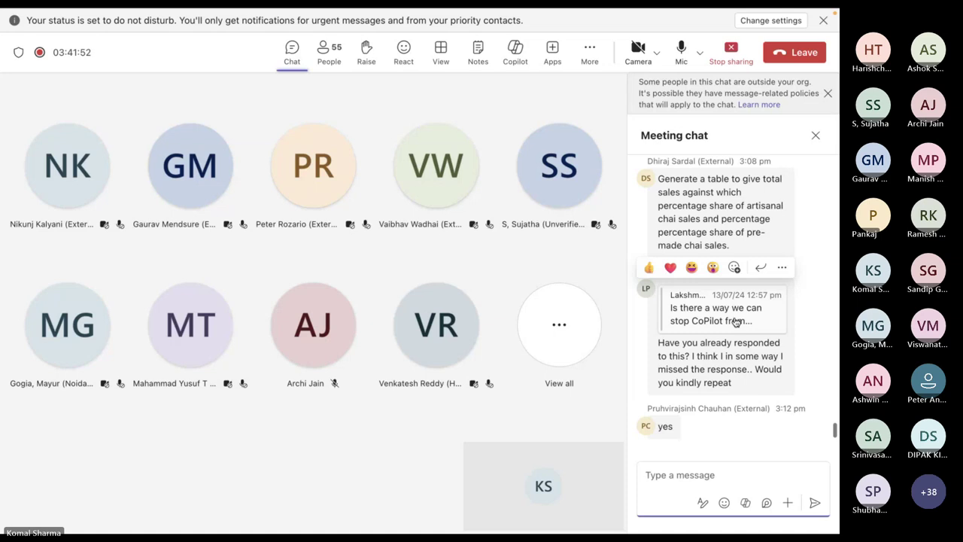
click(694, 324)
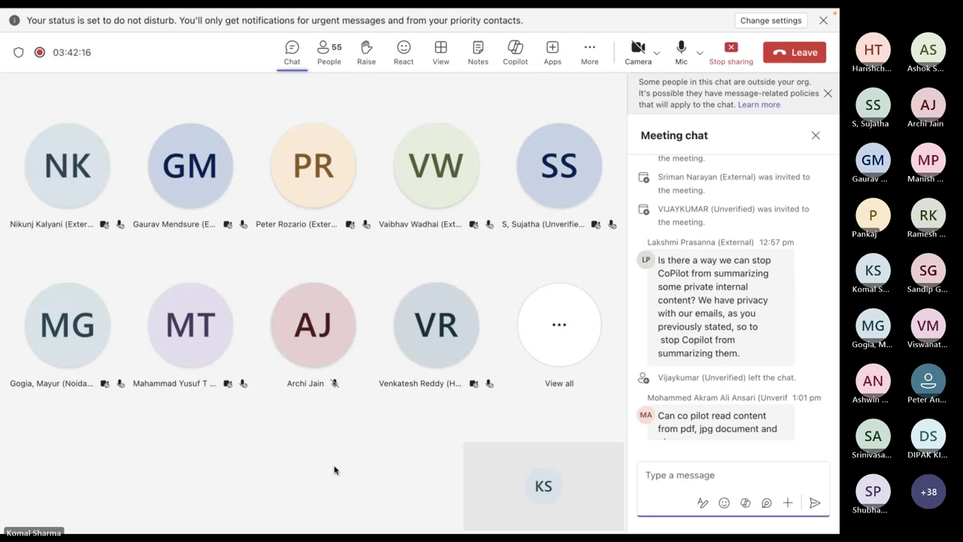
mouse_move(734, 423)
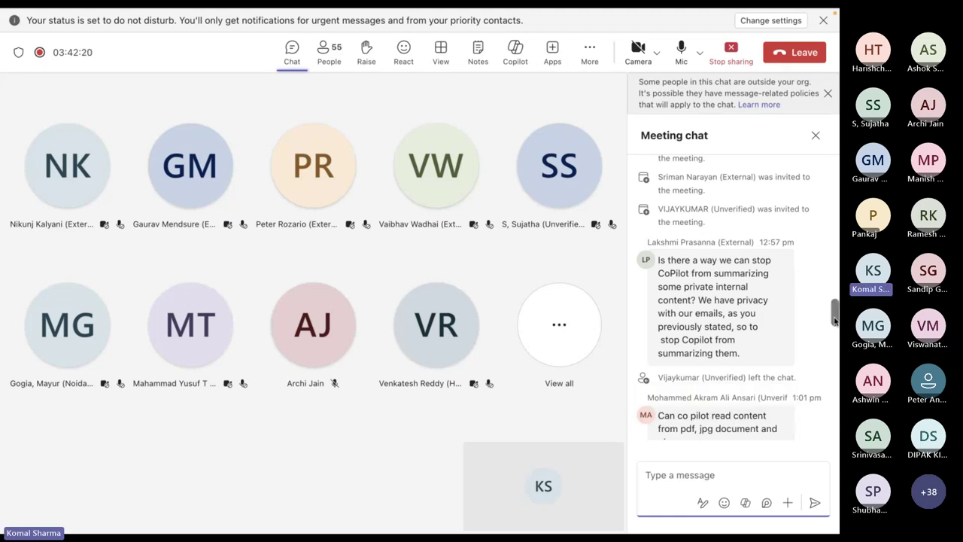
drag(833, 319, 834, 322)
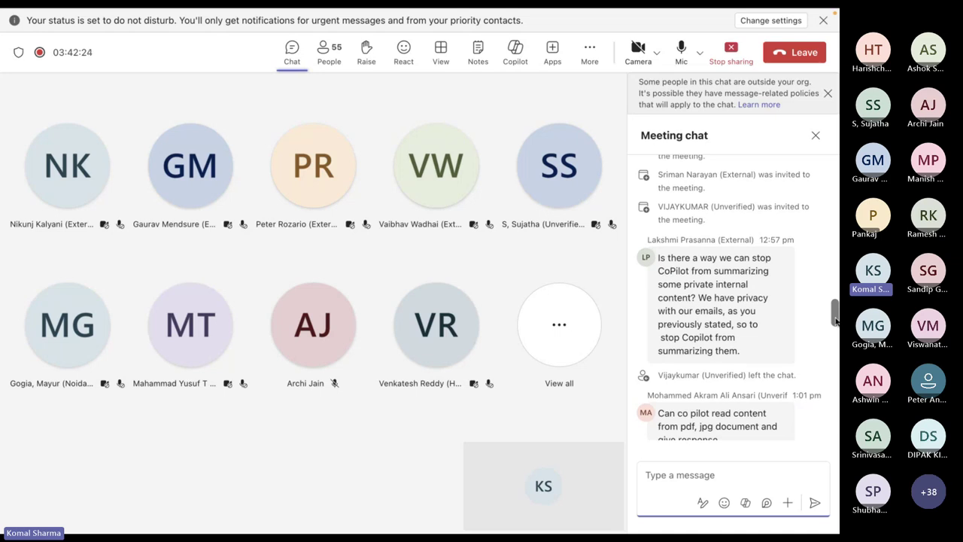
scroll(827, 435, down, 10)
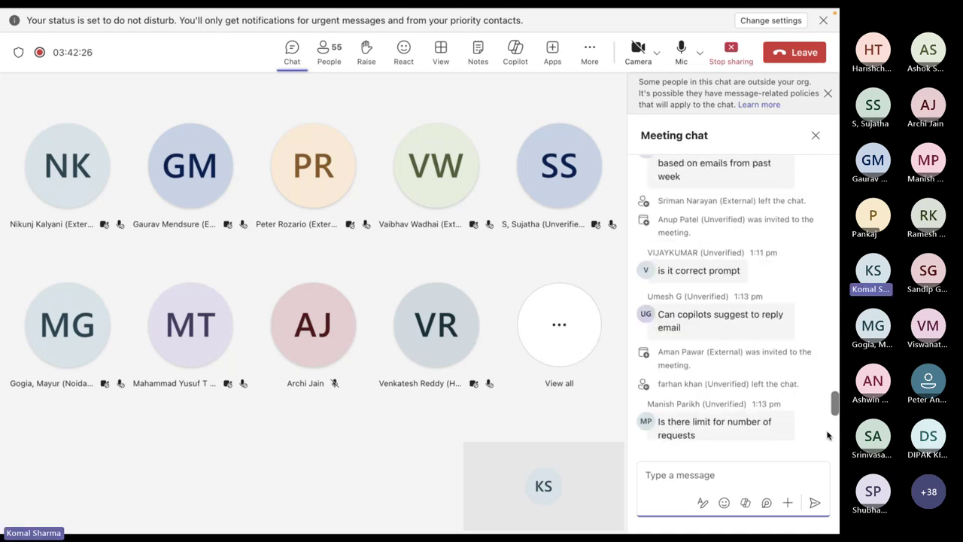
scroll(828, 435, down, 10)
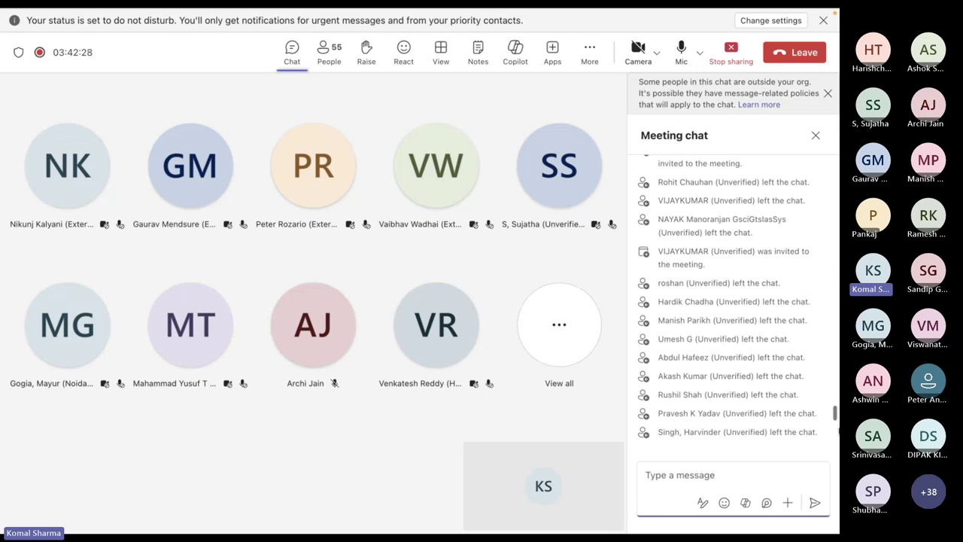
scroll(834, 358, down, 1)
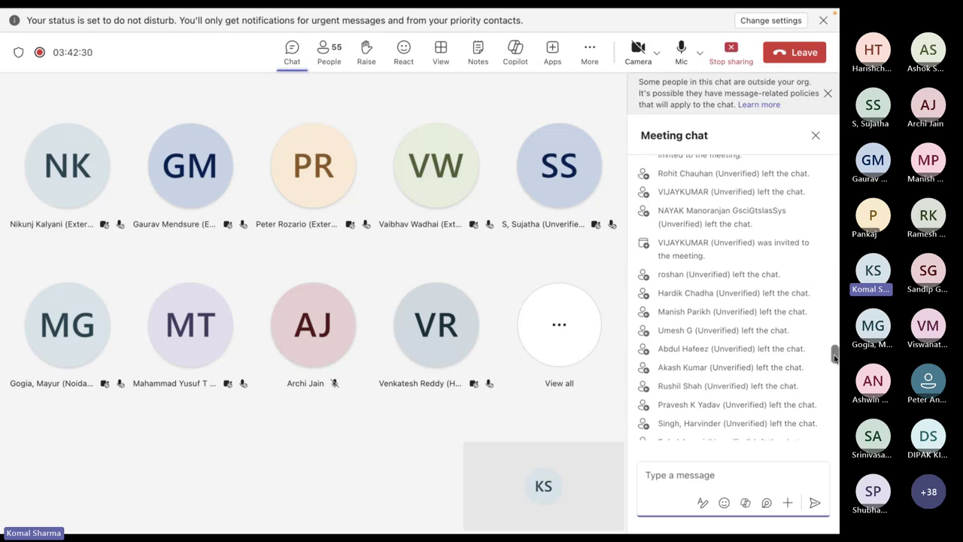
drag(834, 358, 835, 418)
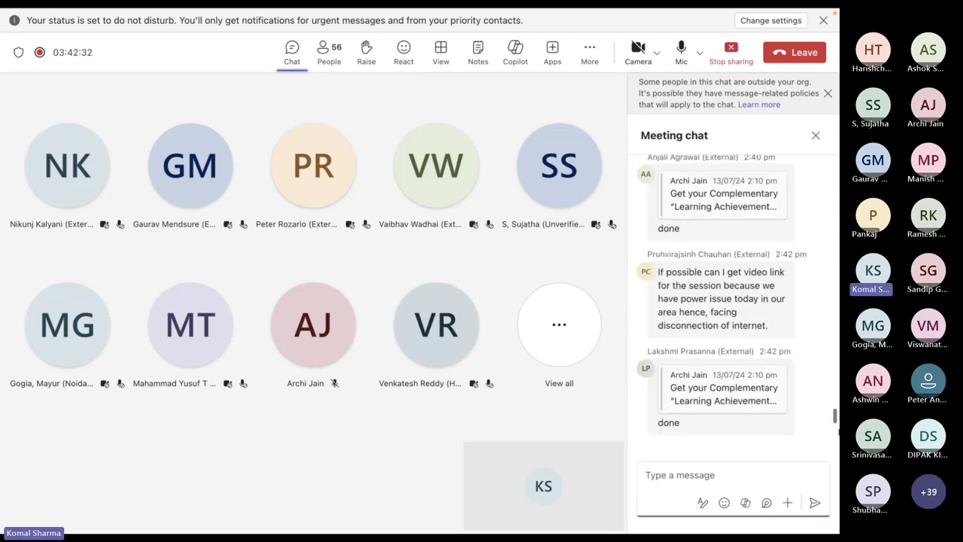
drag(835, 418, 836, 452)
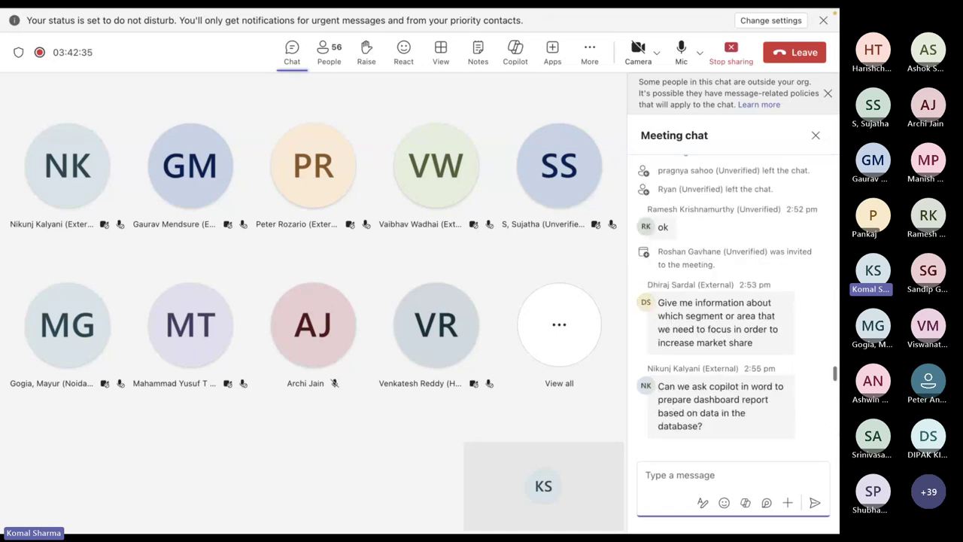
scroll(819, 444, down, 5)
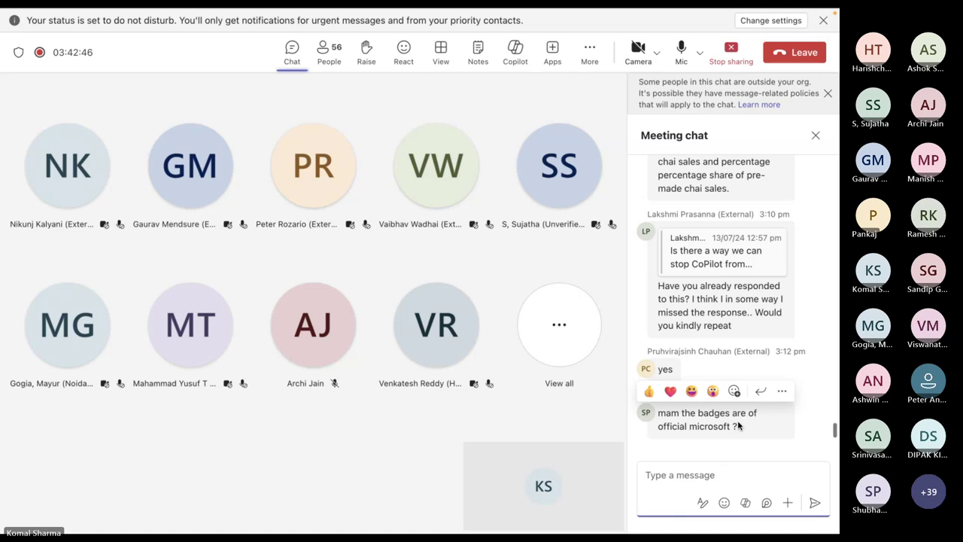
scroll(819, 382, up, 1)
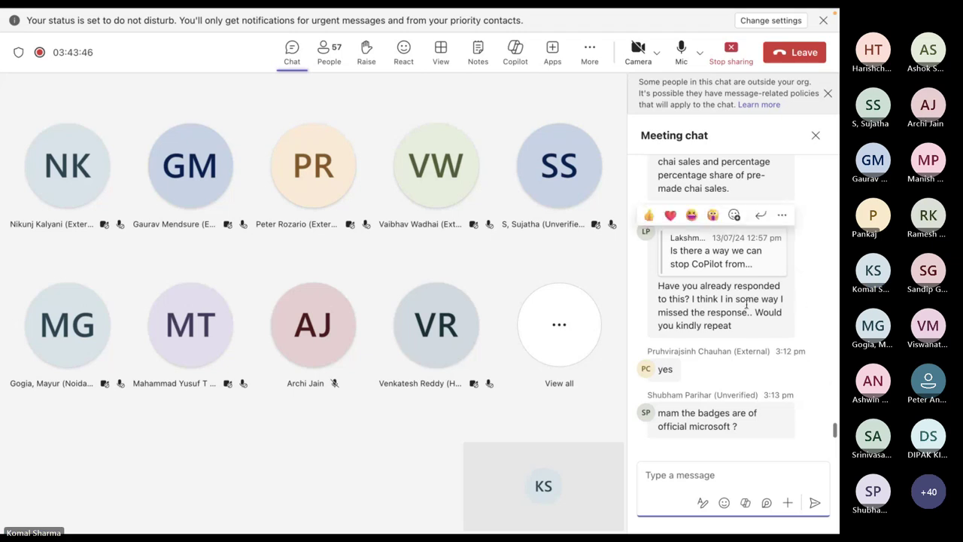
scroll(755, 351, up, 1)
scroll(756, 351, down, 1)
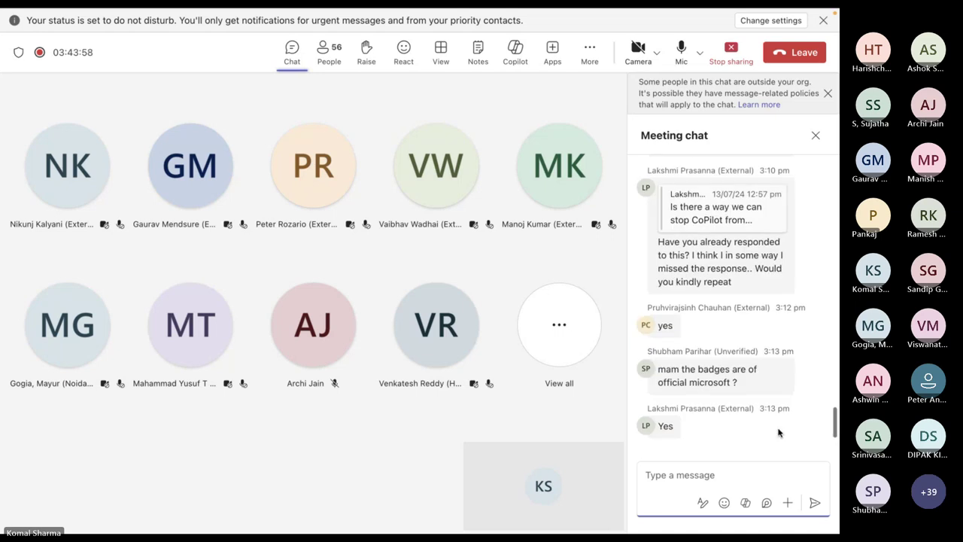
Go back to the Edge window showing the Contoso Chai Tea workbook and Copilot pane
key(ctrl+Up)
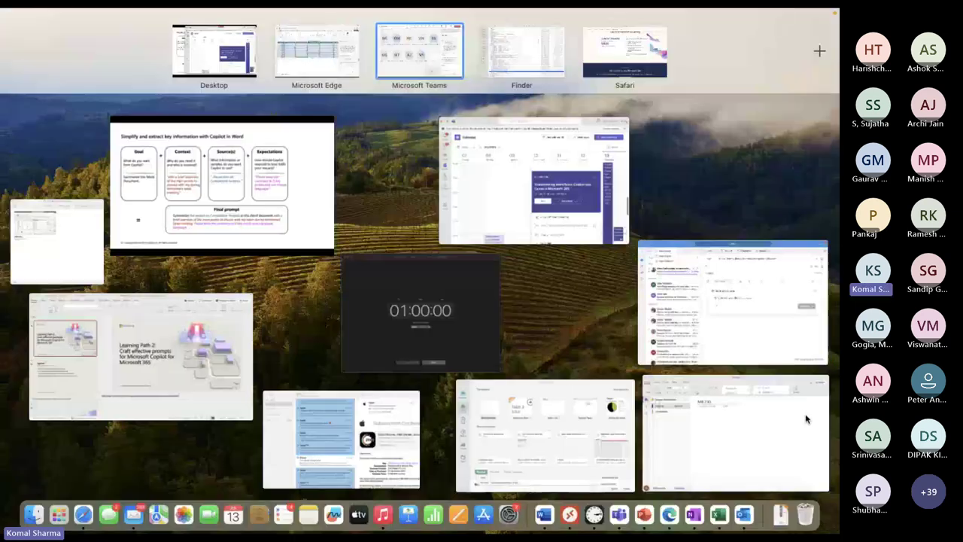
click(345, 45)
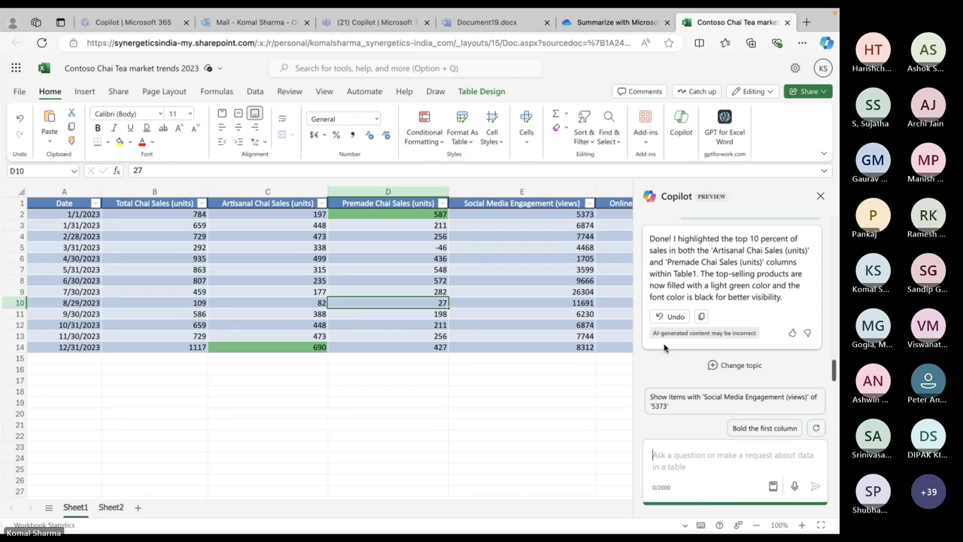
Ask Copilot to 'Show total sales for Artisanal Chai Sales (units)' and get the 4763 total
click(706, 461)
text(Show )
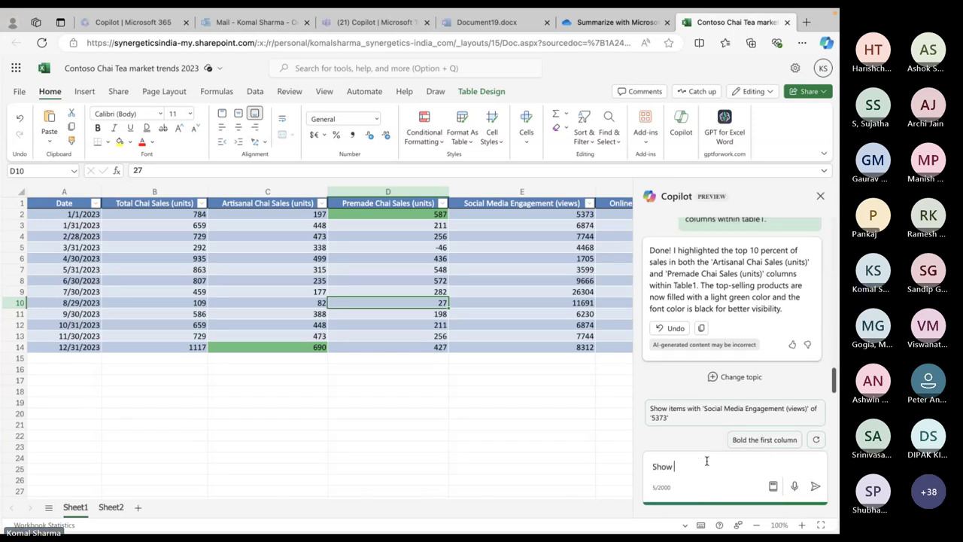
text(total sa)
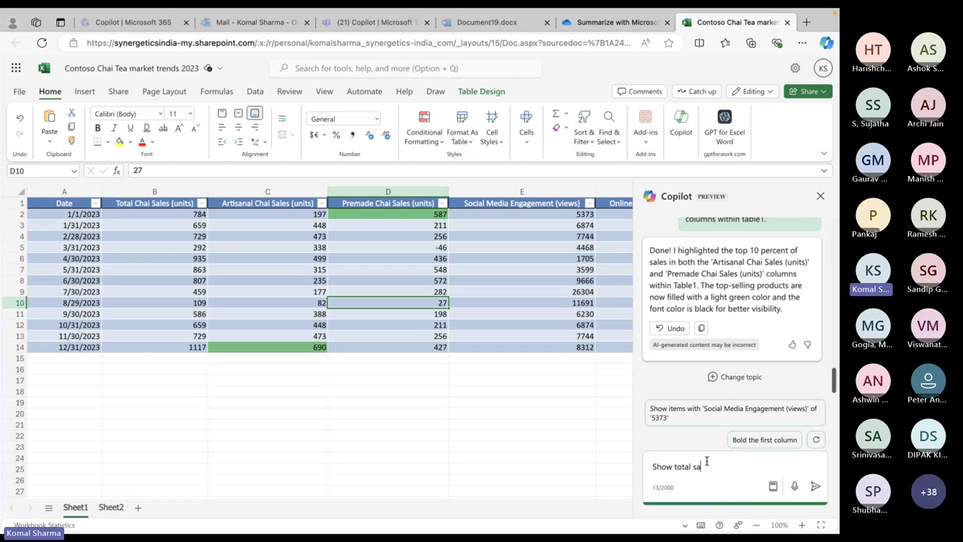
text(les )
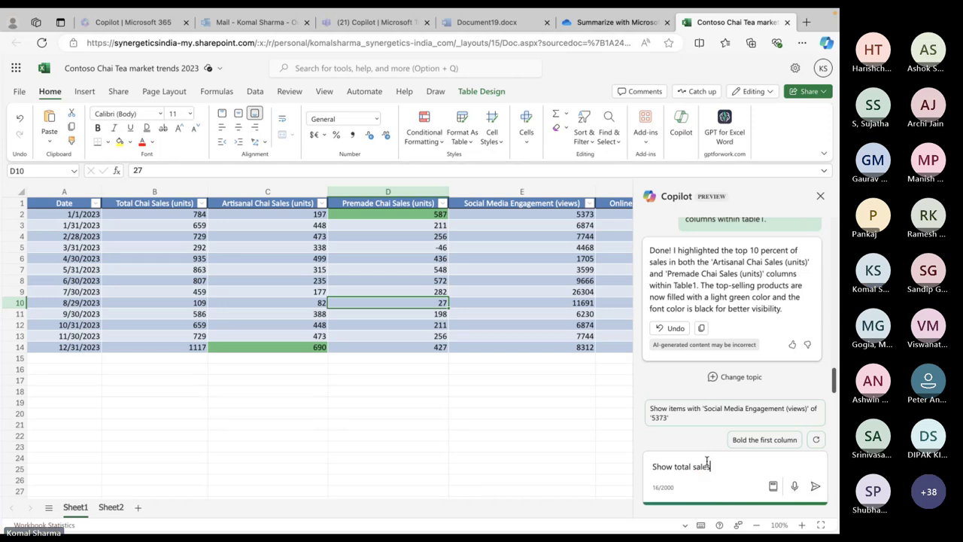
text(for)
drag(710, 261, 807, 264)
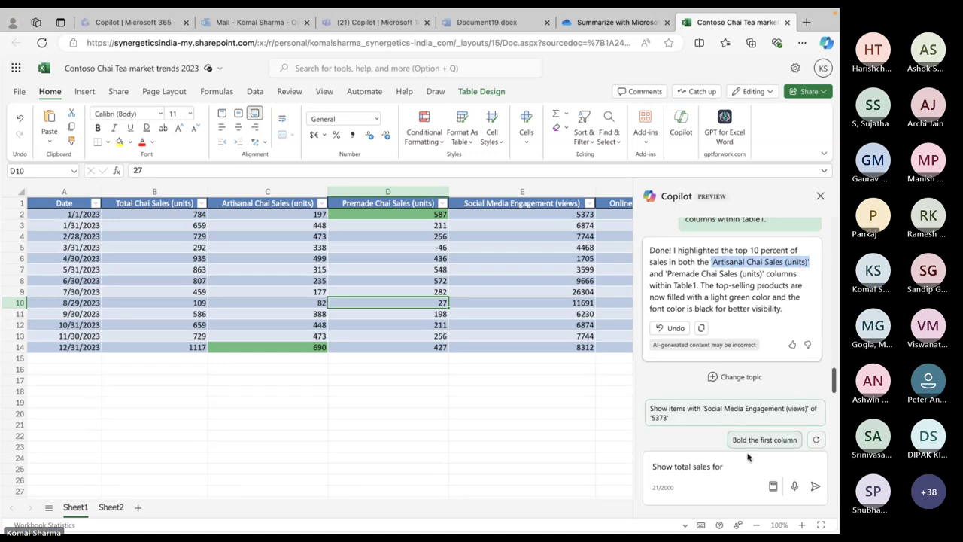
click(738, 462)
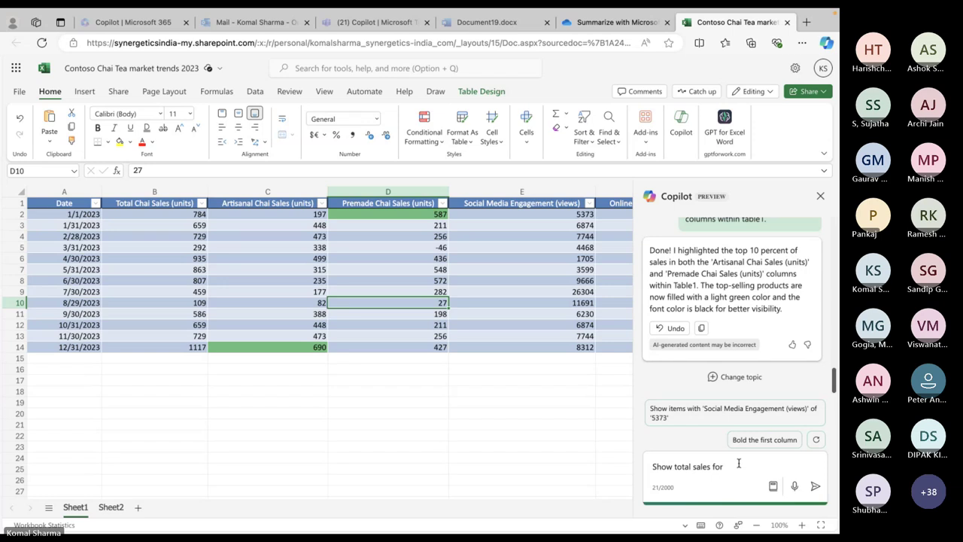
text('Artisanal Chai Sales (units)')
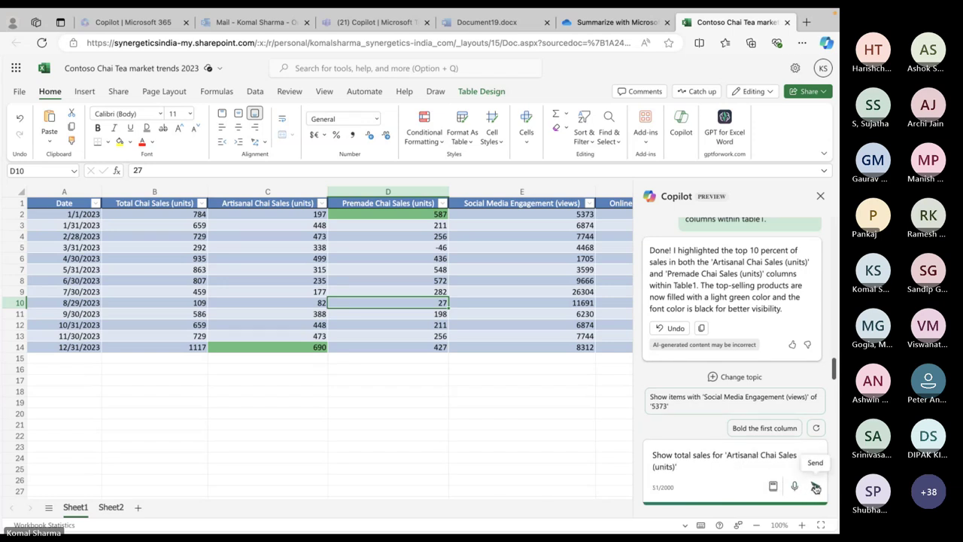
click(816, 488)
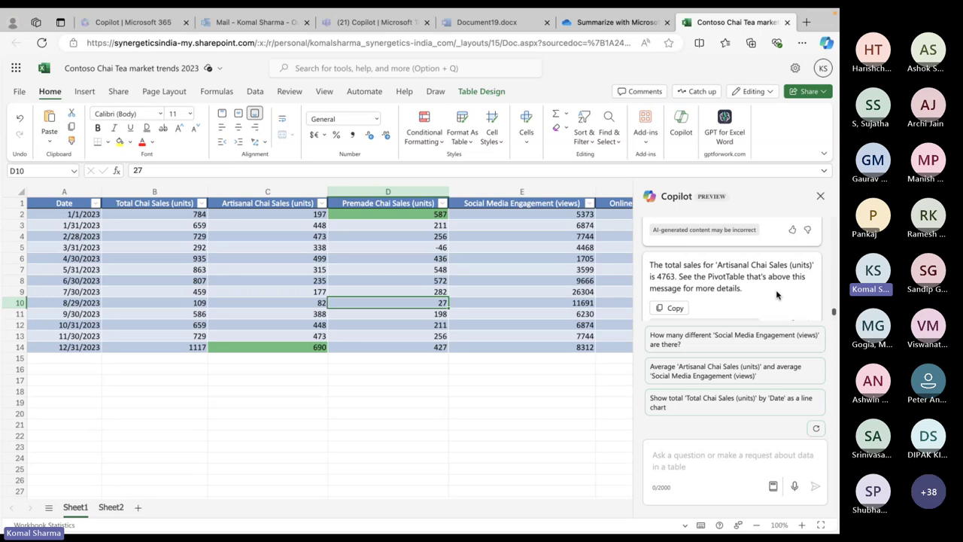
scroll(777, 295, up, 2)
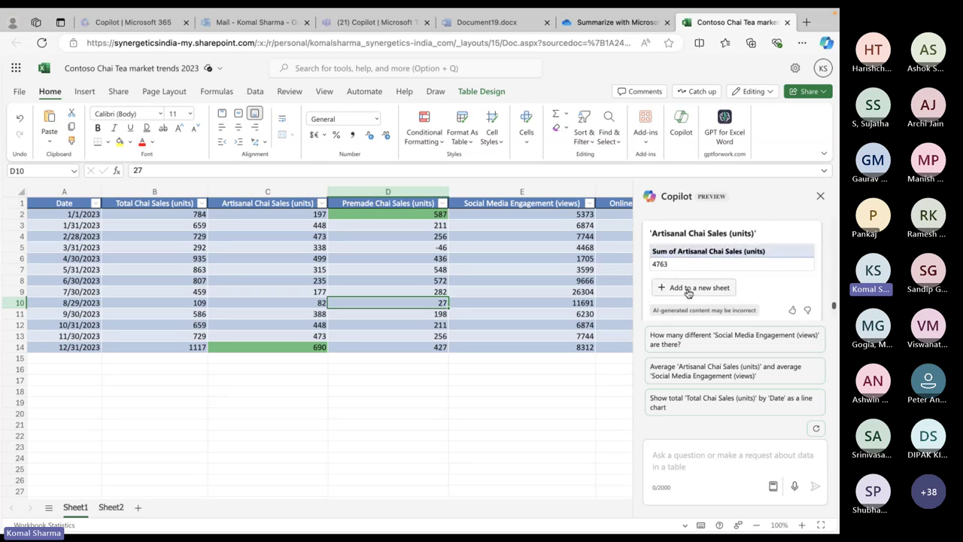
Add the 4763 total PivotTable to a new Sheet3 and select it
click(688, 289)
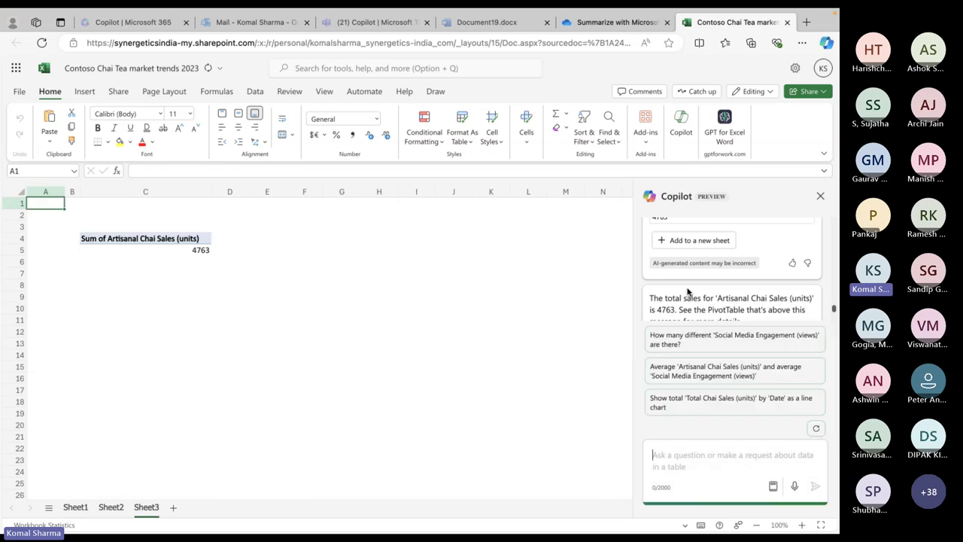
click(182, 238)
click(180, 254)
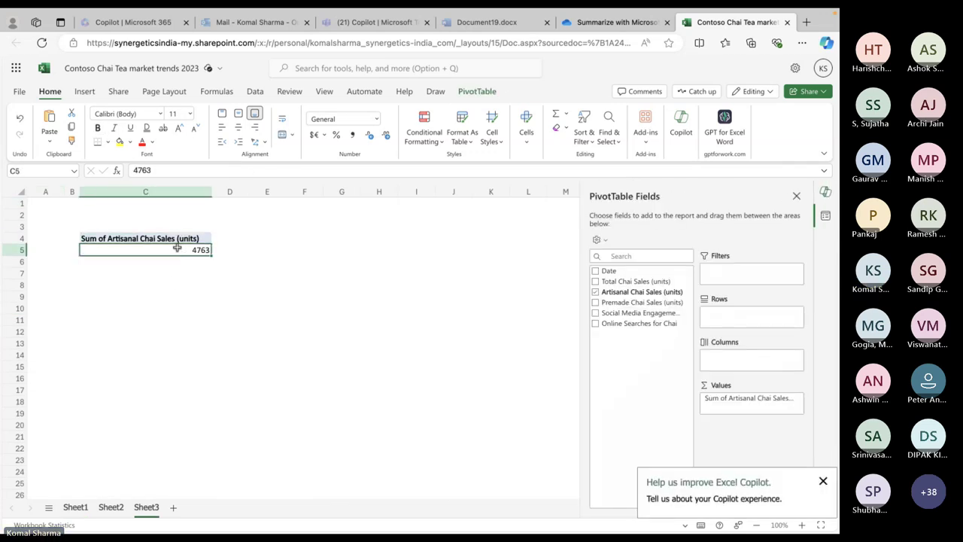
click(164, 237)
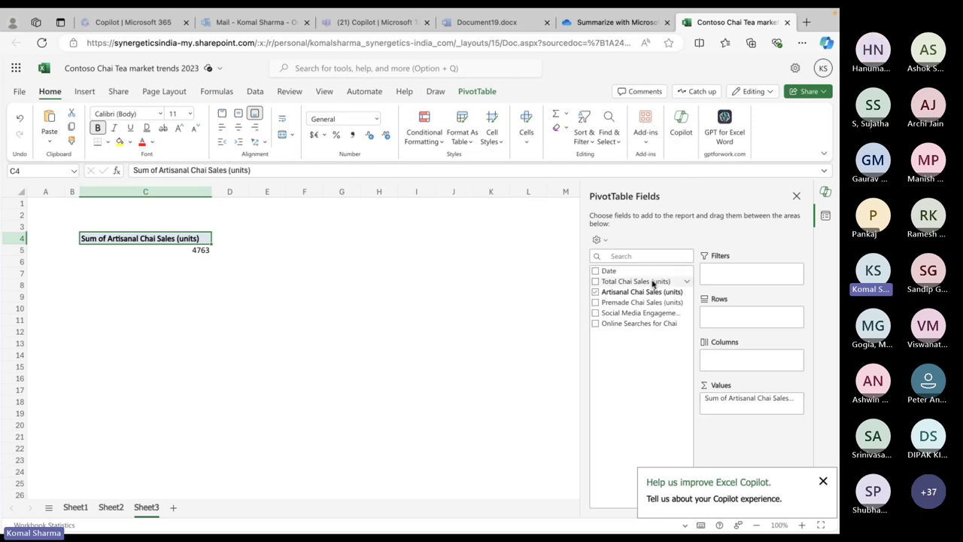
Add Premade Chai, Social Media Engagement, Online Searches and Total Chai Sales fields, then remove them all
click(595, 303)
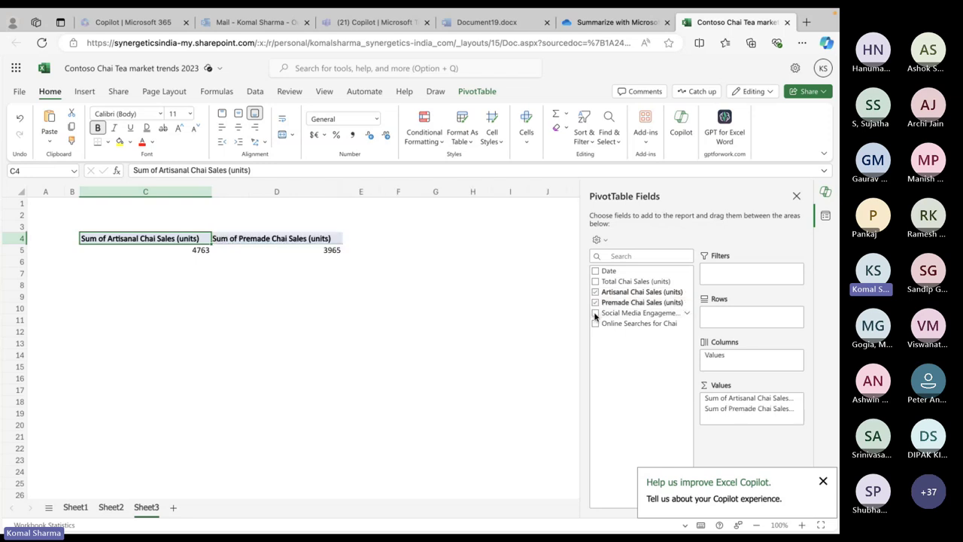
click(595, 313)
click(596, 323)
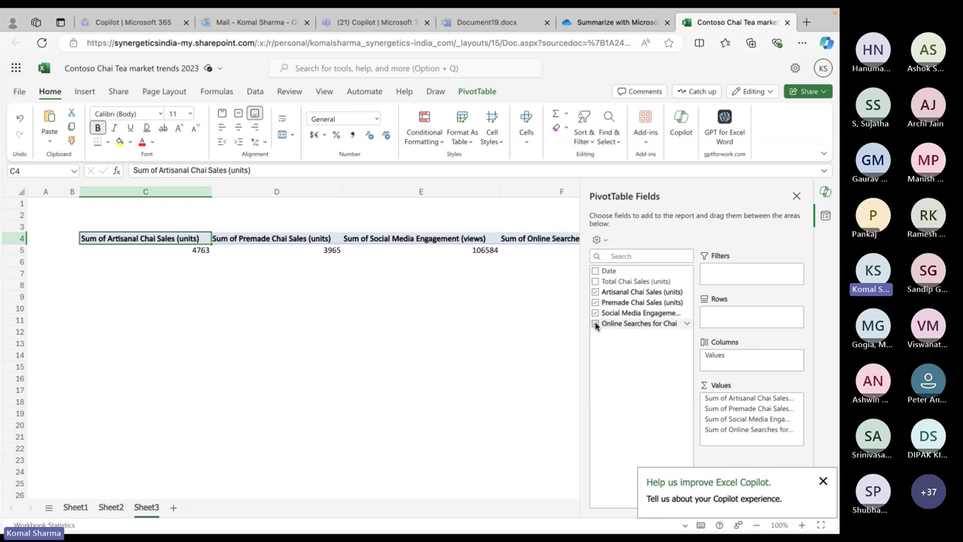
click(594, 281)
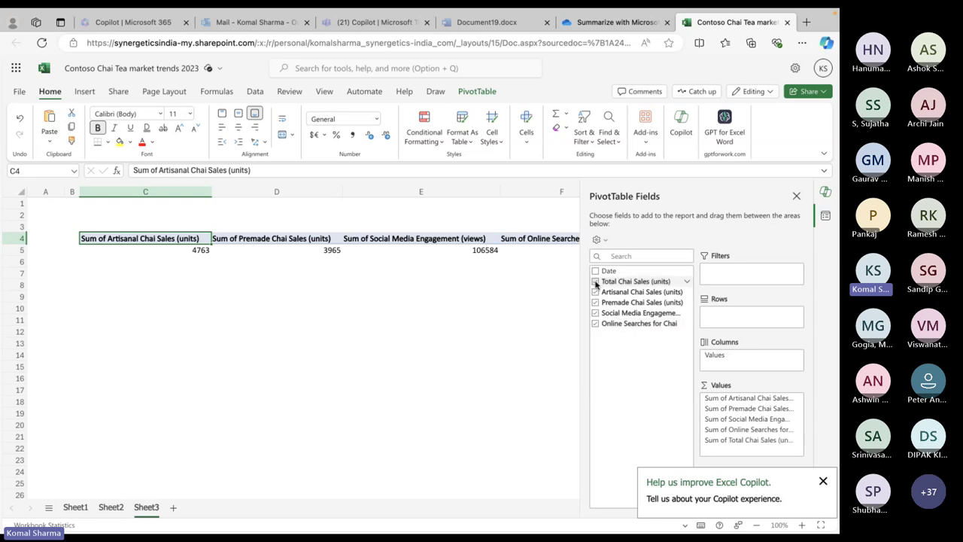
click(595, 281)
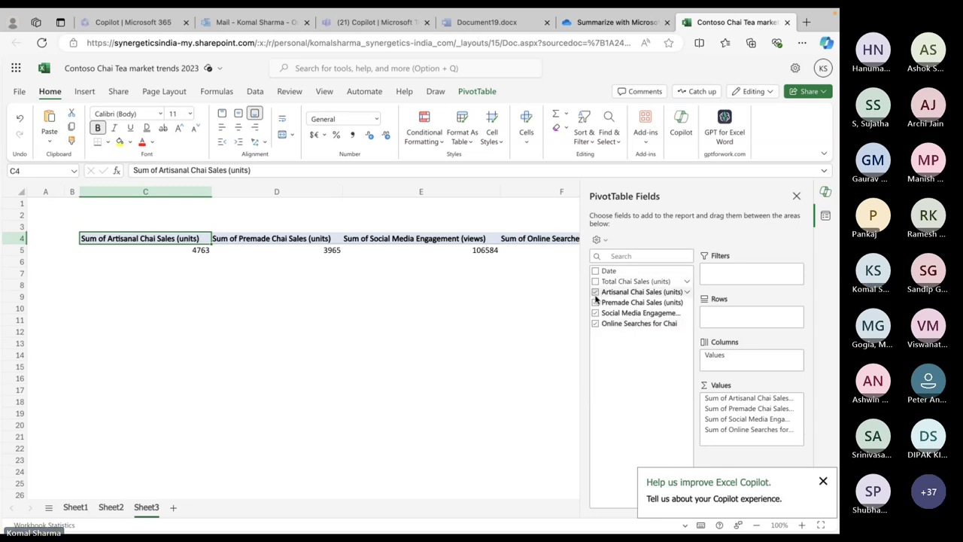
click(595, 302)
click(595, 313)
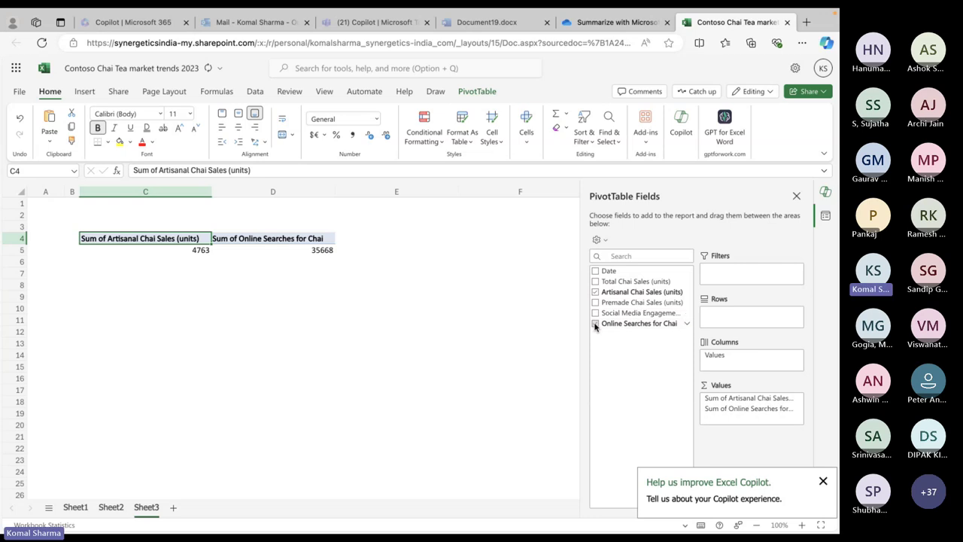
click(595, 323)
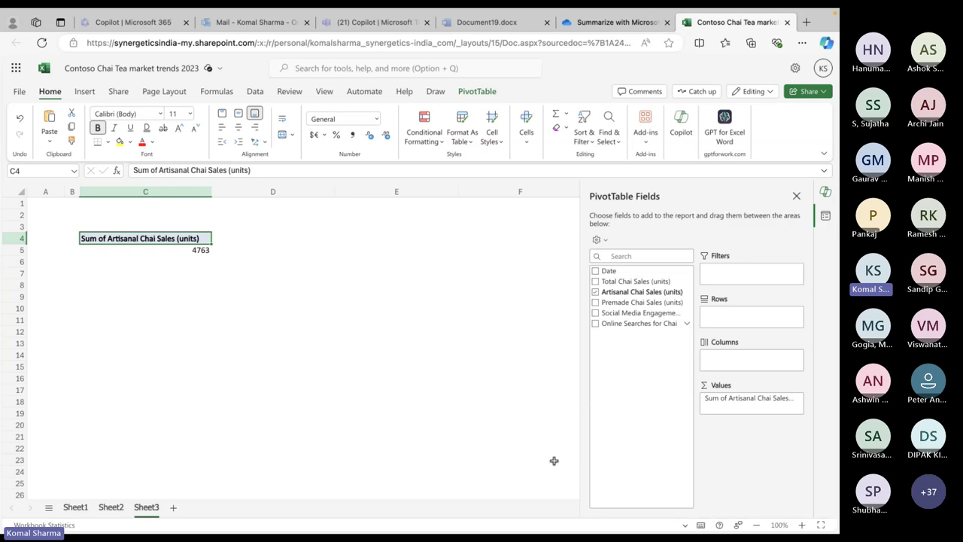
Back on Sheet1, ask Copilot how many distinct Social Media Engagement values exist, then switch to Teams
click(75, 506)
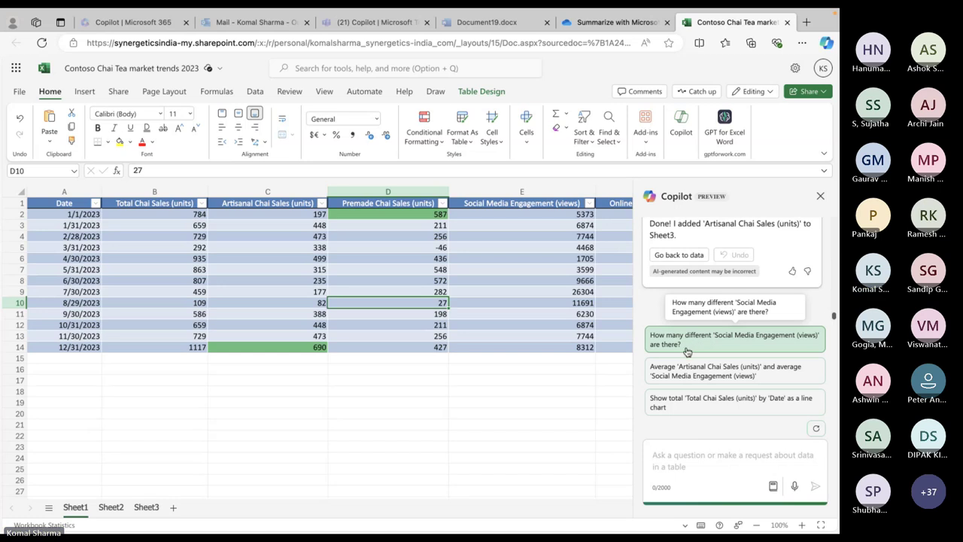
click(738, 349)
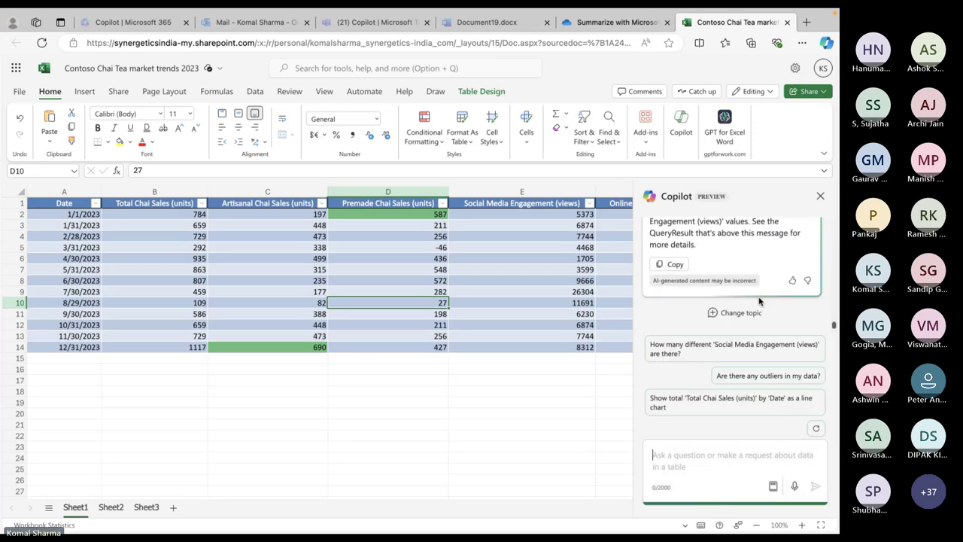
click(733, 348)
scroll(577, 308, right, 4)
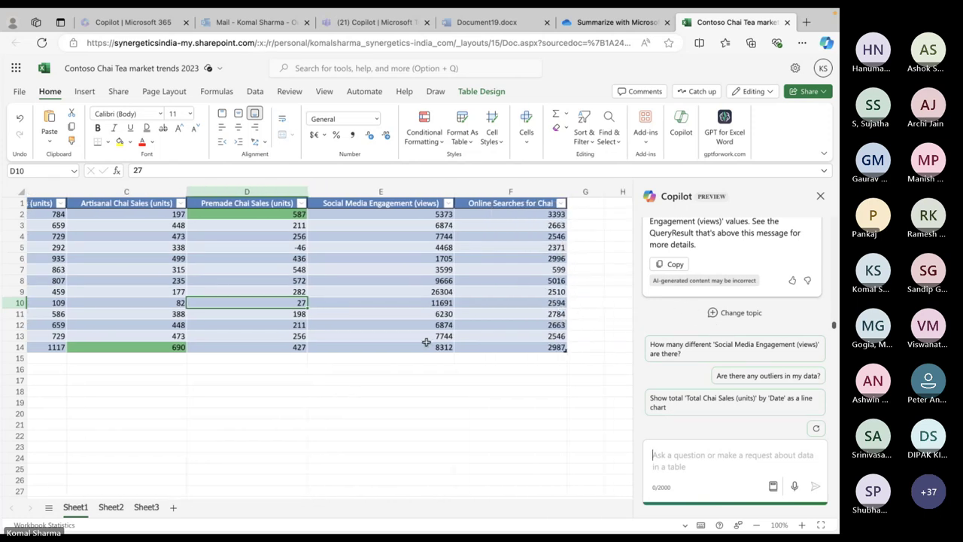
key(super+Tab)
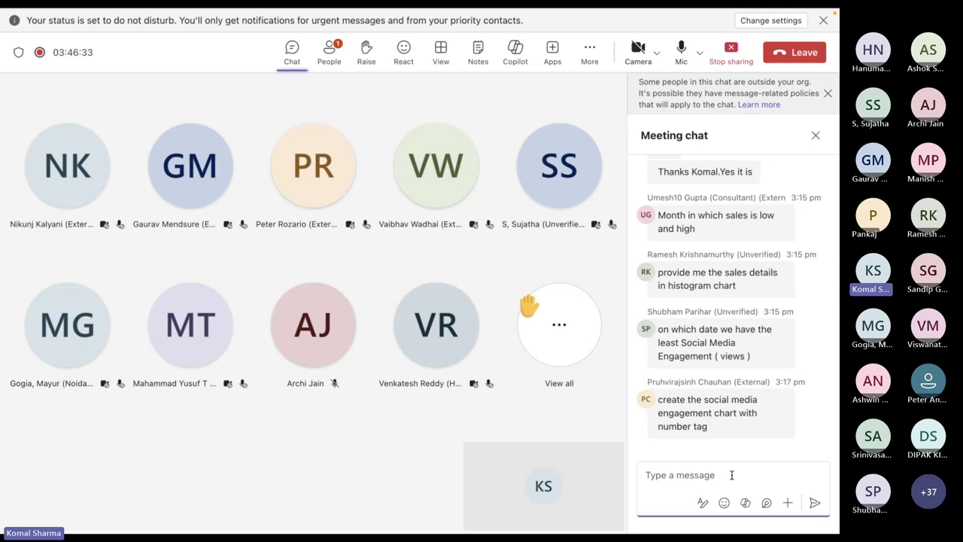
Select the attendee's chat question about which date had the least Social Media Engagement
mouse_move(727, 427)
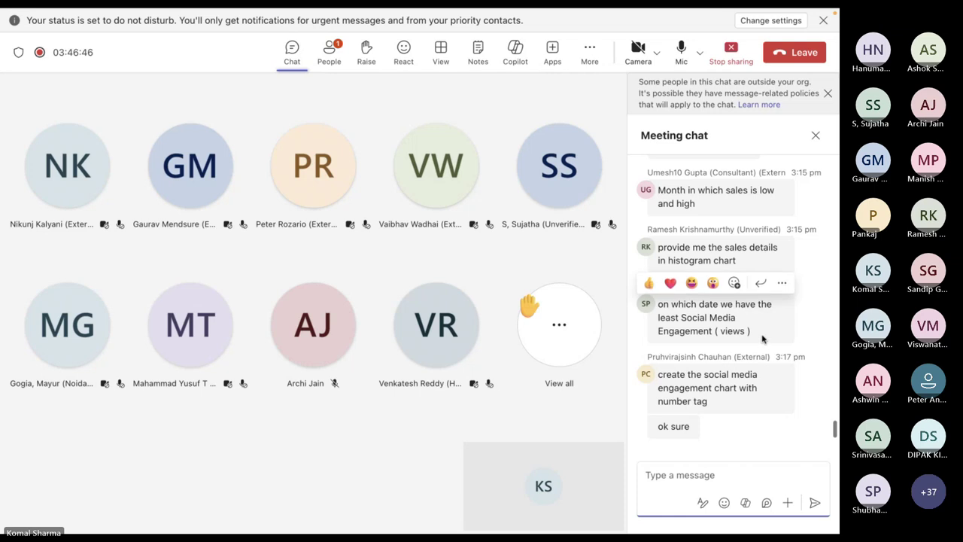
drag(746, 333, 659, 306)
key(ctrl+c)
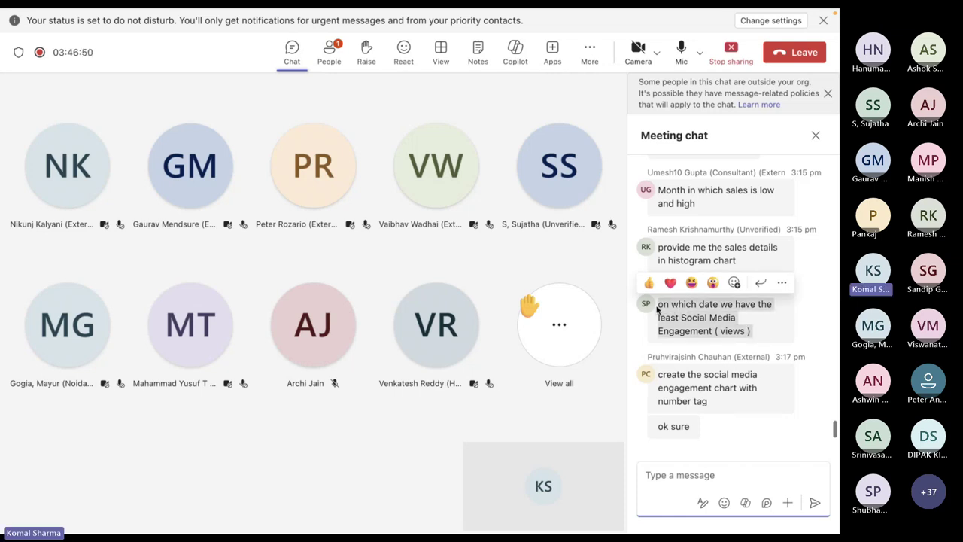
Paste the least-engagement question into Copilot, retype the word 'date', and send it
key(super+Tab)
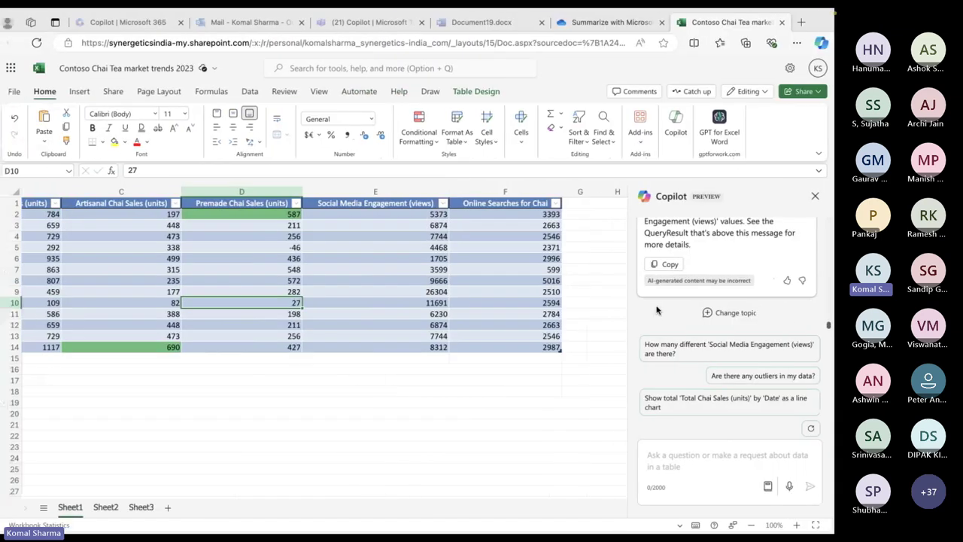
key(ctrl+v)
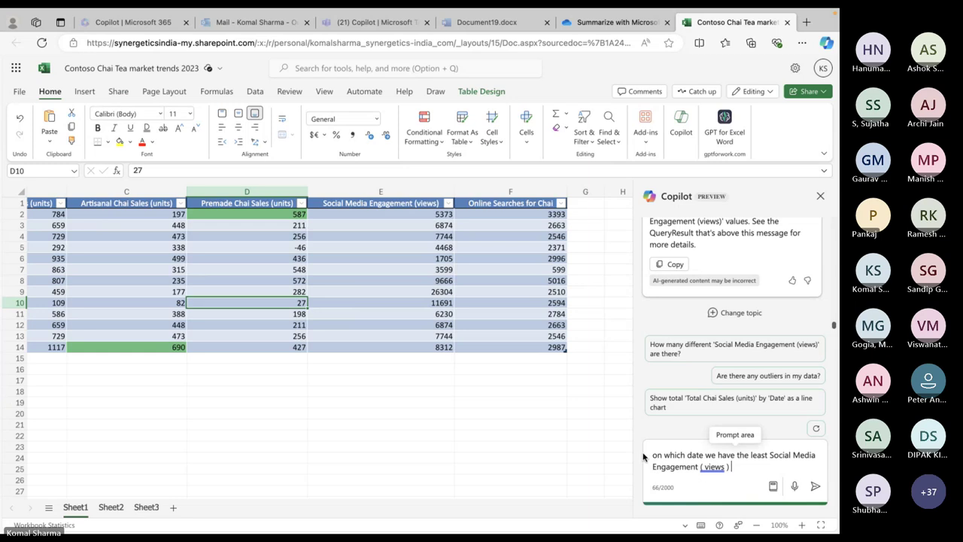
click(704, 457)
key(BackSpace)
key(BackSpace)
key(BackSpace)
key(BackSpace)
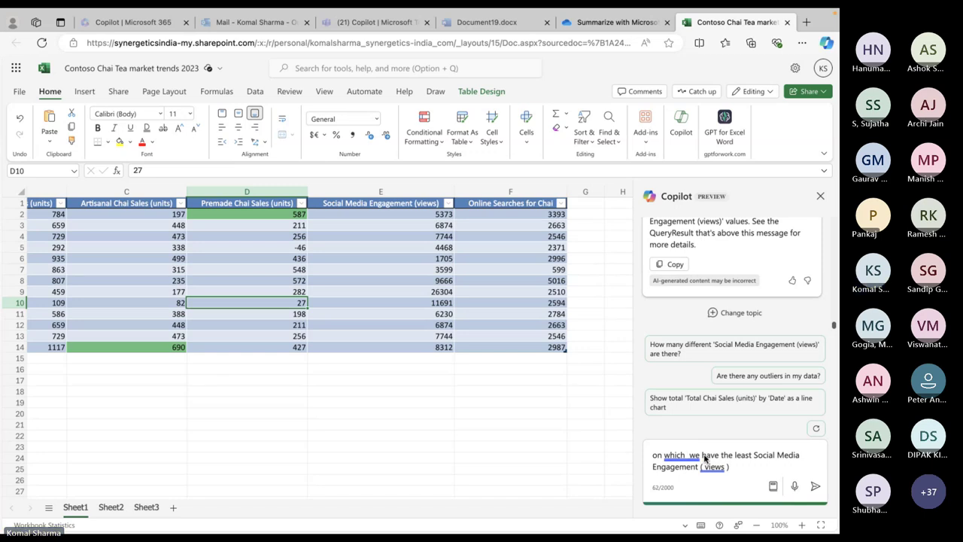
text(d)
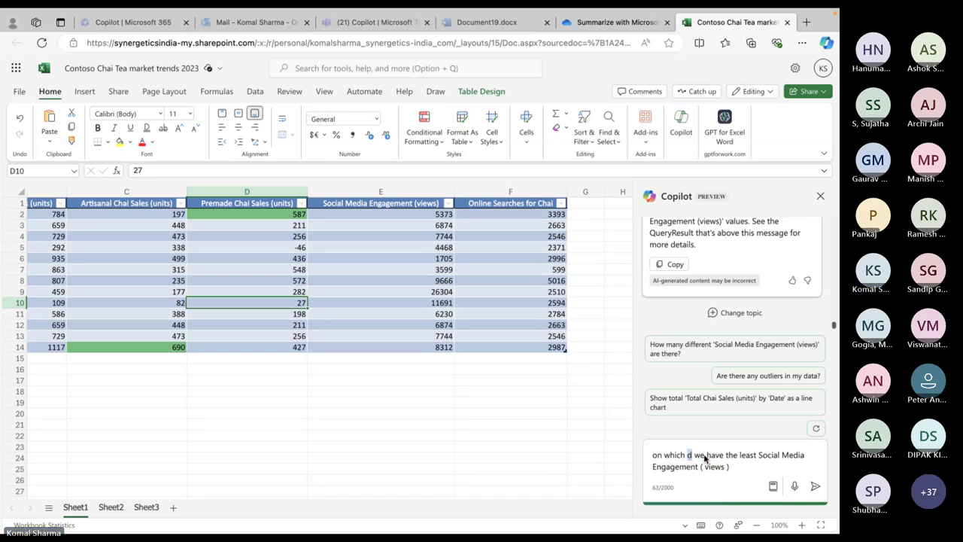
text(ate)
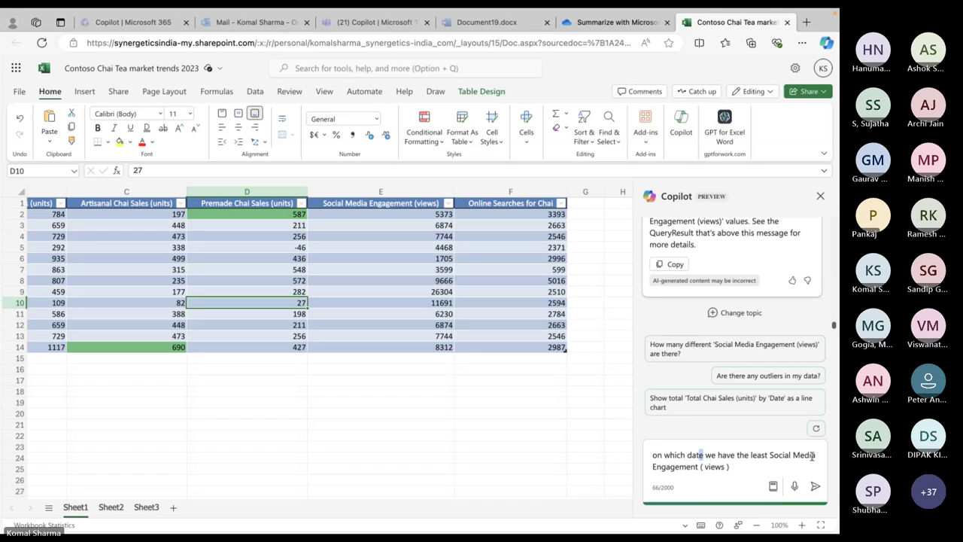
click(815, 486)
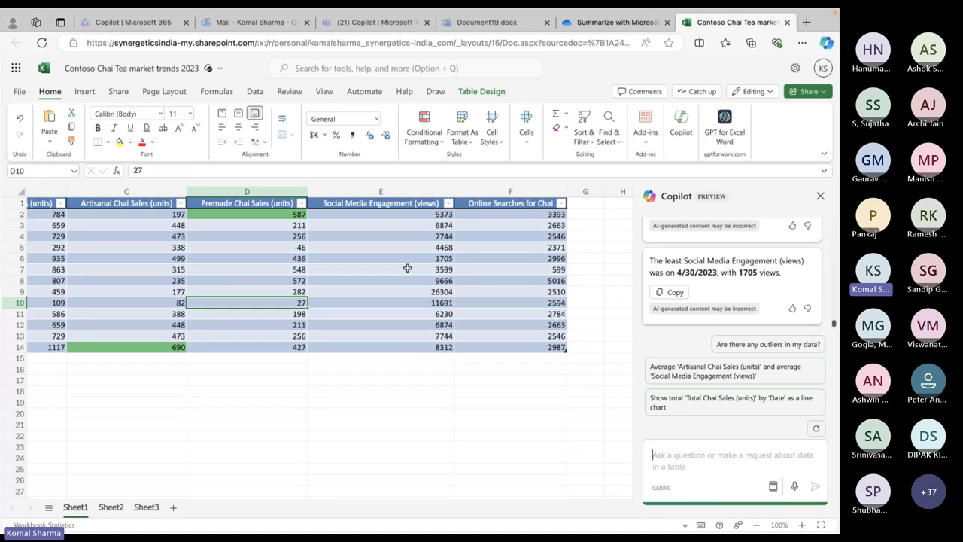
Select the 4/30/2023 row and the 7744 value in E13, then switch to Teams
scroll(407, 267, left, 3)
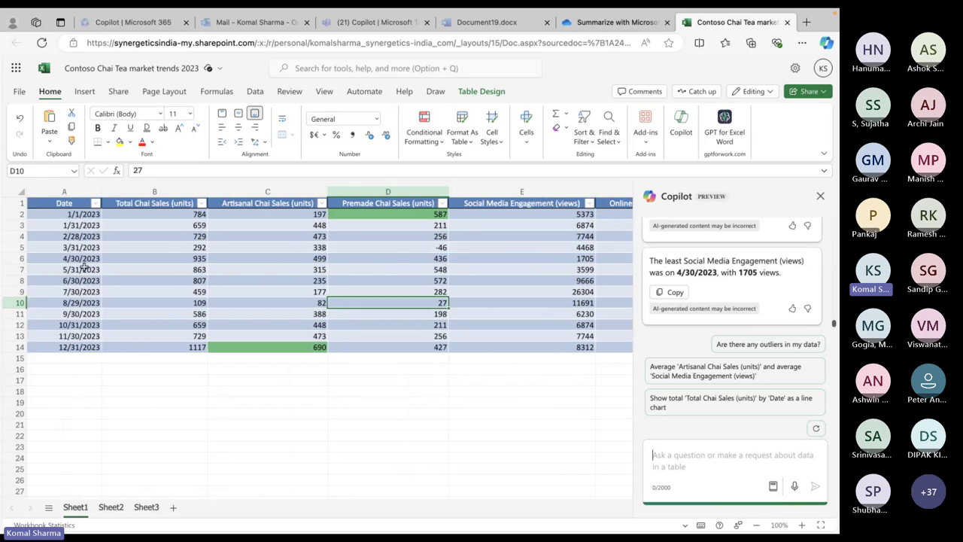
click(13, 258)
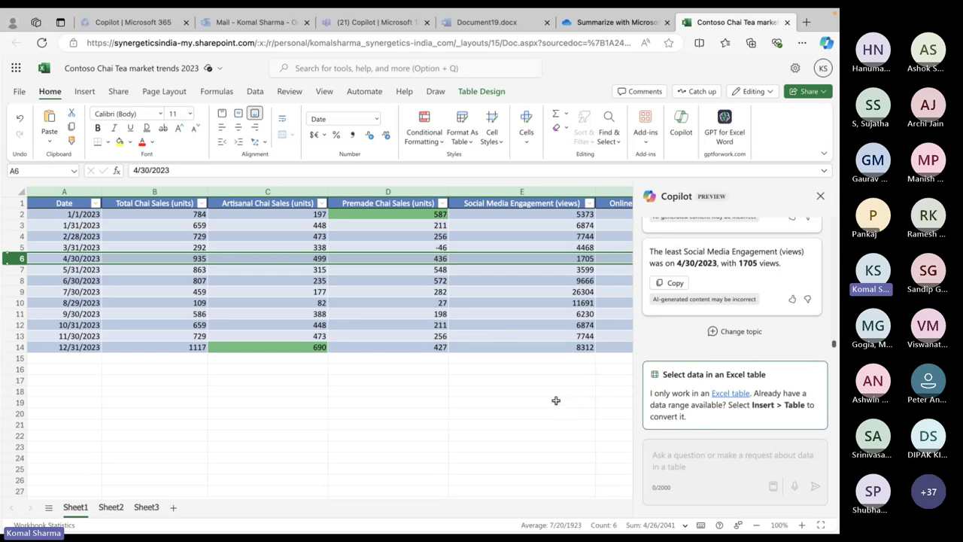
click(534, 337)
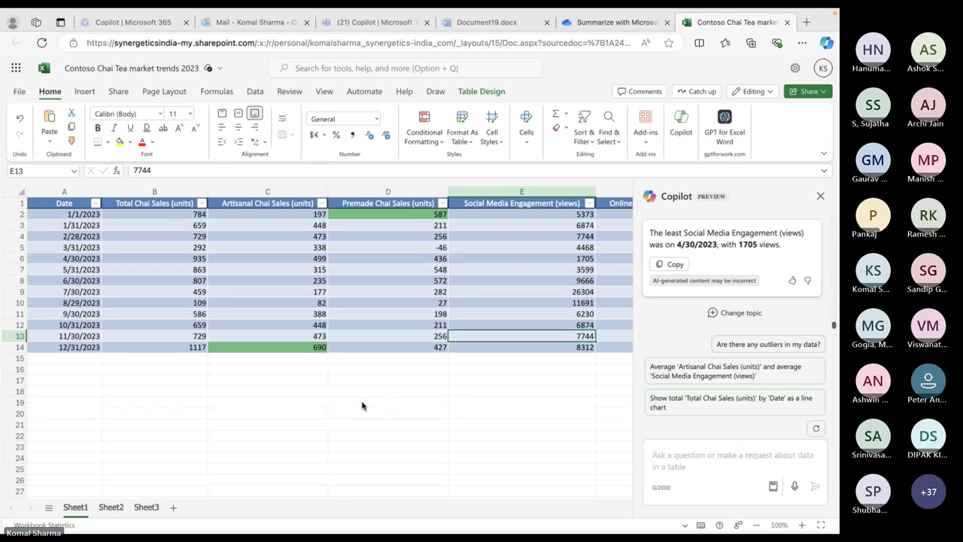
key(alt+Tab)
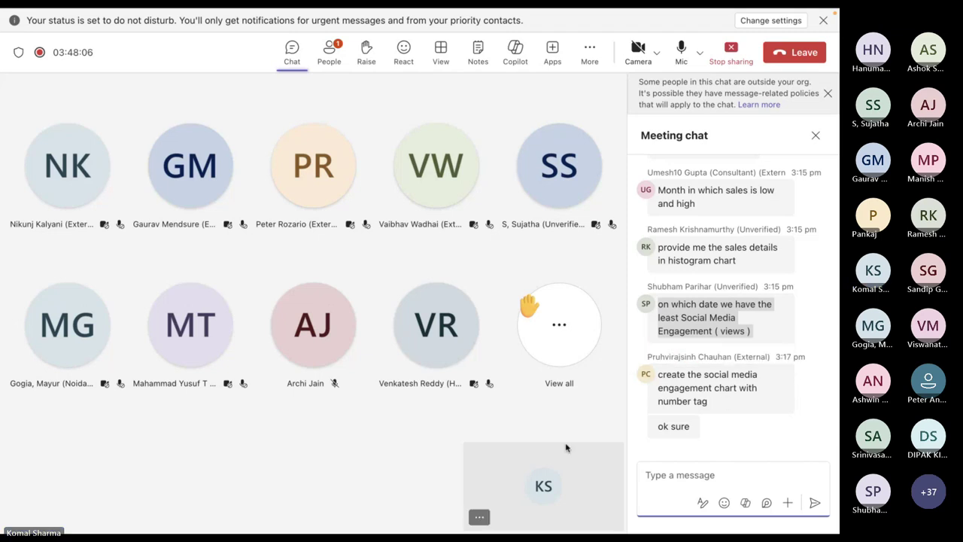
Check the meeting chat, then return via Mission Control to the Contoso Chai Tea workbook in Edge
click(735, 477)
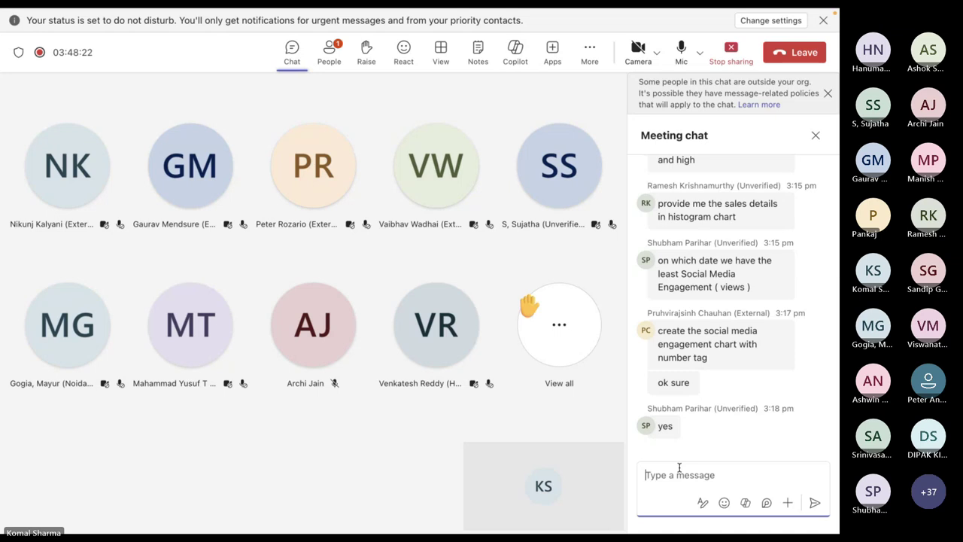
key(ctrl+Up)
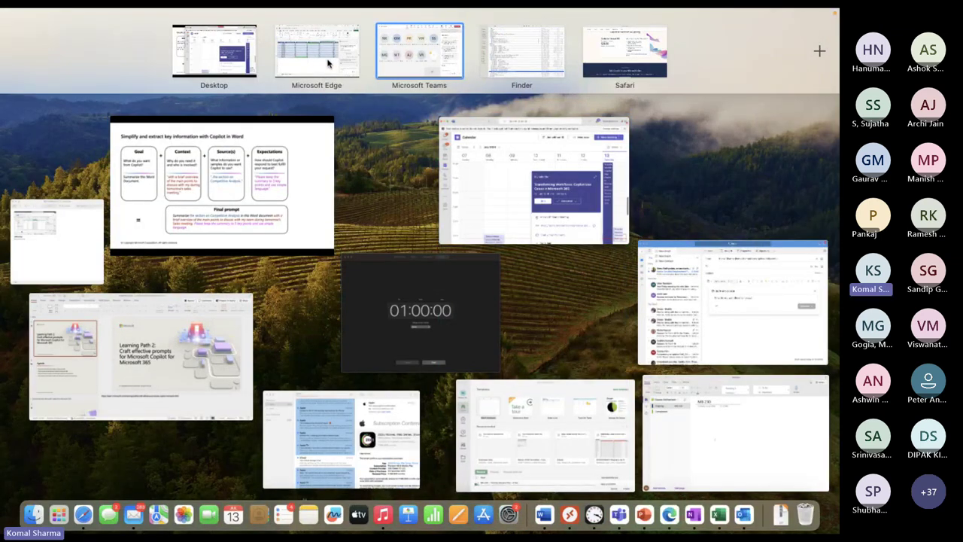
click(327, 63)
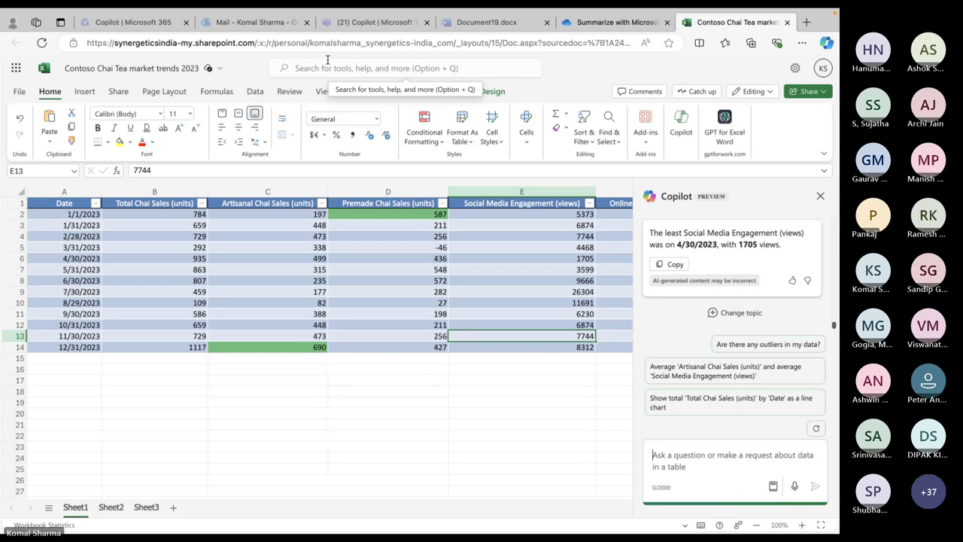
key(ctrl+Up)
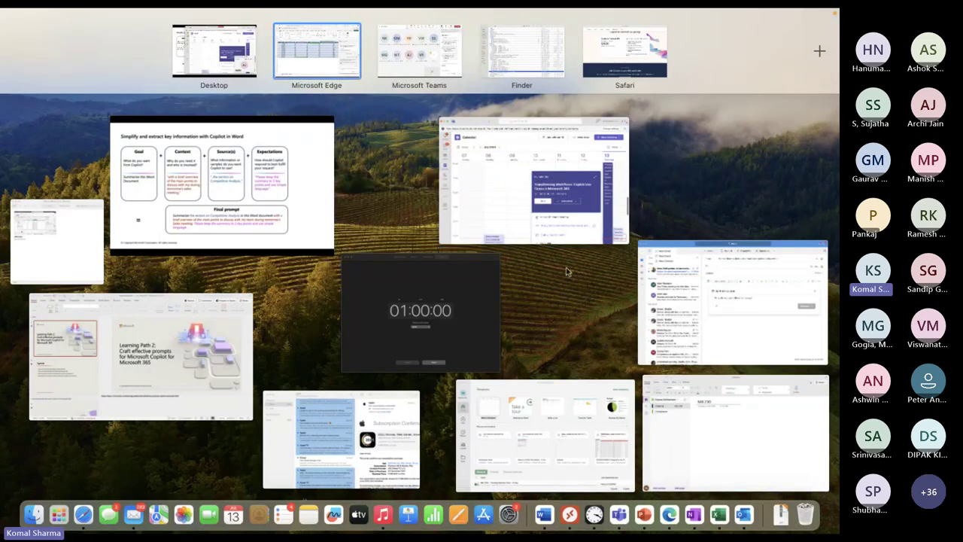
click(337, 72)
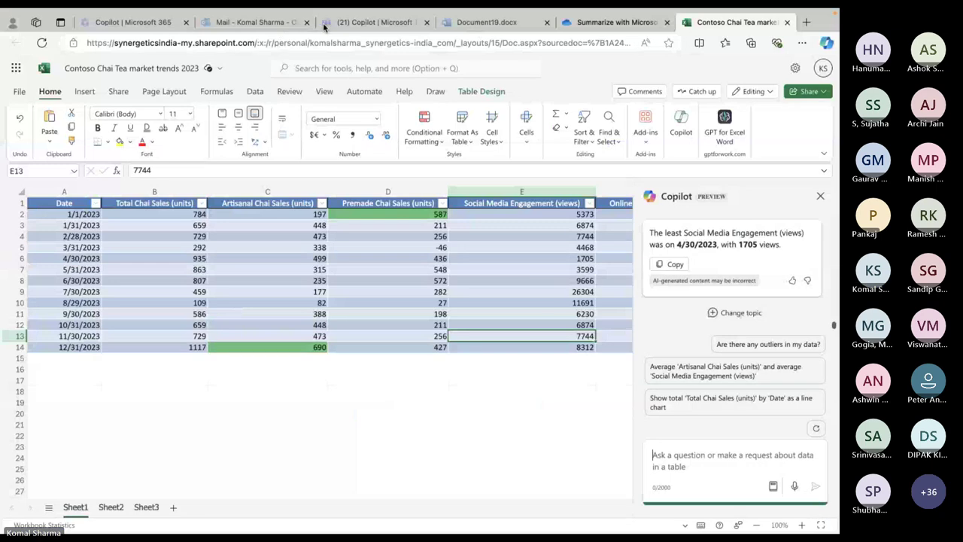
Ask Copilot in Teams to 'Summerise all the chats done in last week'
click(330, 23)
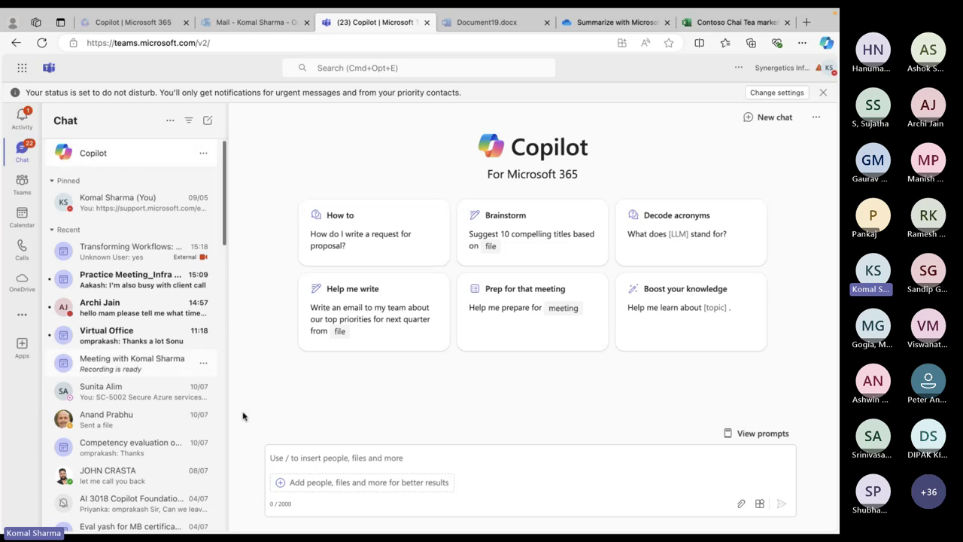
click(340, 460)
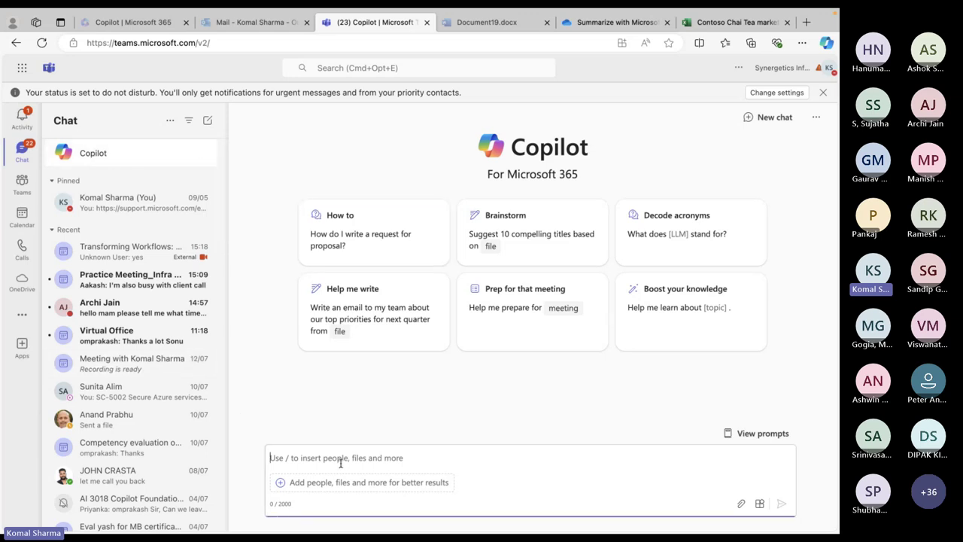
text(Summe)
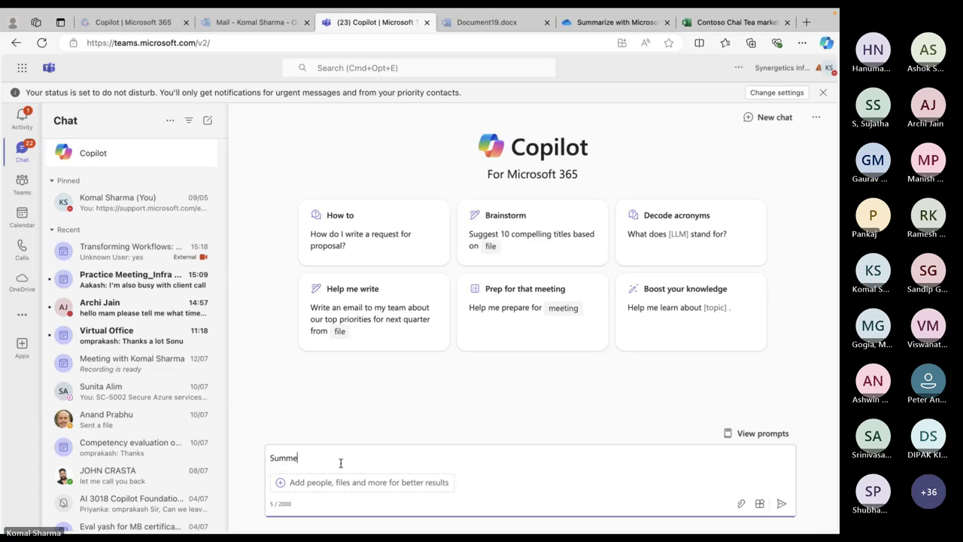
text(rise  all the chats dont)
key(BackSpace)
text(e in)
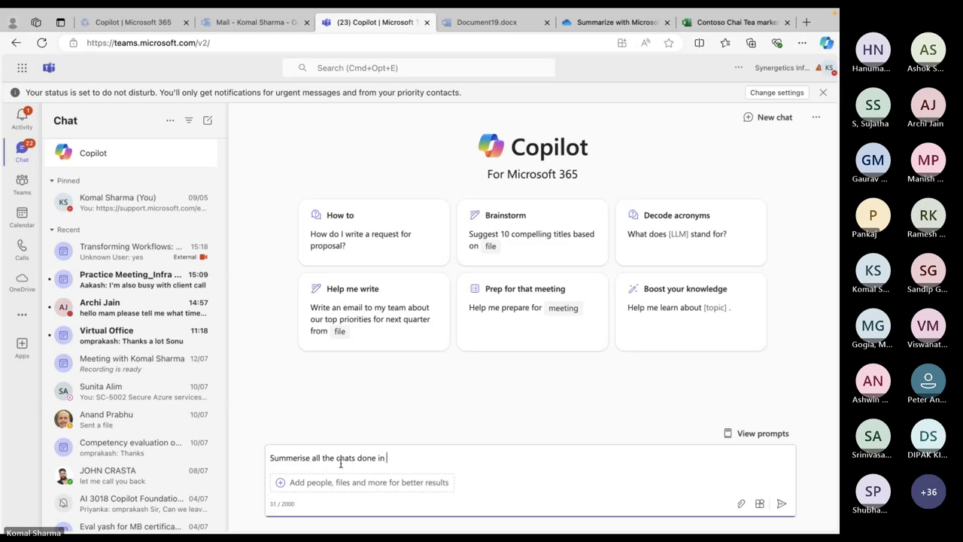
text( last w)
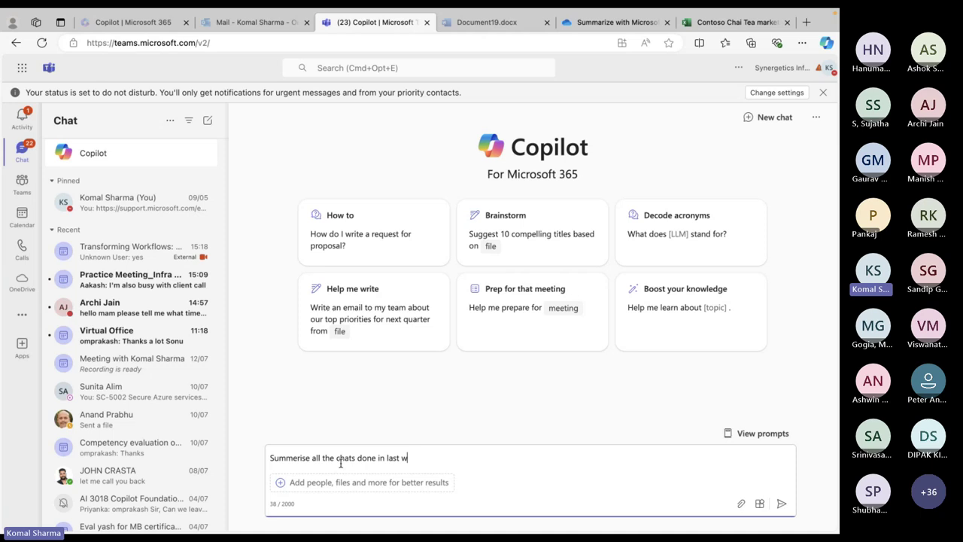
text(eek)
key(Return)
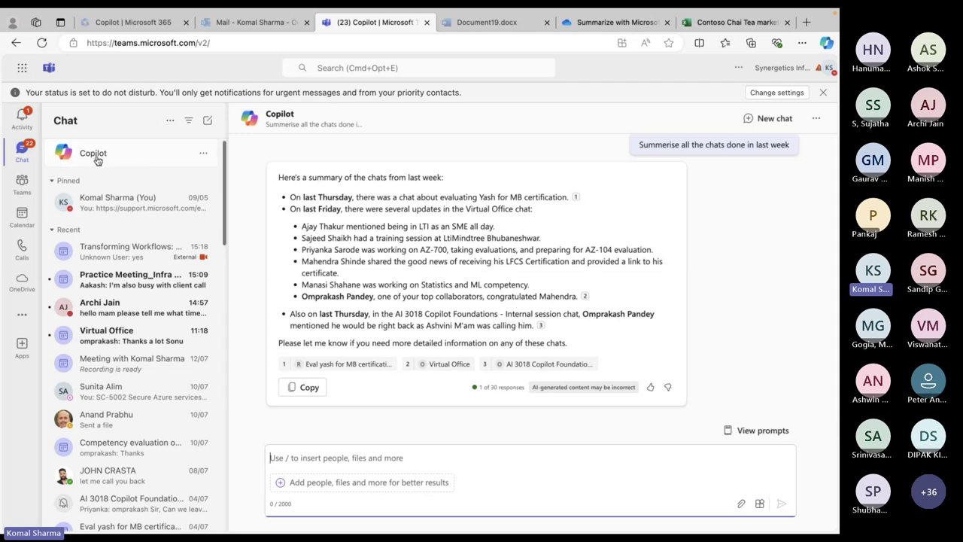
Browse the Transforming Workflows meeting chat and a colleague's one-to-one chat, then go to Outlook
click(105, 390)
click(114, 256)
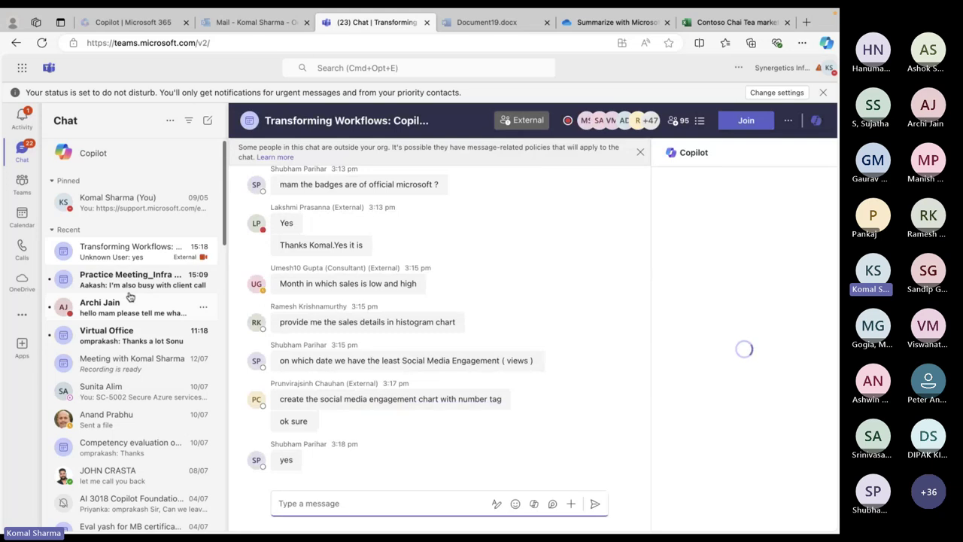
click(105, 398)
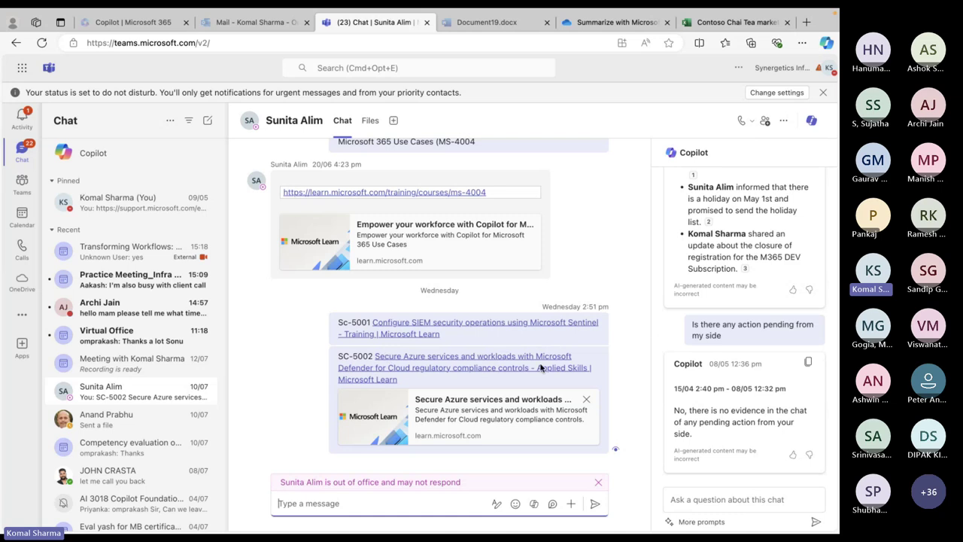
click(705, 489)
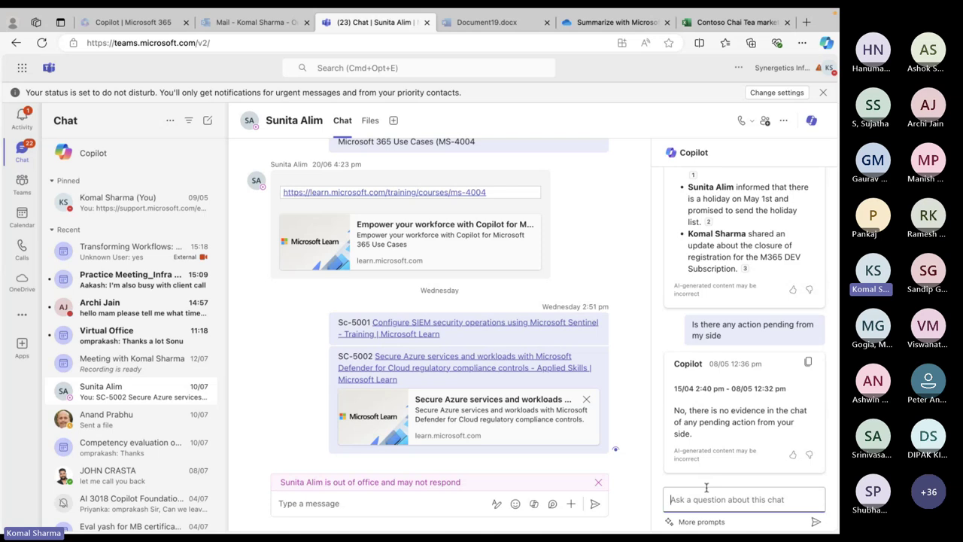
scroll(143, 393, down, 5)
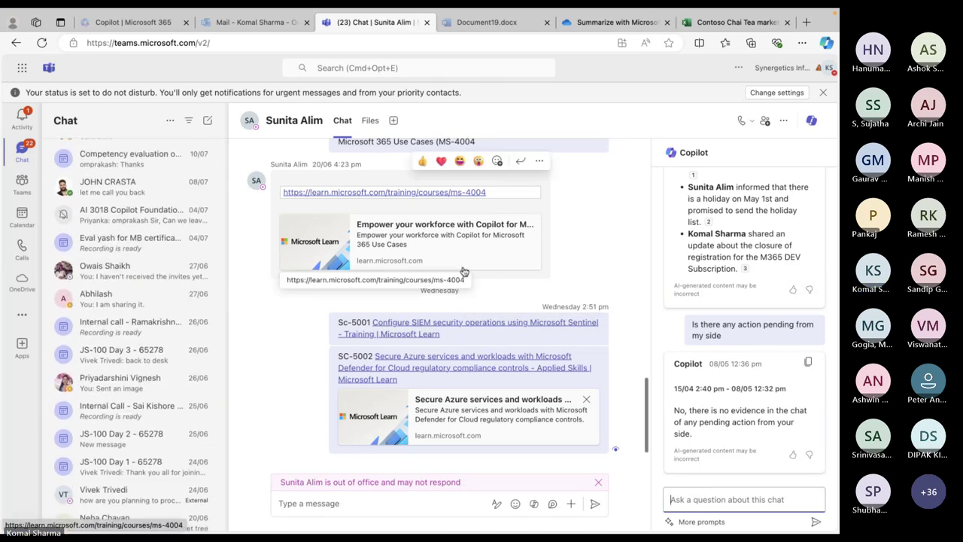
click(248, 22)
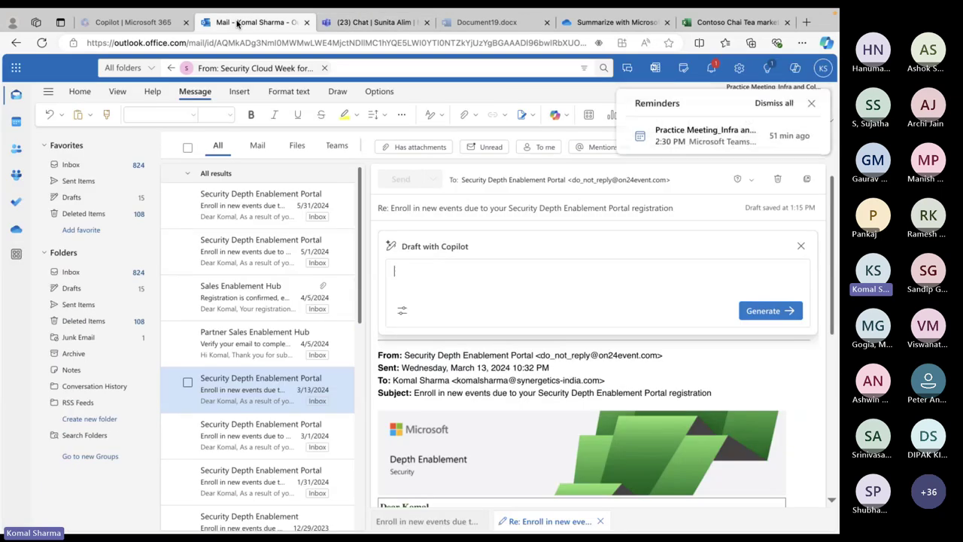
Close the Reminders popup and show Copilot beside the Outlook reply draft
click(810, 103)
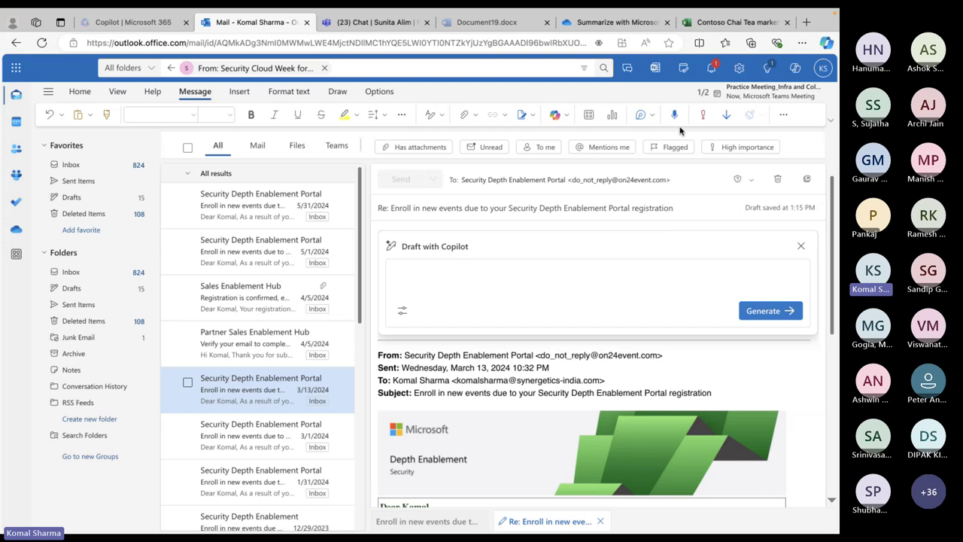
click(796, 68)
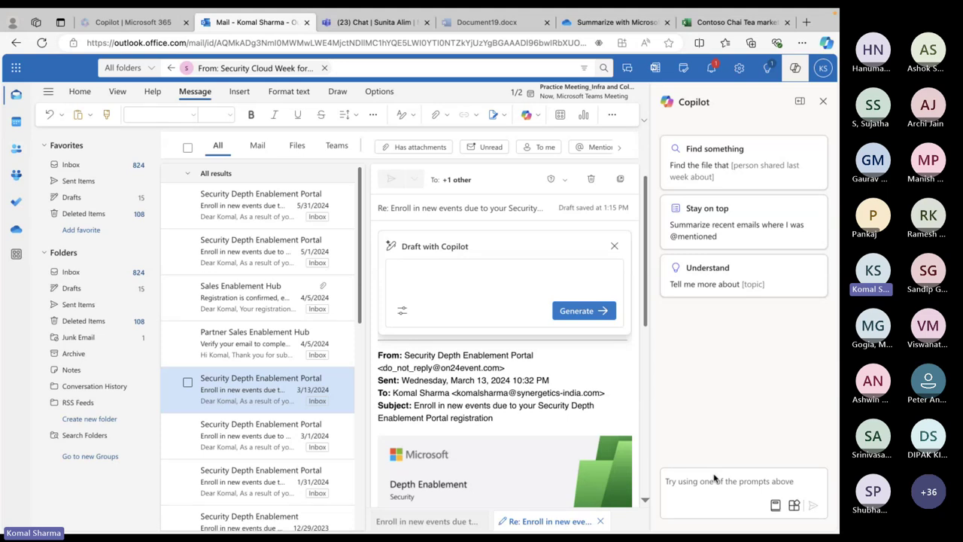
Ask Copilot in Outlook to summarize emails where the discussion is about Copilot
click(715, 479)
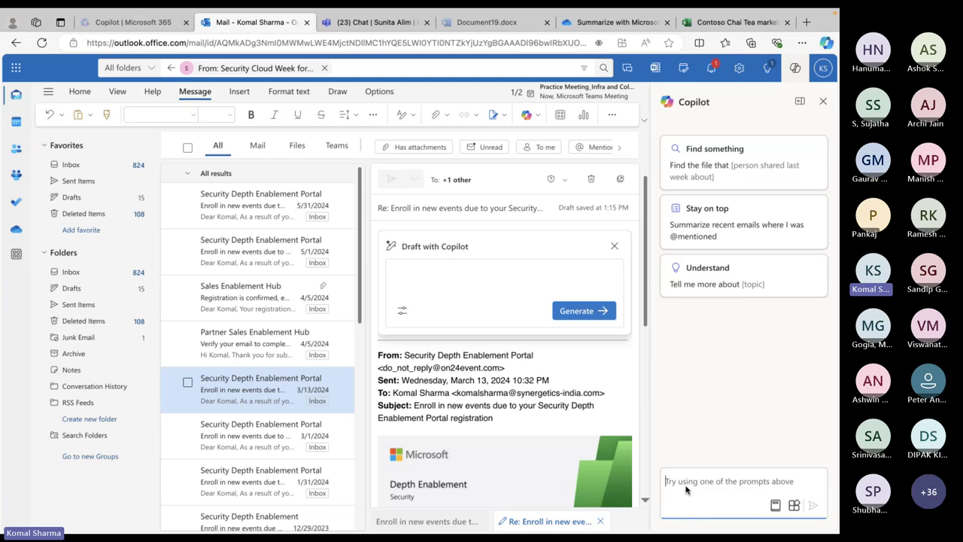
text(Summ)
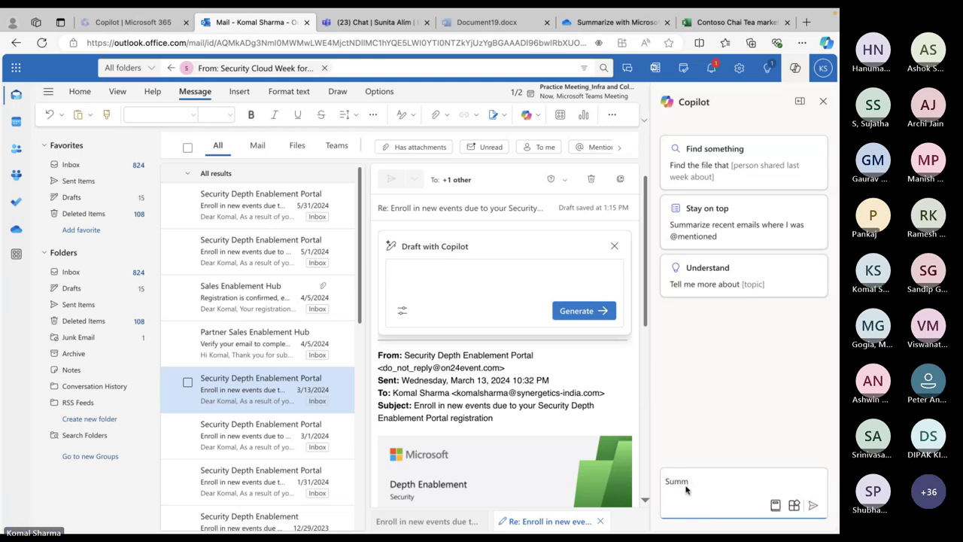
text(ariz)
text(e recent e)
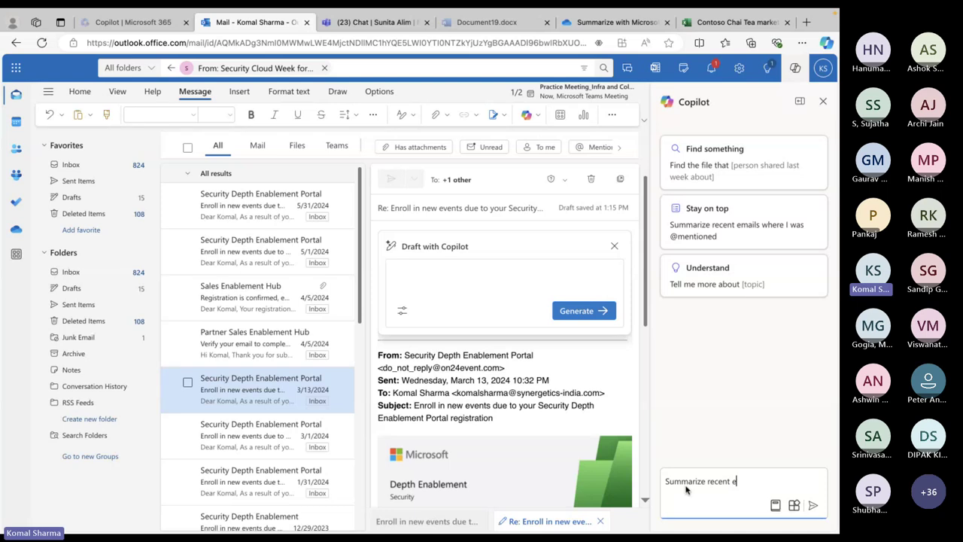
text(mails where )
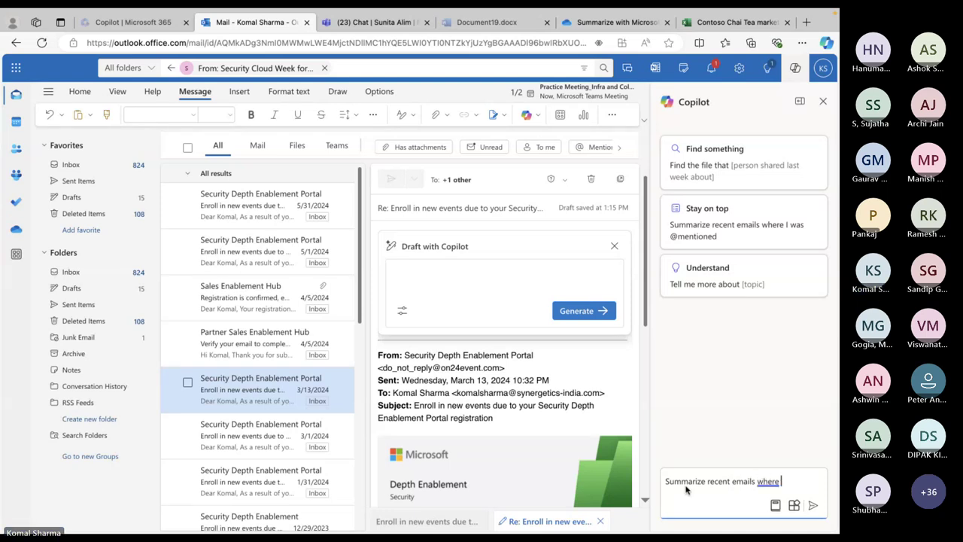
text(the discussion is do)
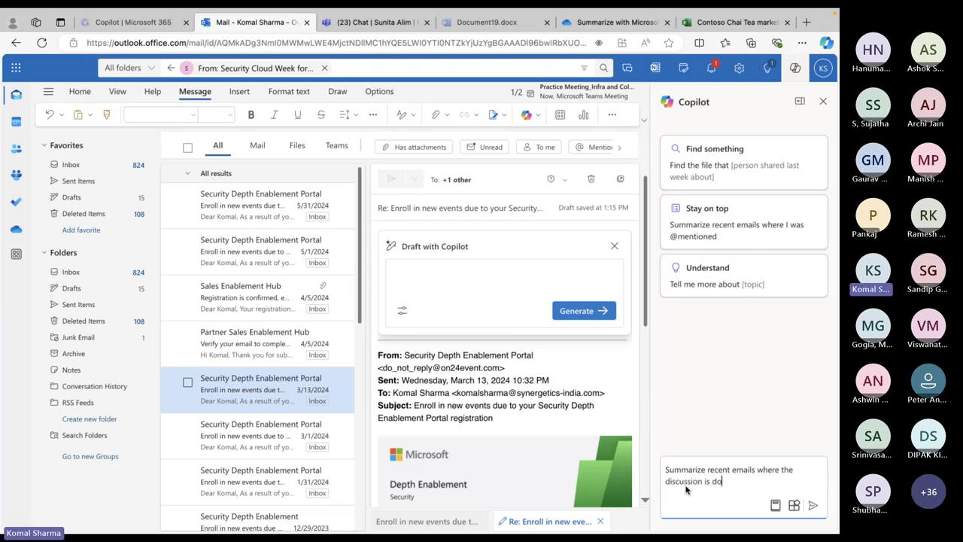
text(ne abo)
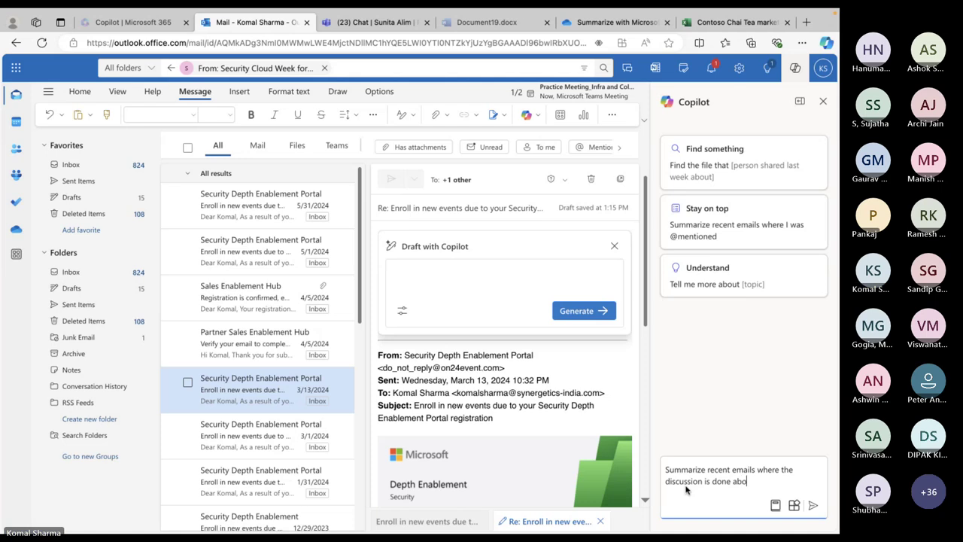
text(ut co)
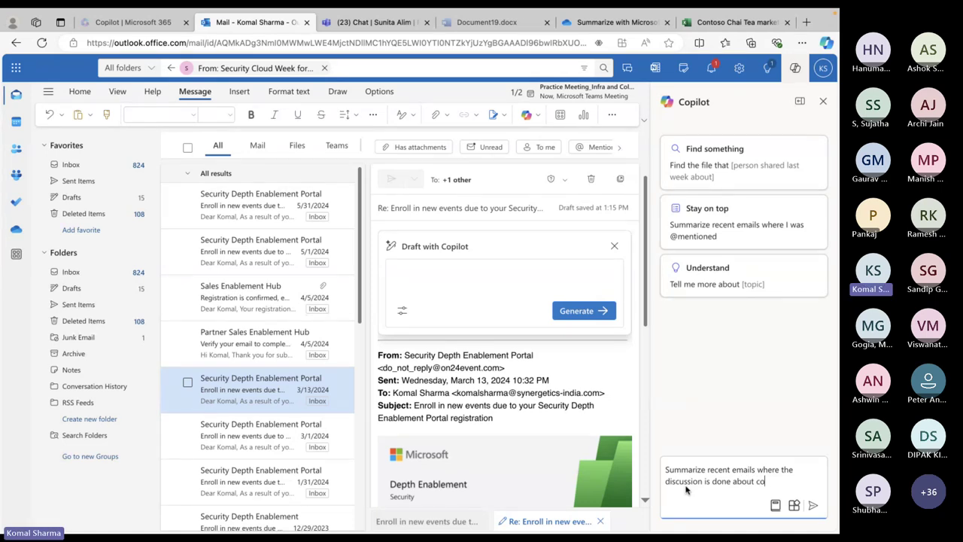
text(pilot)
key(Return)
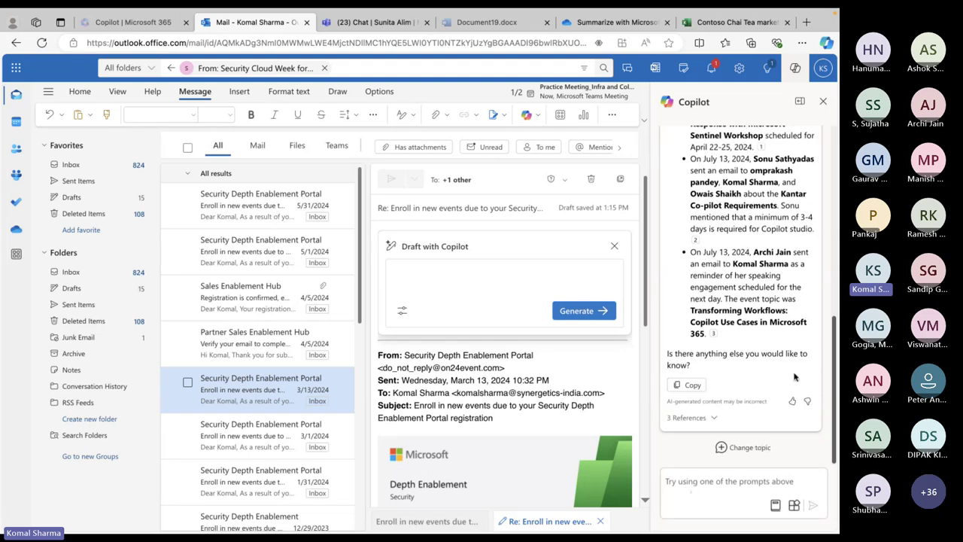
scroll(789, 323, up, 10)
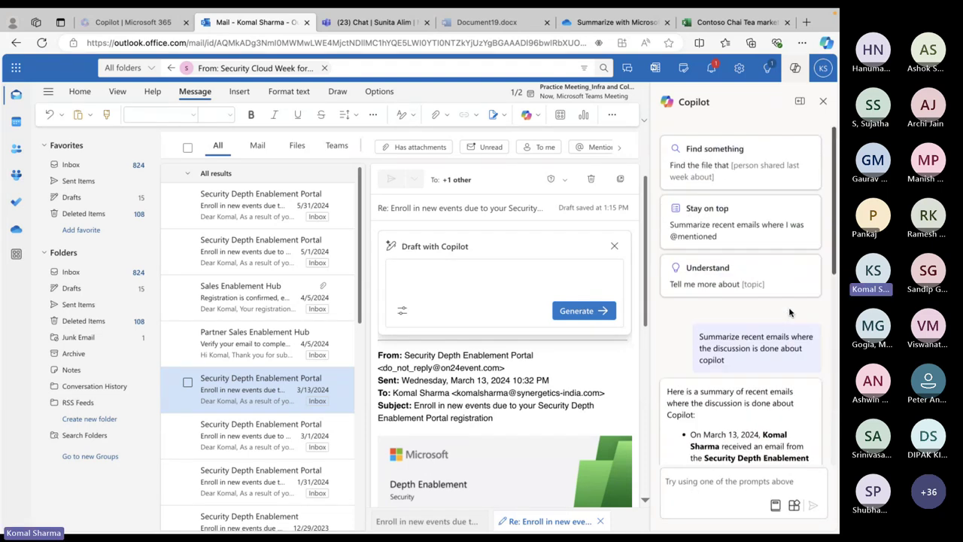
scroll(789, 312, down, 2)
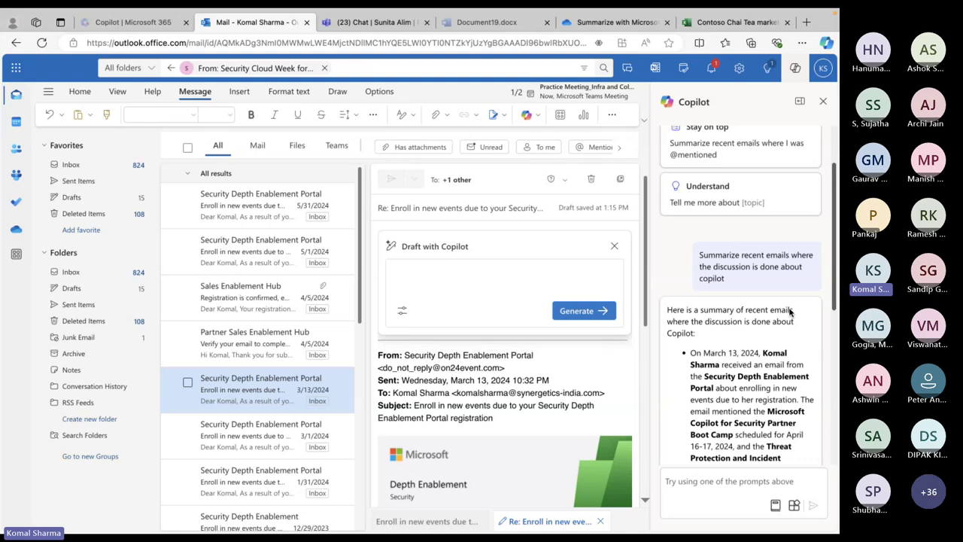
scroll(790, 311, down, 1)
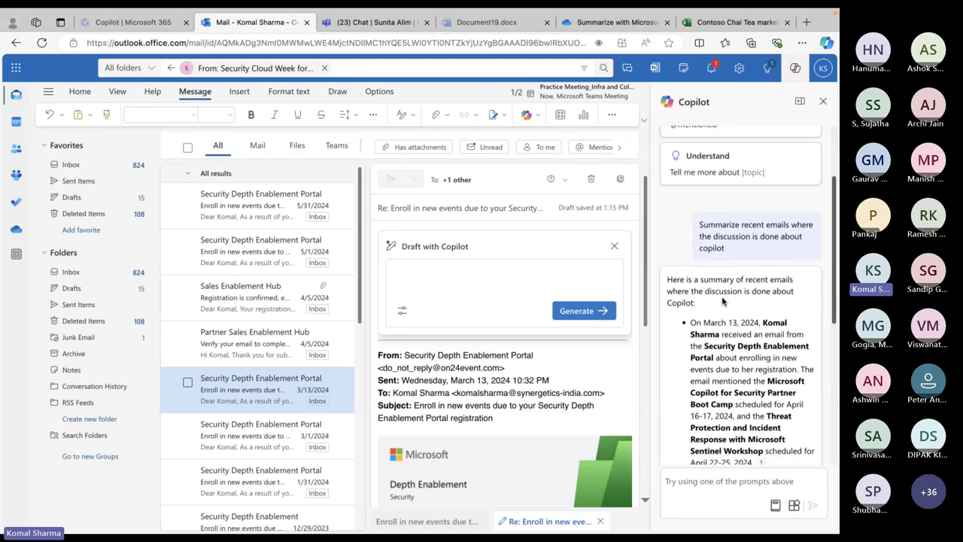
scroll(797, 299, down, 3)
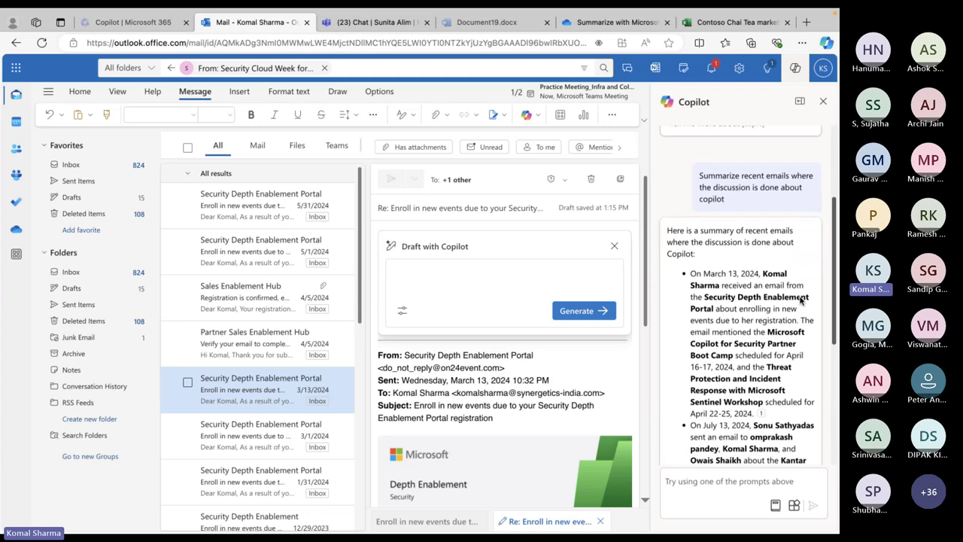
scroll(800, 300, down, 1)
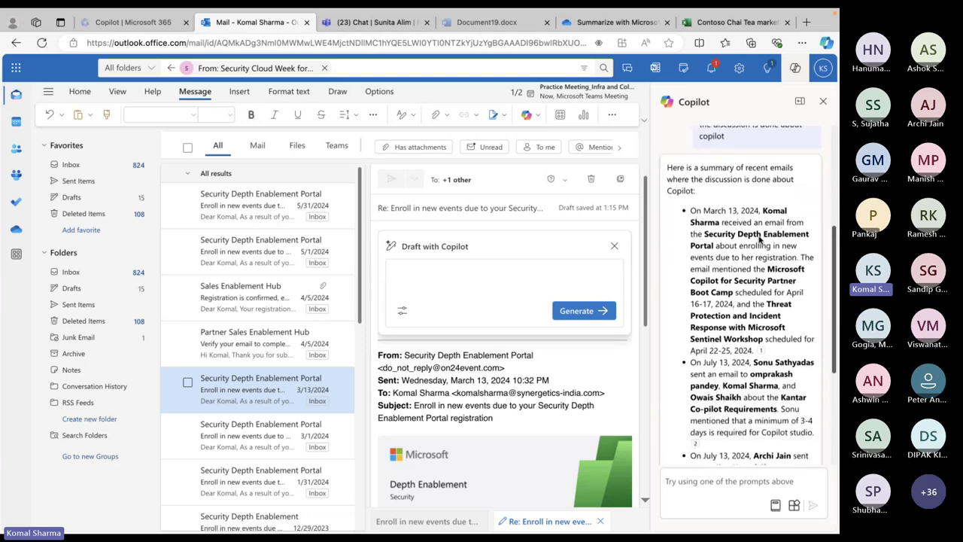
scroll(765, 303, down, 1)
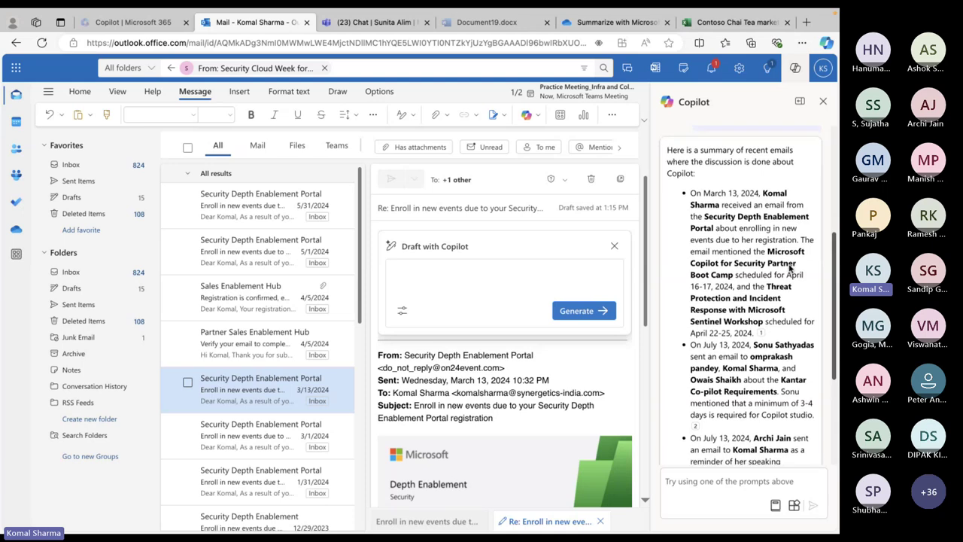
scroll(790, 263, down, 1)
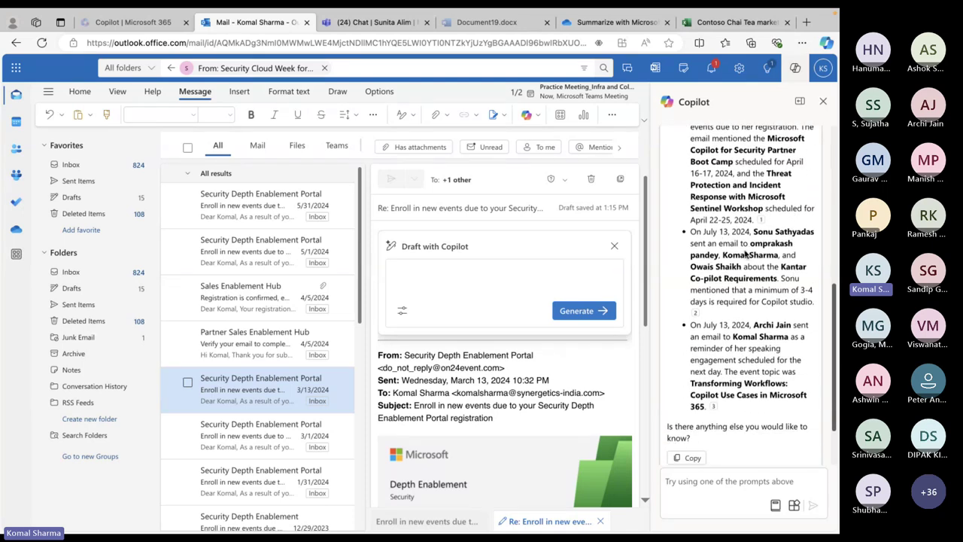
scroll(746, 254, up, 1)
scroll(745, 254, down, 2)
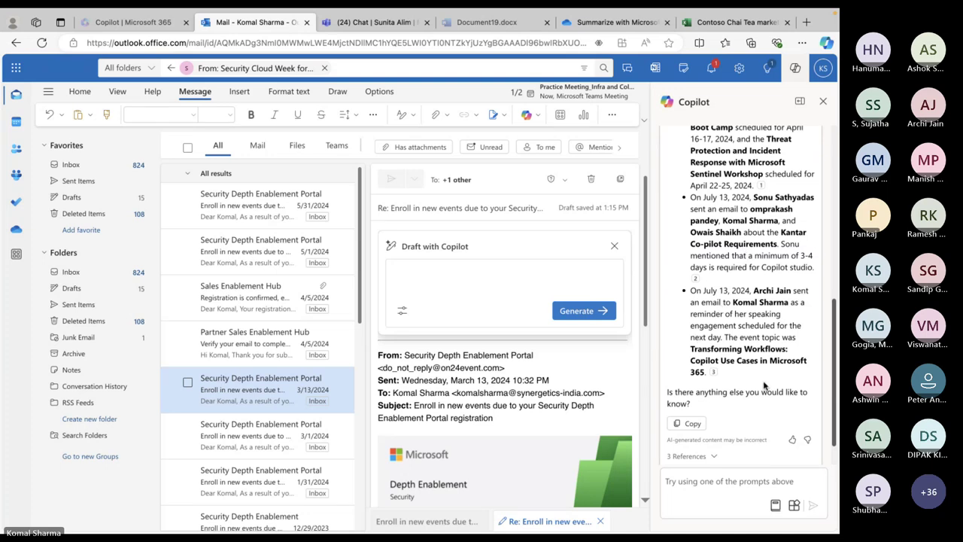
scroll(763, 386, up, 10)
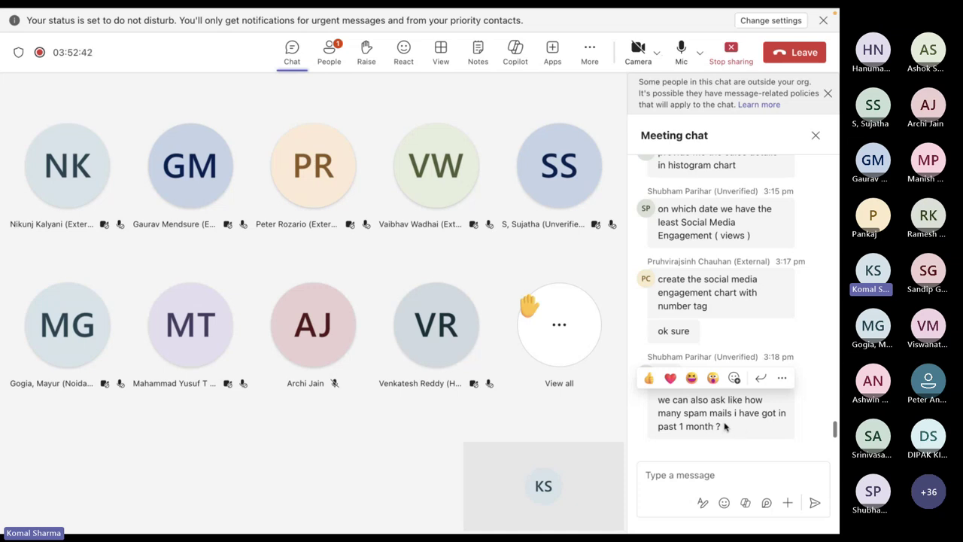
In Outlook, look at the Junk Email folder, then return to the Inbox
key(ctrl+Left)
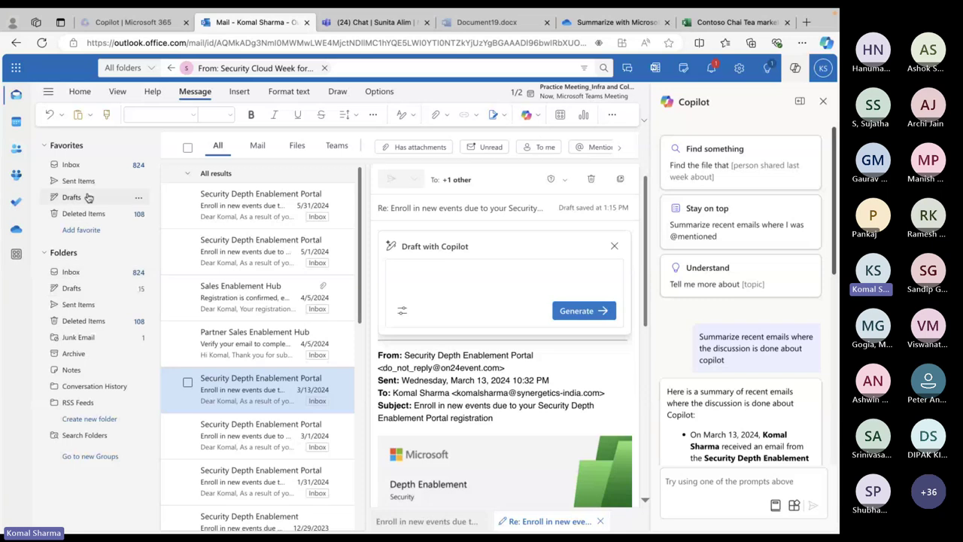
click(92, 340)
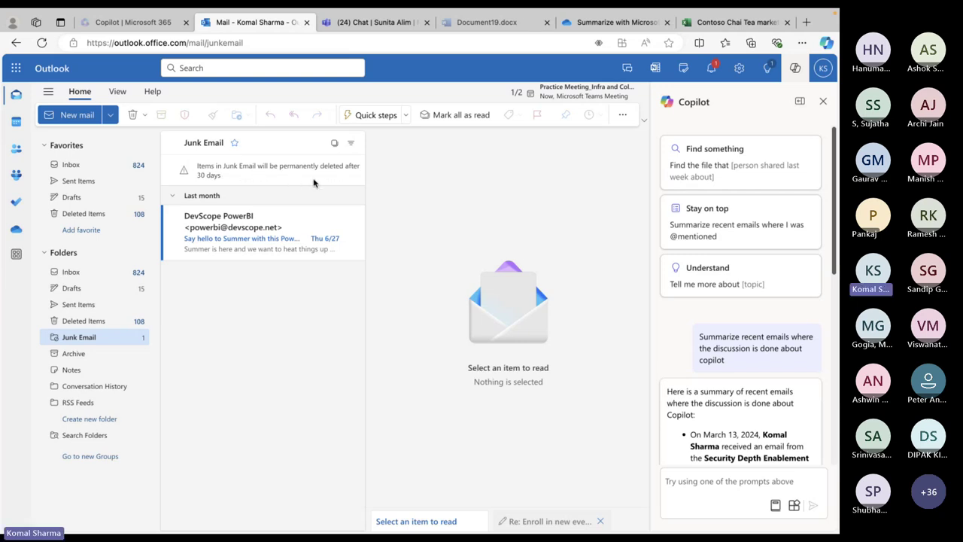
click(78, 165)
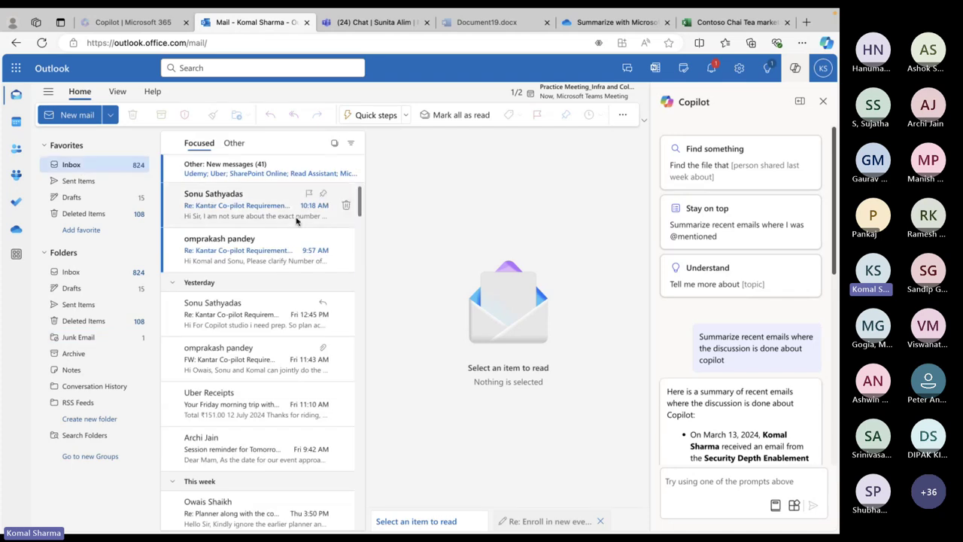
Copy the attendee's spam-mails question from the Teams meeting chat, then return to Outlook
key(alt+Tab)
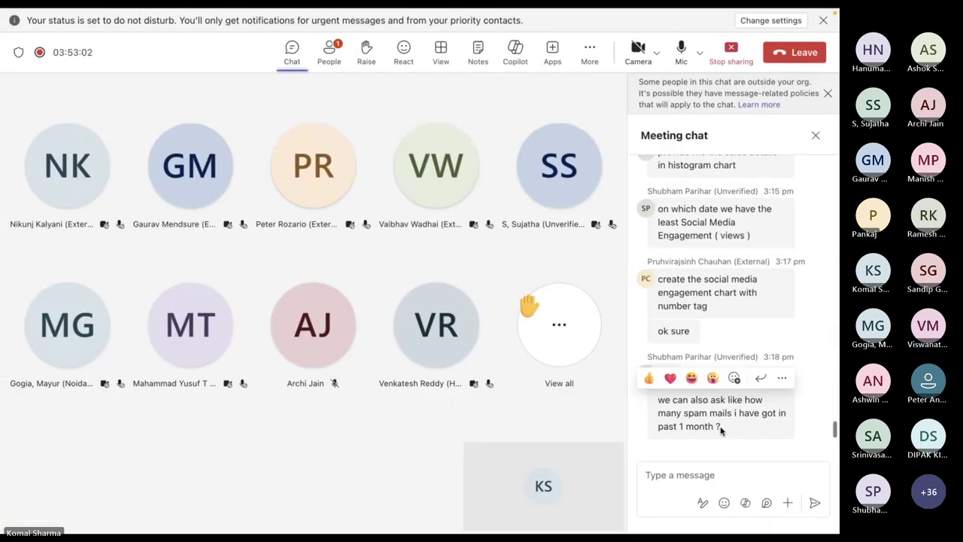
drag(720, 429, 656, 400)
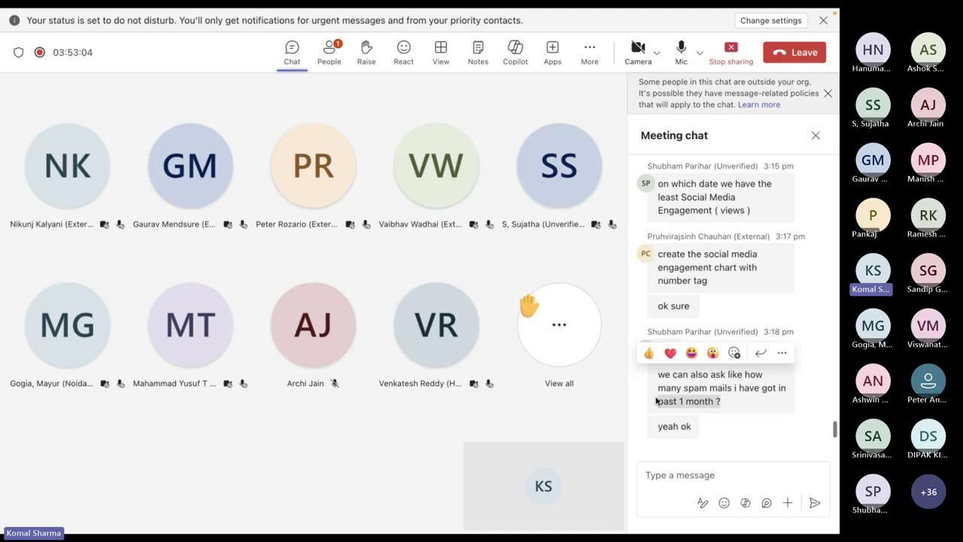
key(ctrl+Left)
key(ctrl+Right)
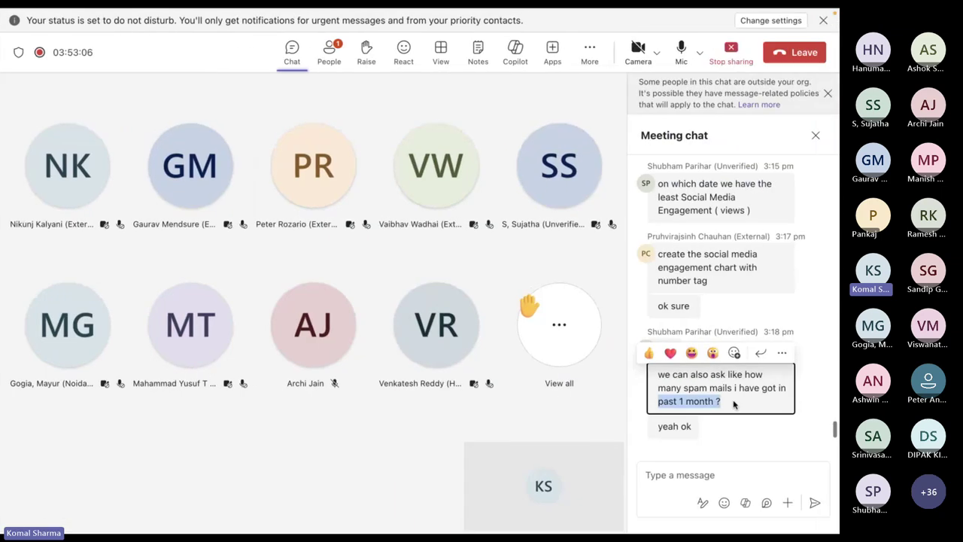
drag(733, 405, 651, 383)
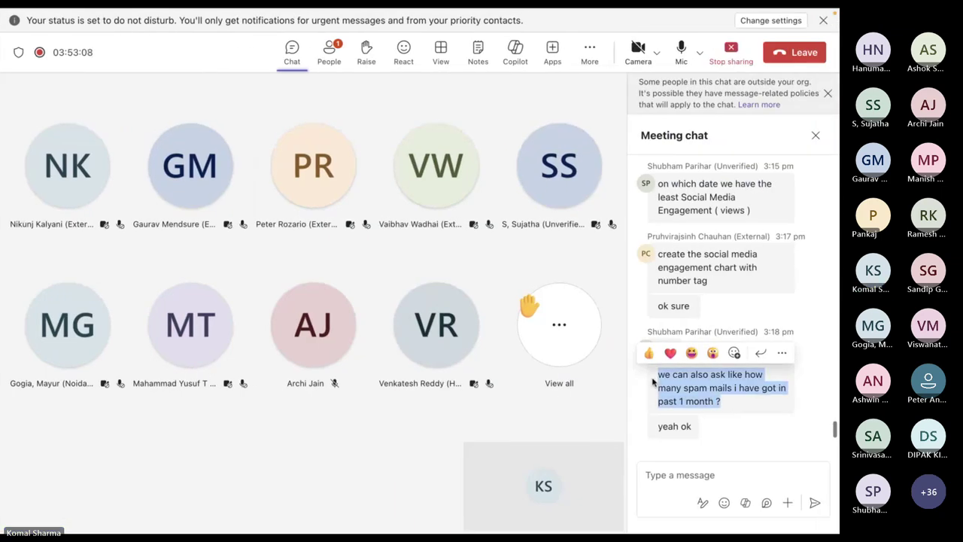
key(ctrl+super+Left)
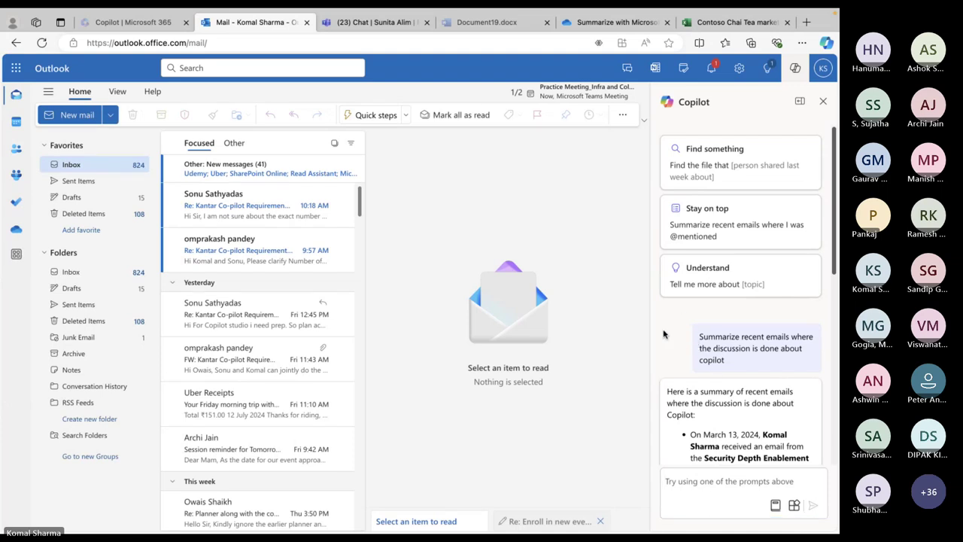
Paste the chat question into Copilot, trim it to 'how many spam mails i have got last week', and send it
click(713, 486)
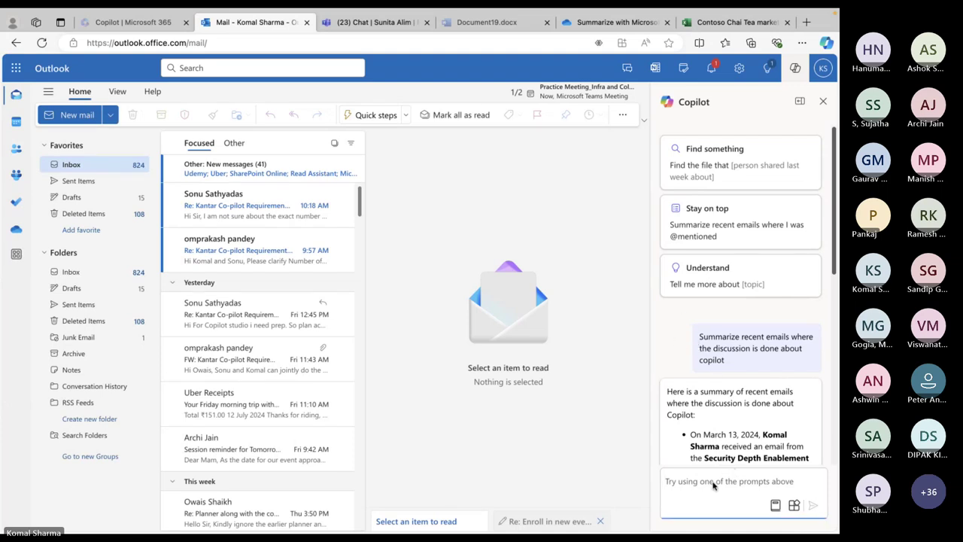
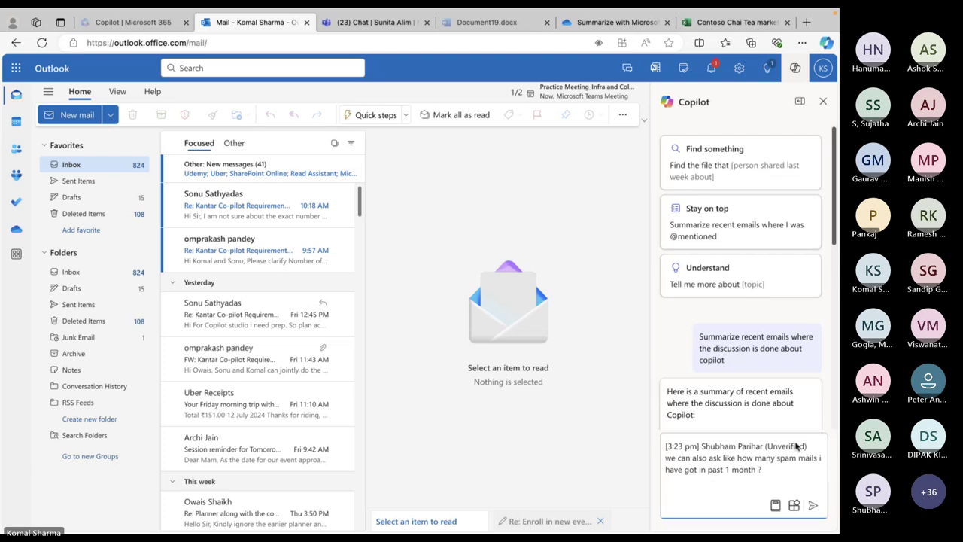
drag(812, 445, 664, 442)
key(BackSpace)
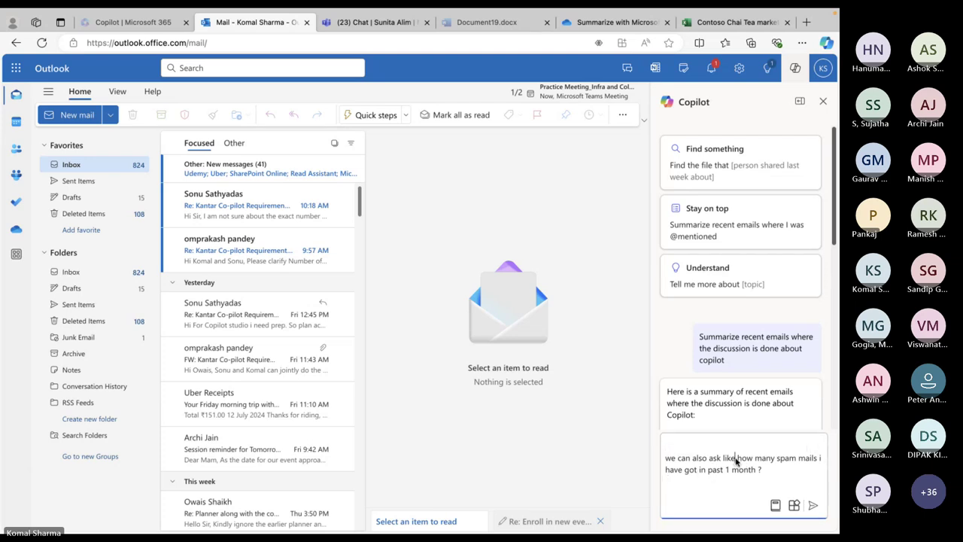
drag(736, 460, 646, 453)
key(BackSpace)
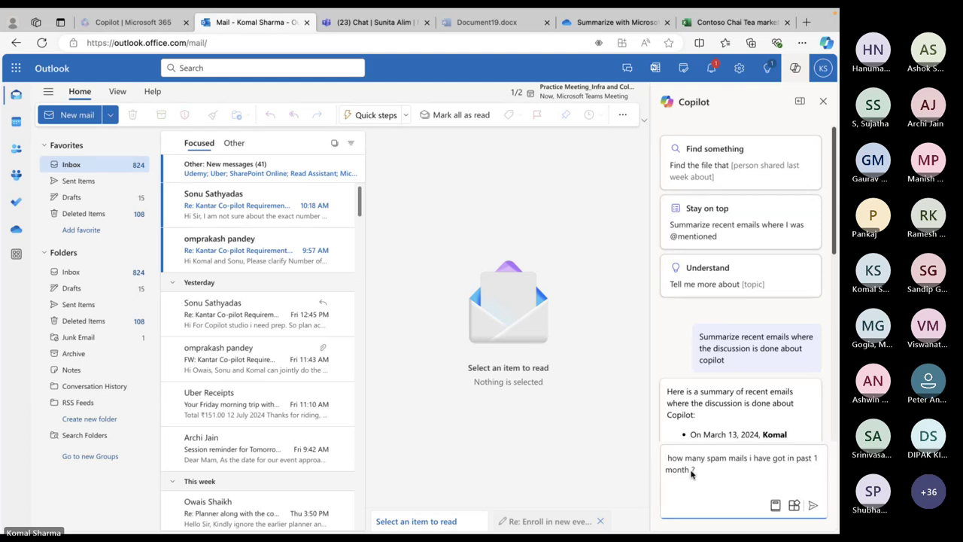
drag(695, 471, 795, 462)
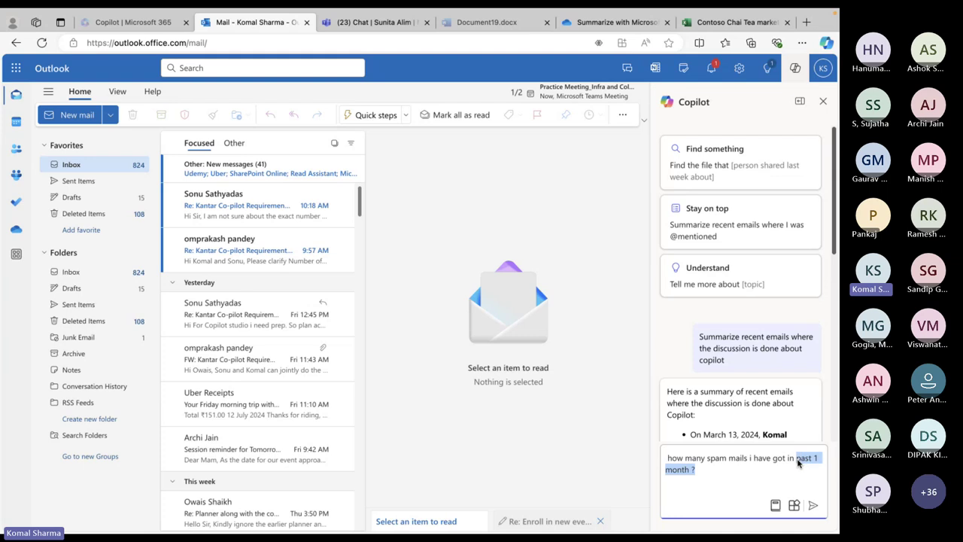
text(la)
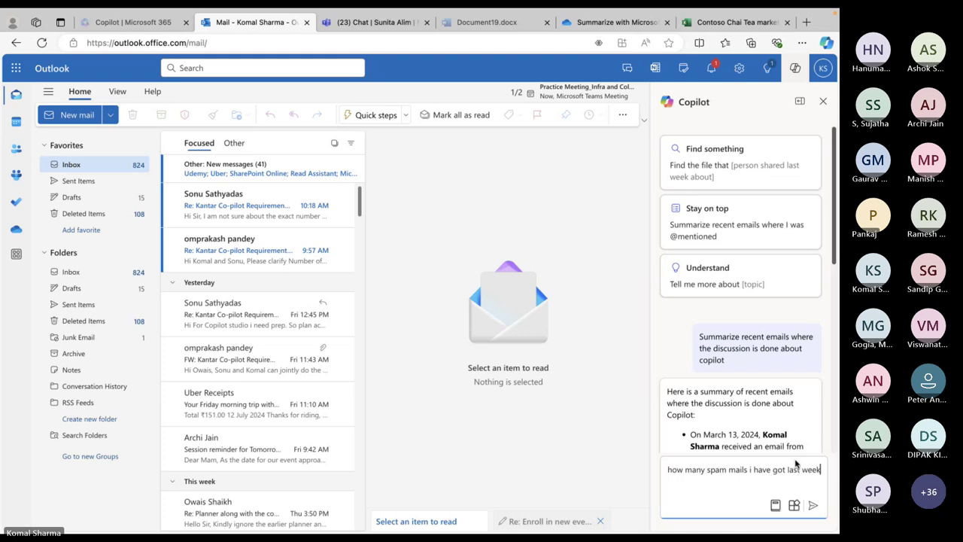
key(Return)
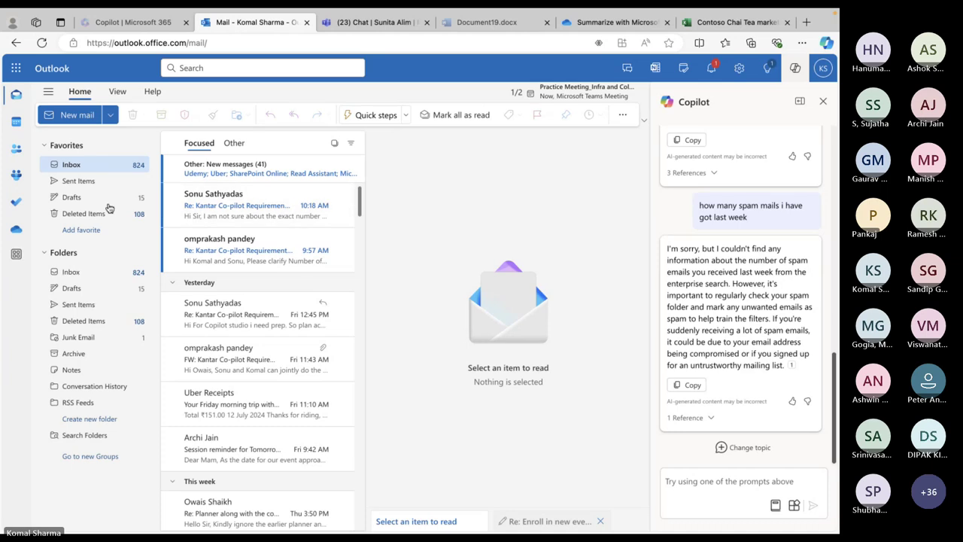
Check the Junk Email folder, return to the Inbox, and switch to the Teams meeting
click(81, 339)
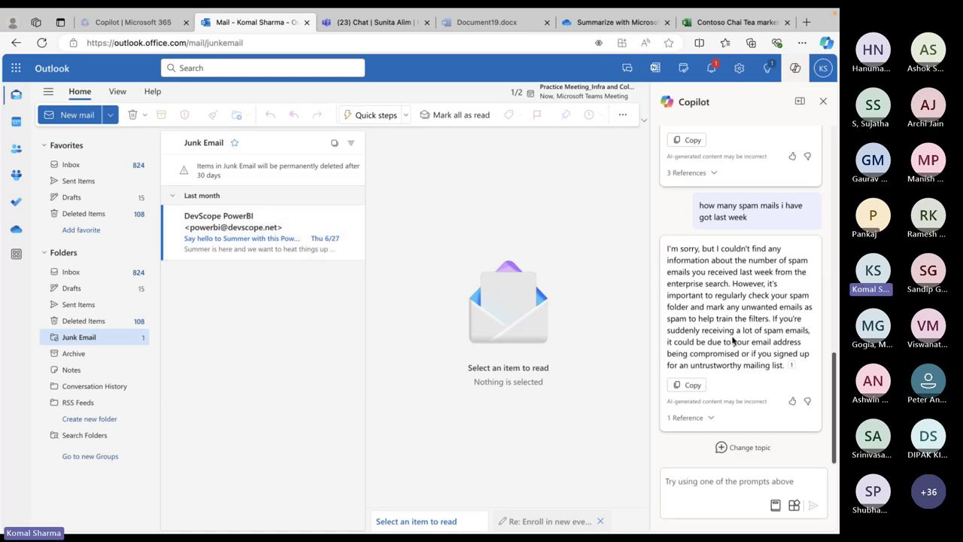
click(69, 164)
key(ctrl+super+Right)
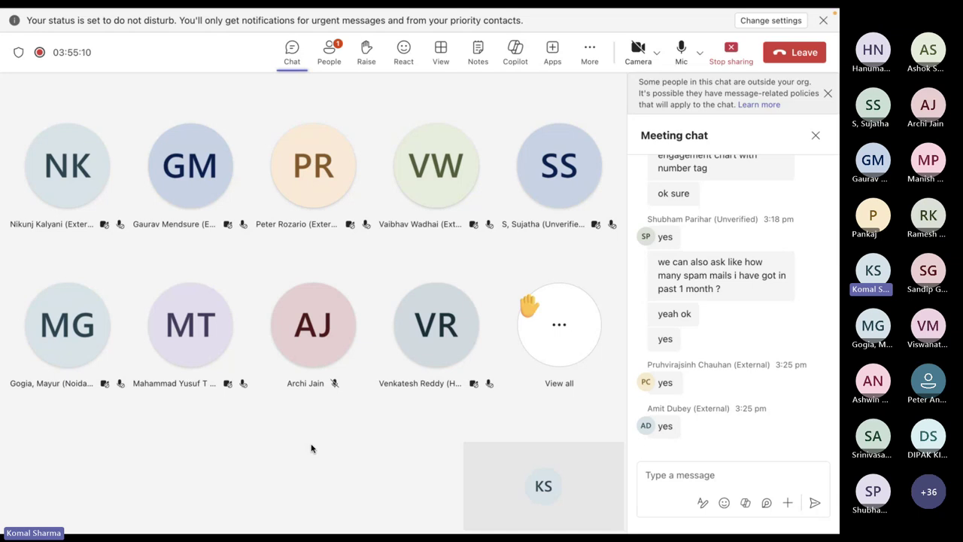
Close the unused Document19 tab in the Edge browser window
key(ctrl+Up)
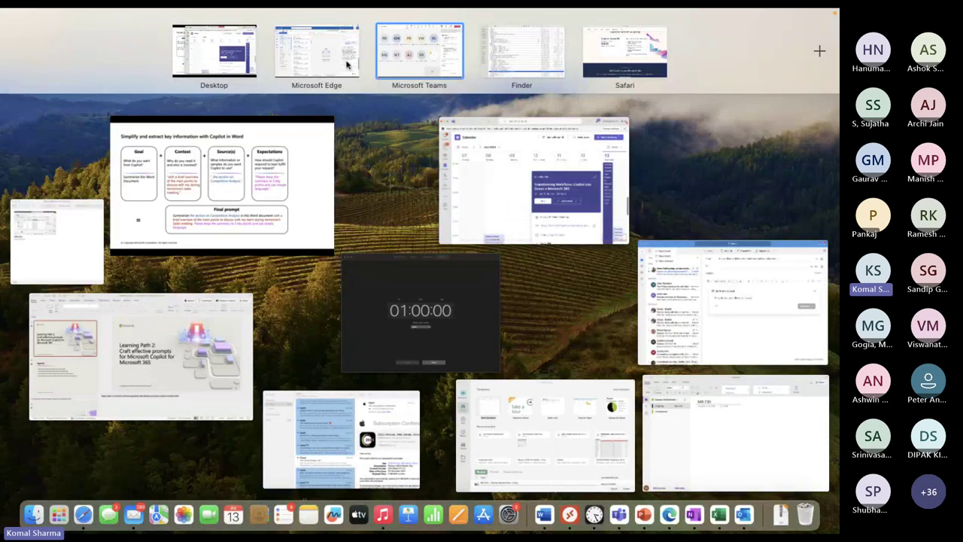
click(346, 66)
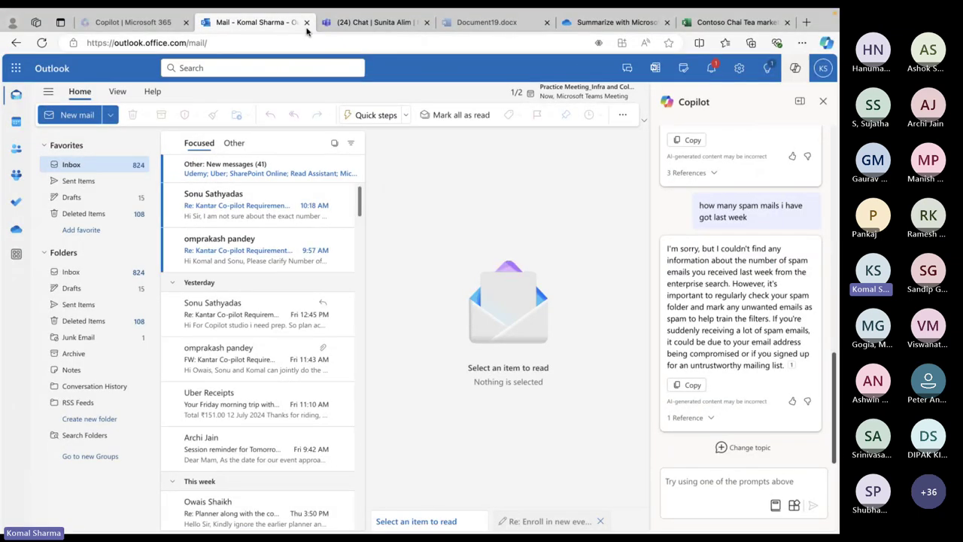
click(485, 23)
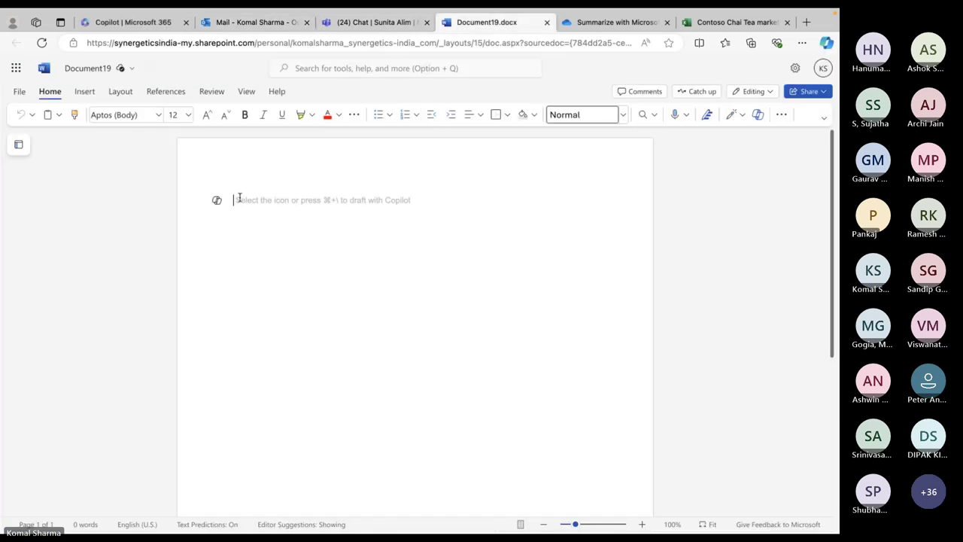
click(547, 23)
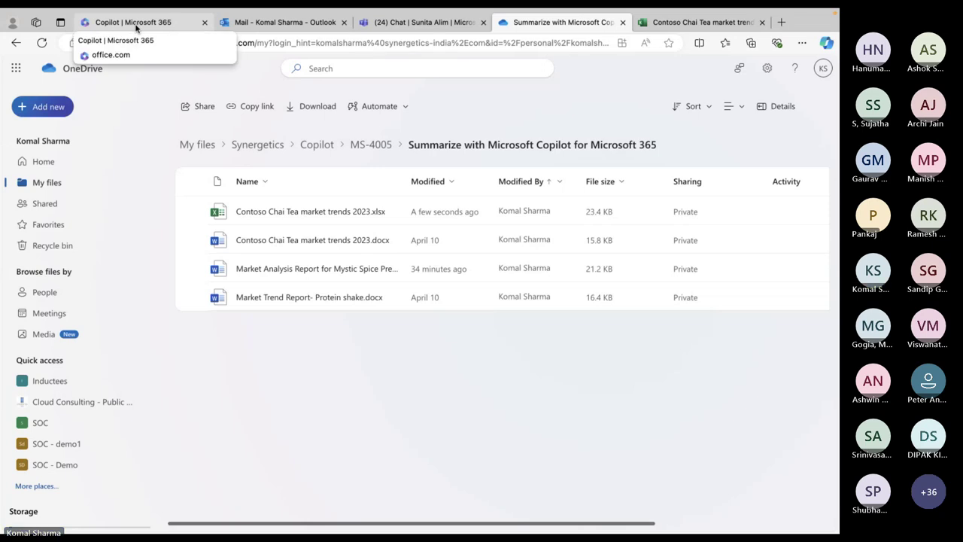
Create a new blank document, Document20, from the Microsoft 365 Word start page
click(136, 28)
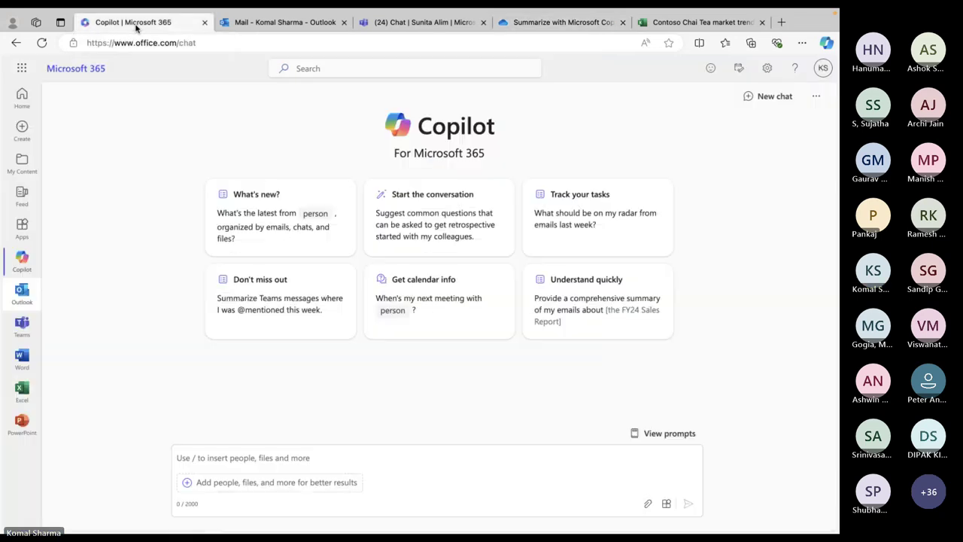
click(23, 357)
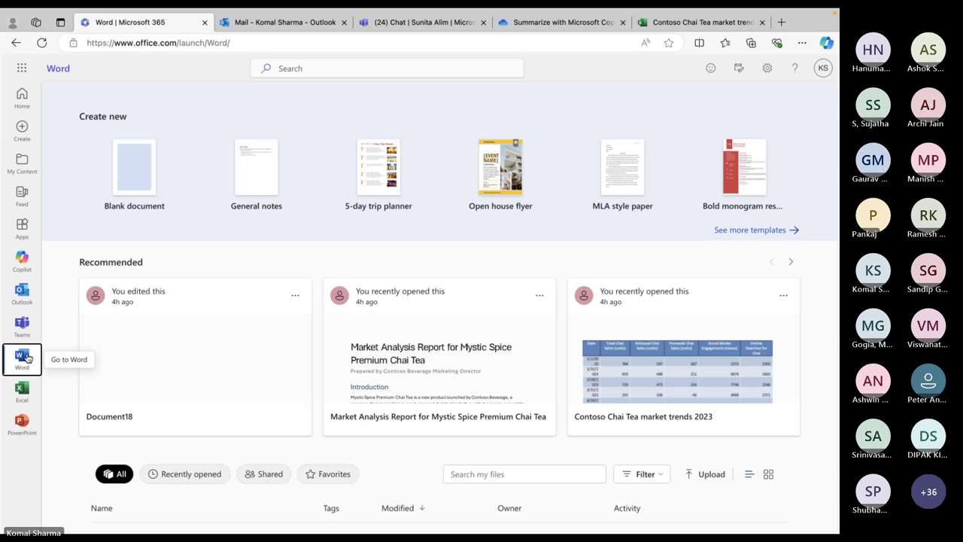
click(138, 190)
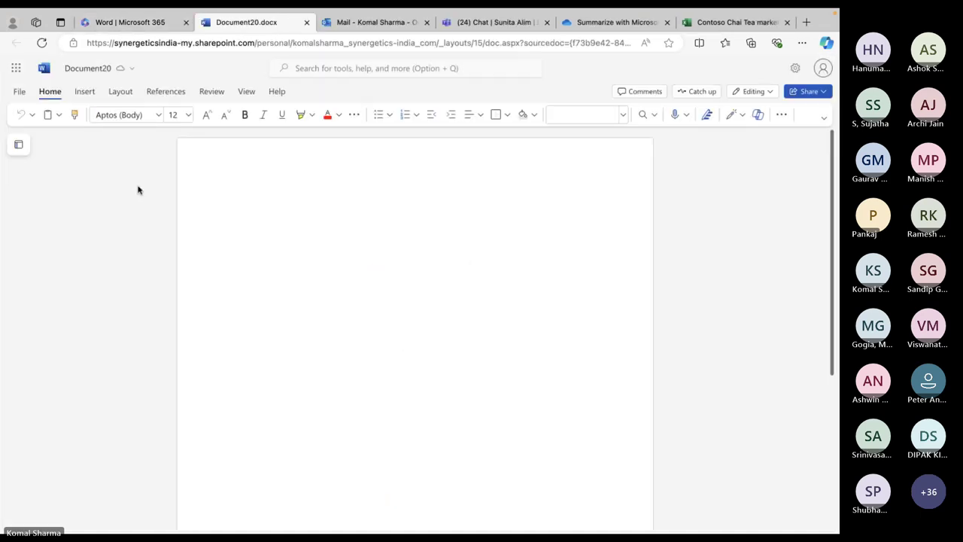
Open Draft with Copilot in Document20 with an empty prompt, then show all open windows
click(216, 203)
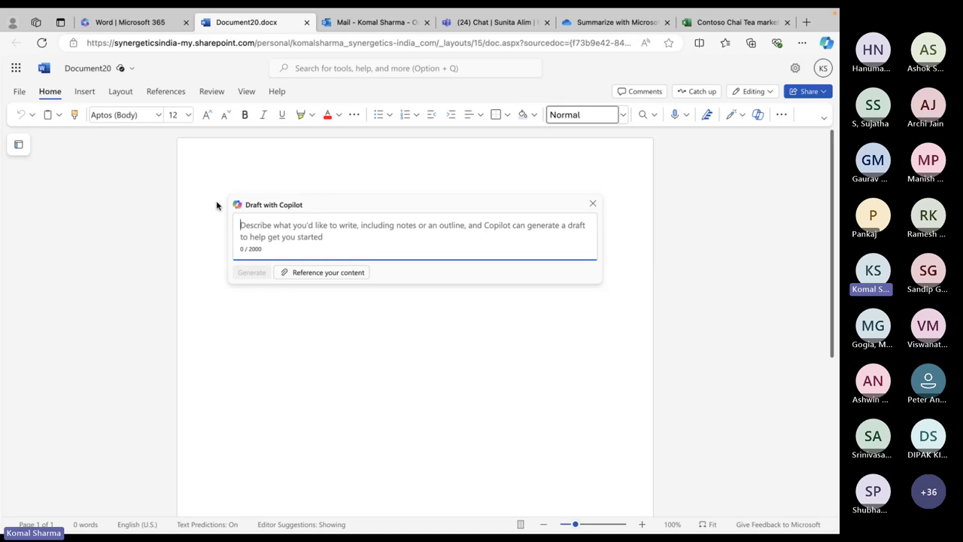
key(ctrl+Up)
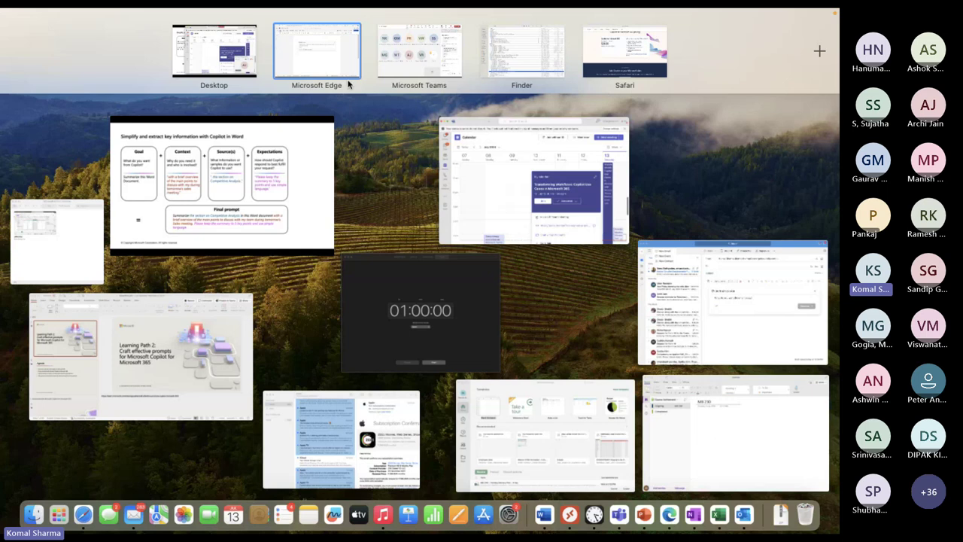
Bring up the Teams calendar and copy the meeting title 'Transforming Workflows: Copilot Use Cases in Microsoft 365'
click(441, 45)
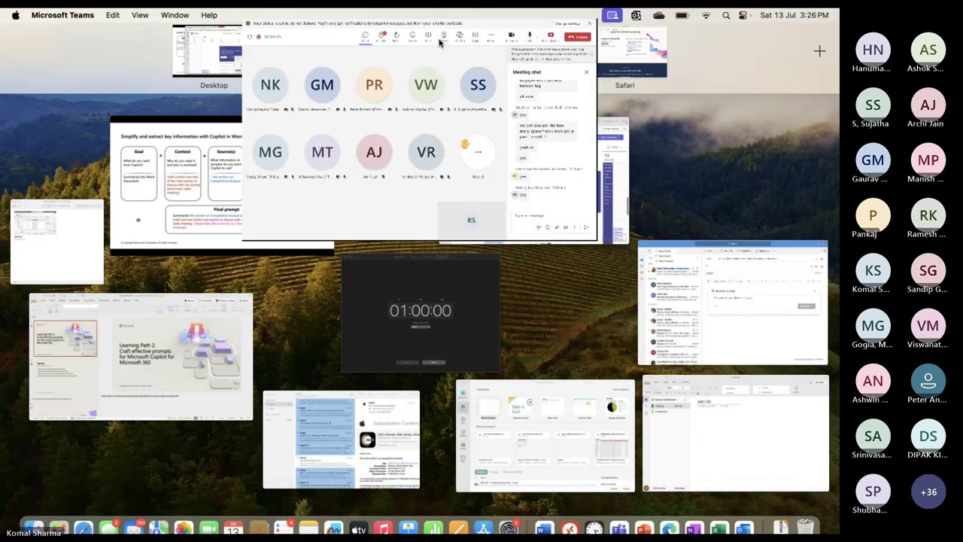
key(ctrl+Up)
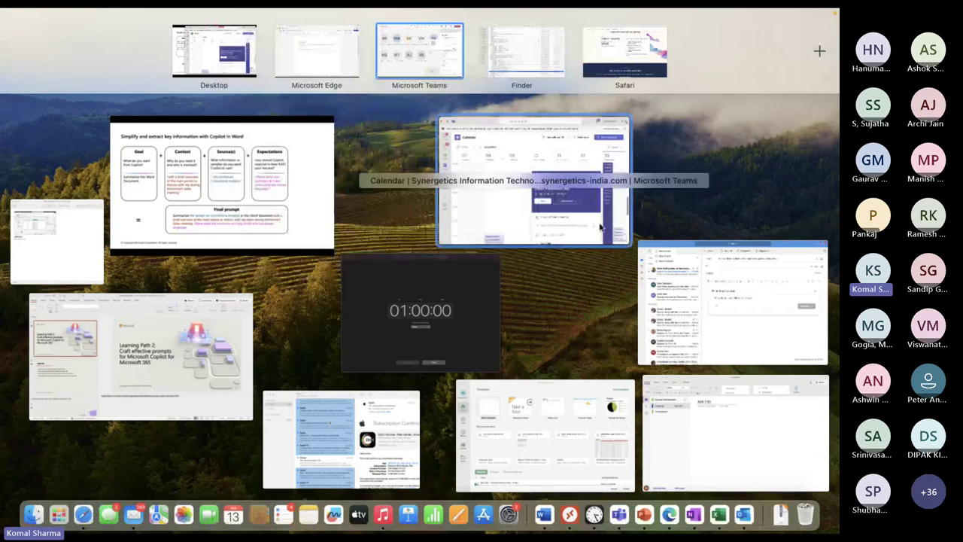
click(548, 203)
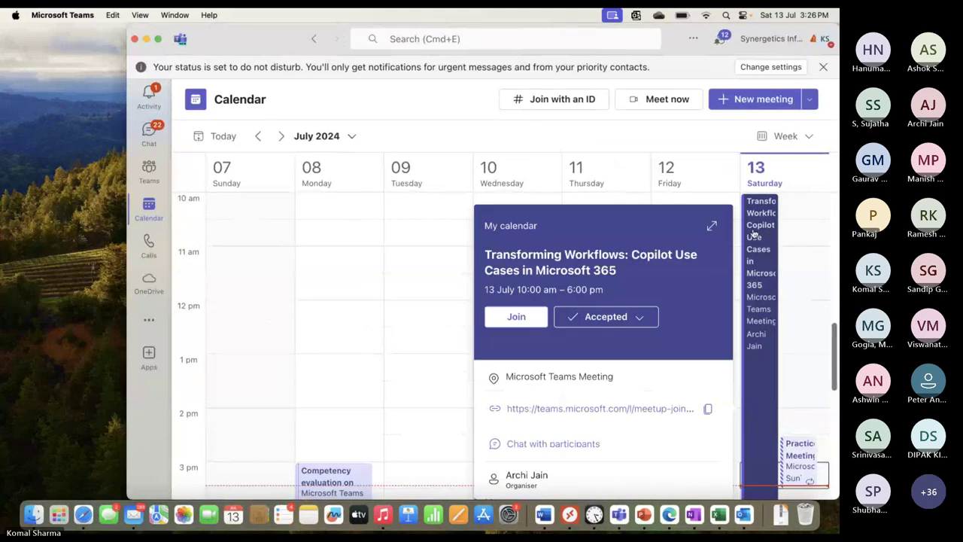
drag(621, 275, 487, 256)
key(super+c)
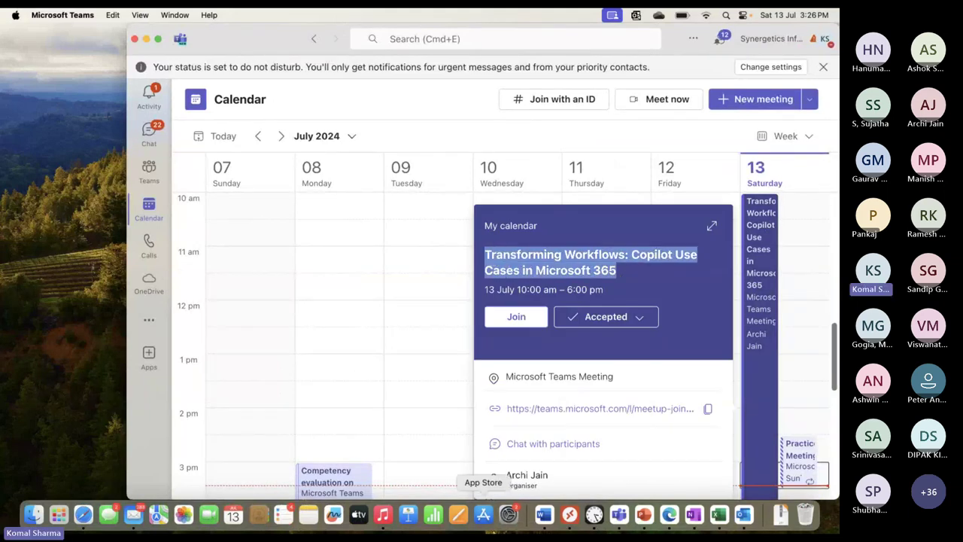
Prompt Copilot with 'Help me create an assignment for my students on' plus the pasted meeting title, and generate
click(675, 517)
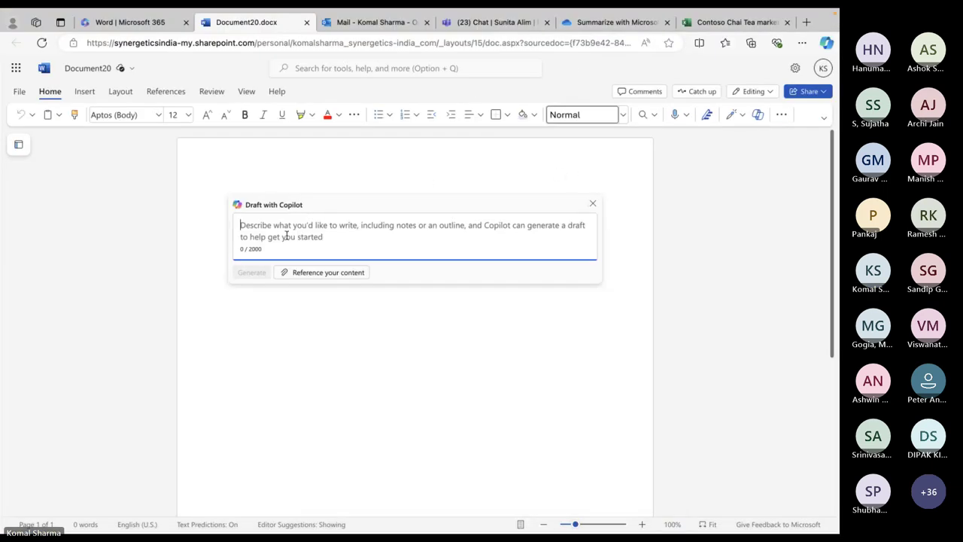
text(Help me )
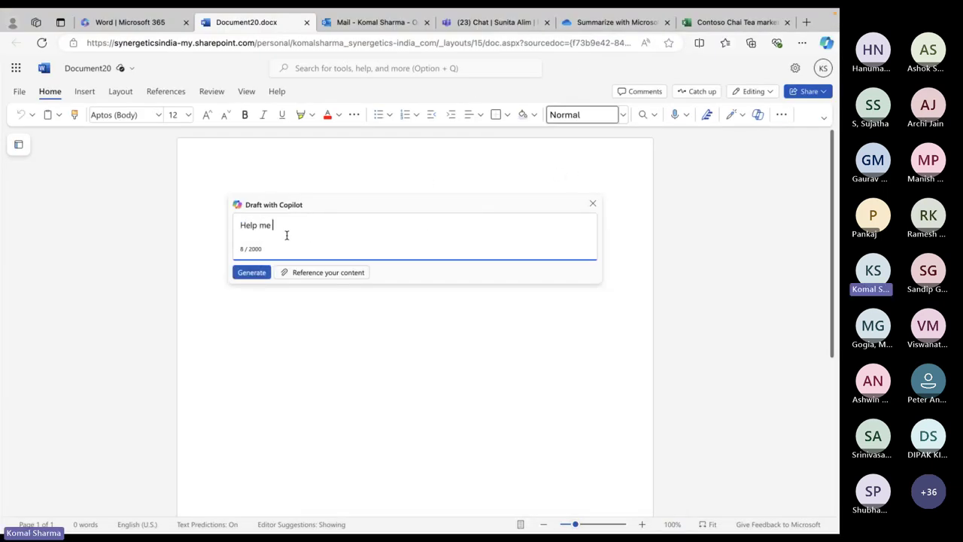
text(create )
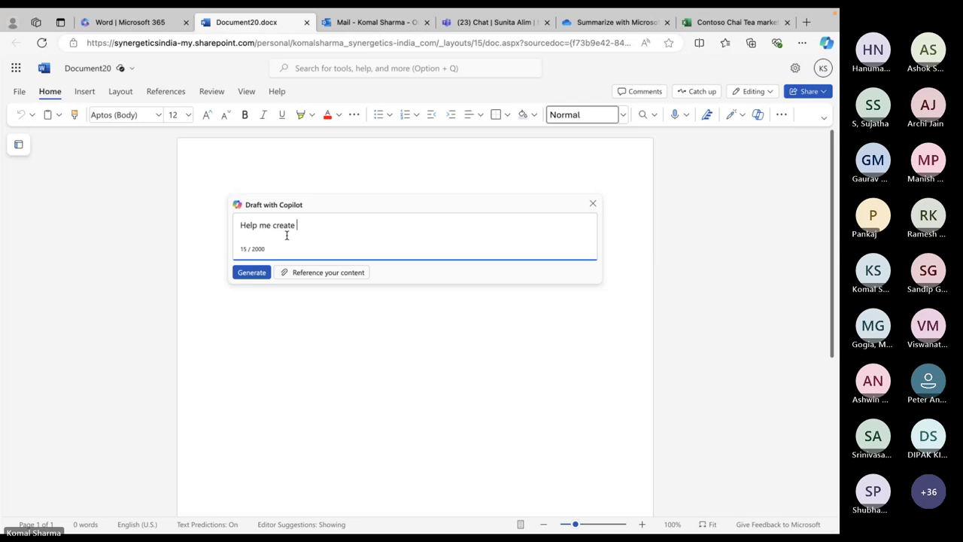
text(an assignment for )
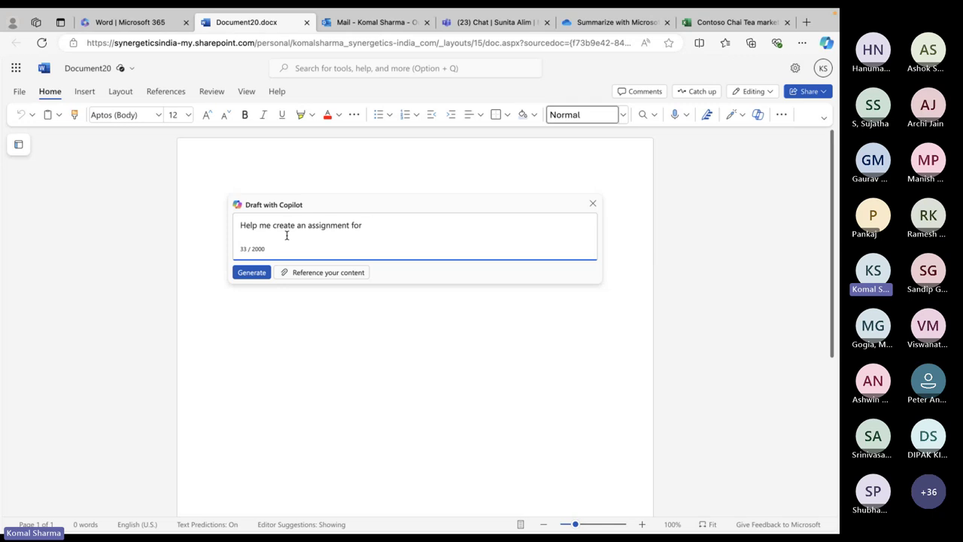
text(my students on "")
key(super+v)
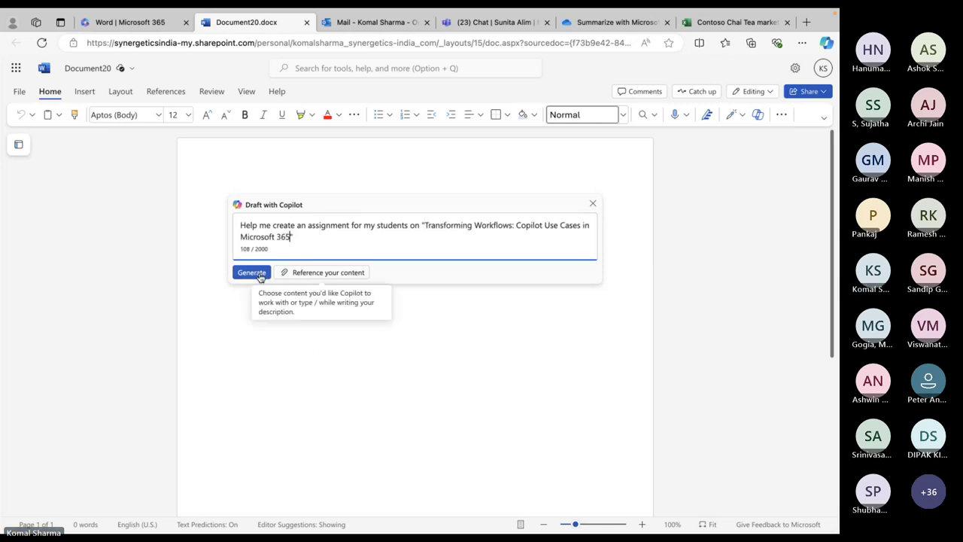
click(252, 273)
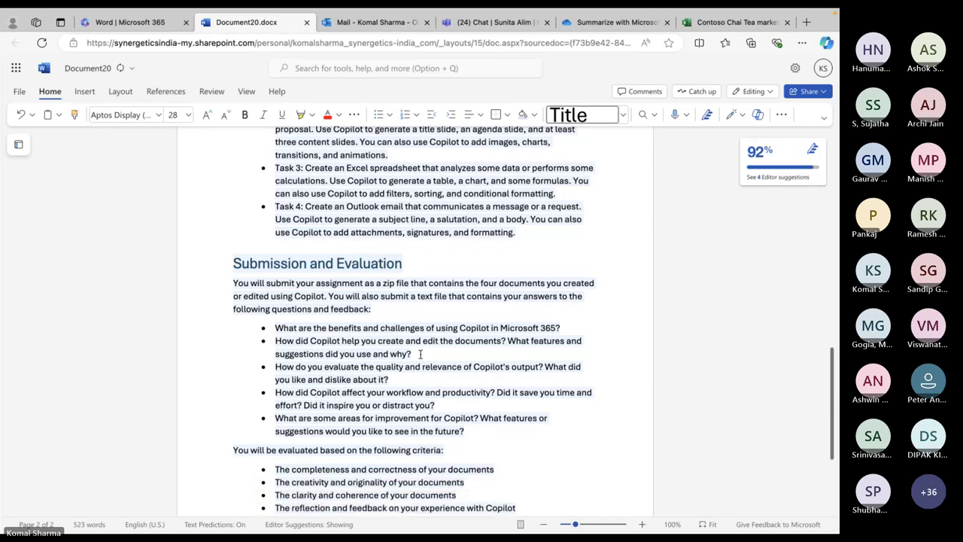
Review Copilot's 523-word assignment draft from the title down to the evaluation criteria
scroll(420, 354, up, 10)
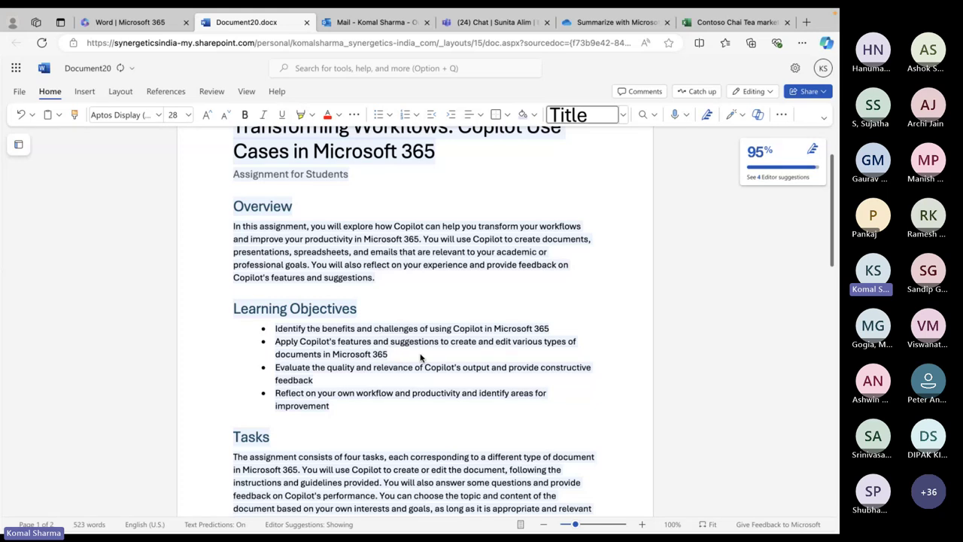
scroll(420, 358, up, 2)
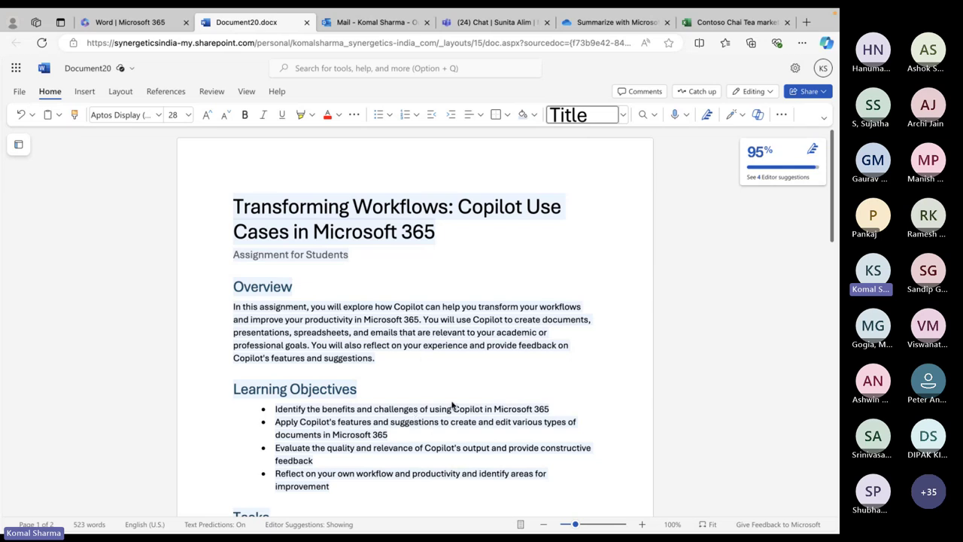
scroll(433, 335, down, 1)
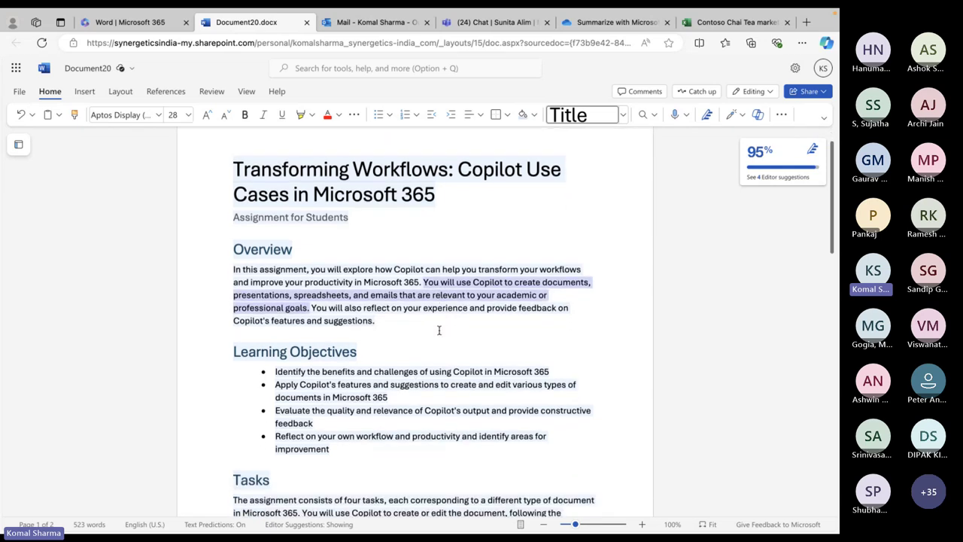
scroll(435, 198, down, 1)
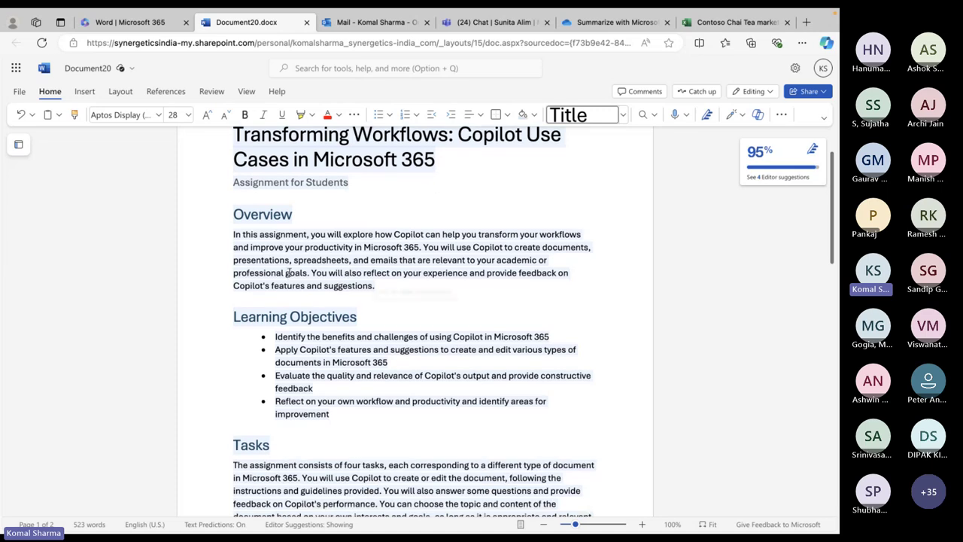
scroll(421, 323, down, 10)
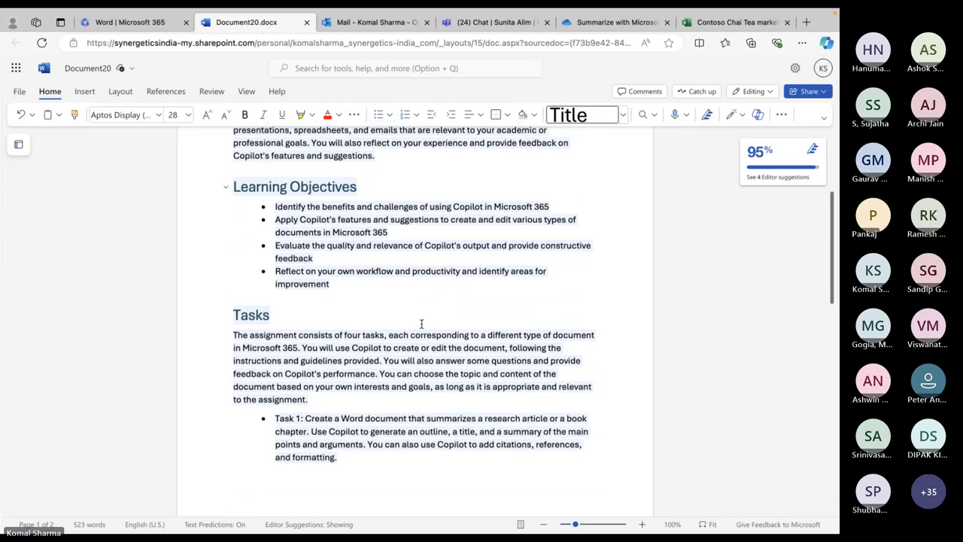
scroll(421, 324, up, 5)
scroll(422, 323, up, 10)
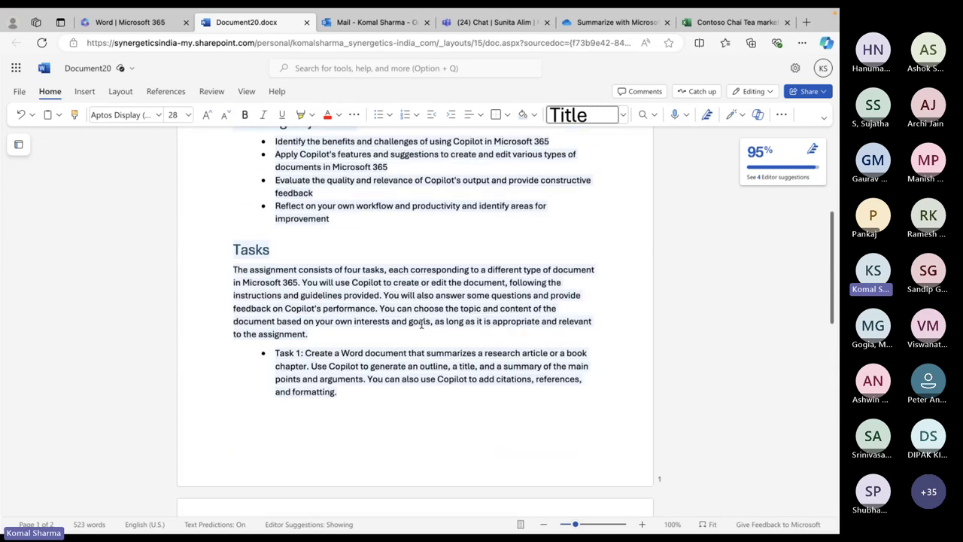
scroll(325, 367, down, 5)
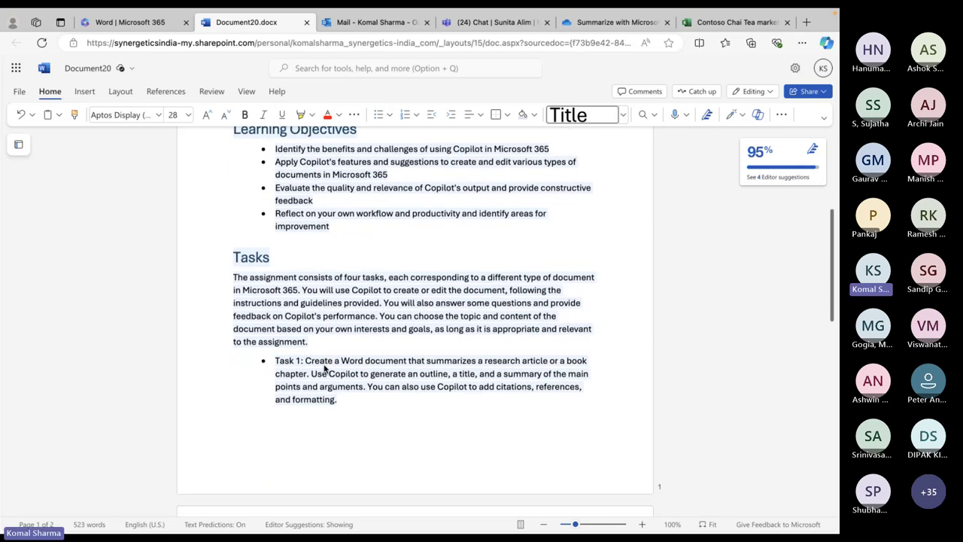
scroll(385, 371, down, 4)
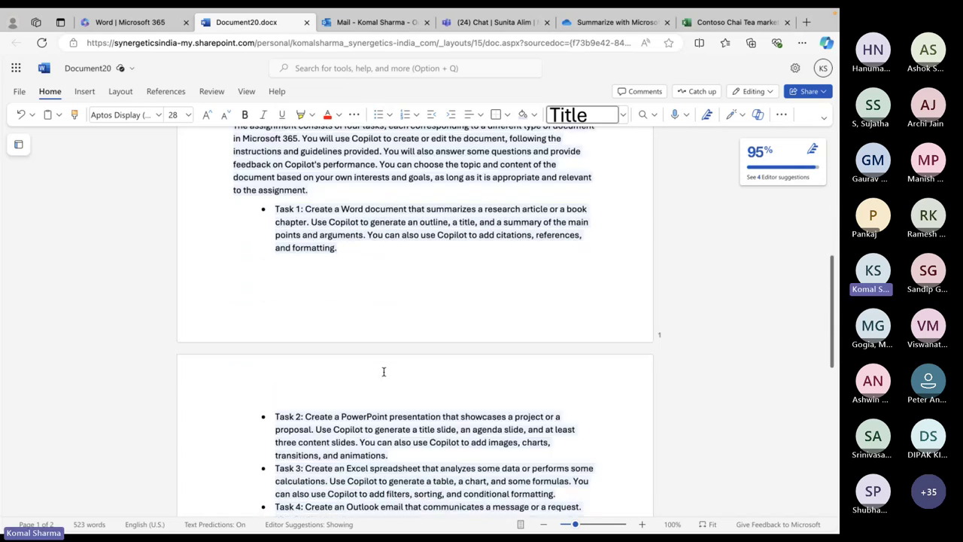
scroll(384, 371, up, 2)
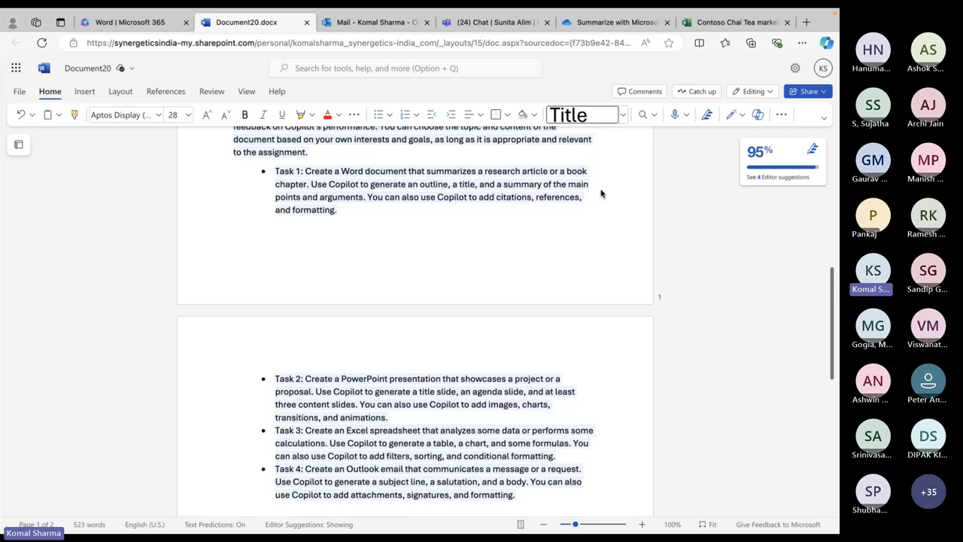
scroll(386, 319, down, 1)
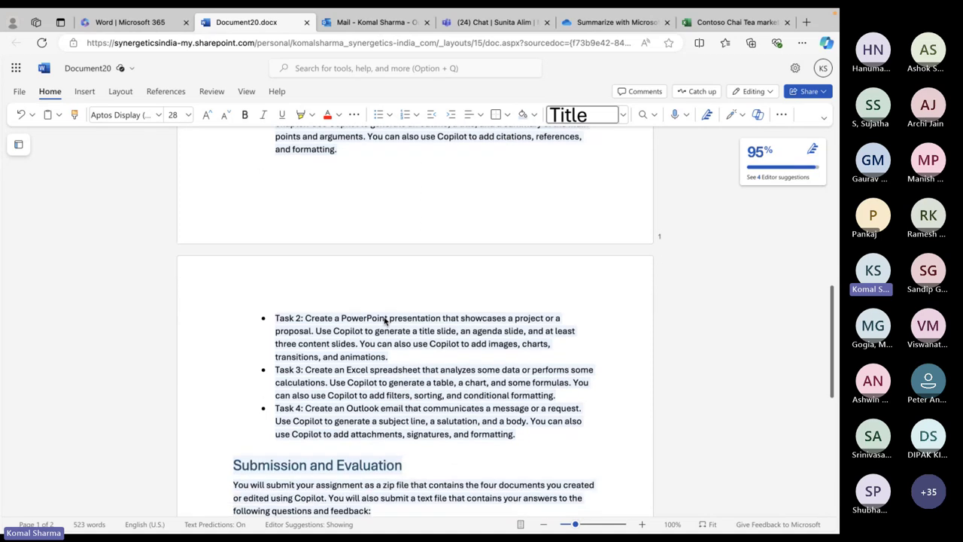
scroll(428, 354, down, 2)
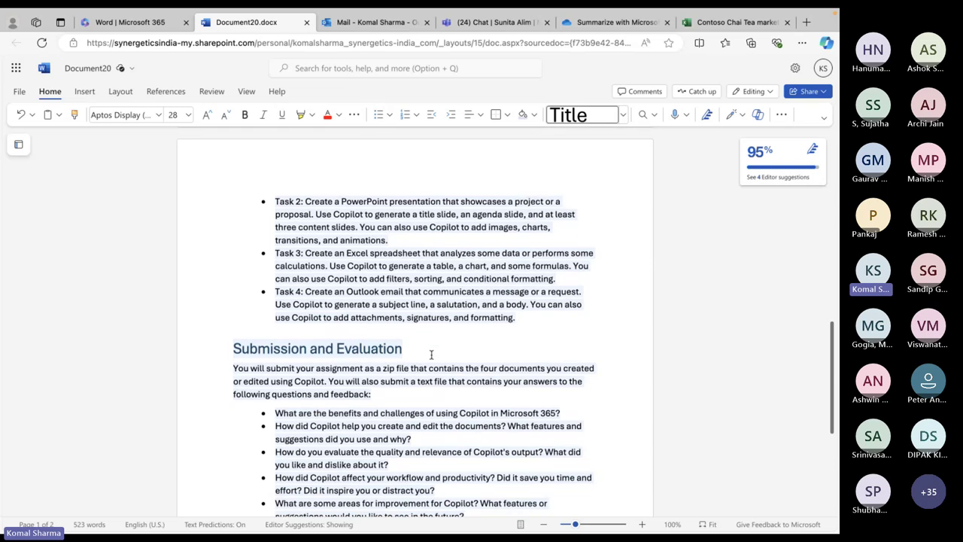
scroll(363, 342, down, 1)
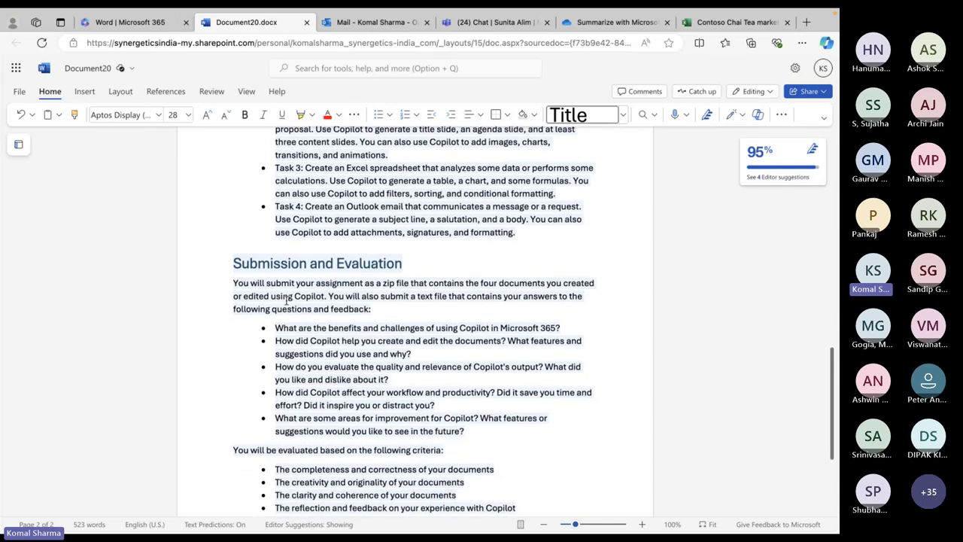
scroll(380, 395, down, 1)
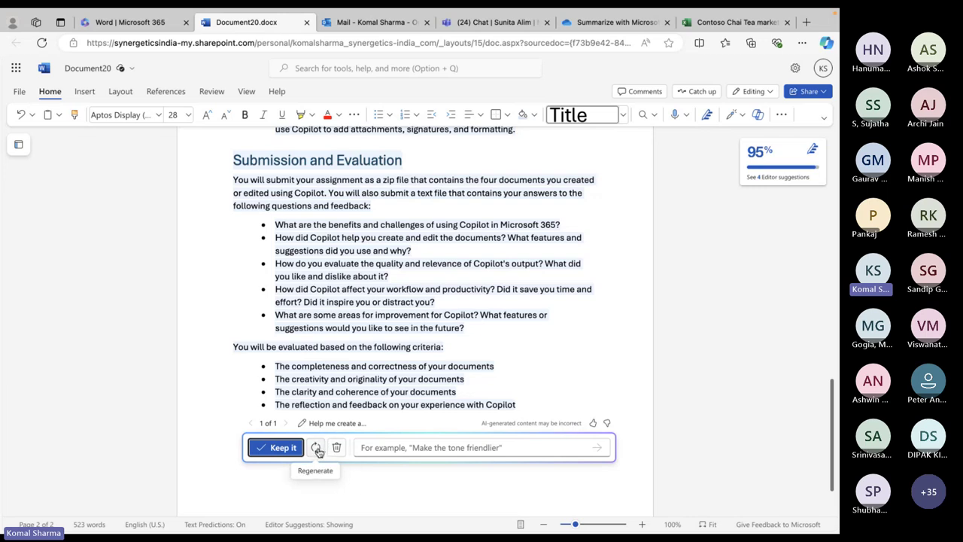
click(316, 448)
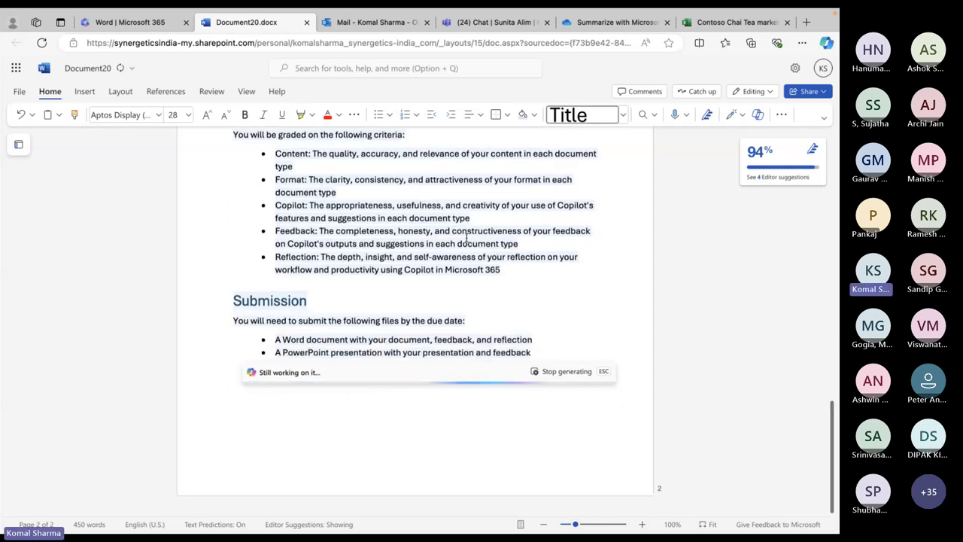
scroll(466, 237, up, 15)
scroll(466, 238, down, 6)
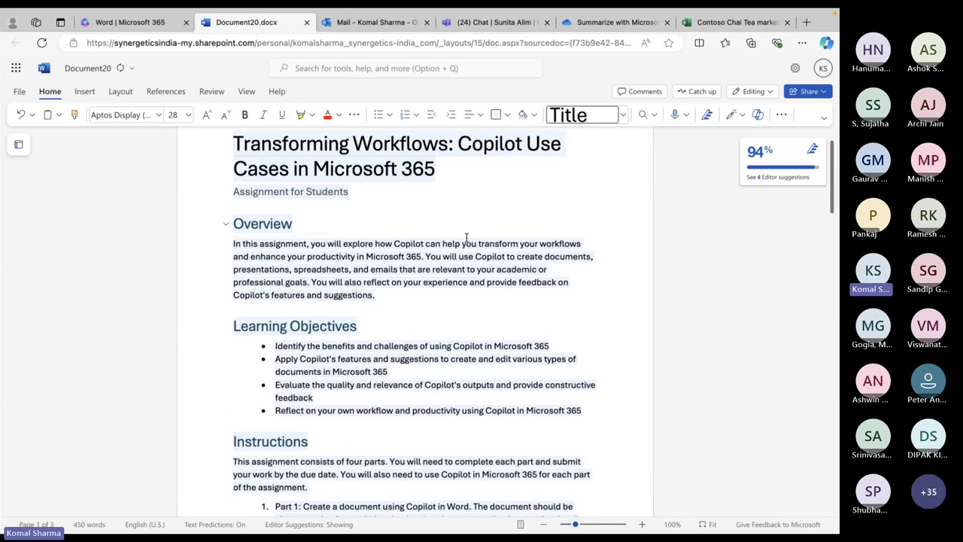
scroll(466, 237, up, 2)
scroll(466, 236, down, 15)
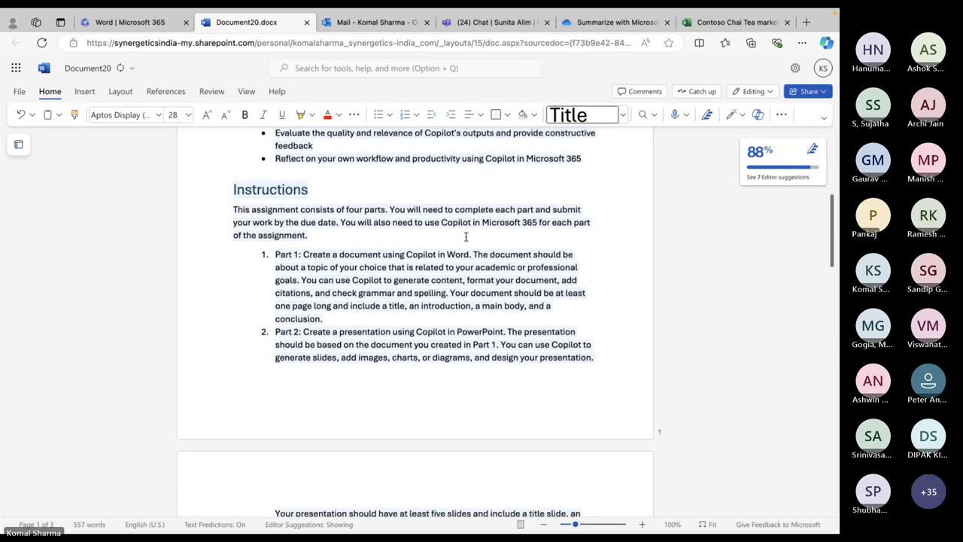
scroll(466, 237, down, 1)
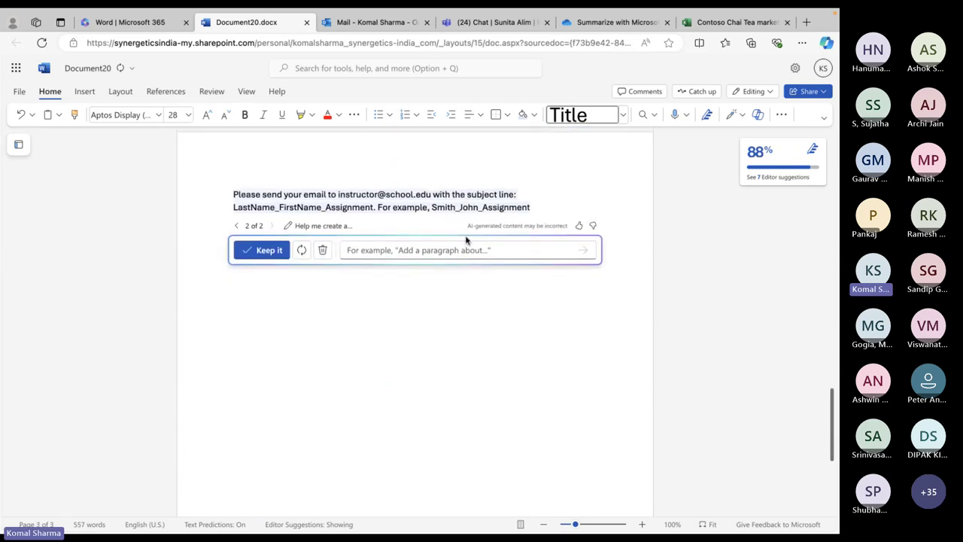
scroll(466, 241, up, 1)
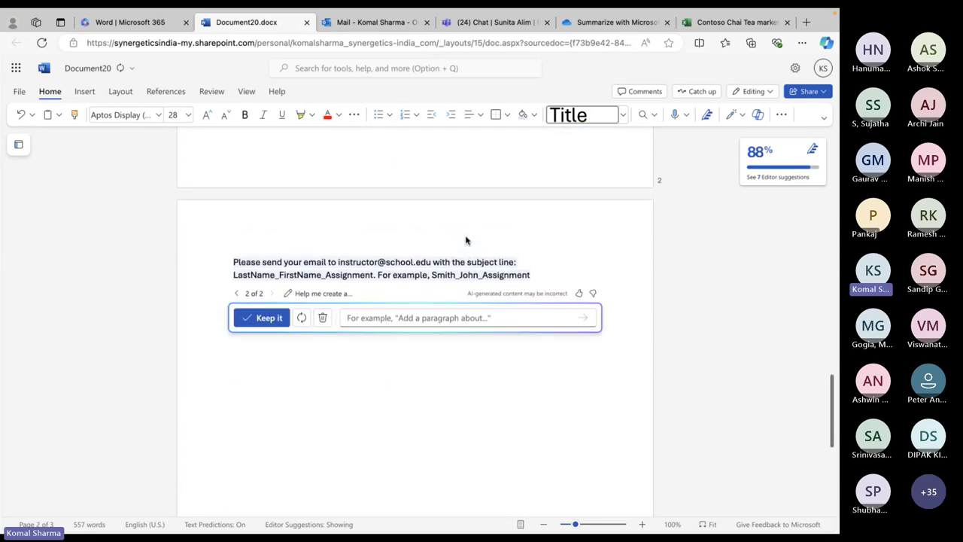
click(238, 295)
scroll(408, 268, up, 6)
scroll(408, 268, down, 1)
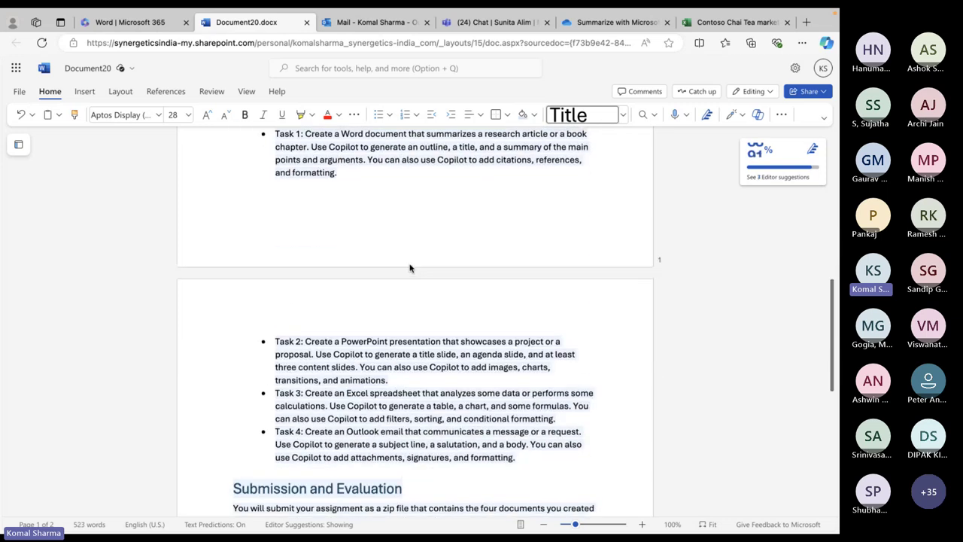
scroll(410, 269, up, 4)
scroll(361, 279, down, 2)
scroll(314, 288, up, 1)
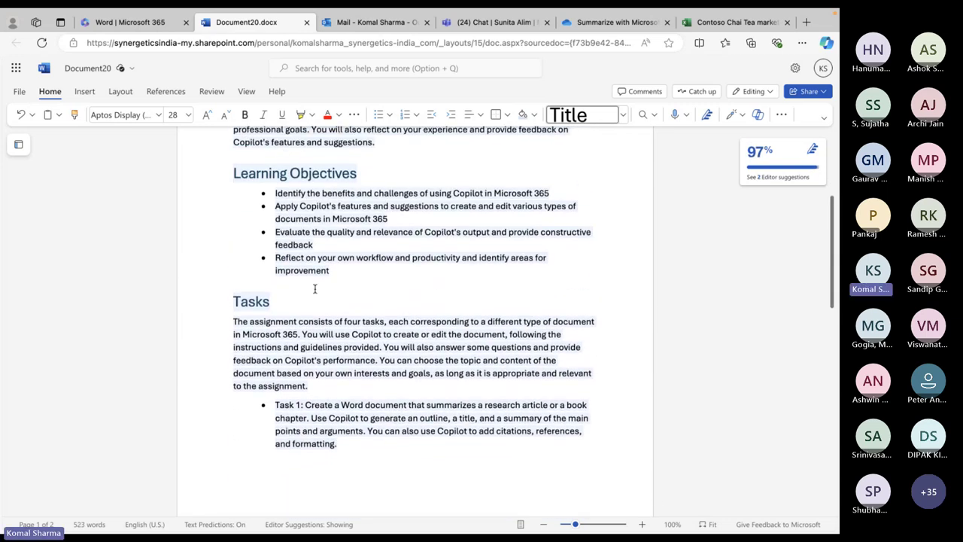
scroll(324, 397, down, 10)
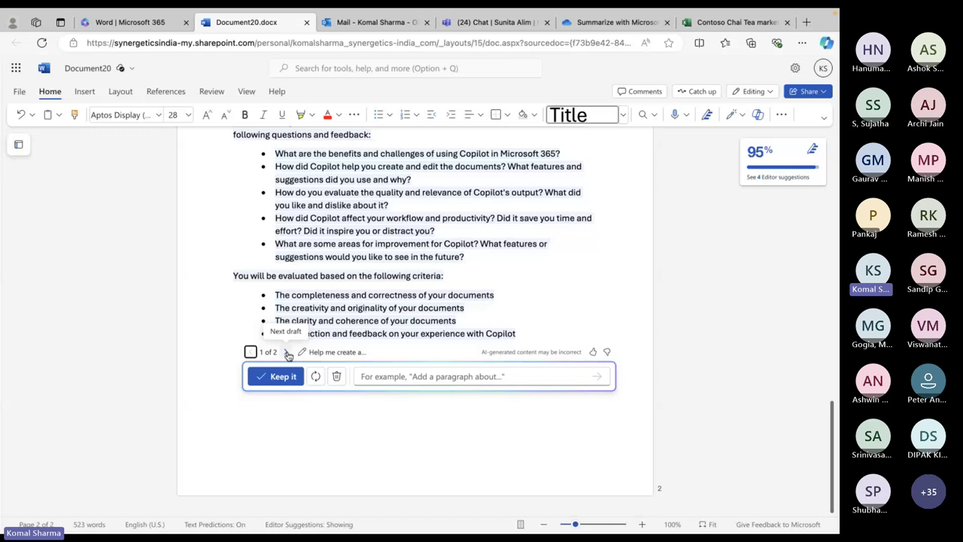
Switch to Copilot's draft 2 of 2 and scroll through the 558-word version
click(286, 352)
scroll(340, 318, up, 7)
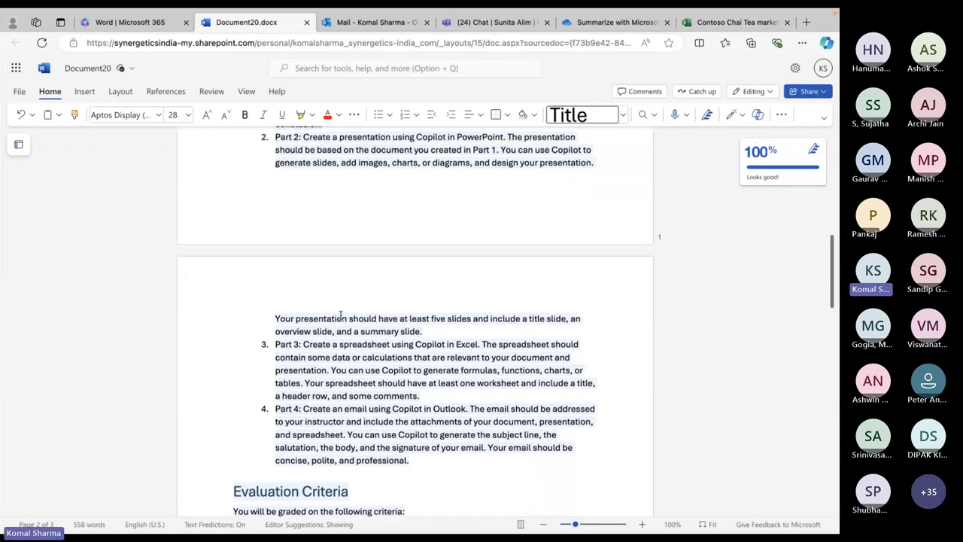
scroll(340, 318, up, 5)
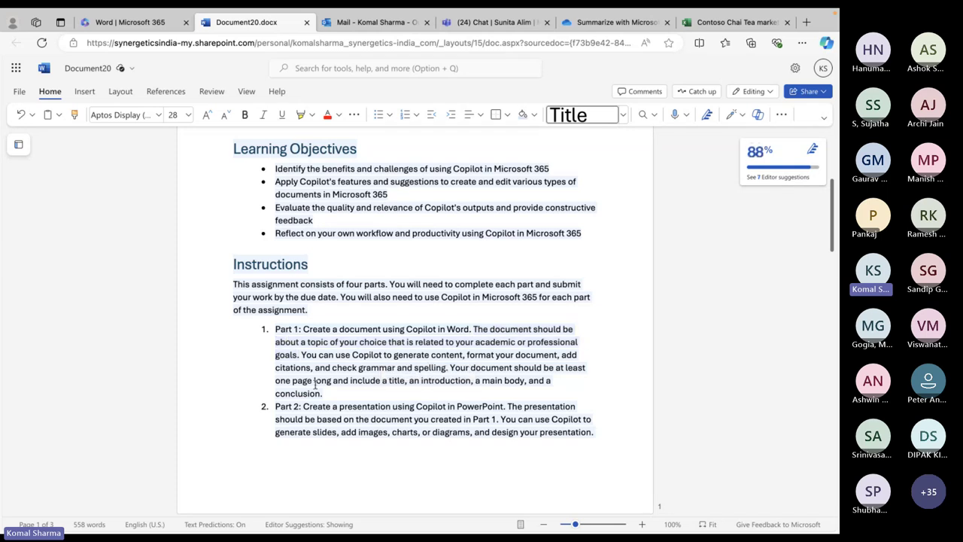
scroll(315, 383, down, 10)
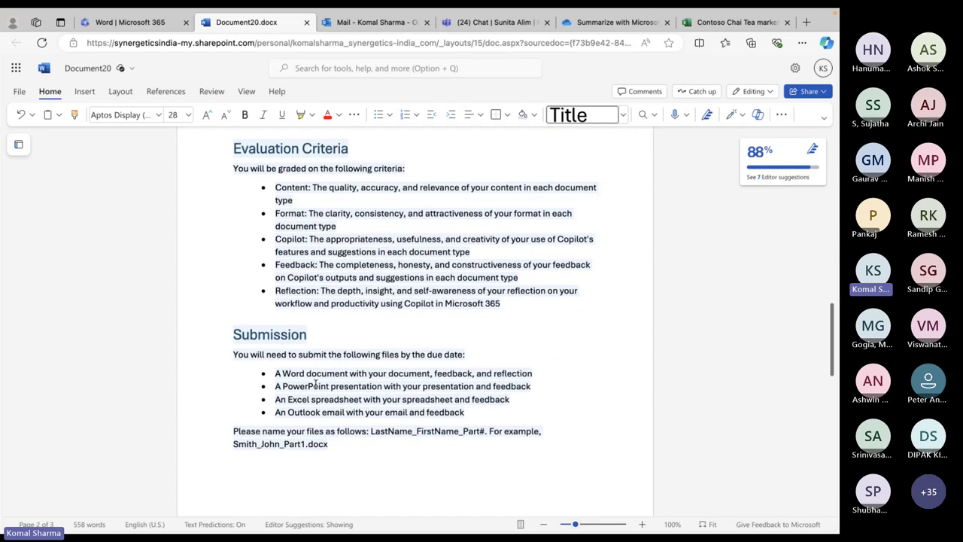
scroll(315, 383, up, 4)
scroll(315, 383, down, 7)
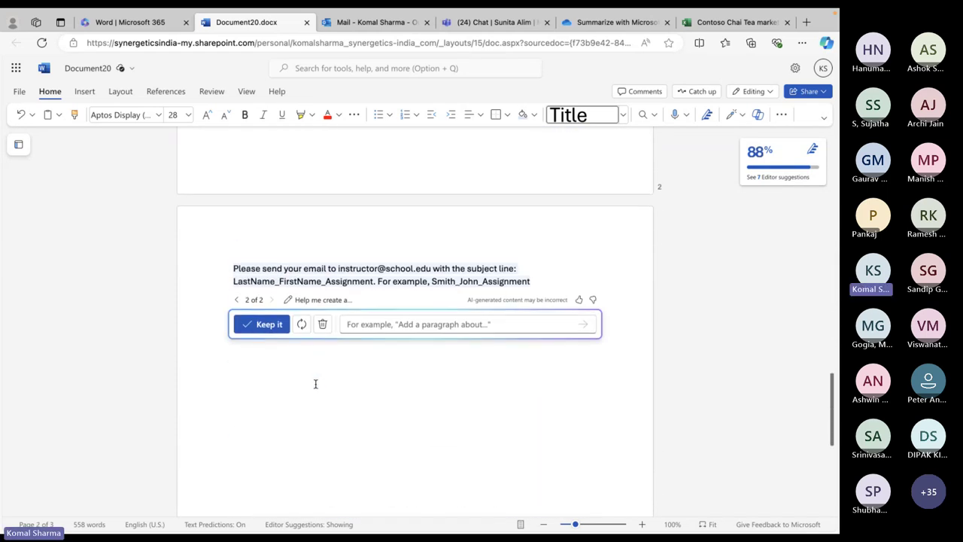
Ask Copilot to refine the draft with 'Please add more assignment for excel'
click(419, 324)
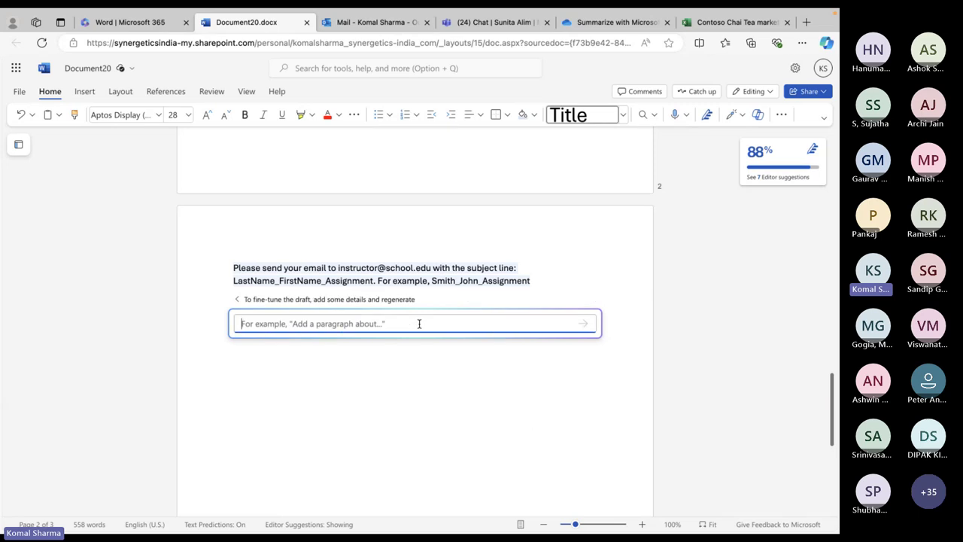
text(Pl)
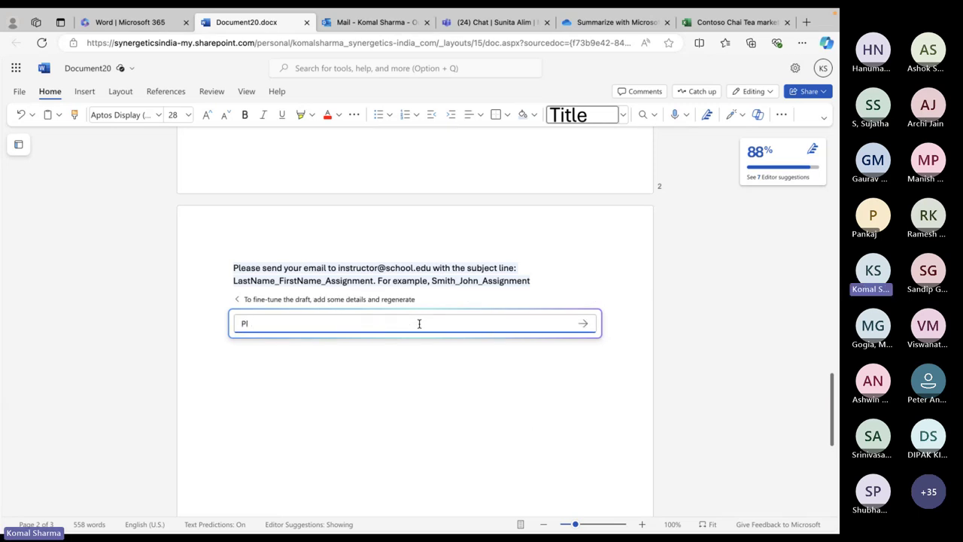
text(ease add)
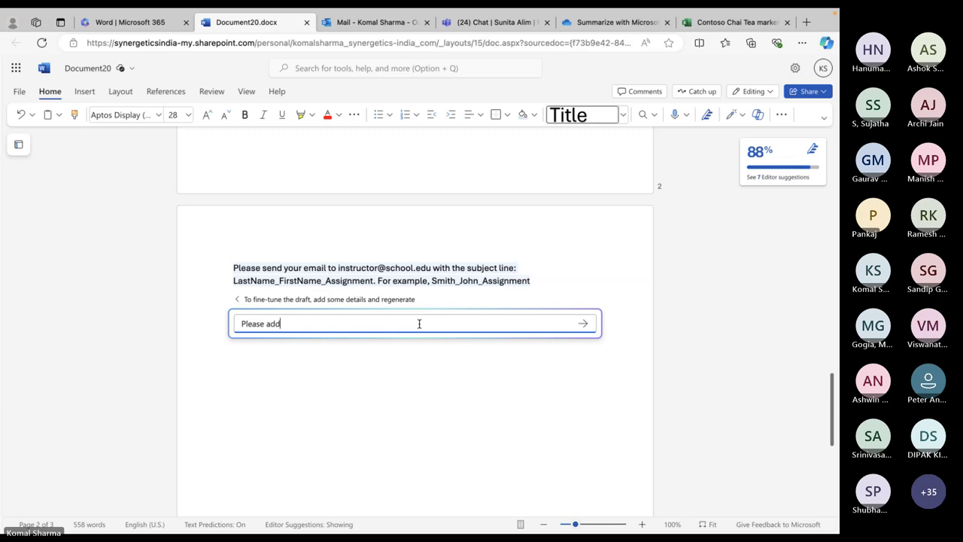
scroll(447, 294, up, 10)
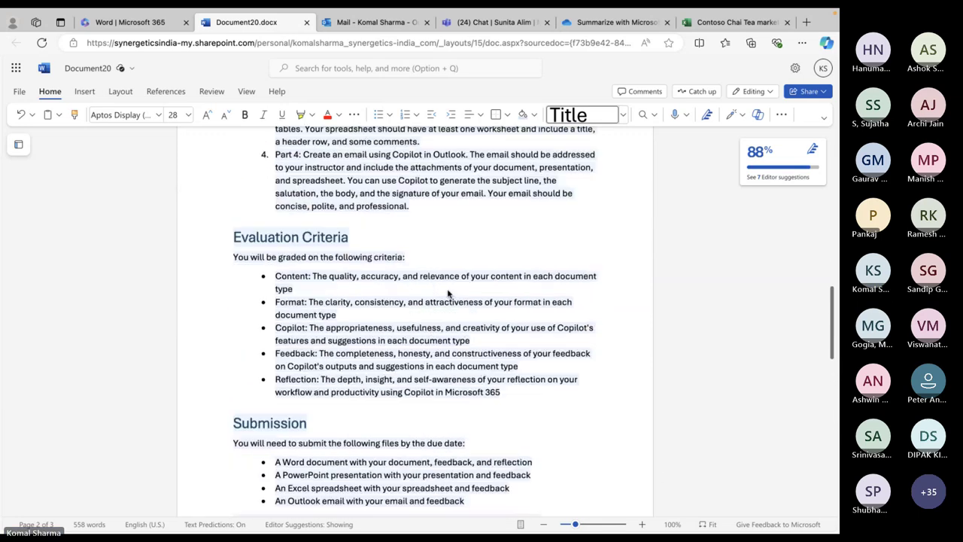
text(add)
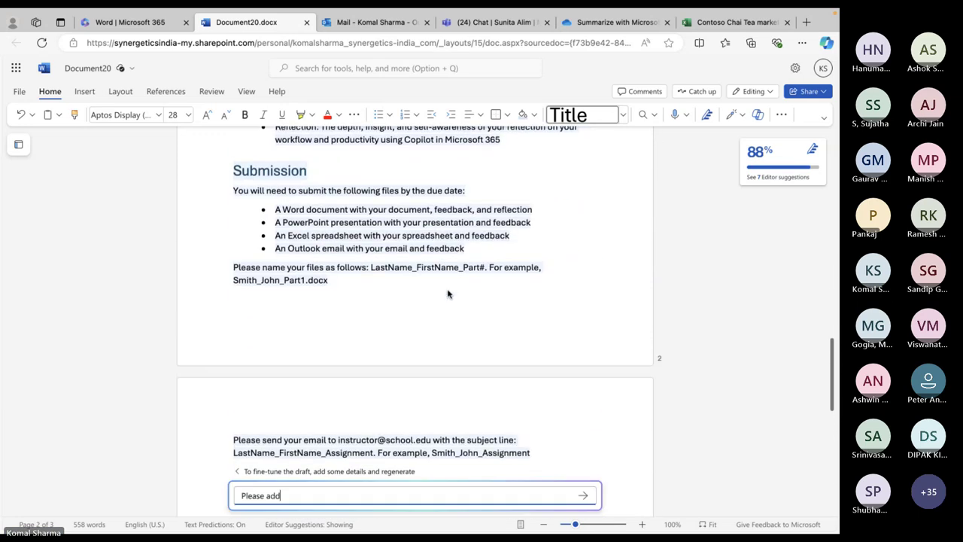
scroll(448, 293, down, 1)
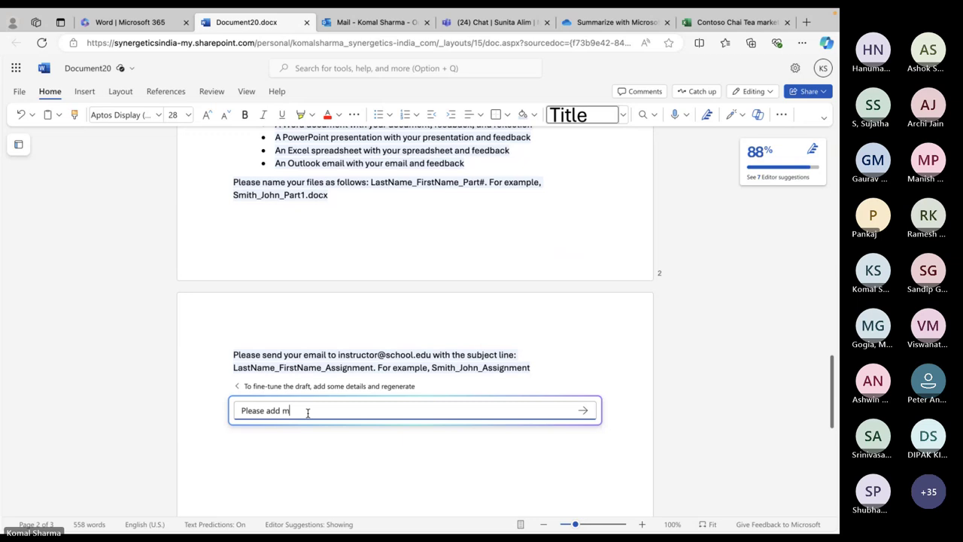
text(more as)
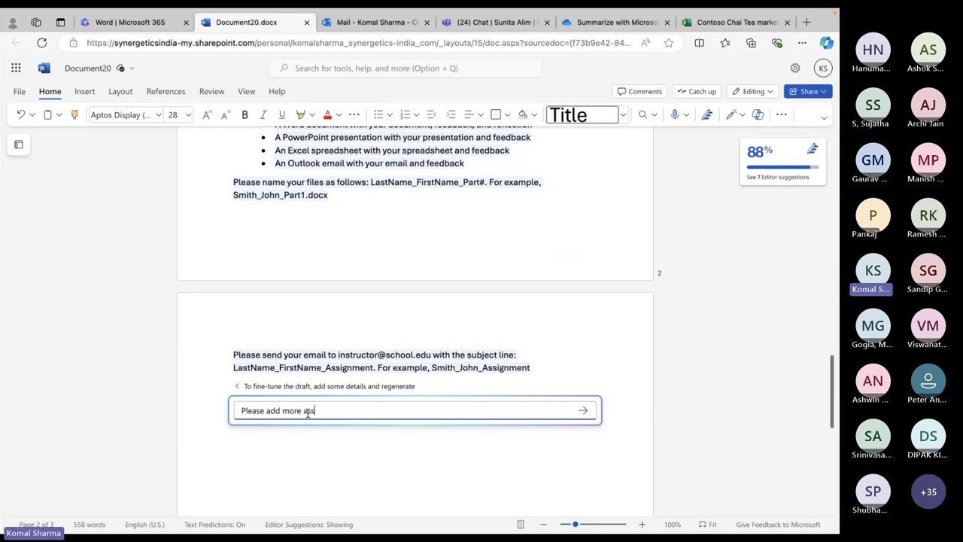
text(signmen)
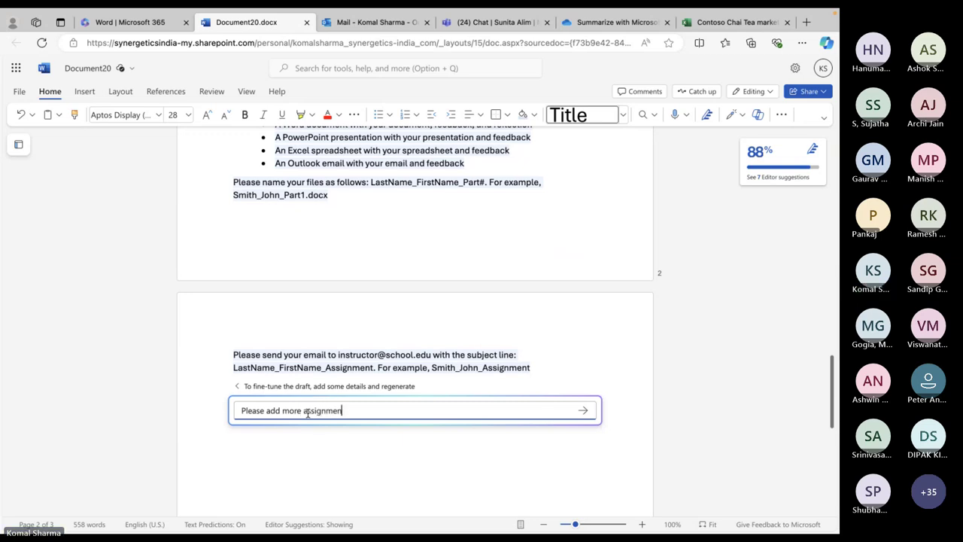
text(t for e)
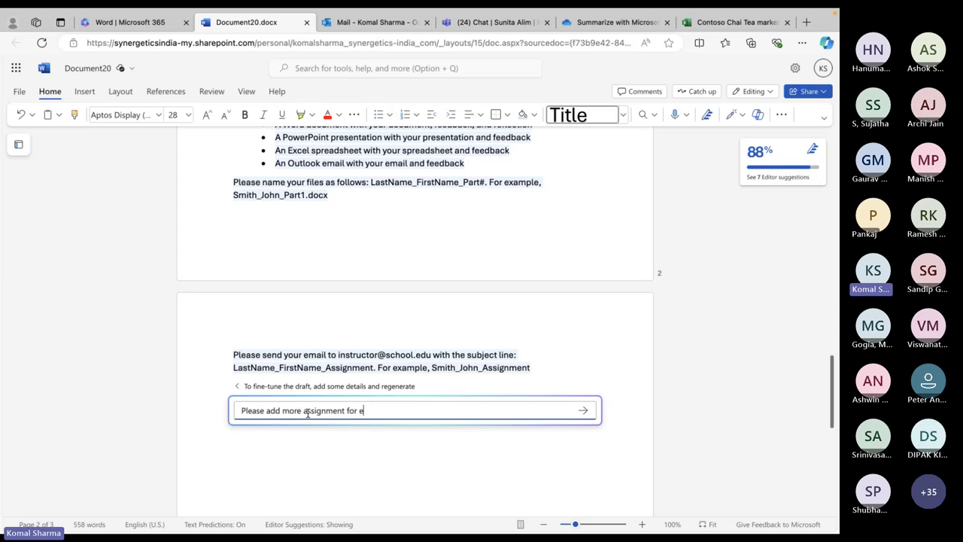
text(xcel)
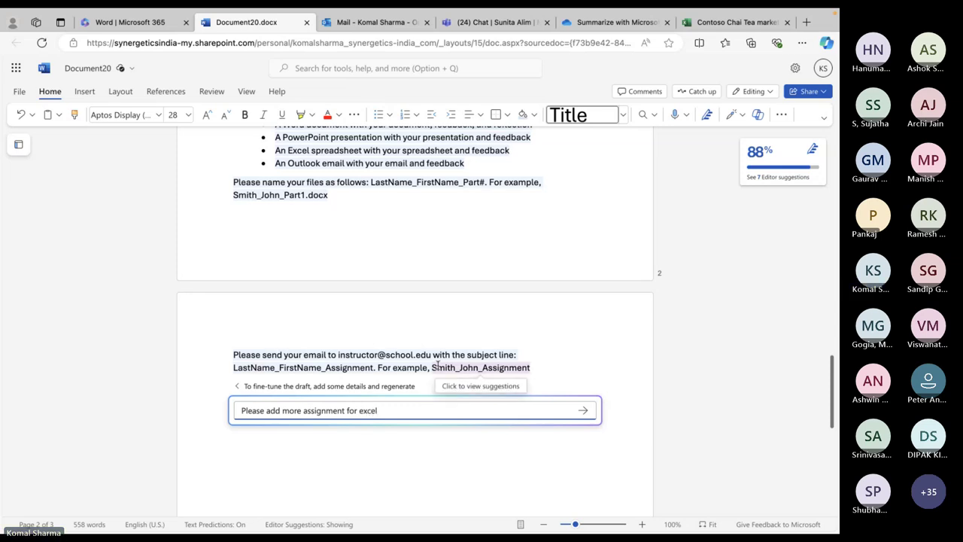
click(583, 410)
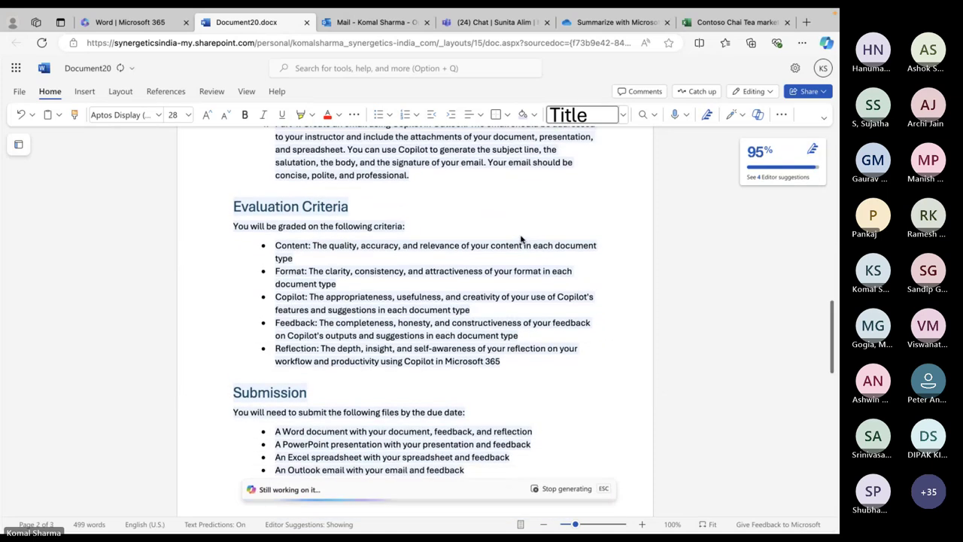
Review the second Copilot draft and select its Part 3 spreadsheet instructions
scroll(520, 239, up, 5)
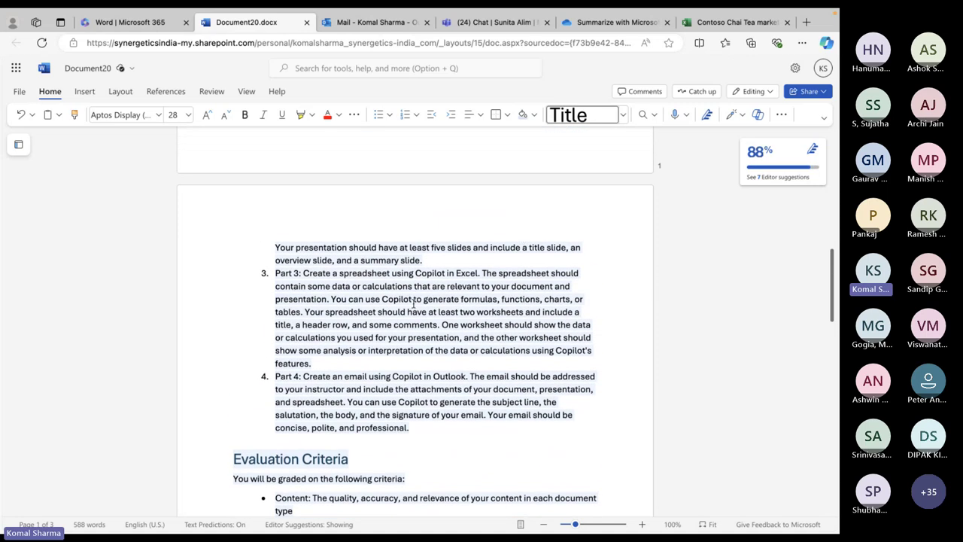
scroll(443, 295, down, 5)
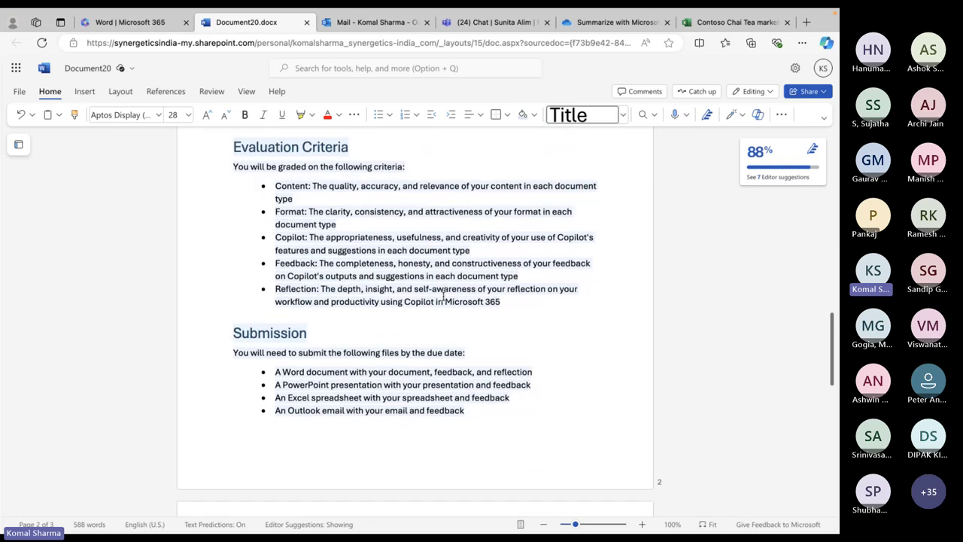
scroll(443, 296, down, 4)
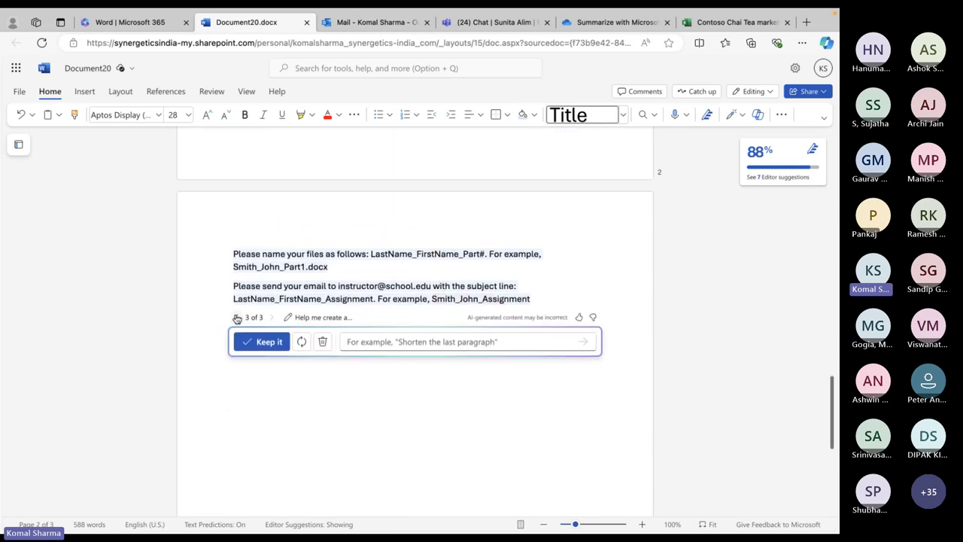
click(237, 317)
scroll(370, 261, up, 8)
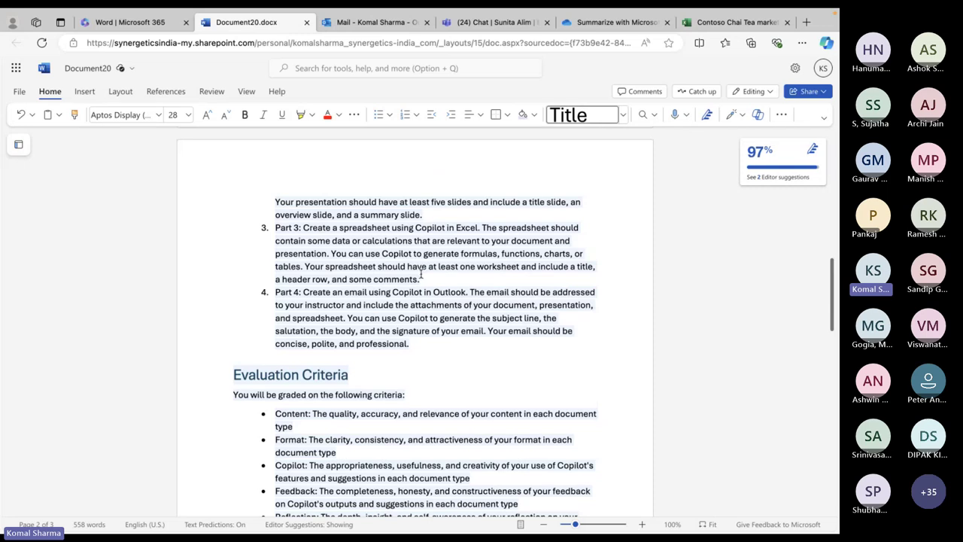
drag(420, 279, 482, 227)
scroll(420, 348, down, 8)
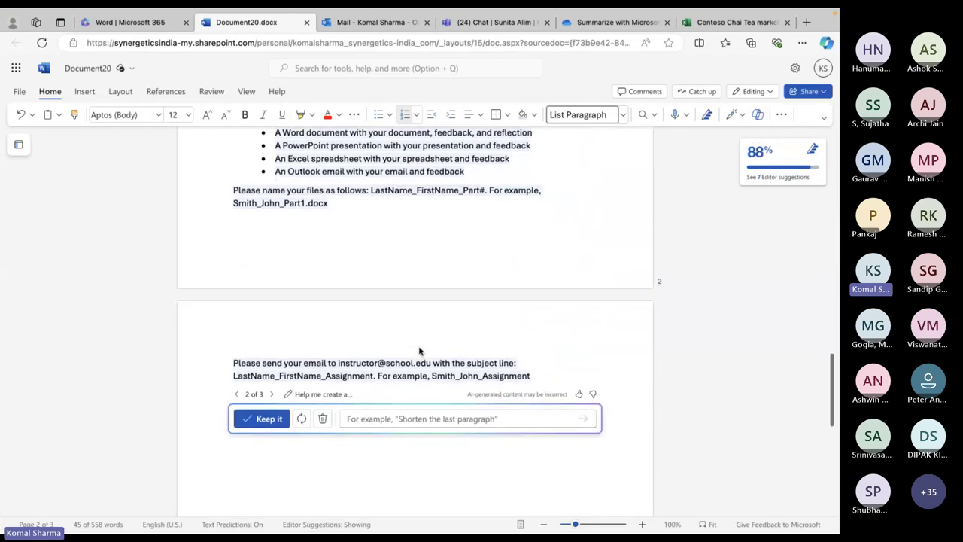
Compare drafts 2 and 3, then keep the 589-word third draft
click(271, 390)
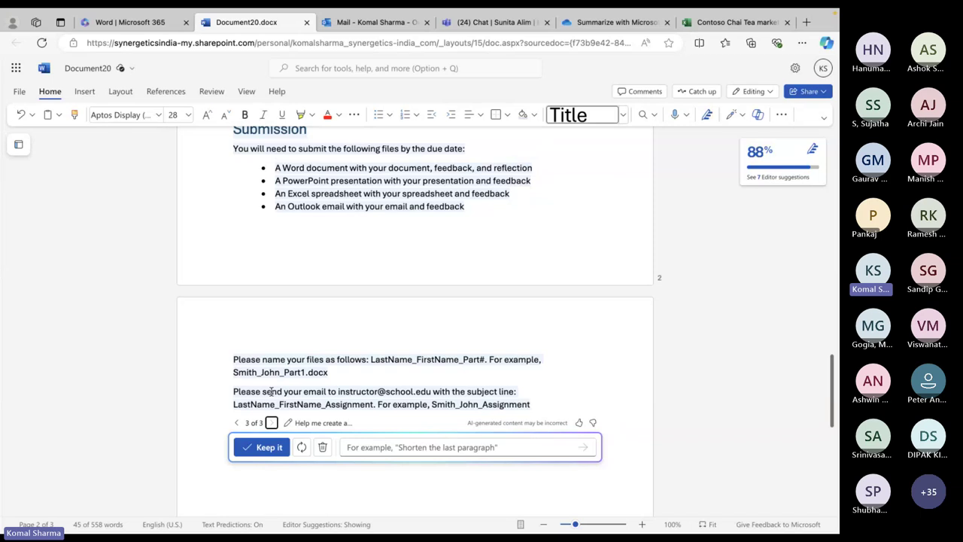
scroll(436, 329, up, 5)
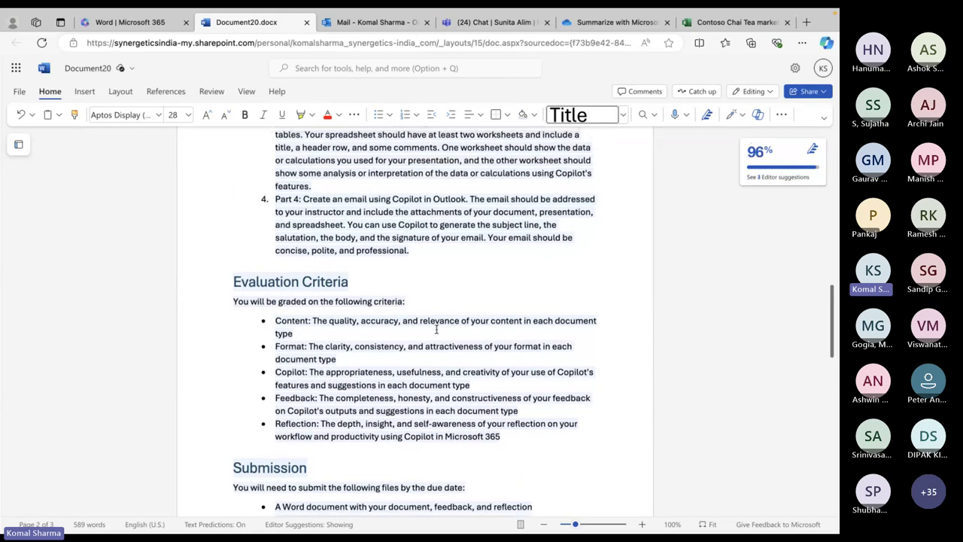
scroll(437, 328, up, 1)
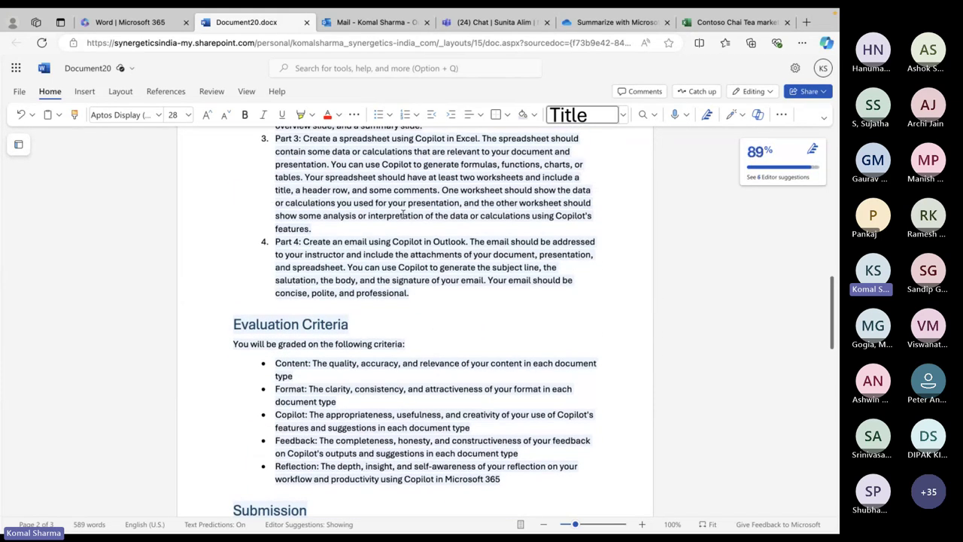
scroll(403, 214, up, 2)
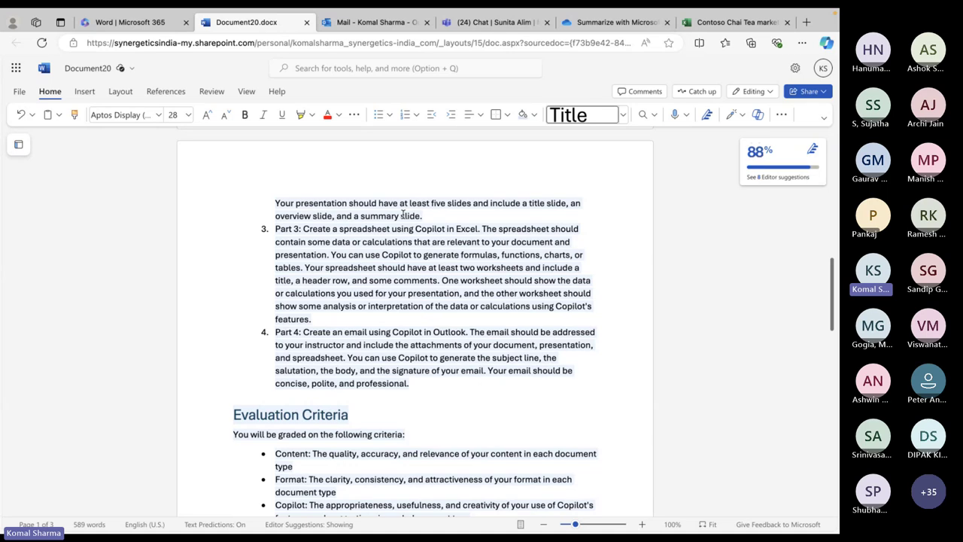
scroll(451, 257, down, 10)
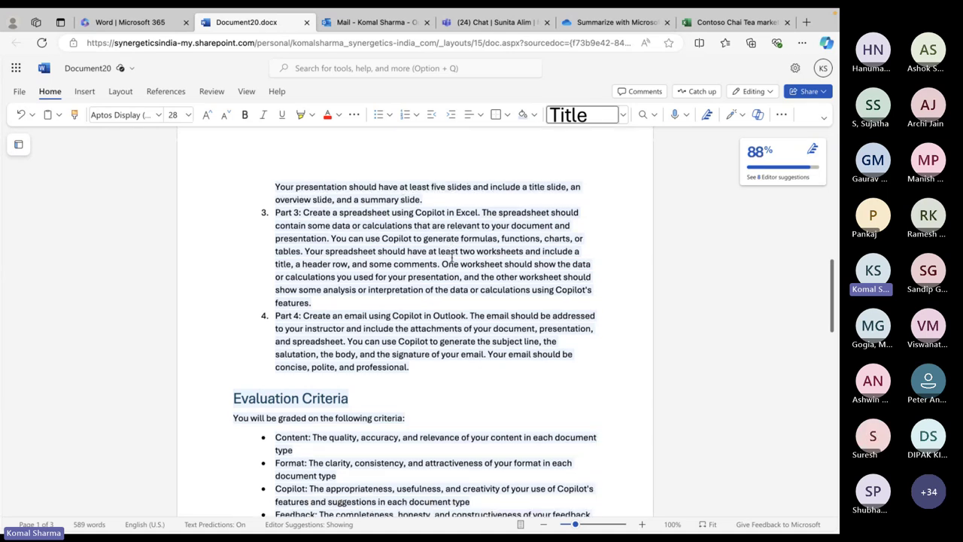
scroll(451, 257, down, 2)
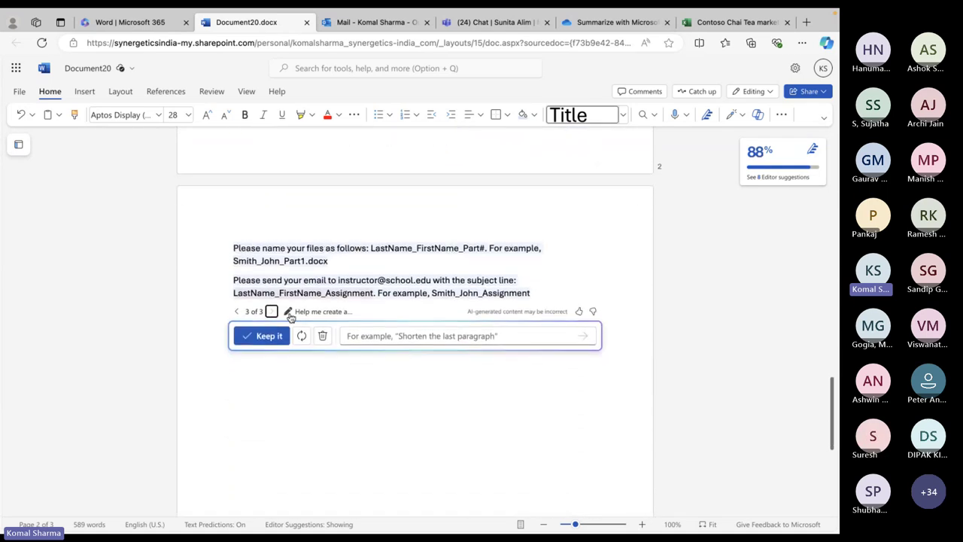
click(236, 311)
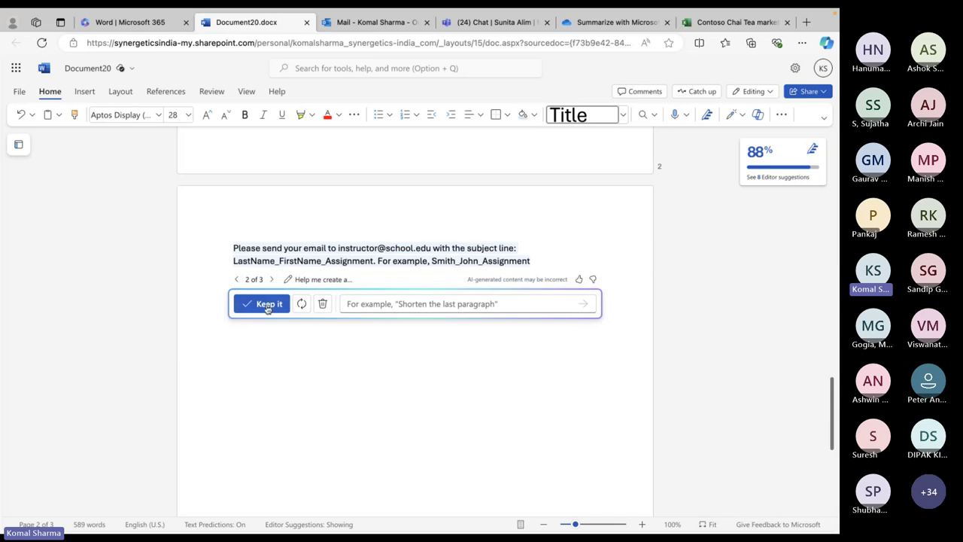
click(273, 279)
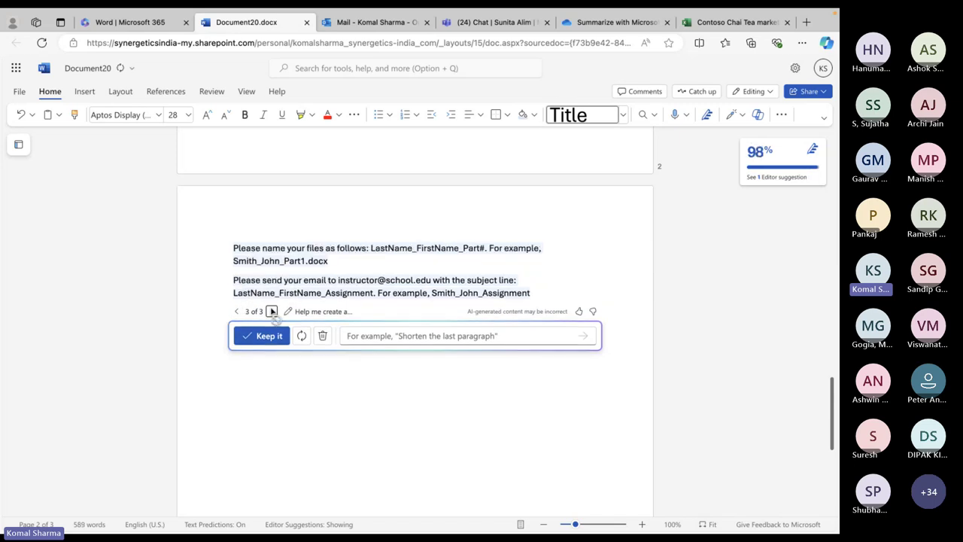
click(236, 311)
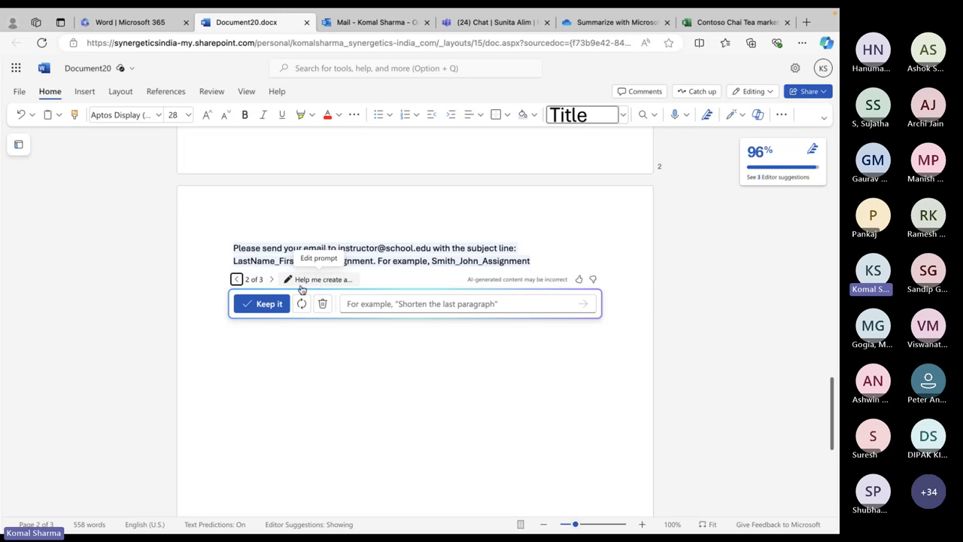
click(274, 280)
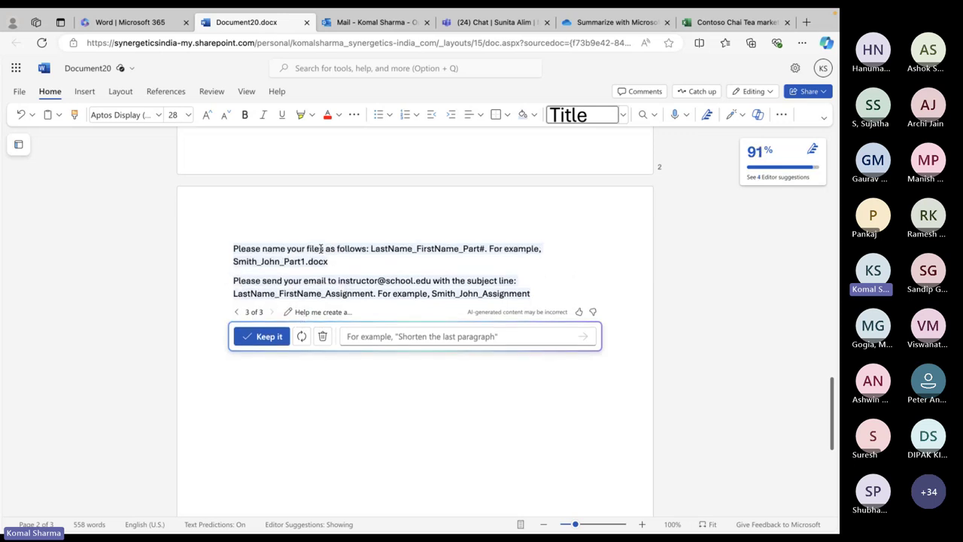
scroll(320, 249, up, 15)
scroll(319, 249, down, 15)
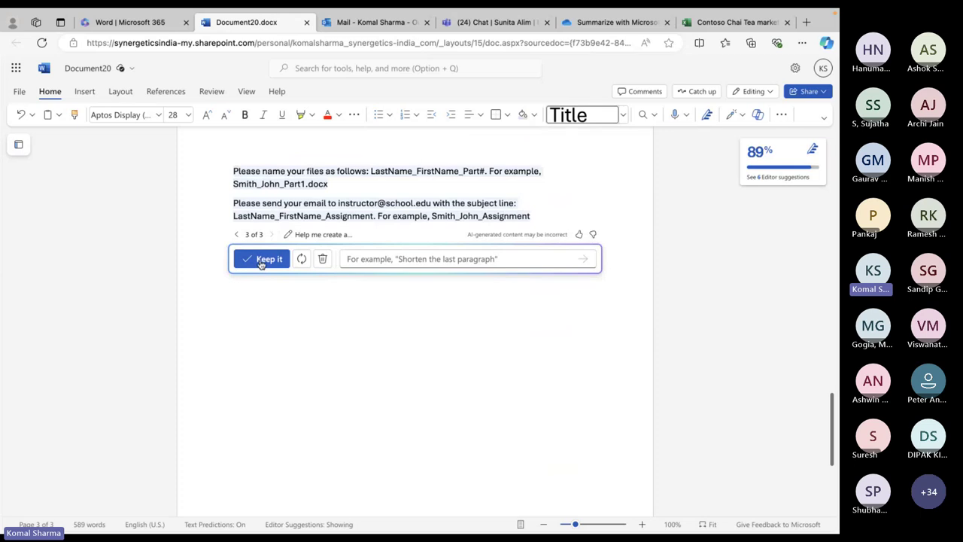
click(269, 259)
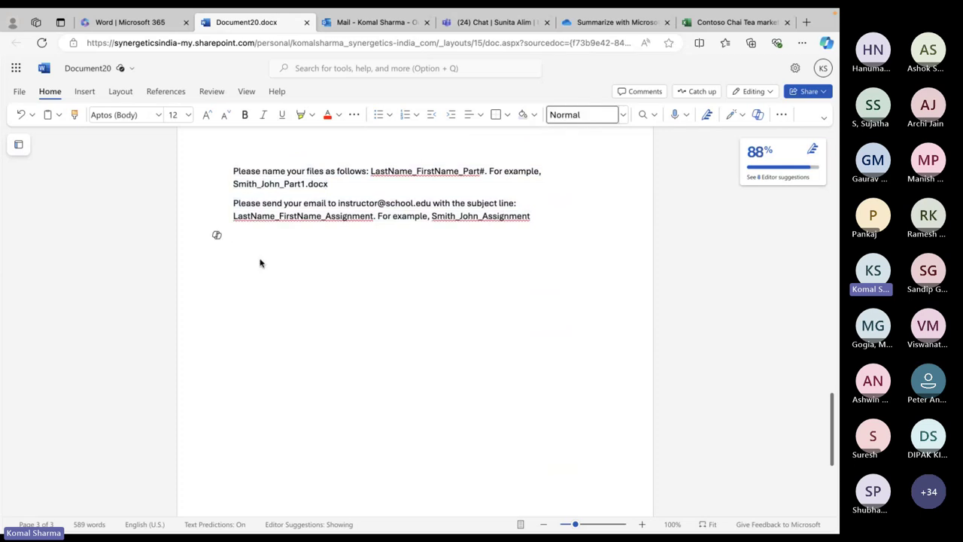
Place the cursor on the empty line after the submission instructions and start a new Copilot draft there
scroll(333, 203, up, 20)
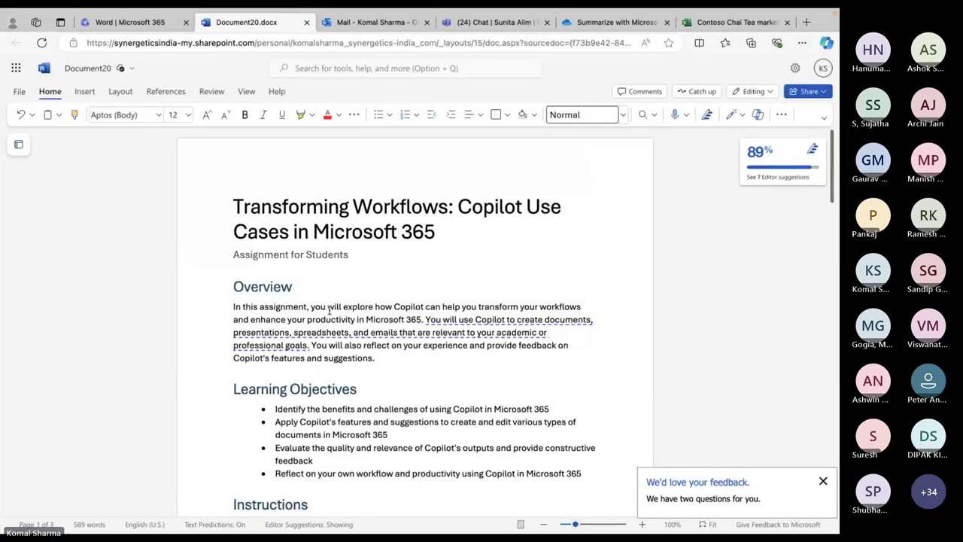
scroll(328, 269, down, 2)
scroll(327, 268, down, 20)
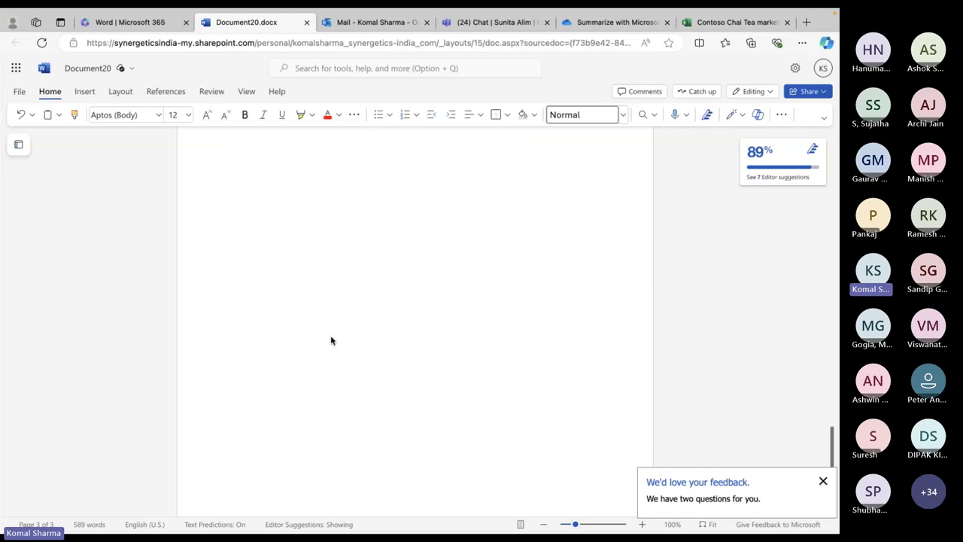
click(327, 386)
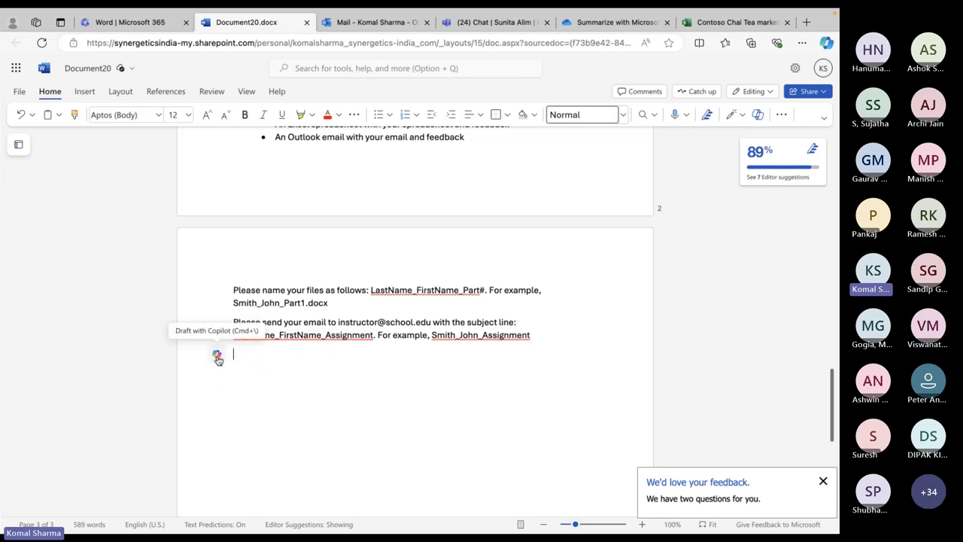
click(217, 357)
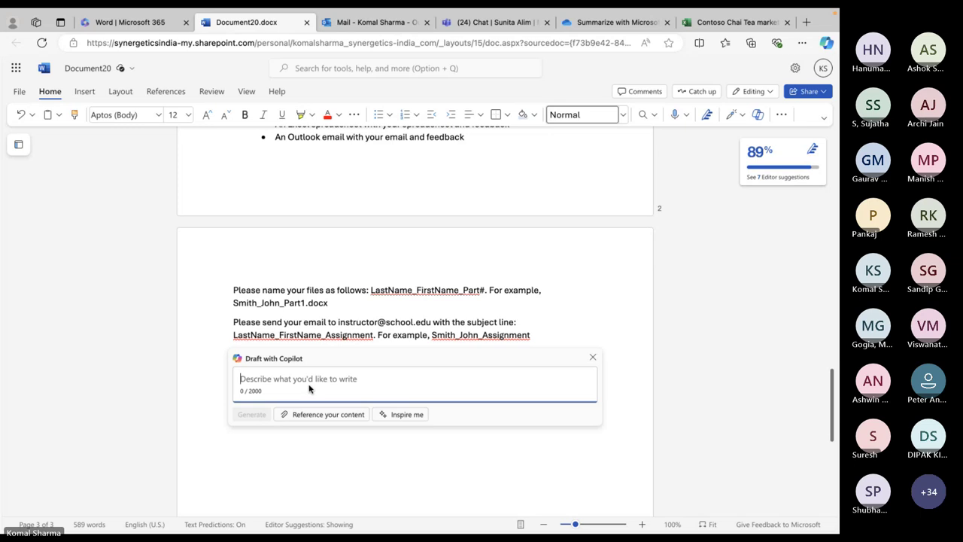
Show the Copilot chat pane, glance at Teams, and close the Draft with Copilot prompt
click(758, 115)
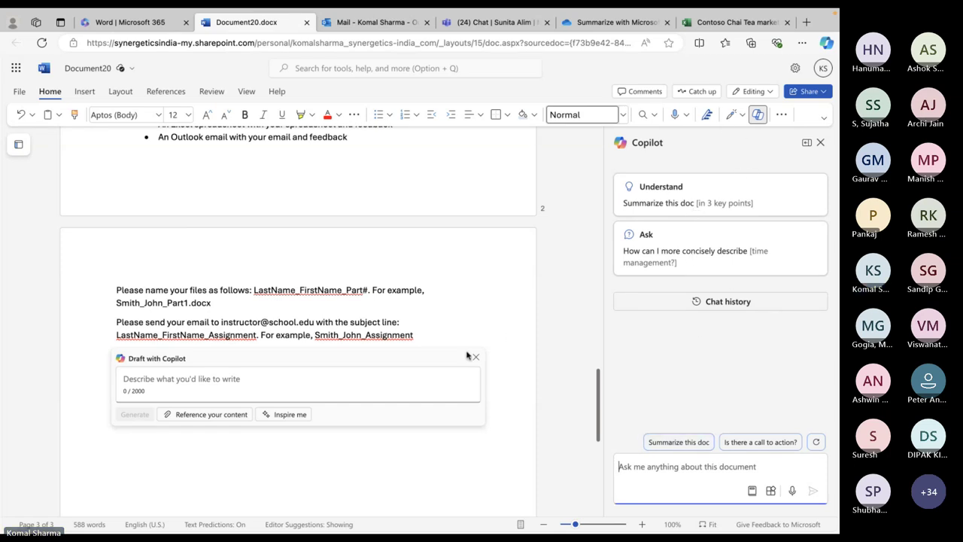
key(ctrl+Right)
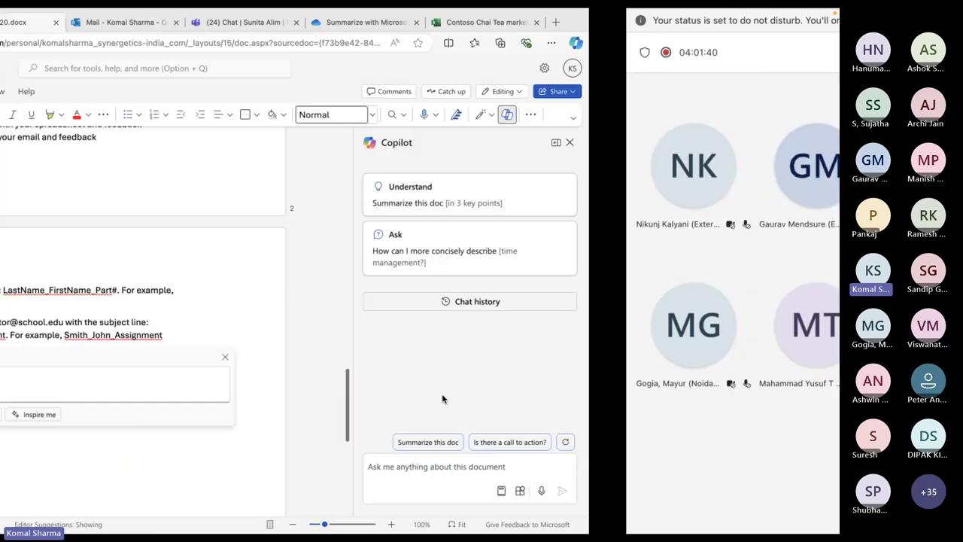
key(ctrl+Left)
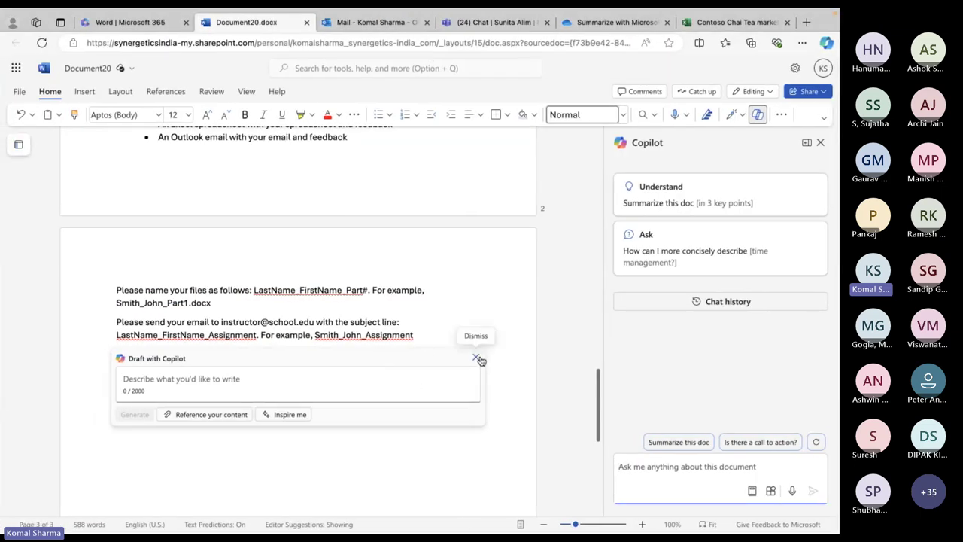
click(476, 358)
Review the 588-word assignment up to its title, then switch to the Teams meeting
scroll(334, 261, up, 20)
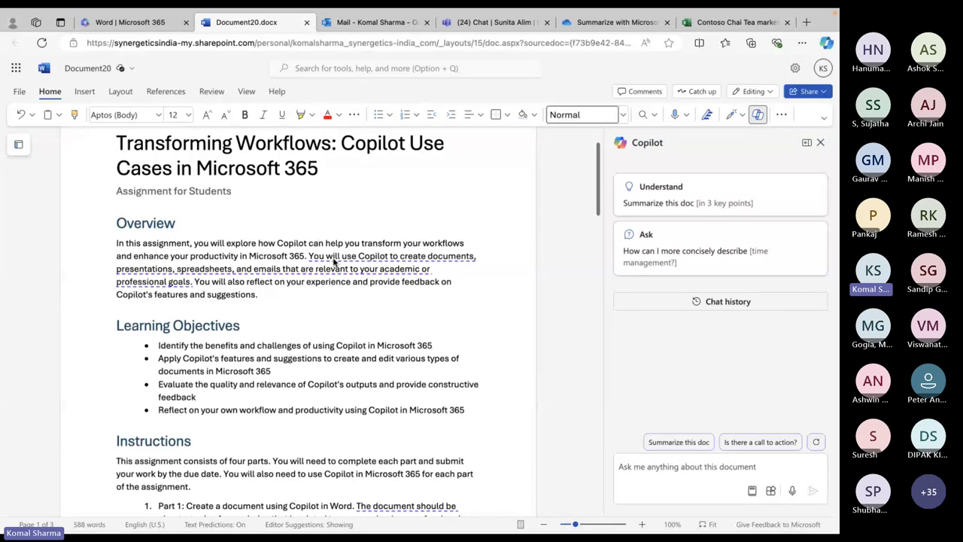
scroll(334, 262, down, 20)
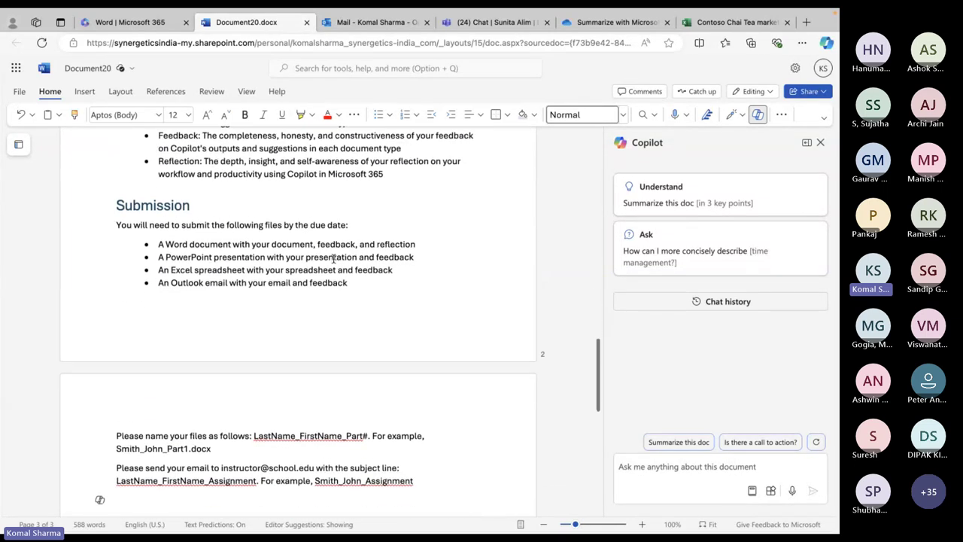
scroll(243, 420, down, 5)
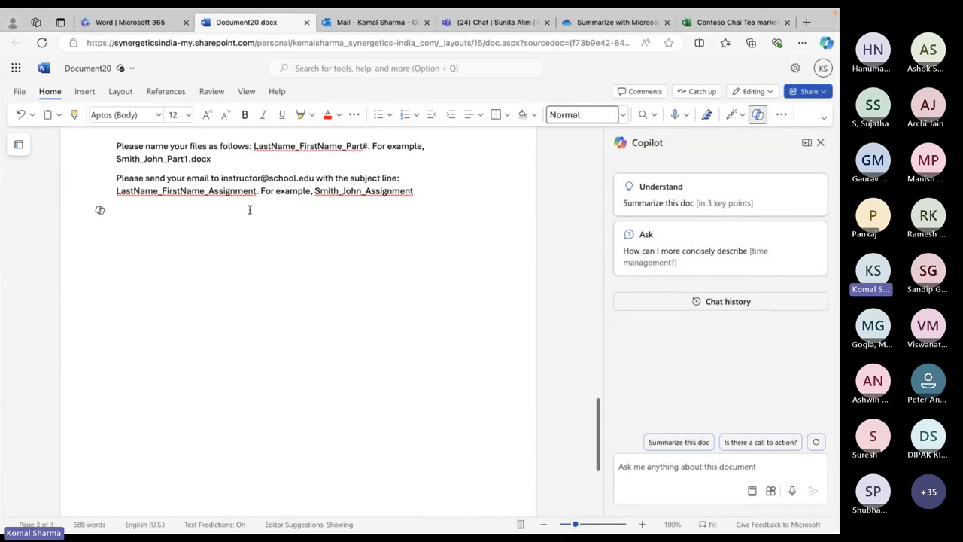
scroll(249, 209, up, 2)
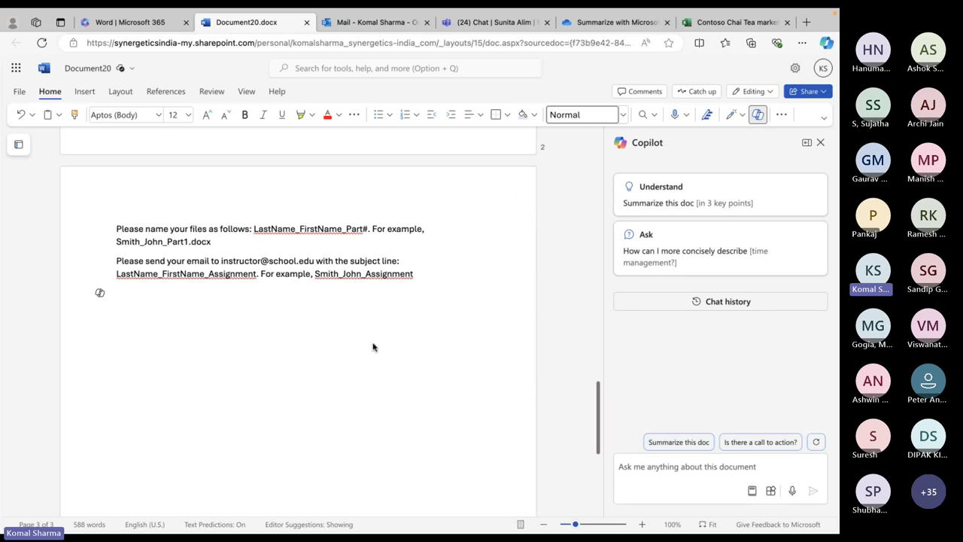
scroll(372, 345, up, 10)
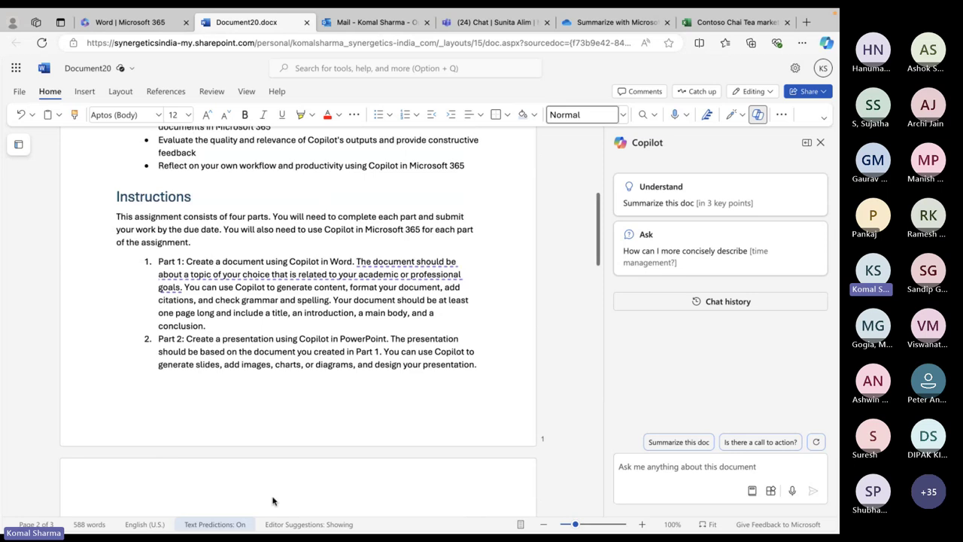
scroll(244, 349, up, 5)
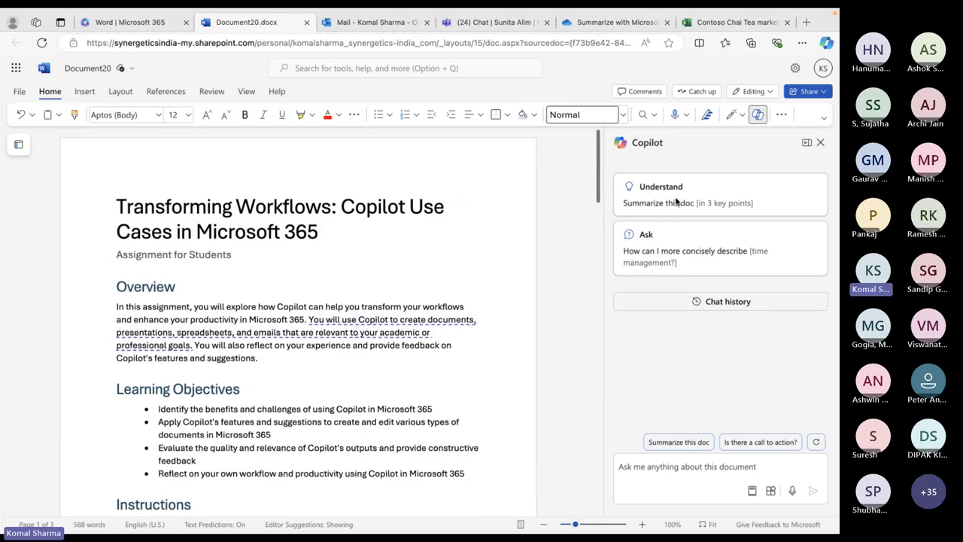
key(alt+Tab)
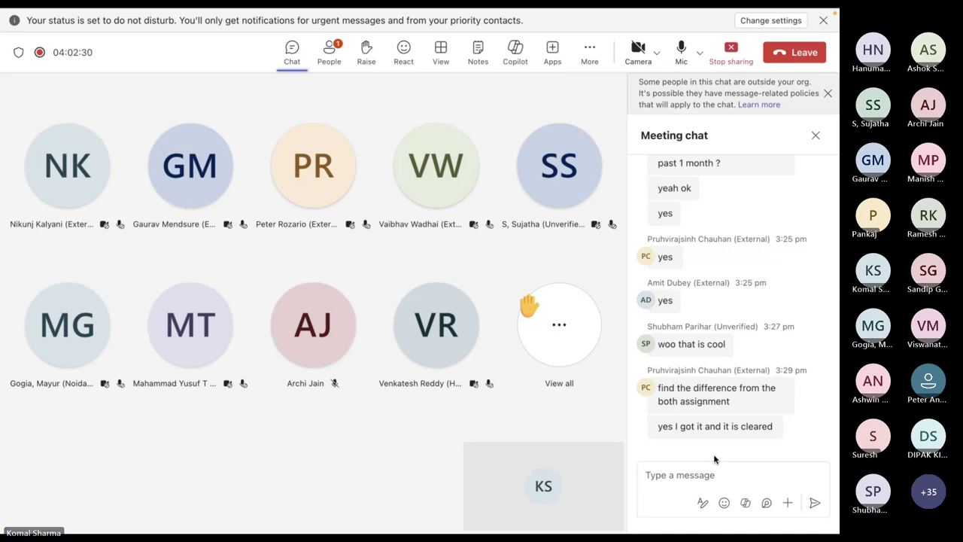
Copy the latest Teams chat message requesting emojis and return to Word
key(super+Tab)
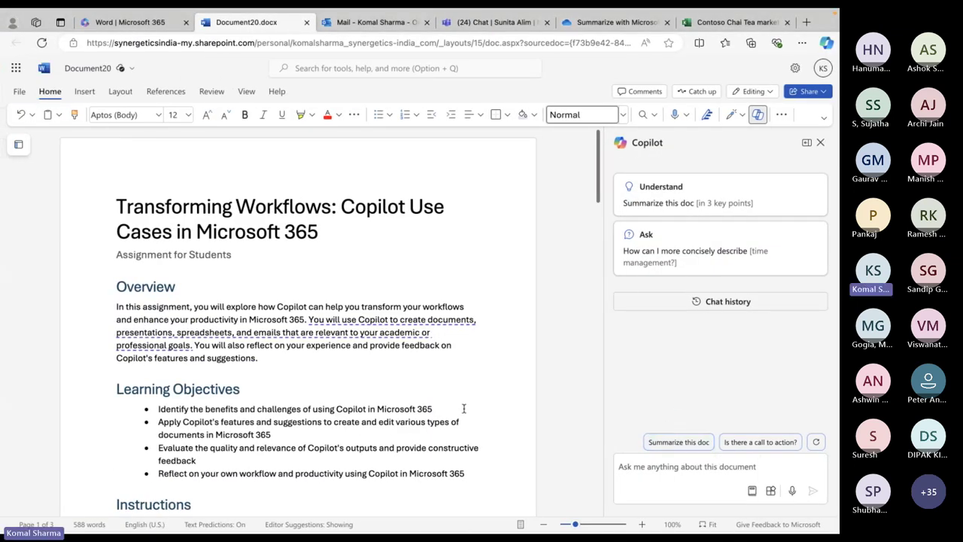
scroll(463, 408, down, 12)
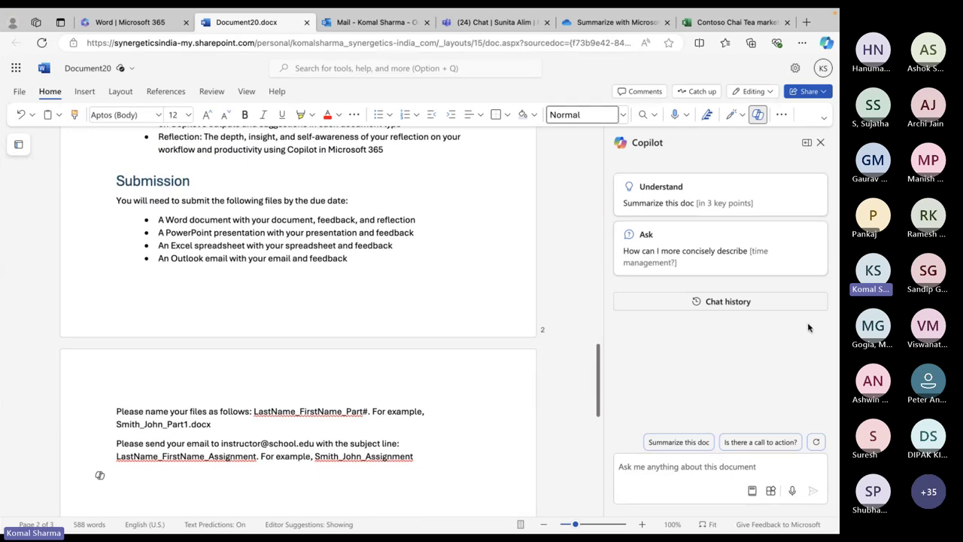
key(ctrl+Right)
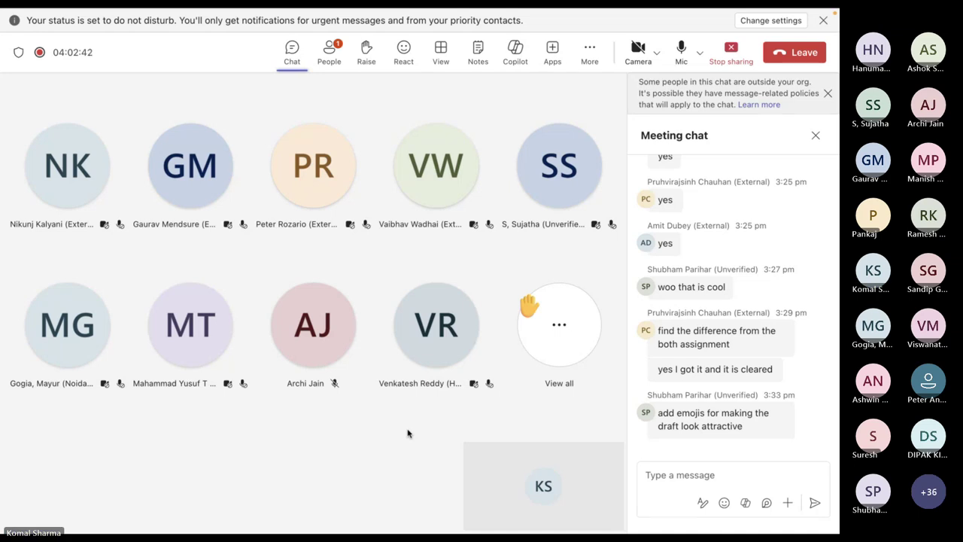
mouse_move(760, 428)
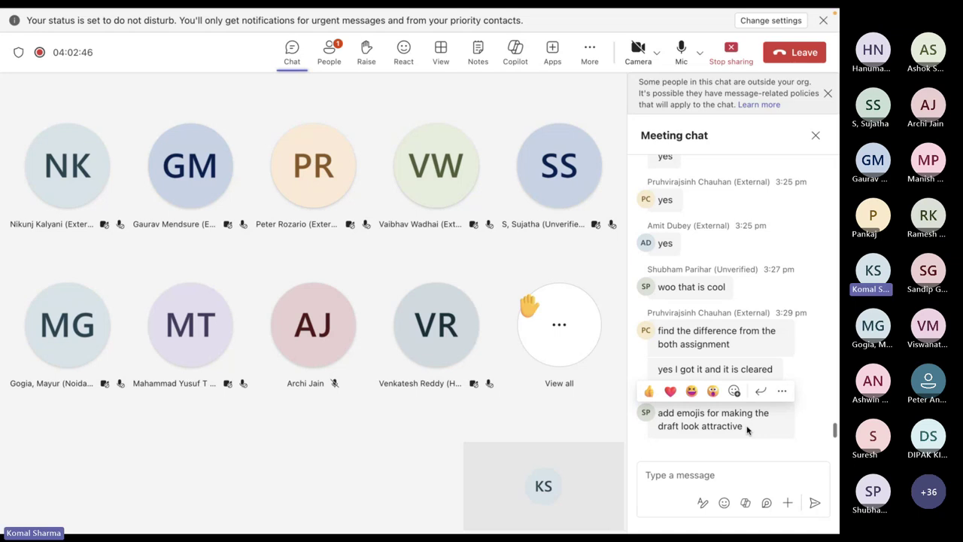
drag(747, 428, 656, 419)
key(ctrl+c)
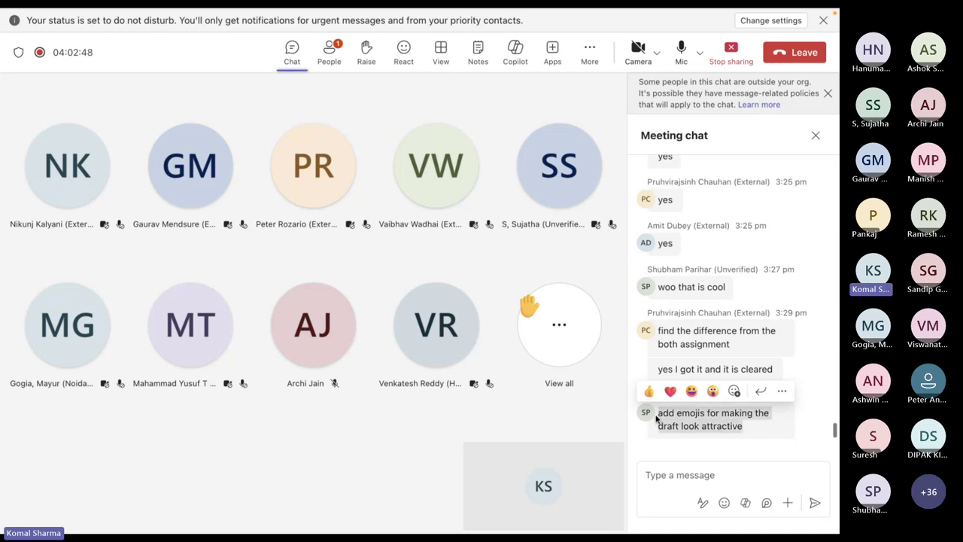
key(super+Tab)
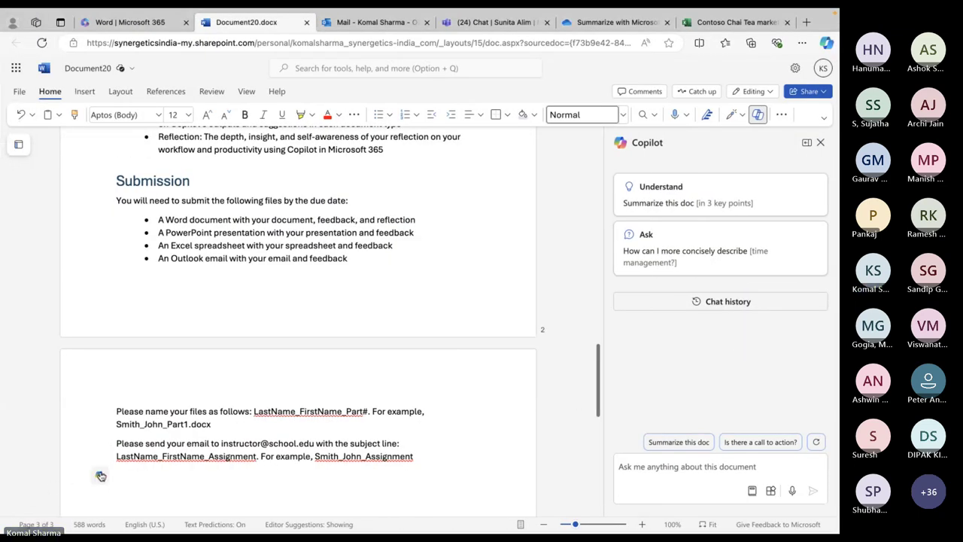
Generate a Copilot draft from the pasted prompt 'add emojis for making the draft look attractive'
click(100, 475)
key(ctrl+v)
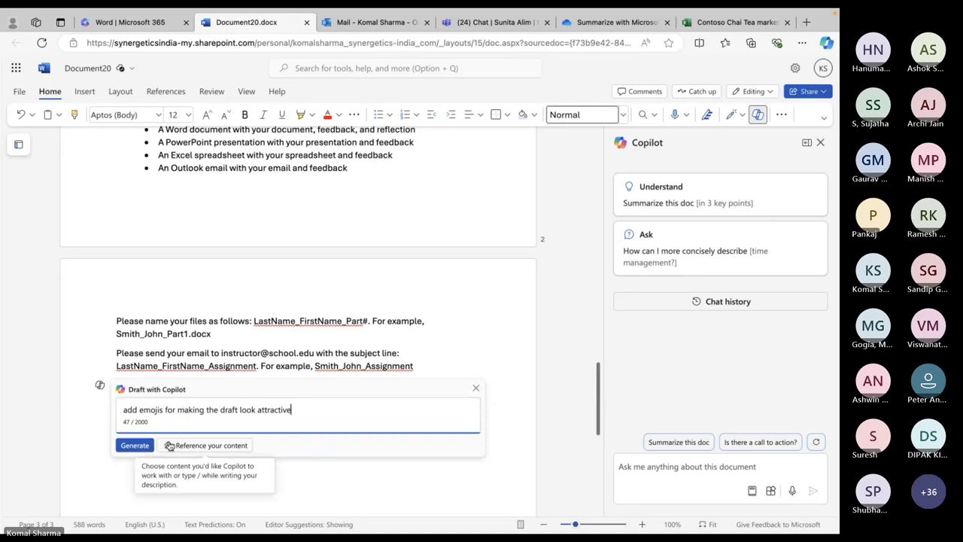
click(138, 447)
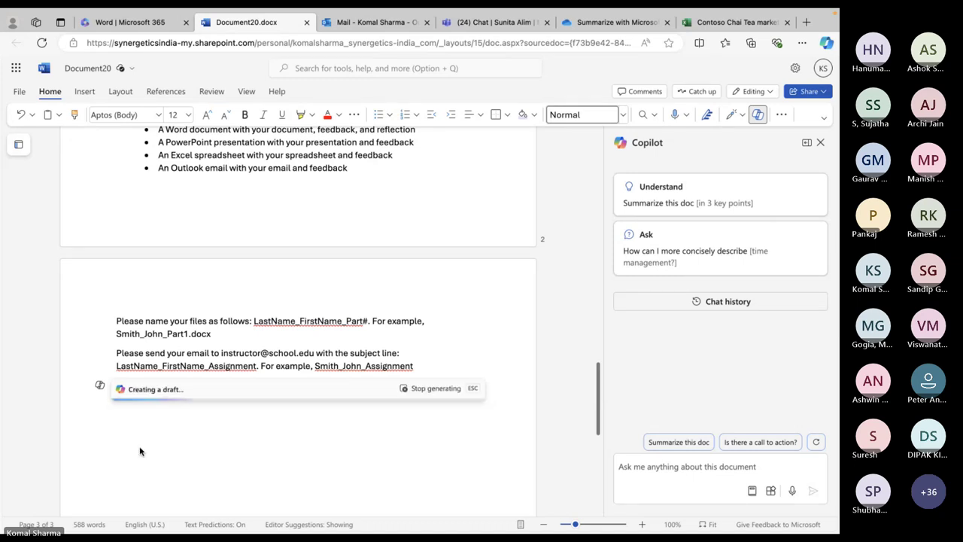
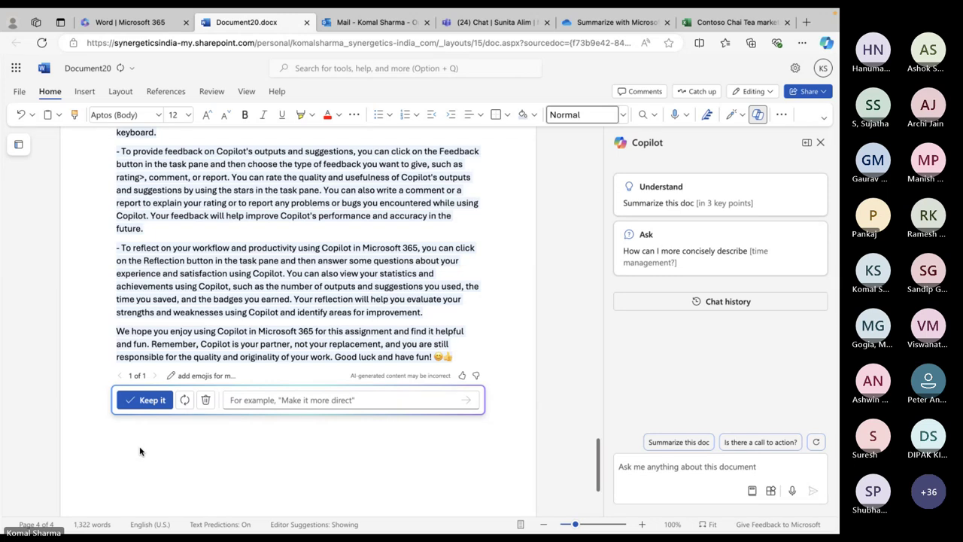
Start a Copilot refine request reading 'Please add few pictures related to the topic "'
scroll(139, 452, down, 2)
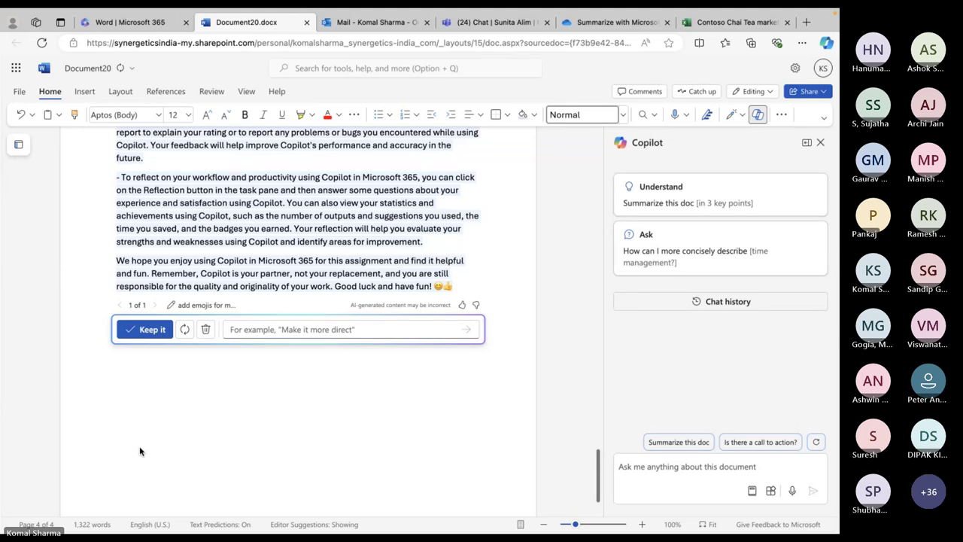
scroll(252, 416, up, 5)
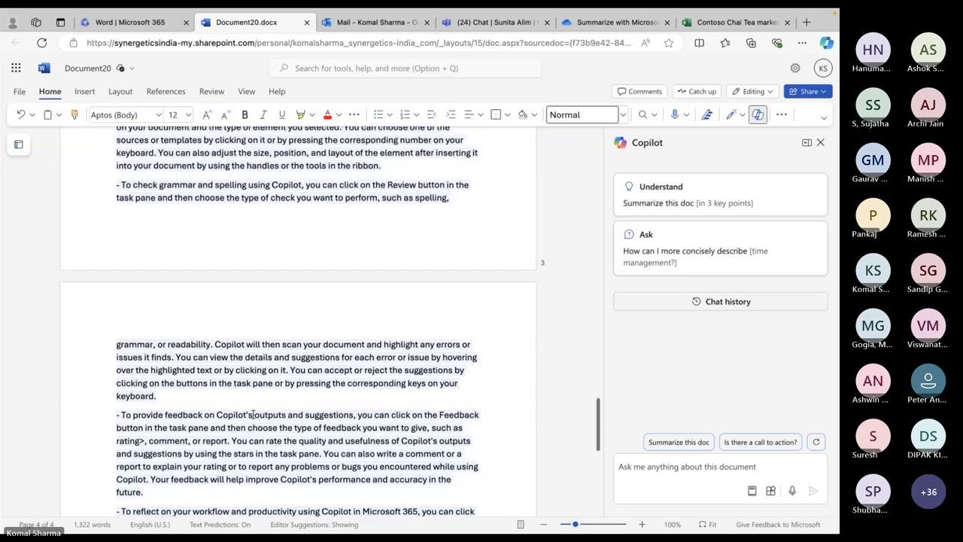
scroll(252, 416, up, 15)
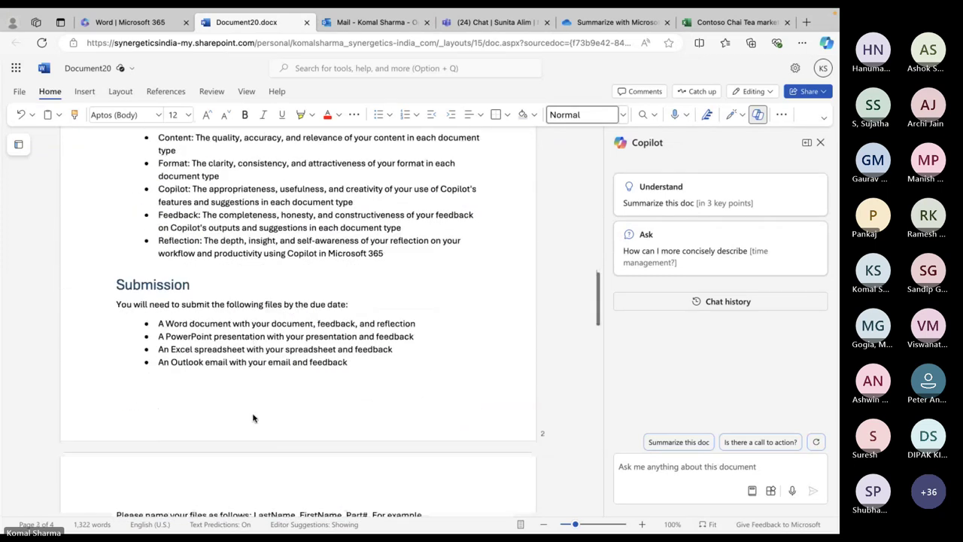
scroll(252, 416, down, 5)
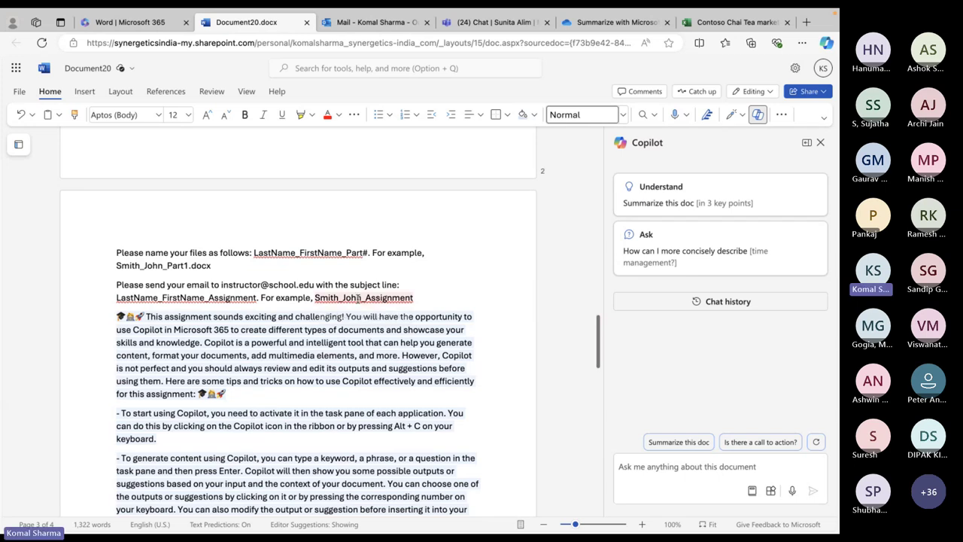
scroll(351, 348, down, 4)
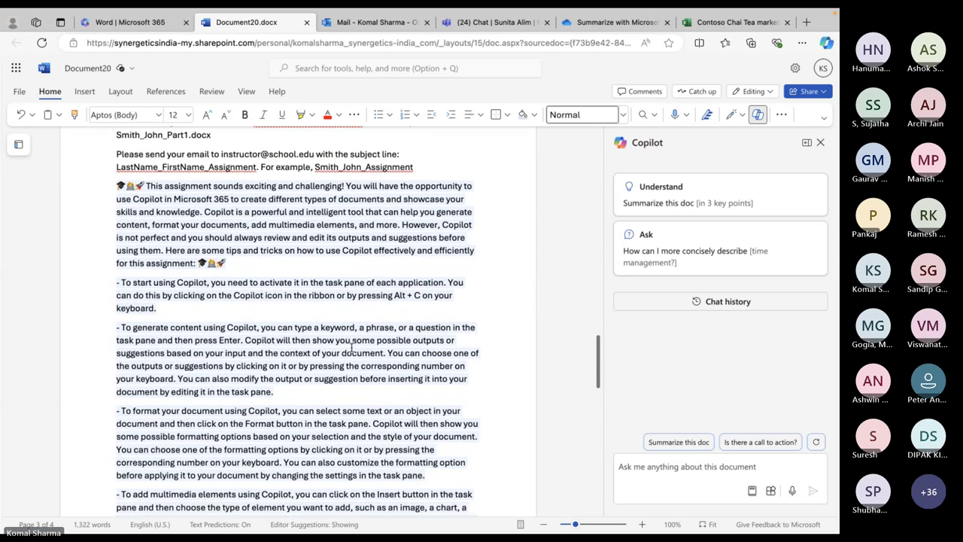
scroll(351, 347, down, 5)
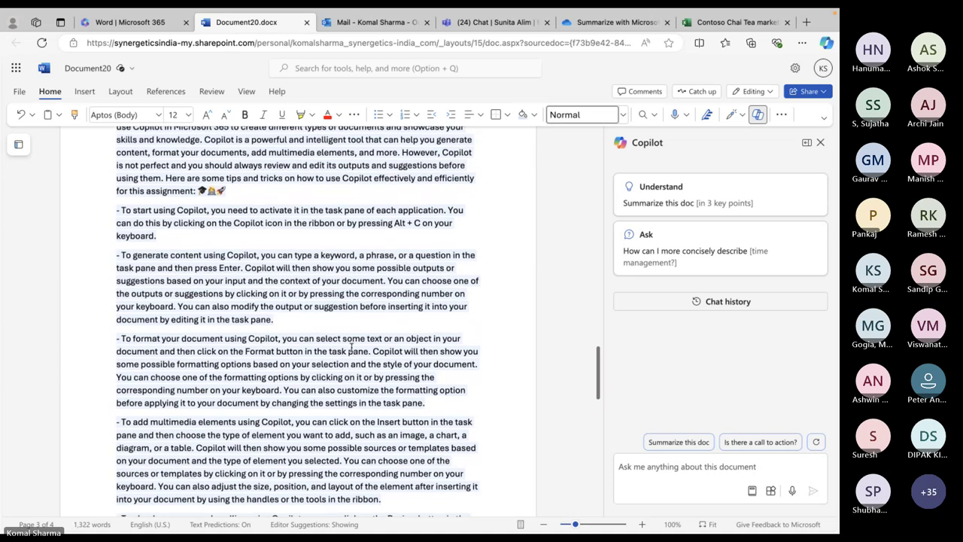
scroll(351, 347, down, 9)
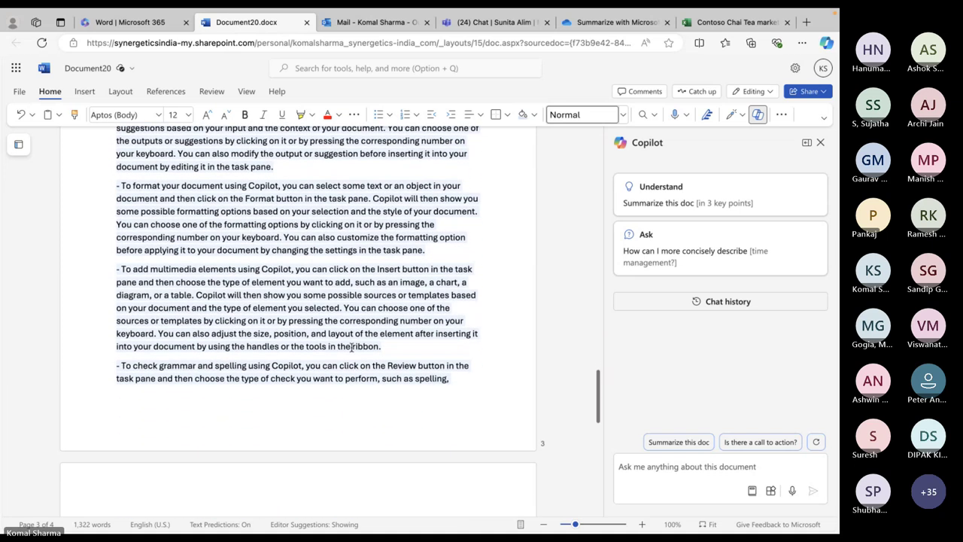
scroll(351, 347, down, 8)
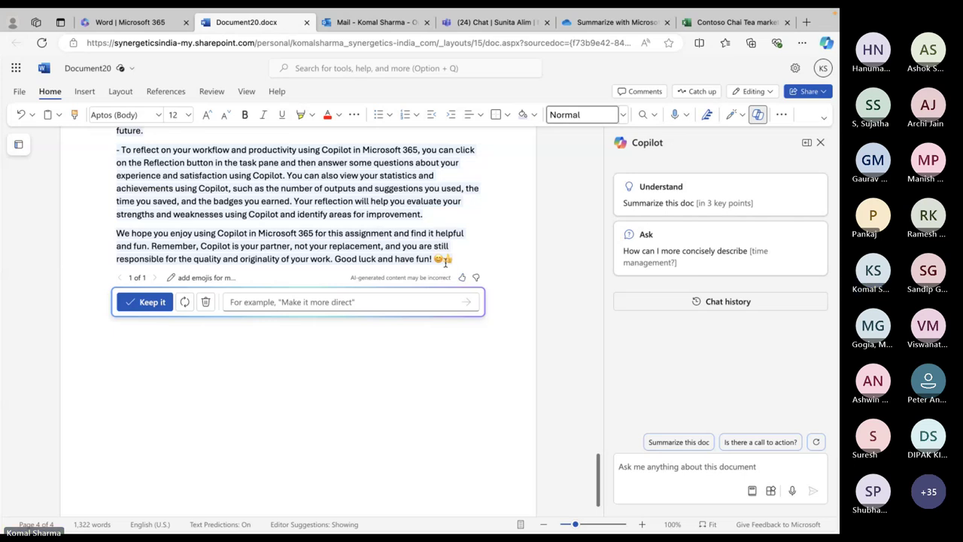
scroll(265, 224, up, 20)
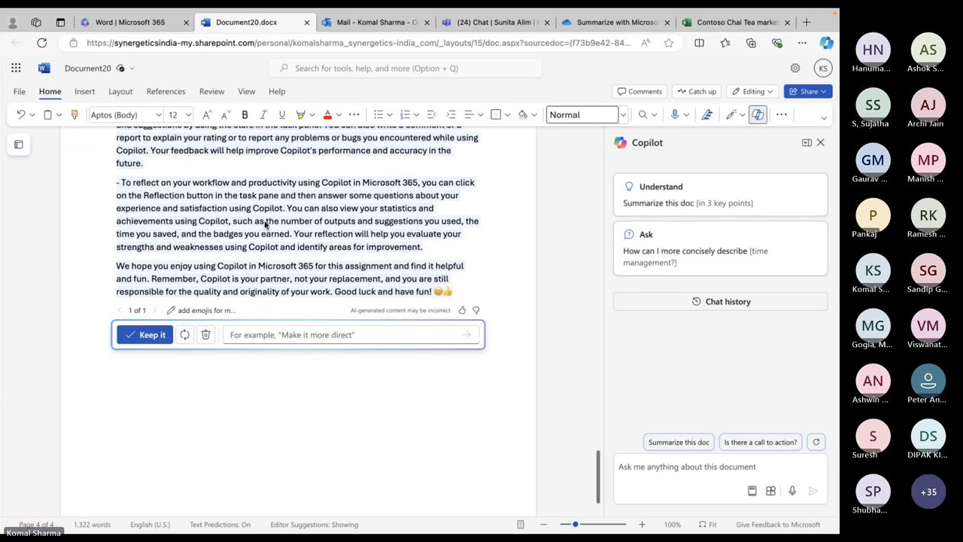
scroll(265, 224, up, 8)
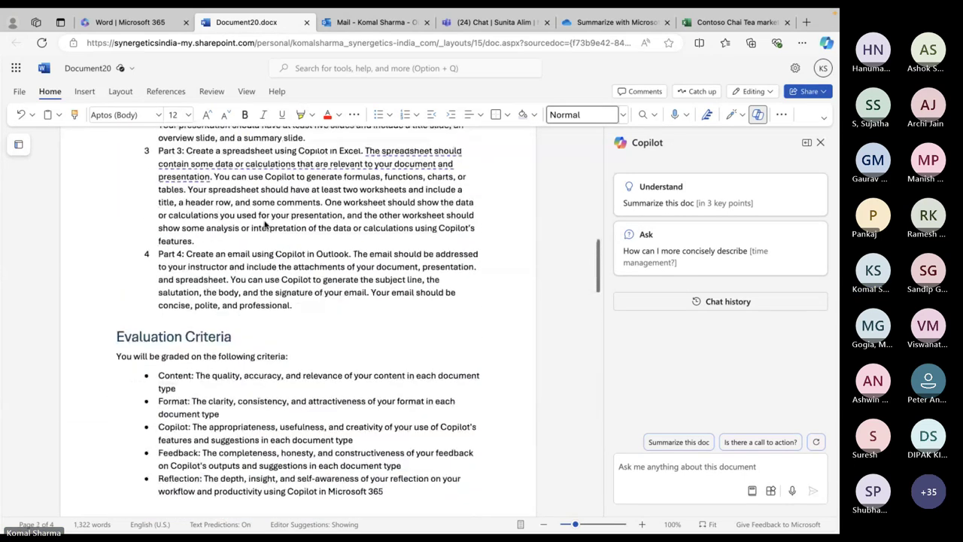
scroll(264, 224, down, 20)
scroll(264, 224, down, 10)
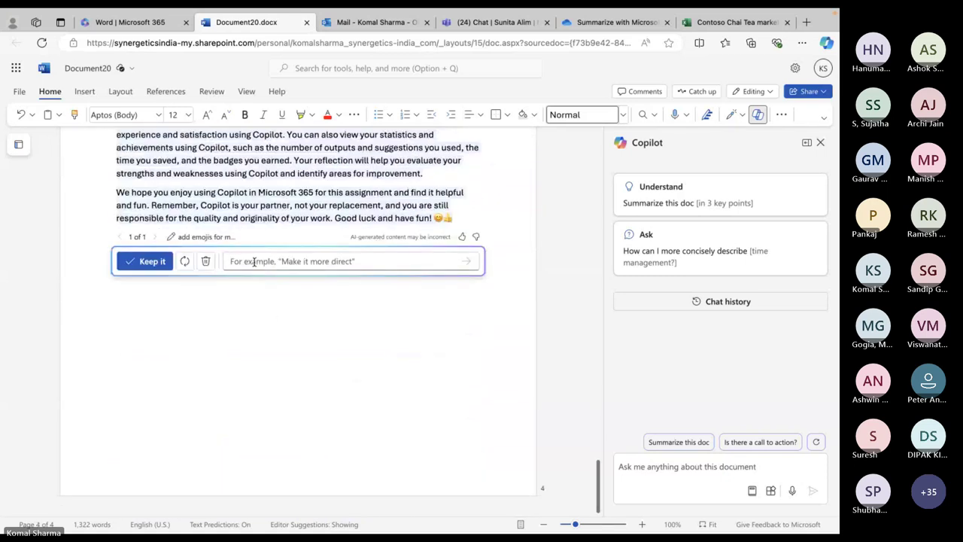
click(254, 261)
text(Please a)
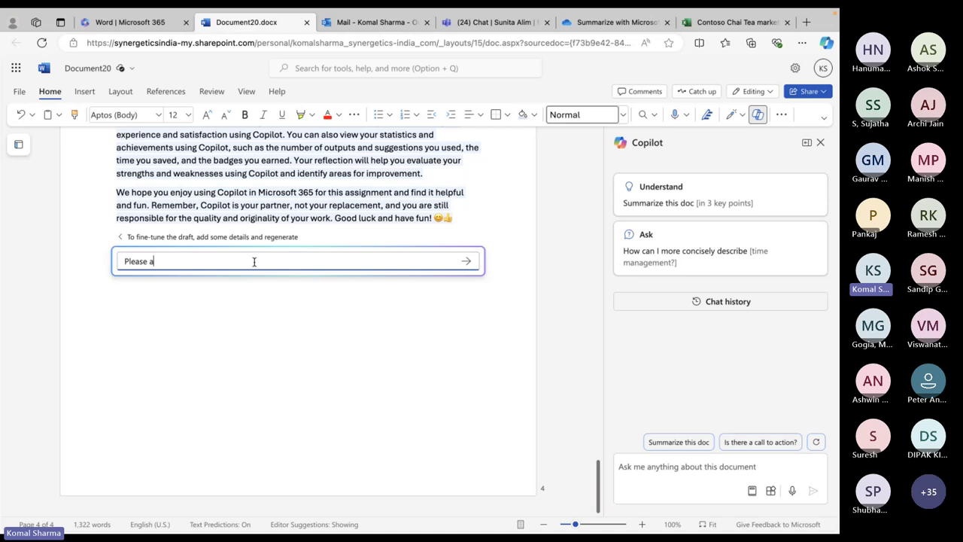
text(dd few)
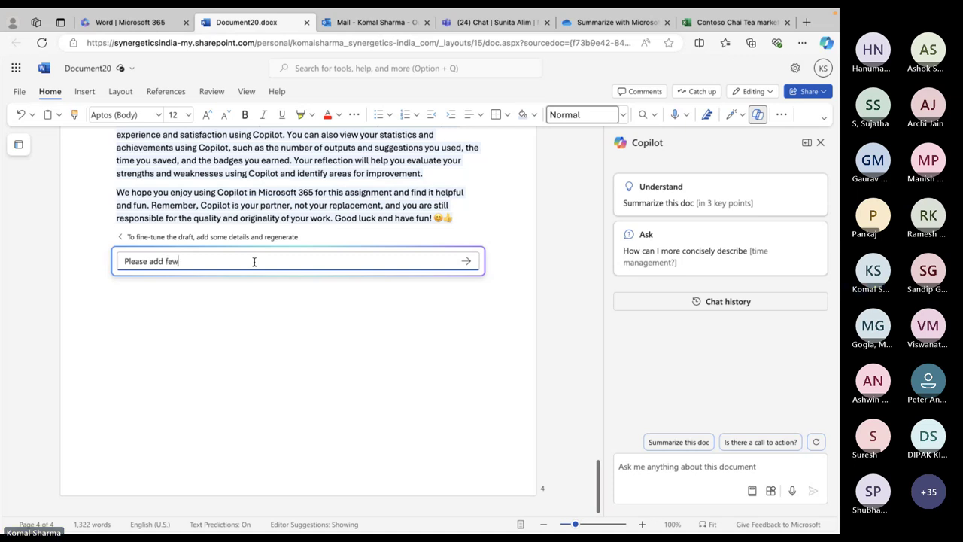
text( p)
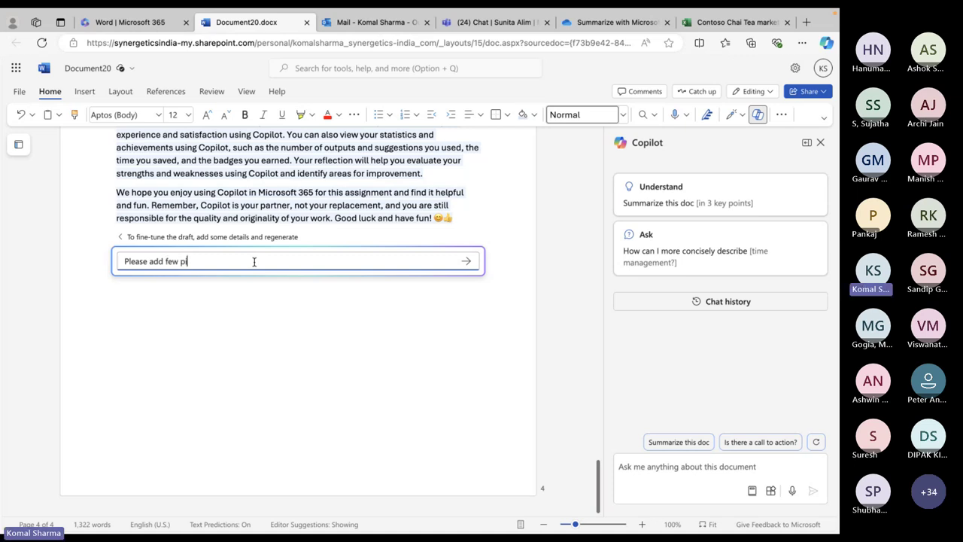
text(ictures related to)
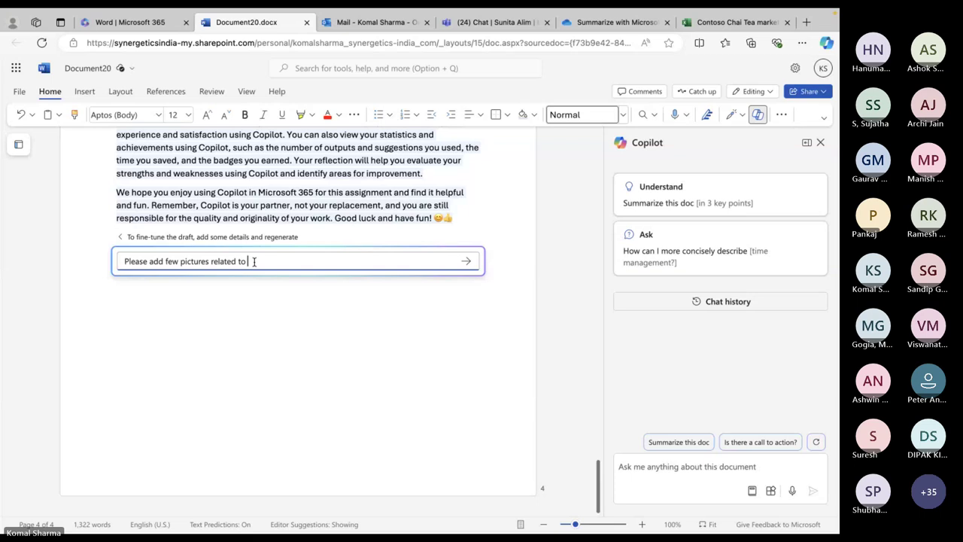
text( the )
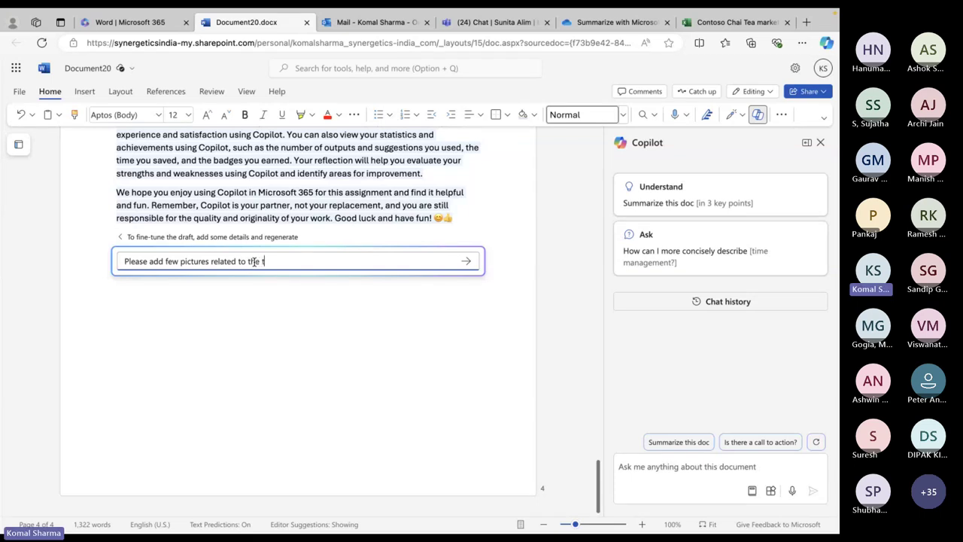
text(topic ")
text(add emojis for making the draft look attractive)
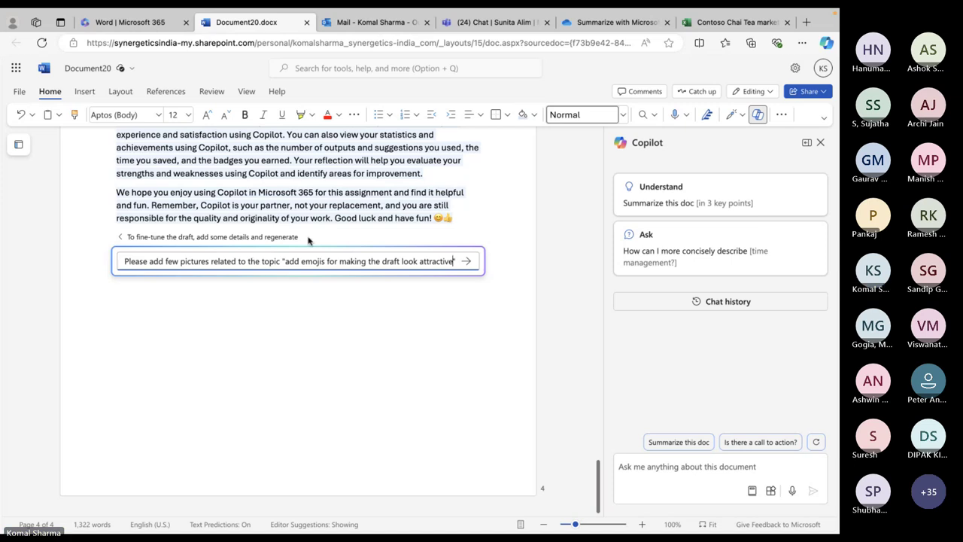
drag(454, 260, 288, 265)
key(BackSpace)
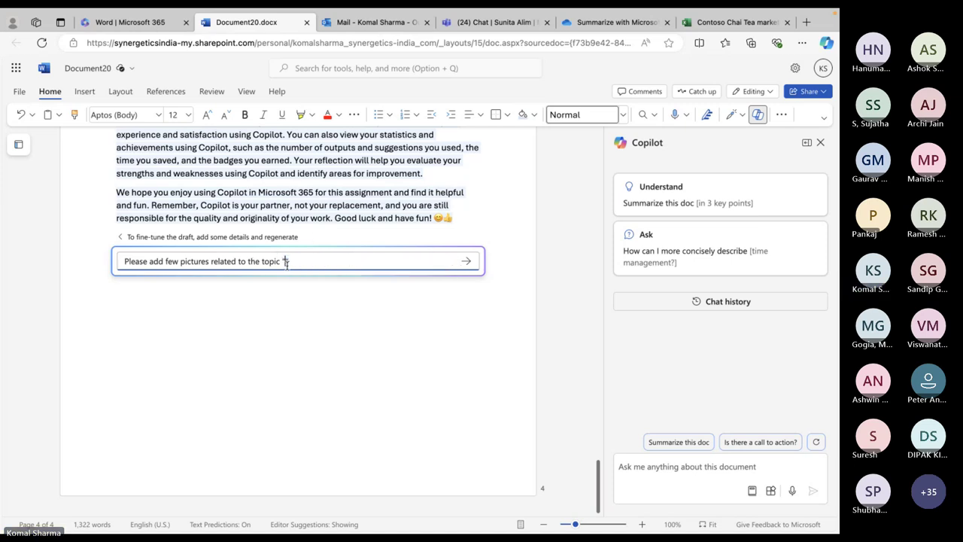
Copy the document title into the request's quotes and send it to Copilot
scroll(337, 269, up, 20)
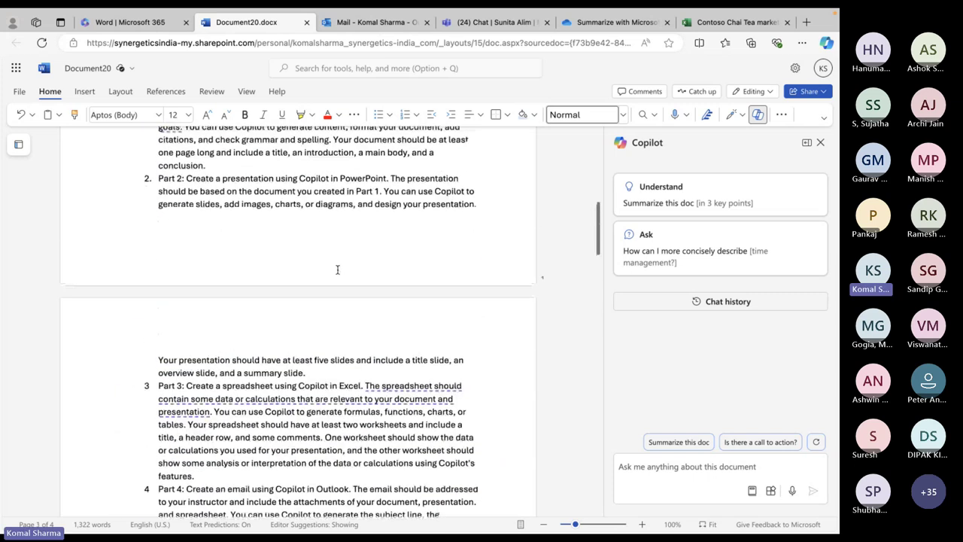
drag(323, 233, 118, 213)
key(super+c)
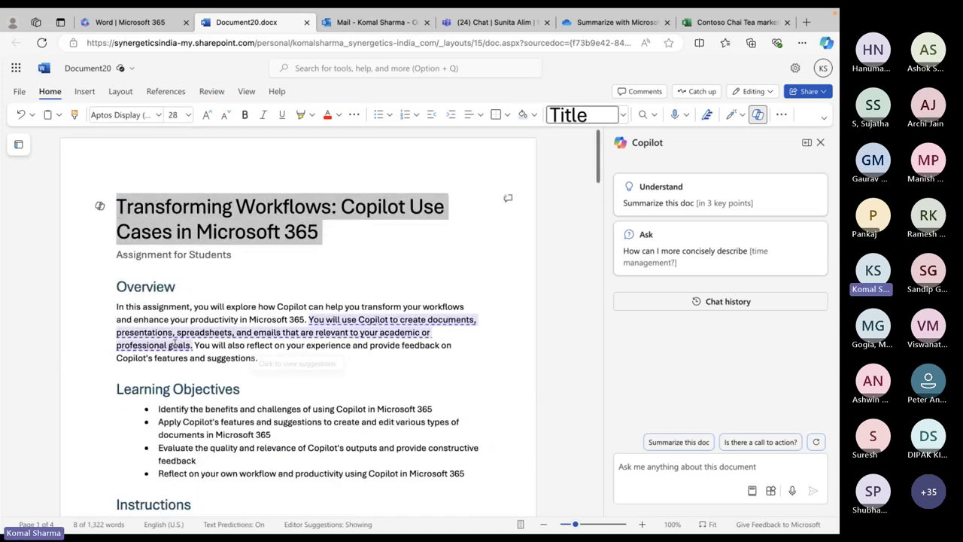
scroll(169, 349, down, 20)
scroll(170, 348, down, 2)
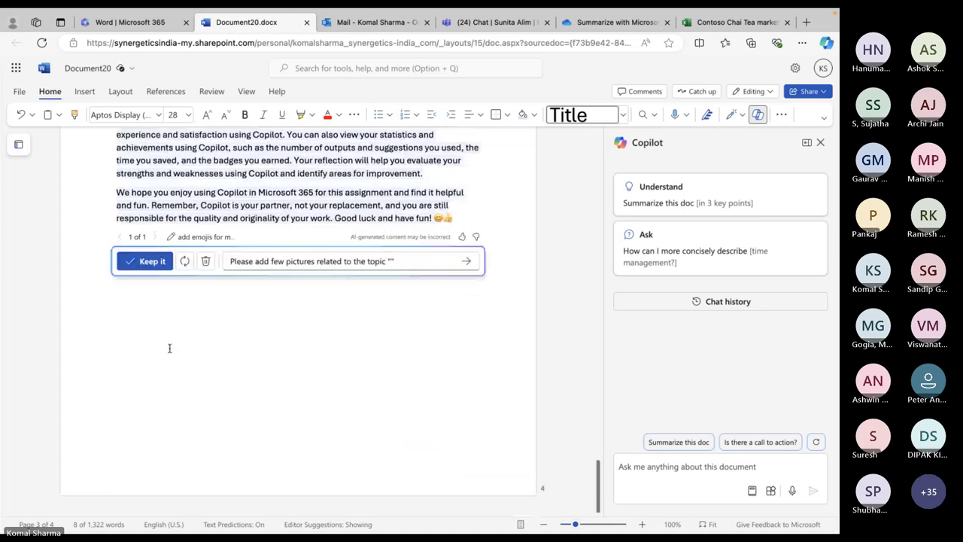
click(391, 261)
key(super+v)
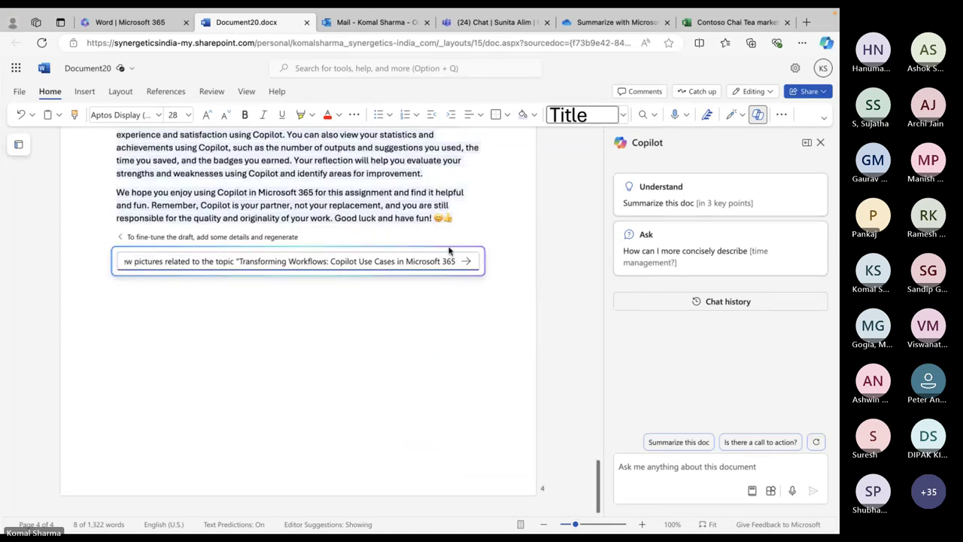
click(466, 261)
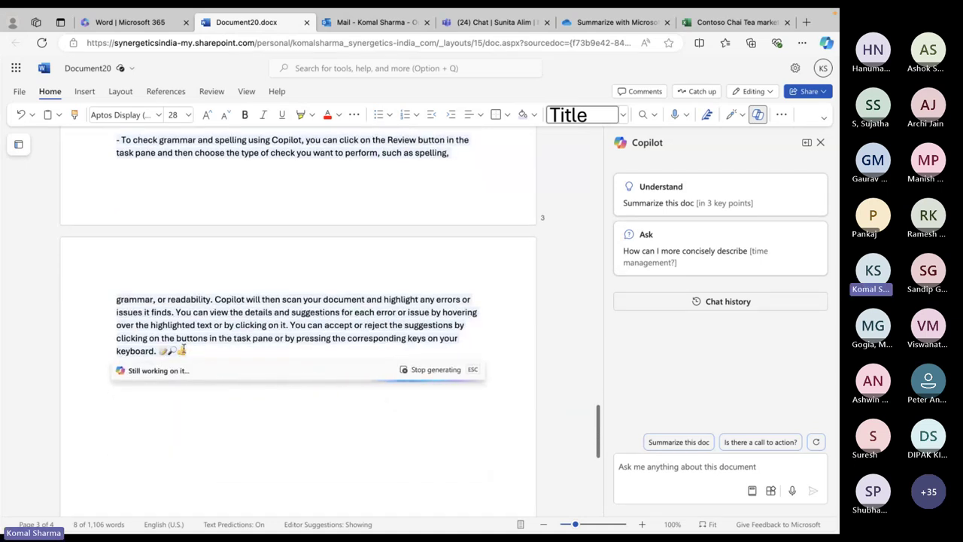
Look over the emoji-finished tip paragraphs, then switch to the Teams meeting window
scroll(338, 271, up, 5)
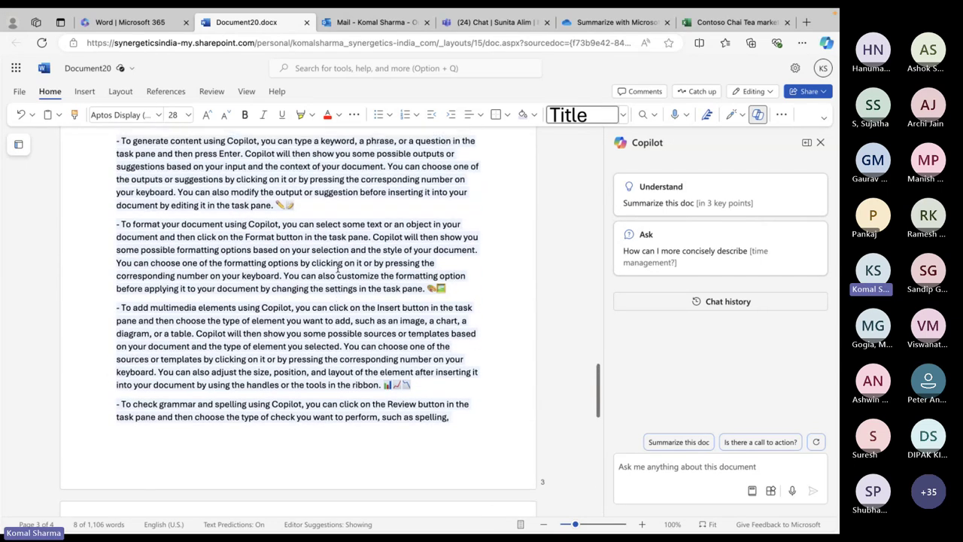
scroll(338, 271, up, 7)
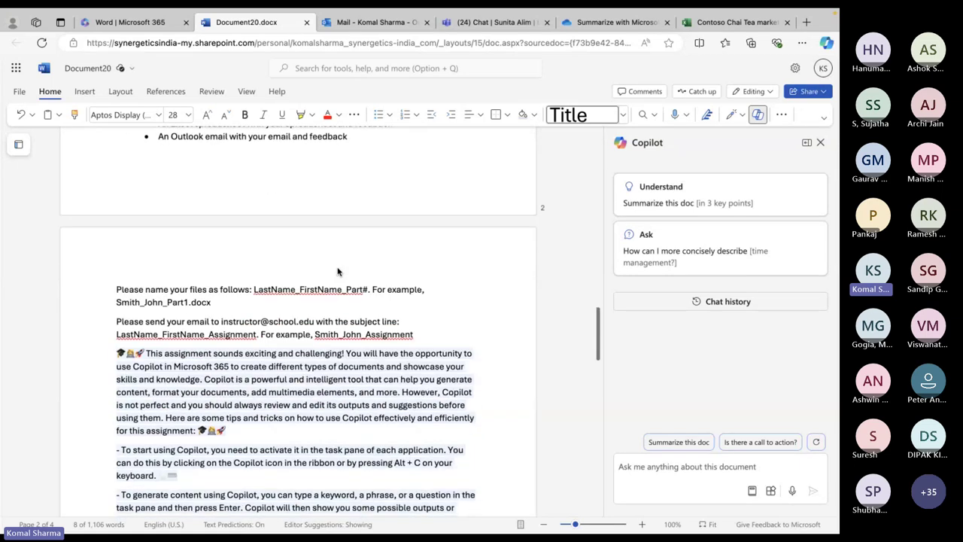
scroll(338, 271, down, 8)
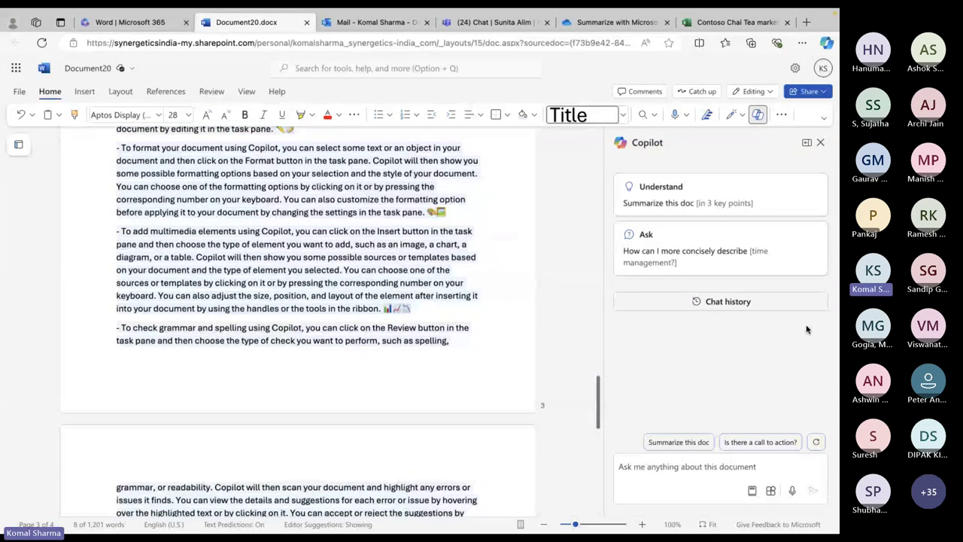
key(alt+Tab)
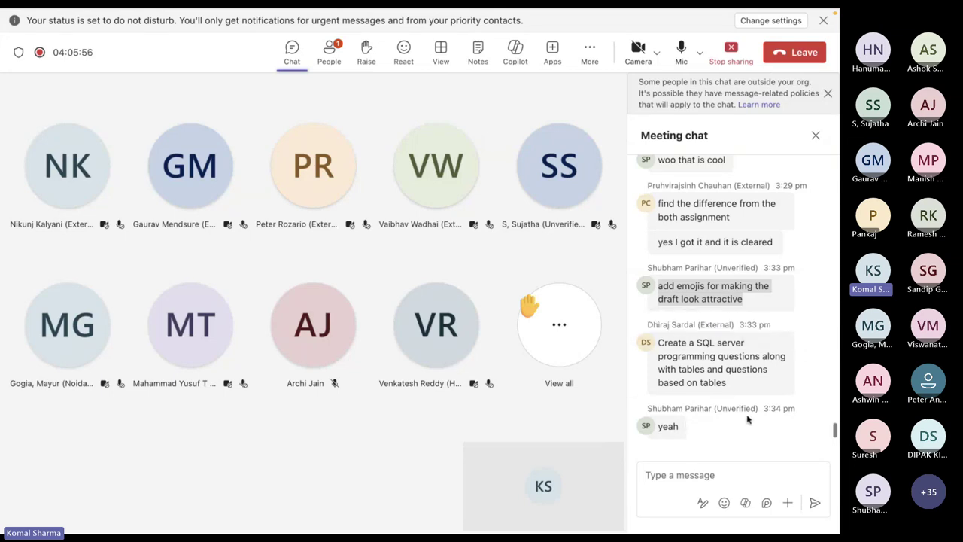
Select the 'add some quiz questions' text in the latest chat message and return to Word
mouse_move(744, 391)
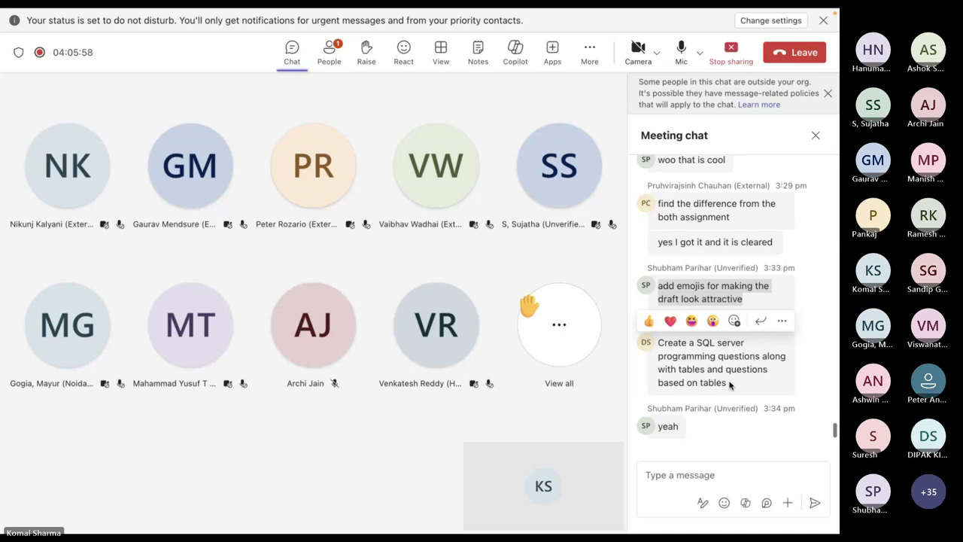
drag(728, 385, 659, 343)
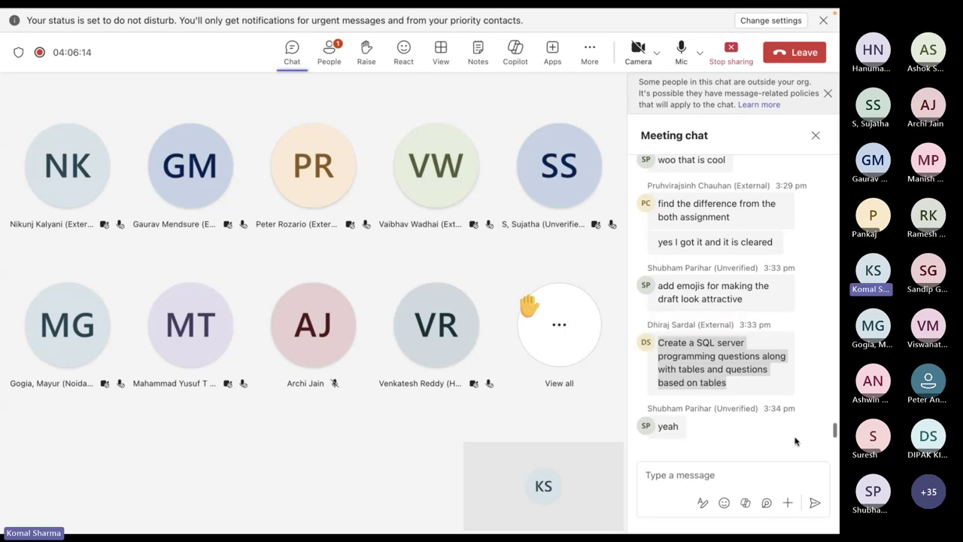
mouse_move(778, 386)
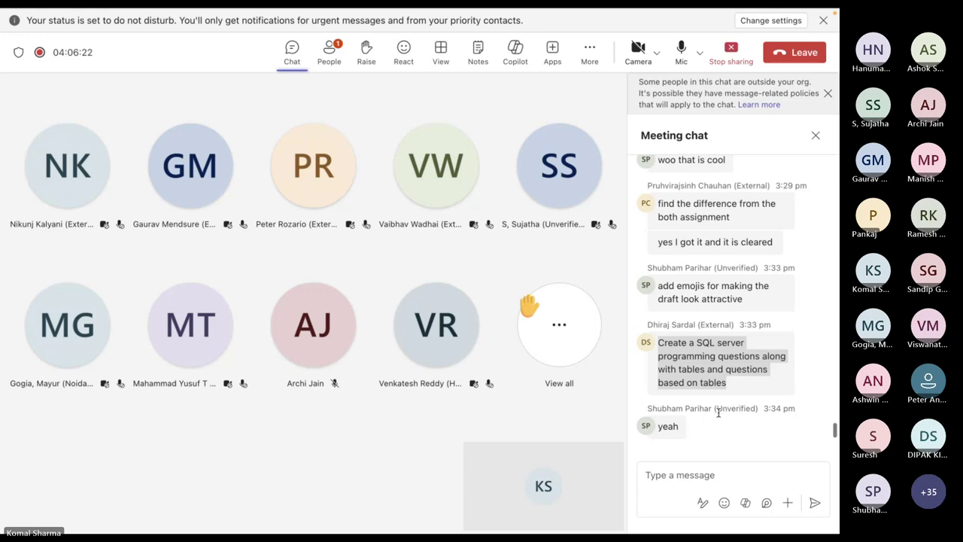
mouse_move(720, 394)
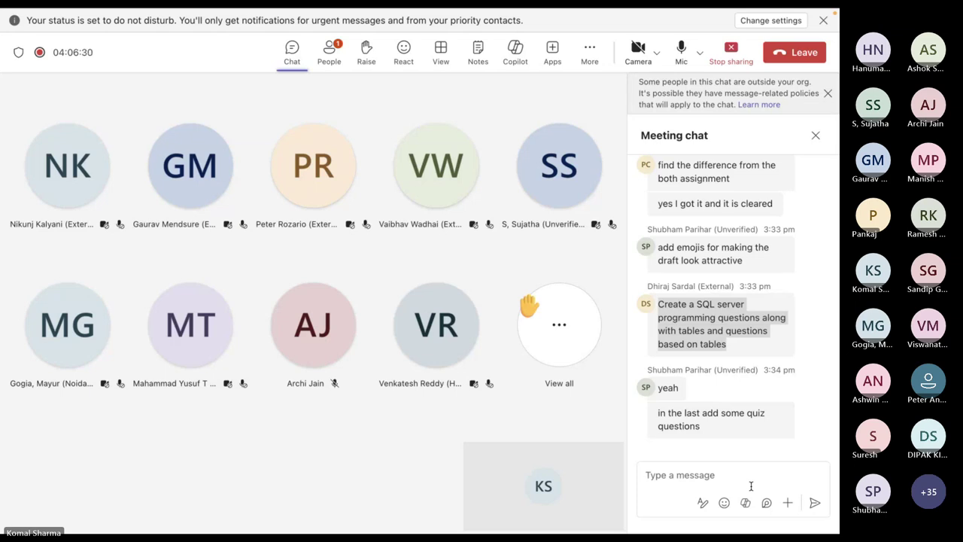
mouse_move(697, 414)
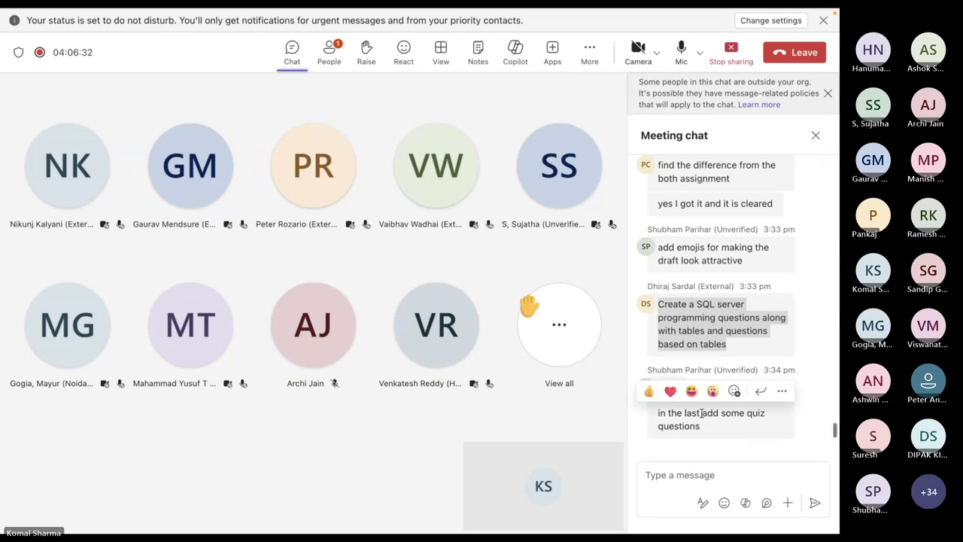
drag(702, 413, 700, 430)
key(super+c)
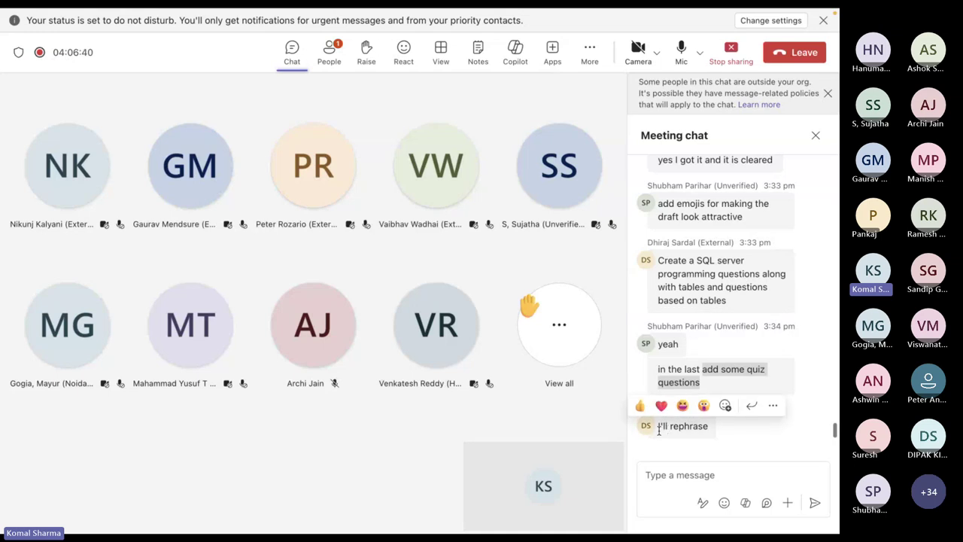
key(ctrl+Left)
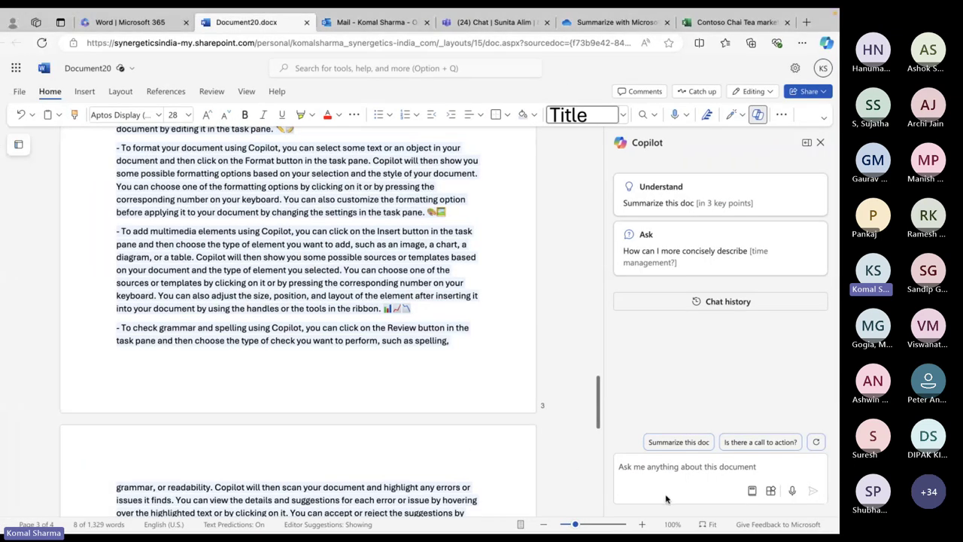
Keep Copilot's emoji rewrite and start a new draft prompt asking for quiz questions 'for the topic'
scroll(475, 472, down, 8)
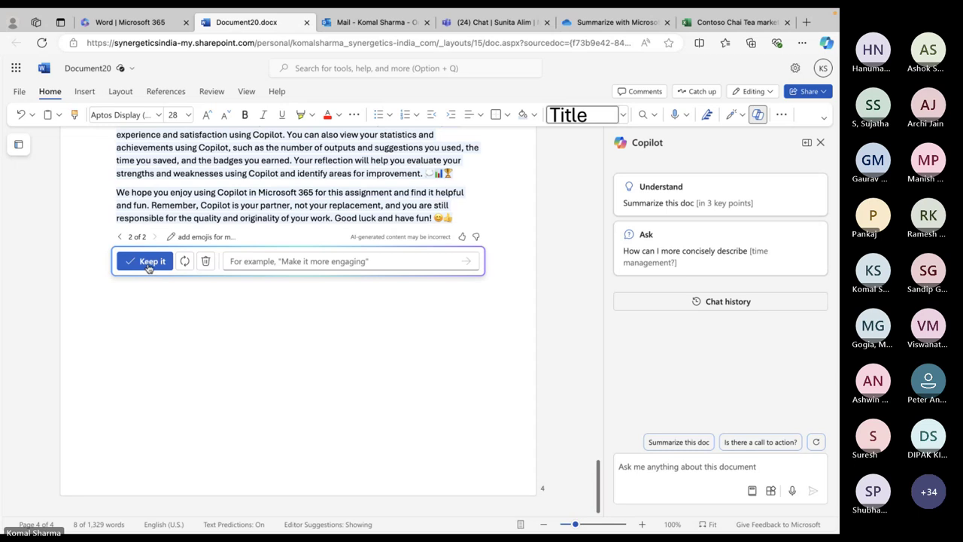
click(149, 263)
click(98, 240)
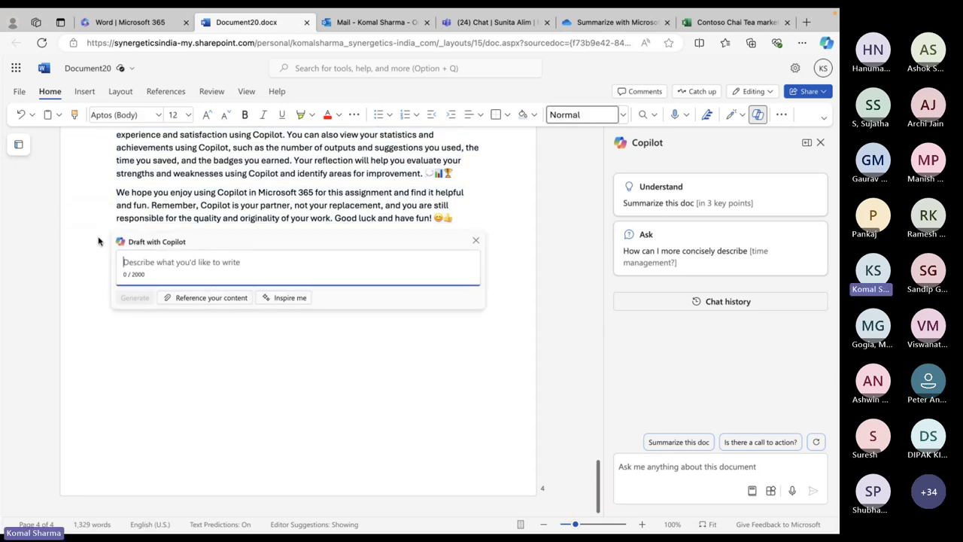
key(super+v)
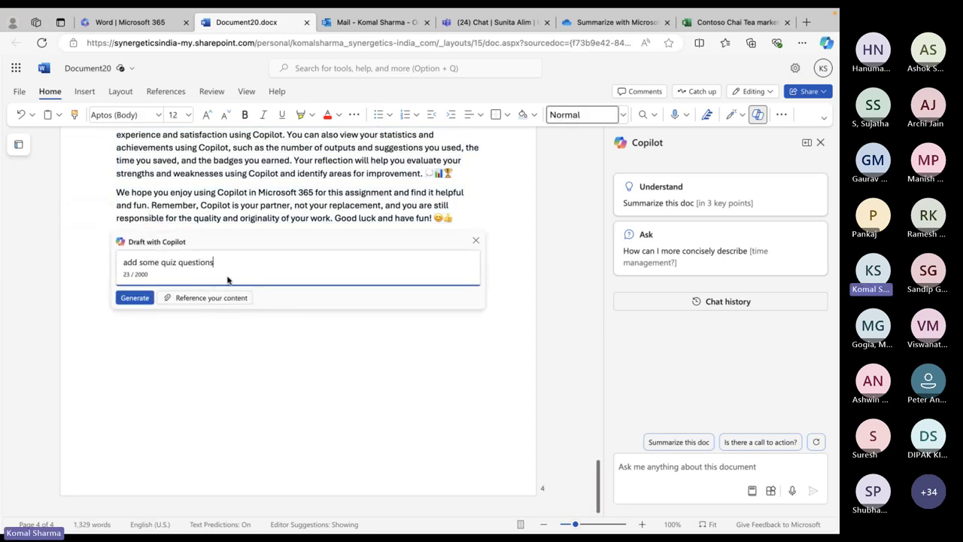
text(for the topic "")
key(super+v)
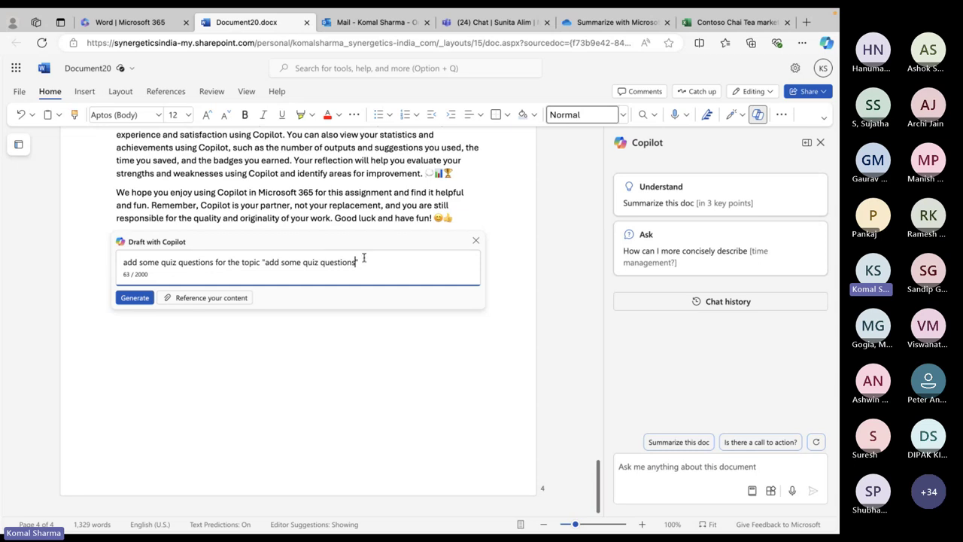
drag(357, 261, 267, 263)
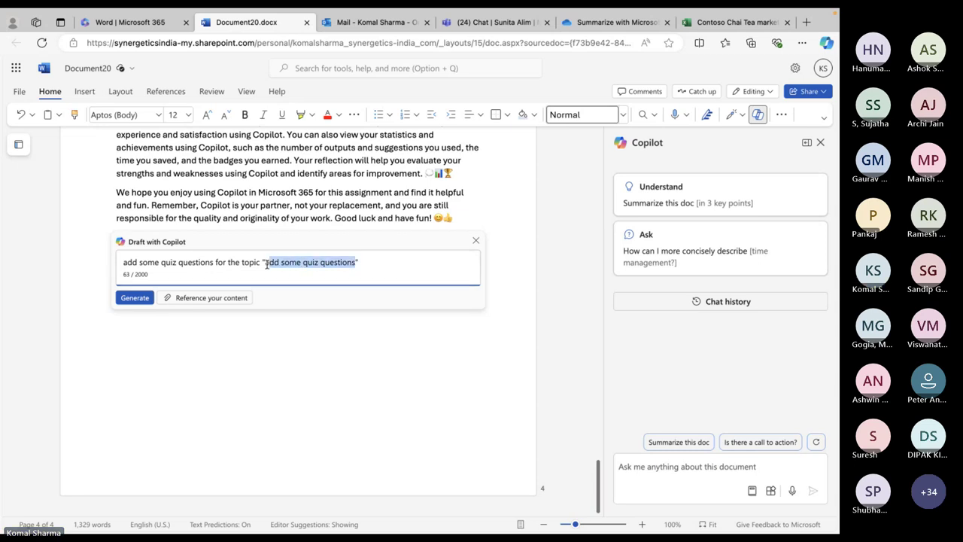
text(a)
Use the title 'Transforming Workflows: Copilot Use Cases in Microsoft 365' as topic, generate, and switch to Teams
scroll(343, 266, up, 20)
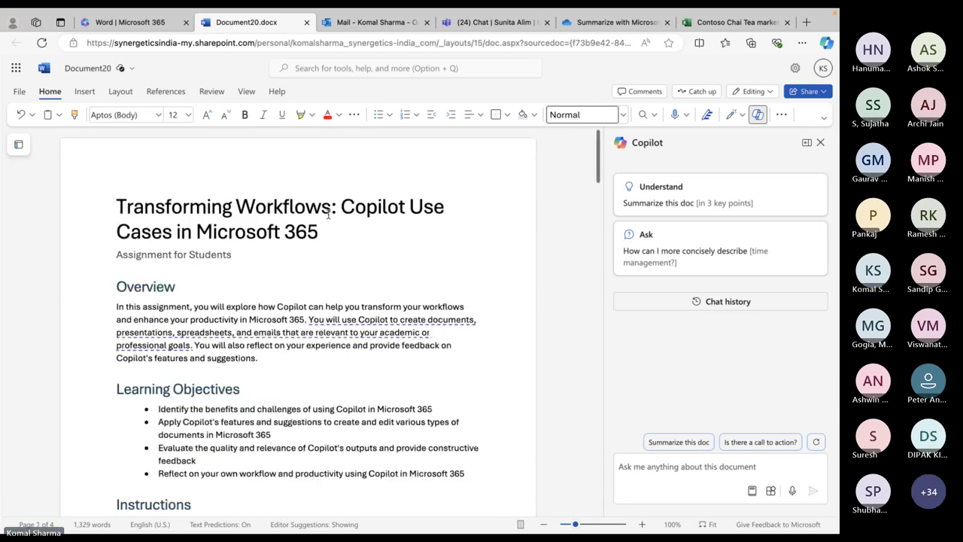
drag(118, 204, 350, 223)
key(super+c)
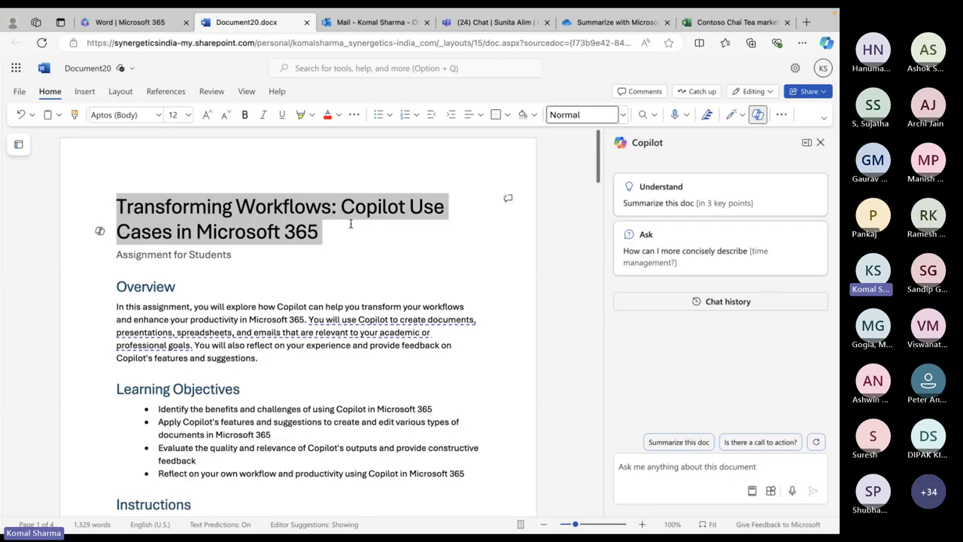
key(ctrl+Up)
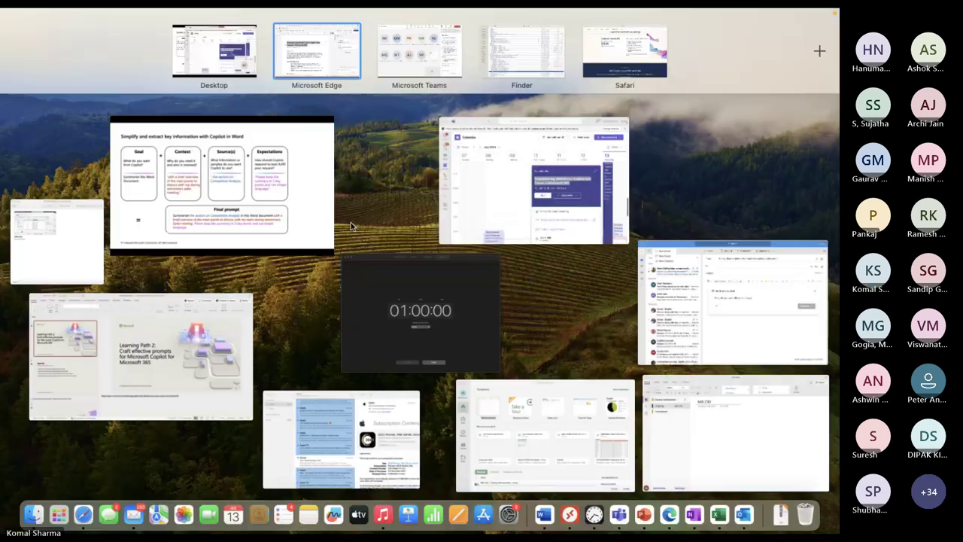
click(346, 66)
scroll(380, 269, down, 15)
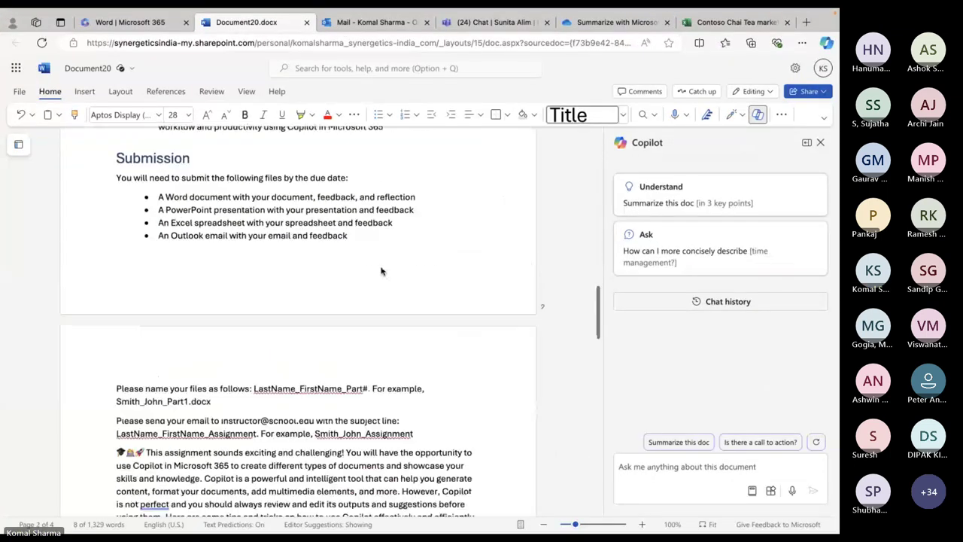
key(BackSpace)
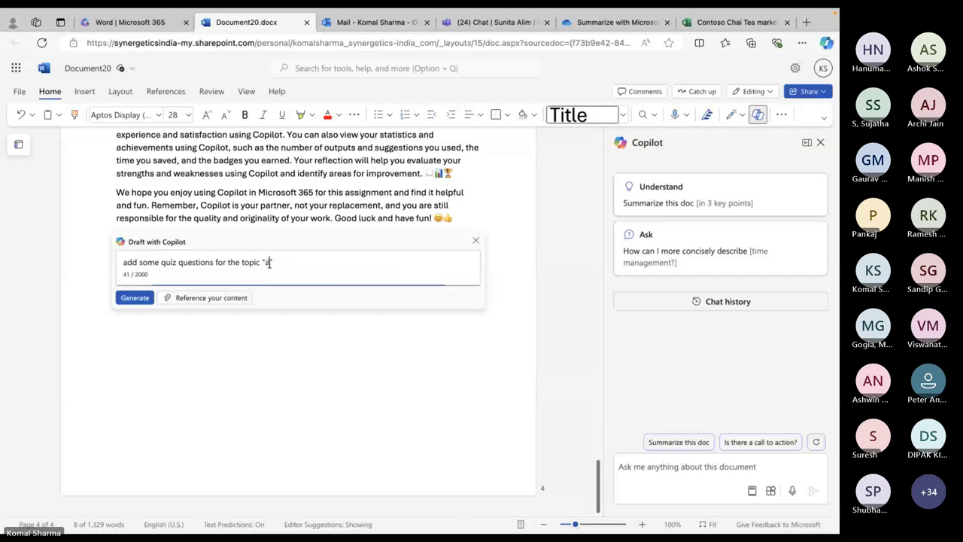
key(super+v)
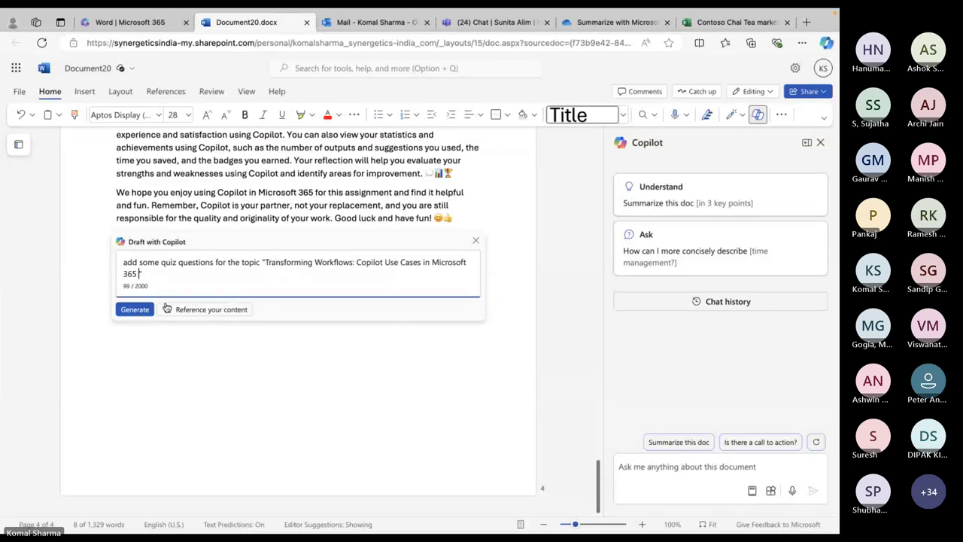
click(145, 309)
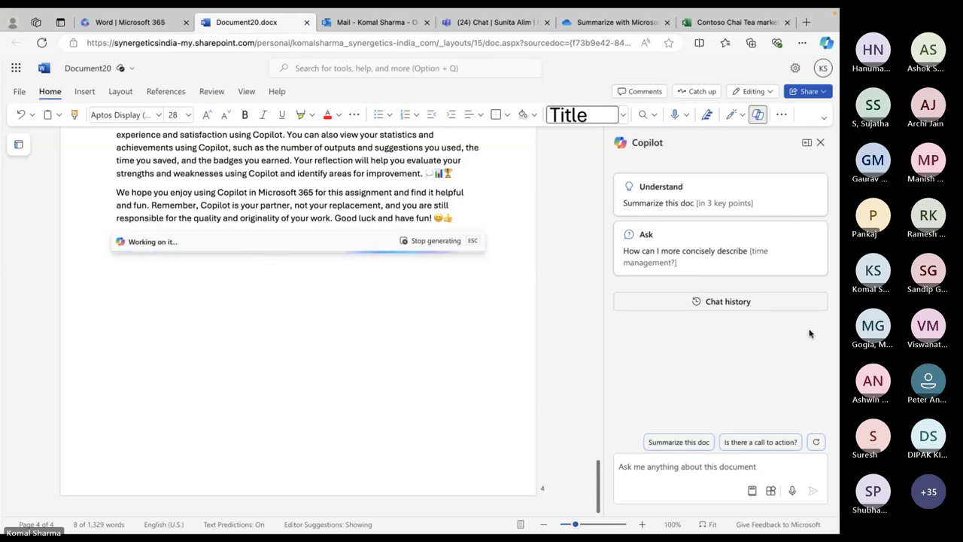
key(ctrl+Right)
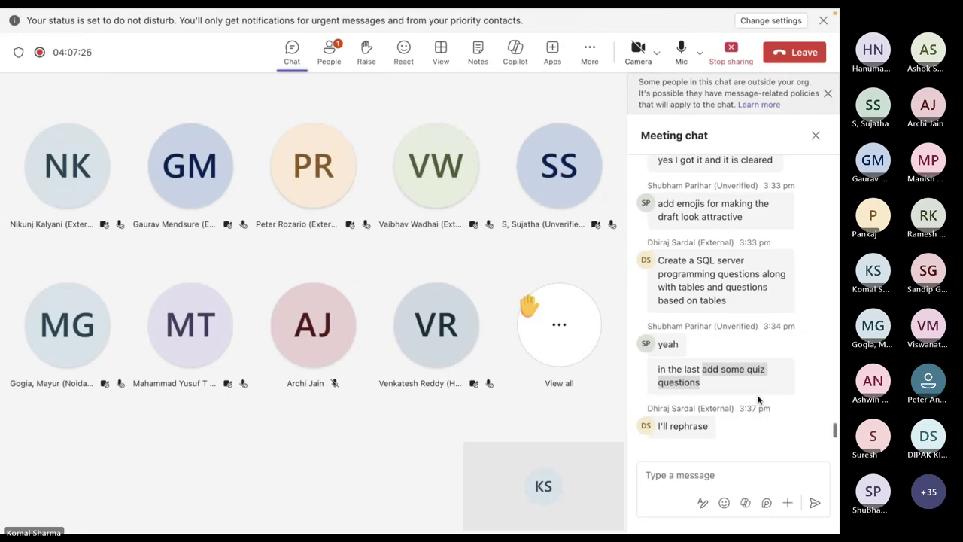
Clear the highlighted chat text and return to the Word document with the quiz
click(773, 442)
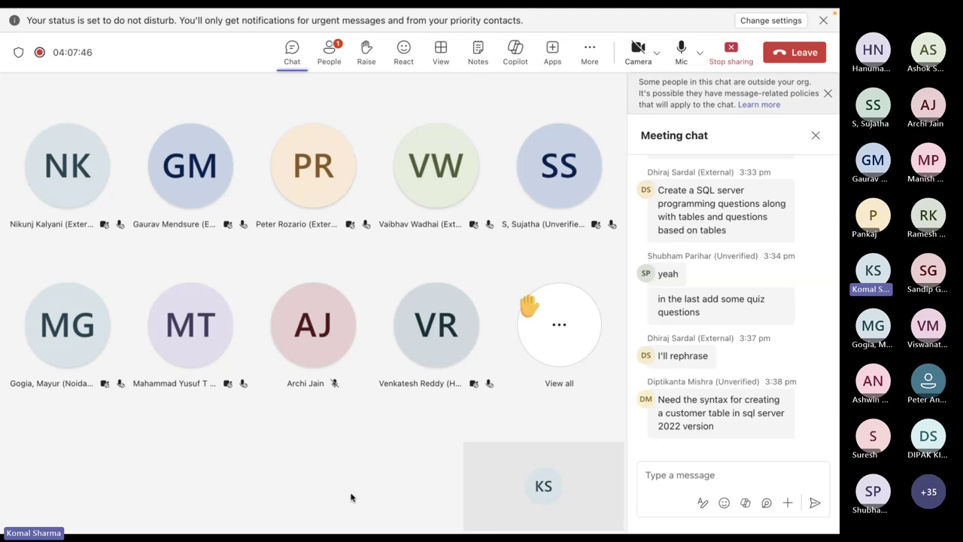
key(alt+Tab)
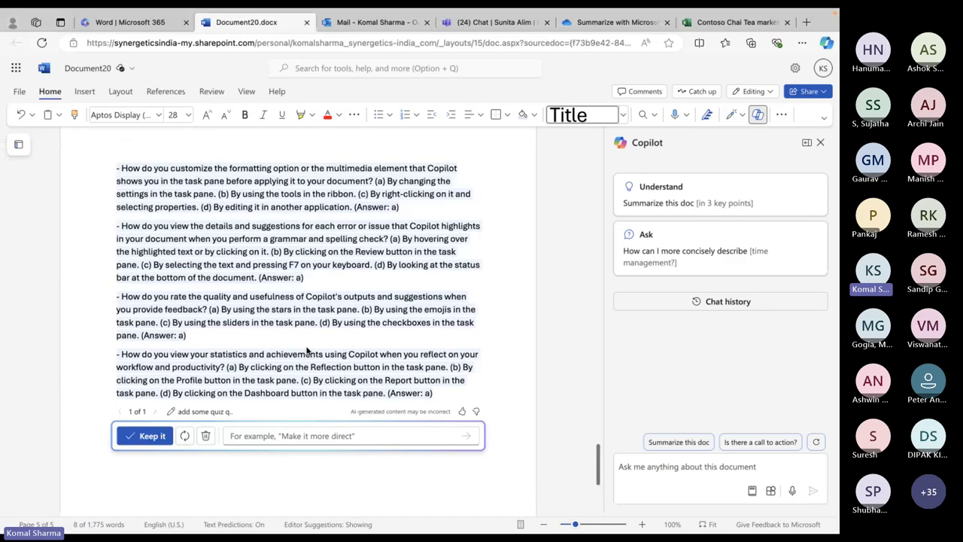
scroll(372, 318, up, 10)
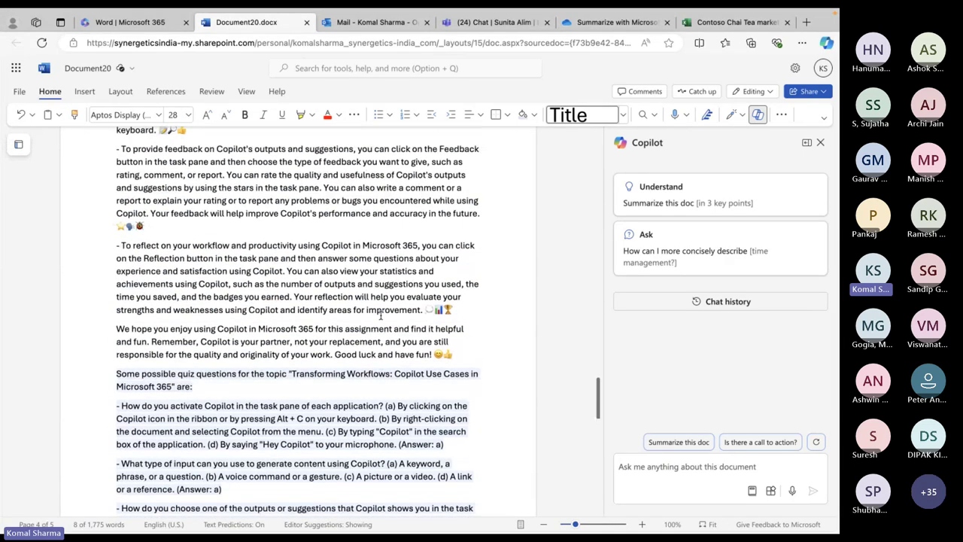
scroll(382, 315, down, 1)
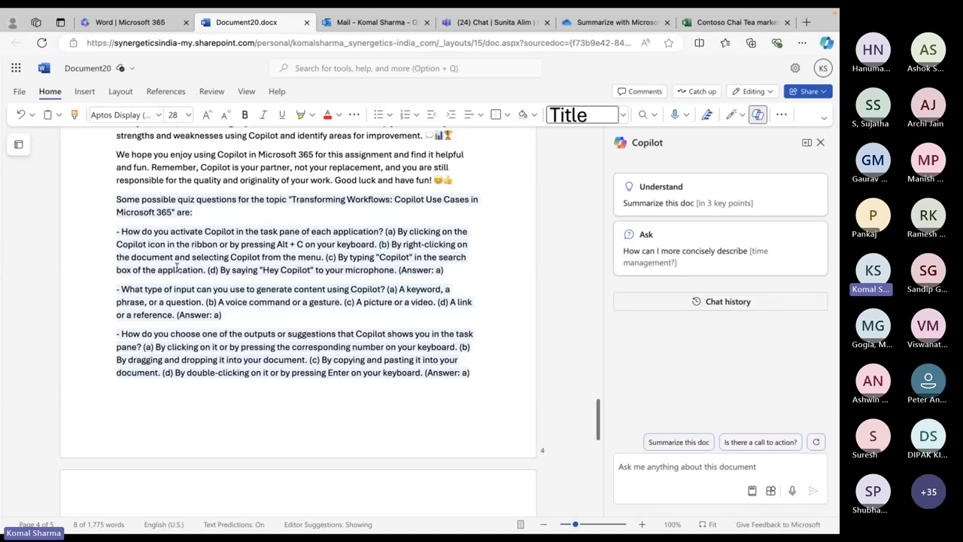
click(141, 238)
click(178, 269)
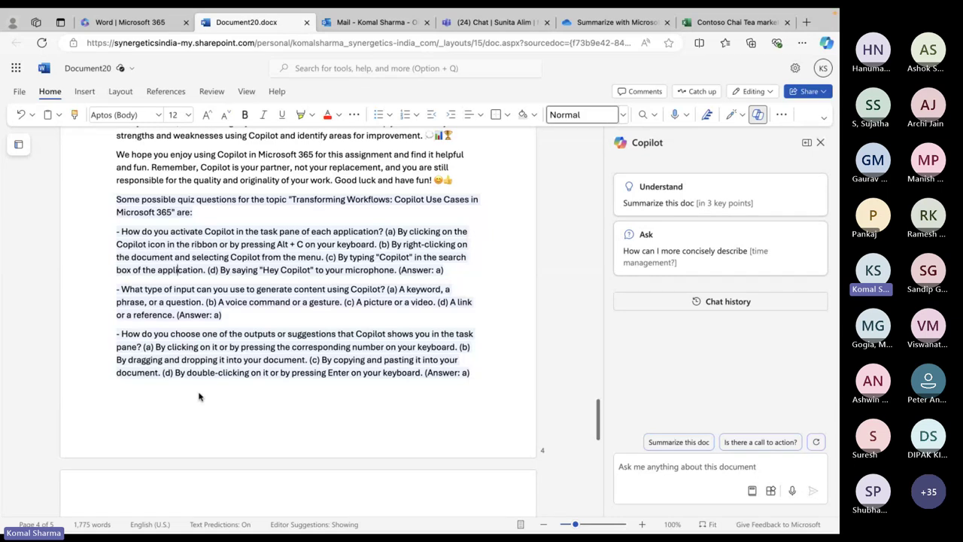
scroll(241, 338, down, 1)
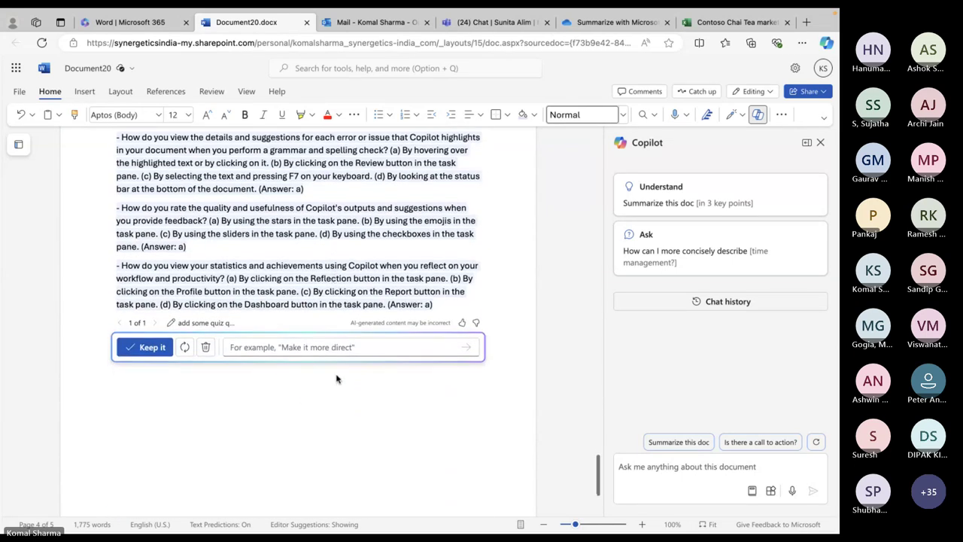
Send Copilot the refinement 'Please add few more questions', then switch to the Teams window
click(323, 346)
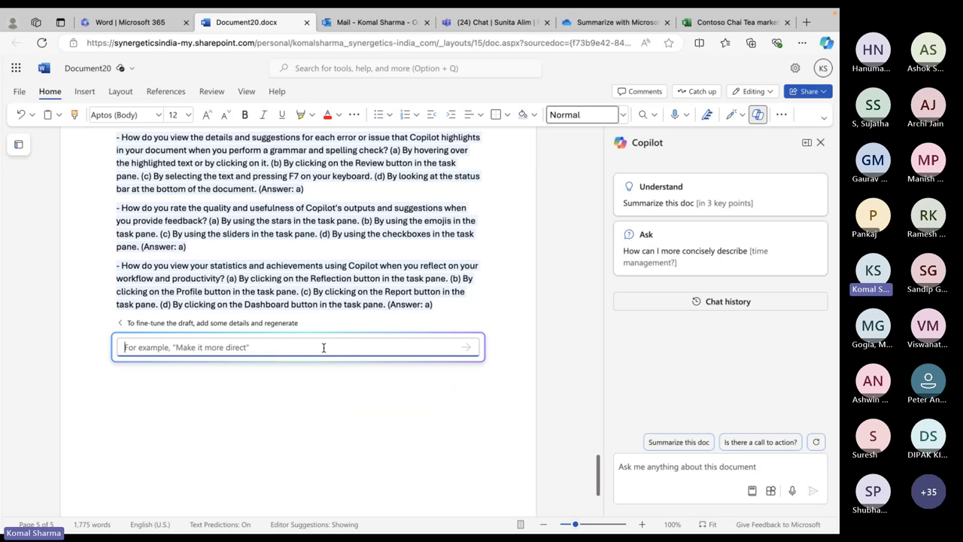
text(Please ad)
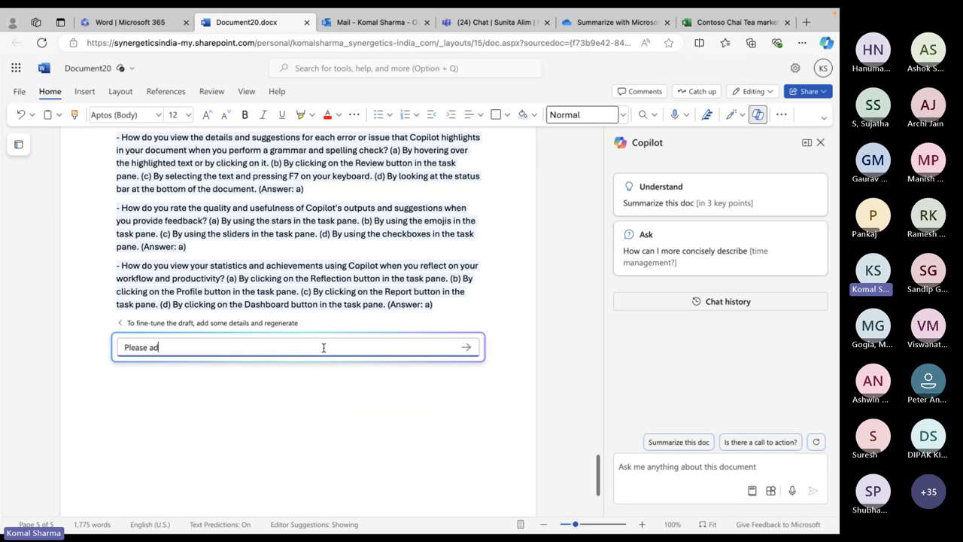
text(d)
text(ons)
click(466, 347)
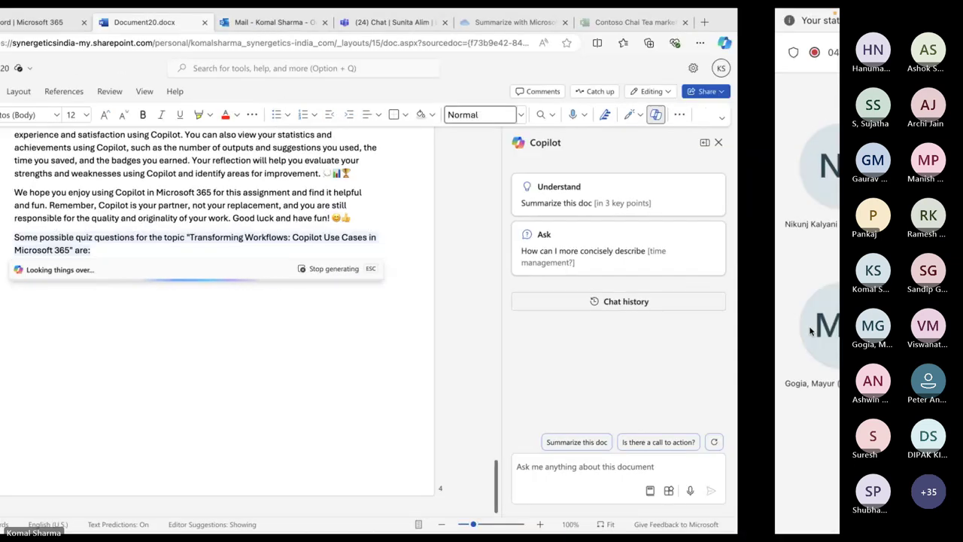
click(811, 331)
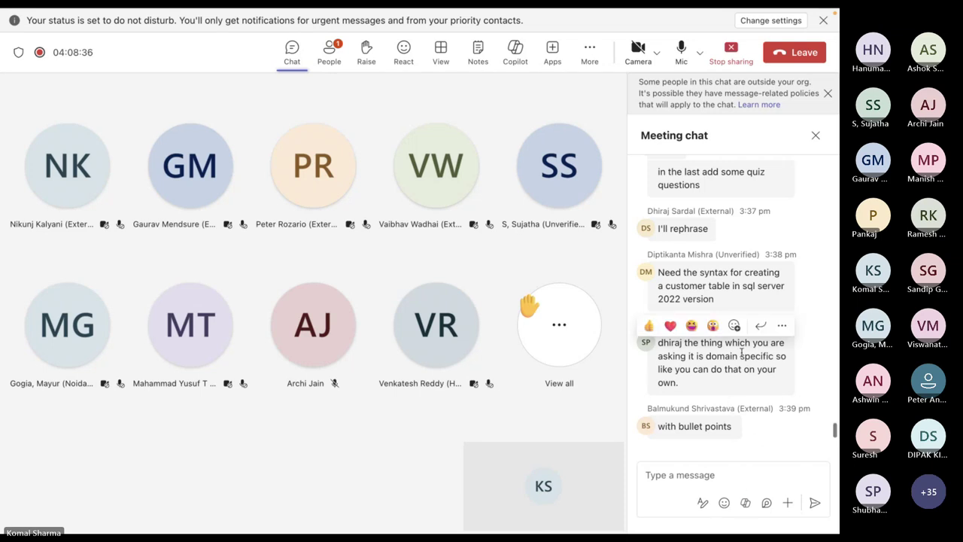
Highlight the customer table syntax request, scroll the chat's SQL requests, and return to Word
mouse_move(719, 304)
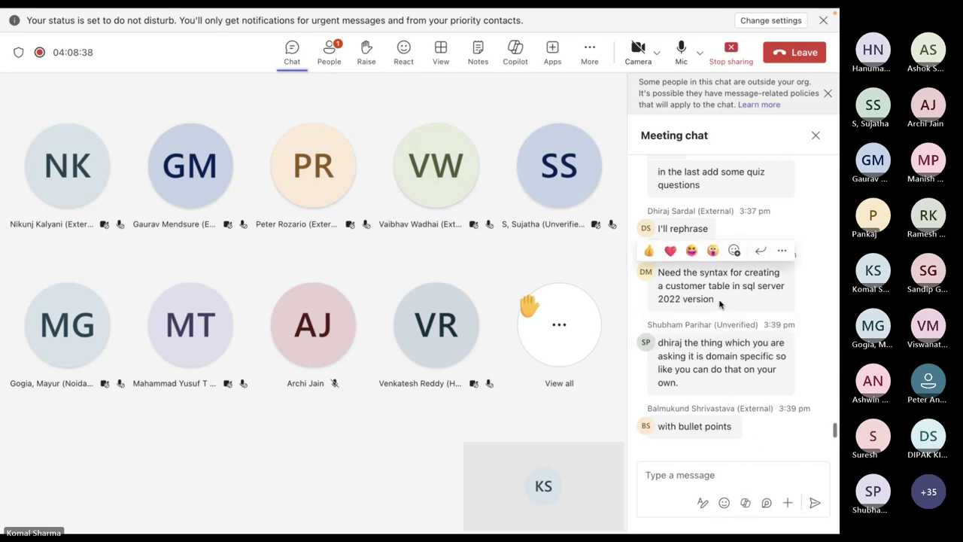
drag(719, 304, 656, 269)
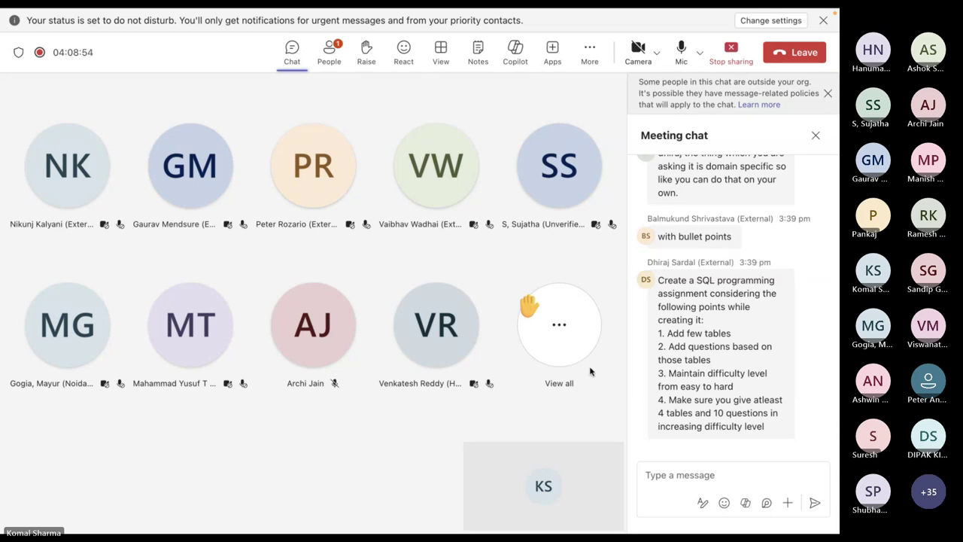
scroll(728, 362, up, 2)
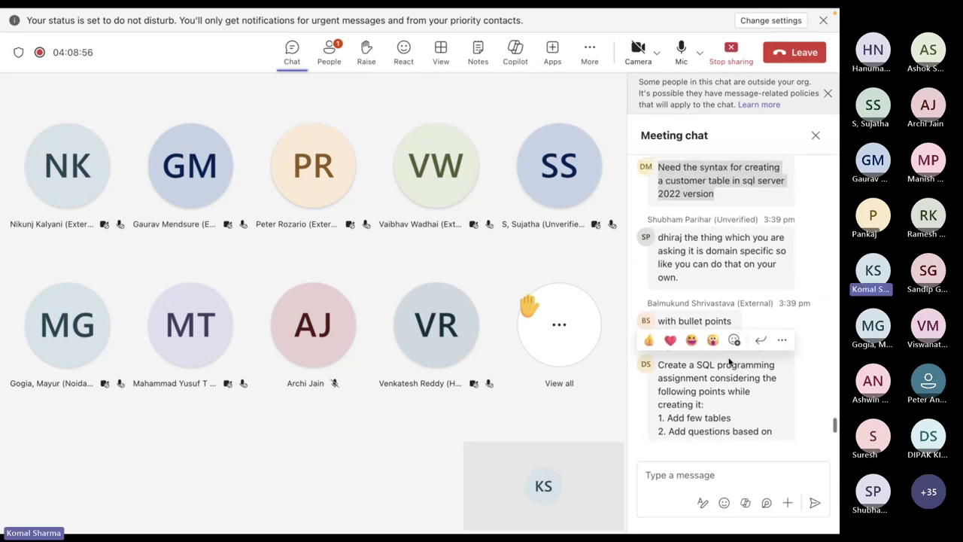
scroll(728, 362, down, 1)
scroll(705, 410, down, 1)
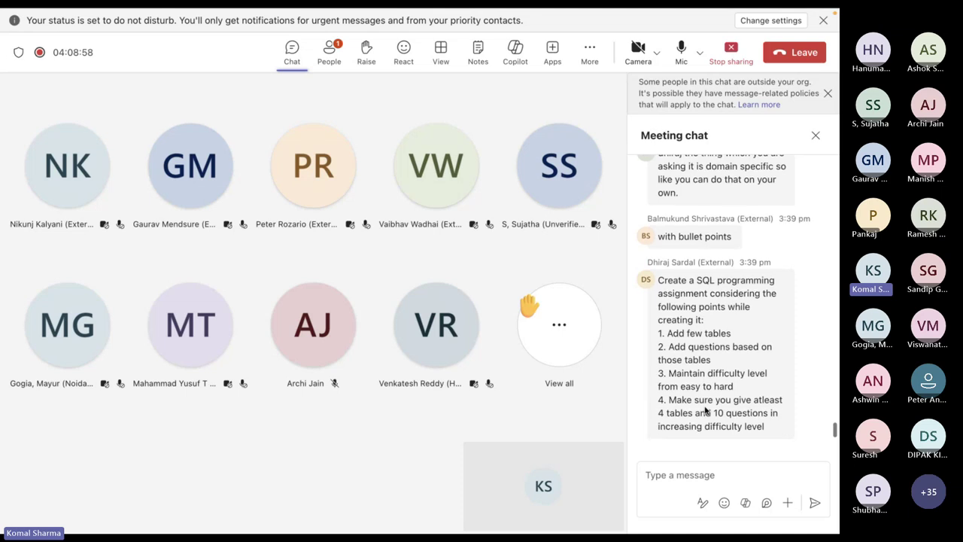
scroll(698, 383, up, 3)
scroll(698, 383, down, 1)
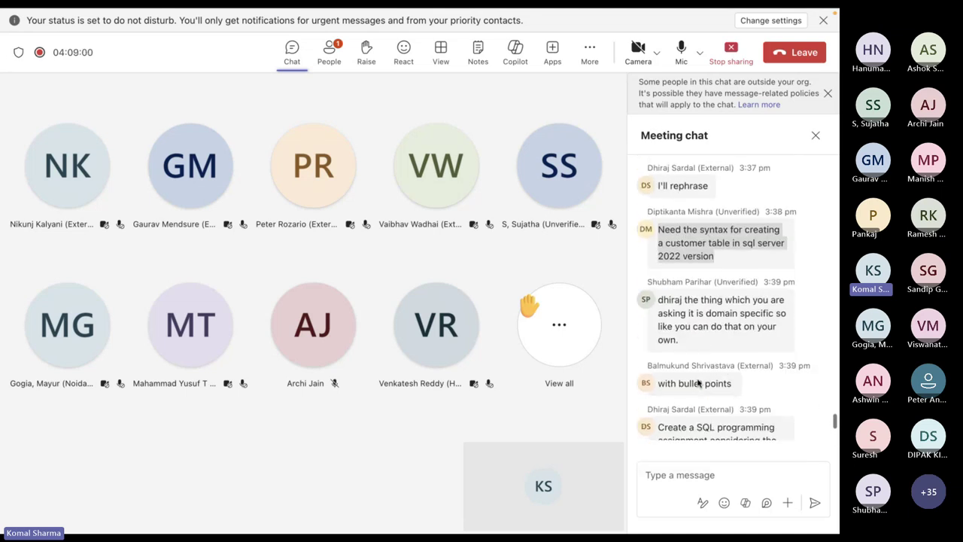
scroll(698, 384, down, 2)
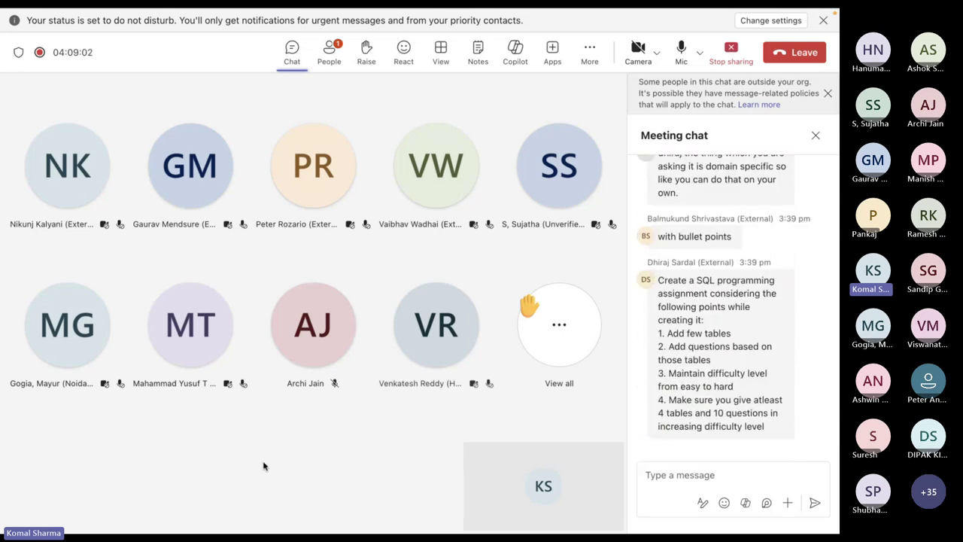
key(alt+Tab)
scroll(280, 332, up, 10)
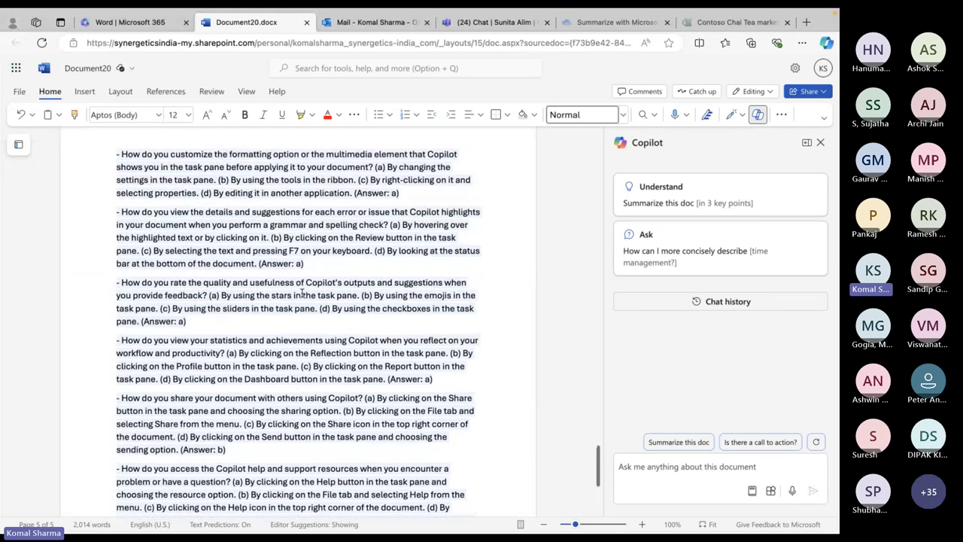
Scroll to the end of Copilot's refined quiz and keep the added questions
scroll(302, 297, down, 10)
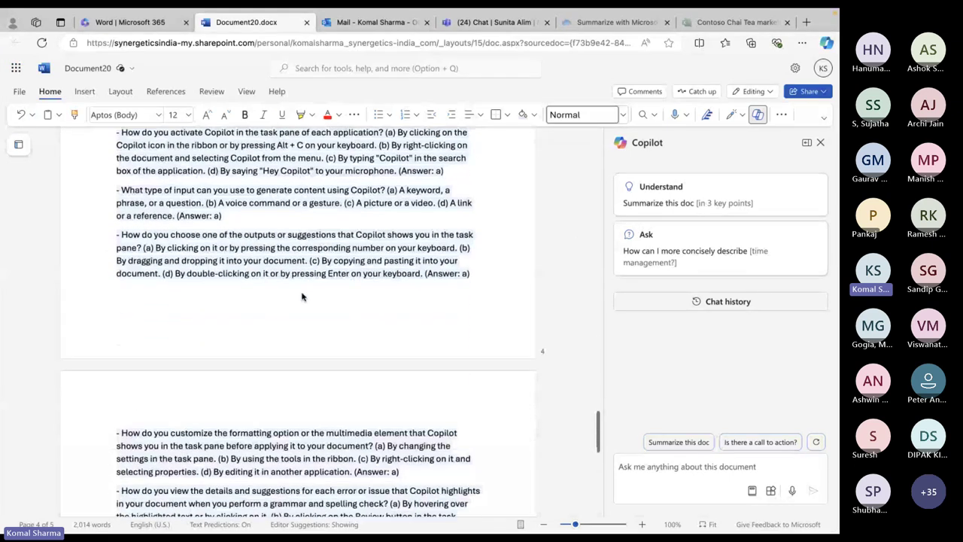
scroll(301, 297, down, 4)
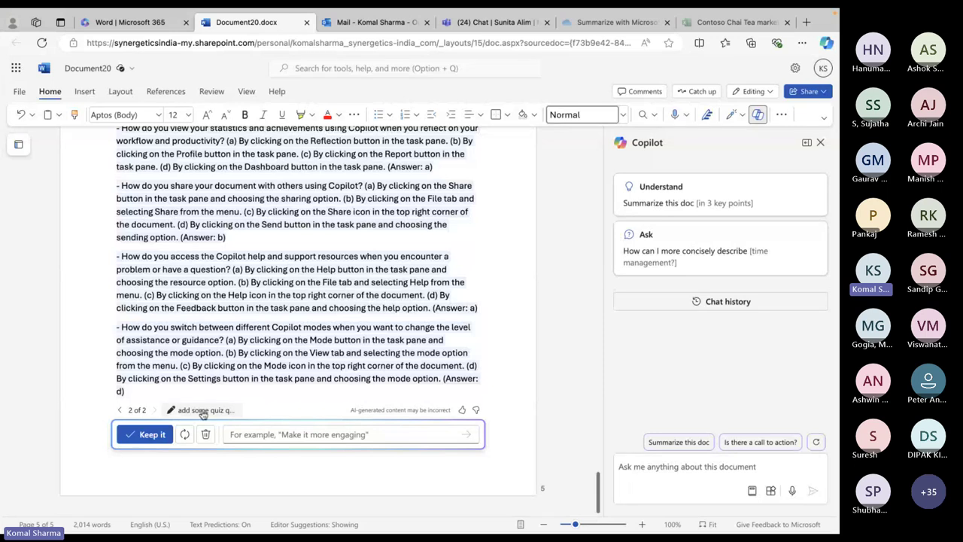
click(150, 434)
scroll(298, 403, up, 20)
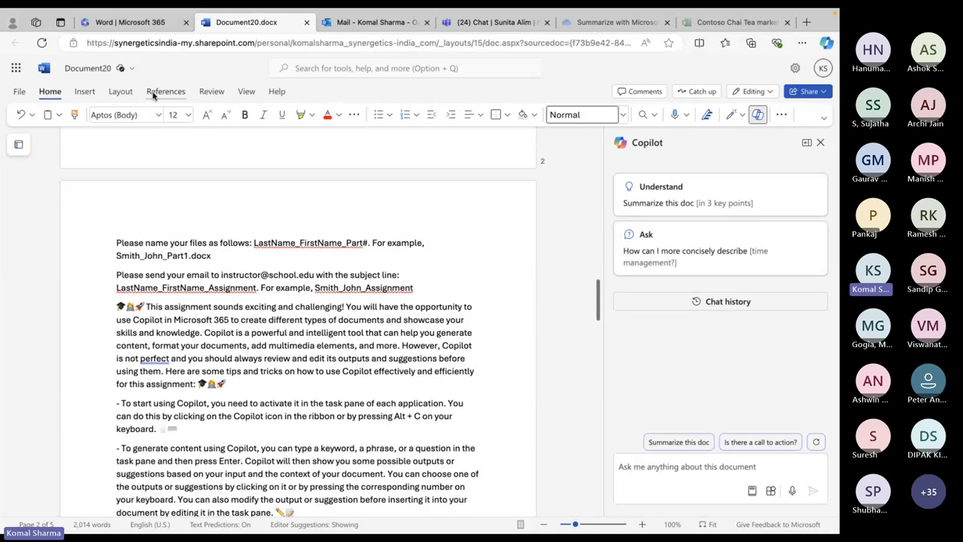
Create a new blank document from File > New
click(18, 91)
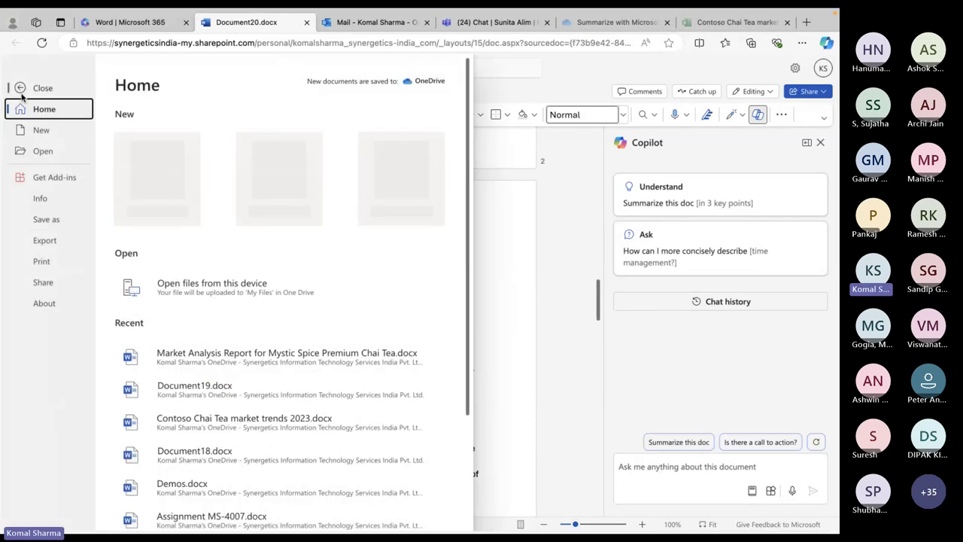
click(33, 151)
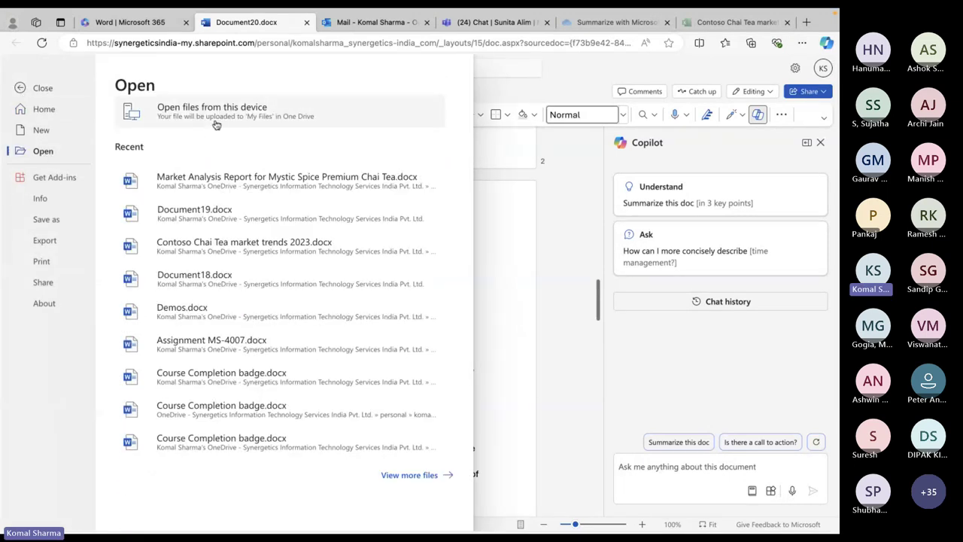
click(41, 130)
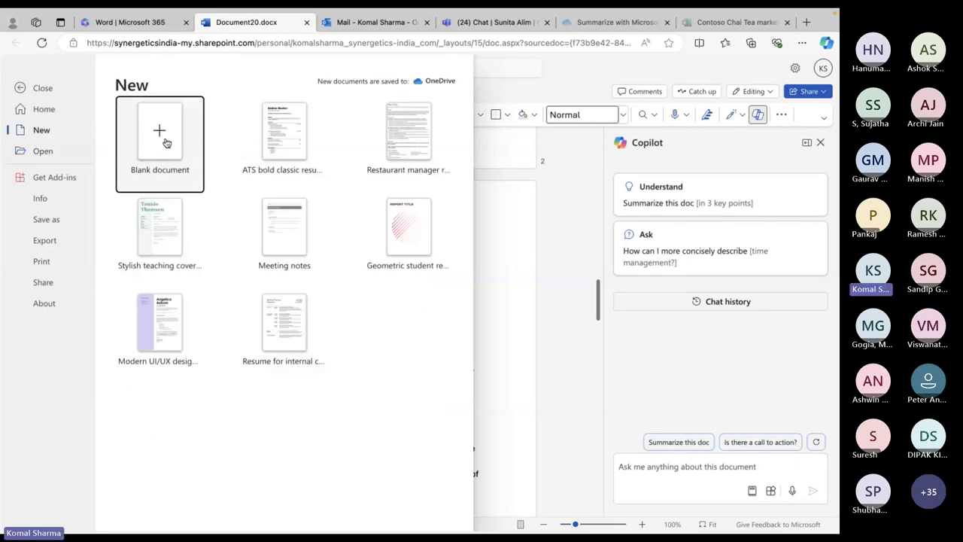
double_click(166, 143)
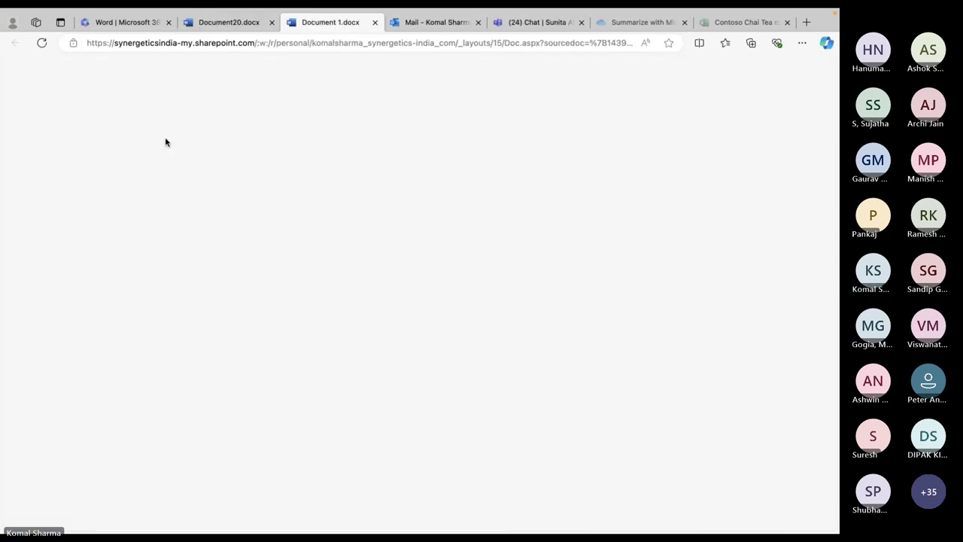
Copy the 'Create a SQL programming assignment…' request from the Teams meeting chat
key(ctrl+Right)
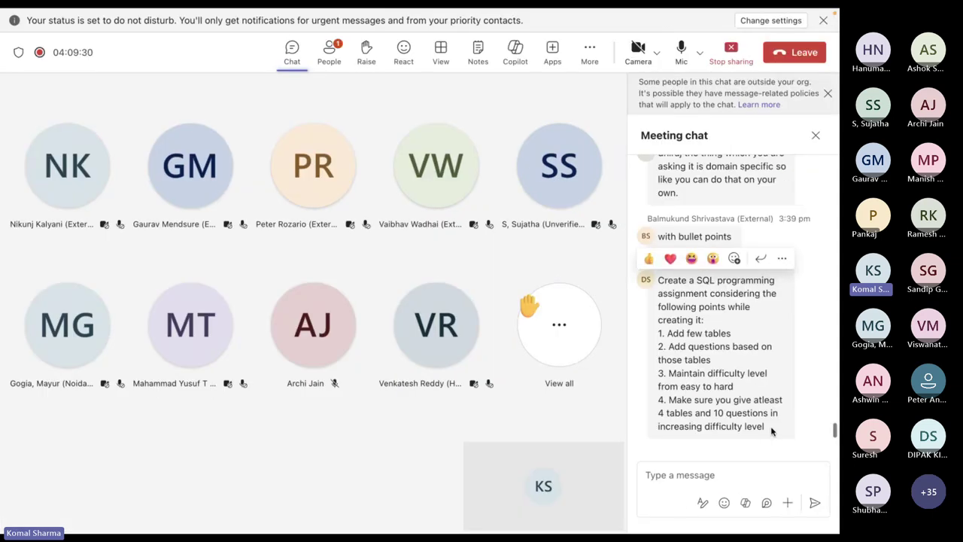
drag(770, 433, 657, 287)
key(ctrl+c)
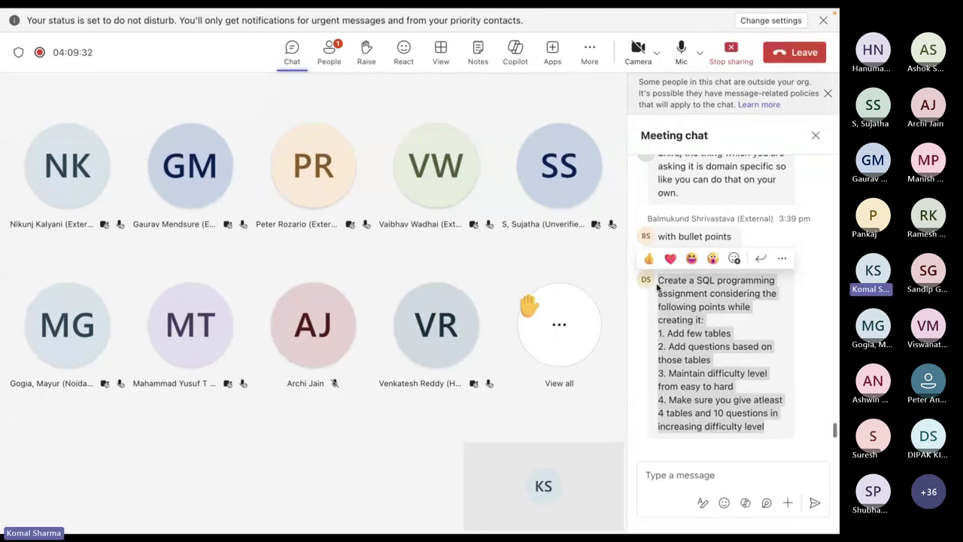
key(ctrl+Left)
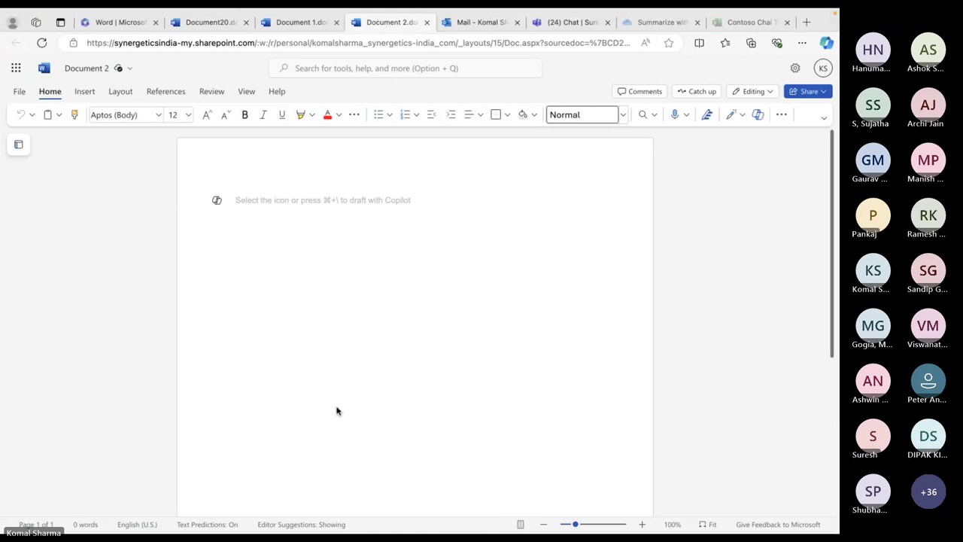
Paste the copied SQL assignment request into Draft with Copilot and generate the draft
click(217, 200)
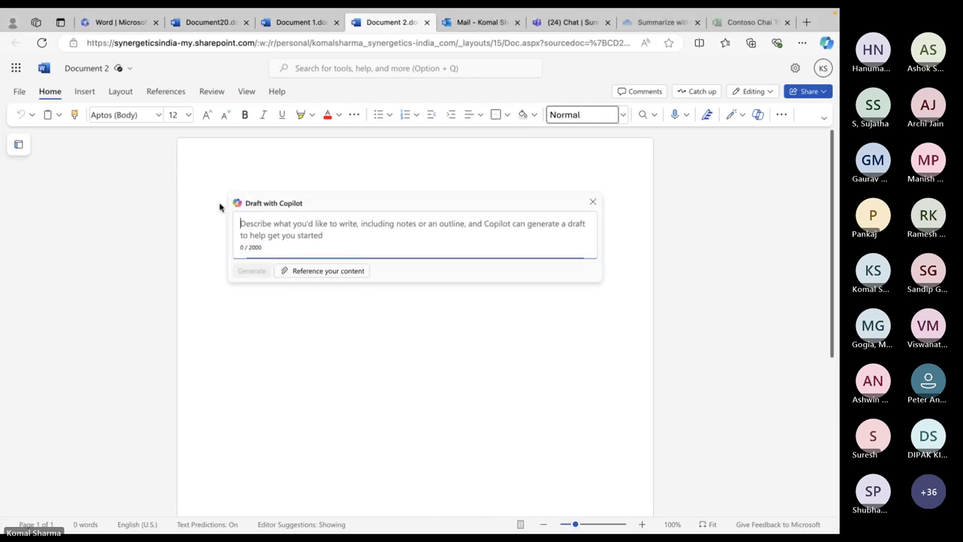
key(ctrl+v)
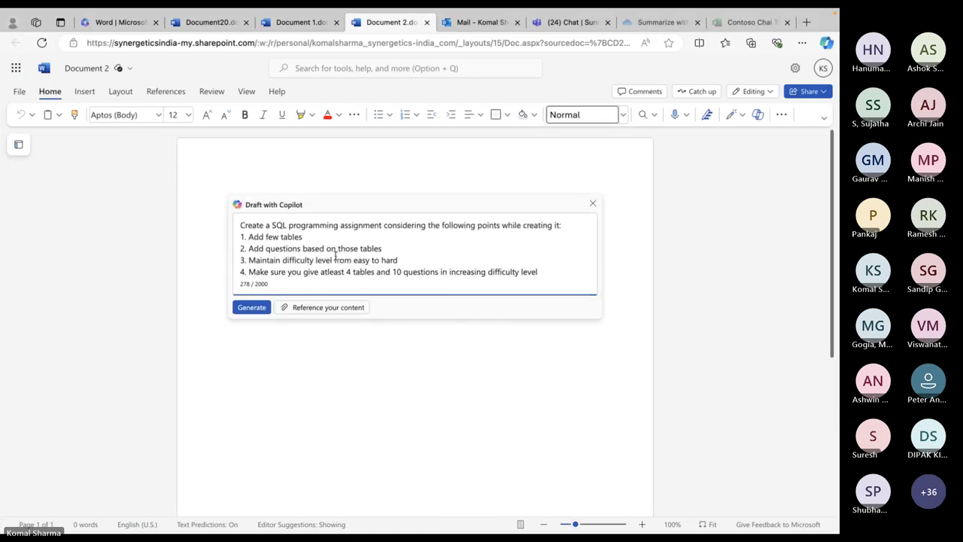
click(257, 307)
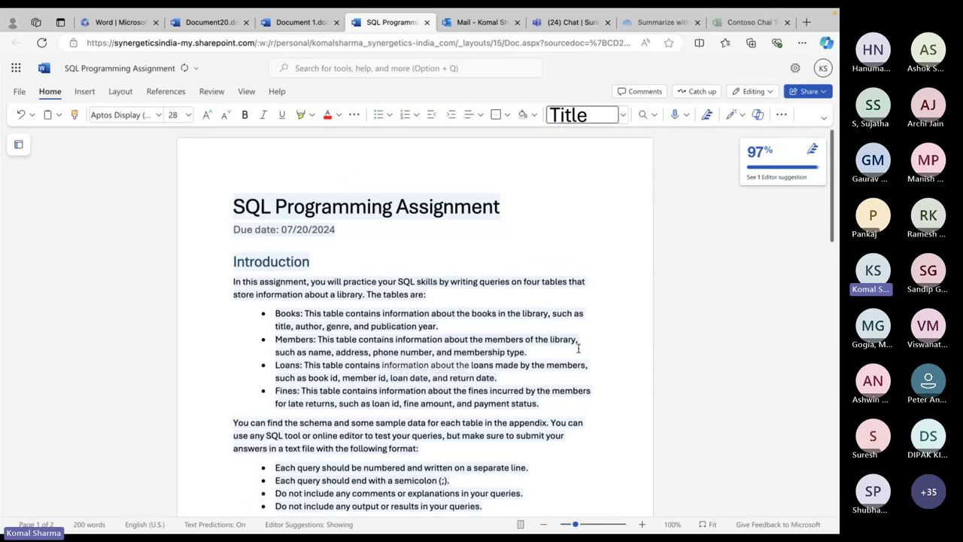
Scroll the assignment while Copilot works, glancing at the Teams meeting and coming back
scroll(410, 328, down, 1)
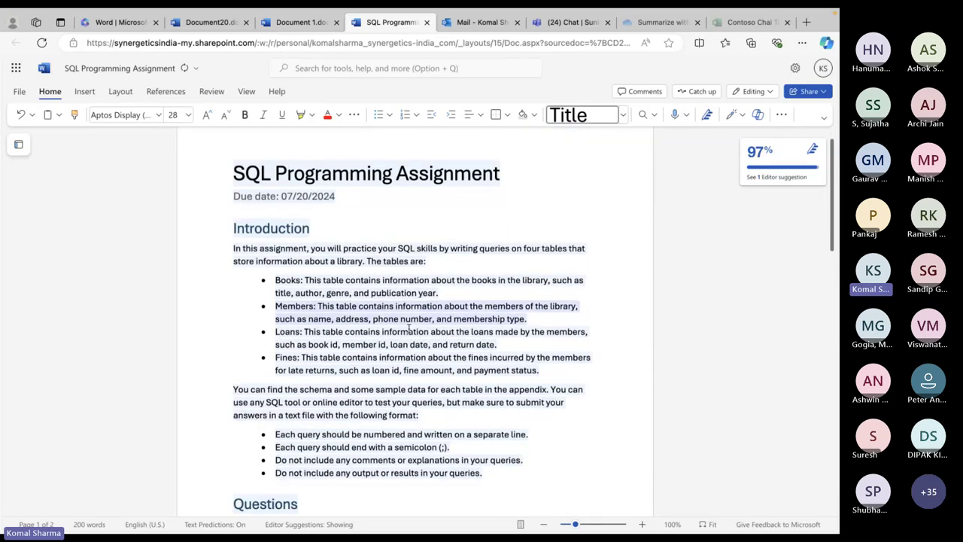
scroll(410, 333, up, 1)
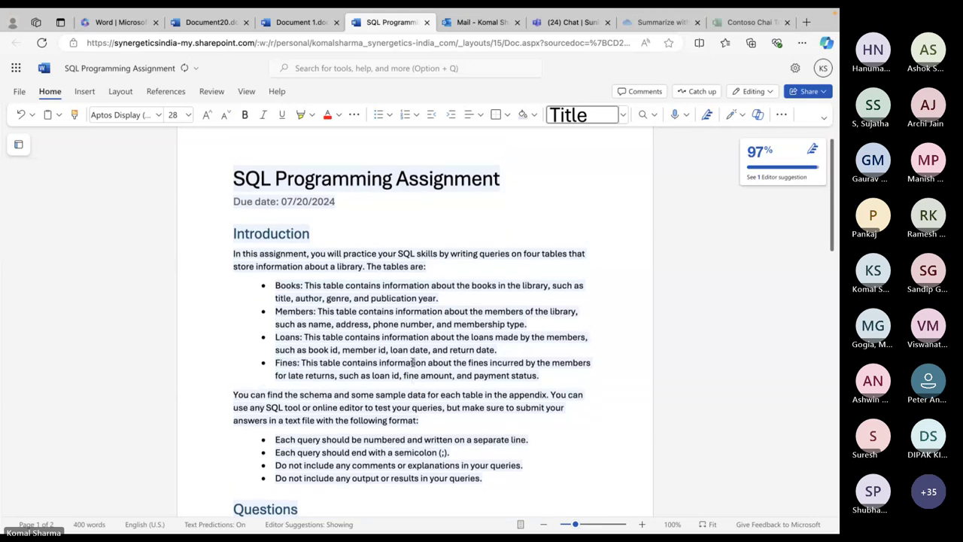
scroll(412, 362, down, 10)
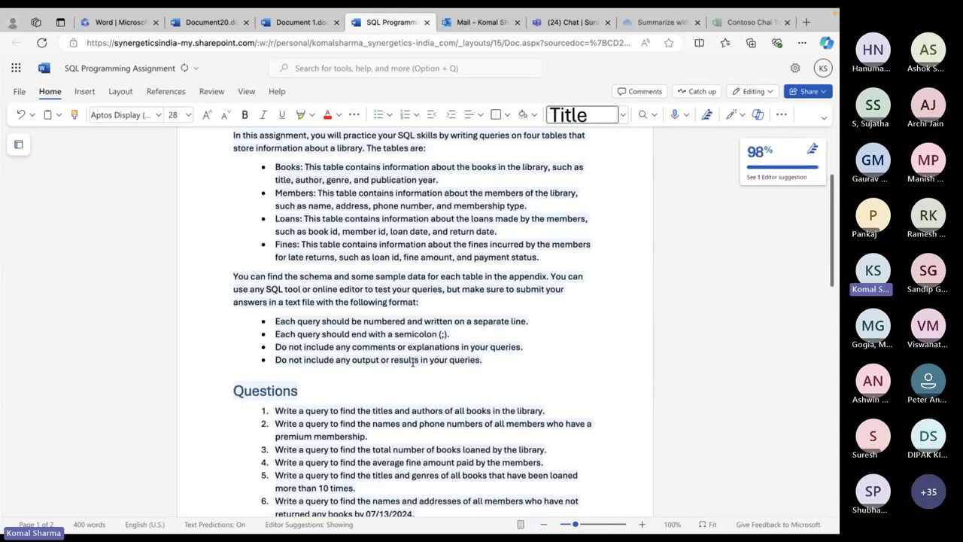
scroll(413, 362, down, 5)
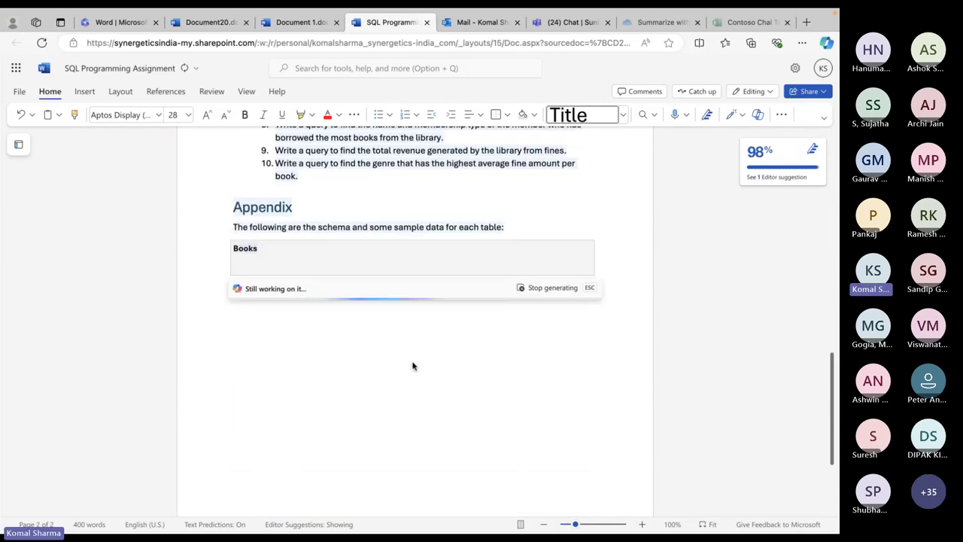
scroll(413, 364, up, 15)
scroll(412, 363, up, 1)
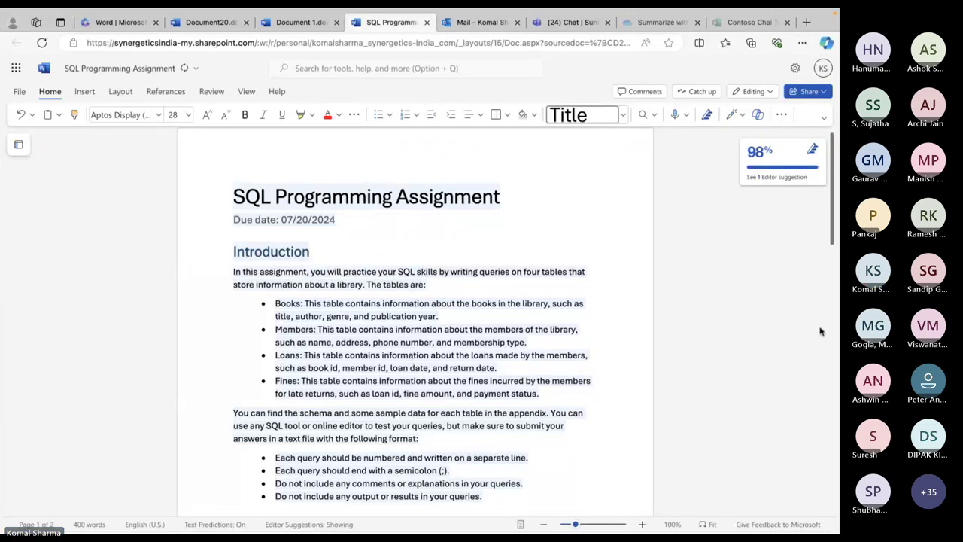
key(alt+Tab)
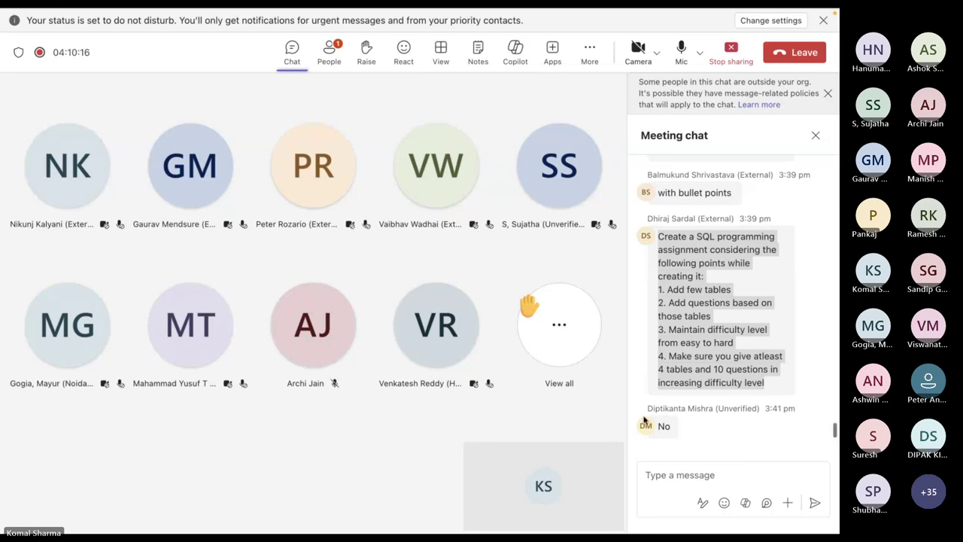
key(alt+Tab)
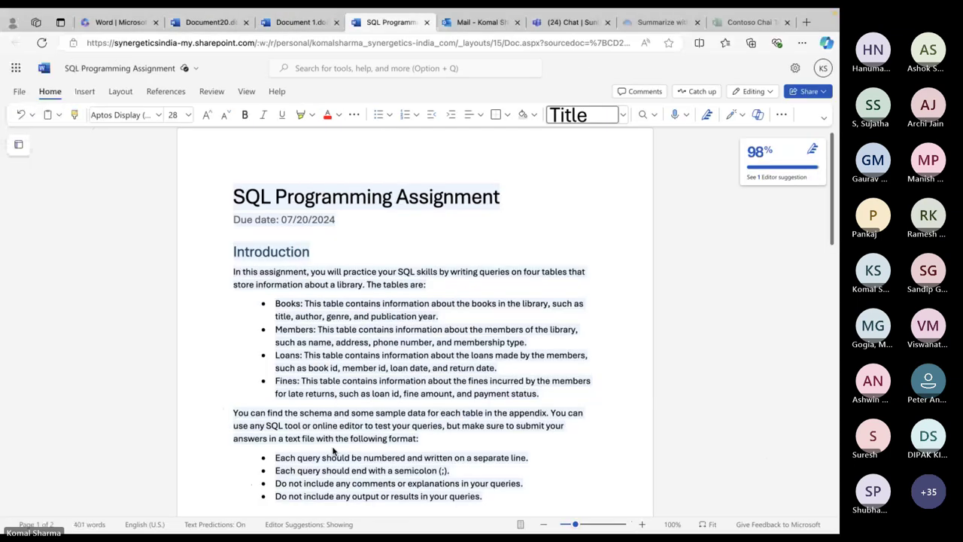
Scroll down through the Books, Members, Loans and Fines table drafts, then switch to the Teams chat
scroll(438, 413, down, 5)
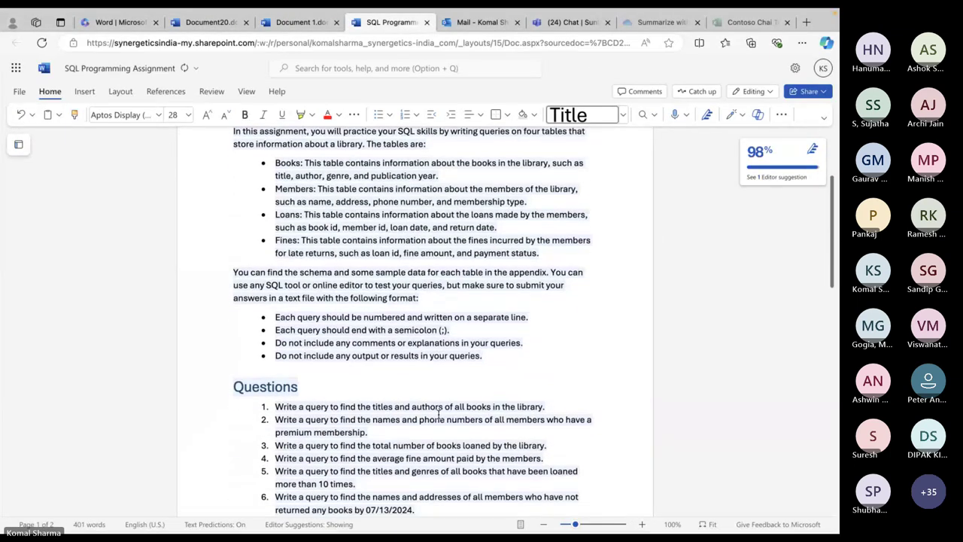
scroll(438, 417, down, 6)
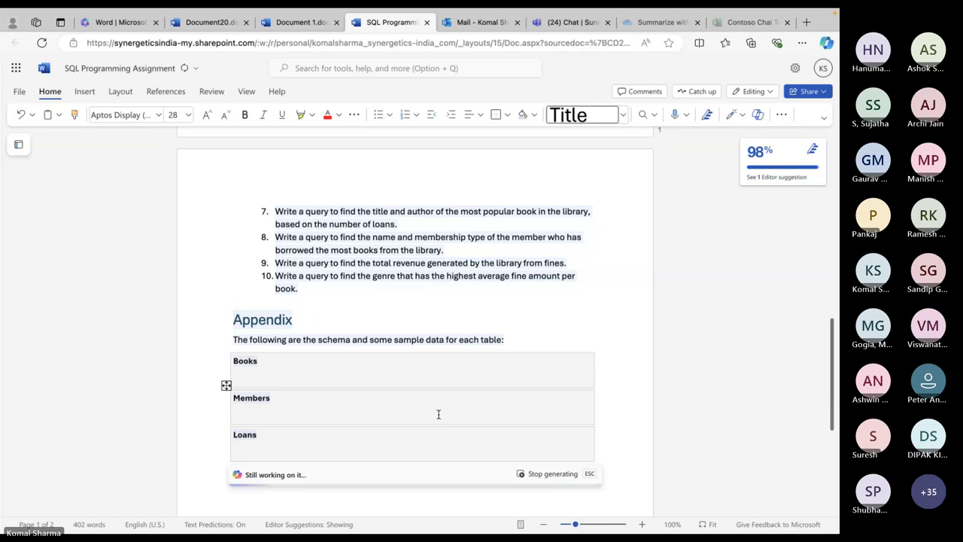
scroll(438, 414, down, 2)
scroll(438, 414, up, 4)
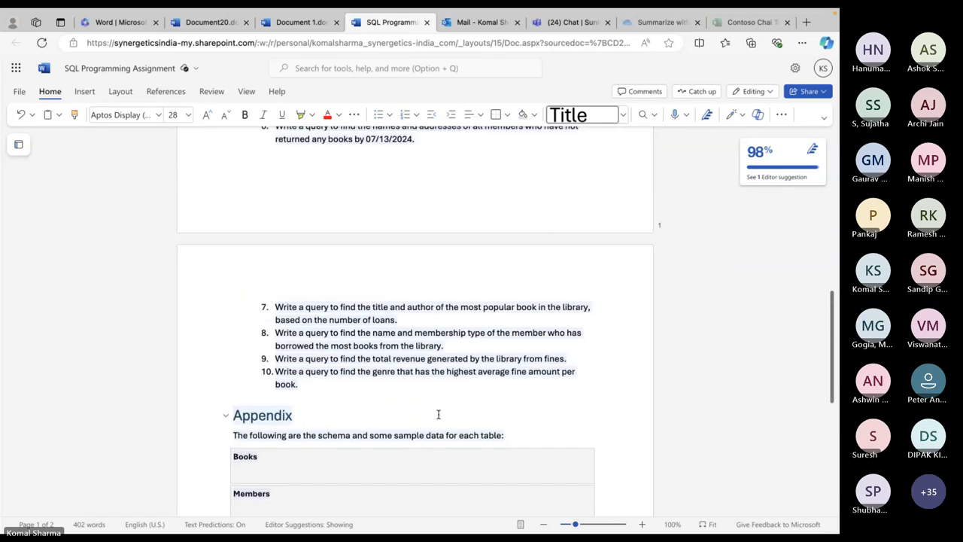
scroll(439, 413, up, 10)
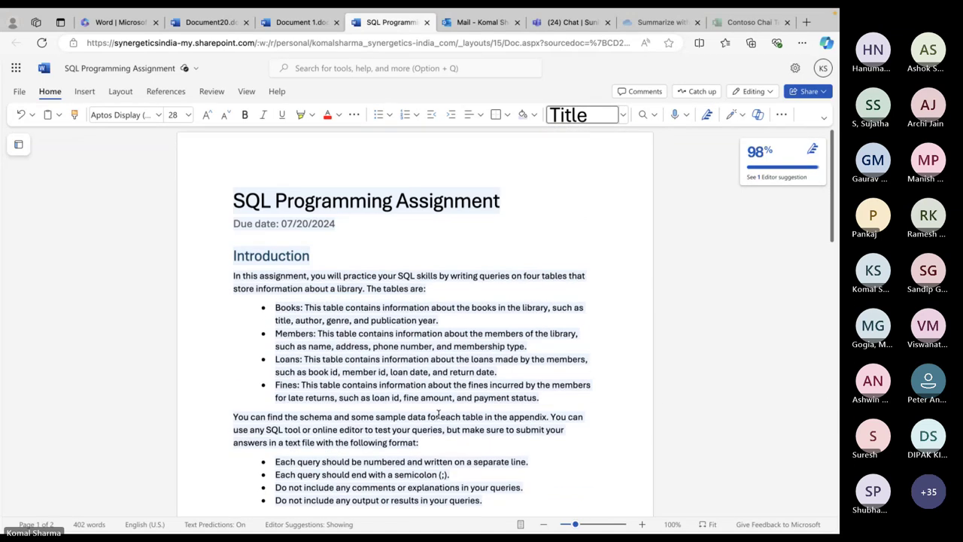
scroll(438, 414, down, 3)
scroll(438, 414, up, 3)
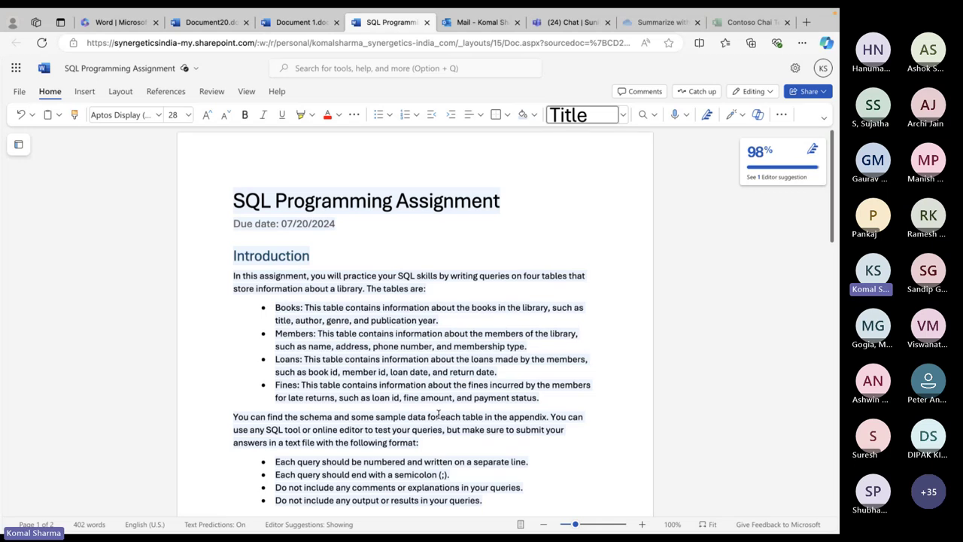
scroll(438, 413, down, 2)
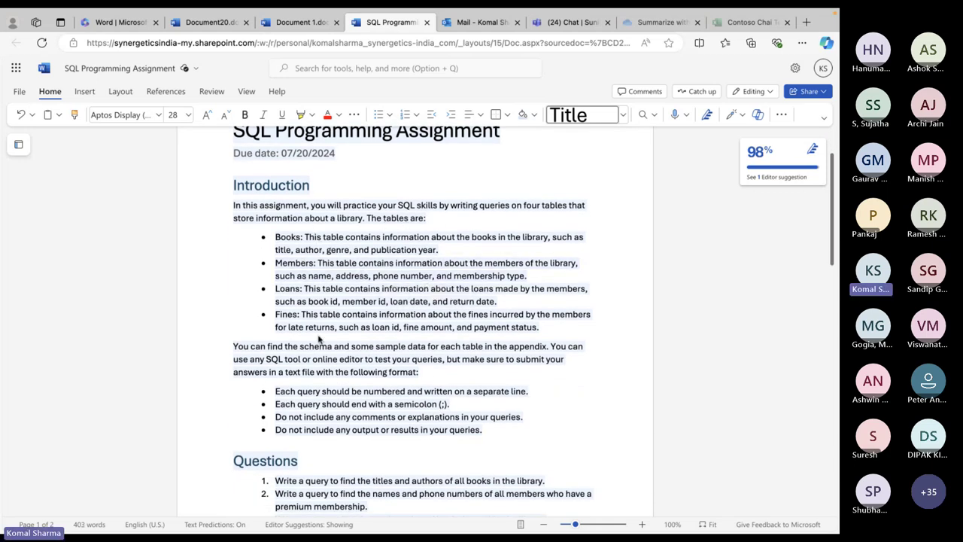
scroll(397, 341, down, 3)
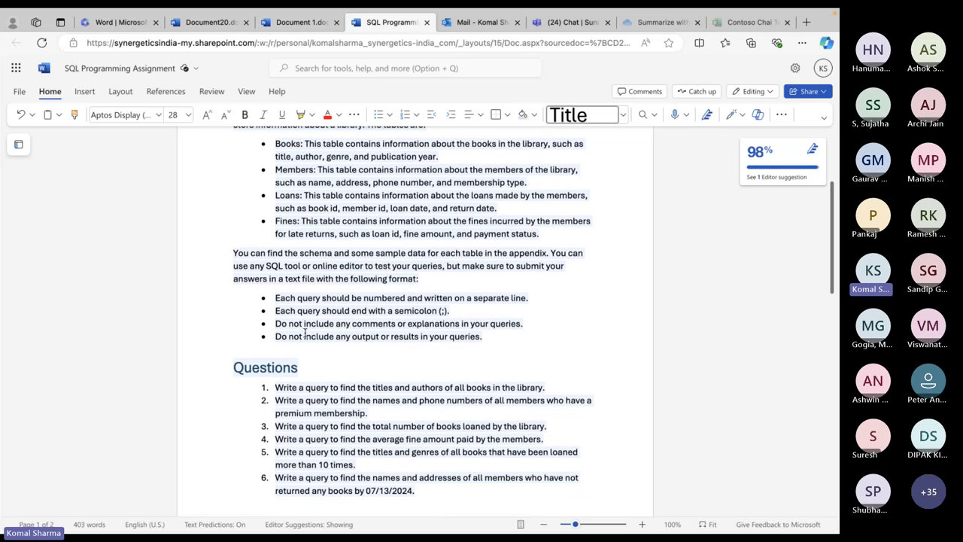
scroll(412, 342, down, 1)
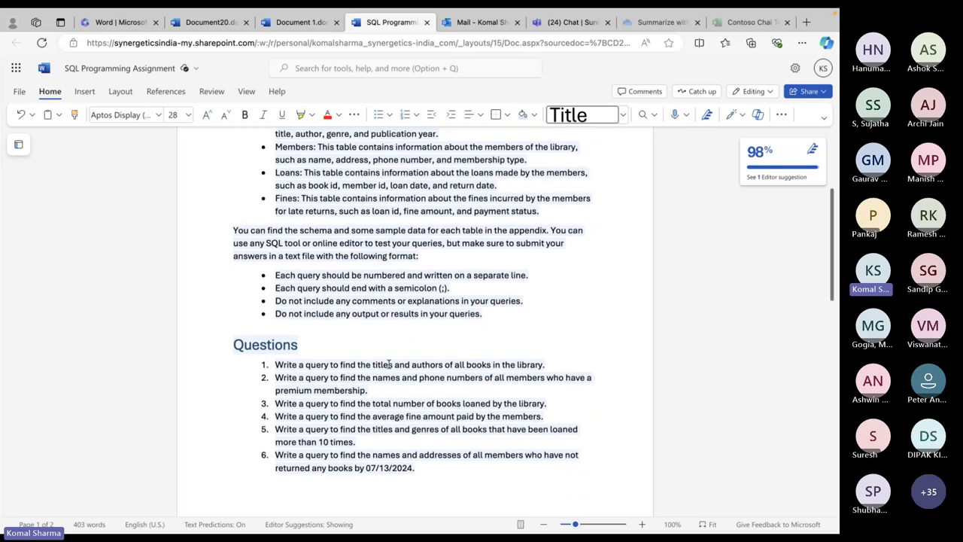
scroll(389, 364, down, 6)
scroll(389, 364, down, 3)
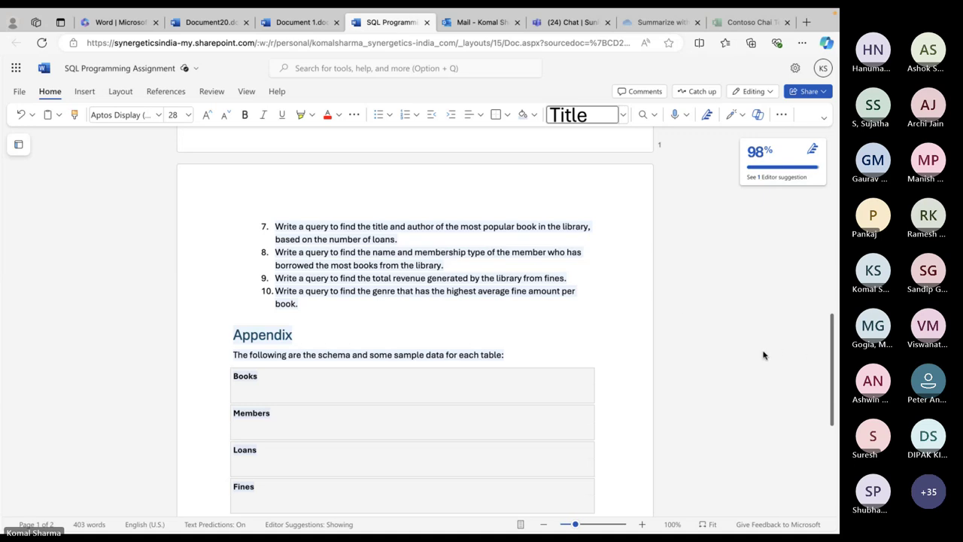
key(alt+Tab)
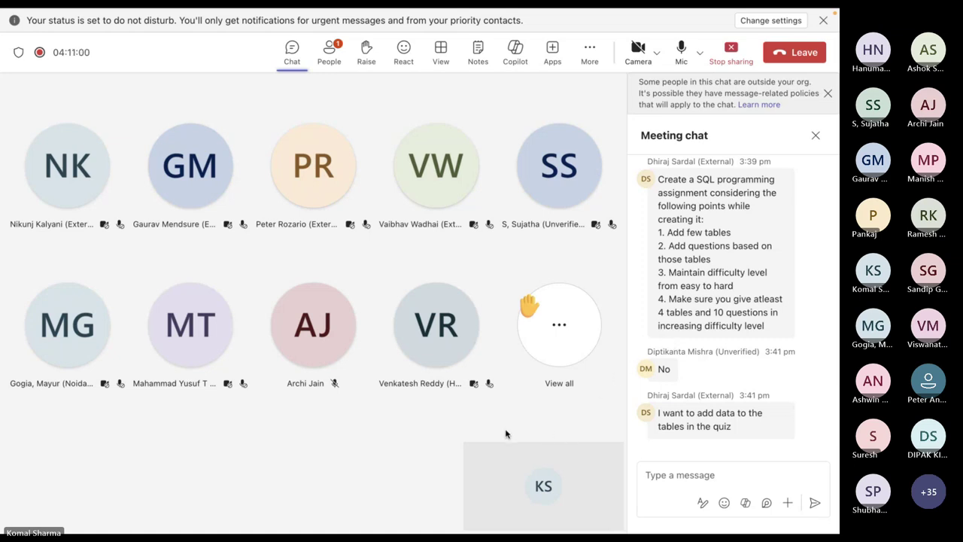
key(super+m)
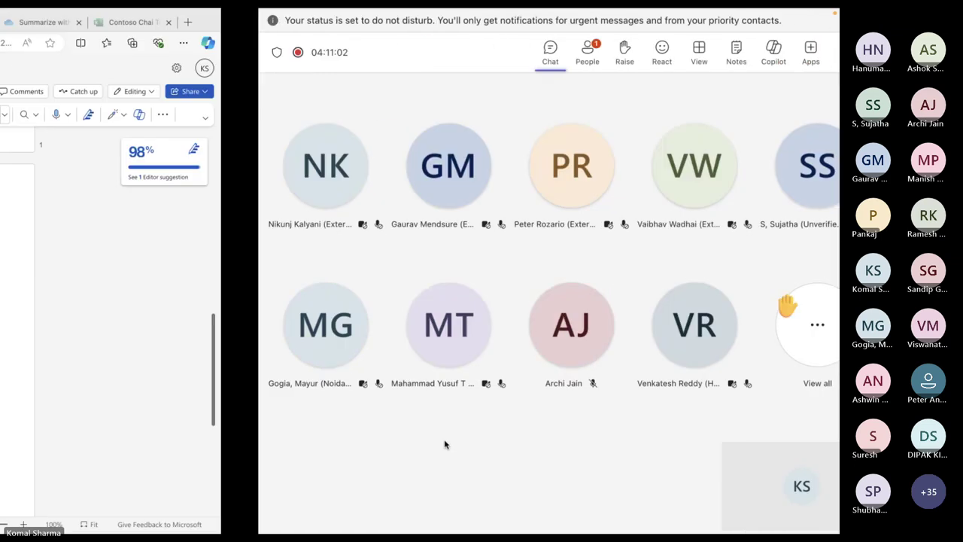
Switch from Teams back to the SQL Programming Assignment and scroll to the Appendix's pending Copilot draft
scroll(557, 339, up, 7)
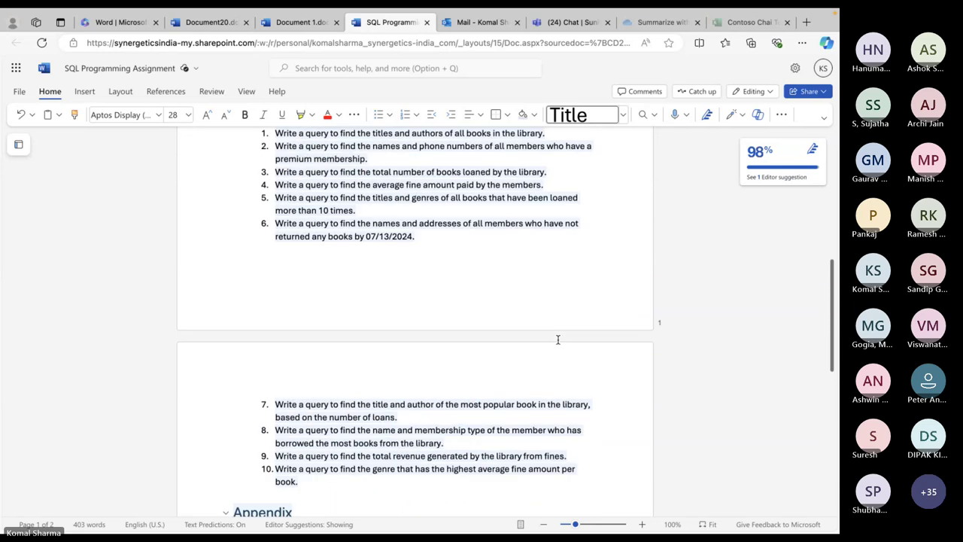
scroll(558, 340, up, 2)
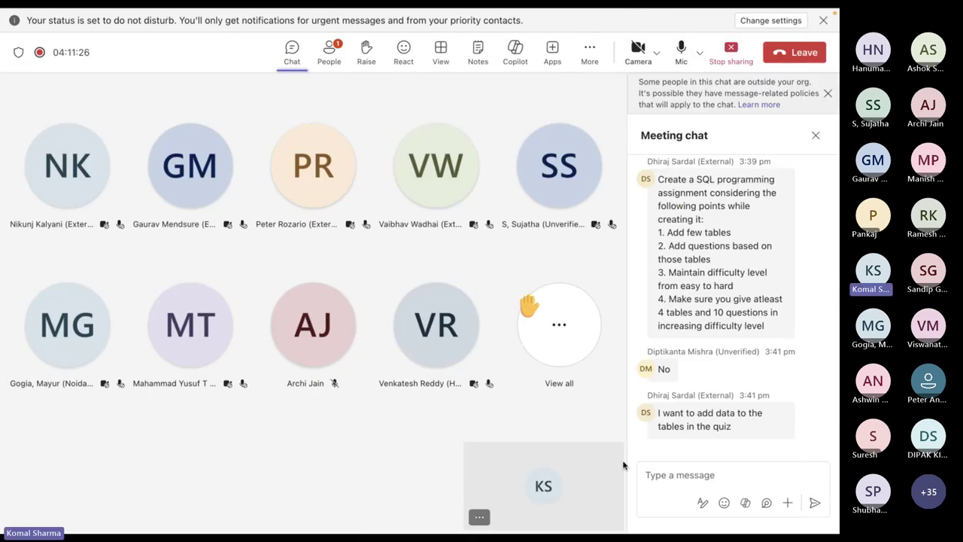
key(ctrl+Left)
scroll(440, 427, down, 15)
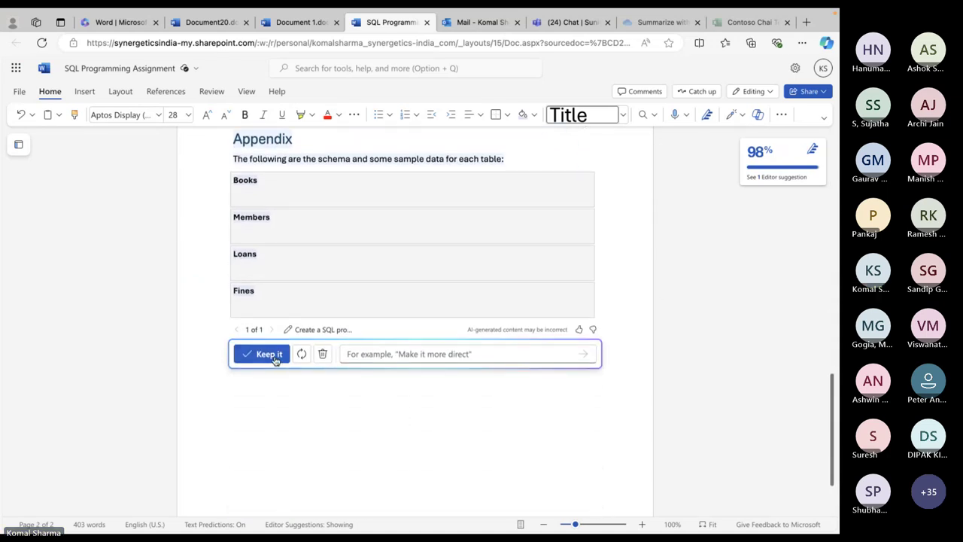
Keep the Appendix draft and ask Copilot to create a 'Book' table with some sample data
click(270, 353)
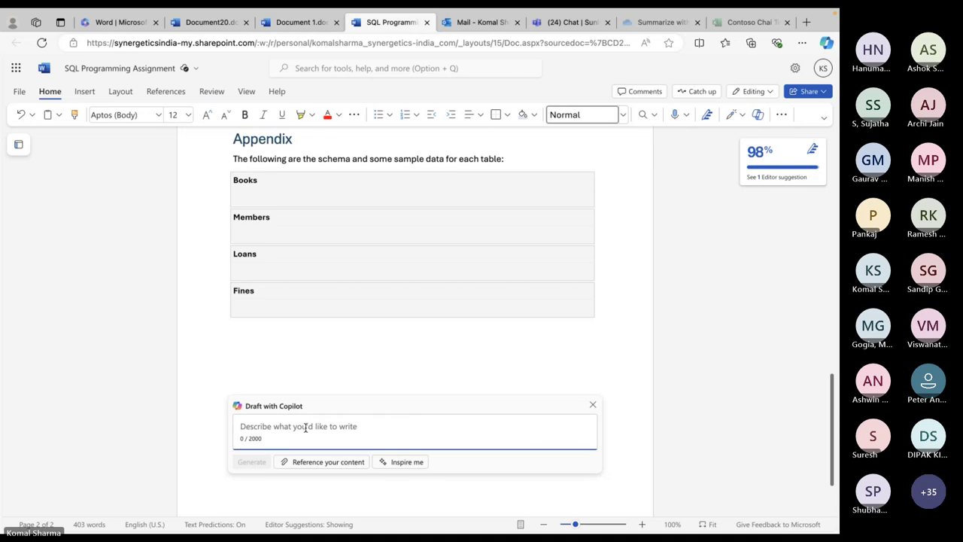
text(create )
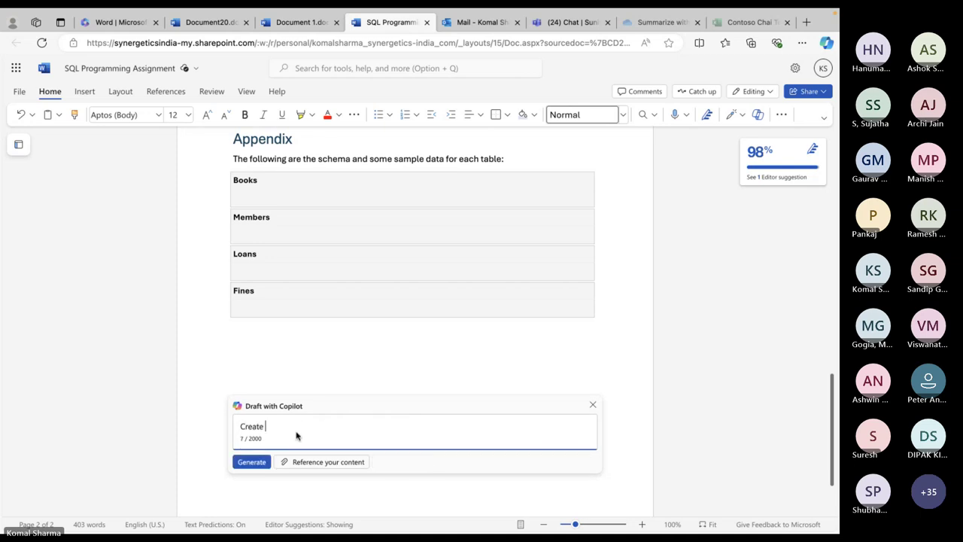
text(a sample)
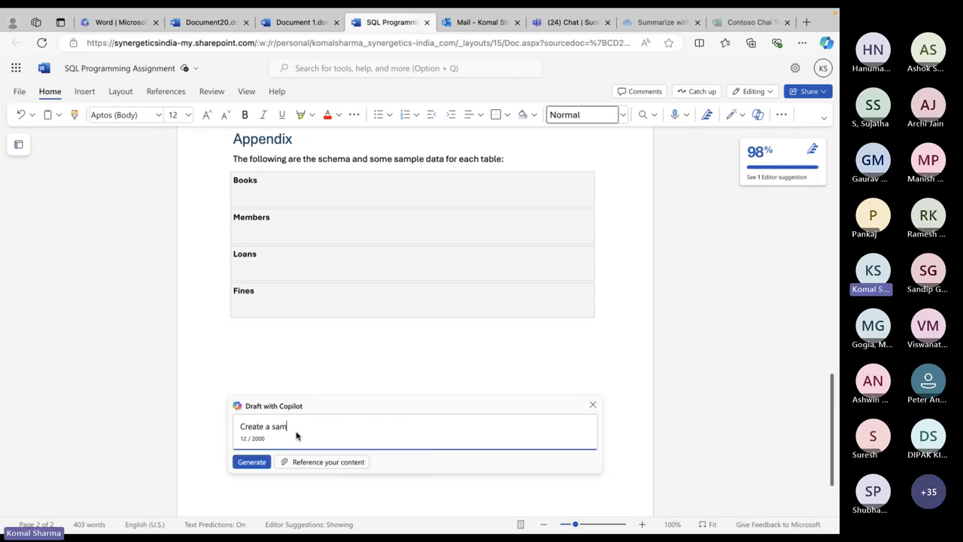
key(BackSpace)
key(BackSpace)
key(BackSpace)
key(BackSpace)
key(BackSpace)
key(BackSpace)
text(ta)
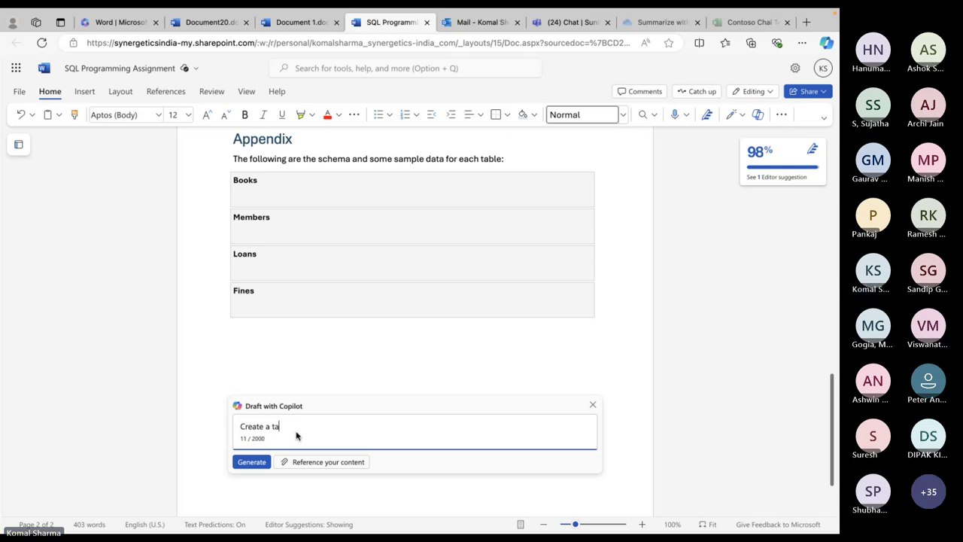
text(ble )
text(fo)
text(Book)
text( with )
text(some sampl)
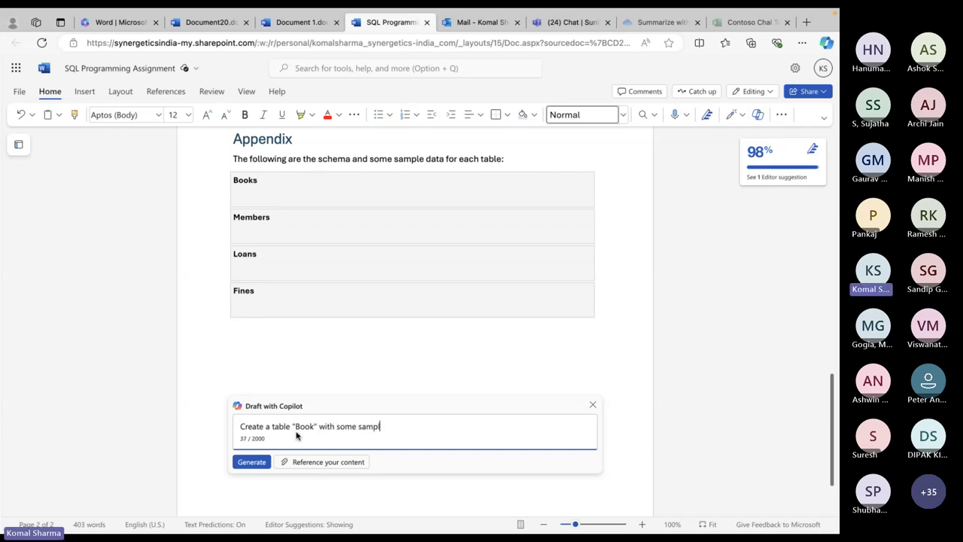
text(e data)
click(253, 461)
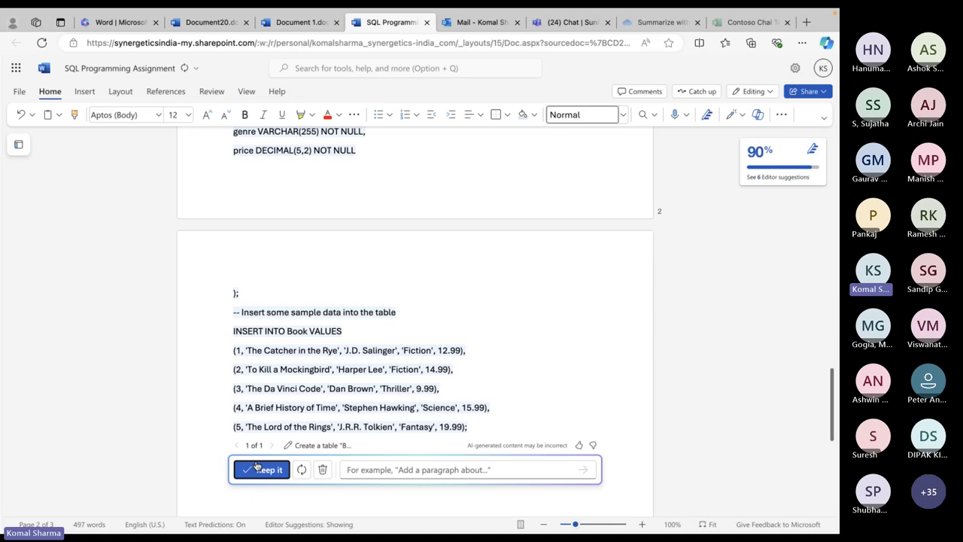
Scroll over the drafted Book table, then switch desktops to the Teams meeting chat
scroll(381, 322, up, 5)
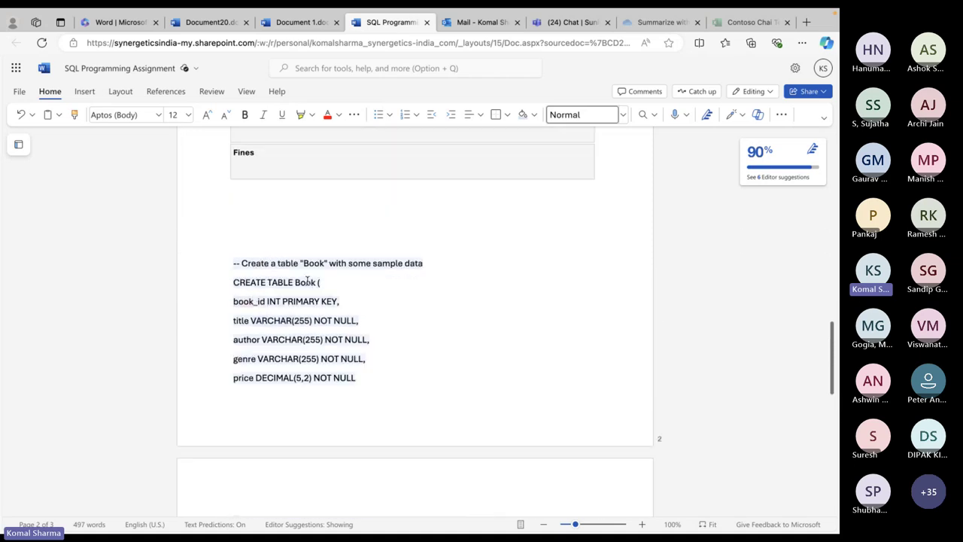
scroll(307, 391, down, 4)
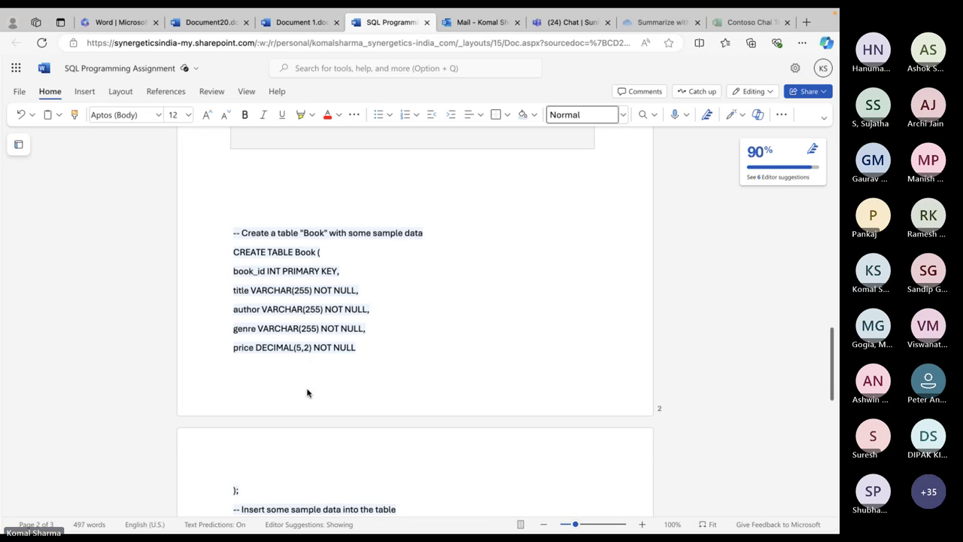
scroll(307, 391, down, 2)
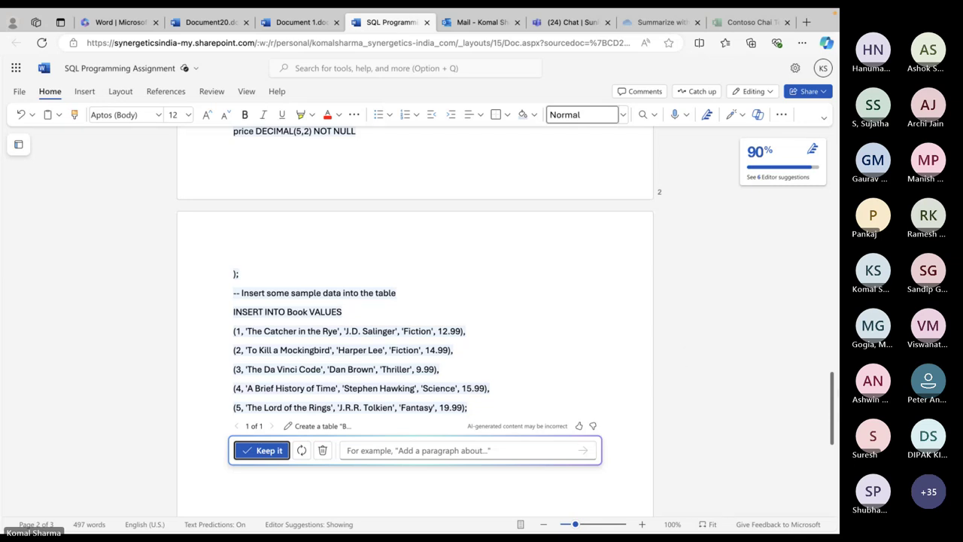
key(ctrl+Right)
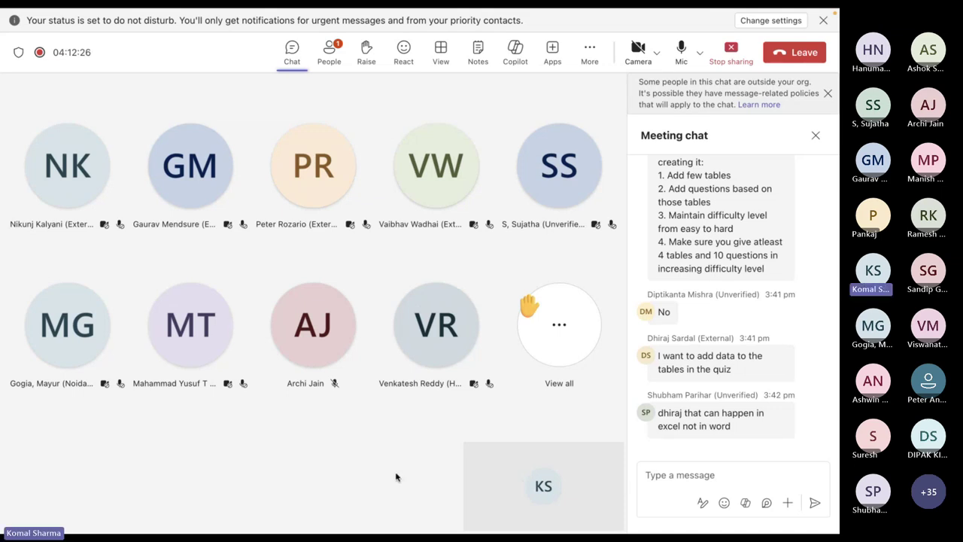
Return to the Word document showing Copilot's Book table INSERT sample data
key(alt+Tab)
key(alt+Tab)
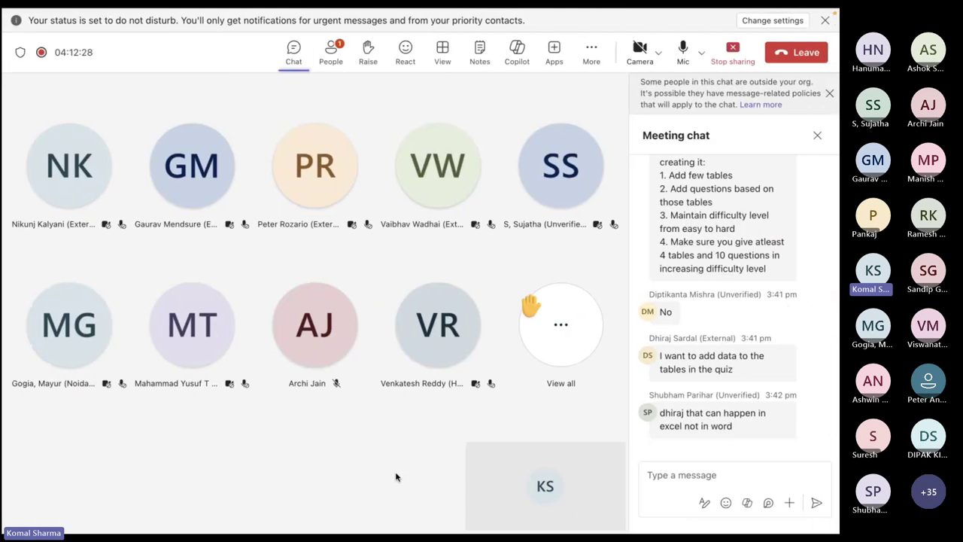
mouse_move(653, 440)
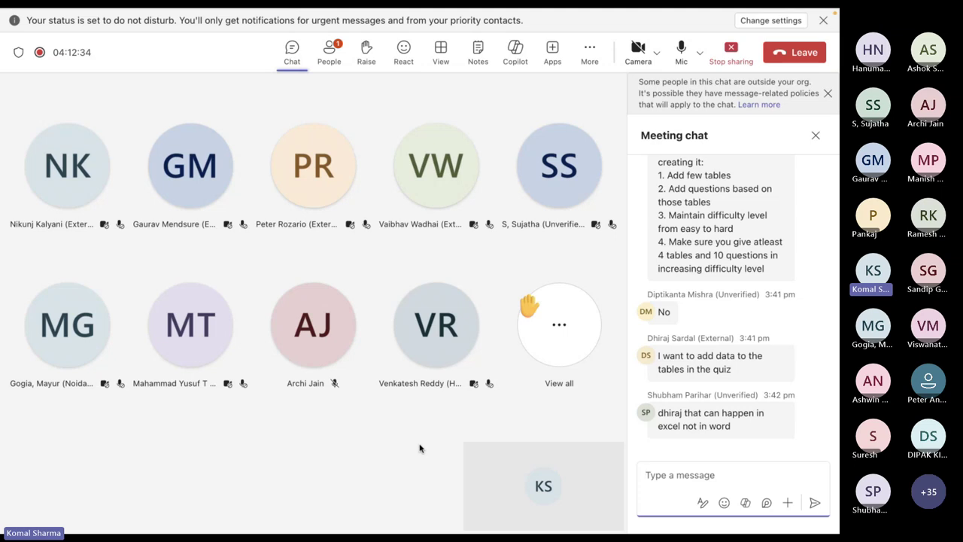
key(alt+Tab)
scroll(331, 359, up, 3)
scroll(331, 362, down, 4)
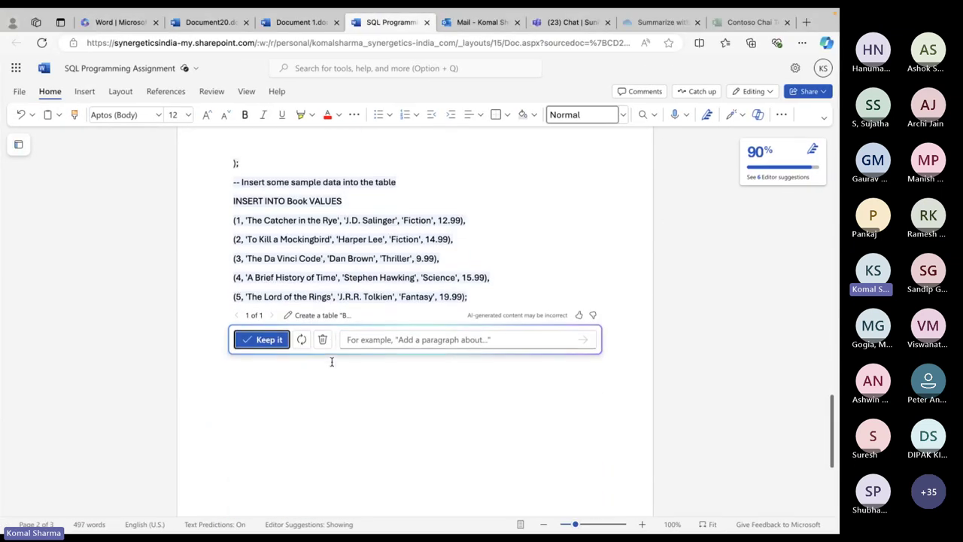
scroll(331, 362, up, 5)
scroll(331, 362, down, 2)
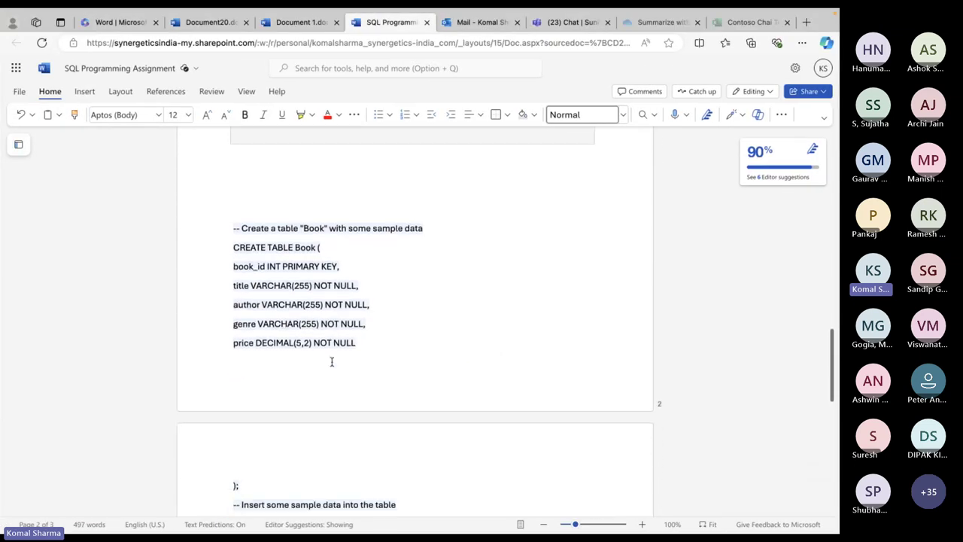
scroll(331, 362, down, 5)
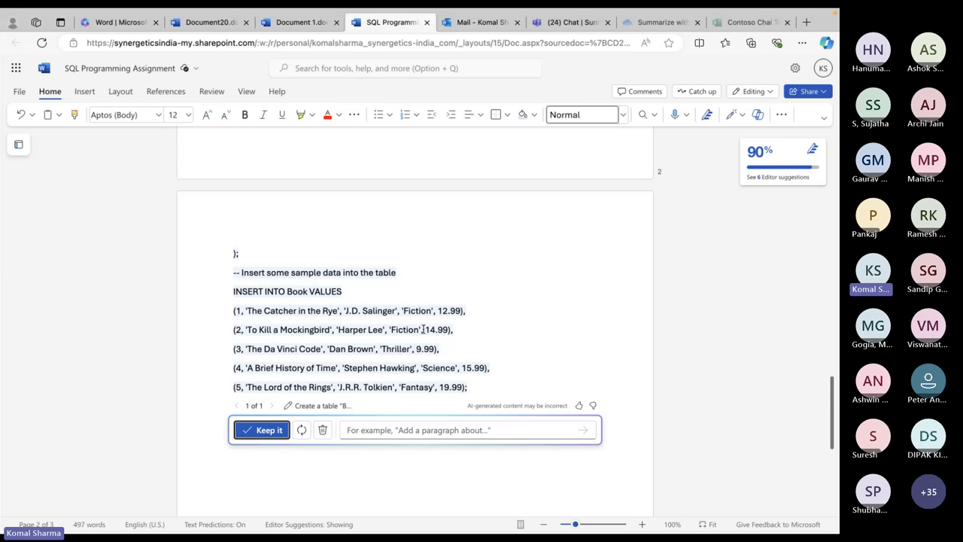
scroll(447, 308, up, 2)
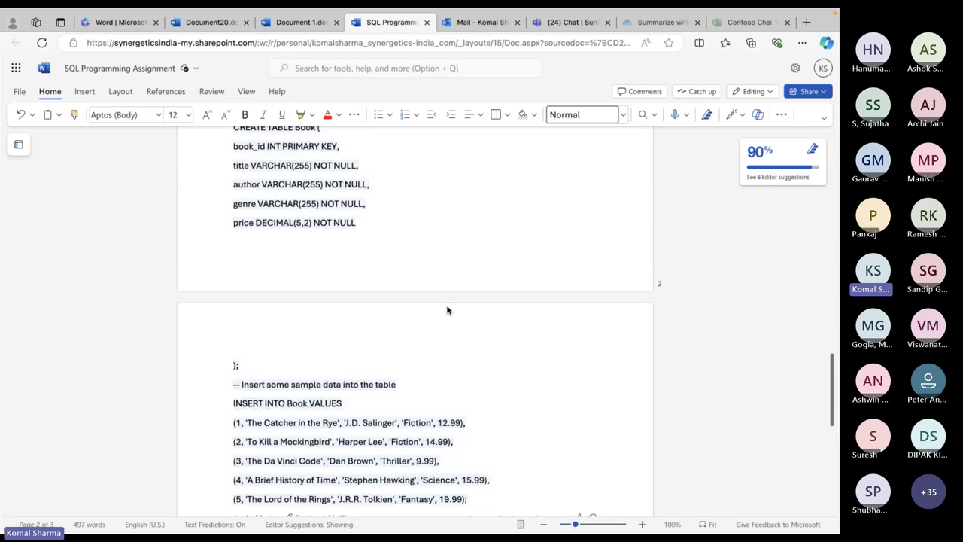
scroll(447, 309, down, 4)
scroll(447, 308, up, 9)
scroll(447, 309, up, 1)
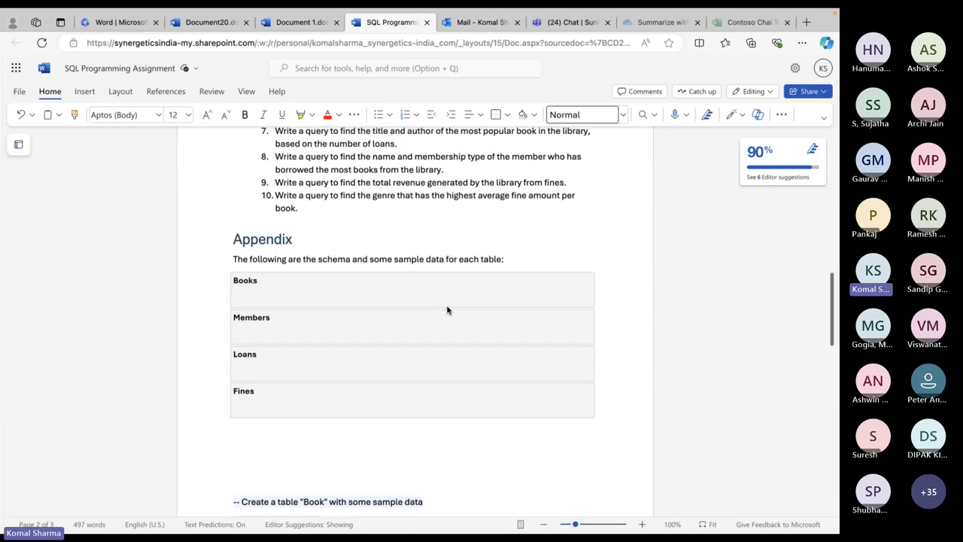
scroll(446, 309, down, 11)
scroll(447, 308, up, 7)
scroll(447, 308, down, 2)
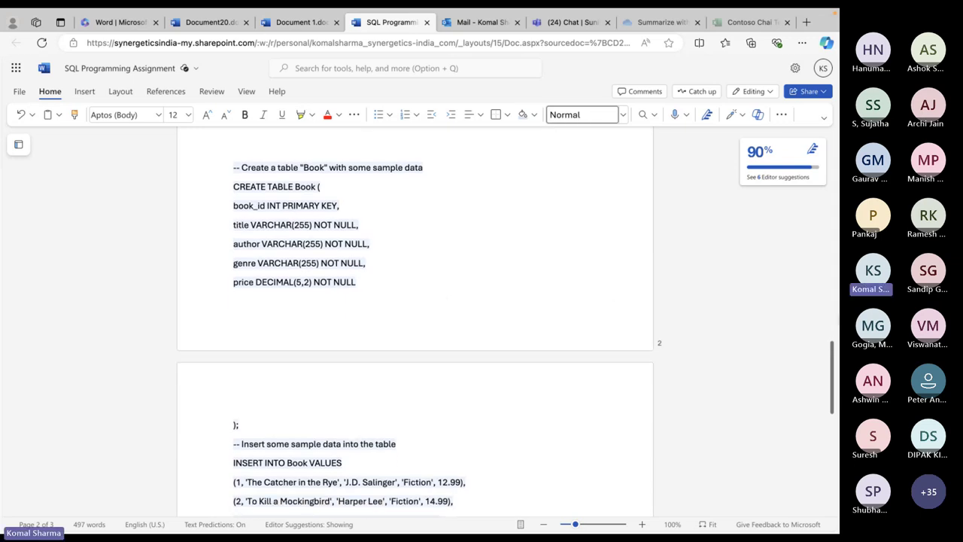
key(ctrl+Right)
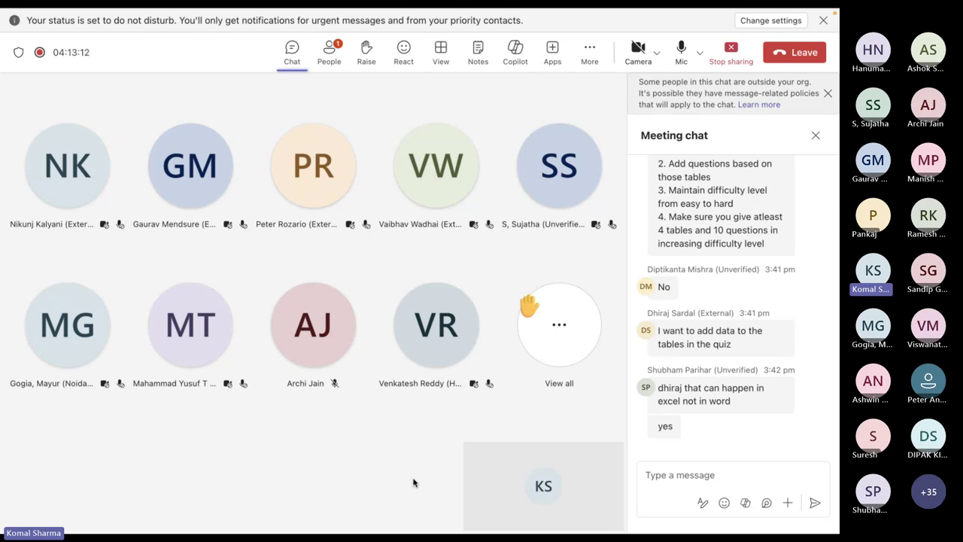
key(ctrl+Left)
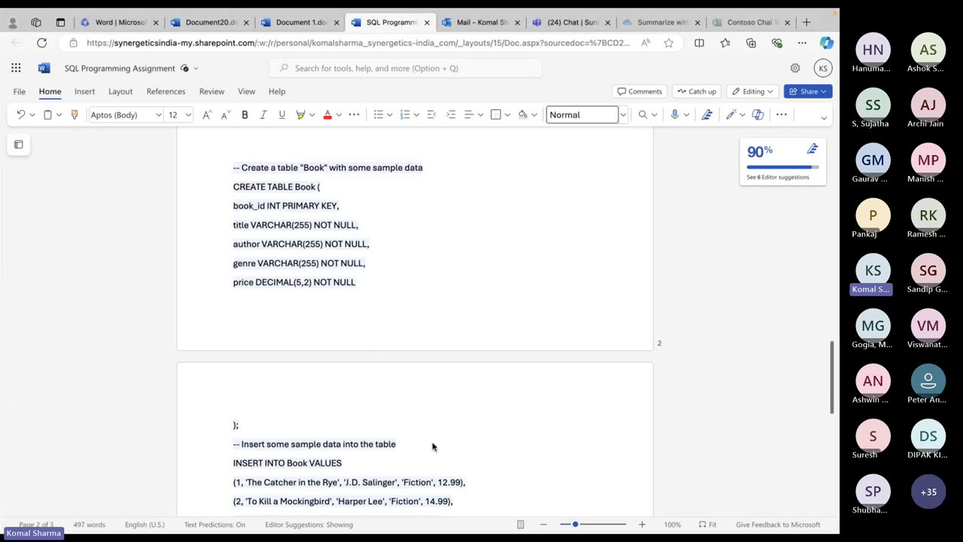
Close the SQL Programming Assignment, Document 1 and Document20 tabs
click(427, 23)
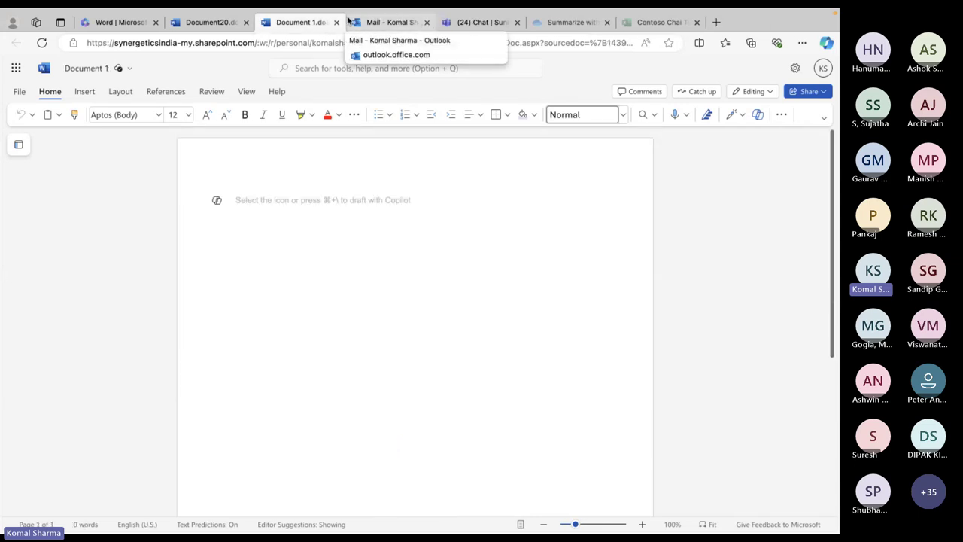
middle_click(278, 16)
click(245, 21)
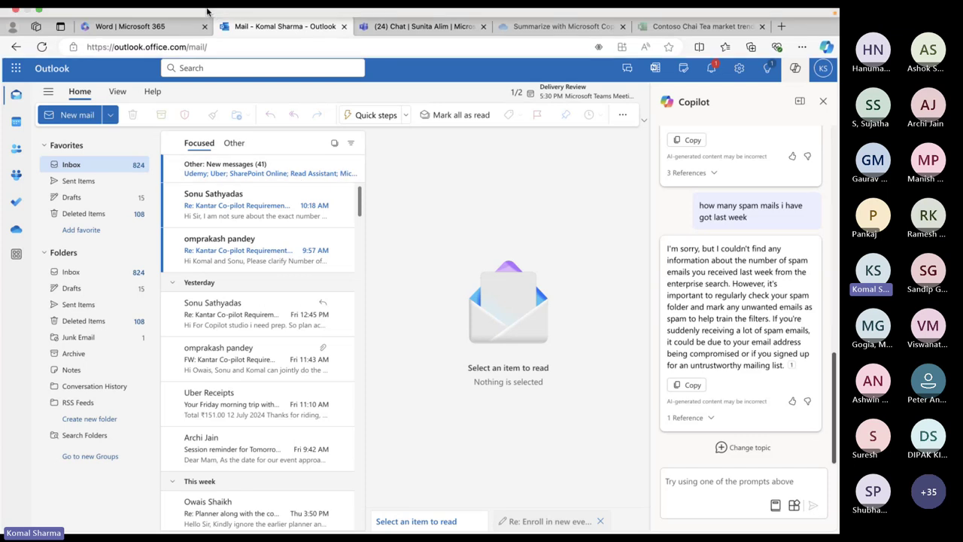
Create a new blank PowerPoint presentation from the Microsoft 365 start page
click(168, 53)
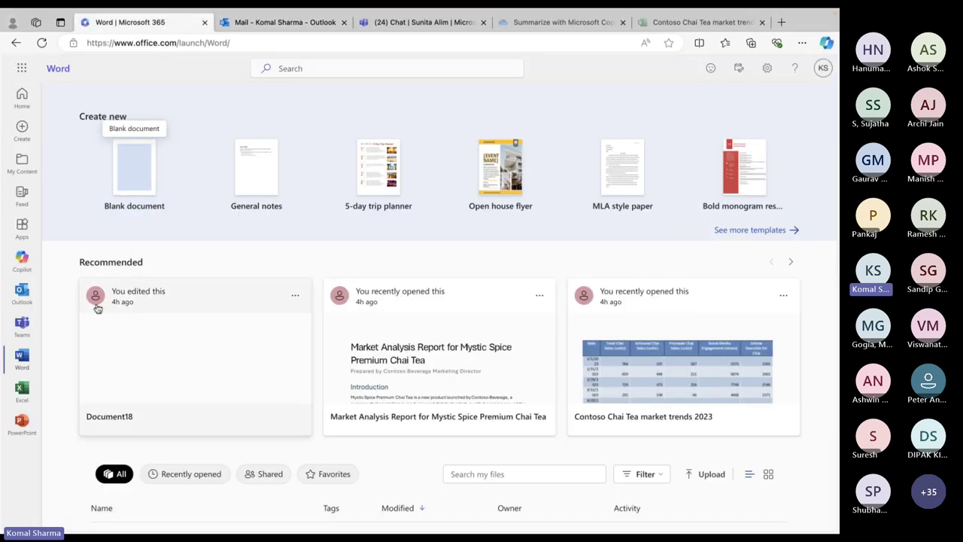
click(22, 431)
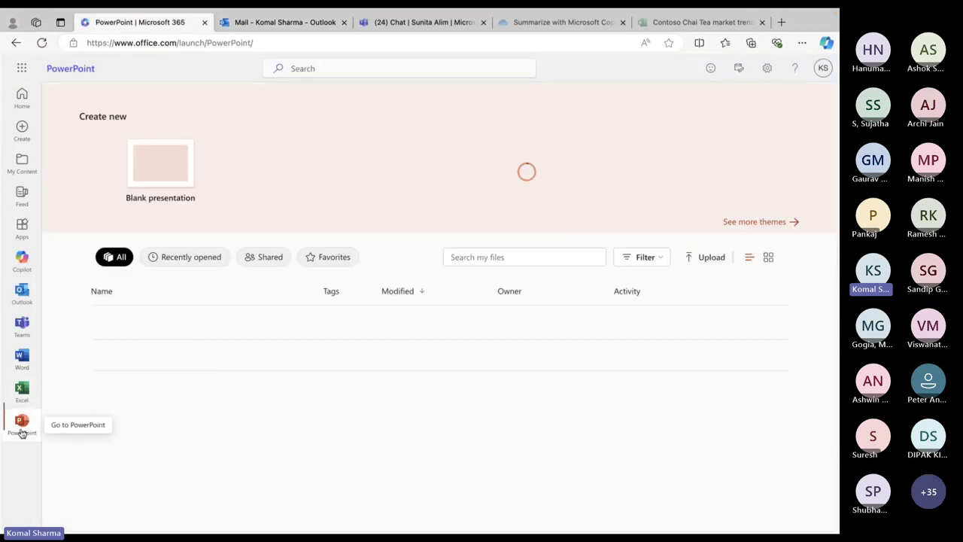
click(139, 194)
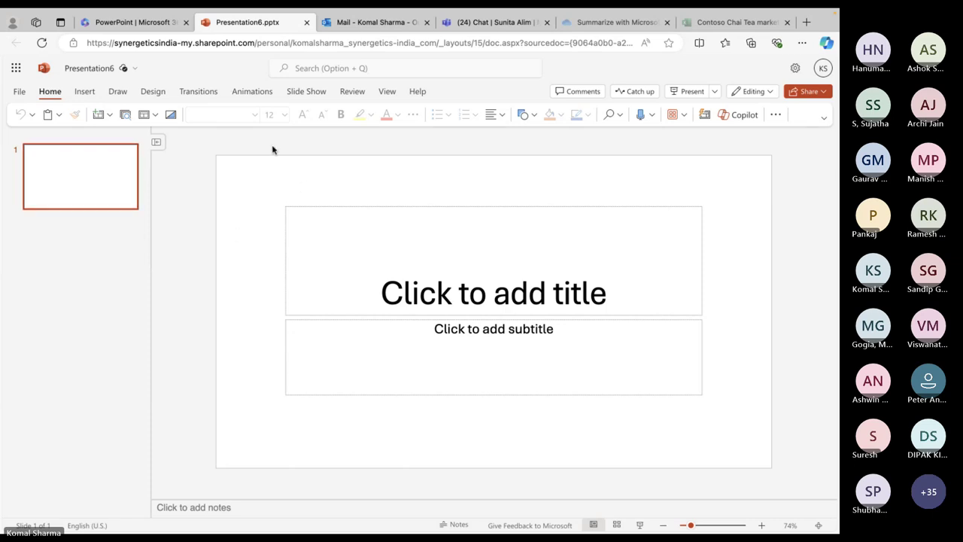
Start a Copilot 'Create a presentation about' prompt with empty quotes, then go to Teams
click(742, 115)
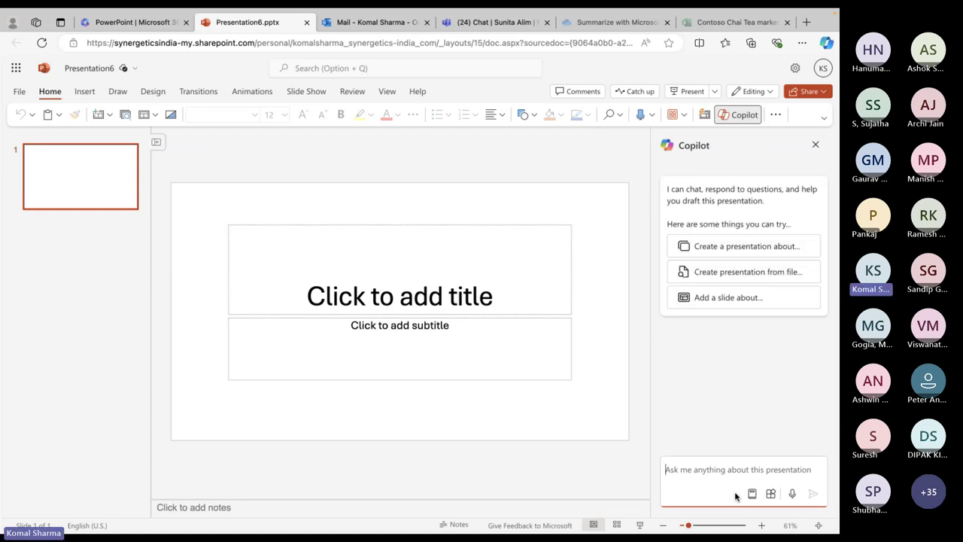
click(706, 251)
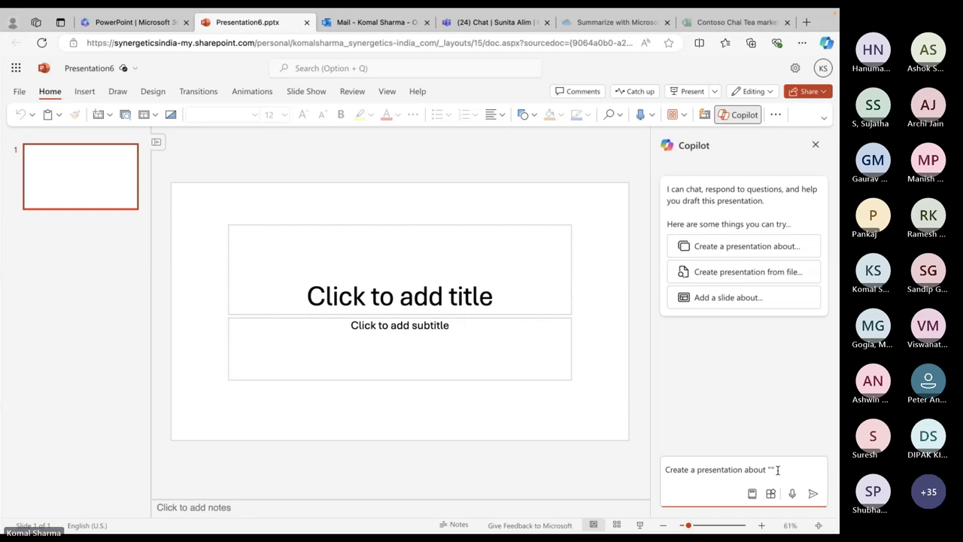
key(super+v)
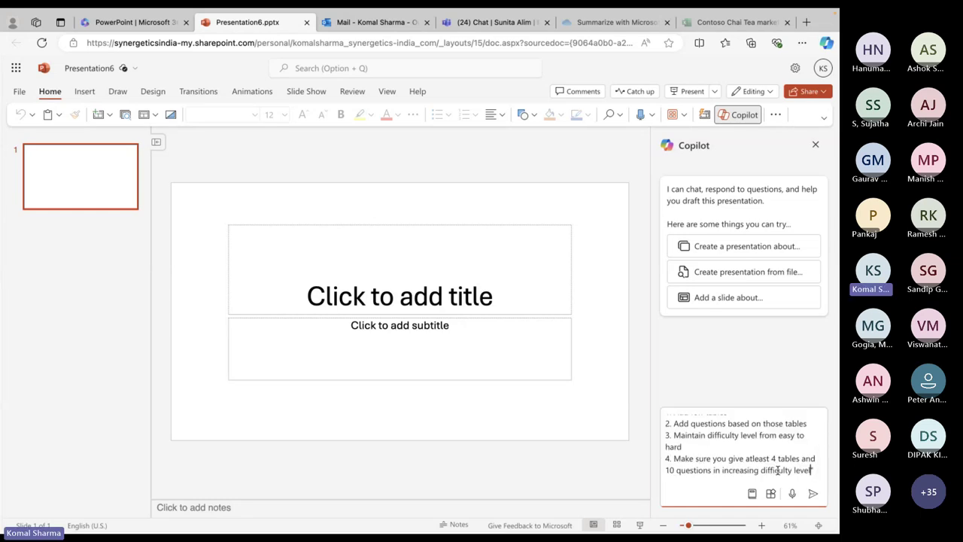
key(super+z)
text(")
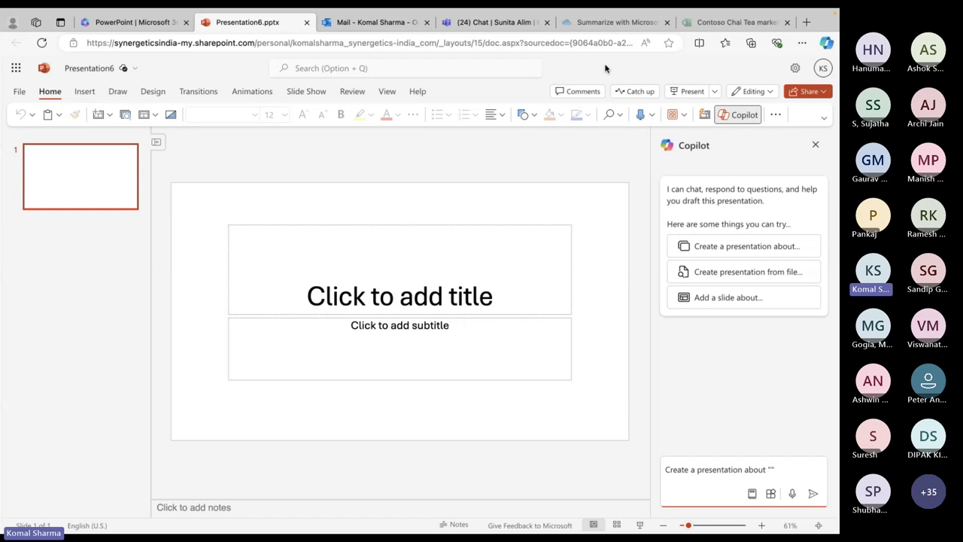
click(496, 22)
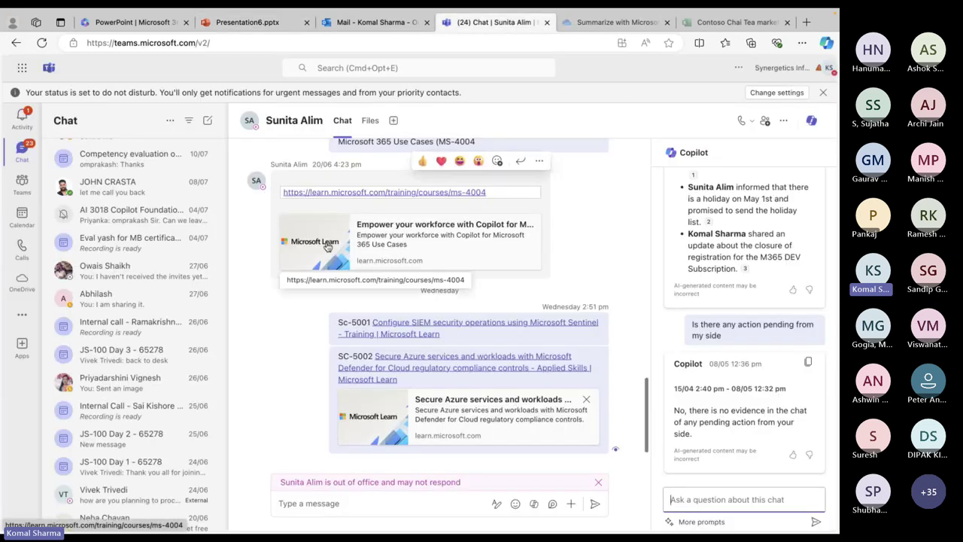
Copy the Saturday event title 'Transforming Workflows: Copilot Use Cases in Microsoft 365' from the Teams week calendar
click(22, 217)
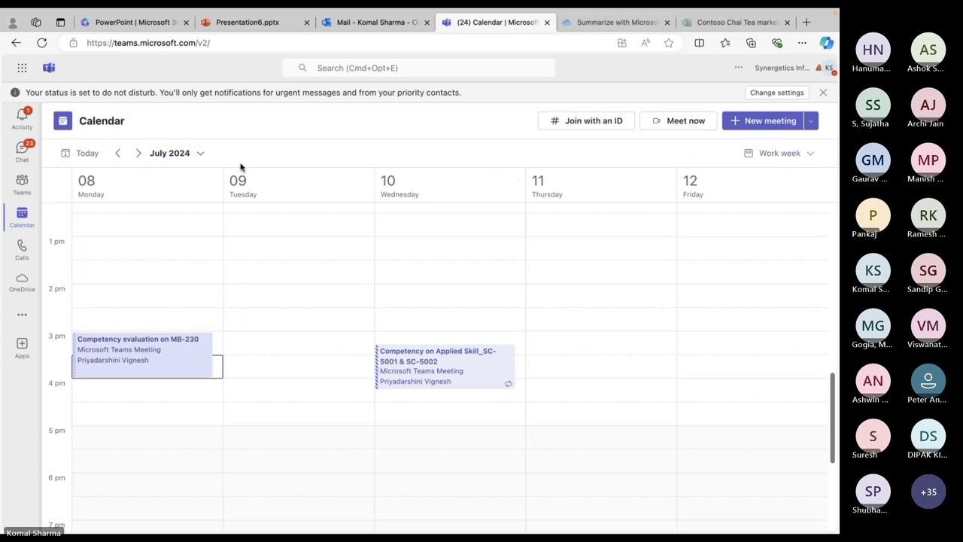
click(807, 154)
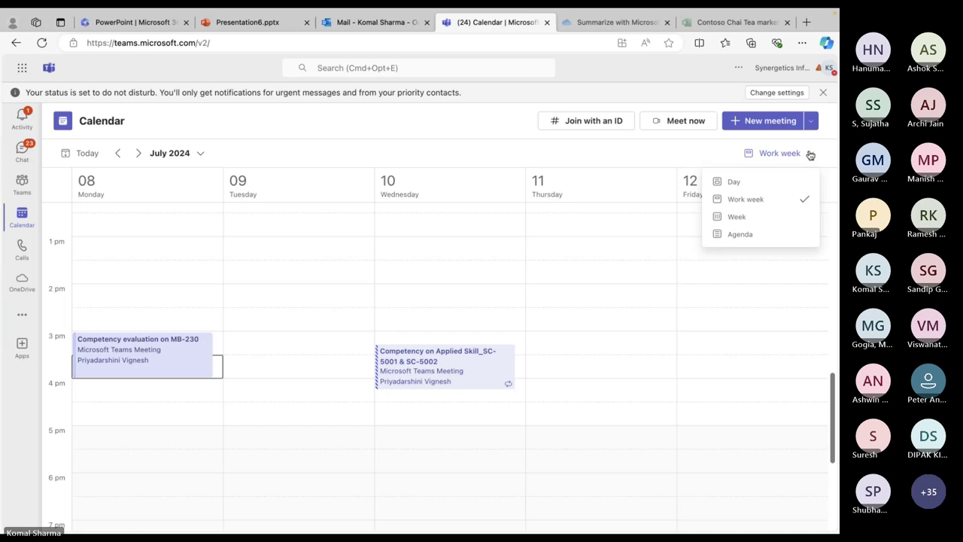
click(763, 217)
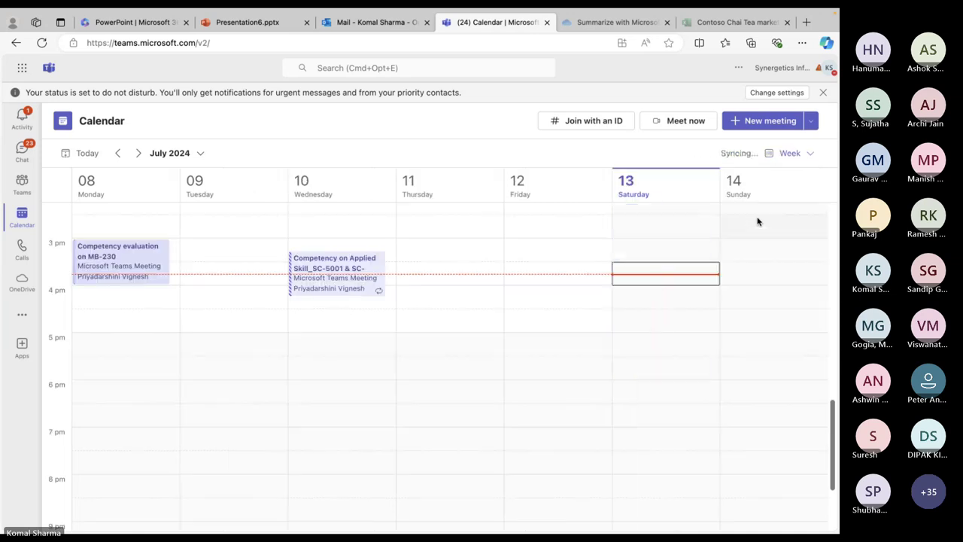
click(641, 243)
drag(505, 121, 389, 111)
key(super+c)
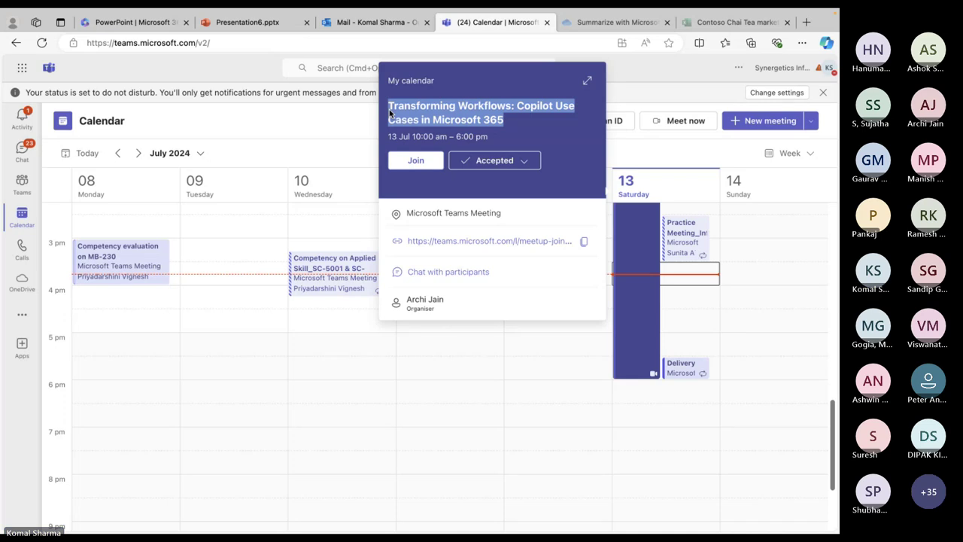
Paste the event title into PowerPoint's Copilot prompt and send the presentation request
click(242, 22)
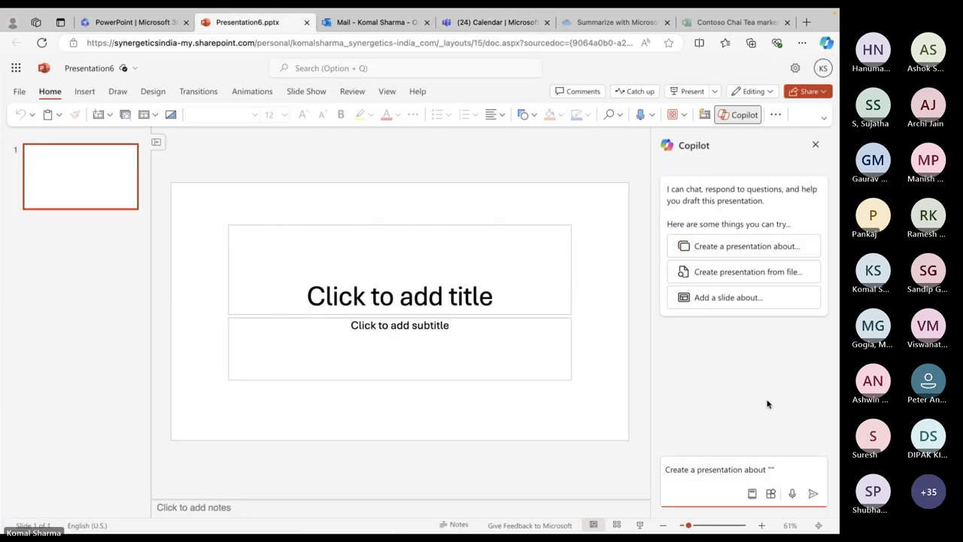
key(super+v)
click(813, 493)
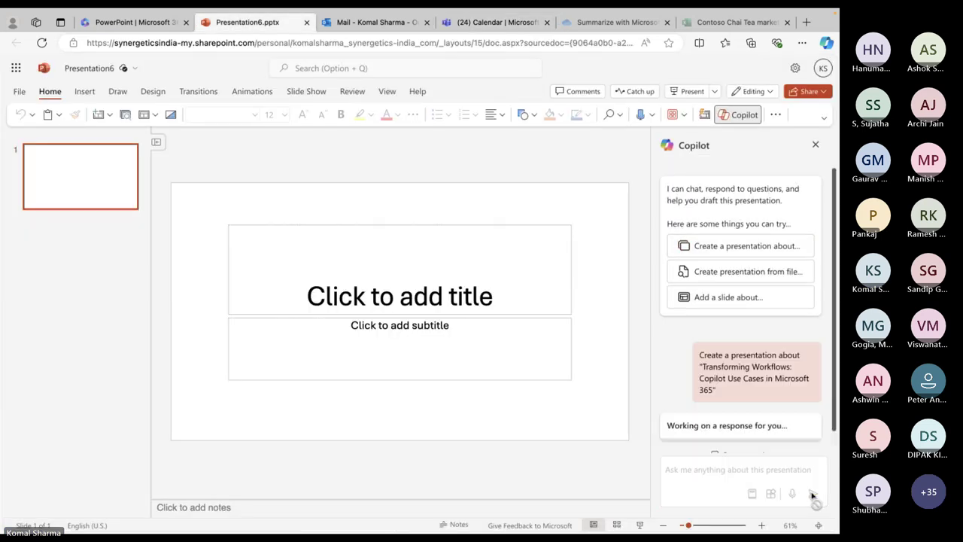
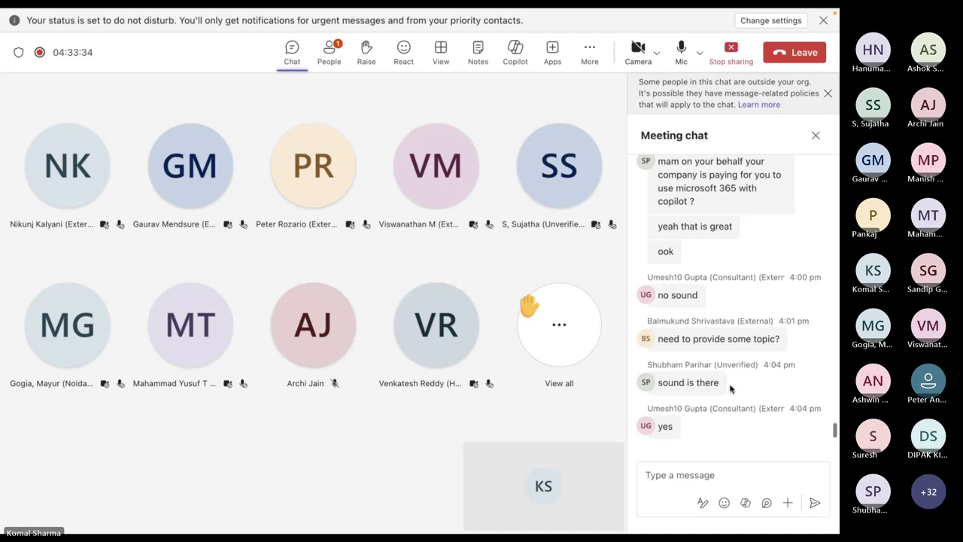
Minimize the Teams meeting window to bring back the PowerPoint deck and Copilot pane in Edge
scroll(730, 387, up, 5)
scroll(730, 388, down, 5)
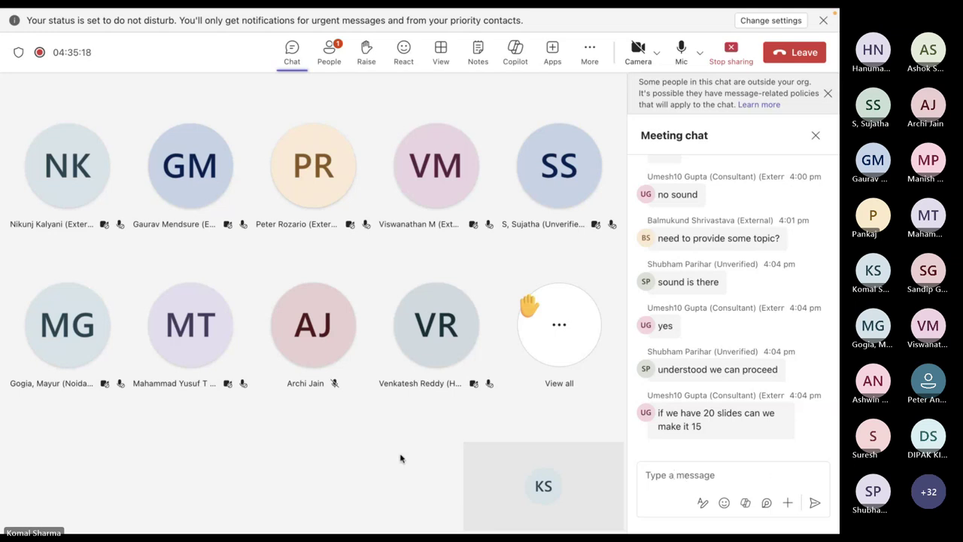
key(super+m)
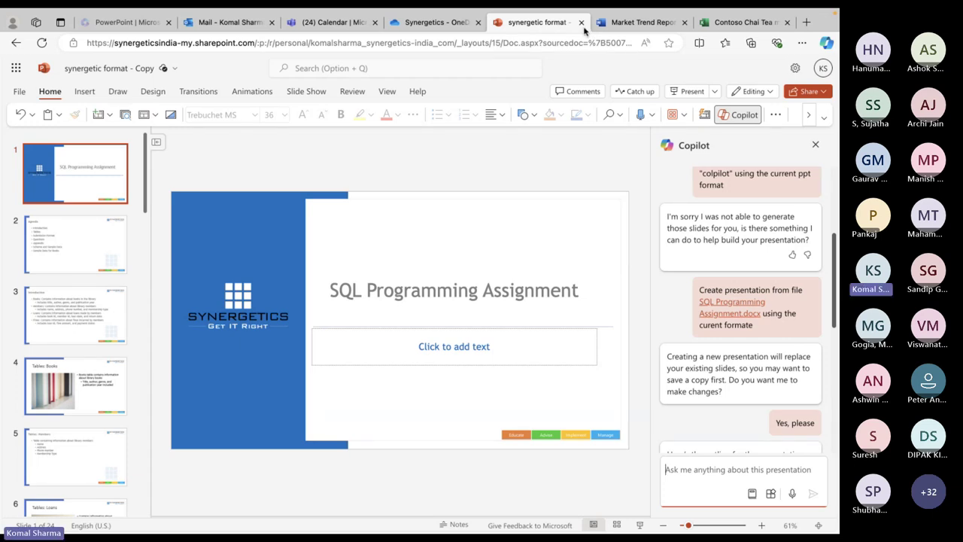
Create a new blank workbook, Book.xlsx, from the Contoso Chai Tea workbook's File menu
click(737, 22)
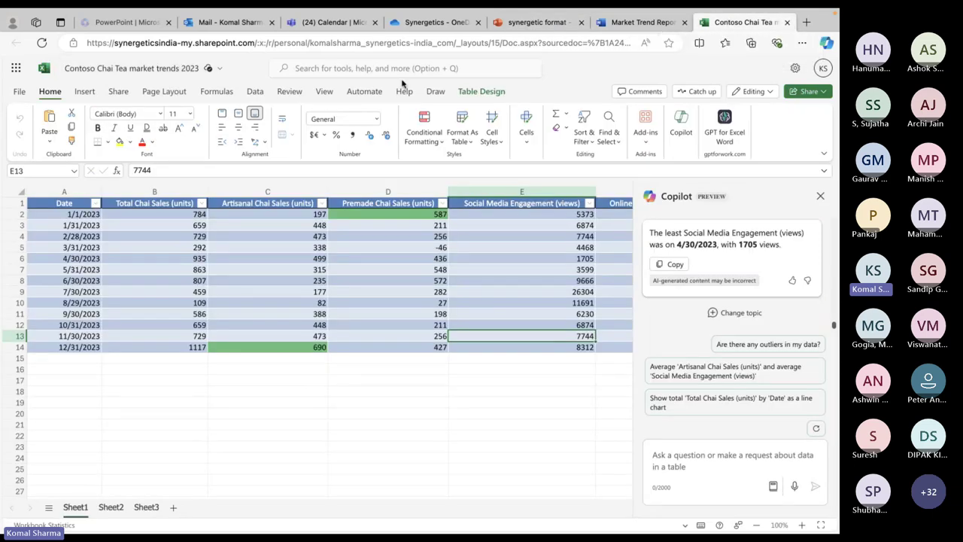
click(20, 91)
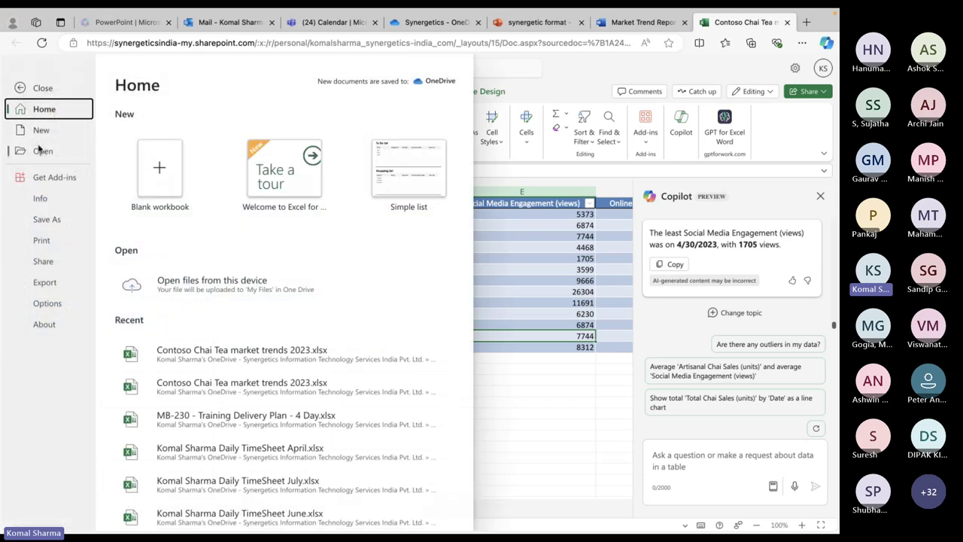
click(156, 169)
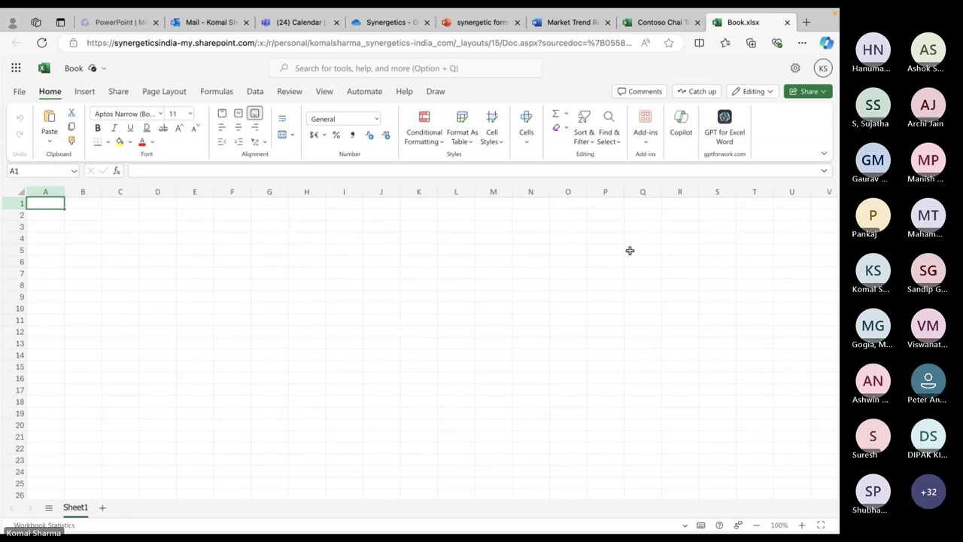
Have Copilot insert its example marketing campaign table into Sheet1 (A1:H13)
click(681, 129)
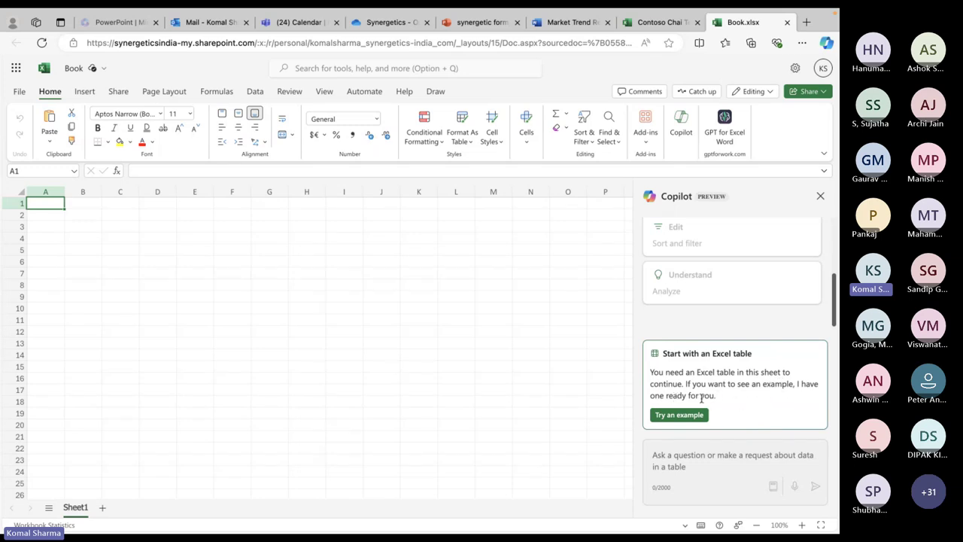
click(678, 415)
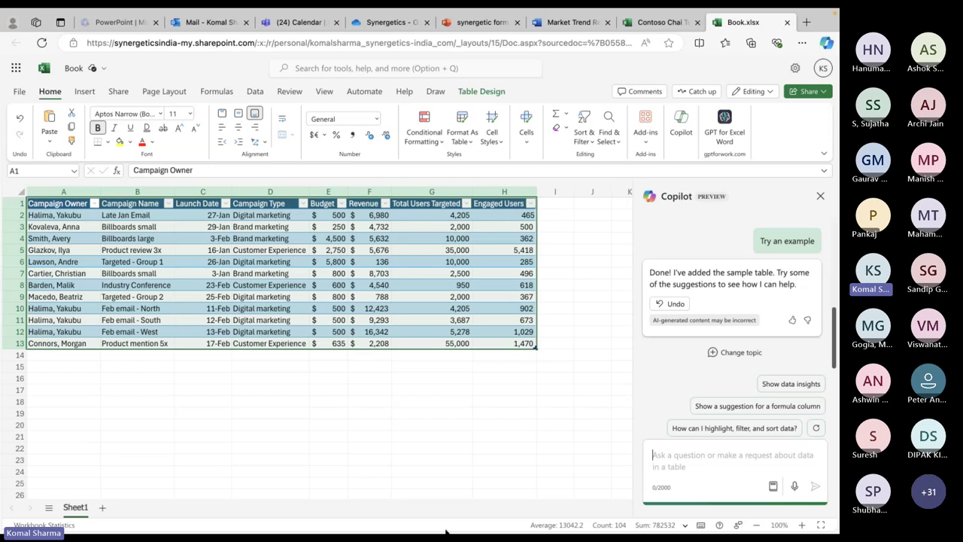
Ask Copilot for a sample 'Employee' table, then close the Copilot pane after it declines
click(681, 464)
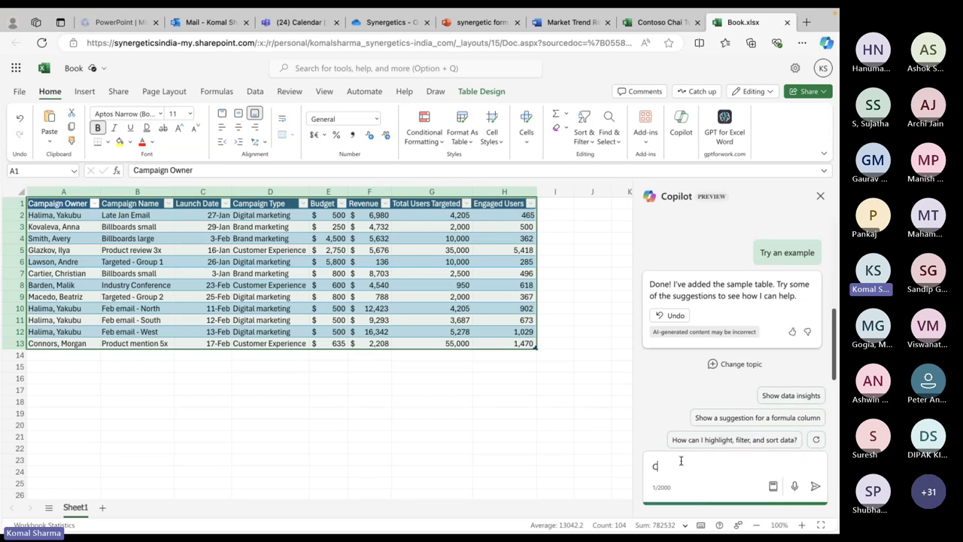
text(Create )
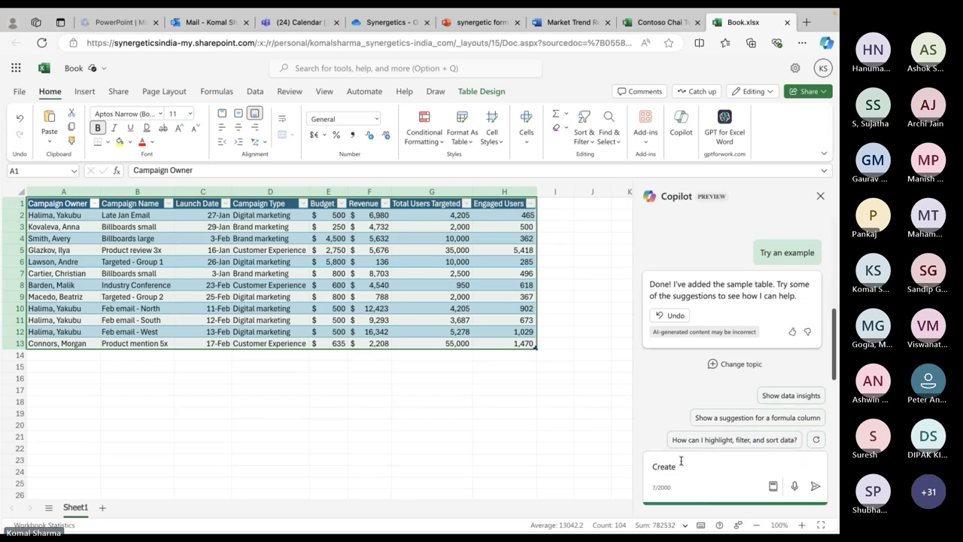
text(a)
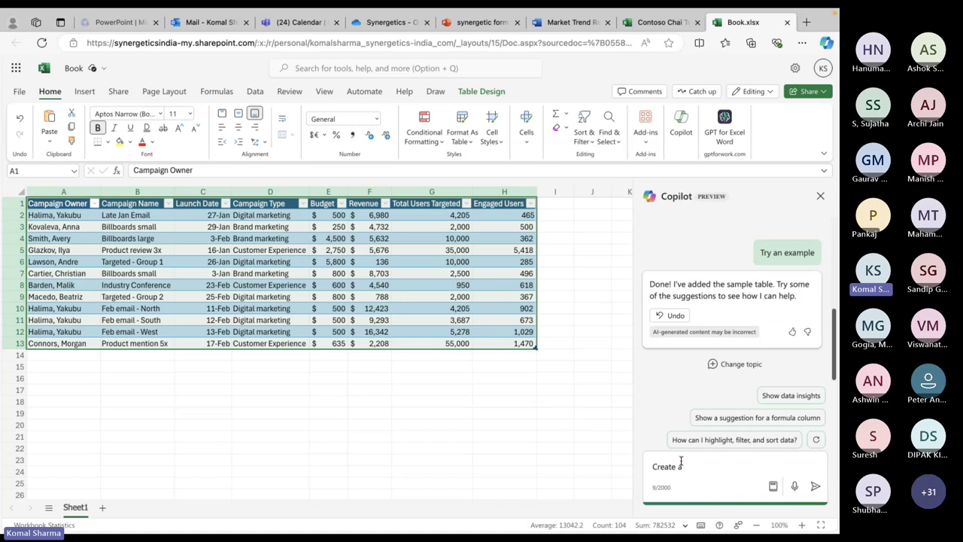
text( sam)
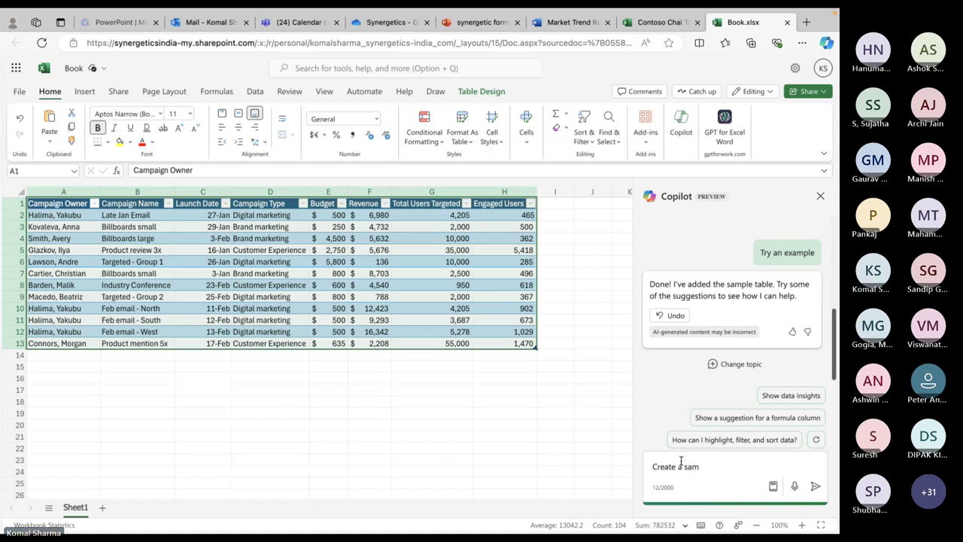
text(lple ta)
text(ble)
text( '')
text(Employee)
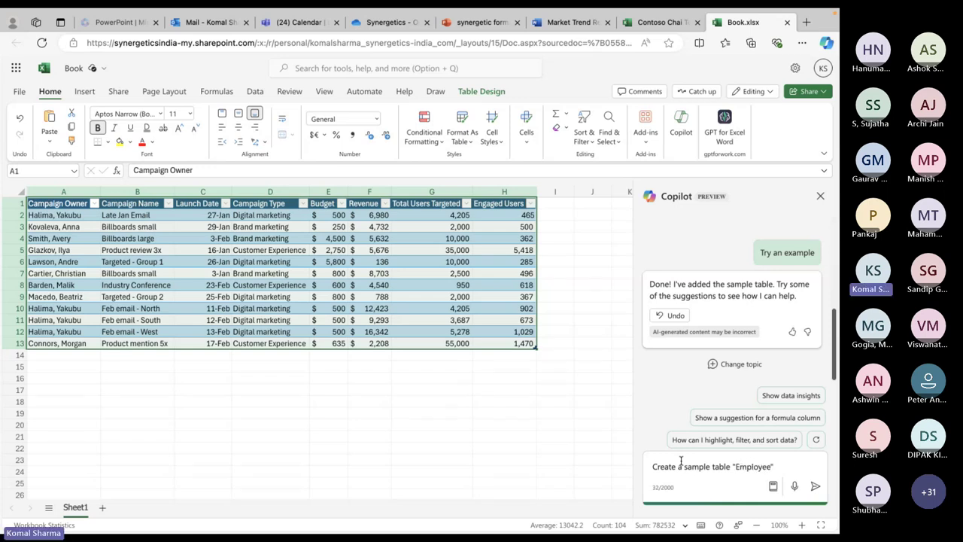
click(816, 486)
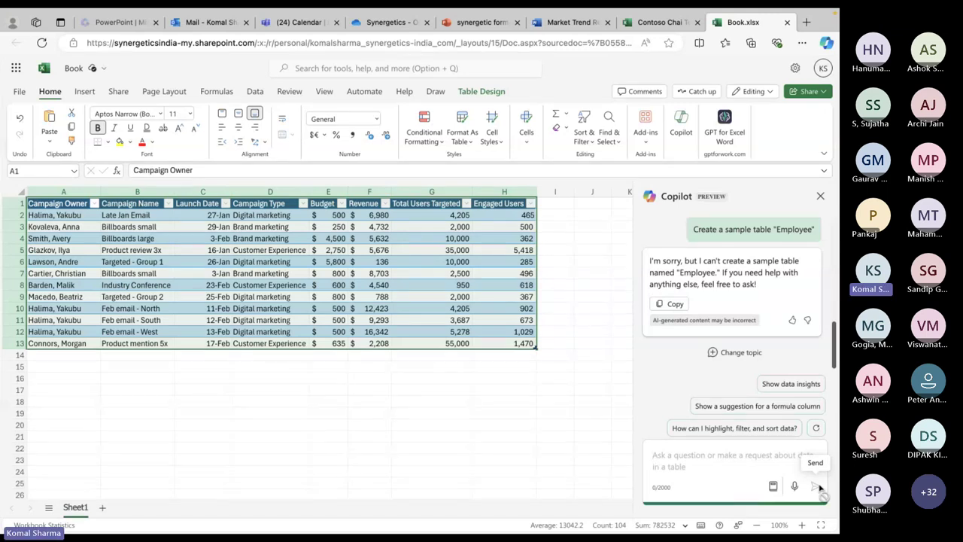
click(821, 197)
Select the range A1:C5 in the campaign table
click(202, 369)
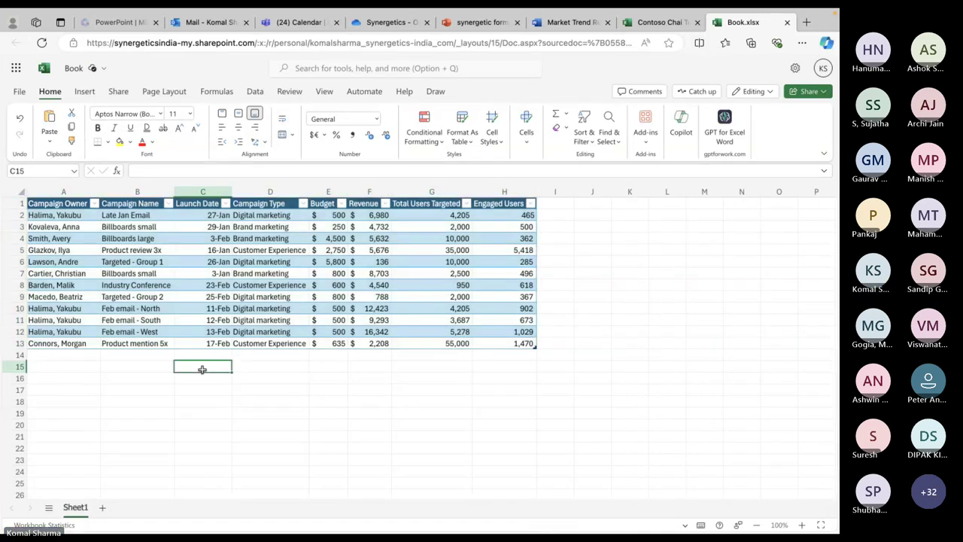
click(234, 297)
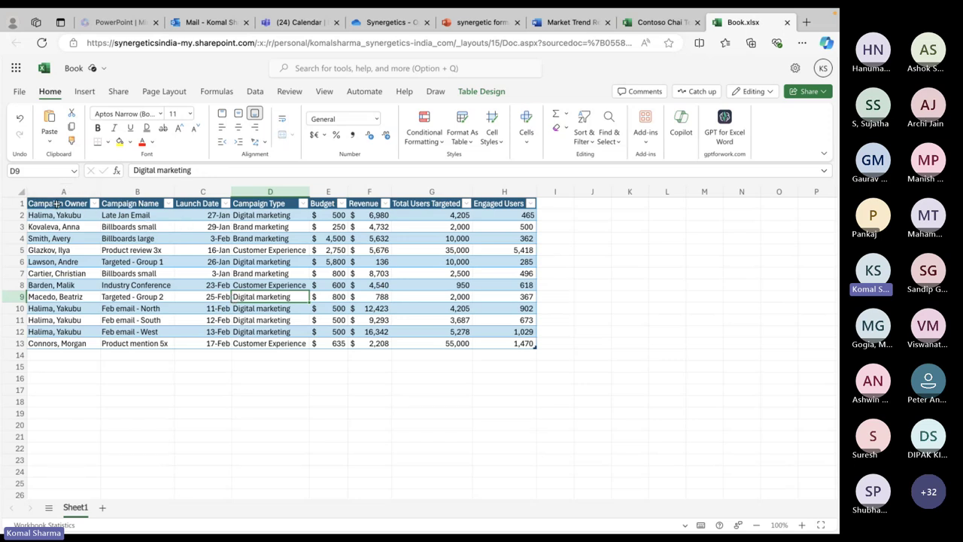
drag(57, 203, 211, 250)
Add a new sheet and insert a table on it with headers
click(102, 507)
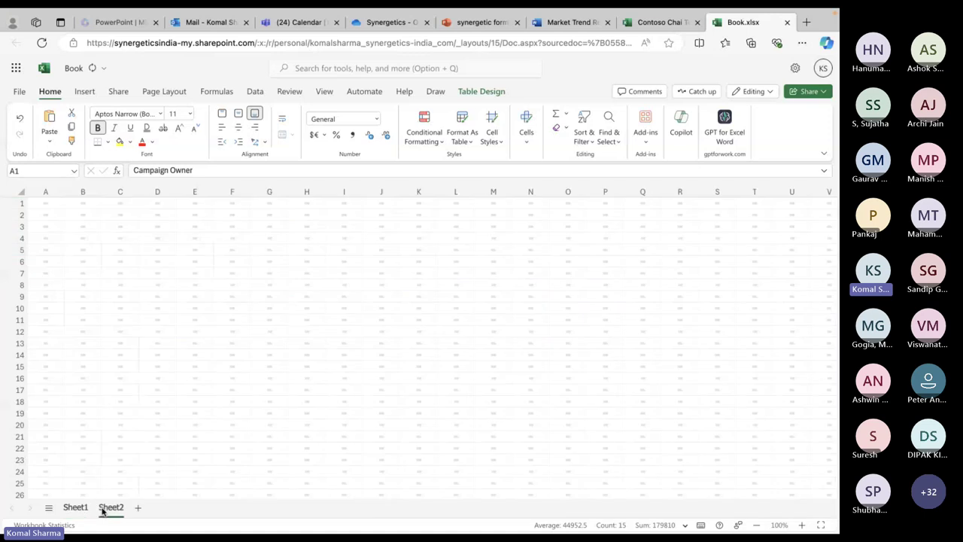
click(84, 92)
click(56, 130)
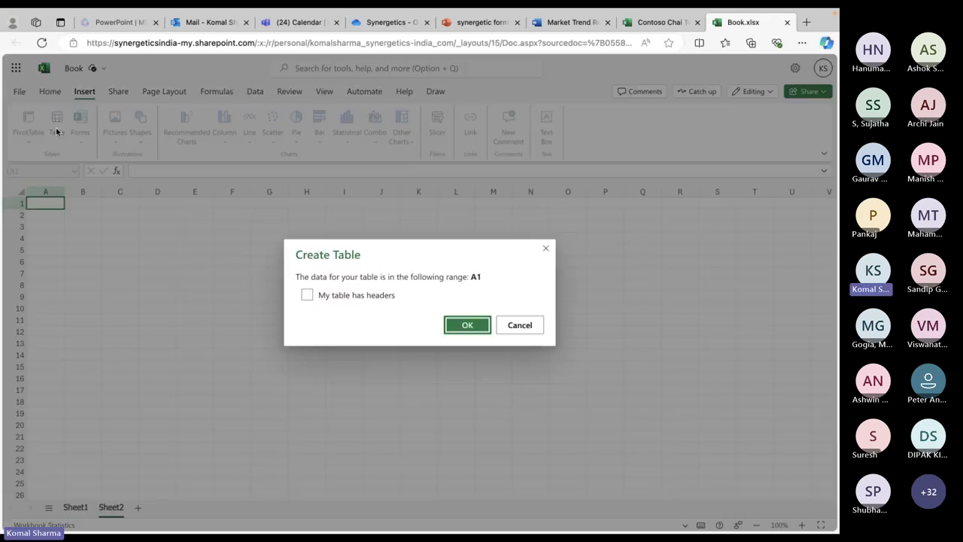
click(307, 295)
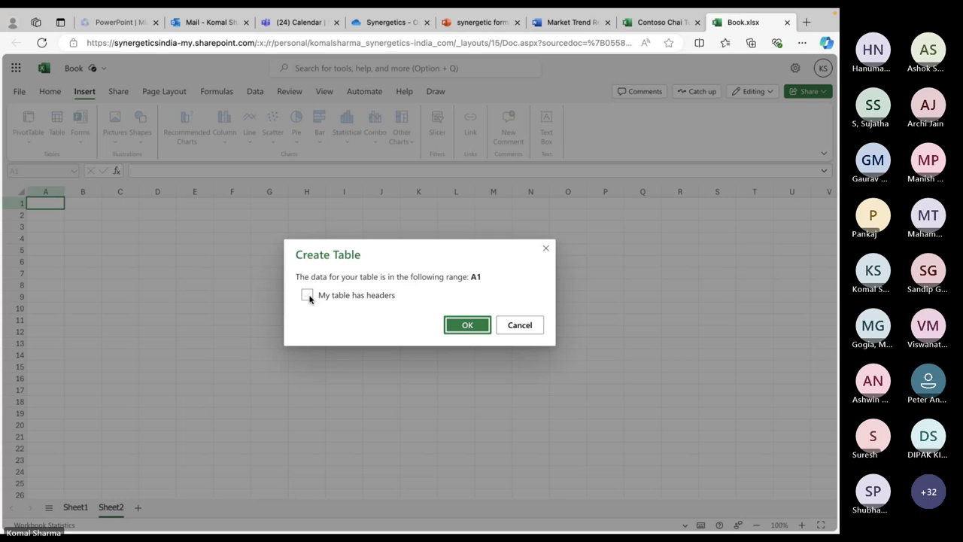
click(467, 325)
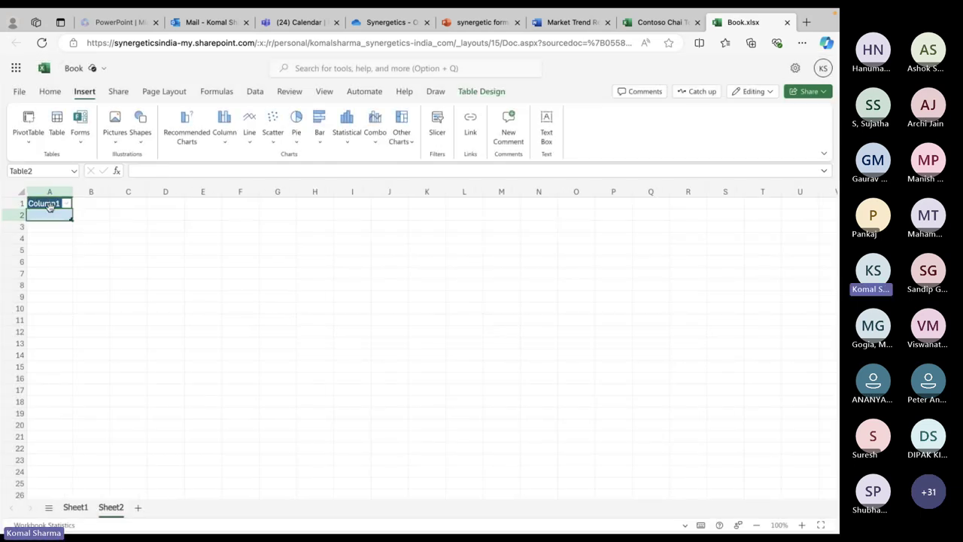
Rename the table's header to 'Name' and enter 'Amit' in A2
click(48, 203)
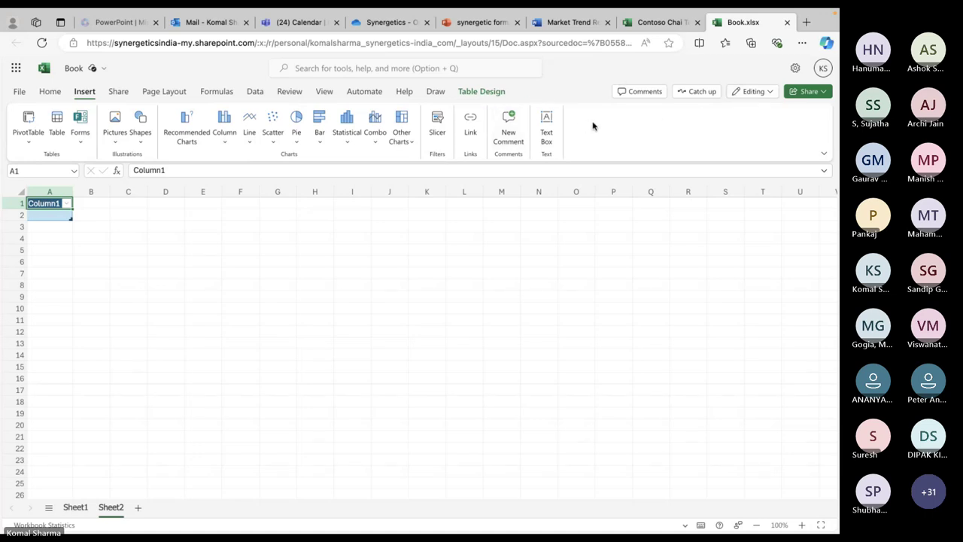
click(57, 213)
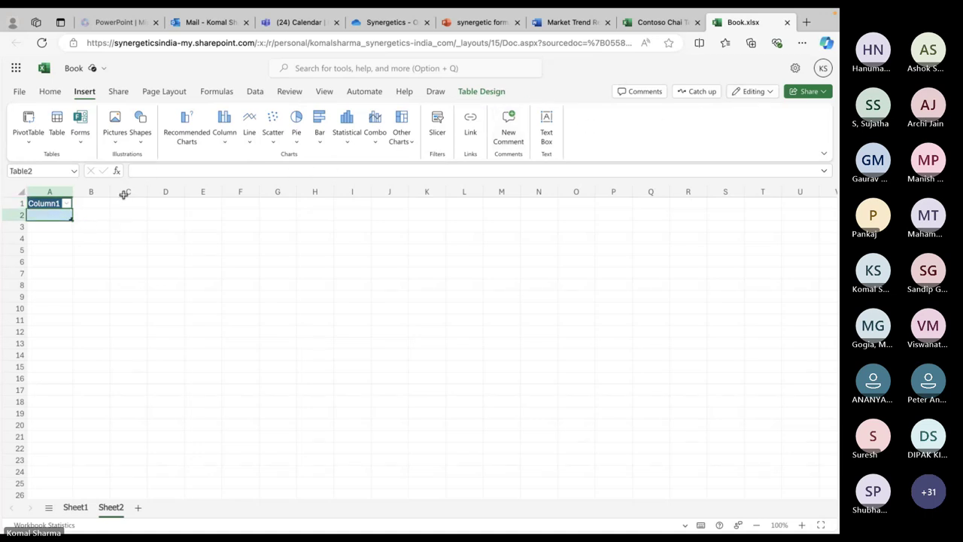
click(48, 205)
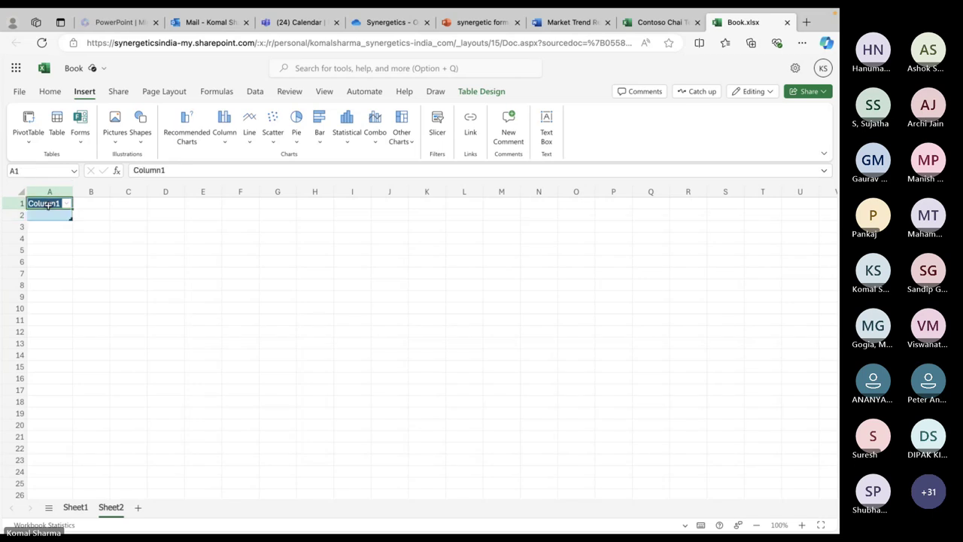
text(Name)
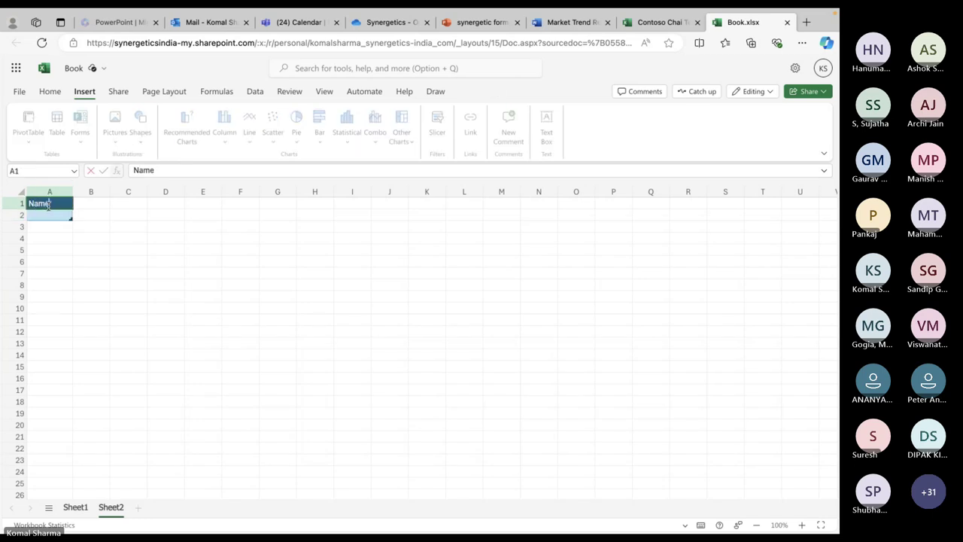
key(Return)
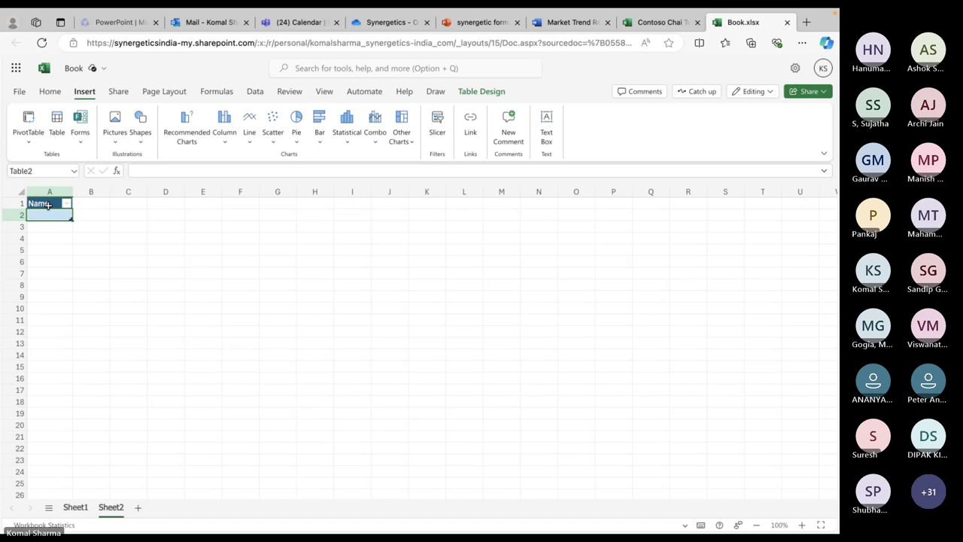
text(Amit)
key(Return)
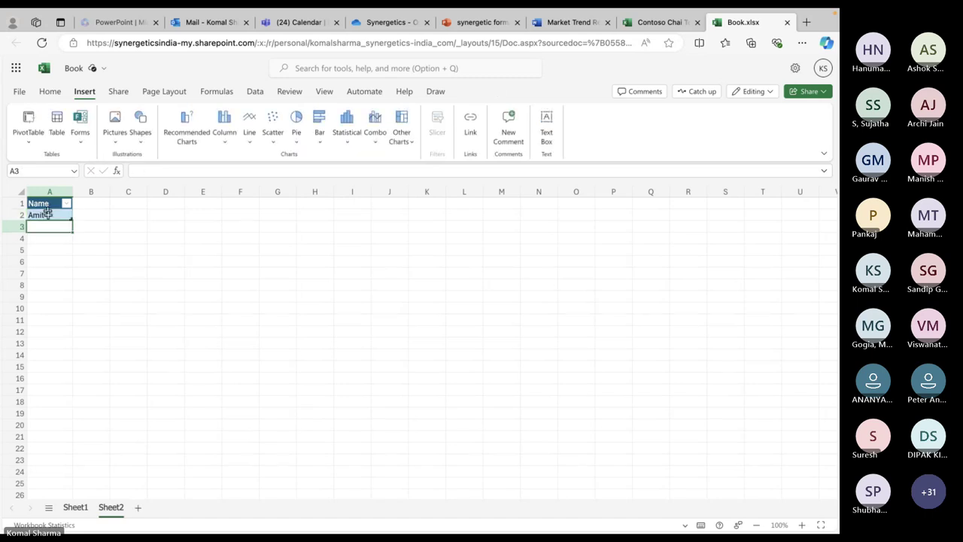
Go back to Sheet2's Name table and open Copilot beside it
click(54, 215)
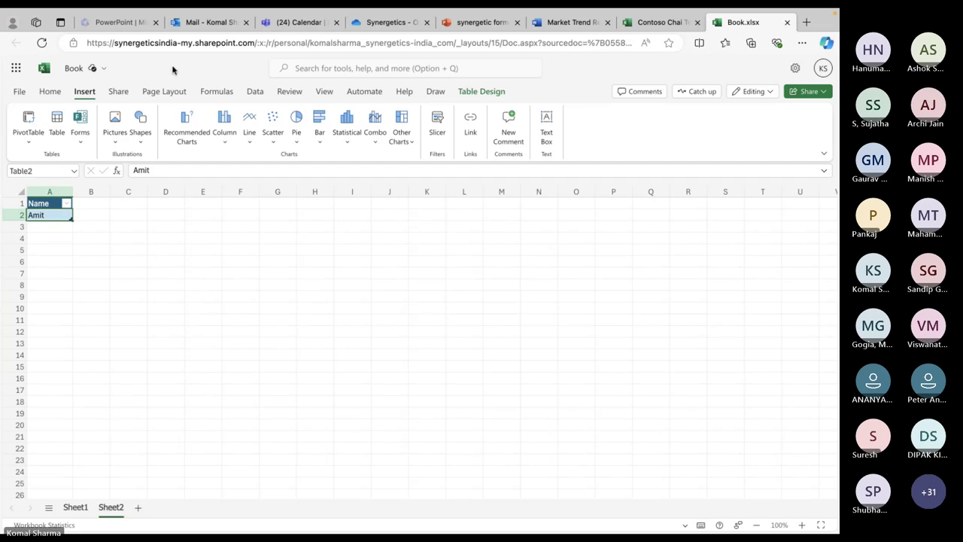
click(48, 92)
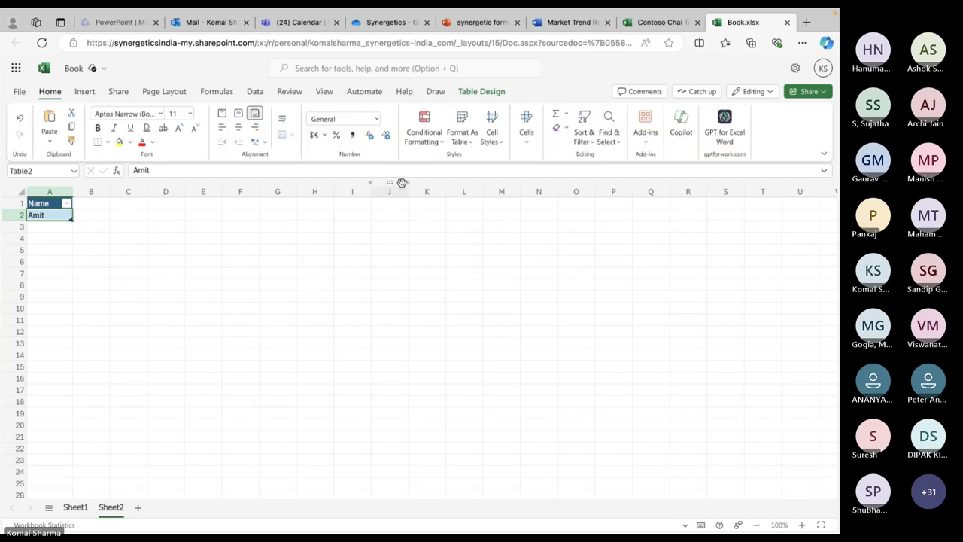
click(75, 507)
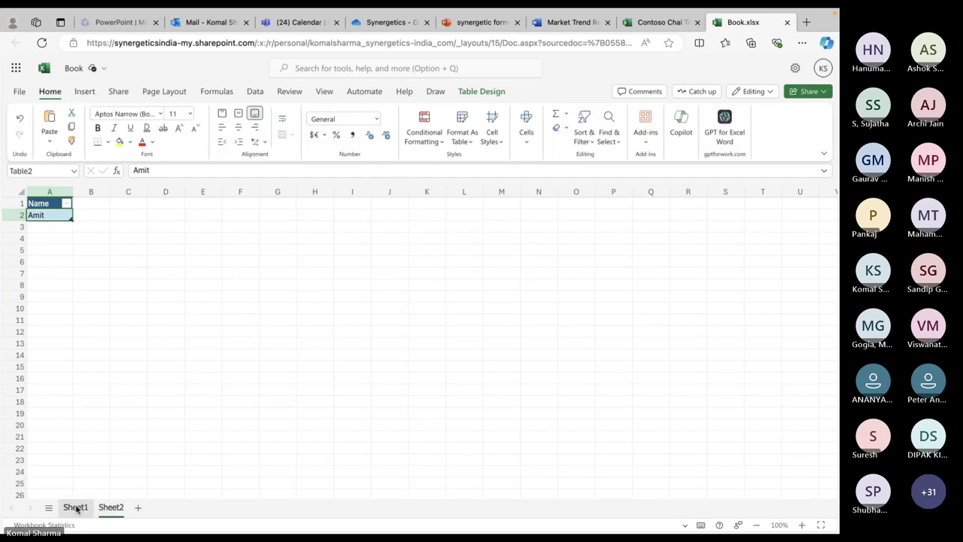
click(110, 507)
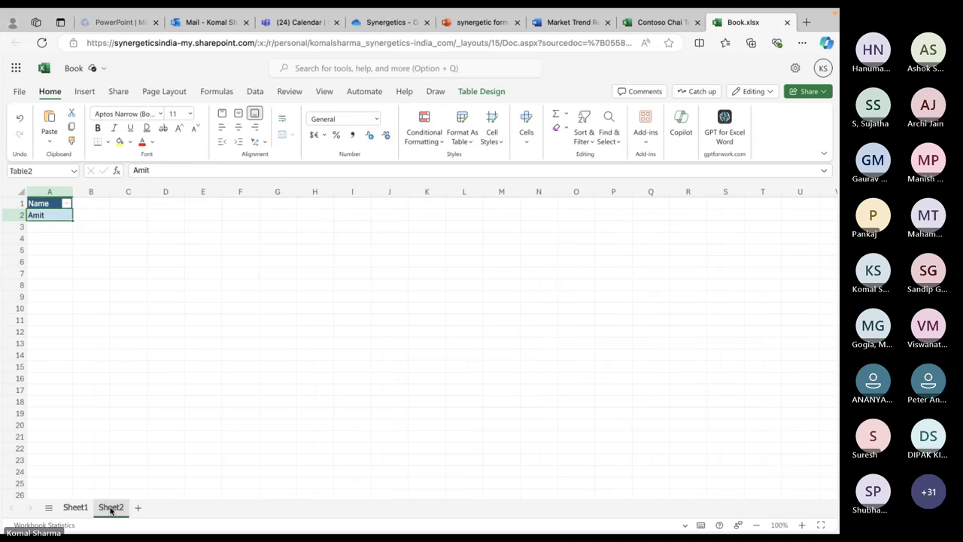
click(682, 121)
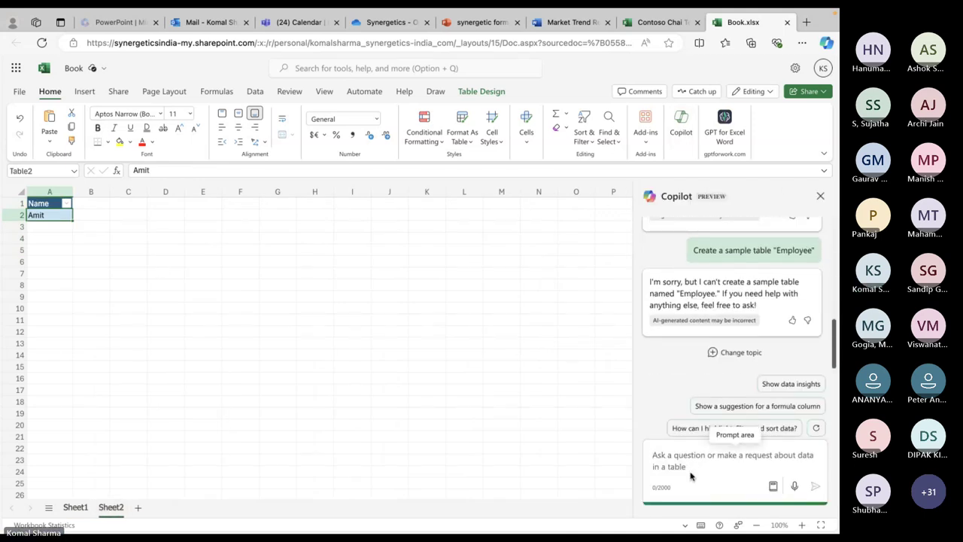
Ask Copilot to add a 'Salary' column to the table, then type a request for 5 sample rows
text(Please)
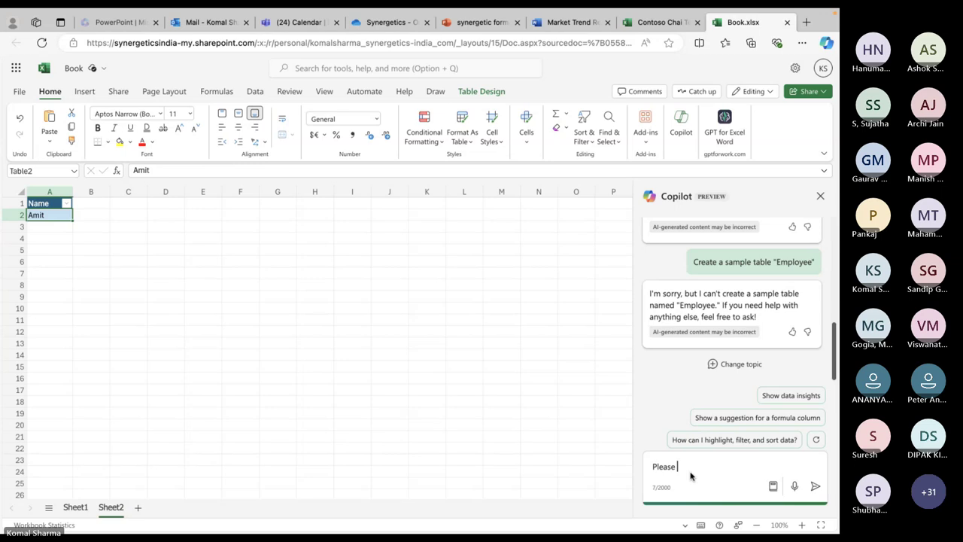
text( add a column "Salary in th)
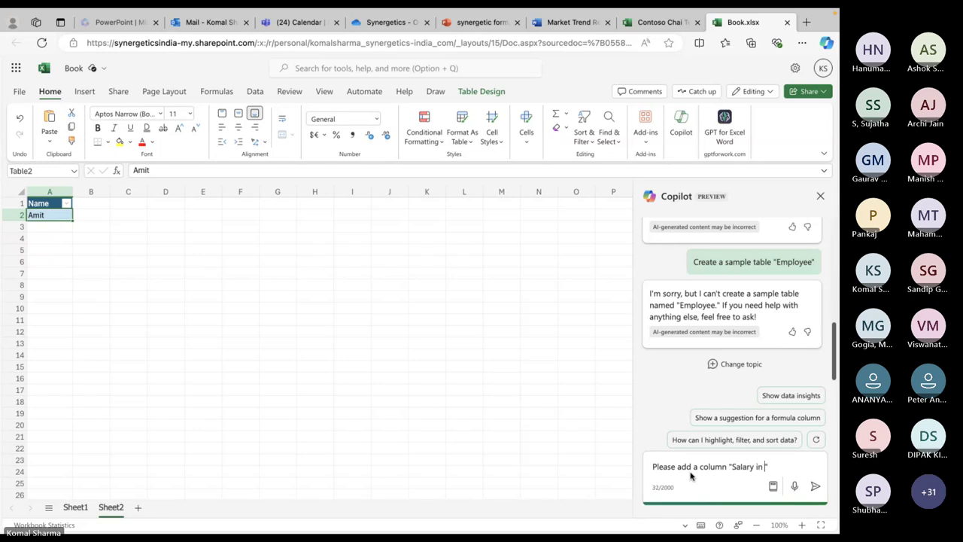
text(e)
key(BackSpace)
key(BackSpace)
key(BackSpace)
key(BackSpace)
text(in the table)
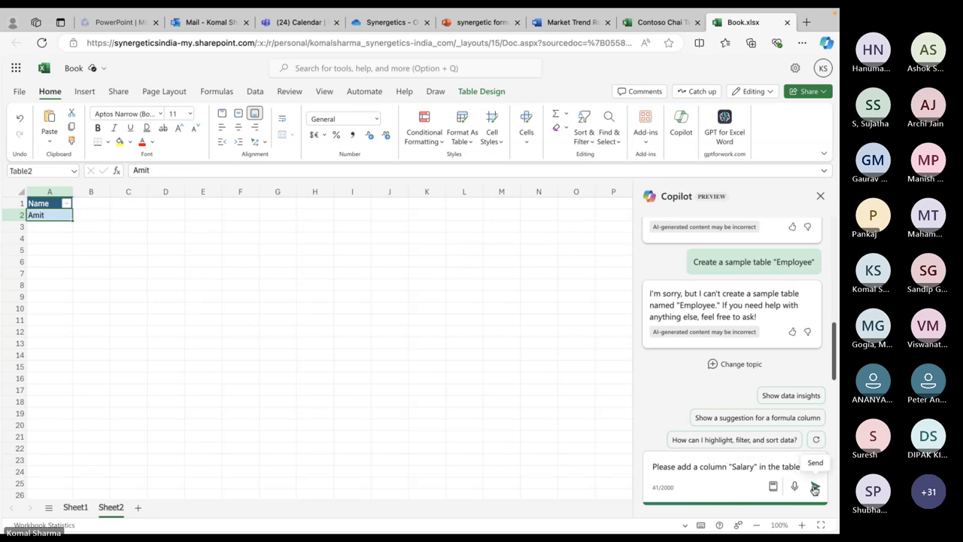
click(815, 486)
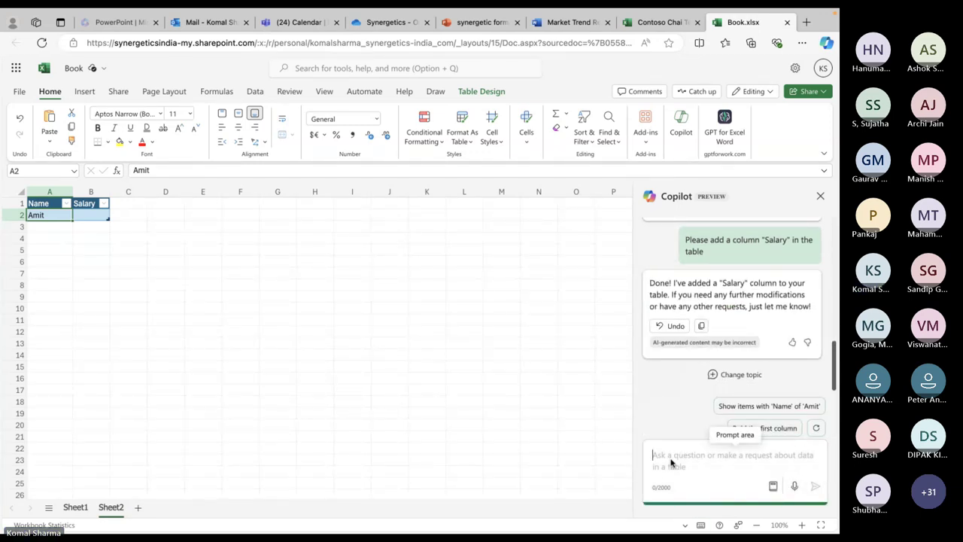
click(667, 464)
text(Pleas)
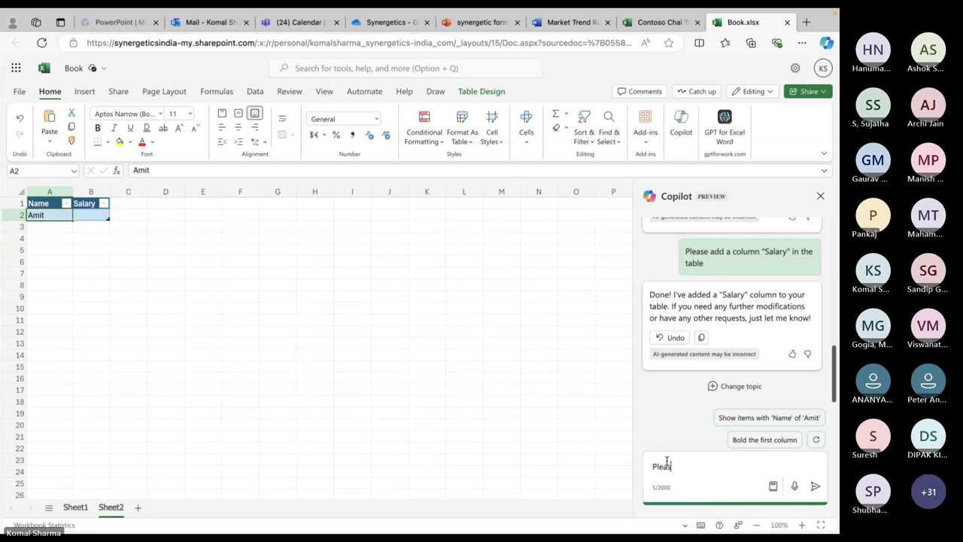
text(e add)
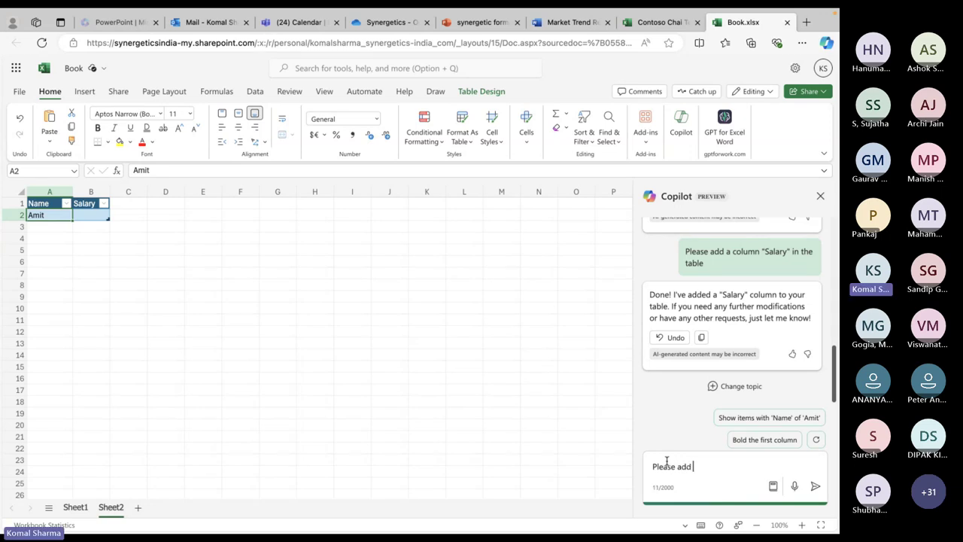
text( 5)
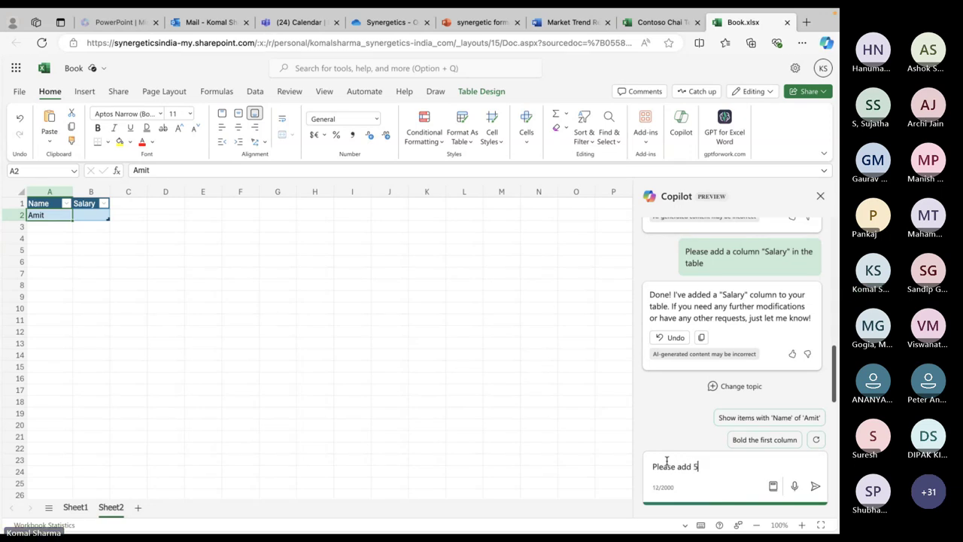
text( rows with some )
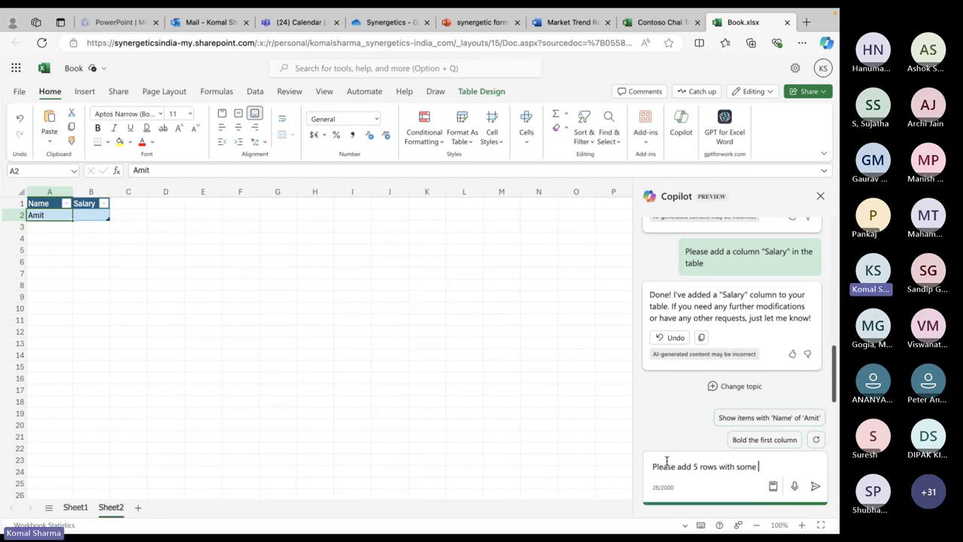
text(sample data)
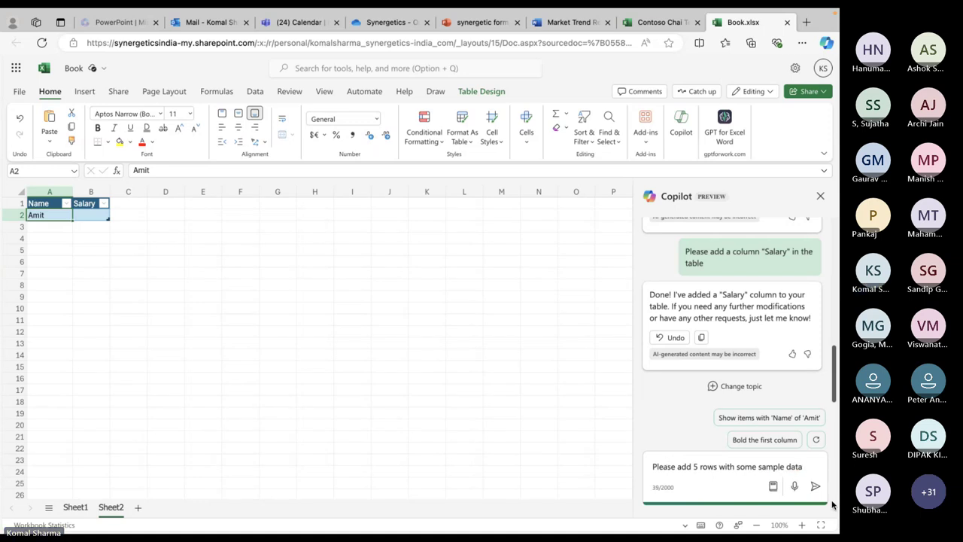
Send the five-sample-rows request, which adds 5 blank rows to Table2
click(814, 486)
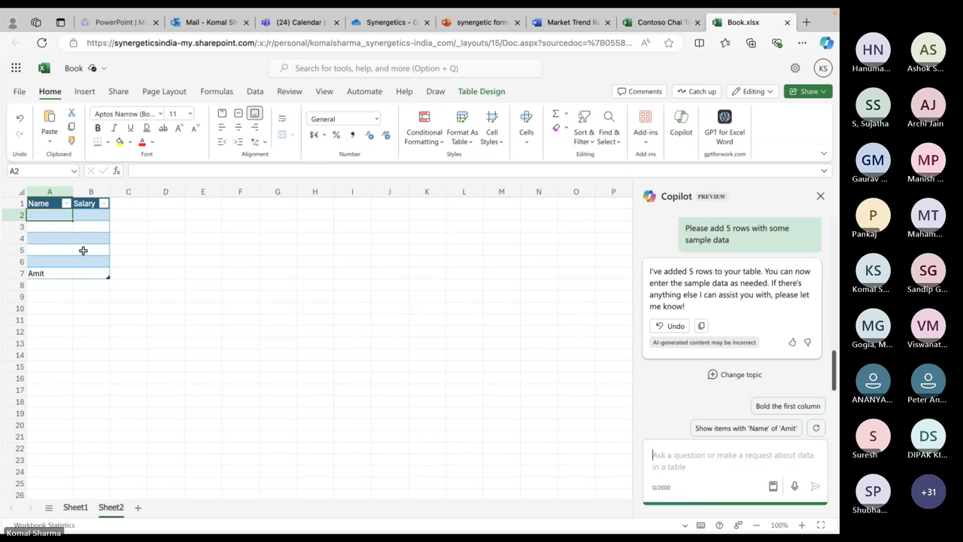
Close the Book.xlsx, Contoso Chai Tea and Market Trend Report browser tabs
click(786, 23)
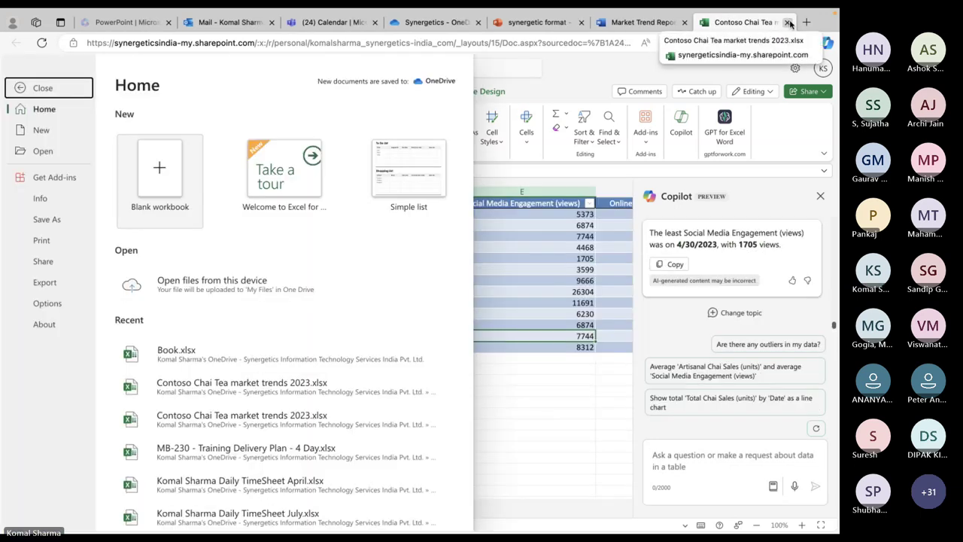
click(786, 22)
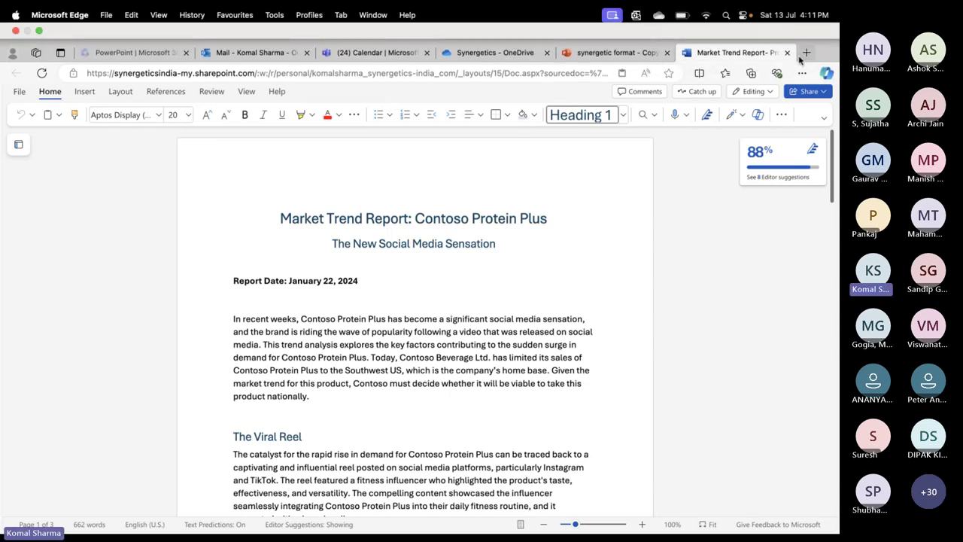
click(788, 54)
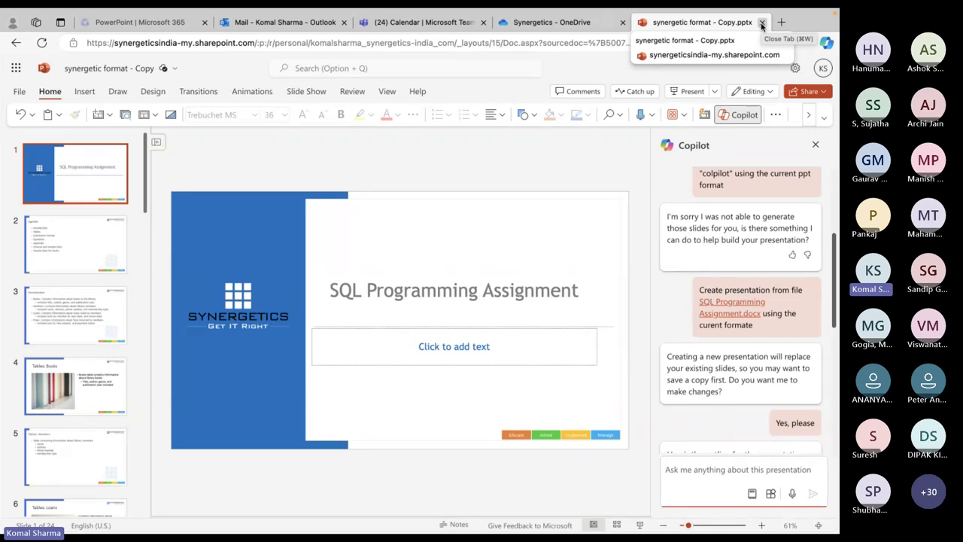
Close the synergetic format presentation tab and return to the OneDrive file list
click(761, 22)
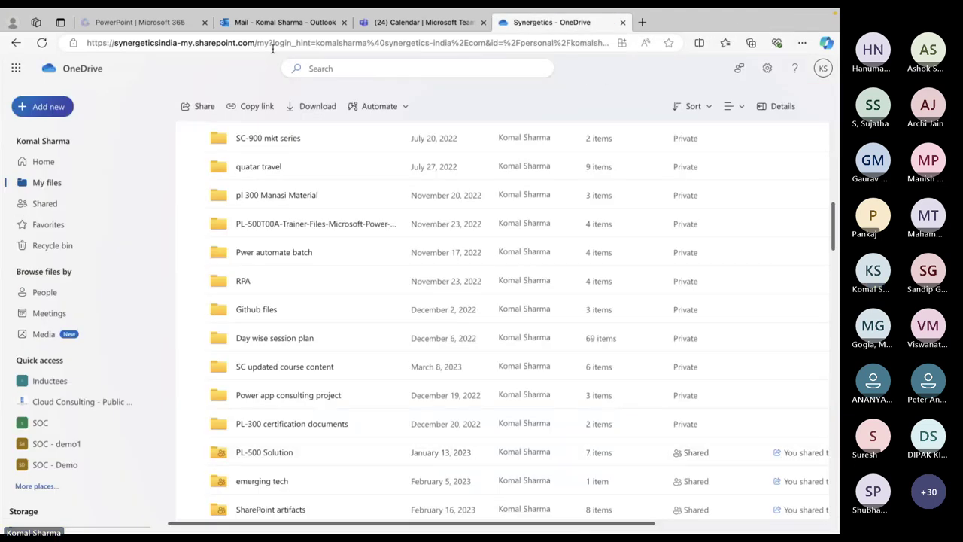
mouse_move(196, 3)
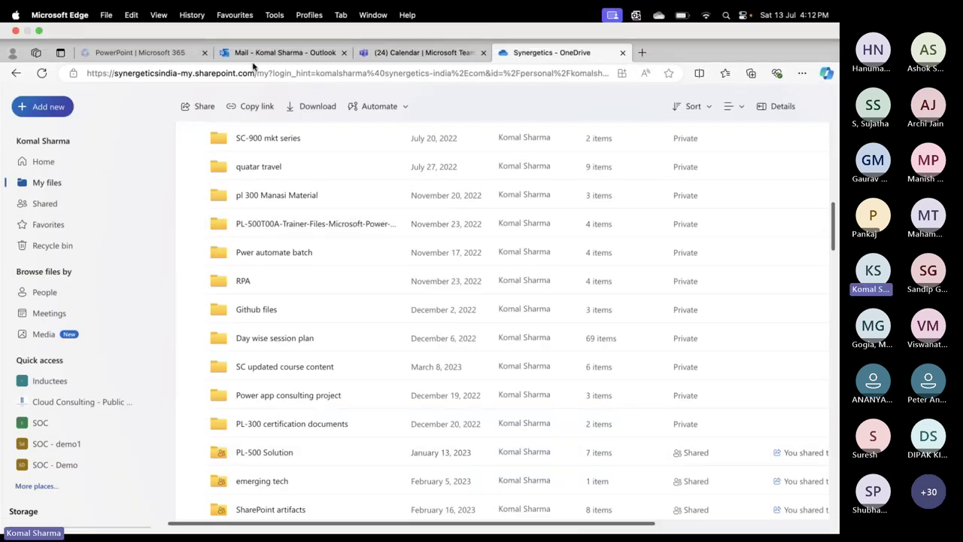
click(173, 54)
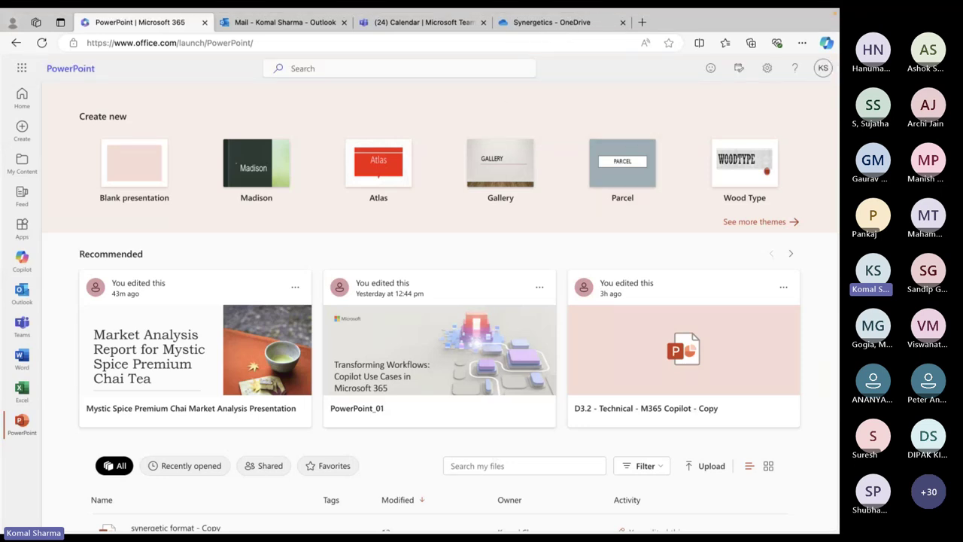
click(581, 22)
Open Copilot > MS-4005 > Edit and transform content with Microsoft Copilot for Microsoft 365
scroll(282, 129, up, 10)
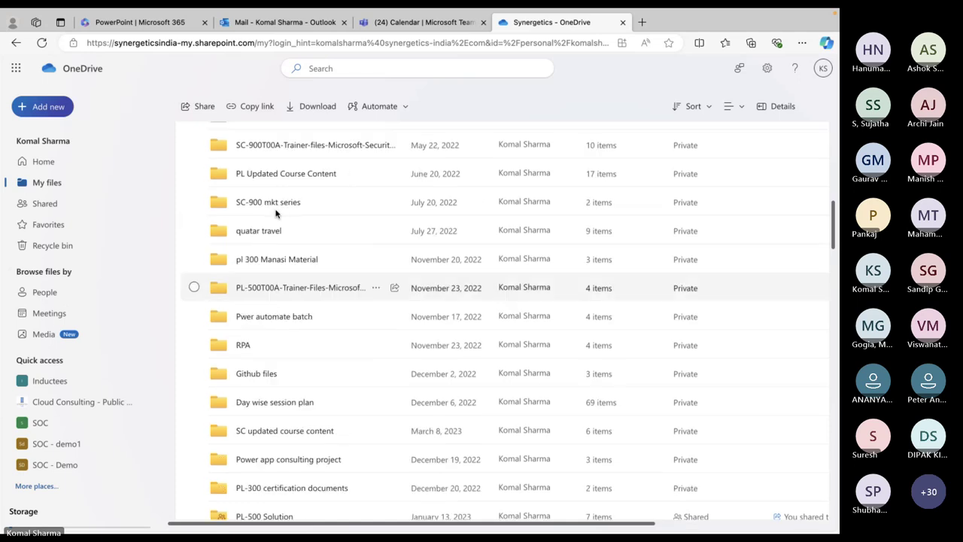
scroll(275, 211, down, 4)
scroll(275, 214, down, 9)
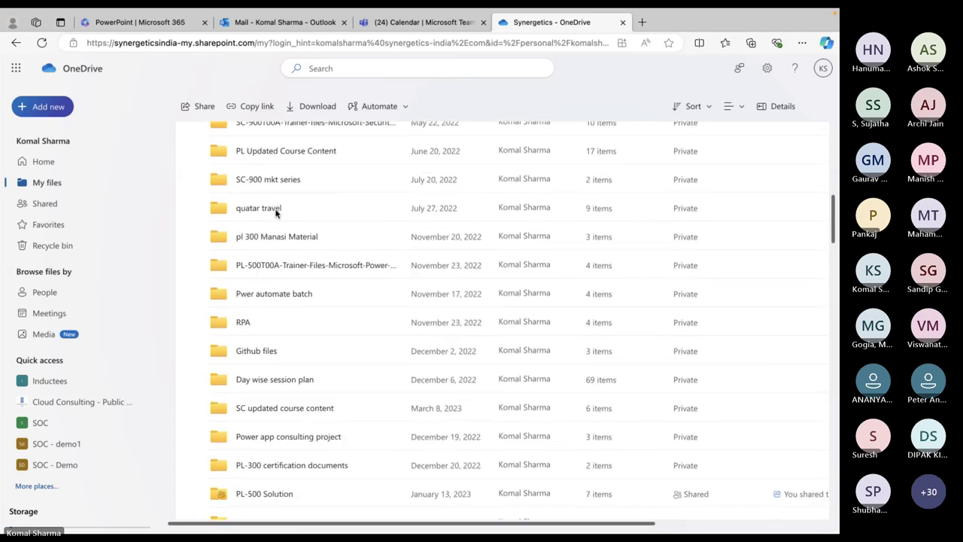
scroll(275, 213, down, 8)
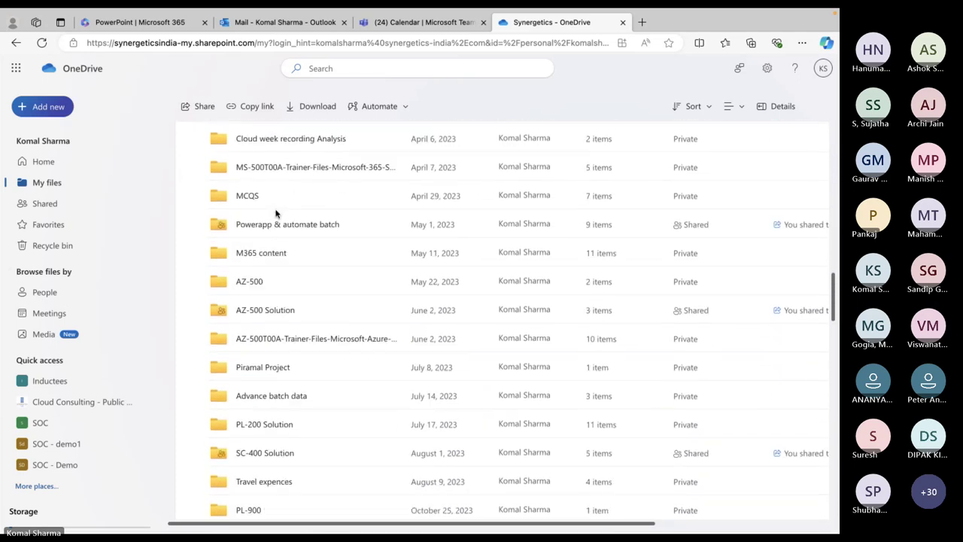
scroll(275, 214, down, 2)
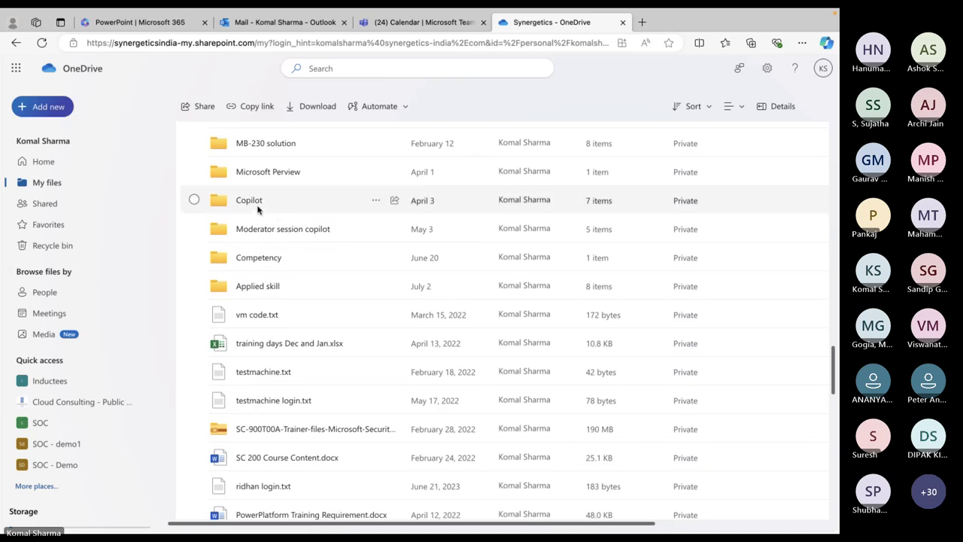
click(252, 199)
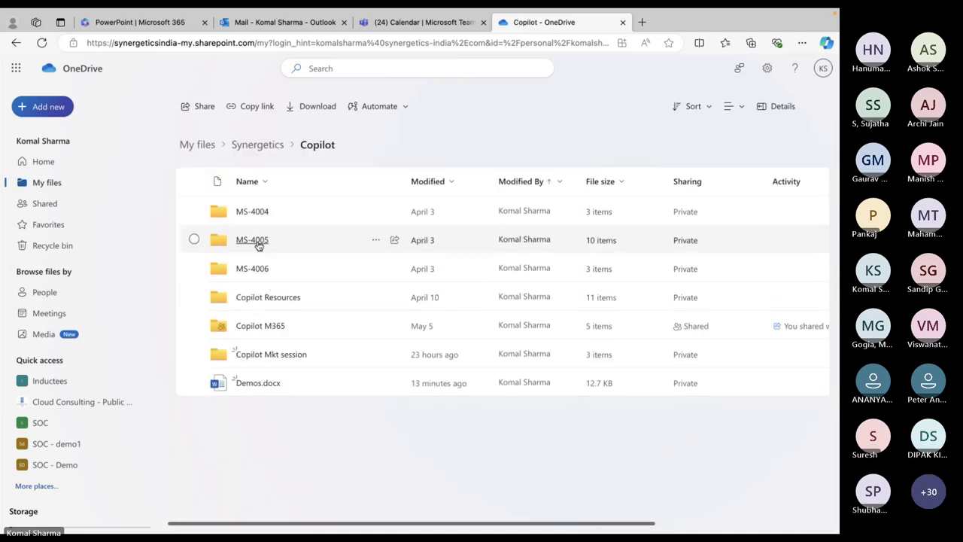
click(257, 241)
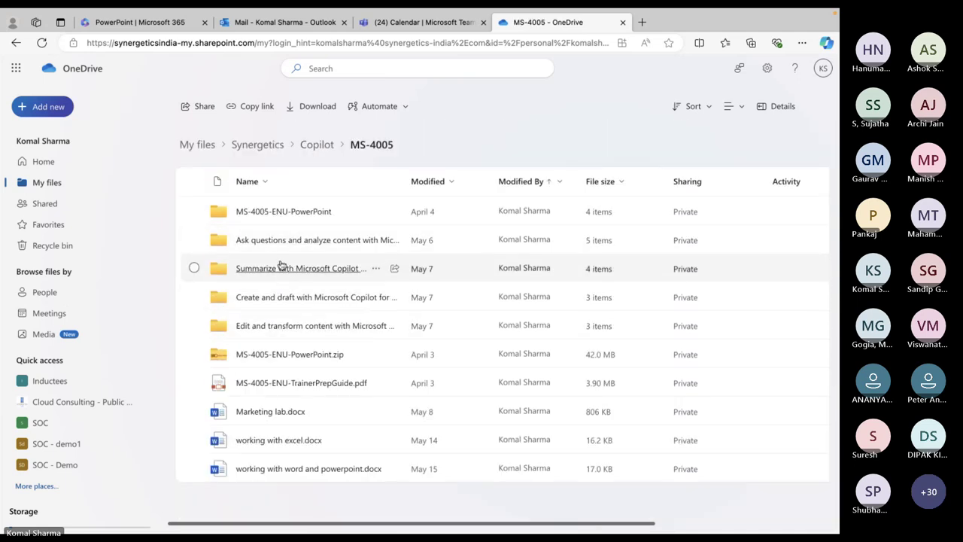
click(275, 327)
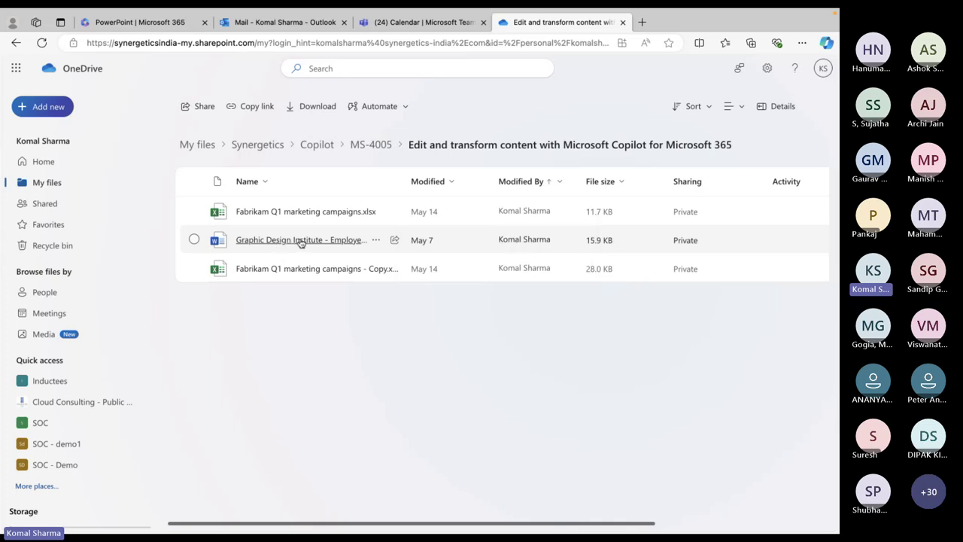
mouse_move(305, 242)
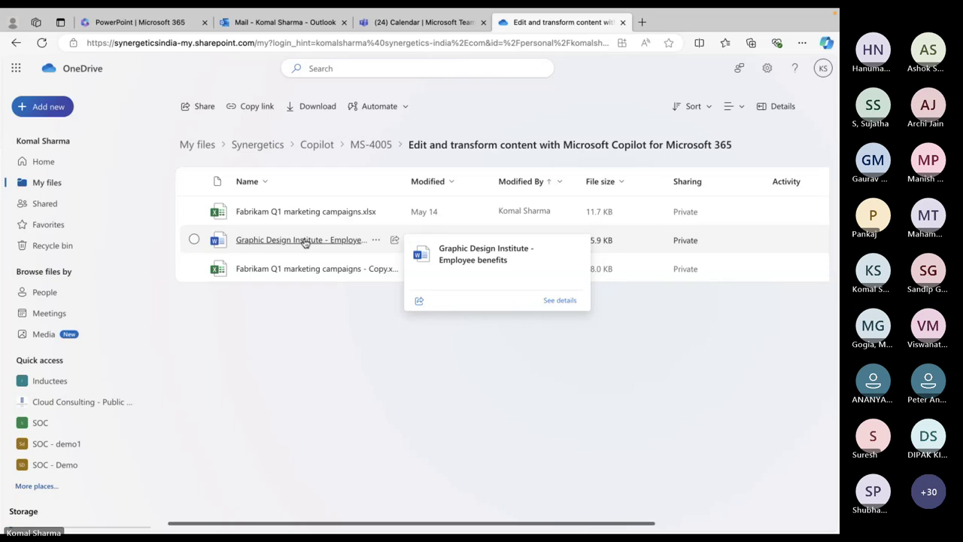
Open 'Graphic Design Institute - Employee benefits' in Word and look over its Introduction
click(255, 241)
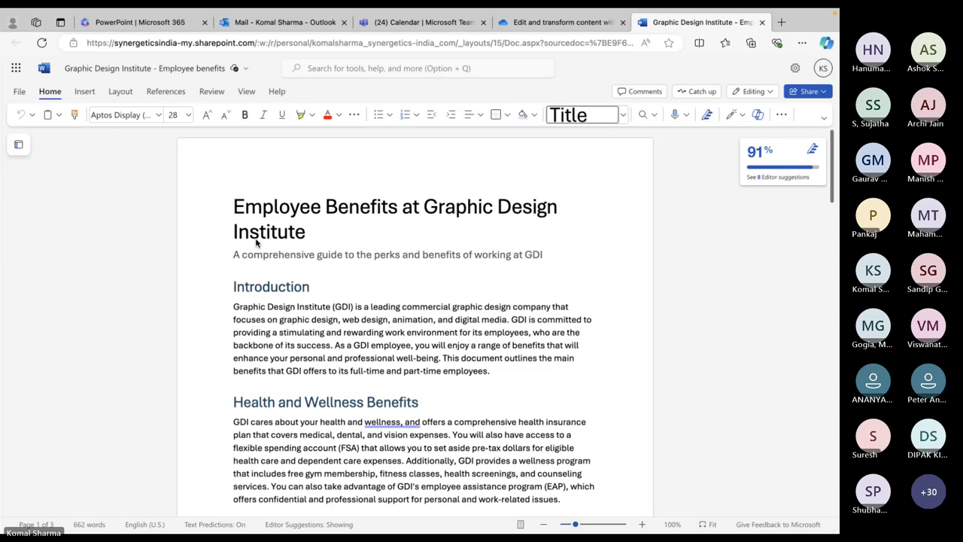
scroll(373, 253, down, 1)
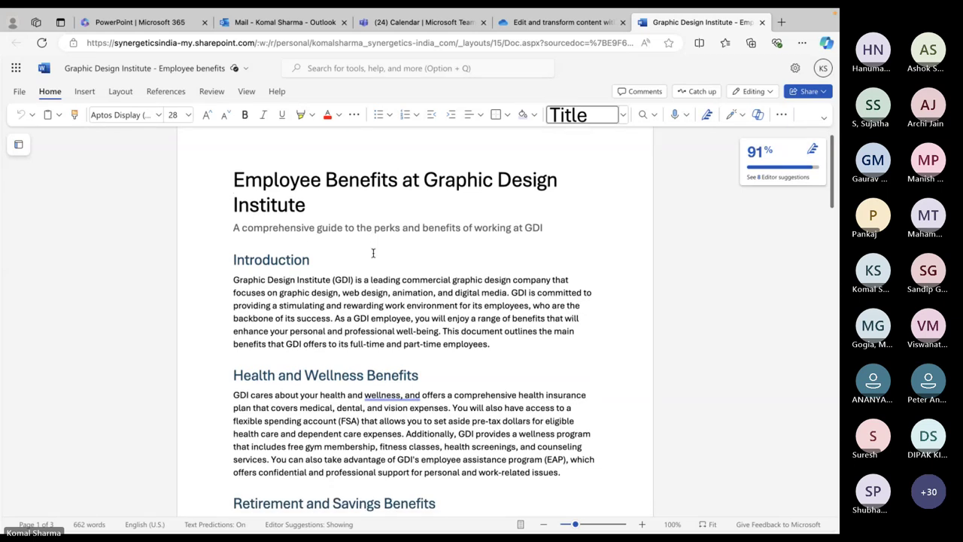
scroll(373, 253, down, 10)
scroll(373, 252, up, 11)
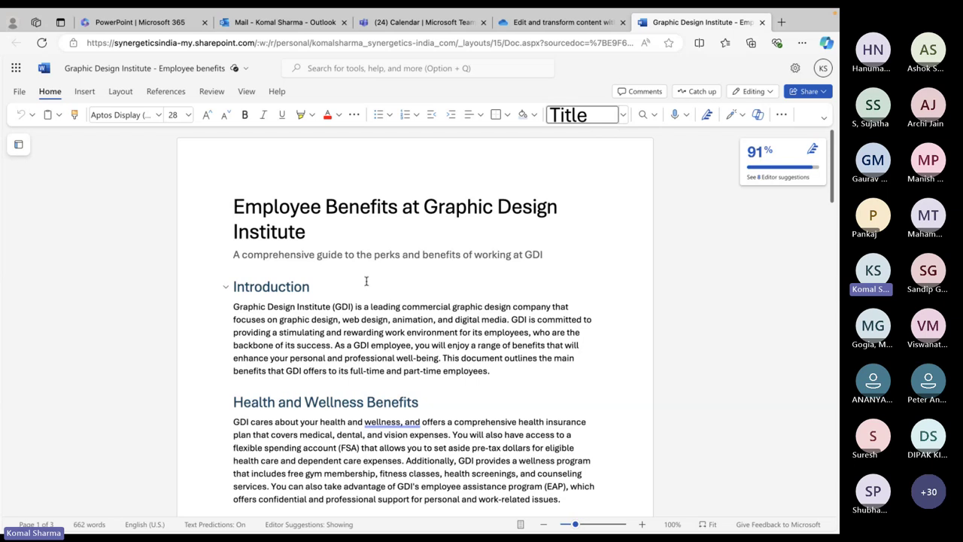
Open Copilot beside the document and ask it to 'Visualize this doc as a table'
click(757, 116)
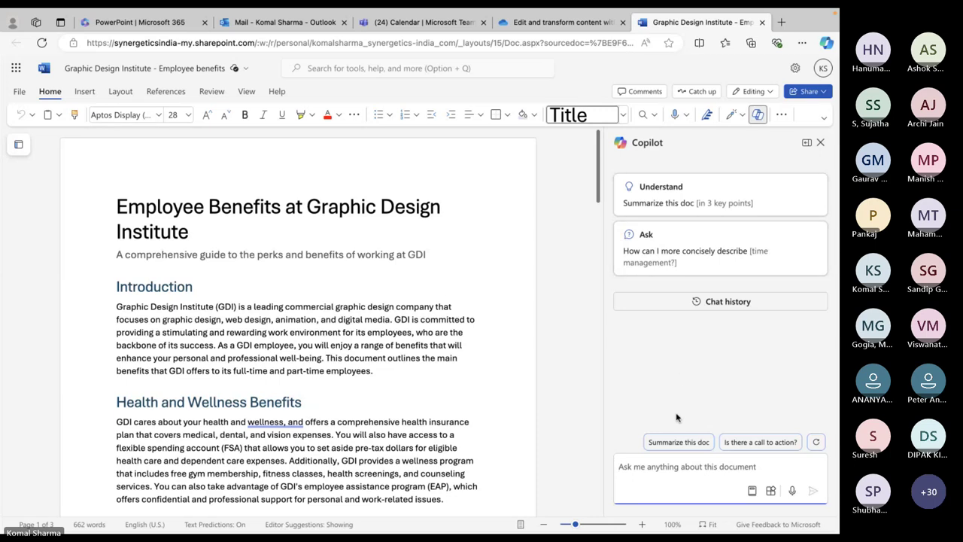
scroll(307, 394, down, 5)
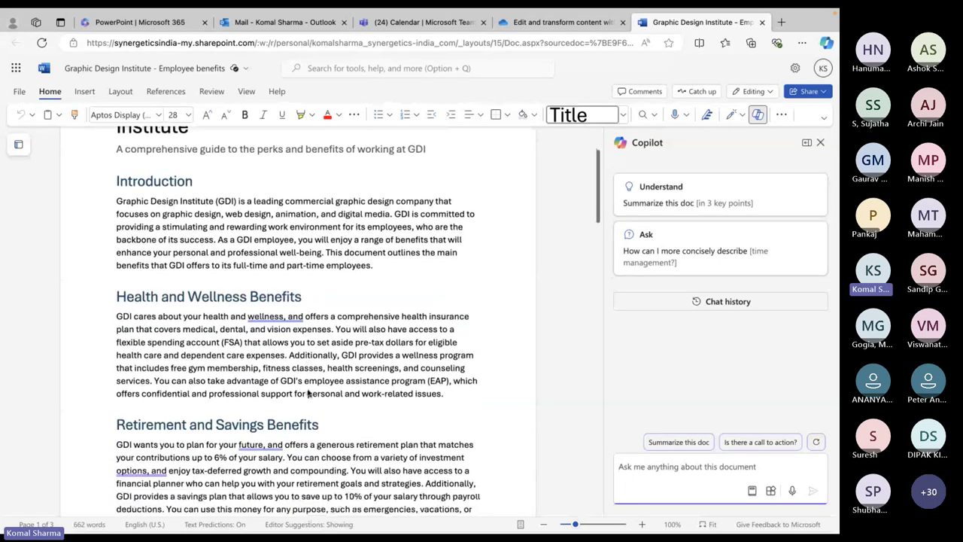
scroll(307, 392, down, 15)
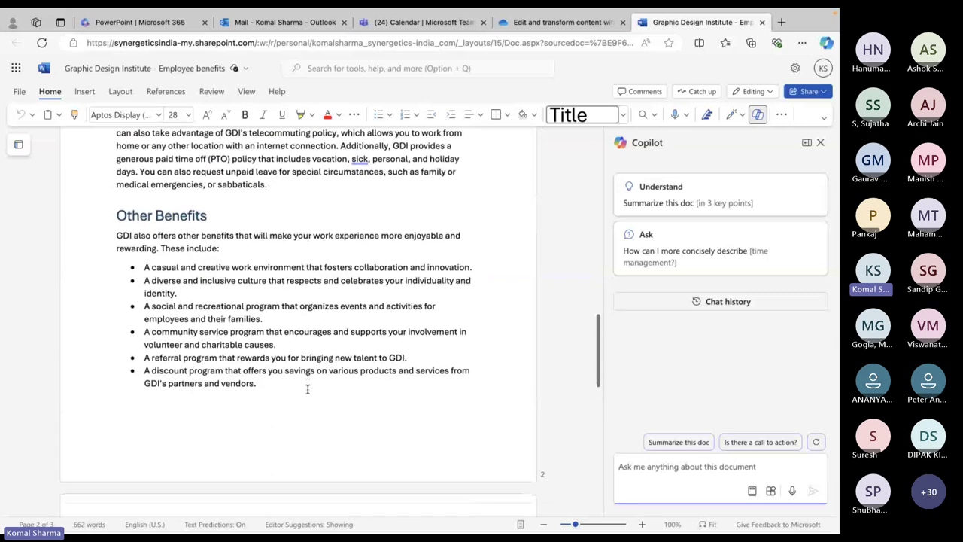
scroll(307, 392, down, 5)
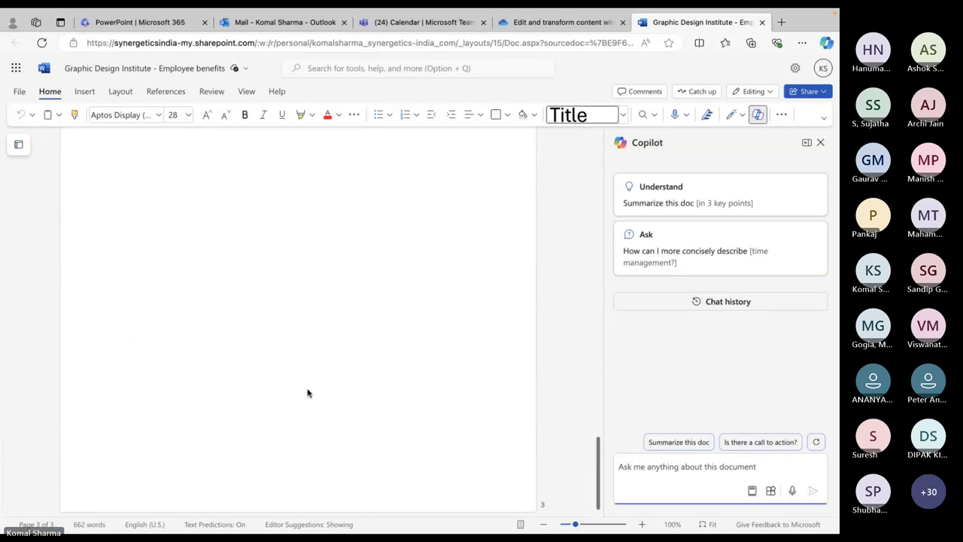
scroll(307, 392, up, 4)
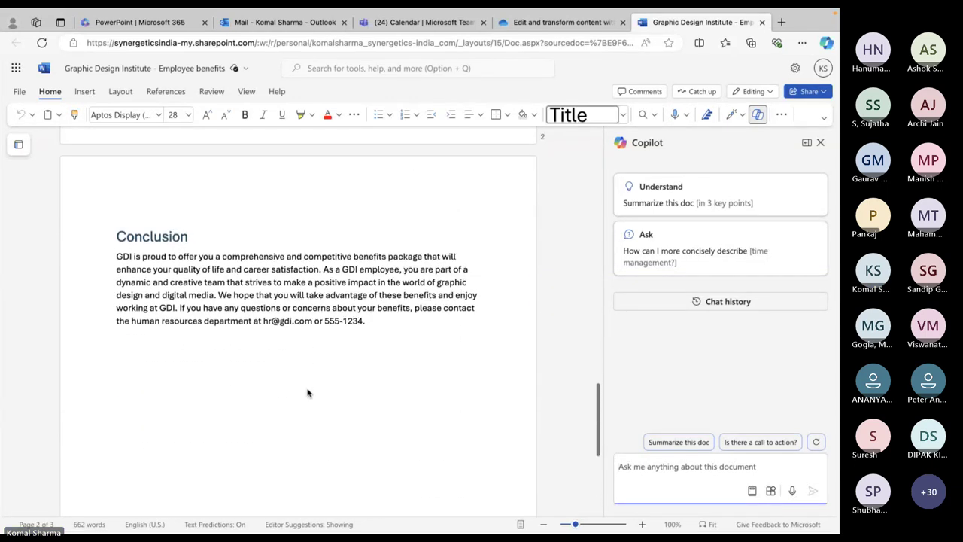
scroll(307, 392, up, 20)
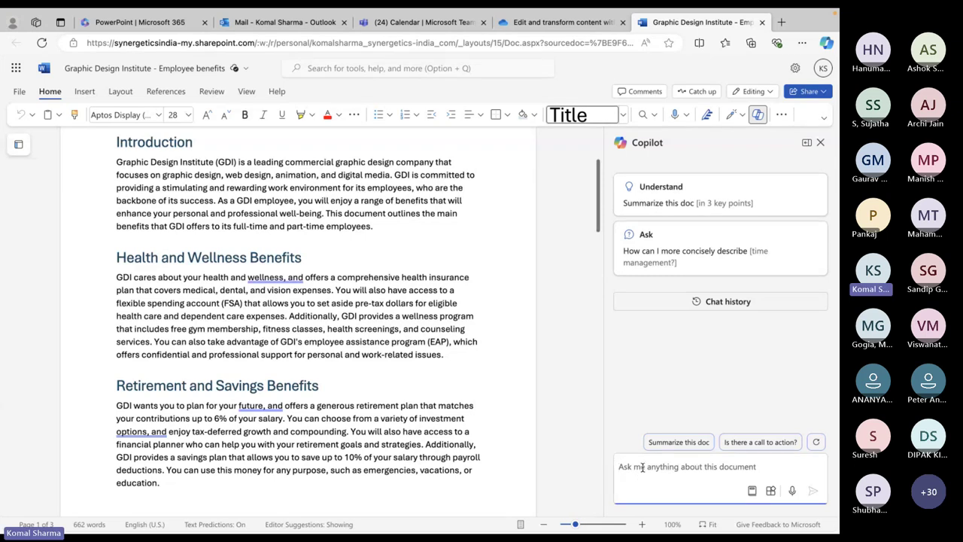
click(641, 467)
text(Vis)
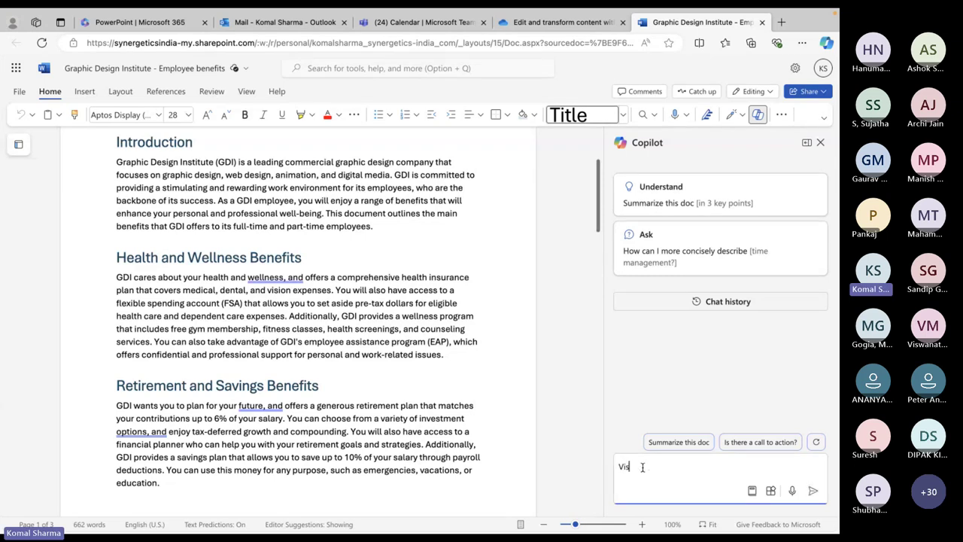
text(ualize)
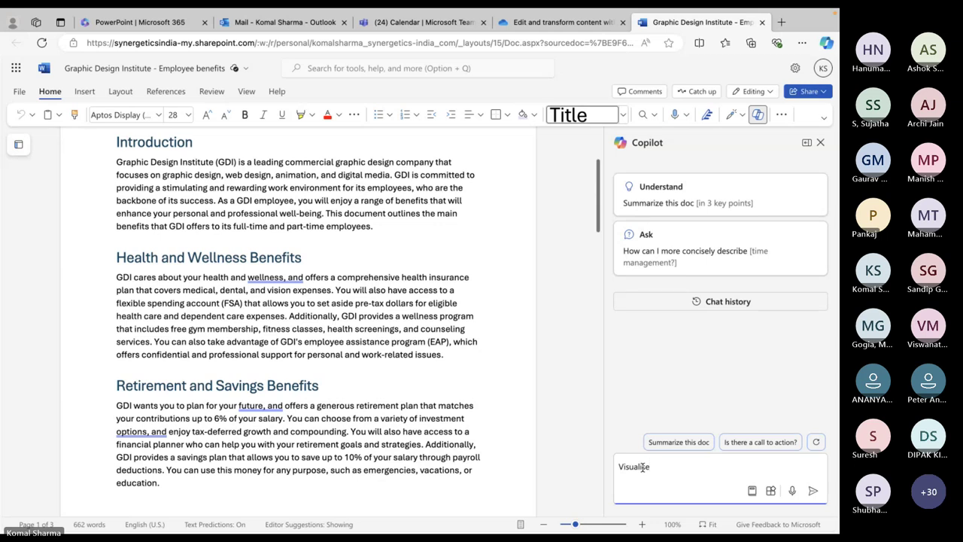
key(BackSpace)
key(BackSpace)
text(ze t)
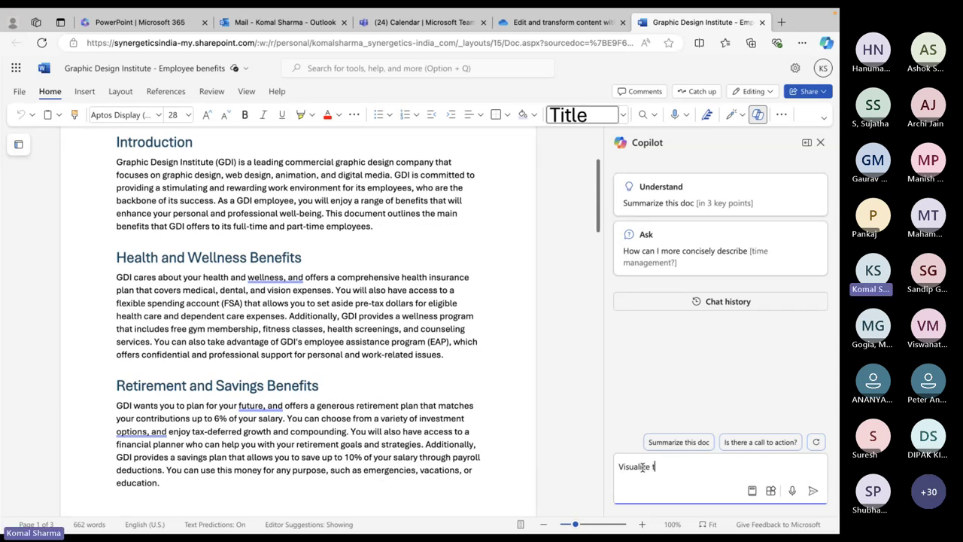
text(hi)
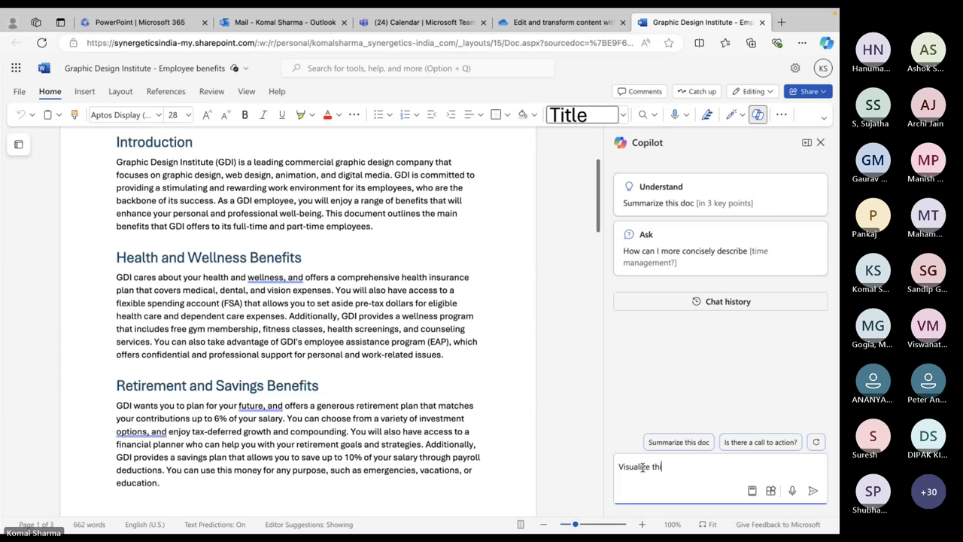
key(BackSpace)
key(BackSpace)
key(BackSpace)
text(this doc as a )
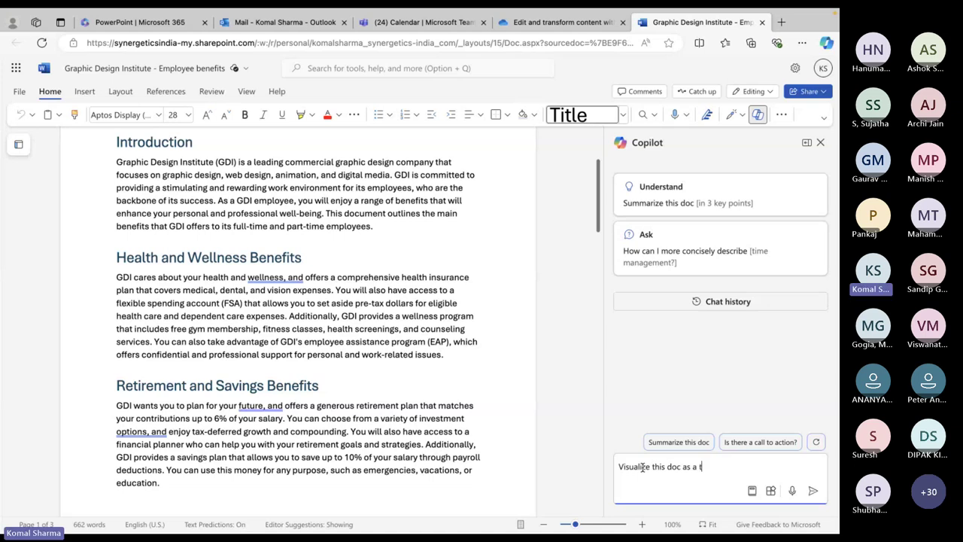
text(table)
key(Return)
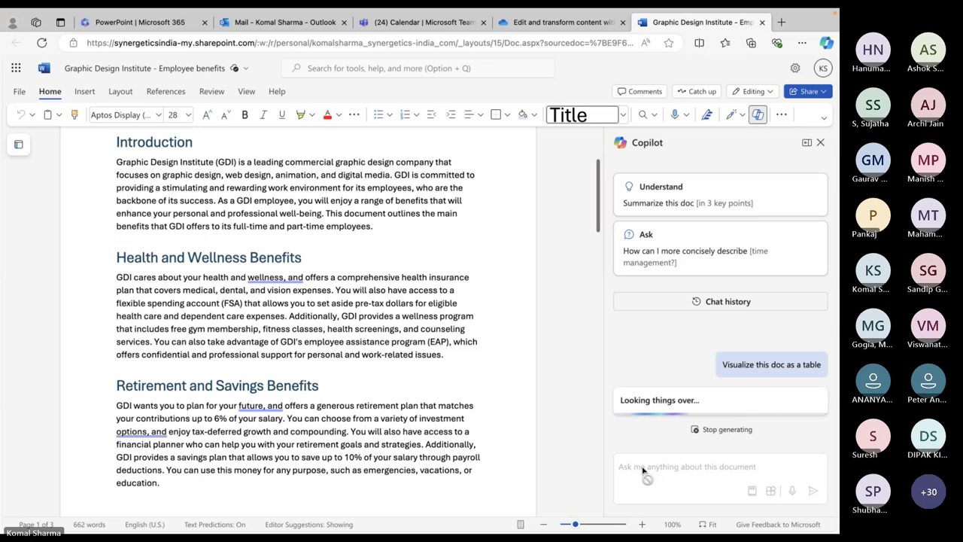
Stop the response, select the whole document, and resend the same table request
click(722, 429)
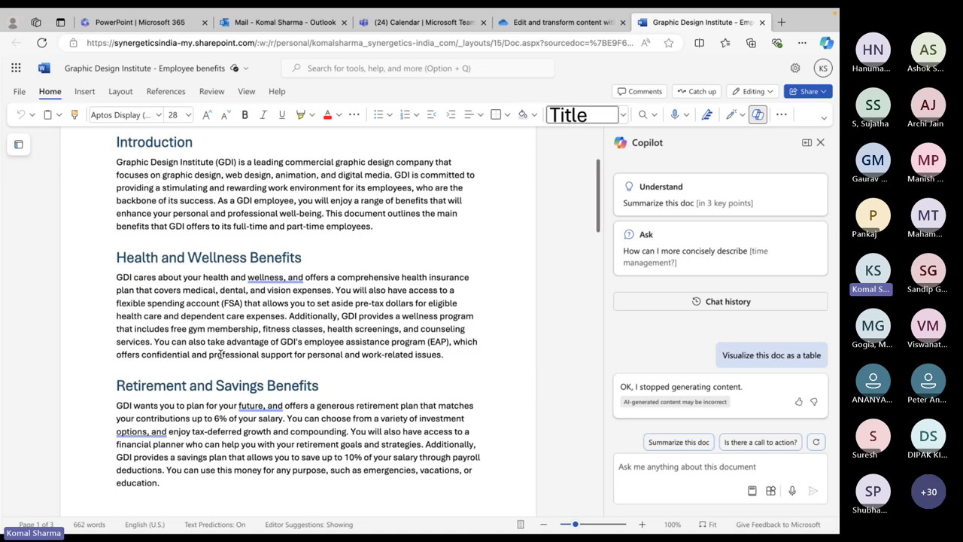
click(208, 289)
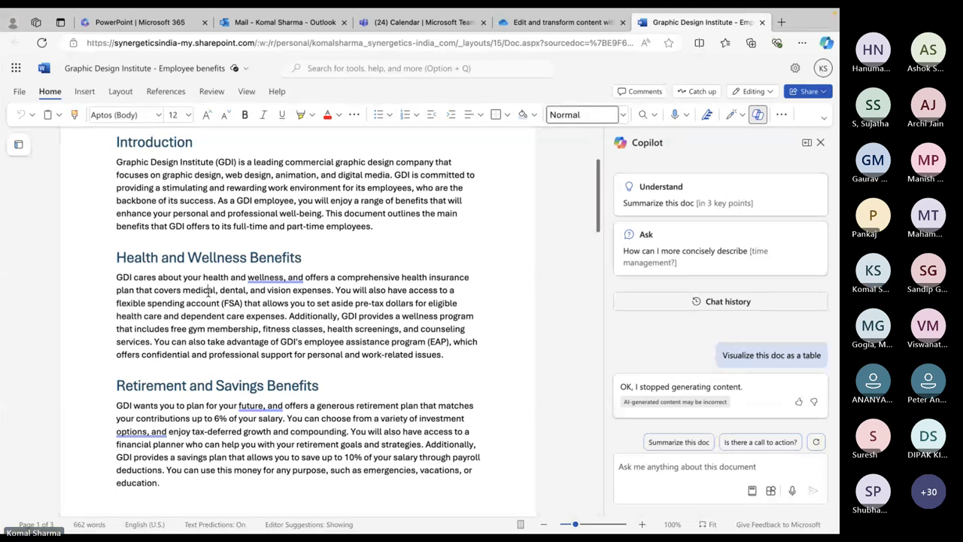
key(ctrl+a)
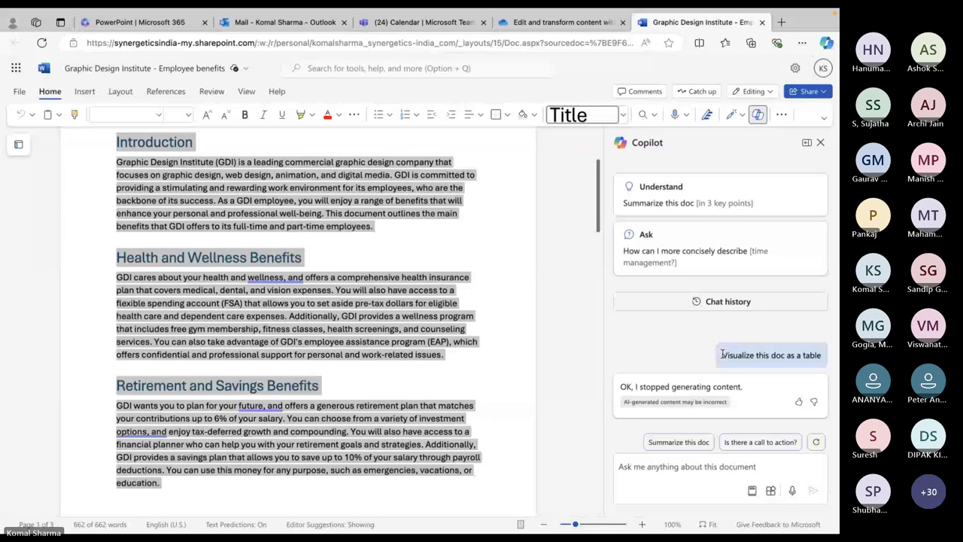
drag(719, 354, 822, 357)
key(ctrl+c)
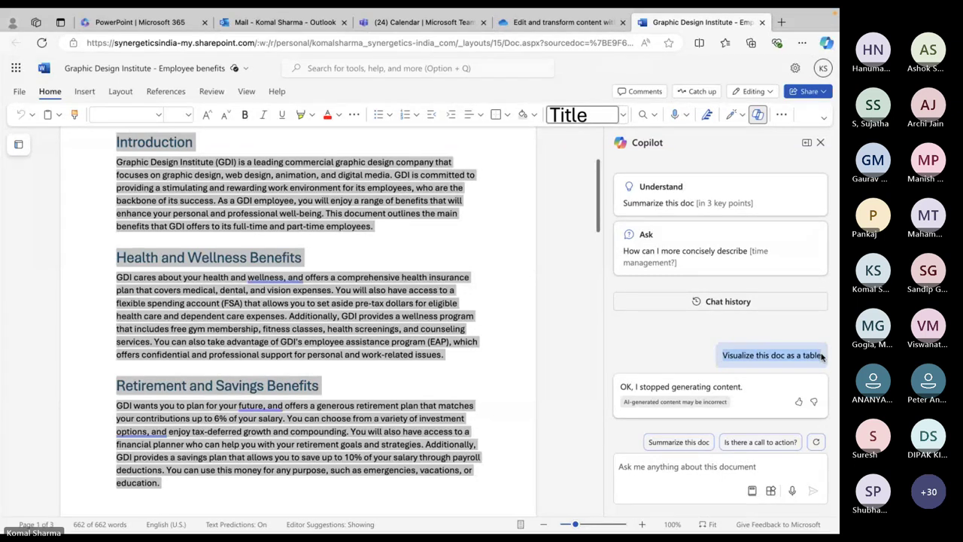
click(742, 468)
key(ctrl+v)
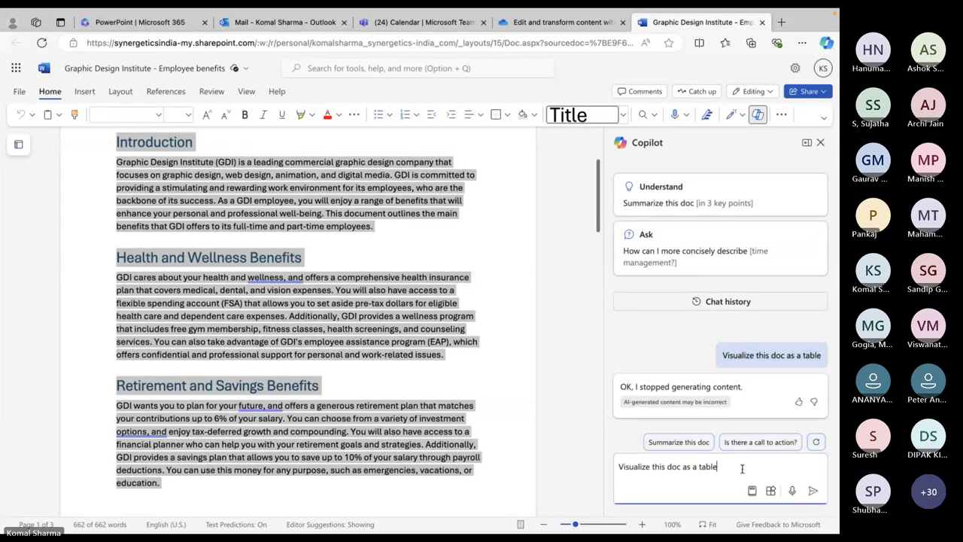
click(812, 490)
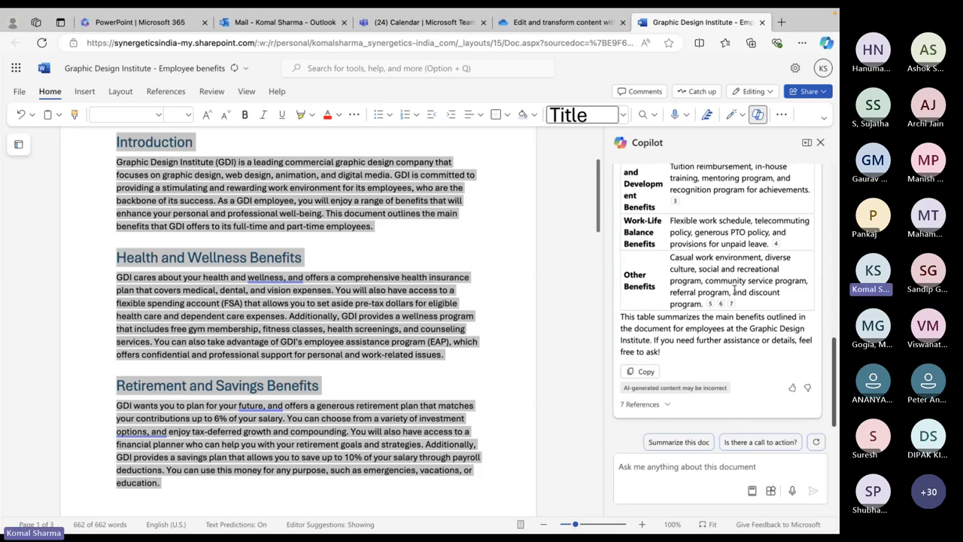
scroll(745, 301, up, 5)
scroll(734, 290, up, 1)
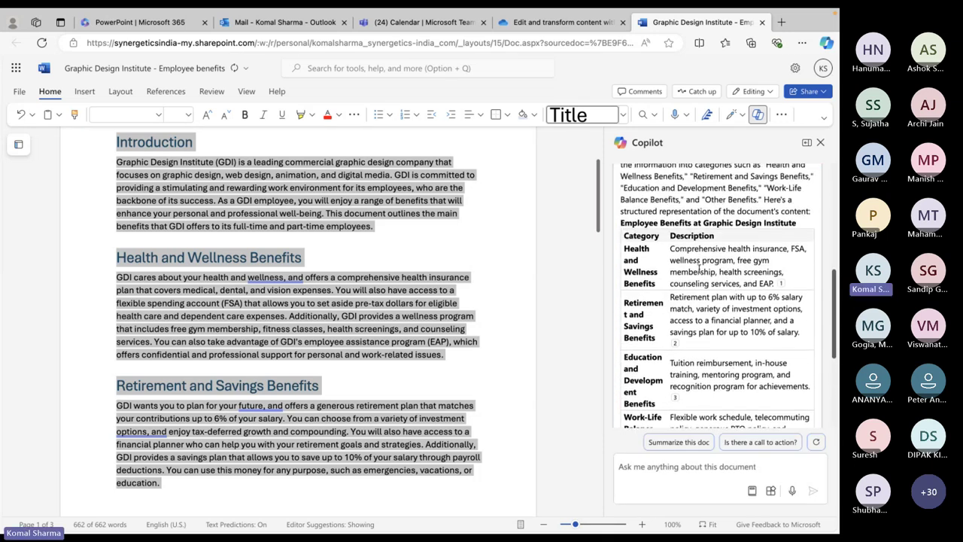
scroll(700, 267, up, 2)
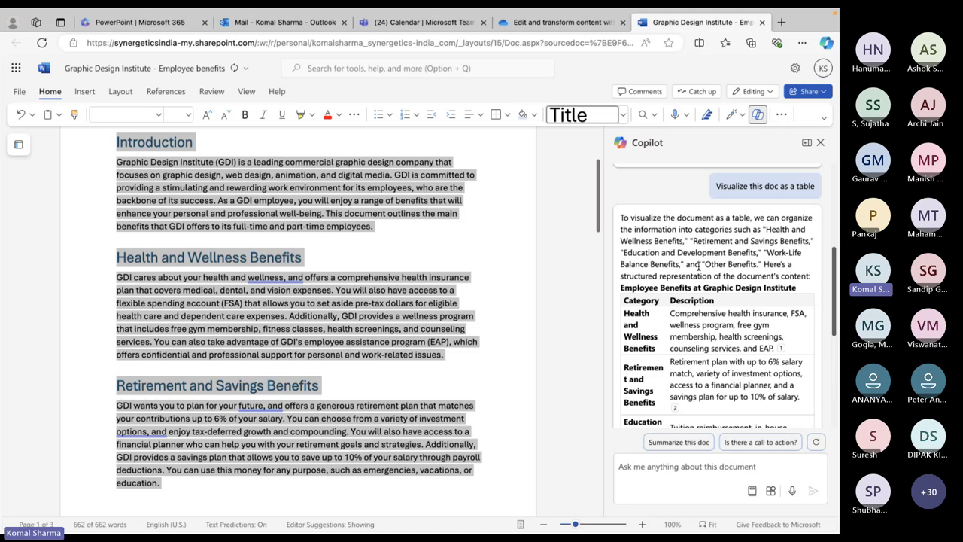
mouse_move(601, 210)
mouse_down()
mouse_move(572, 425)
mouse_move(588, 217)
mouse_up()
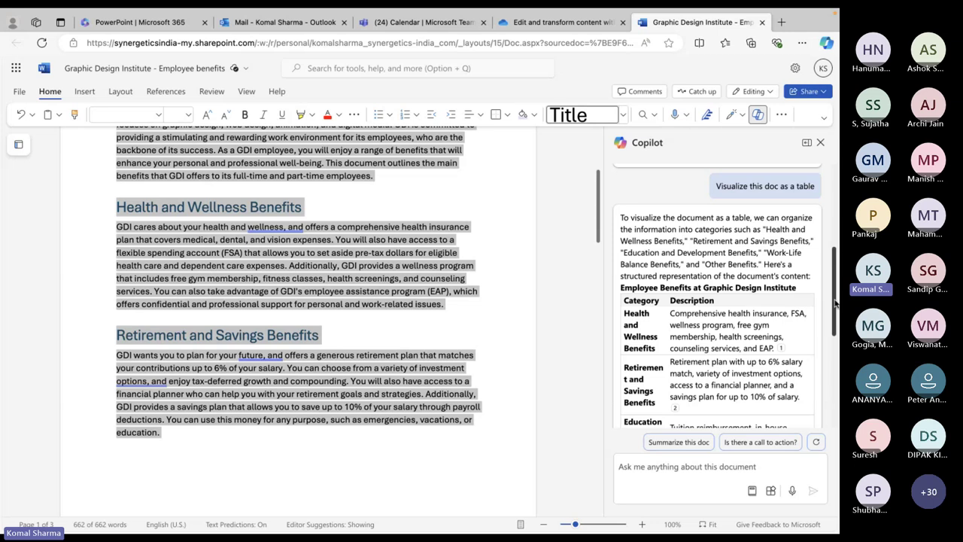
drag(835, 303, 833, 332)
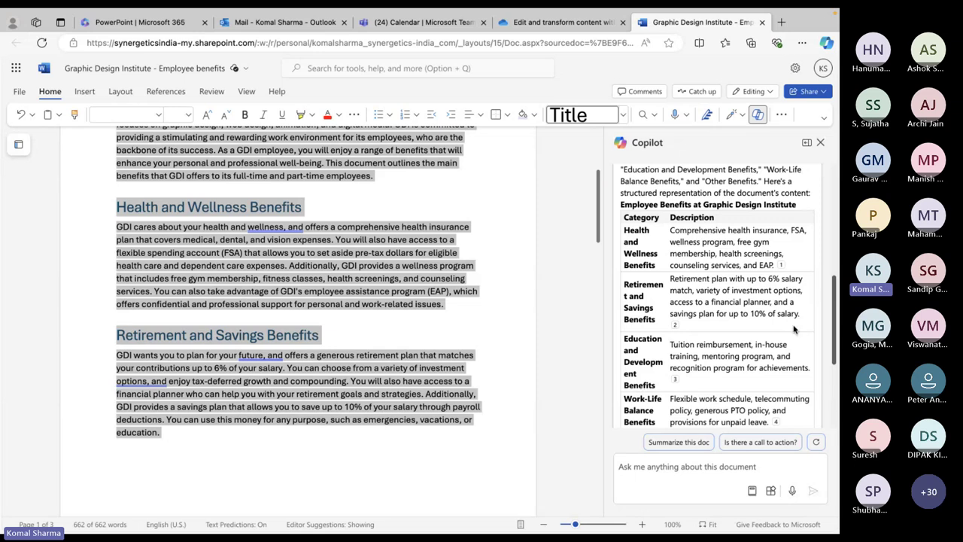
drag(830, 320, 834, 376)
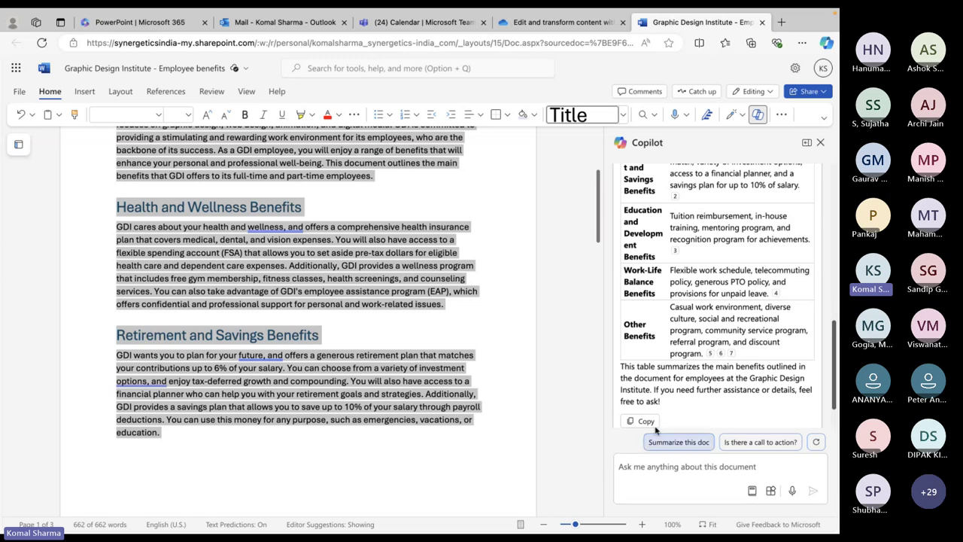
click(636, 466)
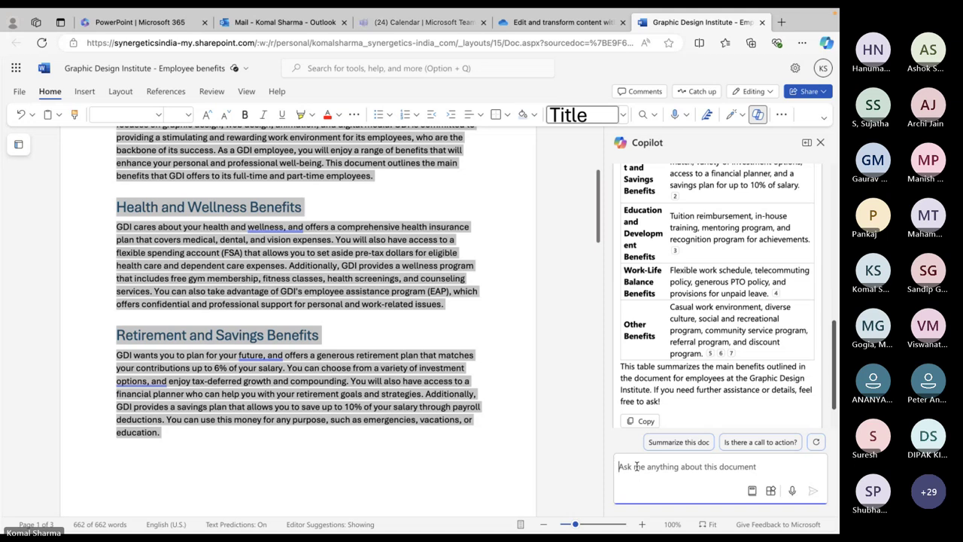
Ask Copilot for an 'Impact on employee wellbeing' column, then reword the request to say 'third'
text(Please )
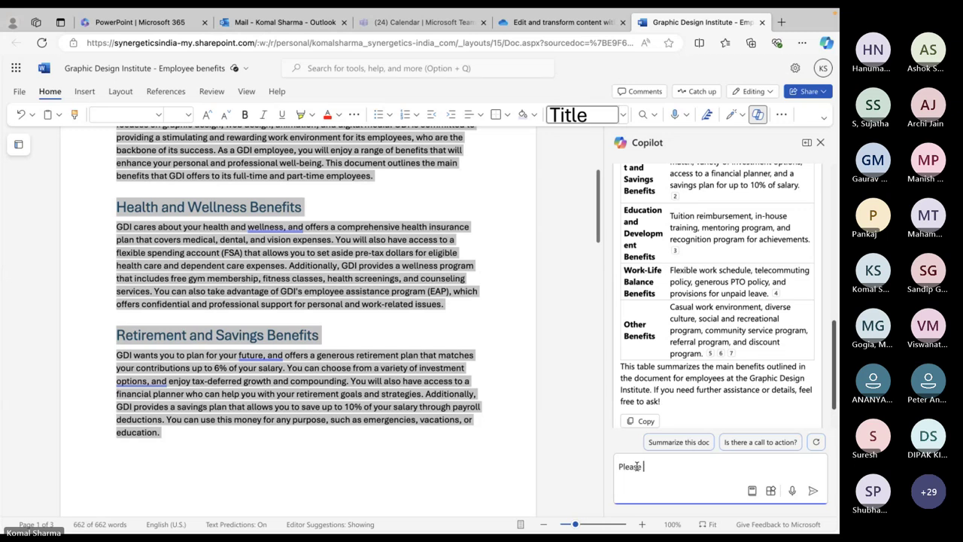
text(add )
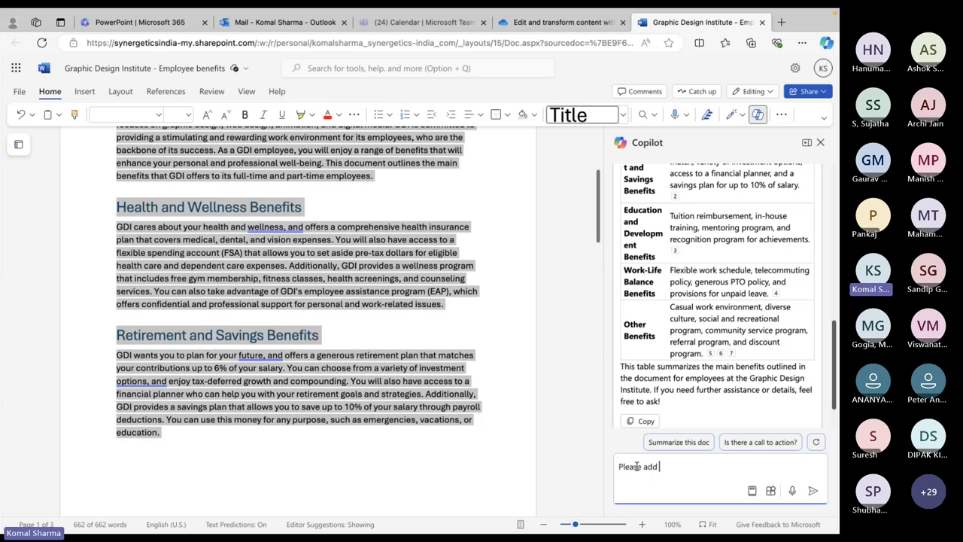
text(one)
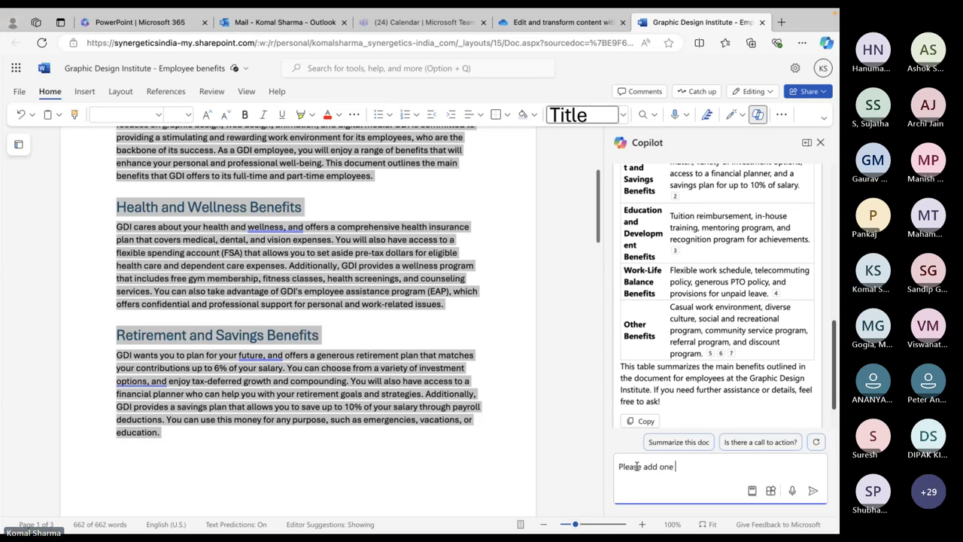
text( more co)
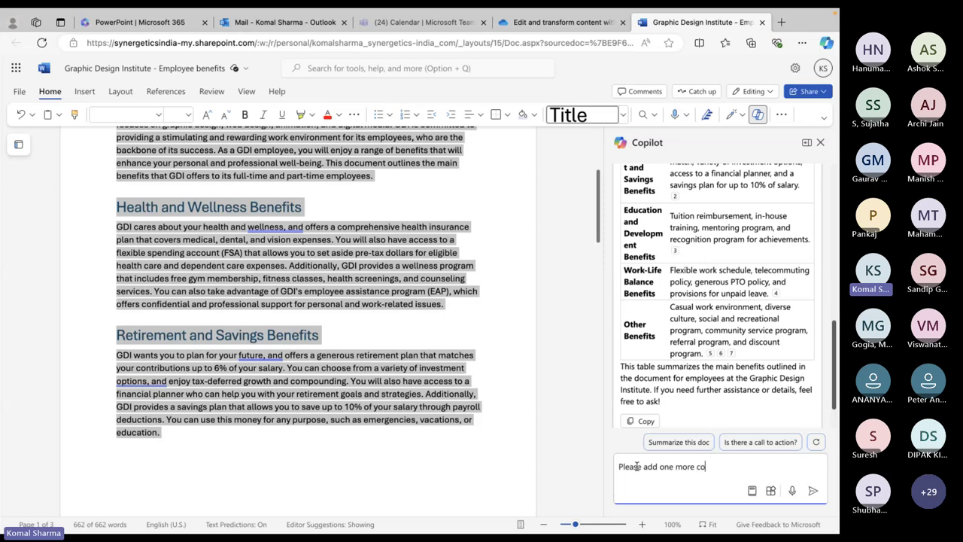
text(lumn in )
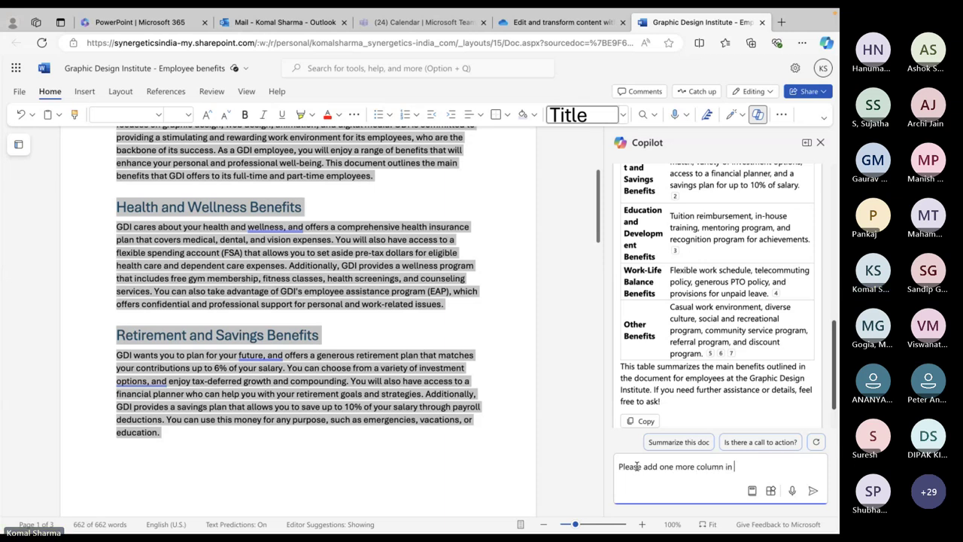
text(the tabl)
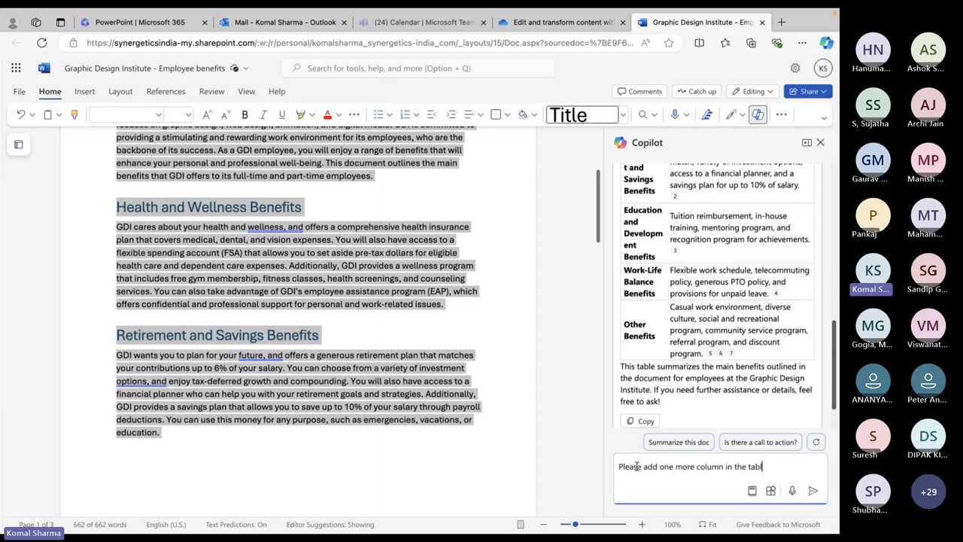
text(e )
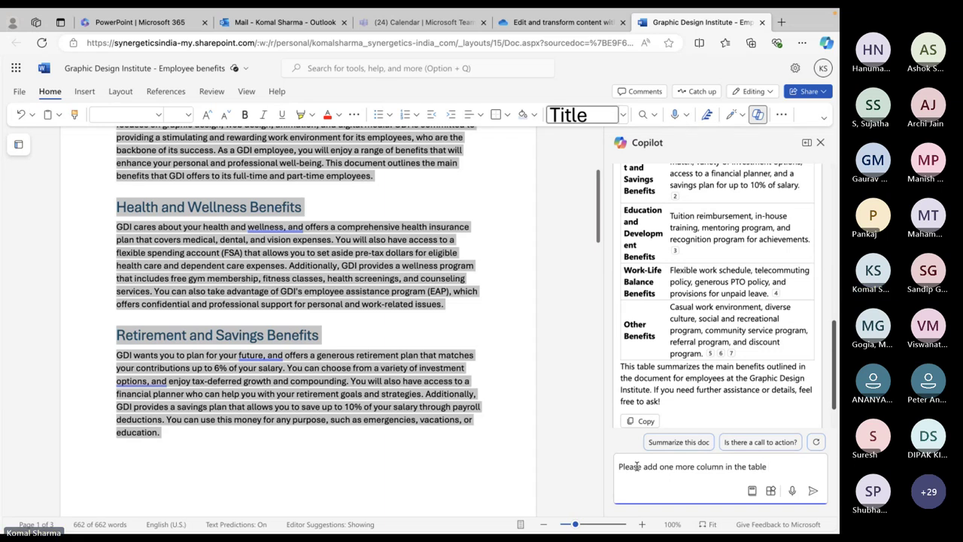
text("Impa)
text(ct ")
text(on )
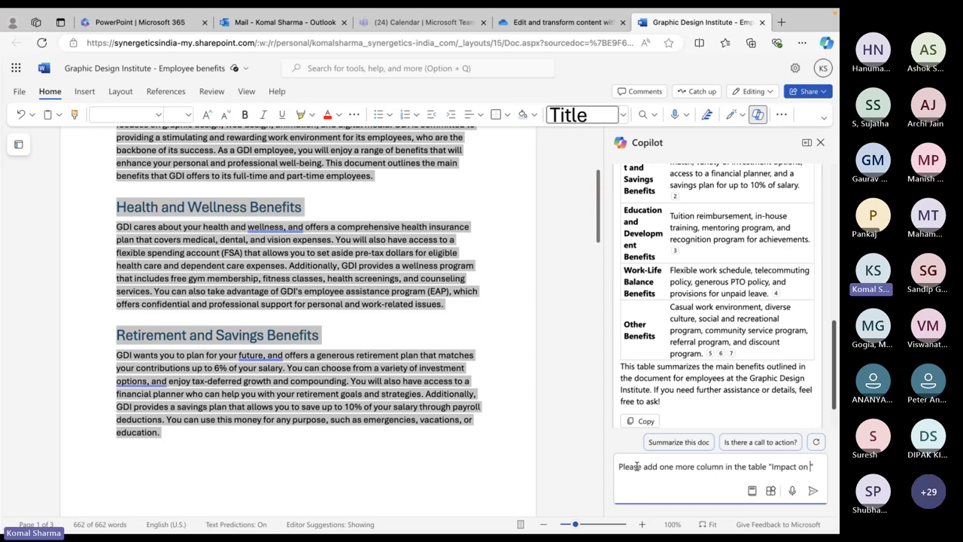
text(employee we)
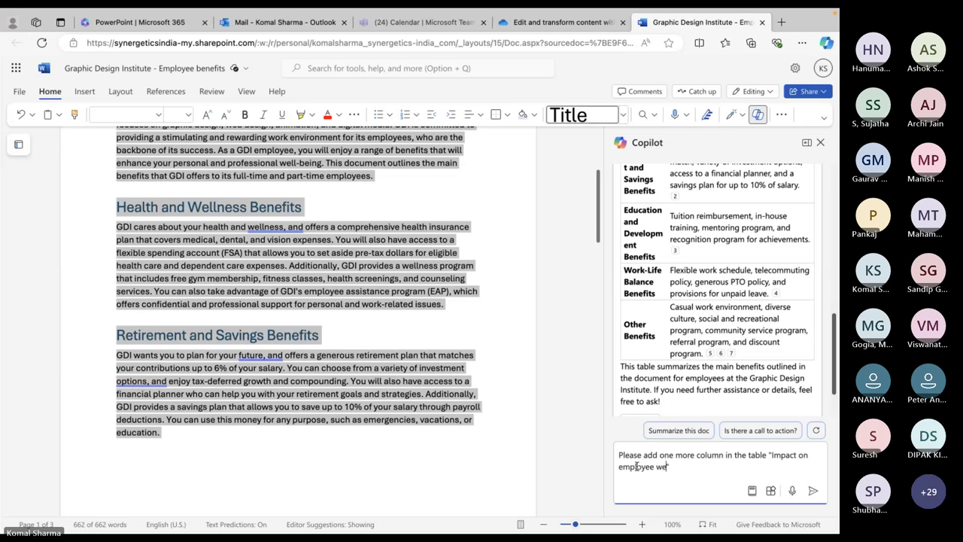
text(llbeing)
click(812, 491)
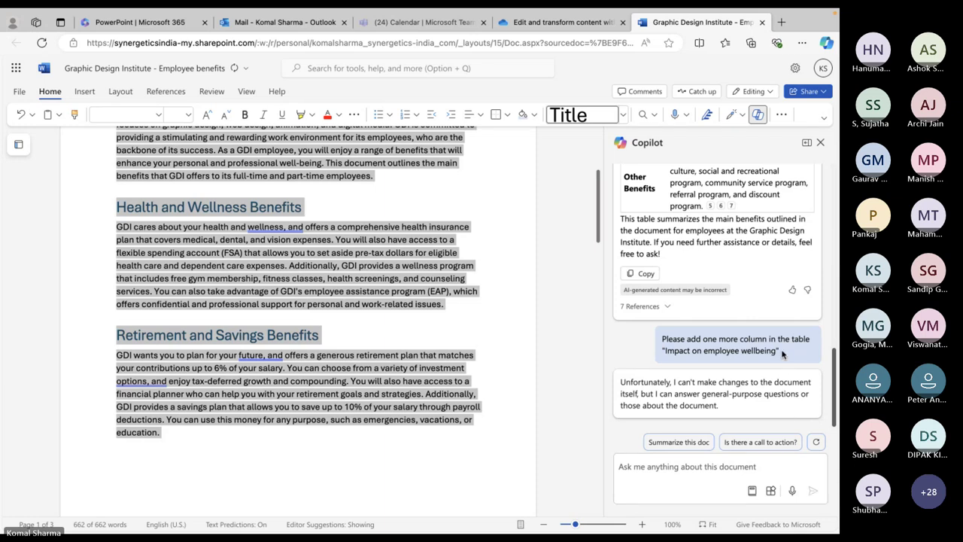
drag(782, 355, 660, 343)
key(super+c)
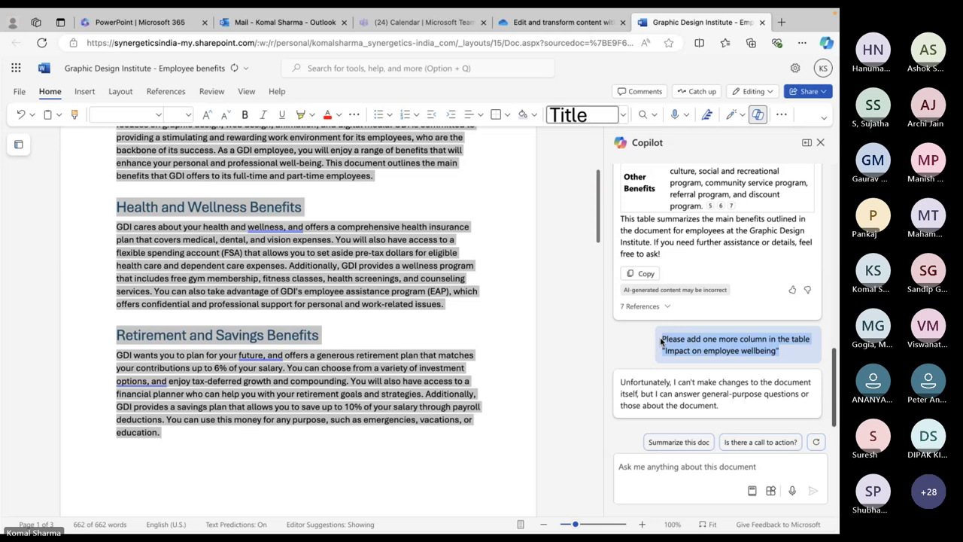
click(655, 467)
key(super+v)
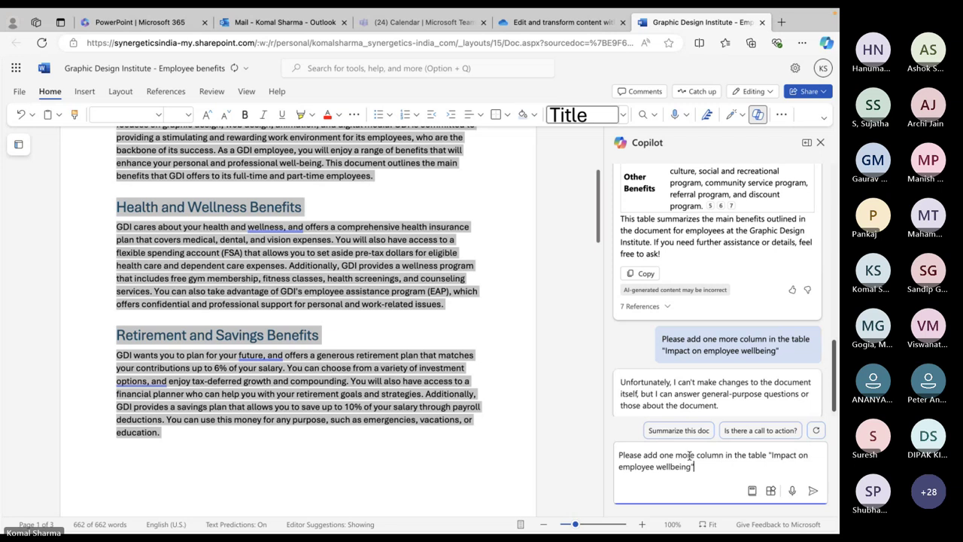
drag(695, 455, 665, 456)
key(BackSpace)
key(BackSpace)
text(thi)
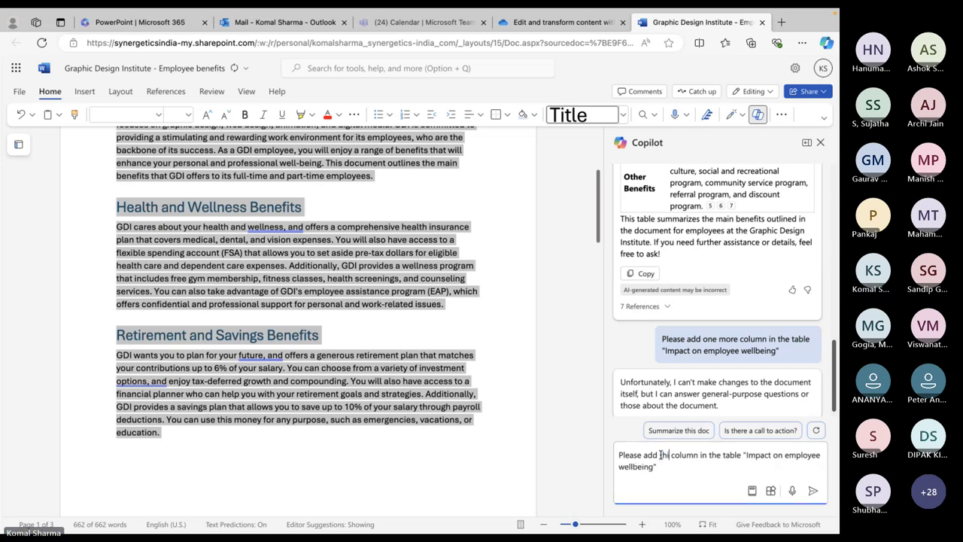
text(rd)
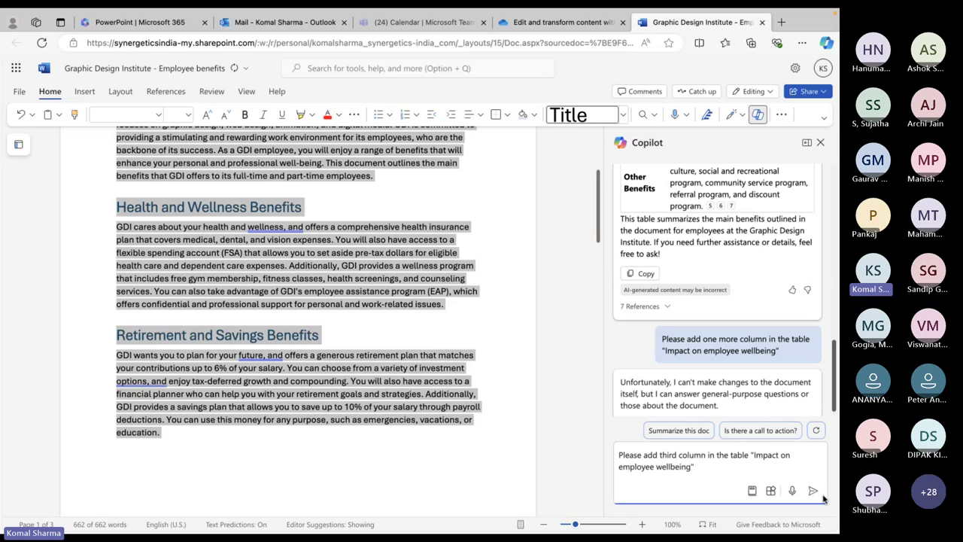
Send the third-column request and copy Copilot's table with the Impact on Employee Wellbeing column
click(813, 491)
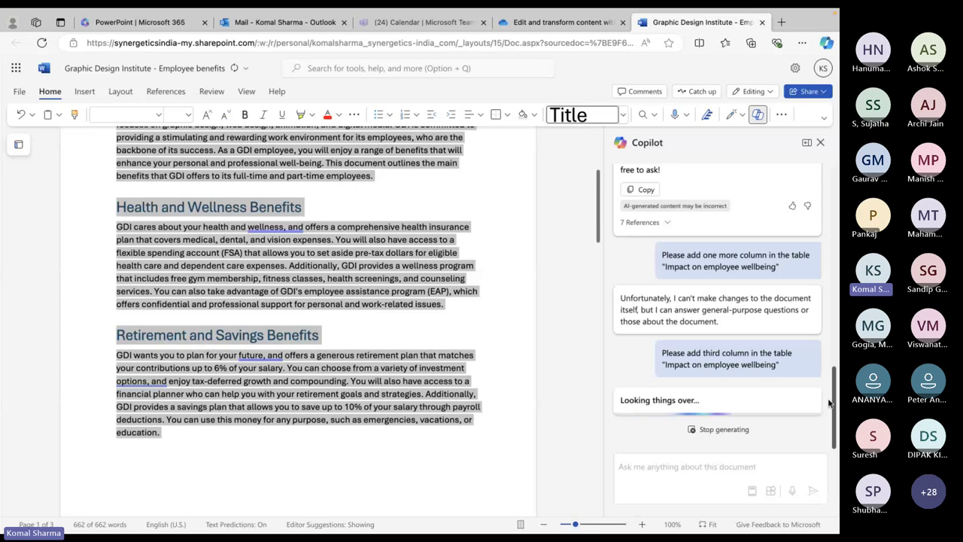
scroll(834, 419, up, 10)
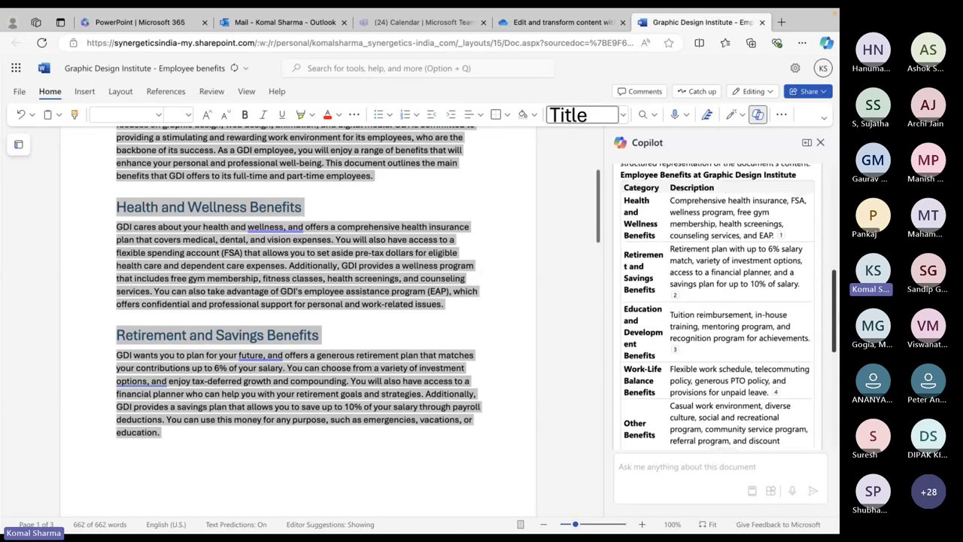
scroll(836, 279, up, 2)
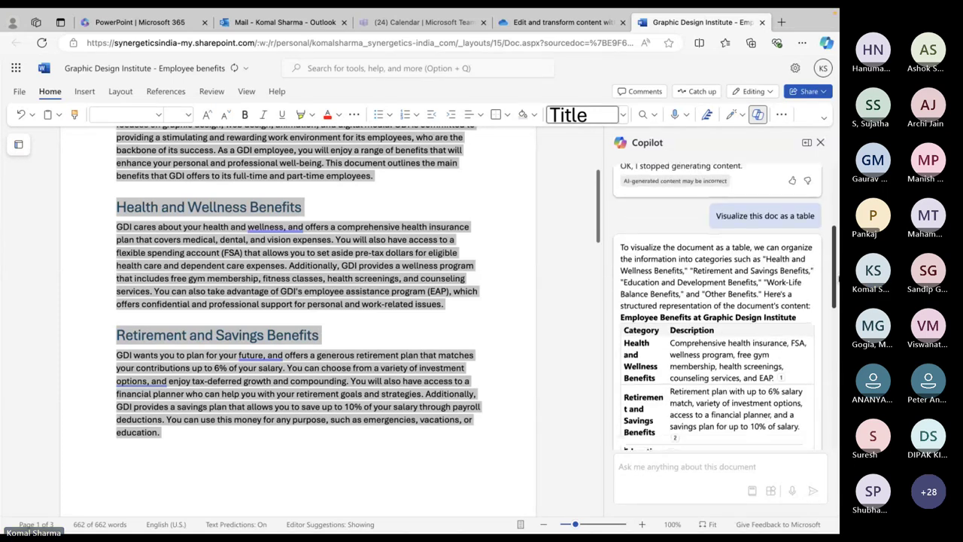
scroll(830, 432, down, 10)
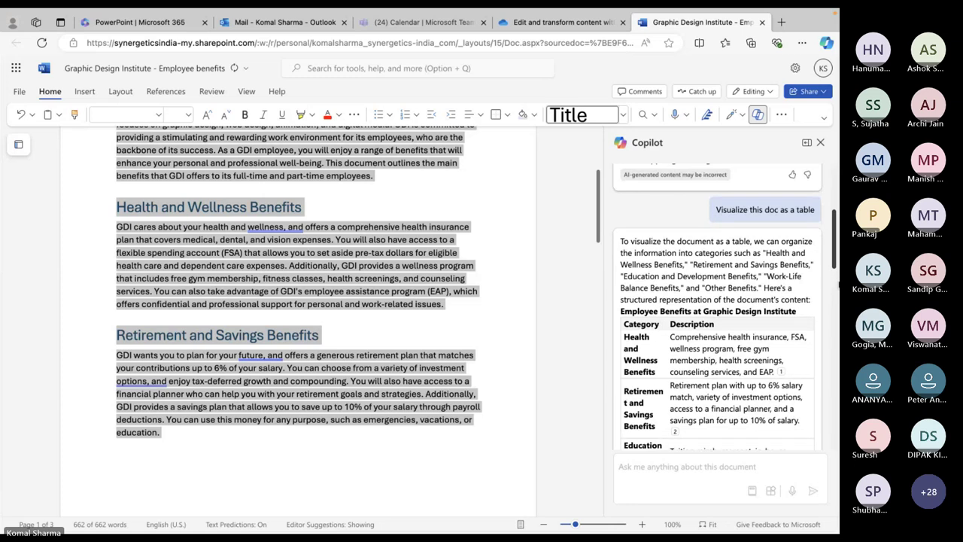
scroll(833, 394, up, 5)
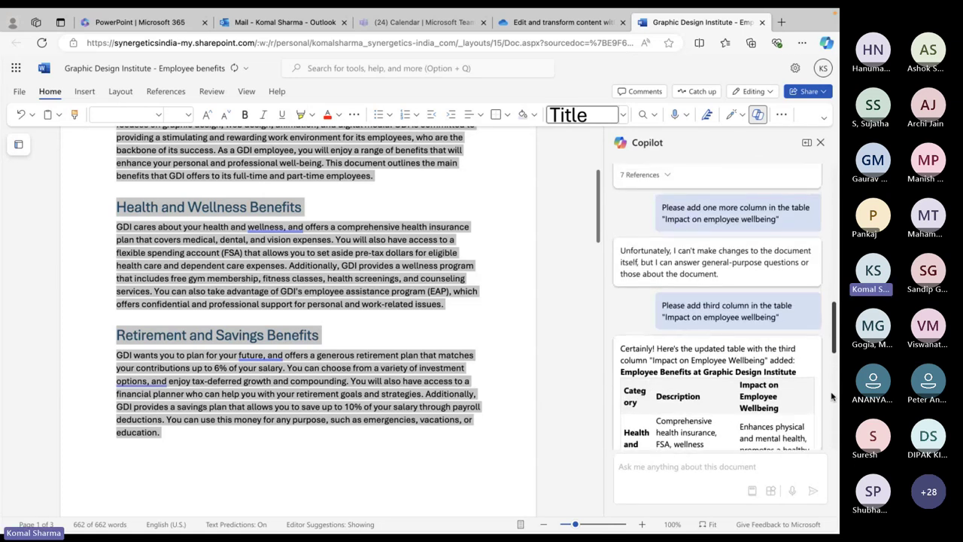
scroll(833, 397, down, 3)
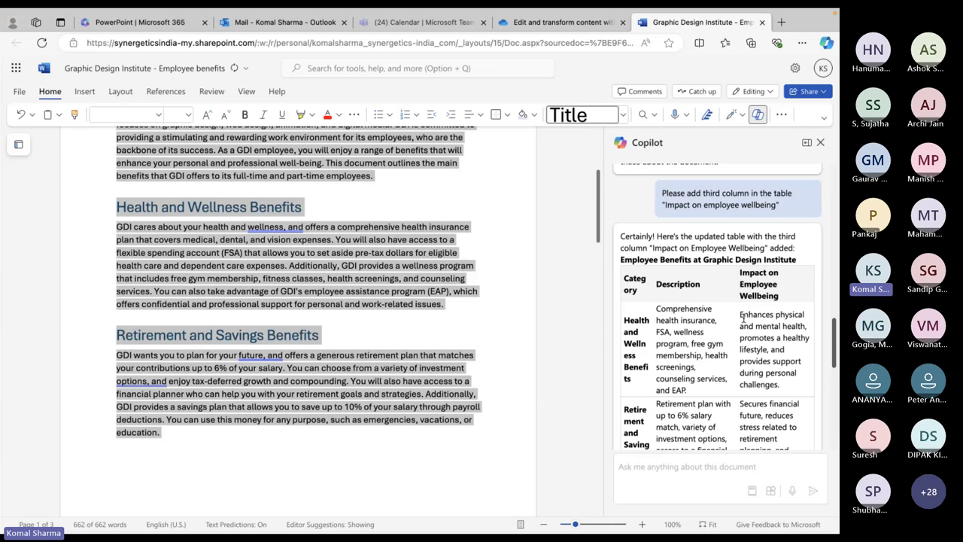
scroll(831, 343, down, 2)
scroll(832, 347, down, 5)
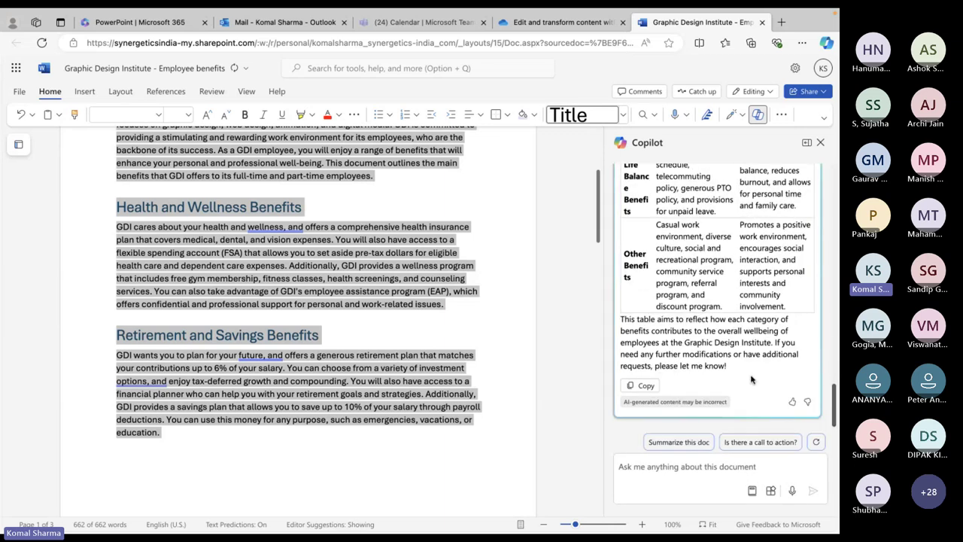
click(645, 385)
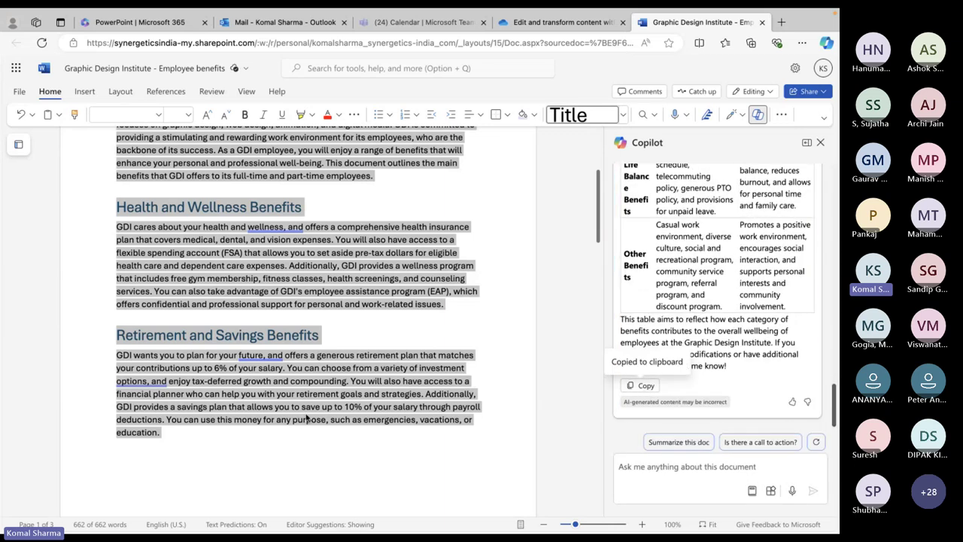
scroll(295, 421, down, 4)
scroll(295, 421, down, 10)
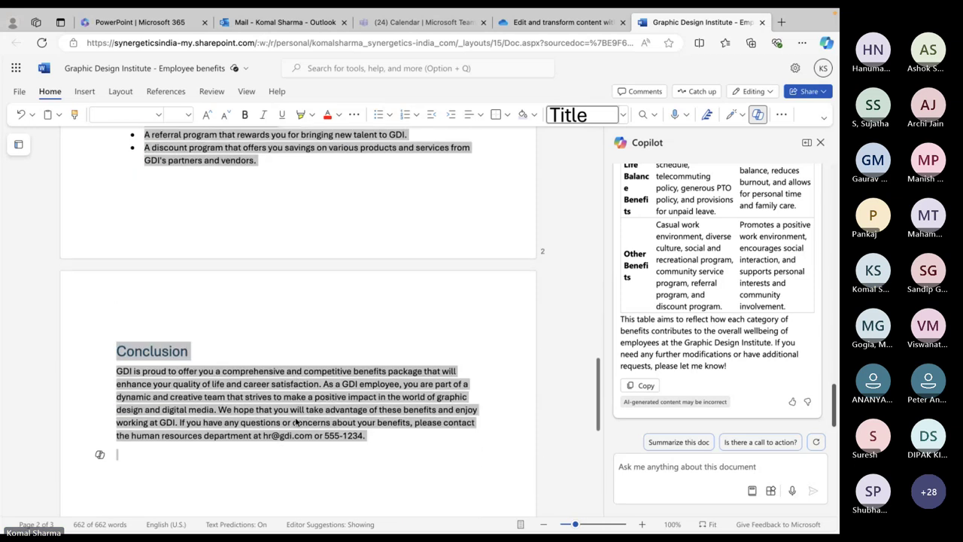
Paste the copied three-column wellbeing table and closing note on the empty line below the Conclusion
click(211, 383)
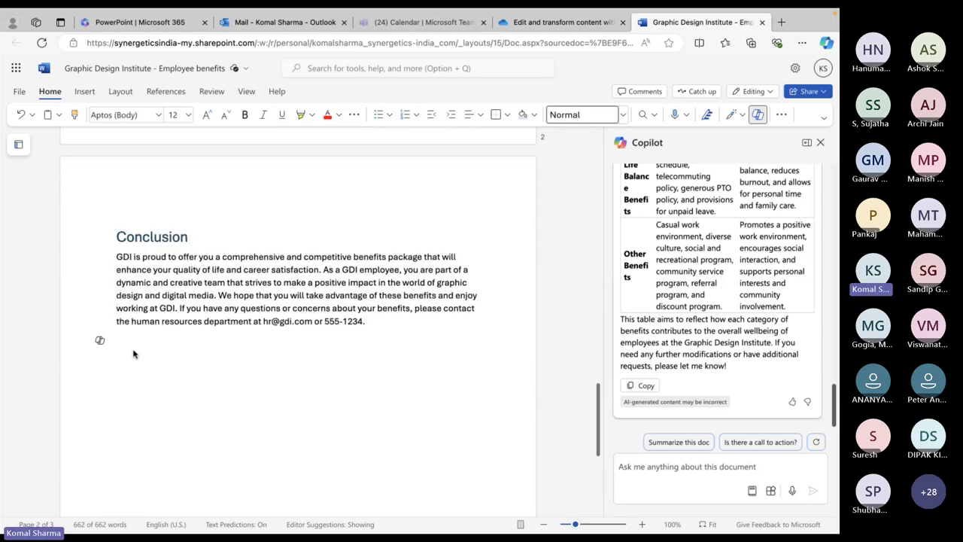
key(super+v)
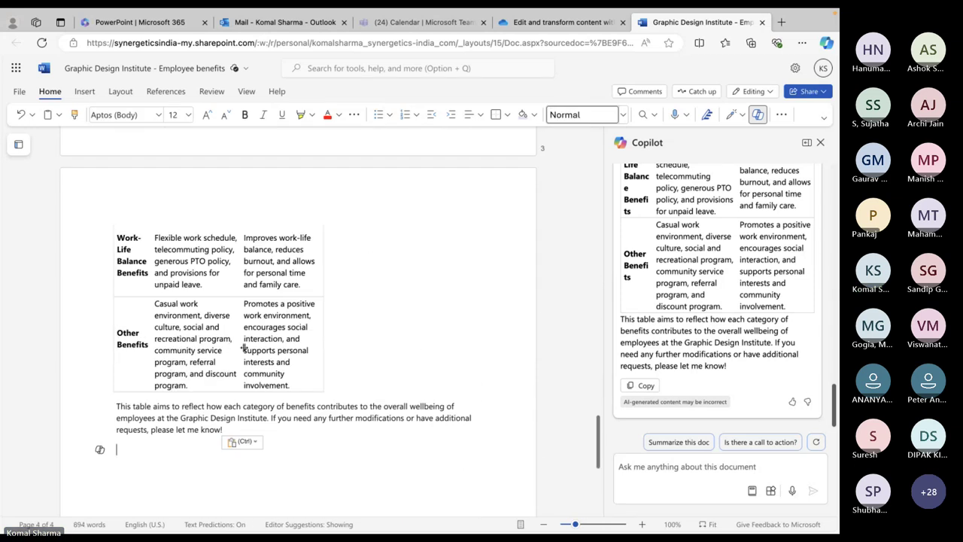
scroll(245, 346, up, 6)
scroll(244, 346, up, 4)
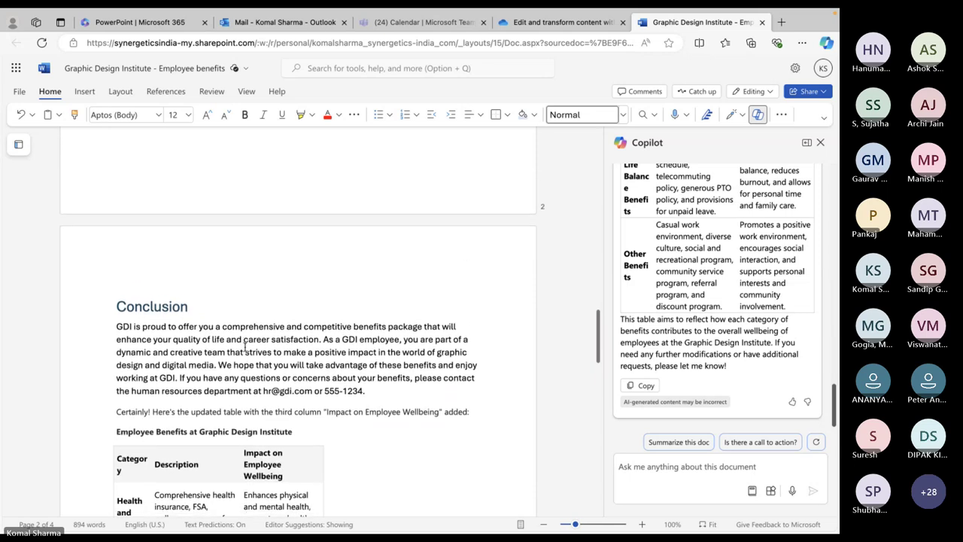
scroll(244, 346, down, 5)
scroll(243, 348, down, 5)
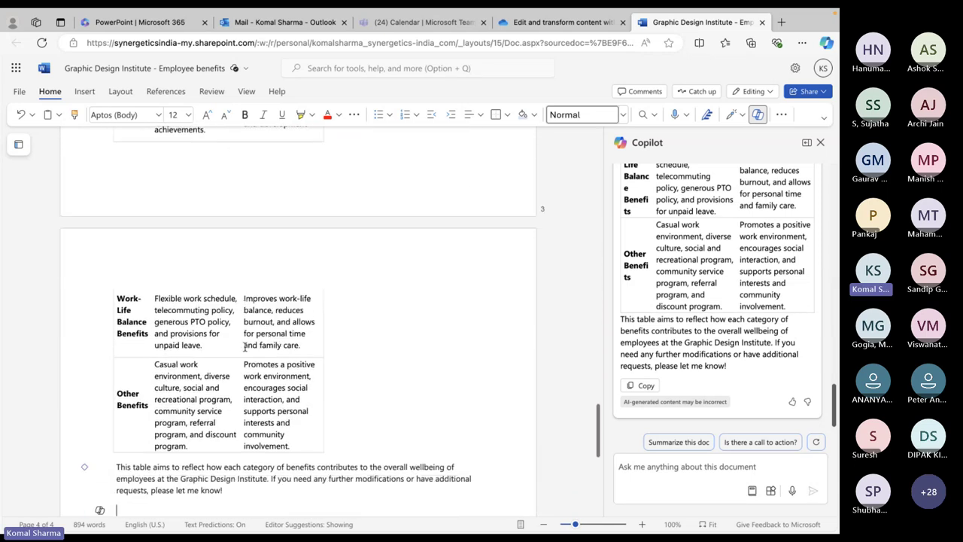
scroll(242, 348, up, 2)
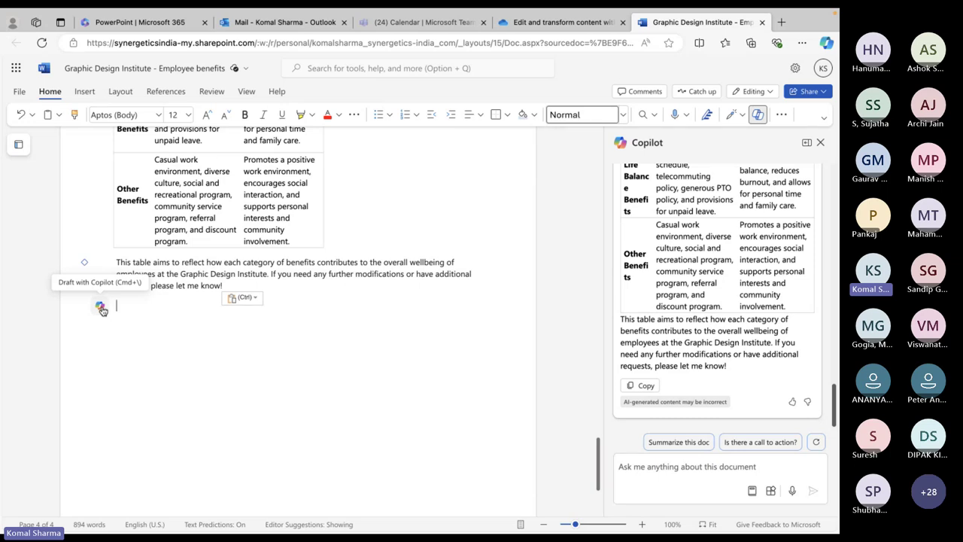
scroll(158, 344, up, 5)
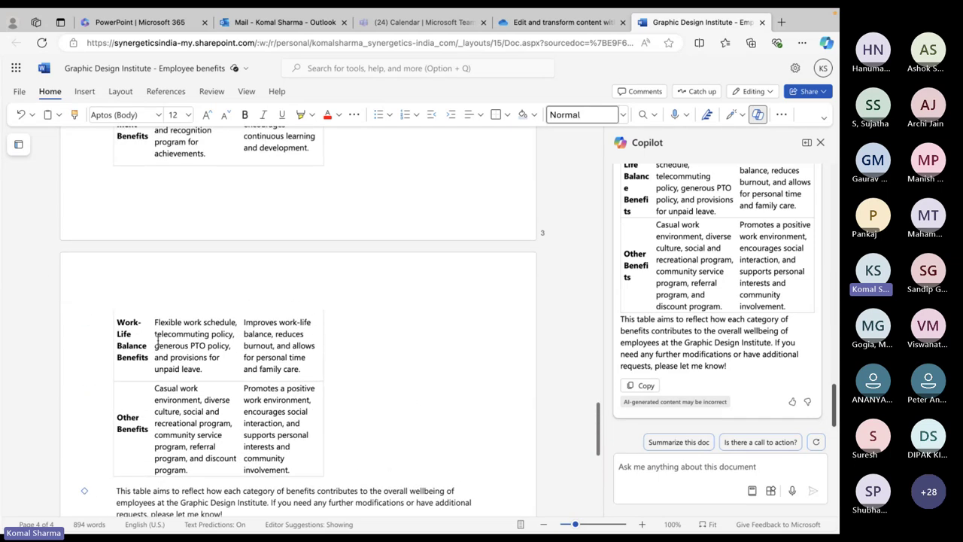
scroll(156, 342, down, 4)
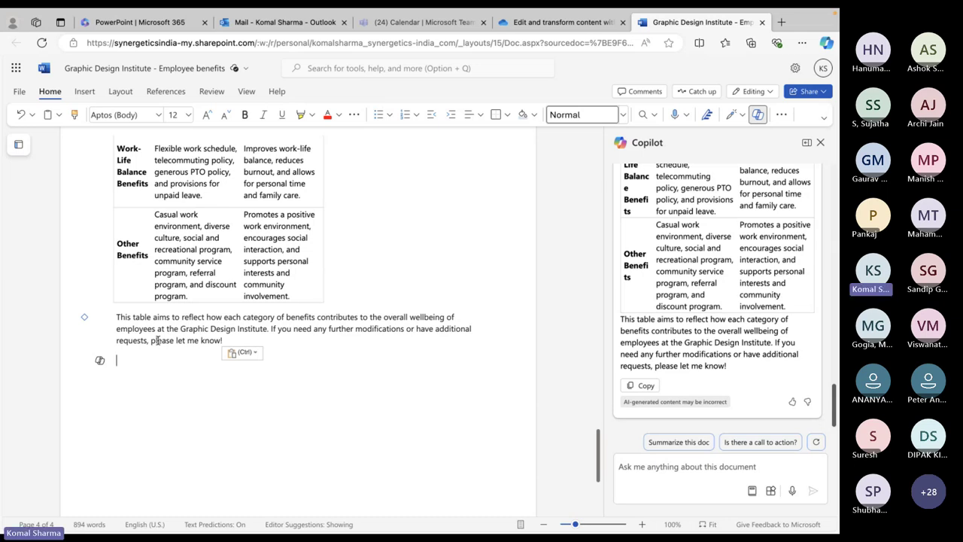
Enter 'add images to the document' in the Draft with Copilot box
click(99, 361)
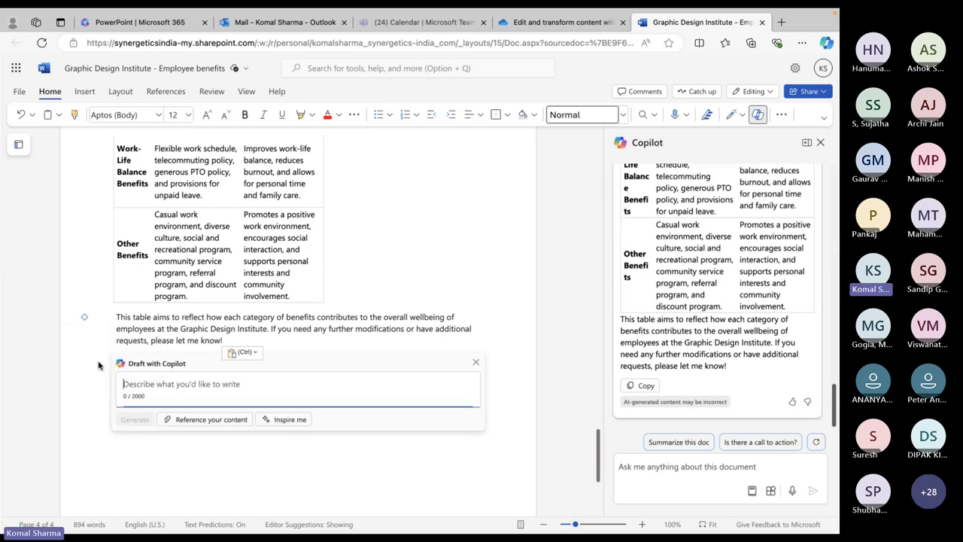
text(add i)
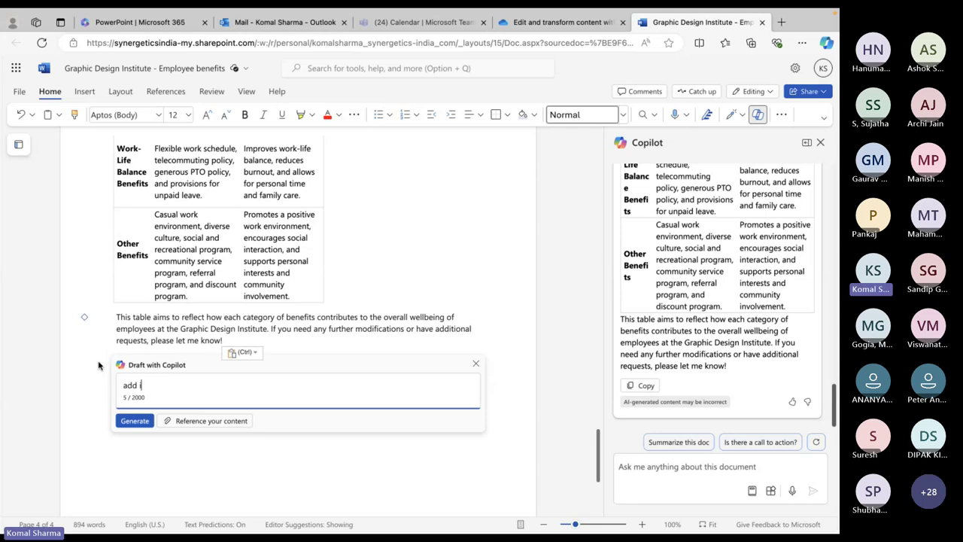
text(mage)
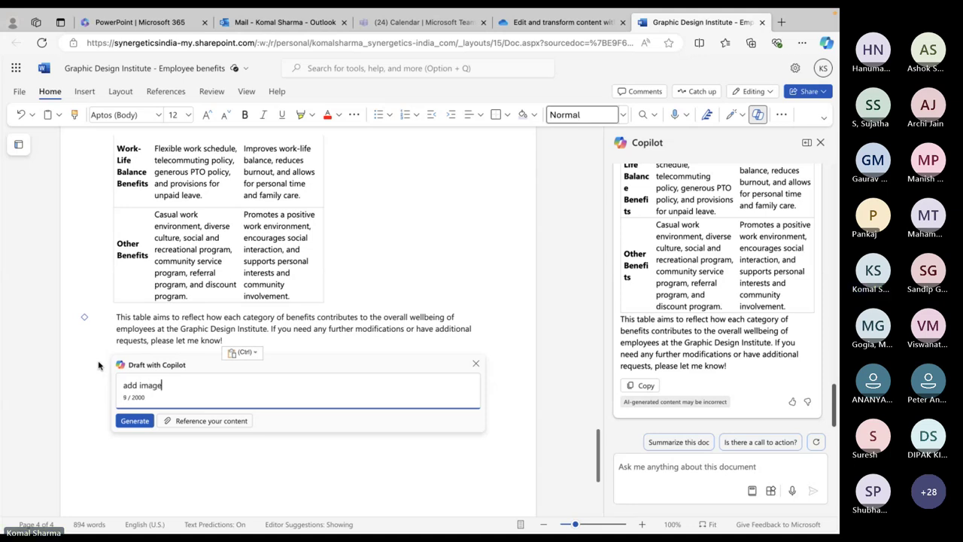
text(s )
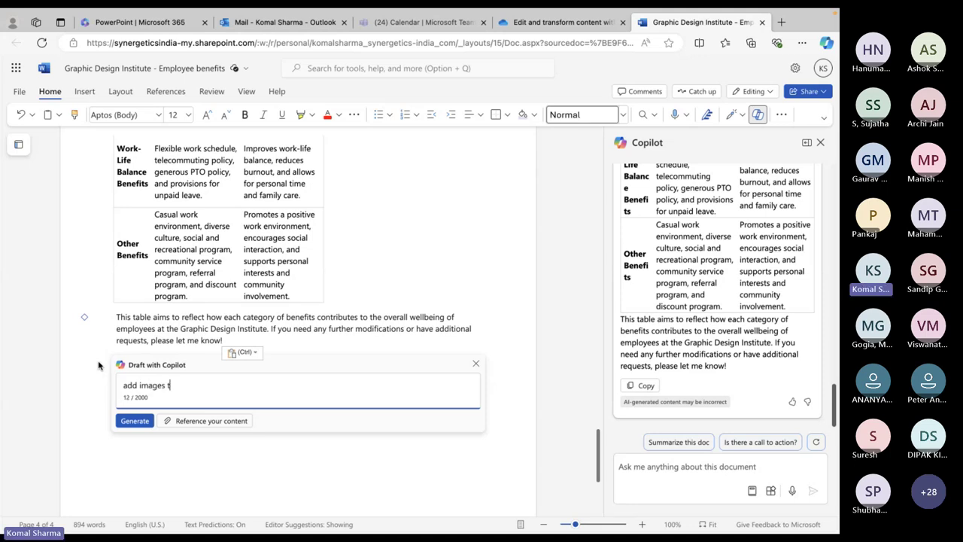
text(to the)
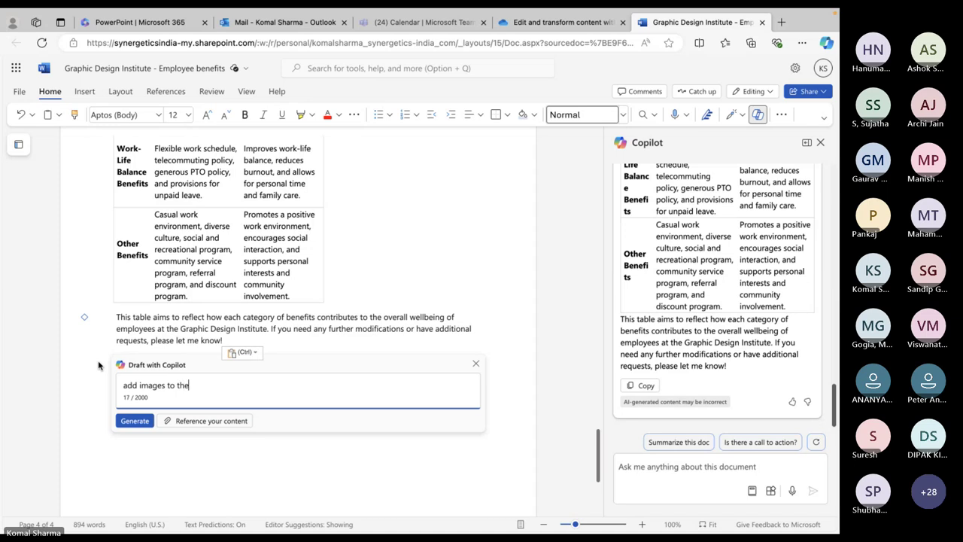
text( ab)
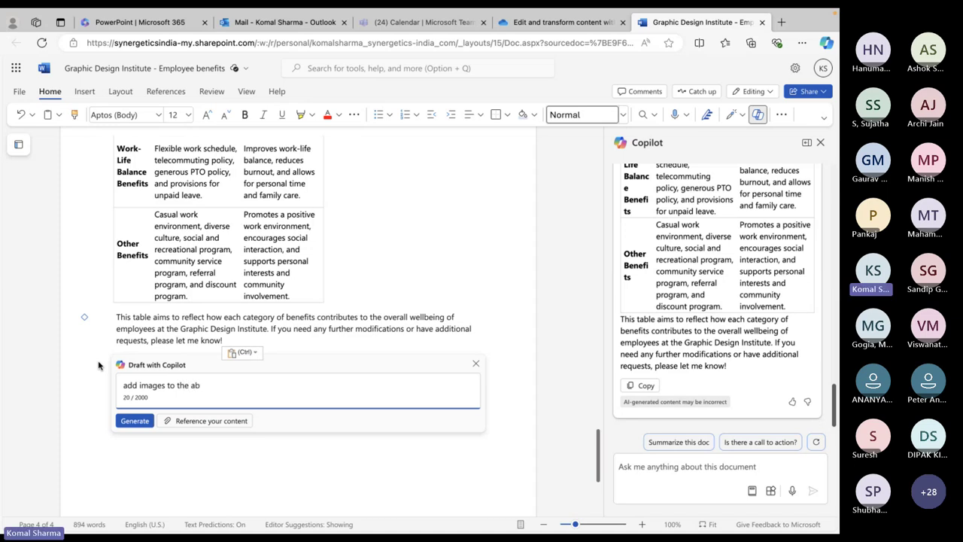
key(BackSpace)
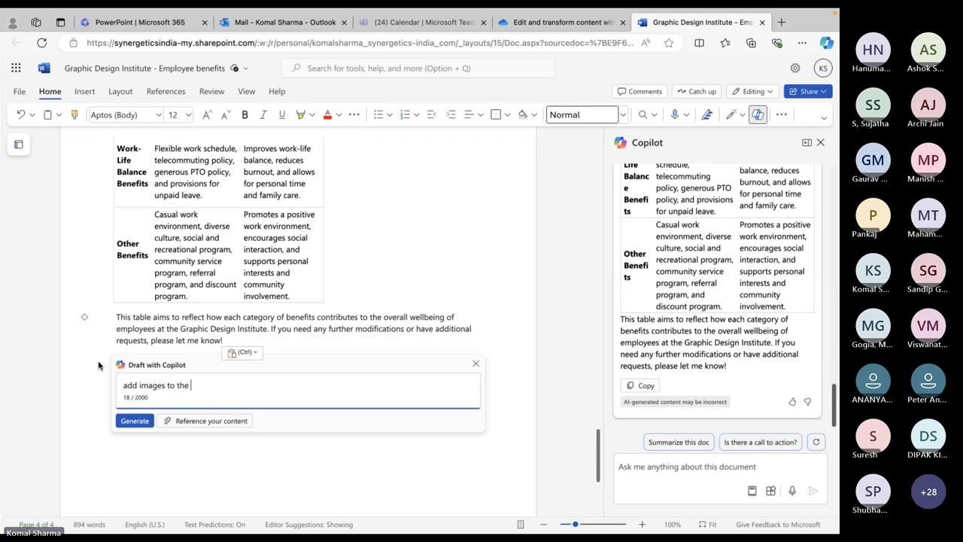
text(document)
Generate the Copilot draft and review its five text image captions and closing note
click(133, 422)
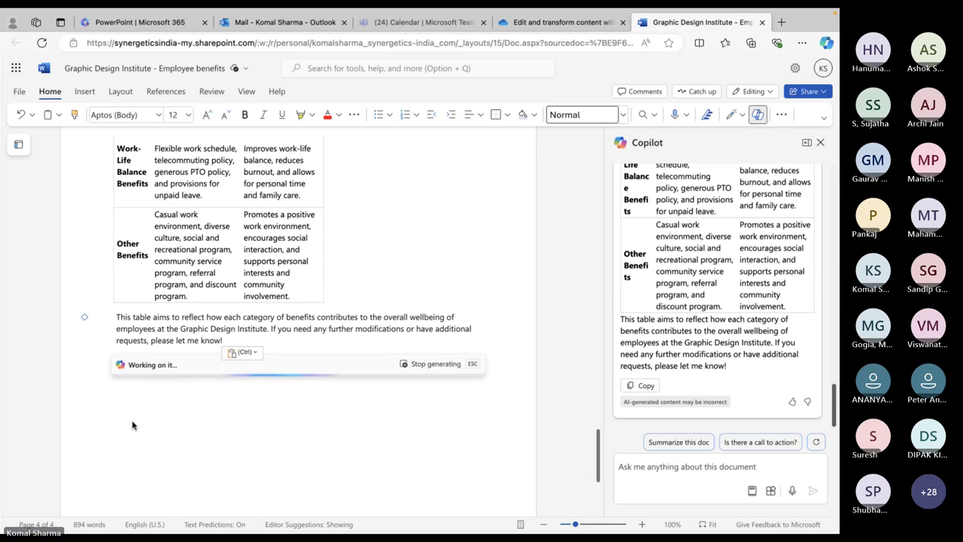
scroll(301, 346, up, 10)
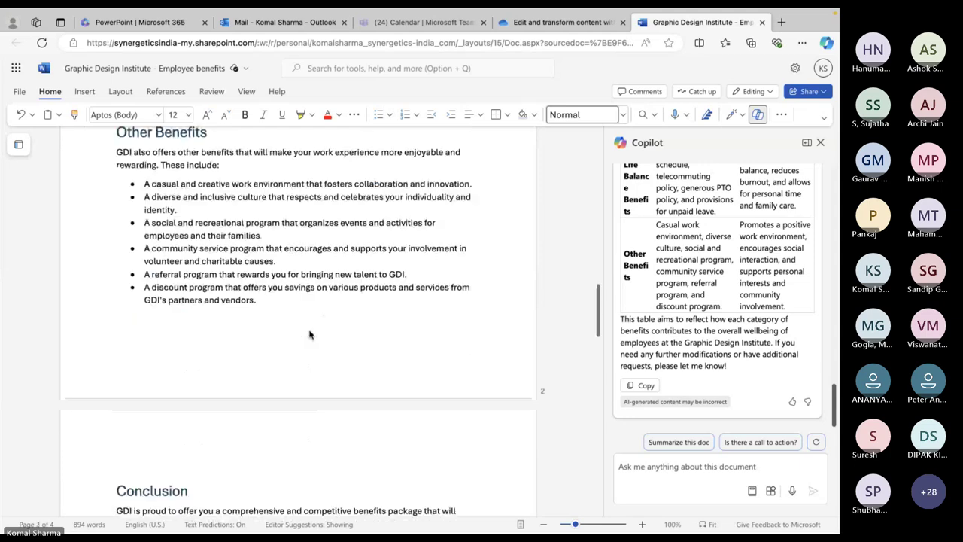
scroll(309, 331, up, 15)
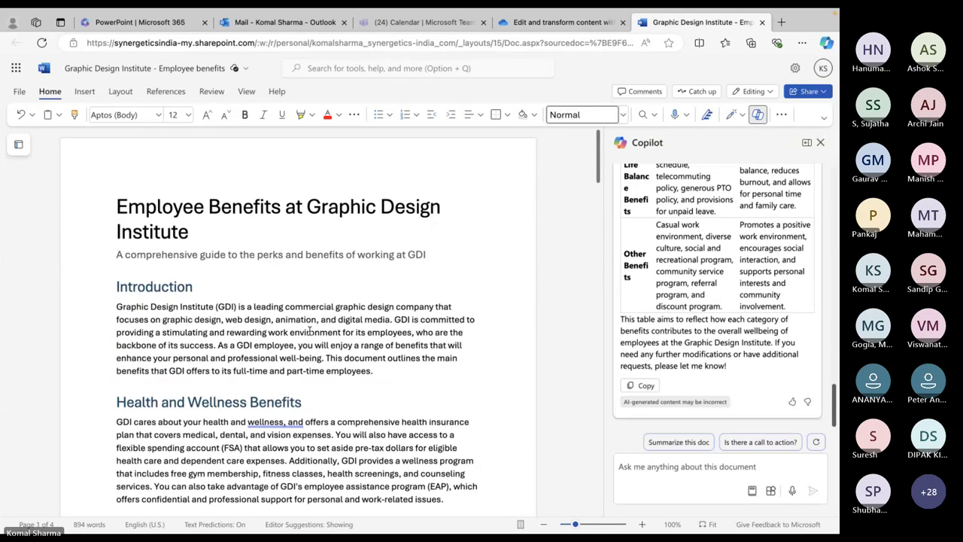
scroll(309, 331, down, 20)
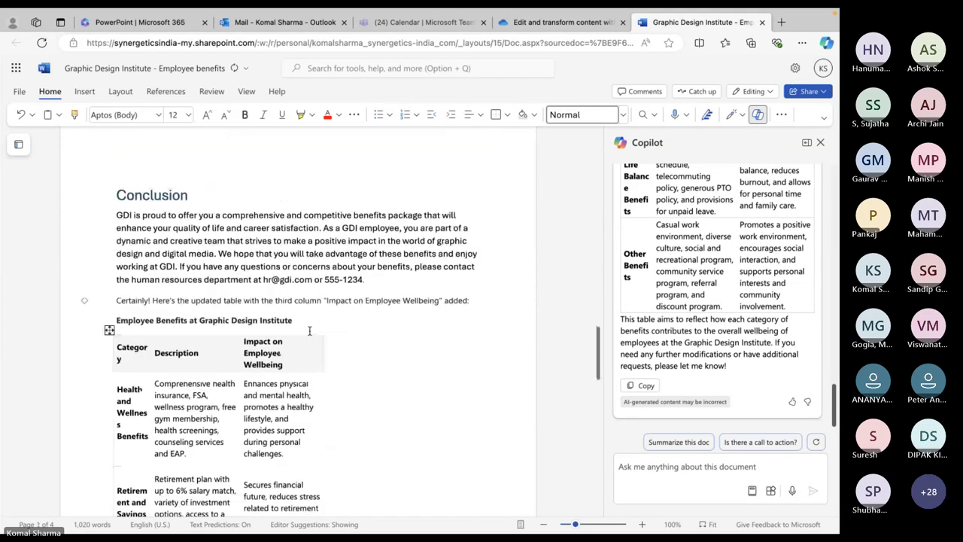
scroll(309, 331, down, 10)
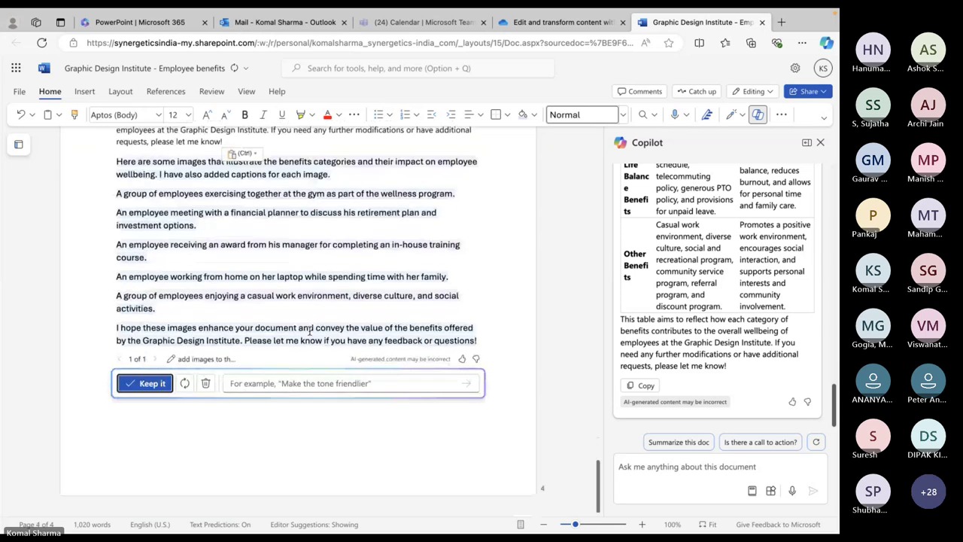
scroll(309, 331, up, 1)
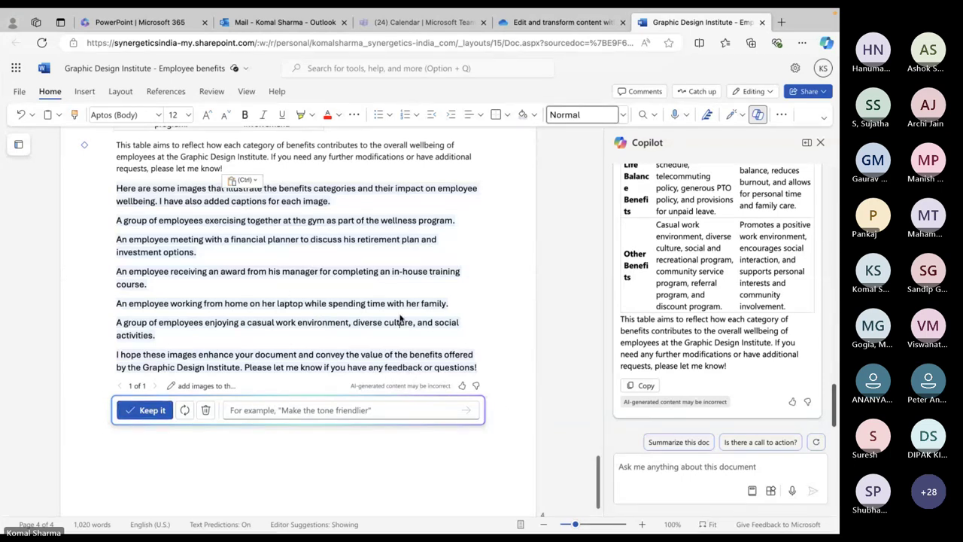
scroll(399, 314, up, 3)
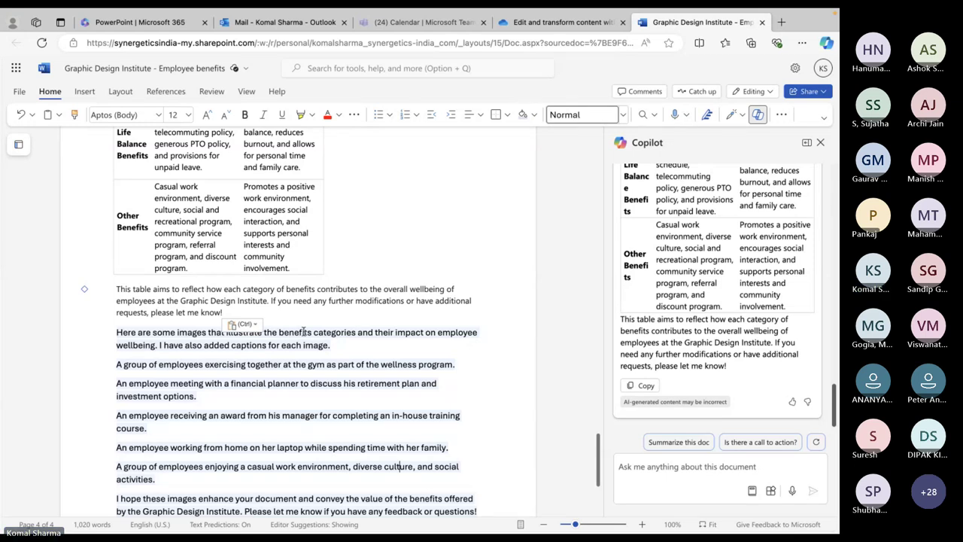
scroll(303, 331, down, 3)
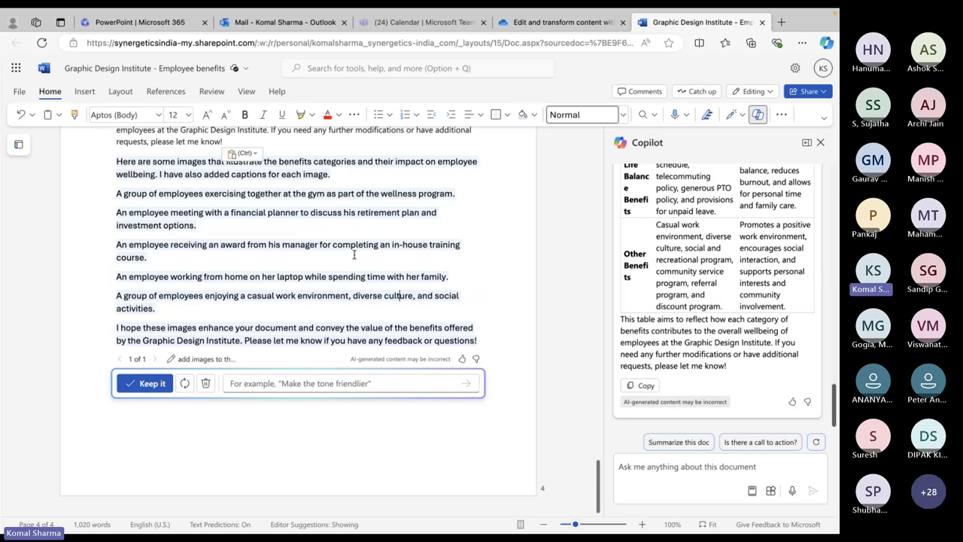
scroll(355, 244, up, 1)
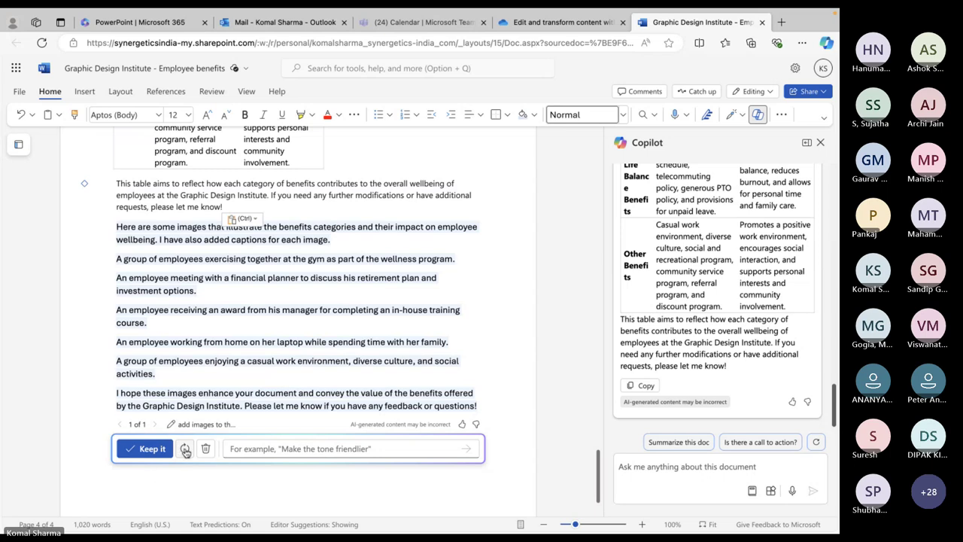
Refine the draft with 'I dont find any images. please add related images'
click(247, 449)
text(I don)
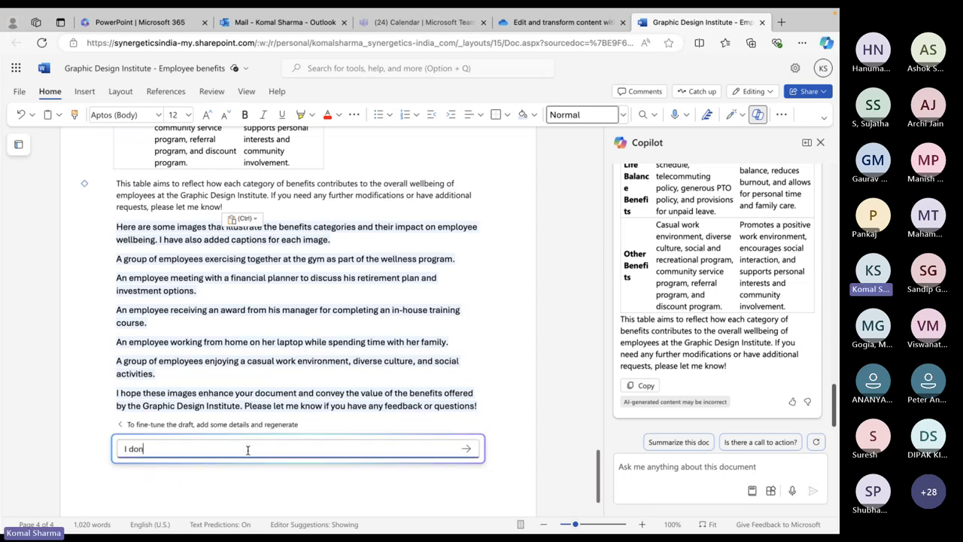
text(t find )
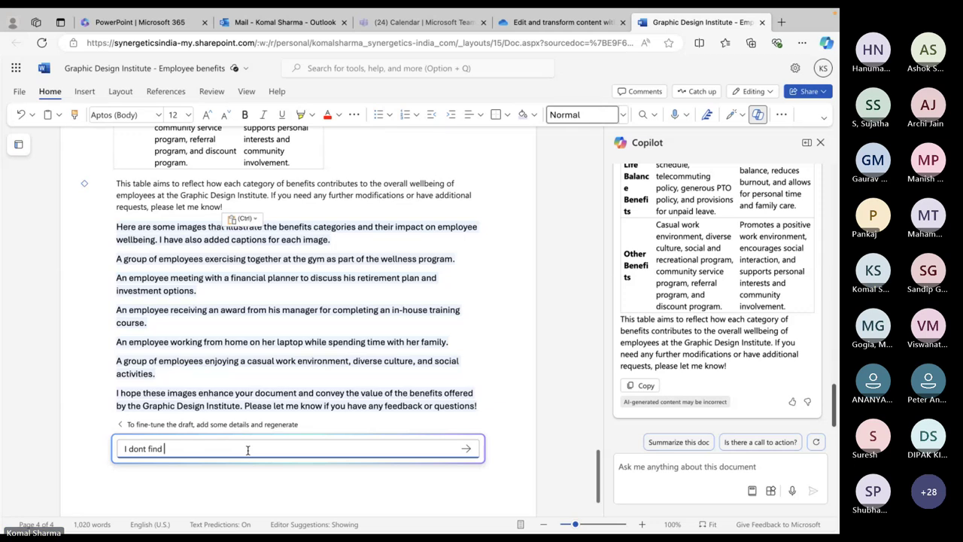
text(any imaged)
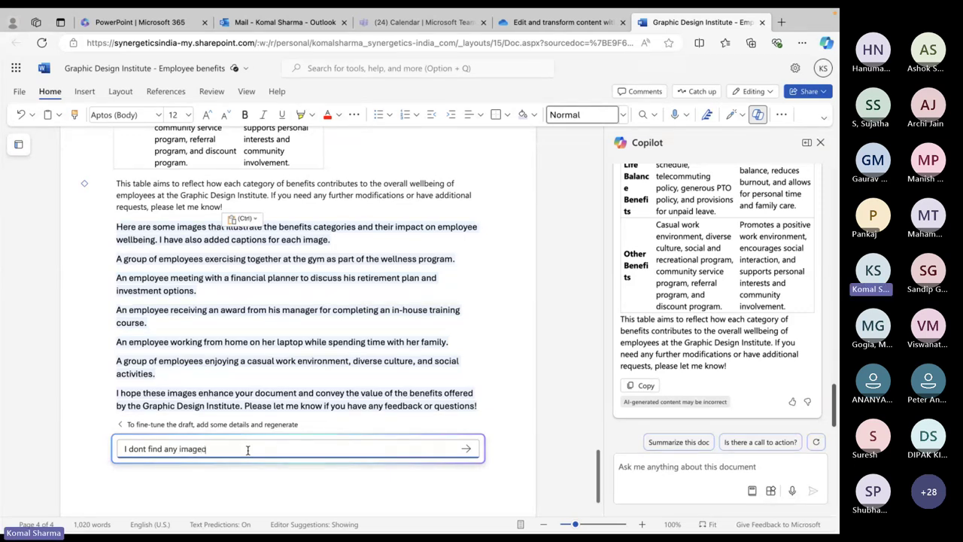
key(BackSpace)
text(s. )
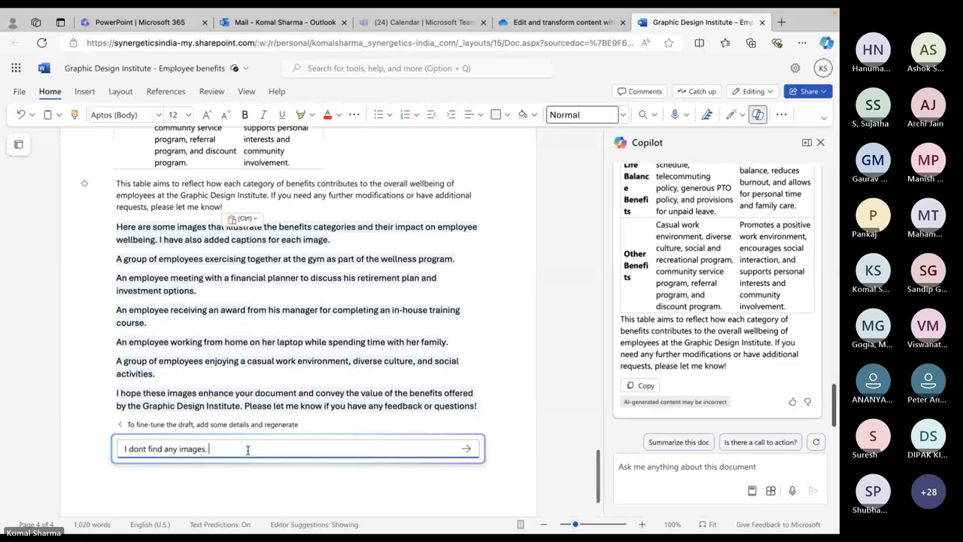
text(please a)
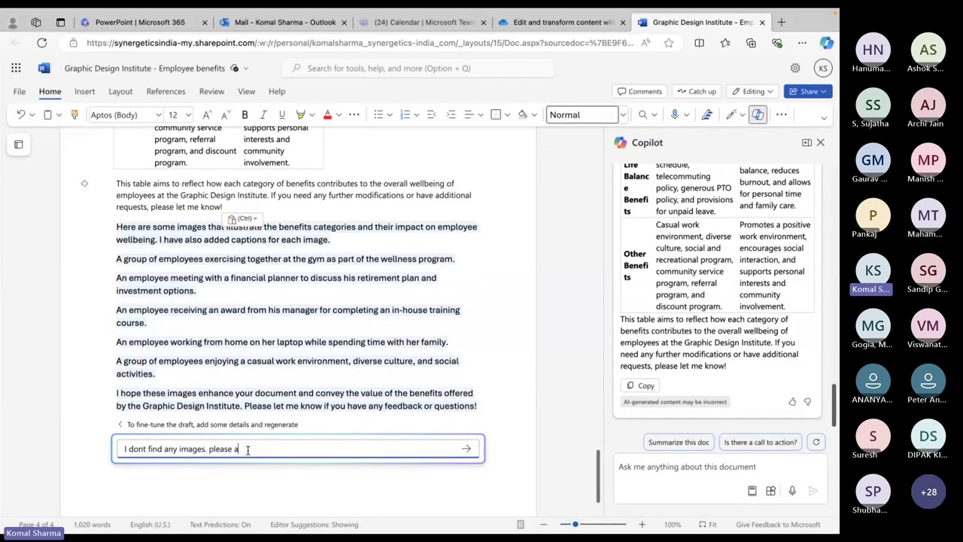
text(dd rela)
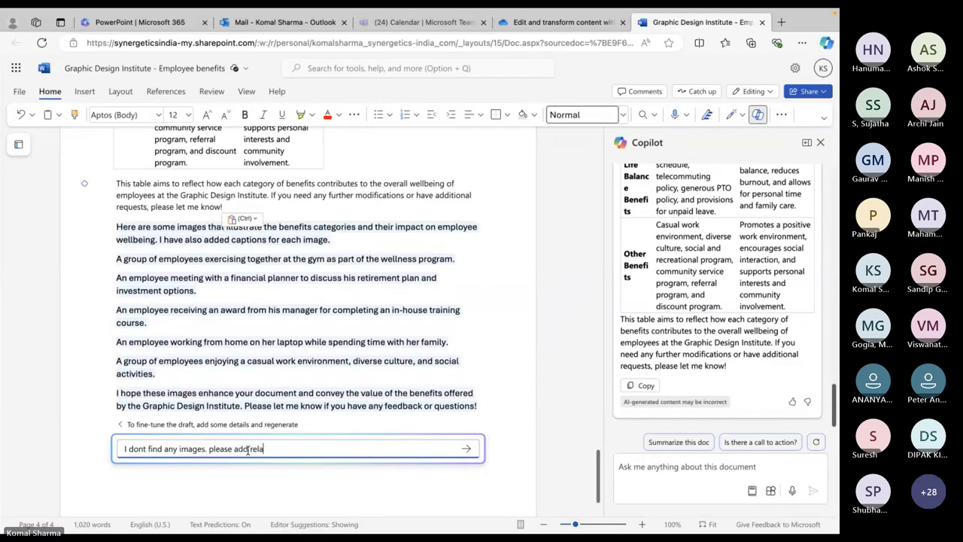
text(ted ima)
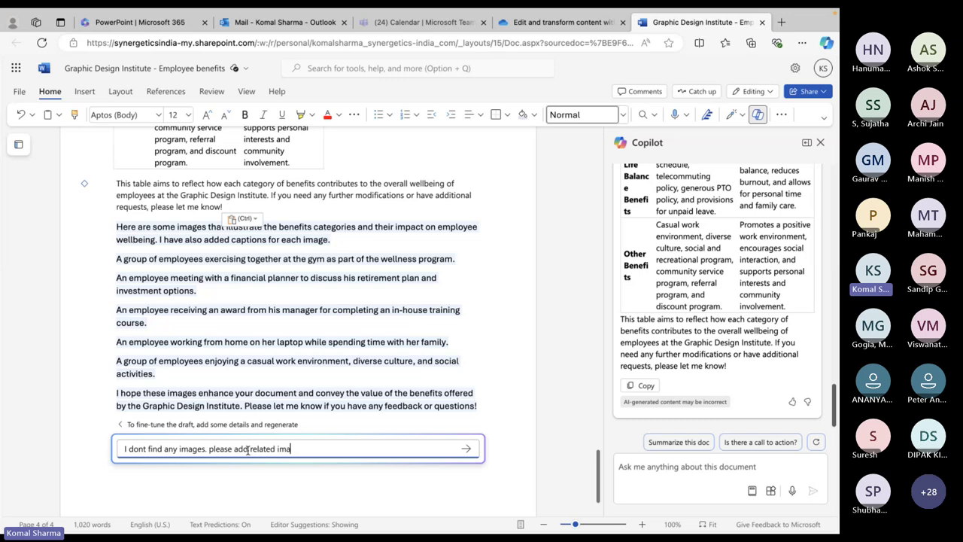
text(ges)
click(465, 449)
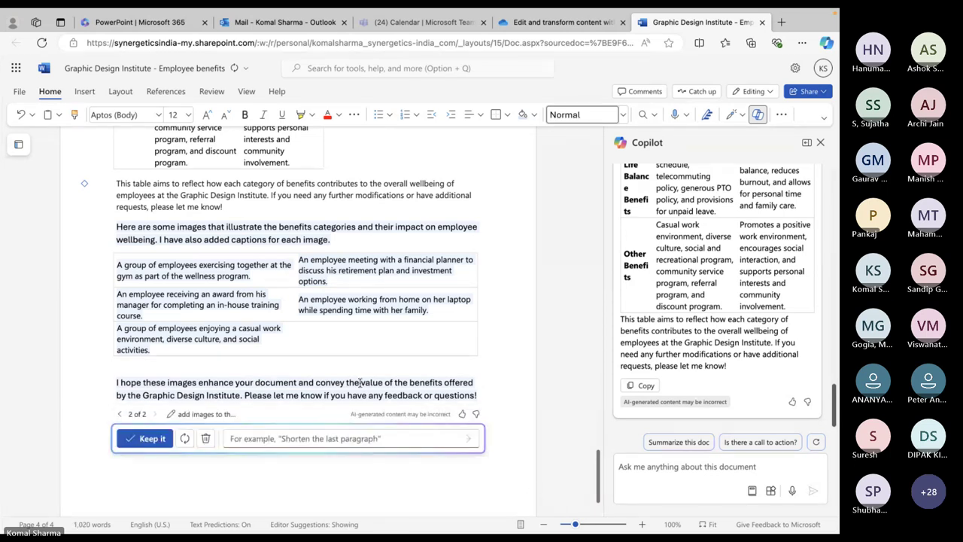
Close the employee benefits document's tab and switch to the PowerPoint | Microsoft 365 tab
scroll(359, 383, up, 2)
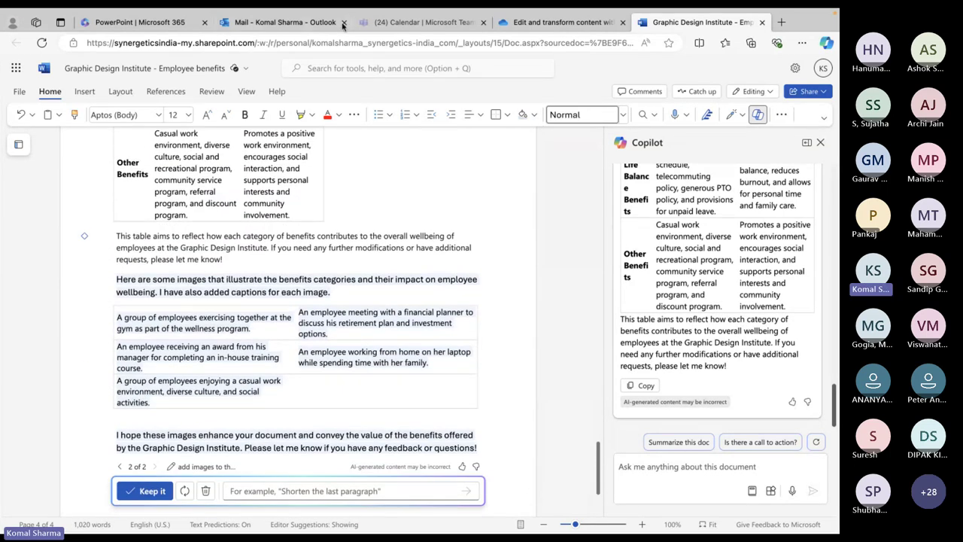
click(532, 22)
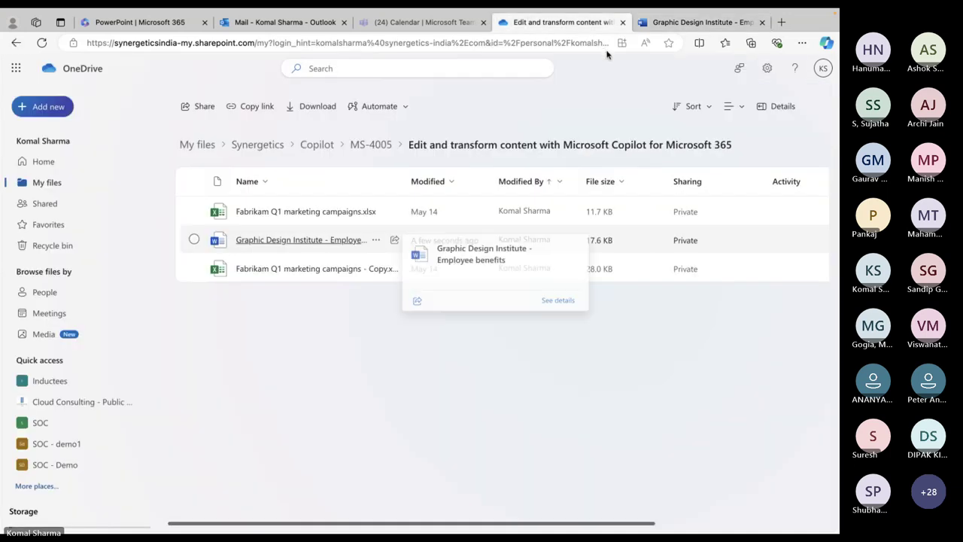
click(698, 23)
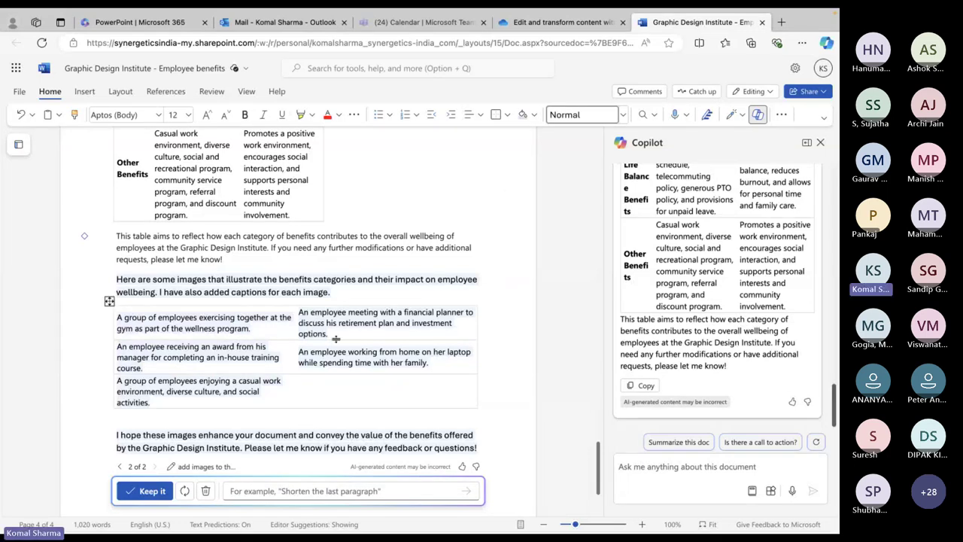
scroll(336, 331, down, 3)
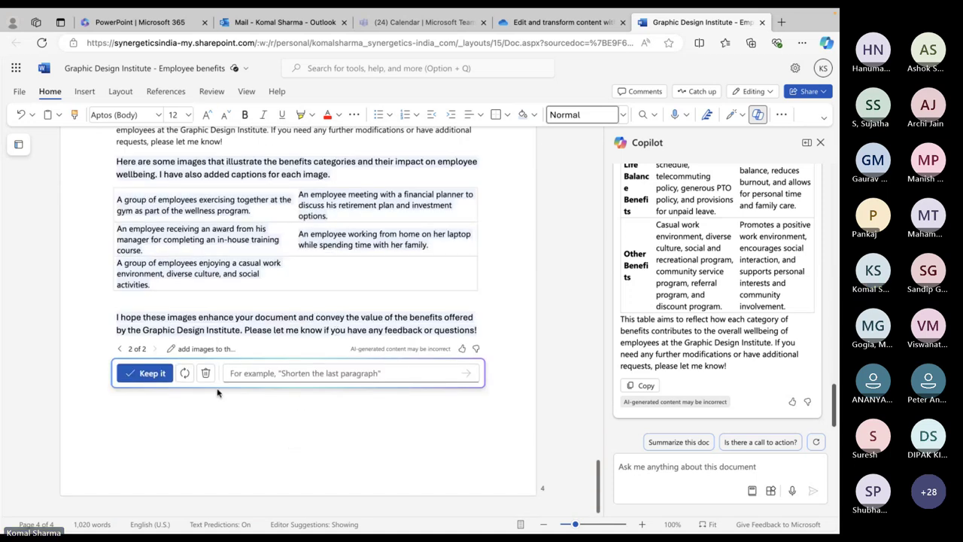
scroll(347, 171, up, 4)
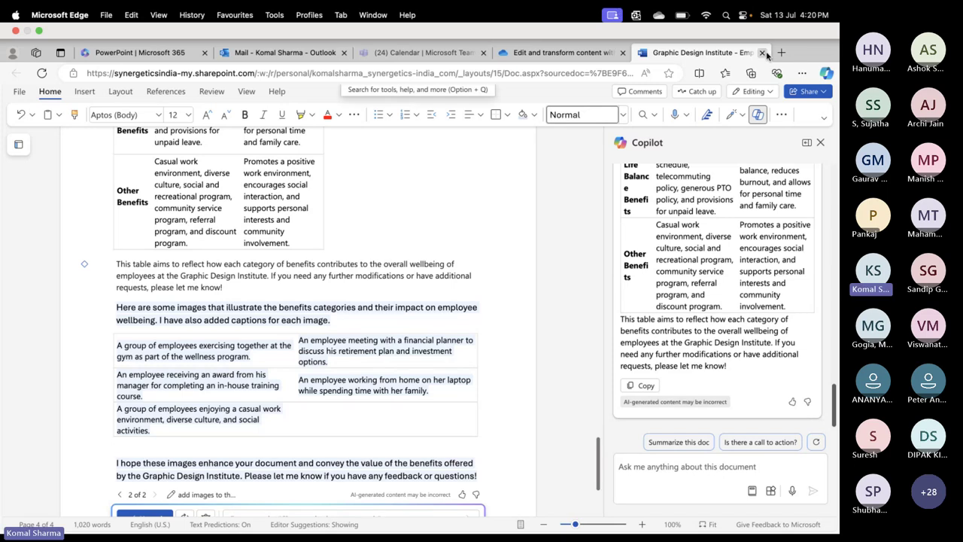
click(762, 53)
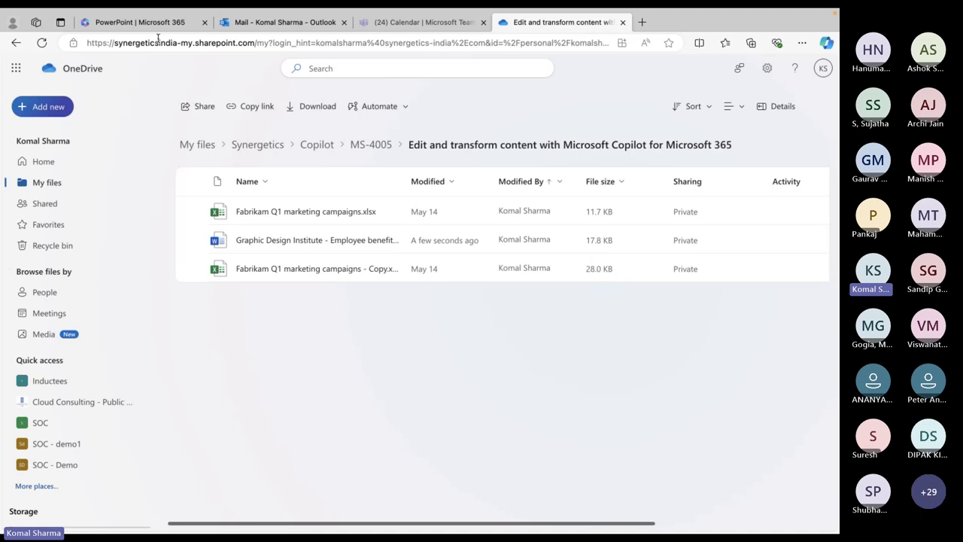
click(134, 23)
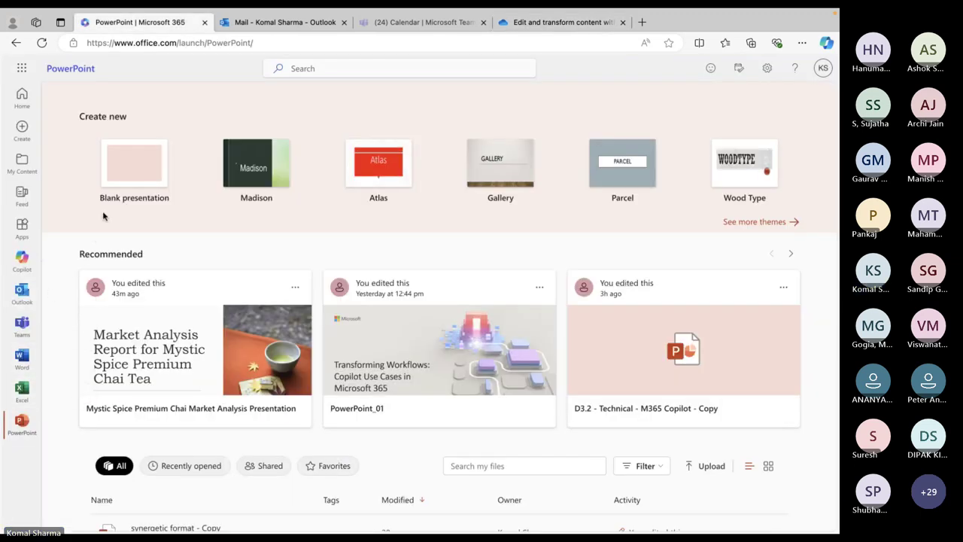
Create a blank presentation, Presentation8, and open its Copilot pane from the Home ribbon
click(128, 173)
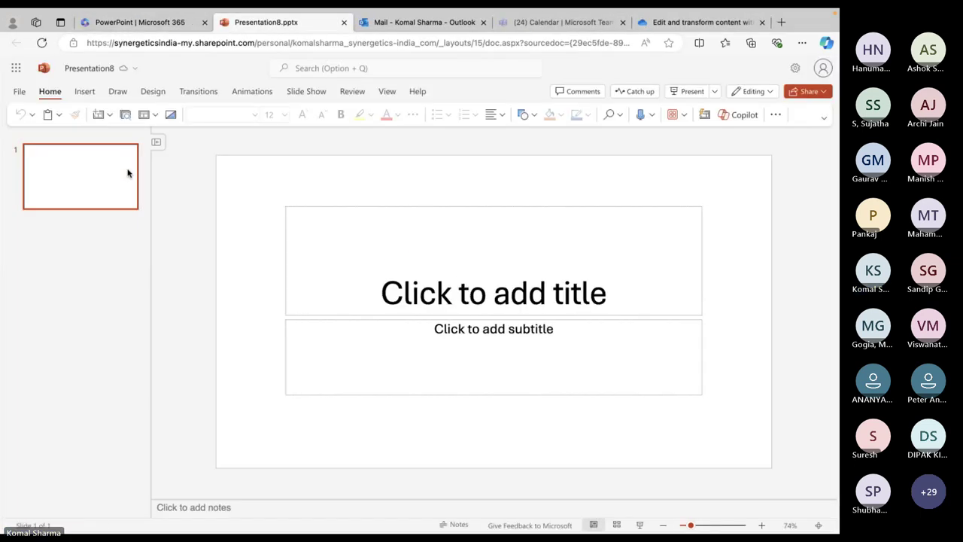
click(730, 117)
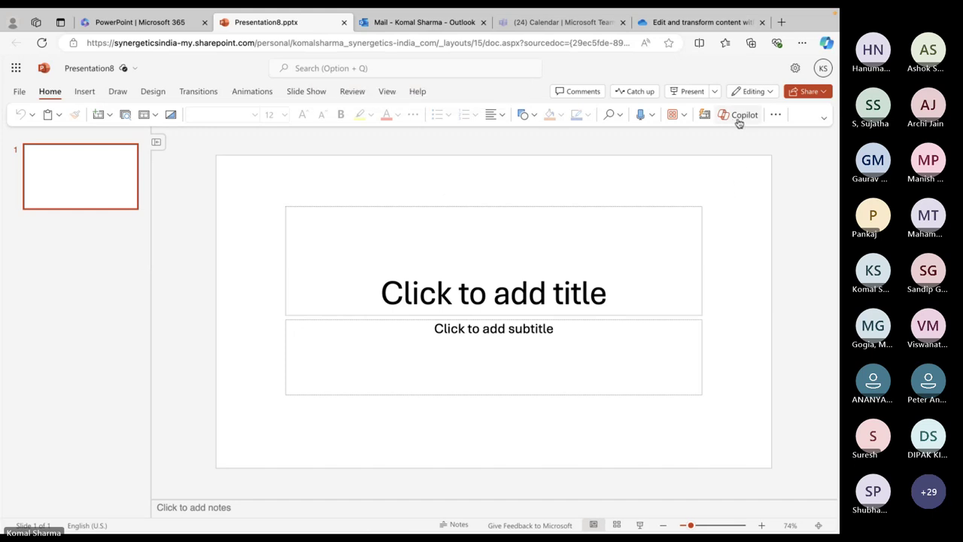
click(738, 120)
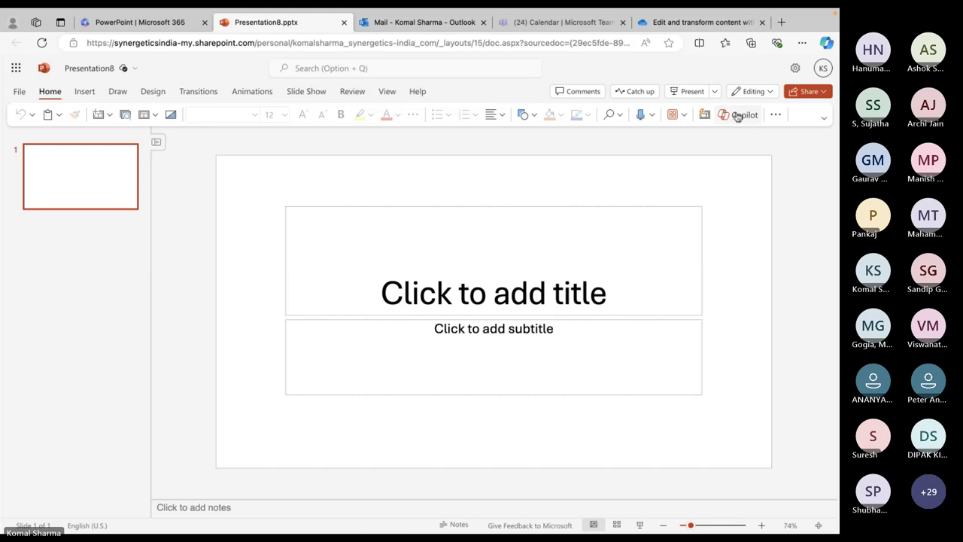
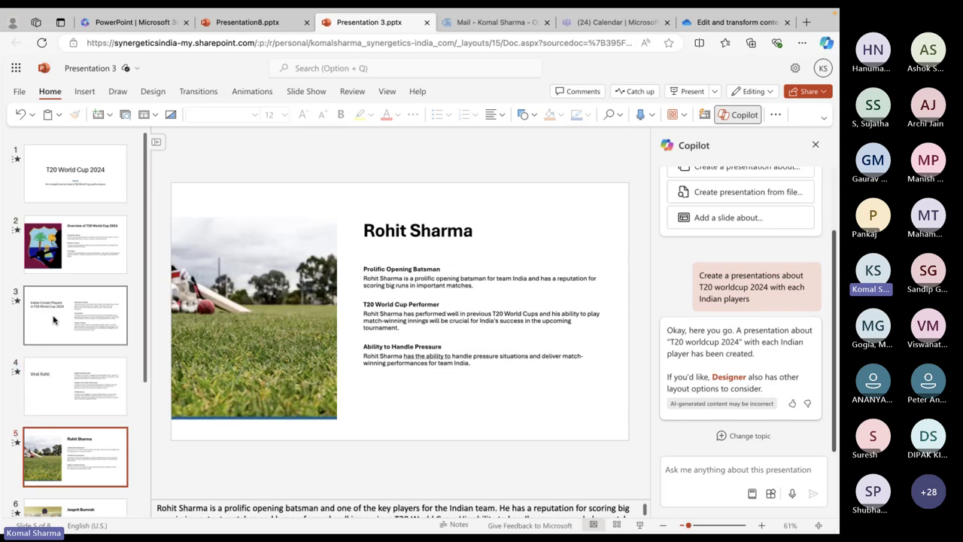
Ask Copilot to 'add a slide for Hardik pandya' to the T20 World Cup deck
key(Down)
key(Down)
key(Down)
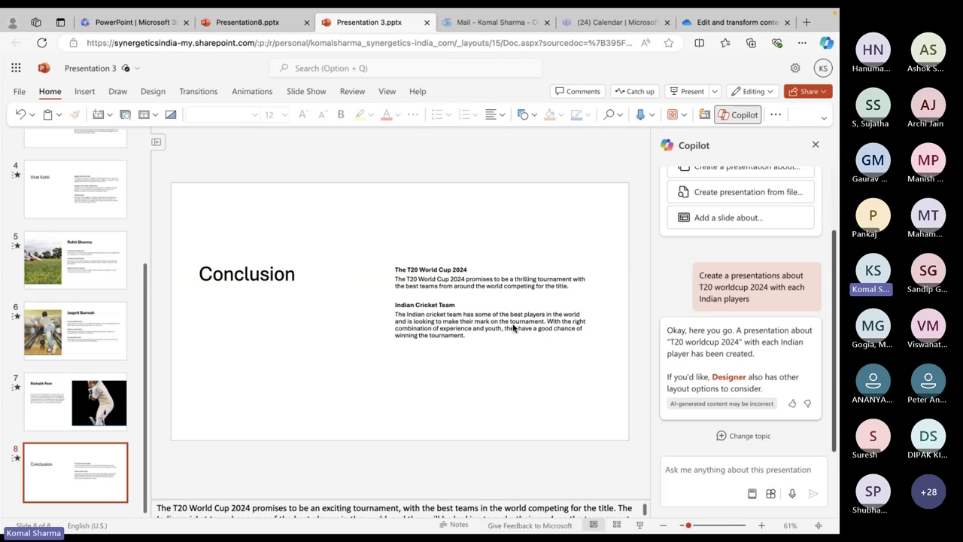
click(701, 470)
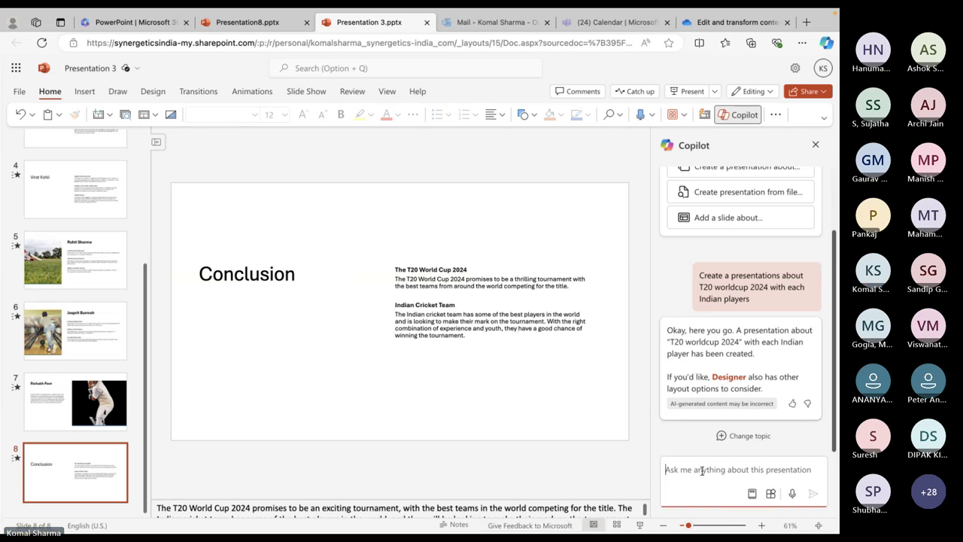
text(add a )
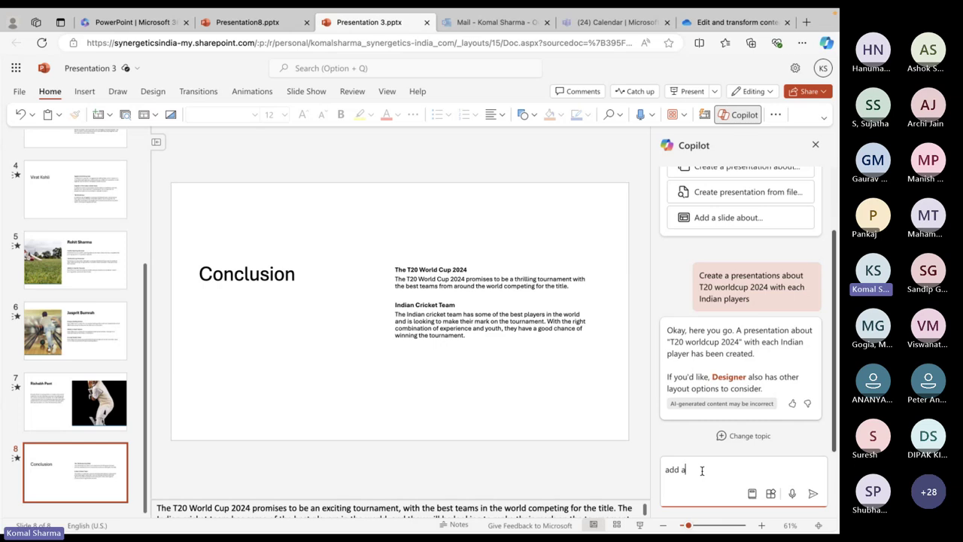
text(slide for)
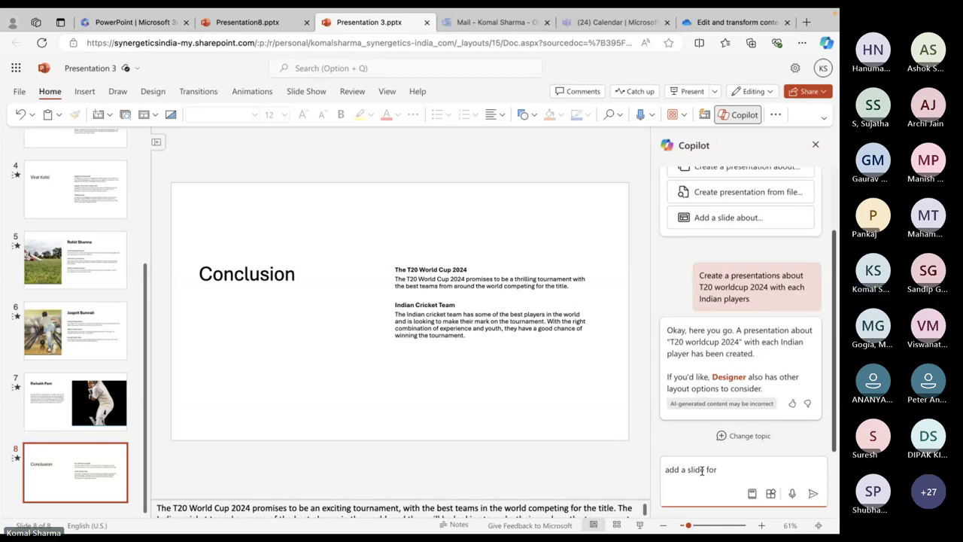
text(Hardi)
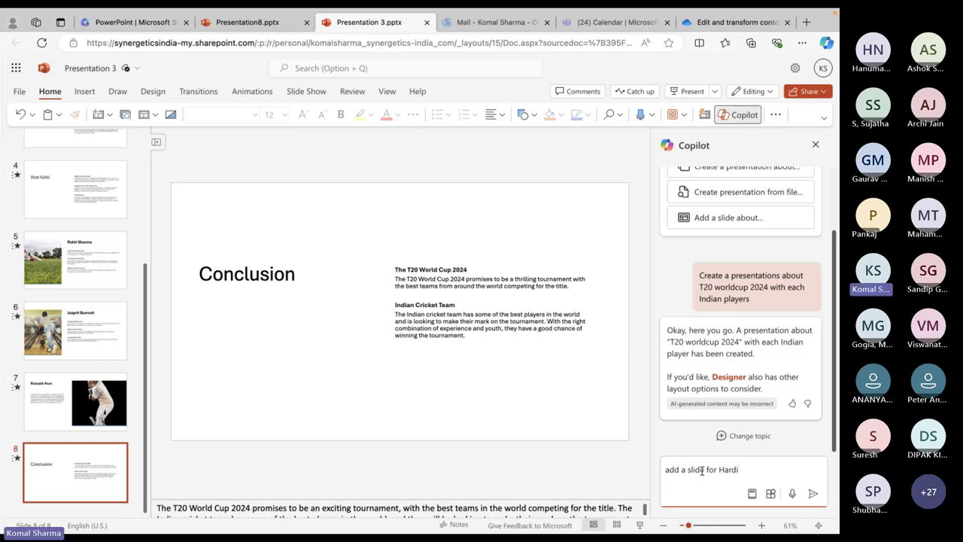
text(k pan)
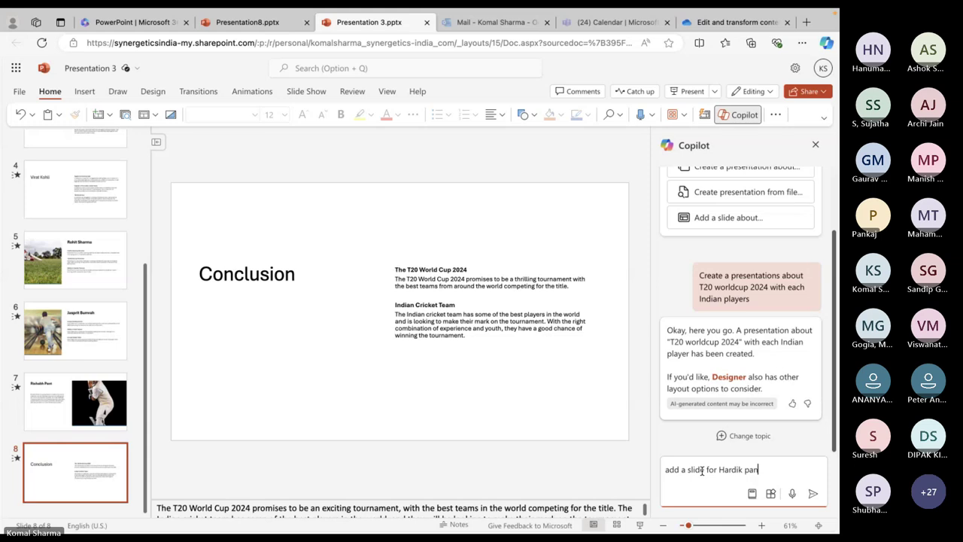
text(daya)
key(BackSpace)
key(BackSpace)
key(BackSpace)
text(ya)
click(812, 493)
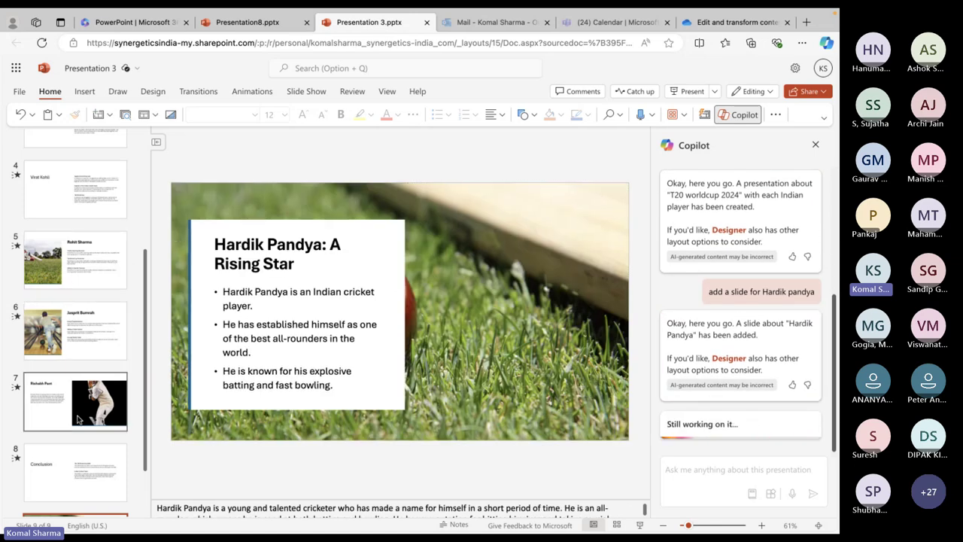
Review the Rohit Sharma, Jasprit Bumrah and T20 World Cup 2024 overview slides
scroll(78, 293, up, 5)
scroll(80, 295, down, 5)
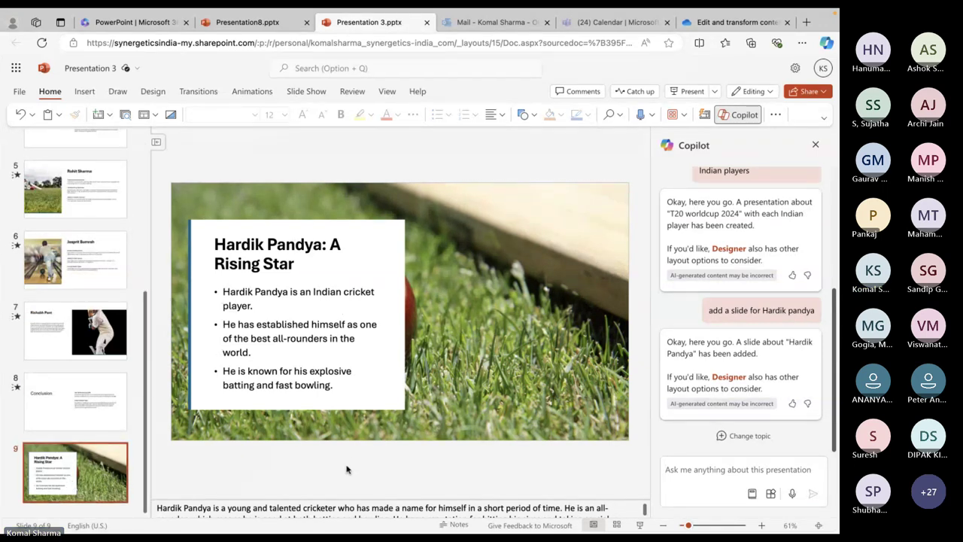
click(76, 171)
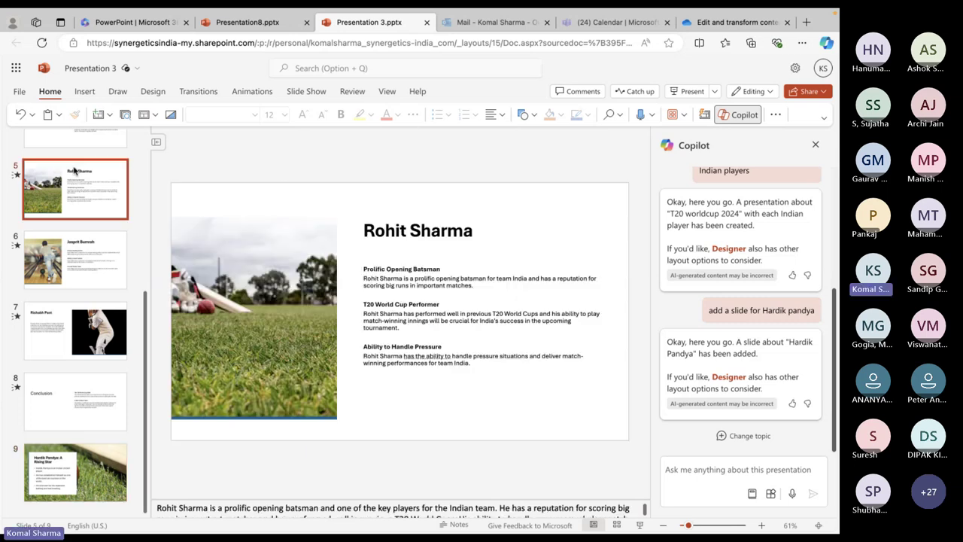
click(68, 233)
scroll(68, 284, up, 2)
scroll(67, 285, up, 3)
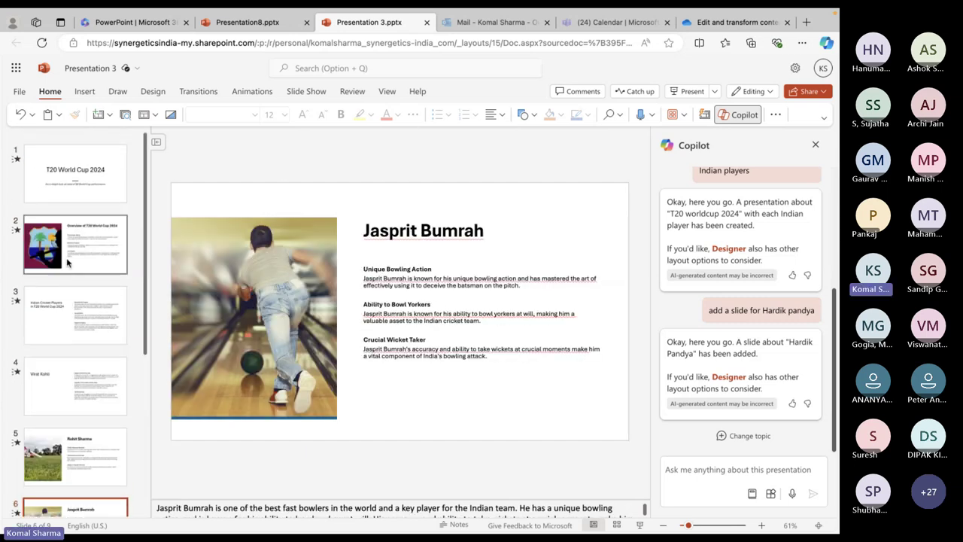
click(67, 256)
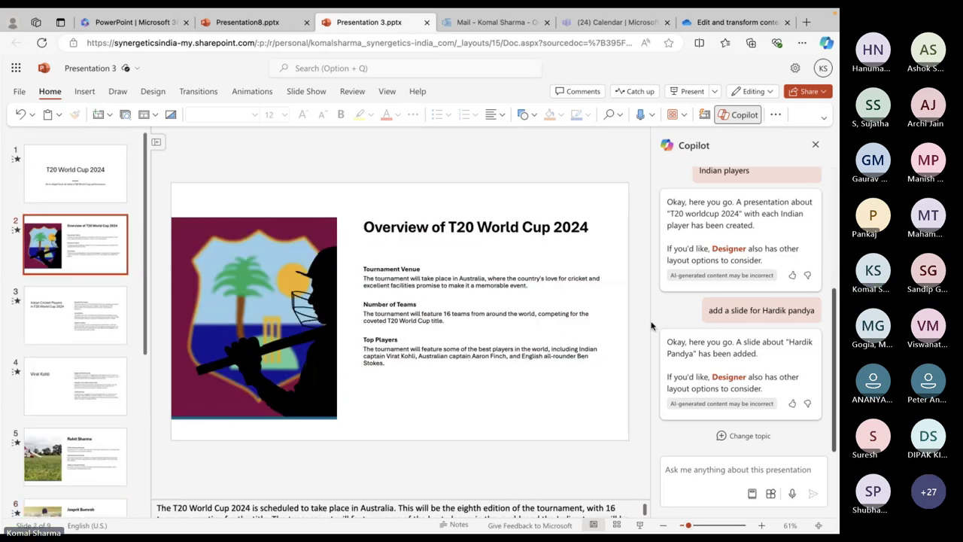
Check the Teams chat, view the new Hardik Pandya slide, then close Presentation 3
key(super+Tab)
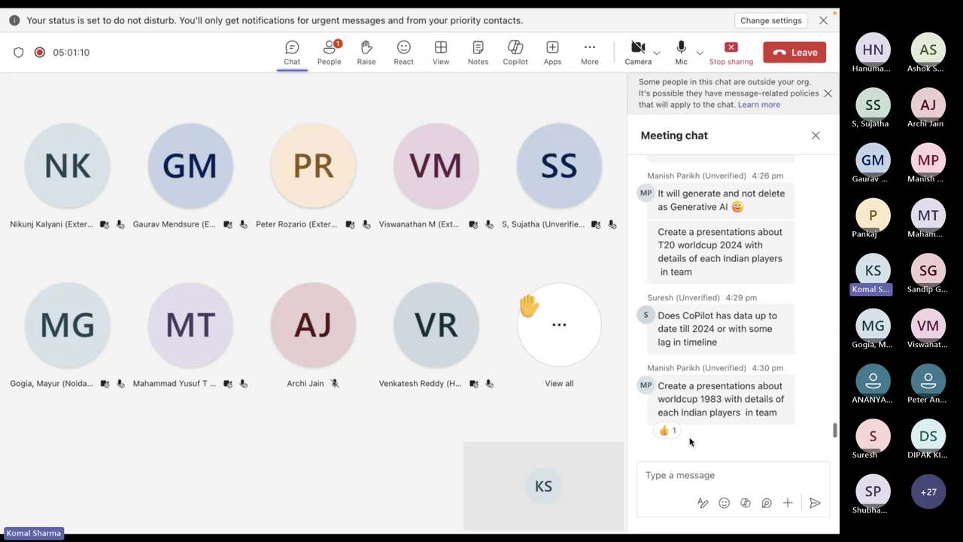
key(ctrl+Right)
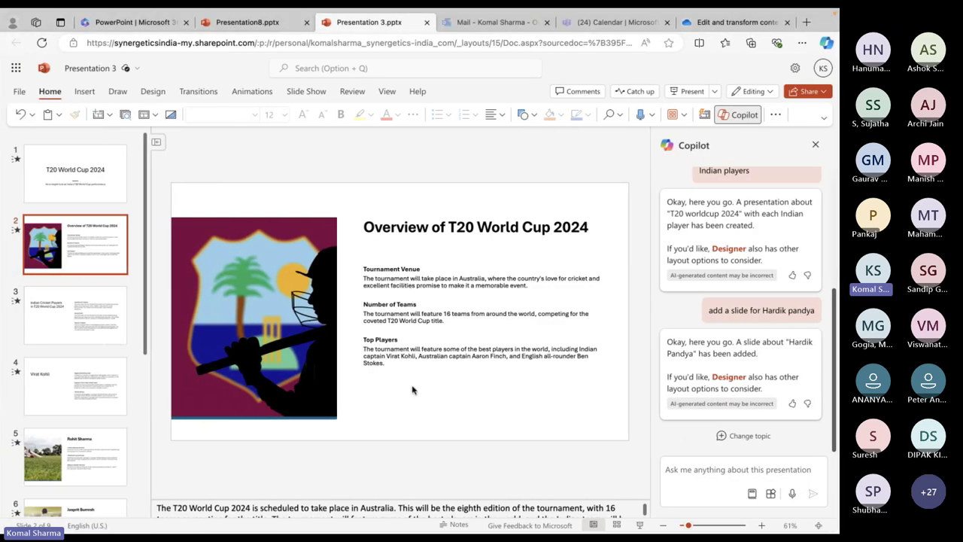
scroll(64, 435, down, 5)
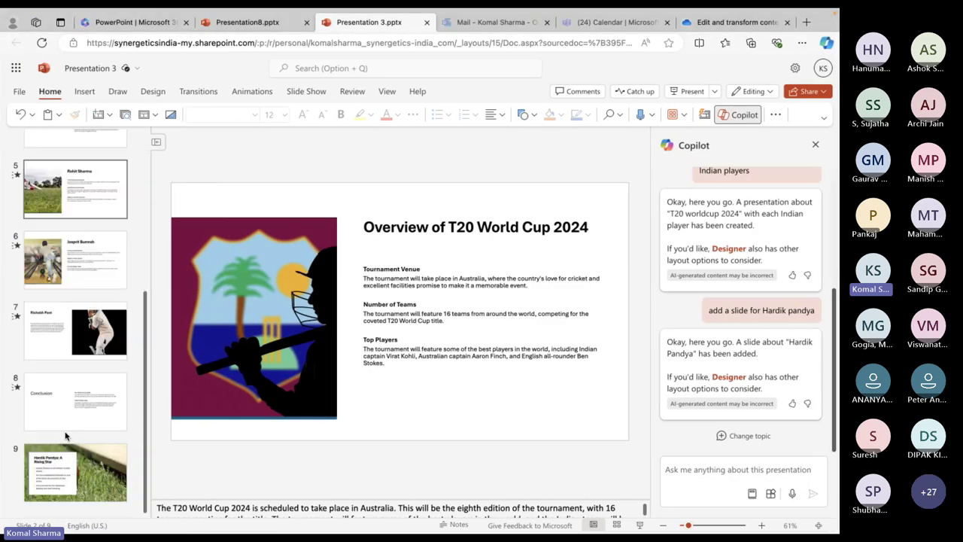
click(59, 468)
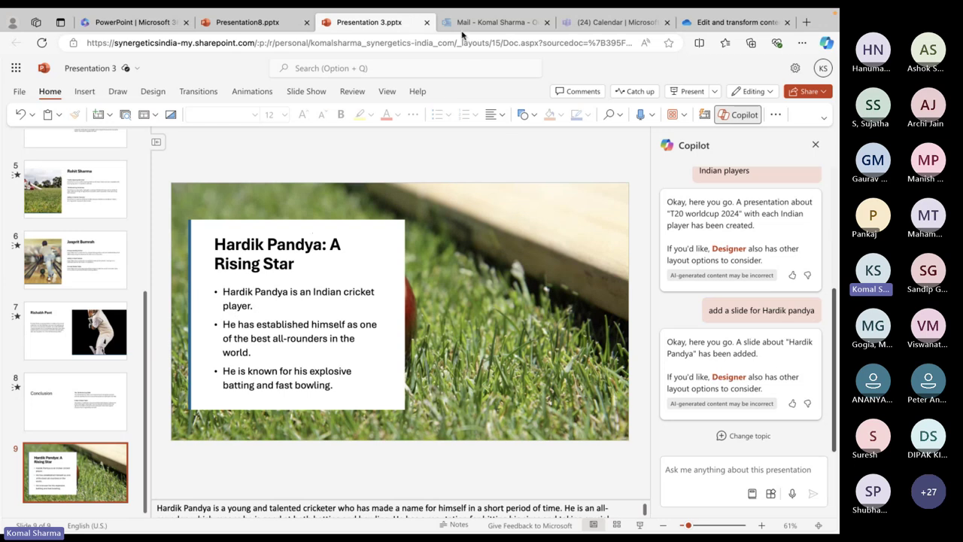
click(426, 22)
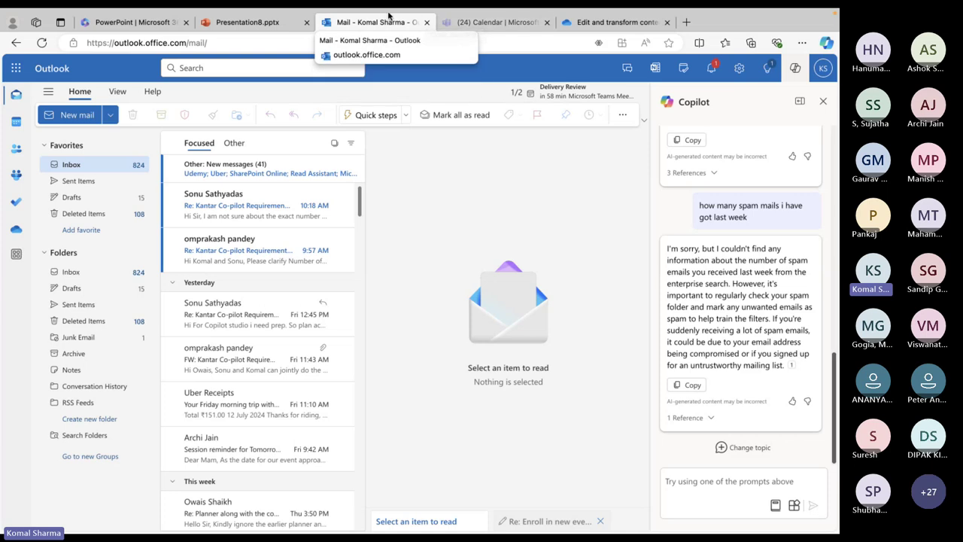
Close the Outlook mail page and the Presentation8 file
click(483, 22)
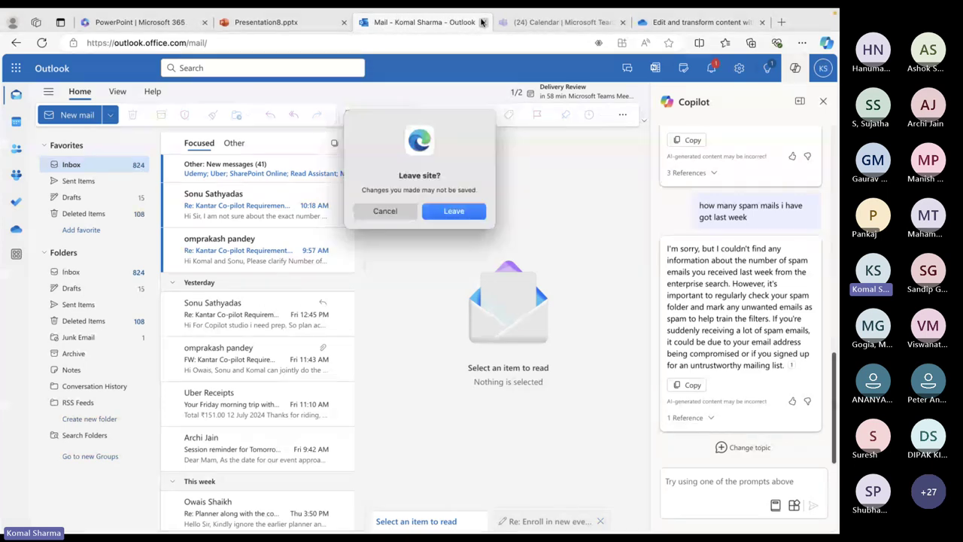
click(454, 212)
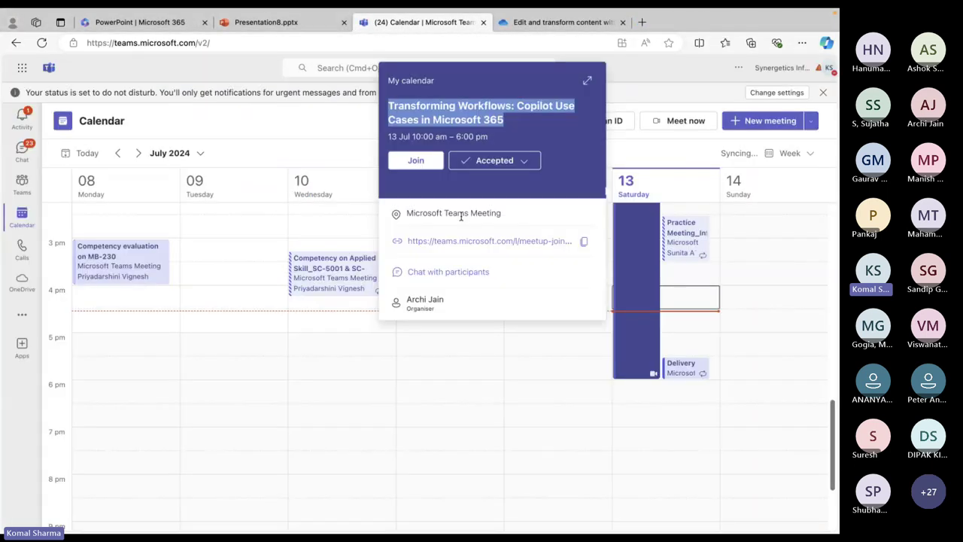
click(343, 21)
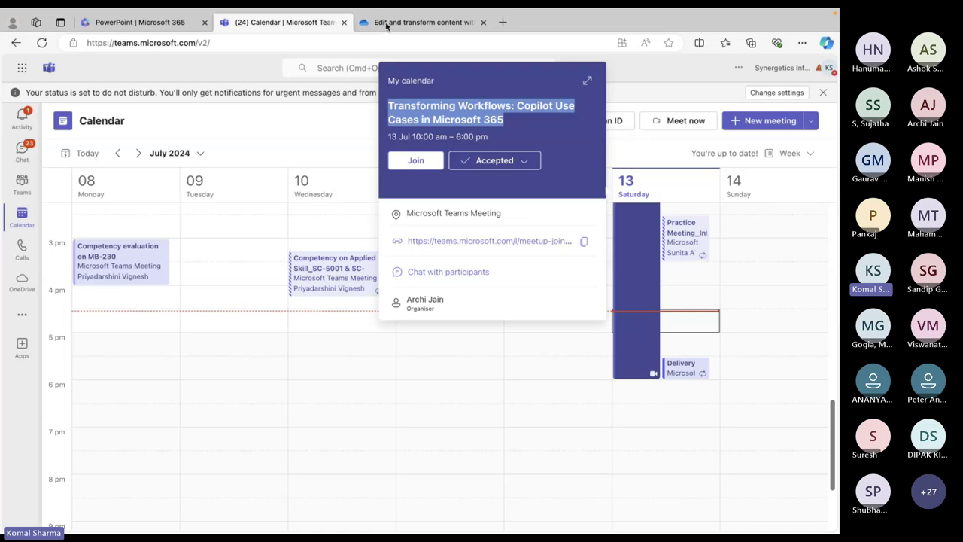
Browse the MS-4005 course folders in OneDrive and open the Mystic Spice market analysis report
click(388, 22)
click(370, 146)
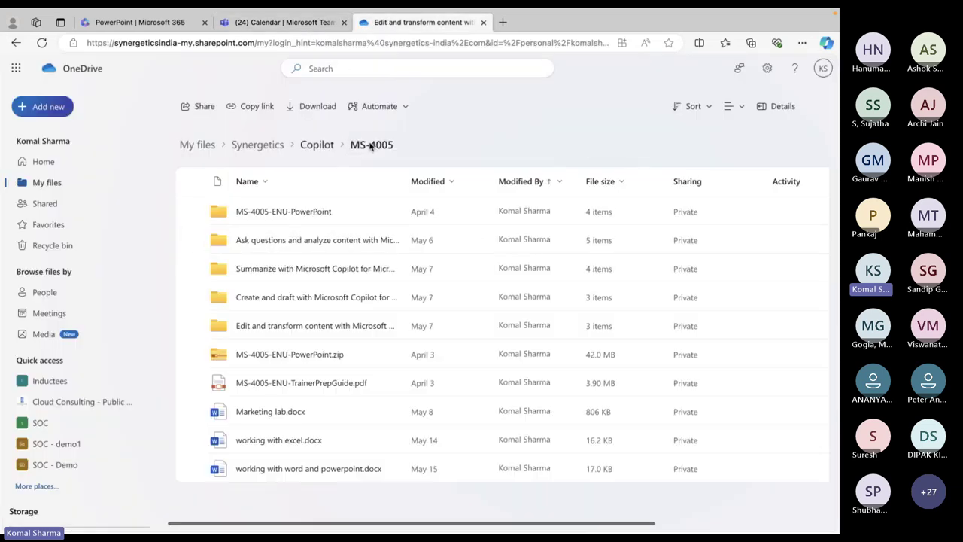
click(293, 326)
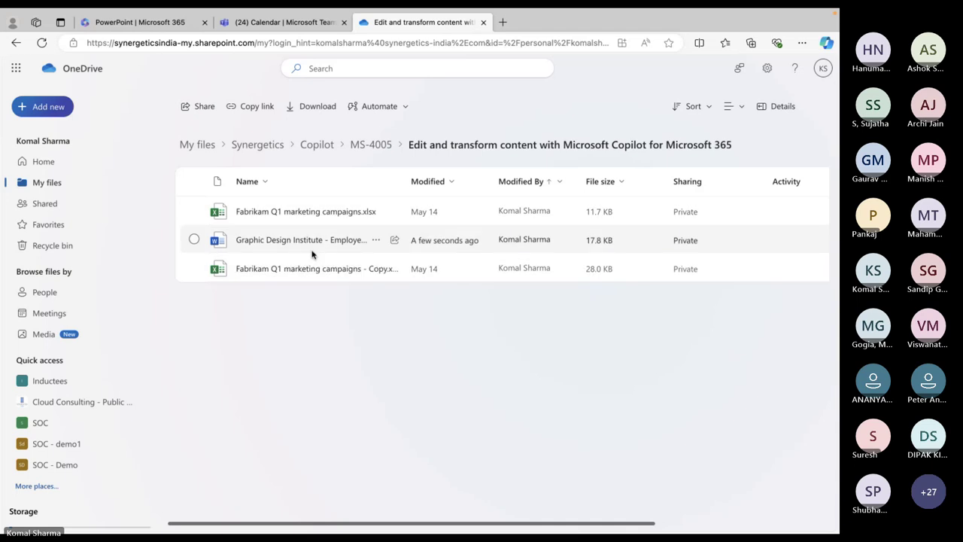
click(369, 143)
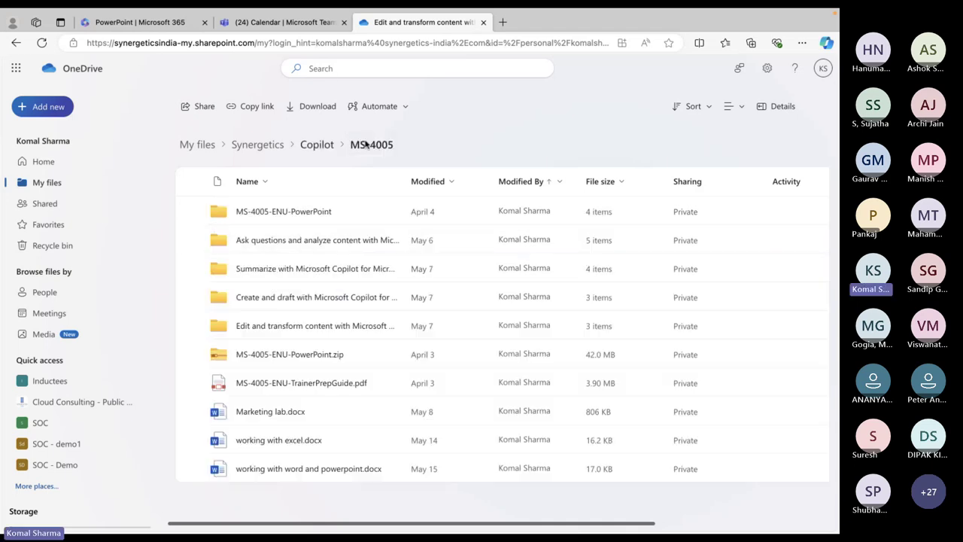
click(312, 241)
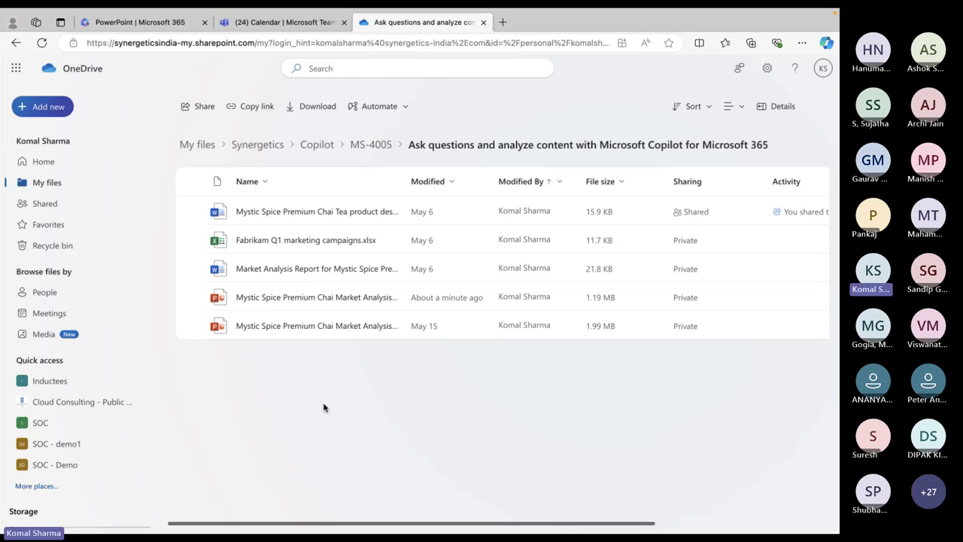
click(297, 270)
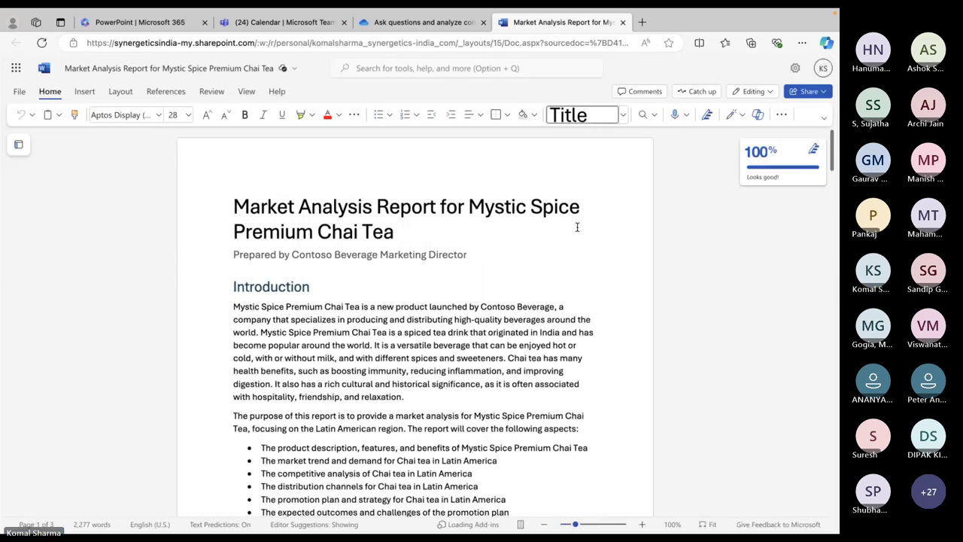
Ask Copilot 'is there a call to action' and read its answer on the Latin America promotion plan
click(757, 114)
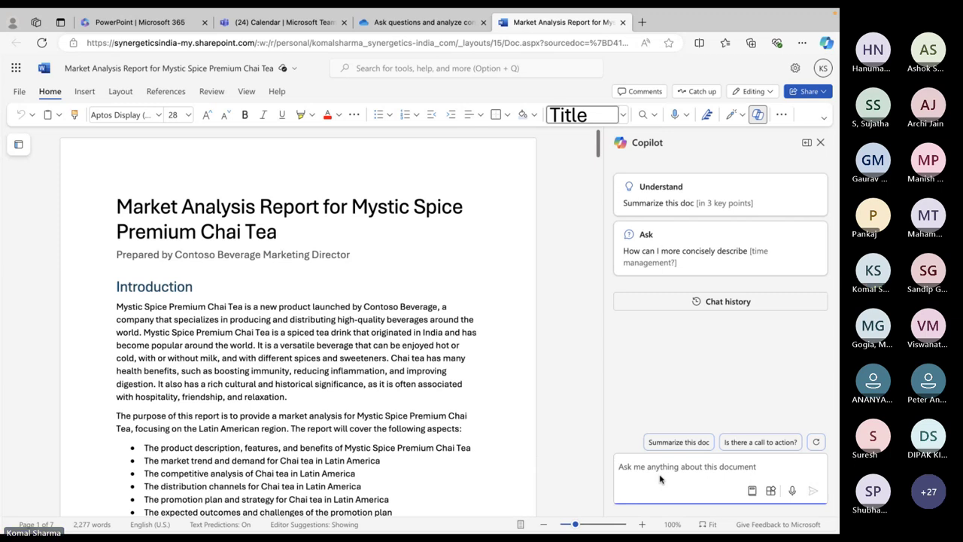
text(i)
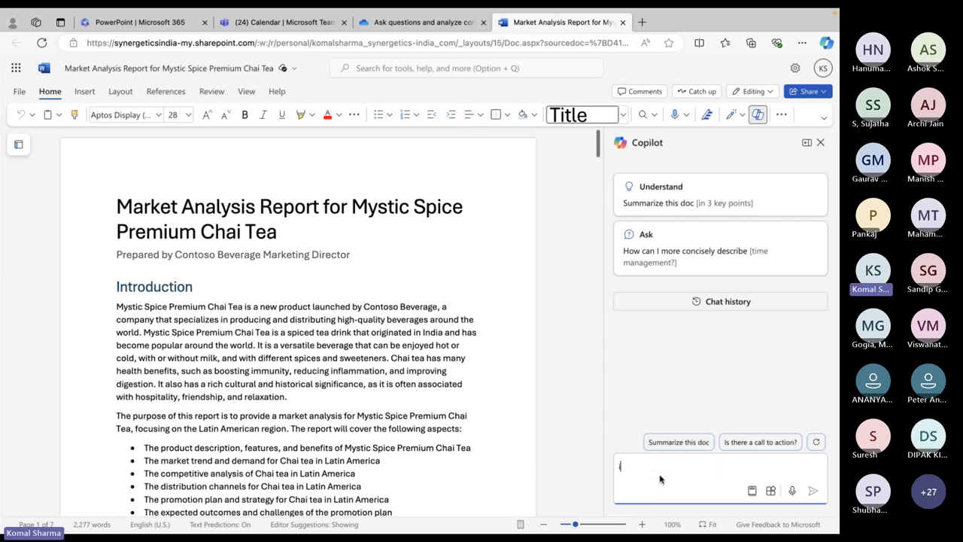
text(s there a call to action)
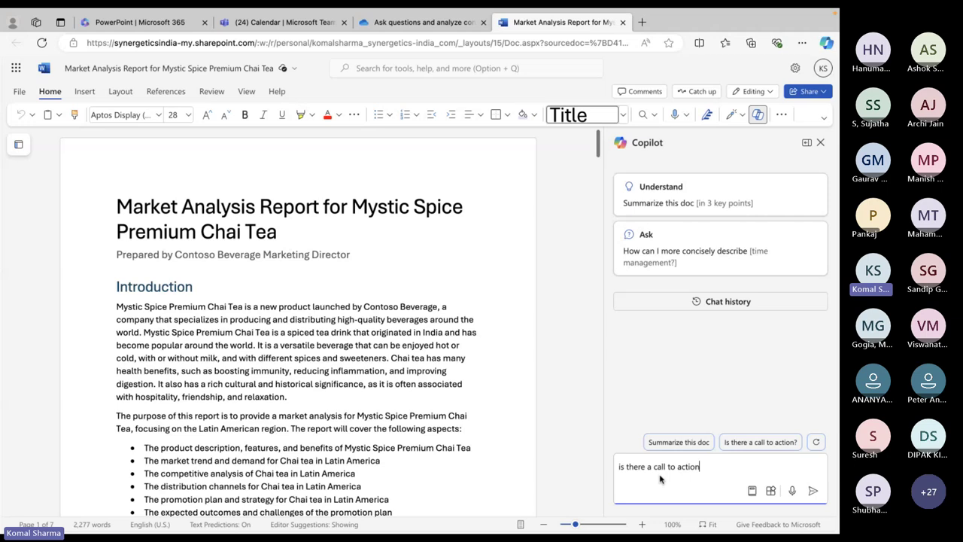
key(Return)
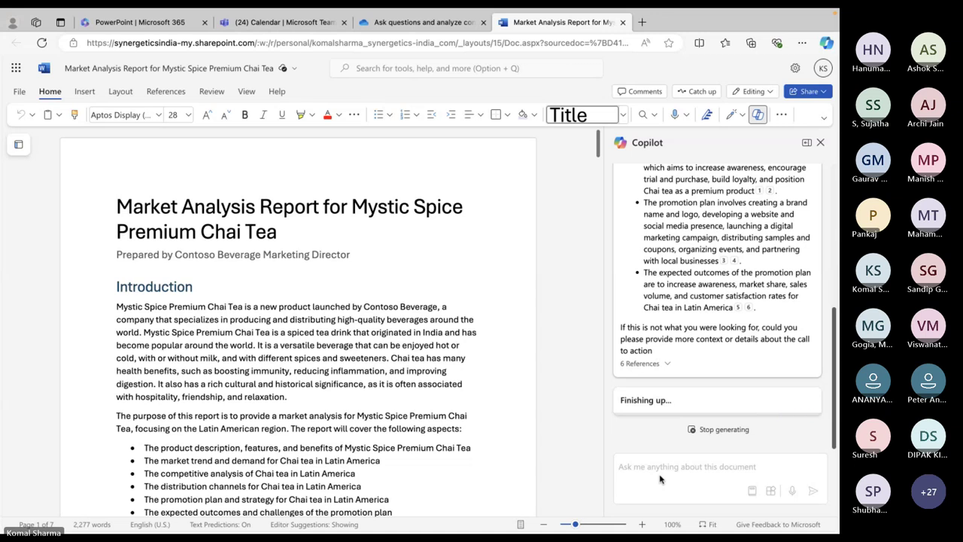
scroll(718, 342, up, 3)
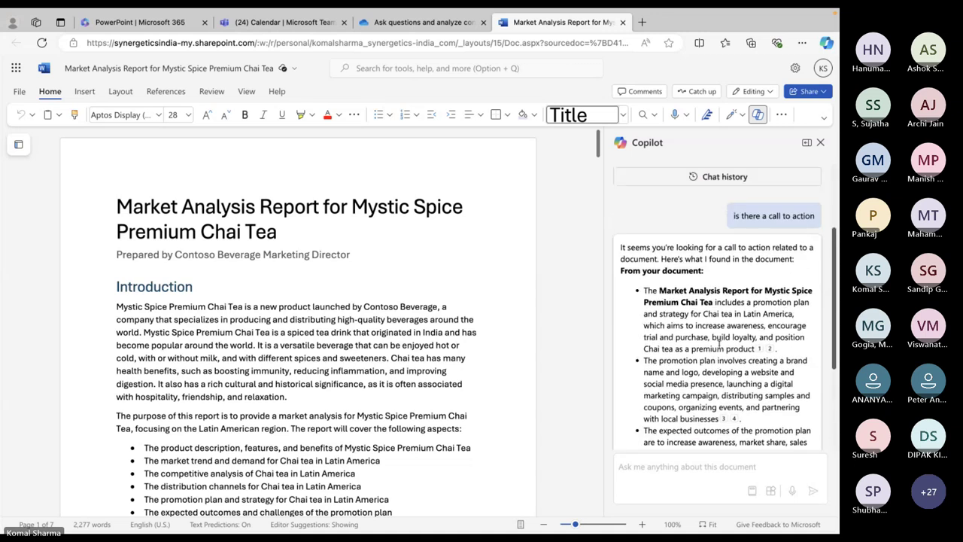
scroll(718, 342, up, 1)
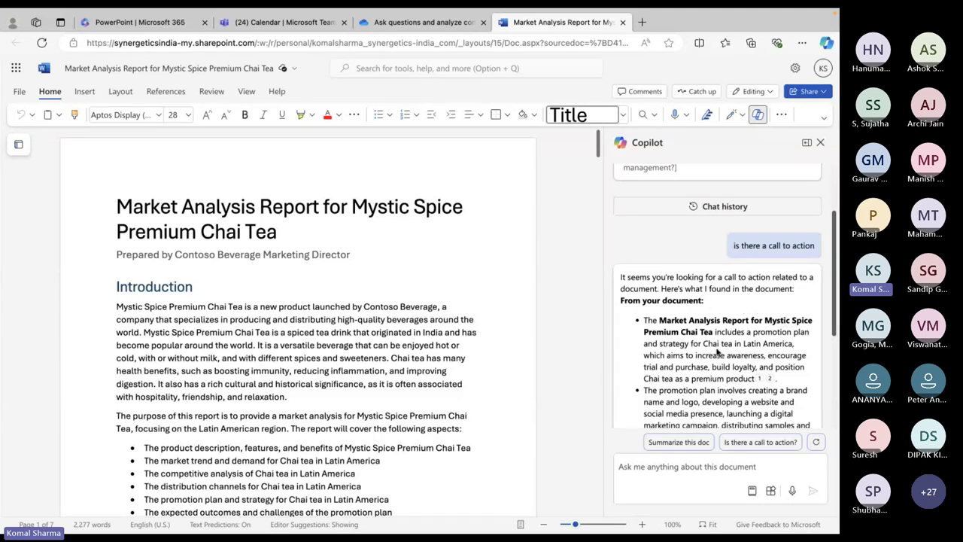
scroll(718, 350, down, 2)
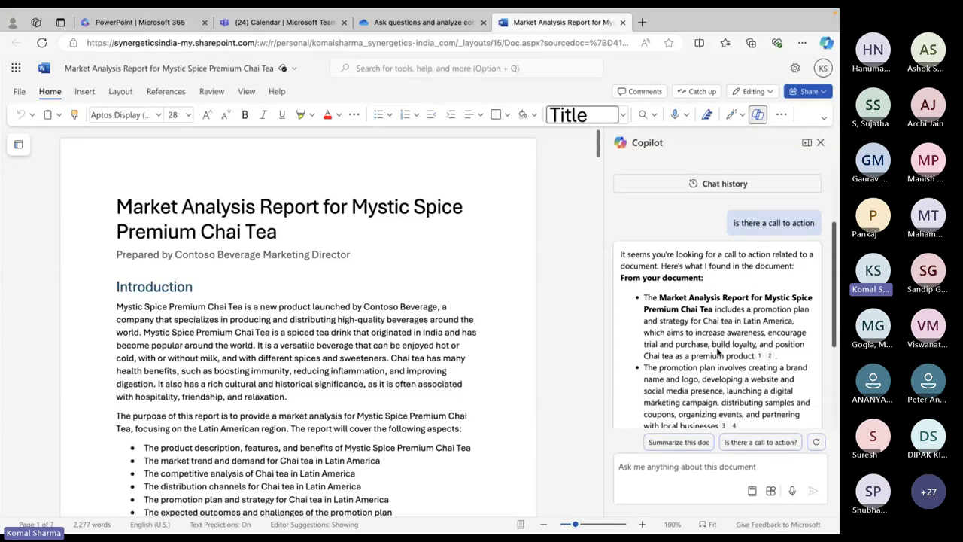
scroll(718, 351, down, 5)
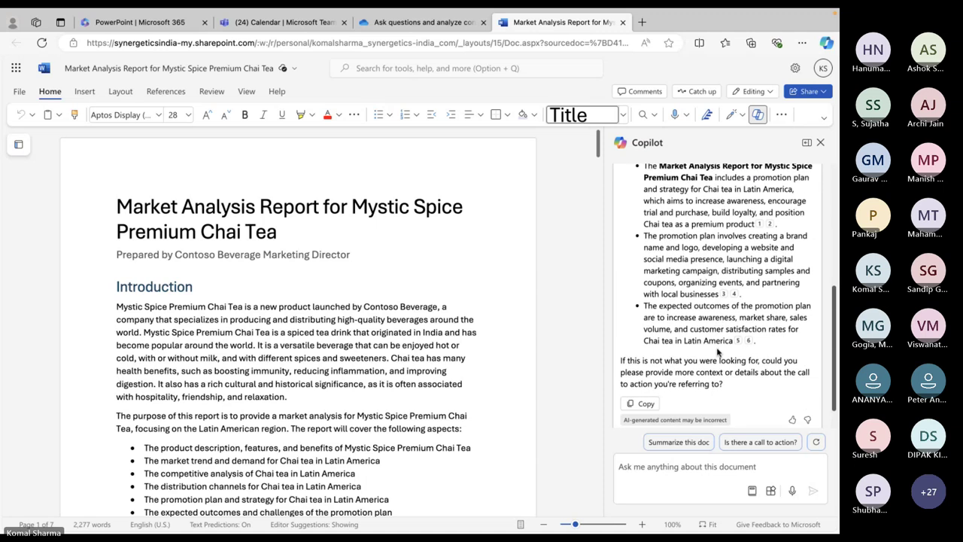
scroll(718, 350, down, 1)
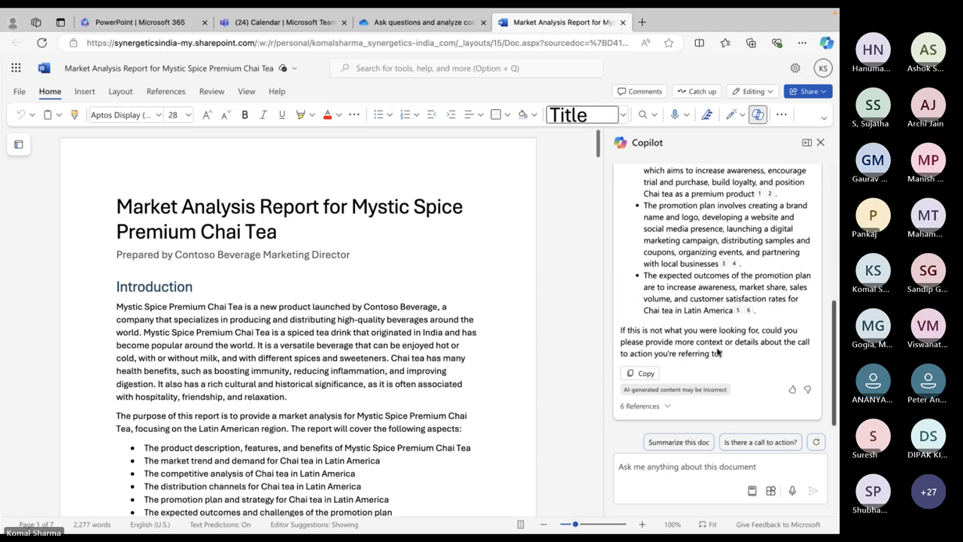
Select the earlier question's wording to reuse in a new Copilot prompt
click(658, 466)
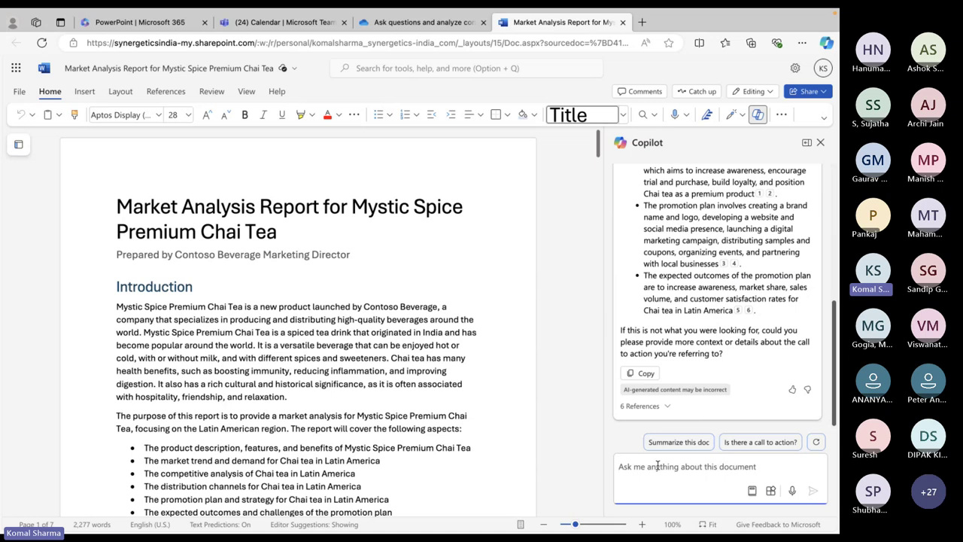
scroll(718, 322, up, 3)
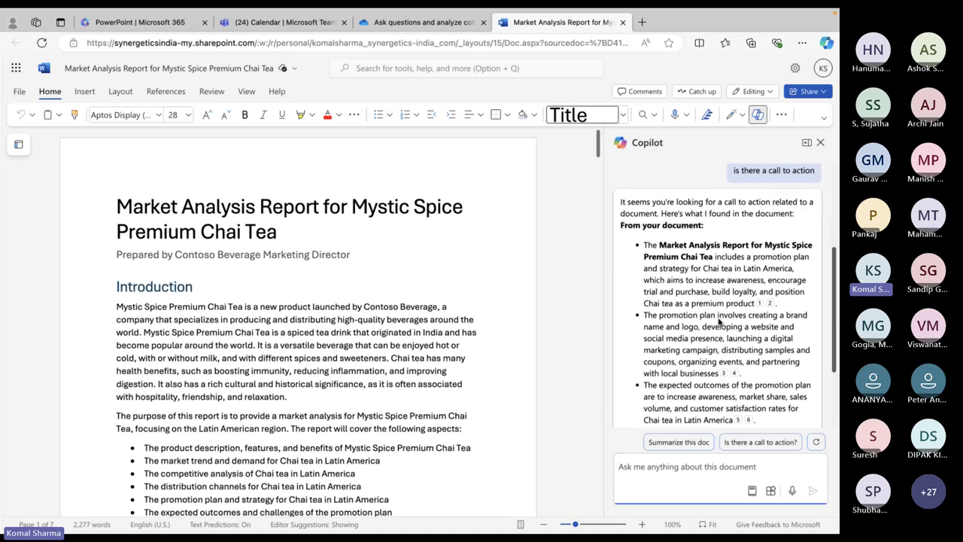
scroll(719, 322, up, 1)
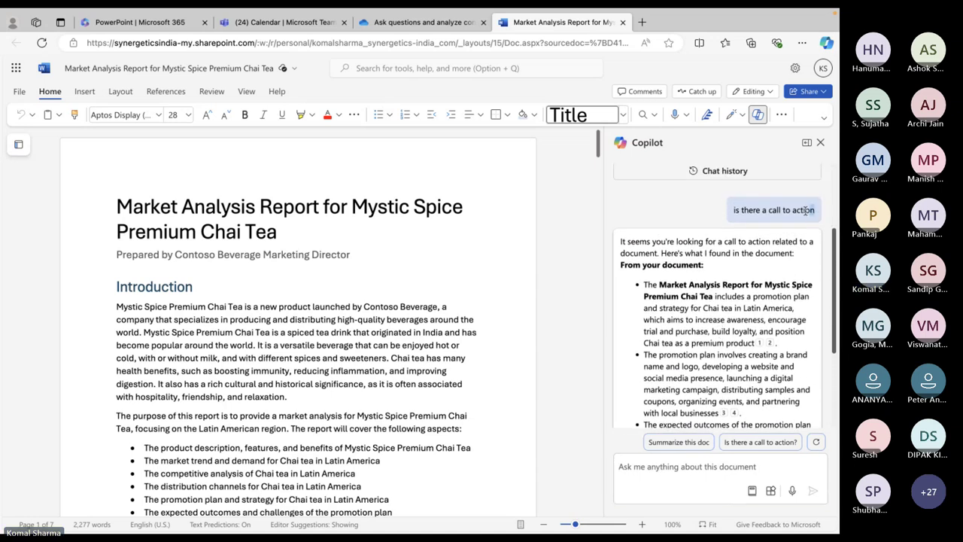
drag(807, 210, 737, 210)
key(ctrl+c)
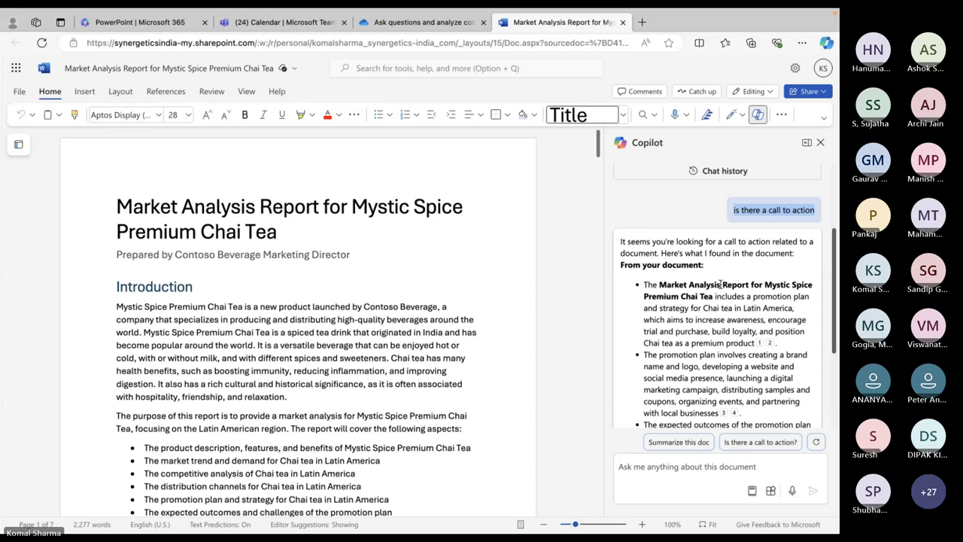
click(668, 468)
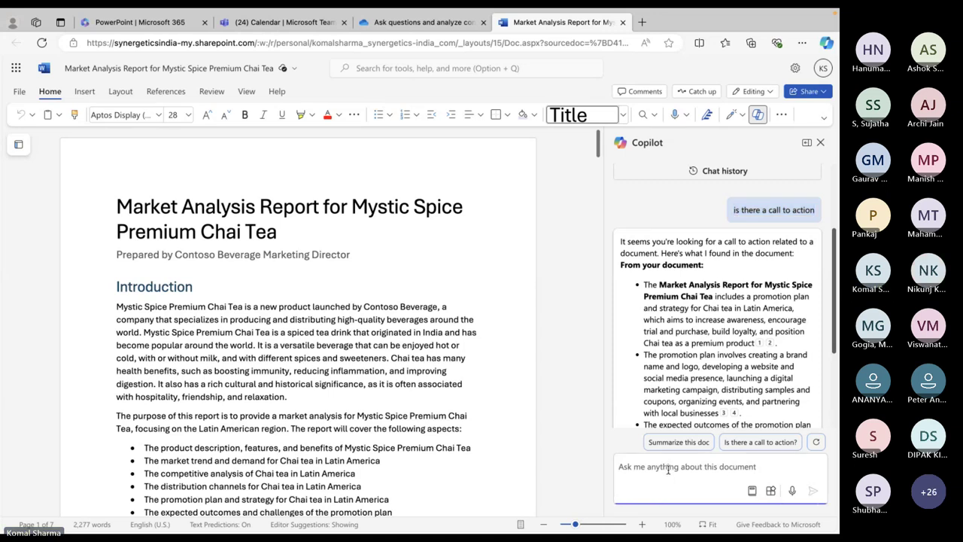
Ask whether the call to action addresses our challenges and concerns, requesting improvement suggestions
key(ctrl+v)
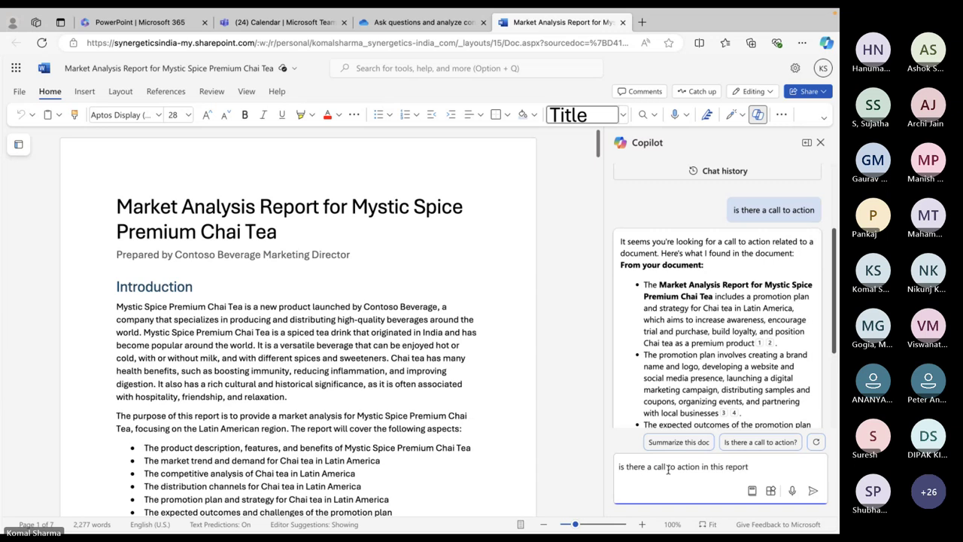
text(to address our)
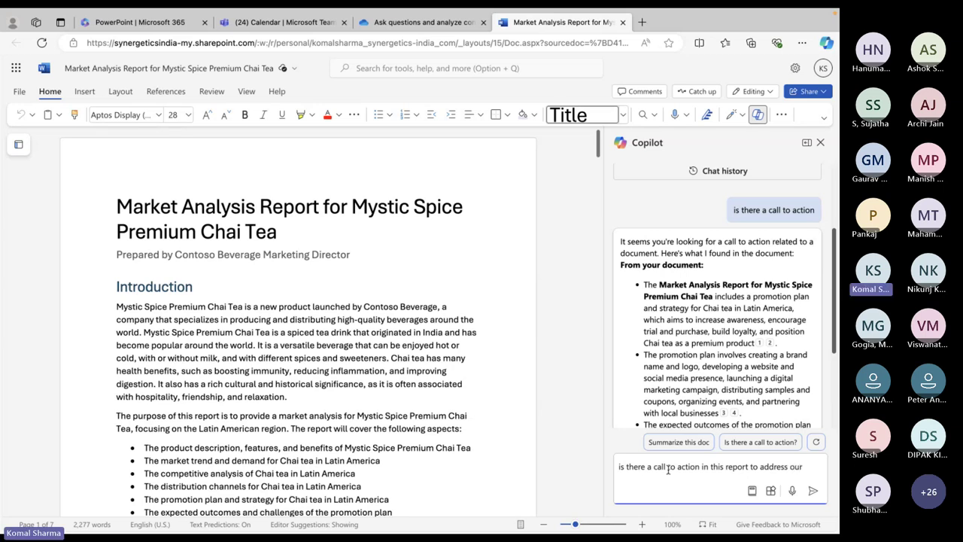
text( challenge)
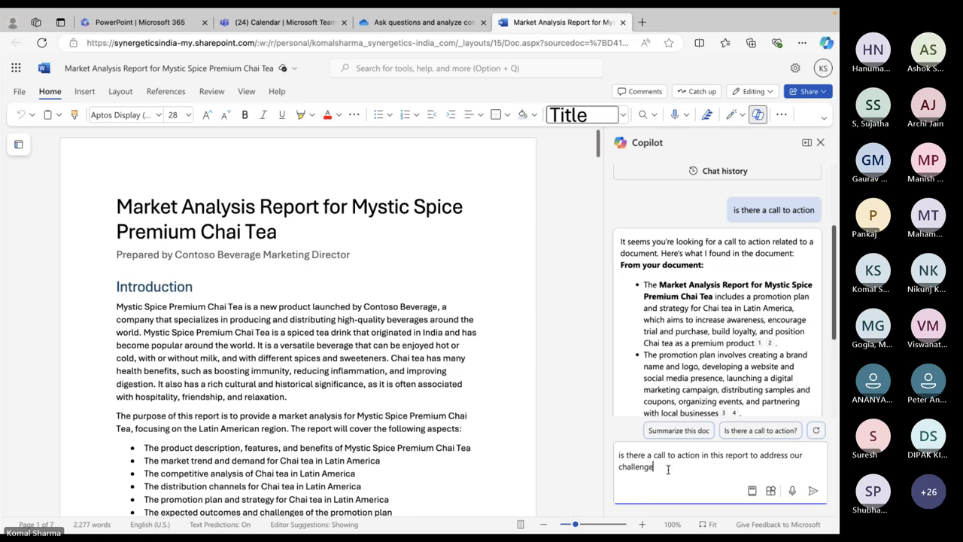
text(s)
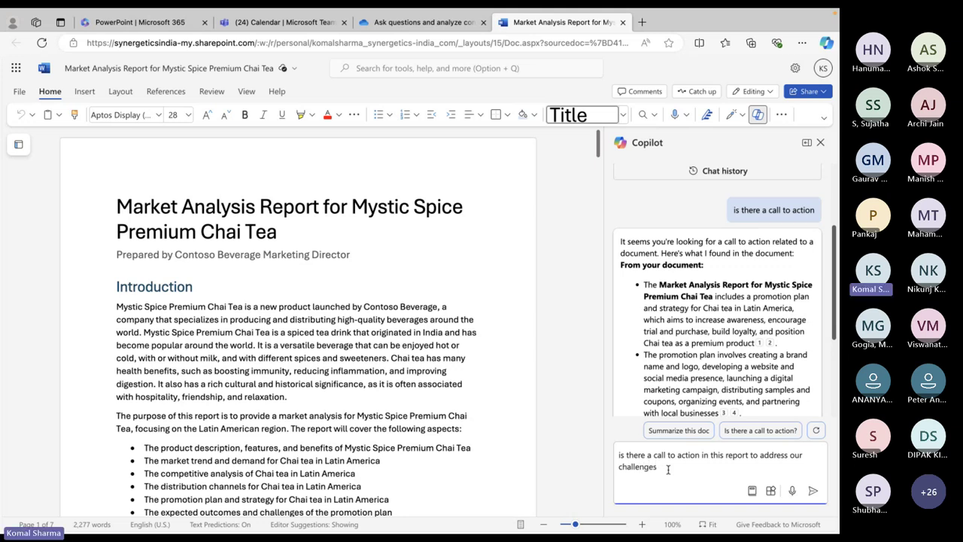
text( ar)
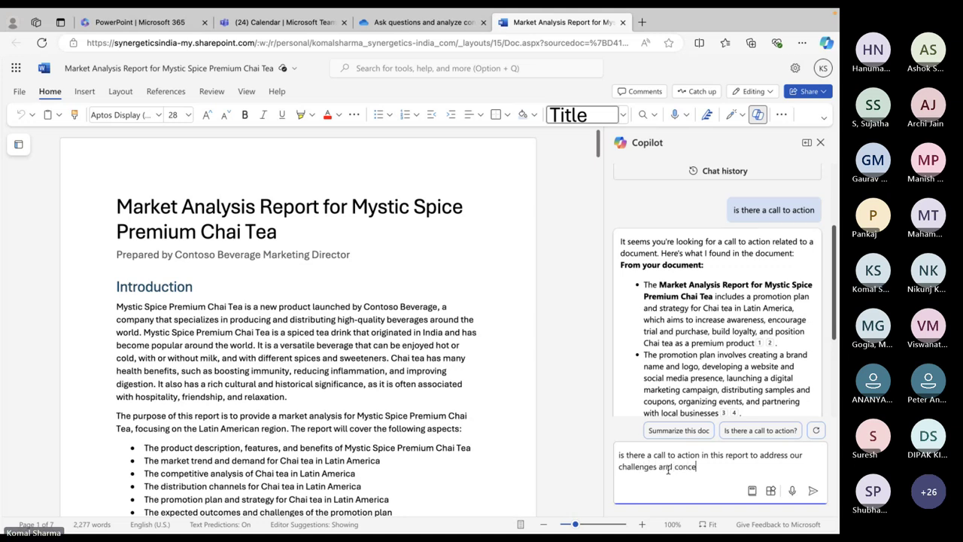
text(nd concerns? plea)
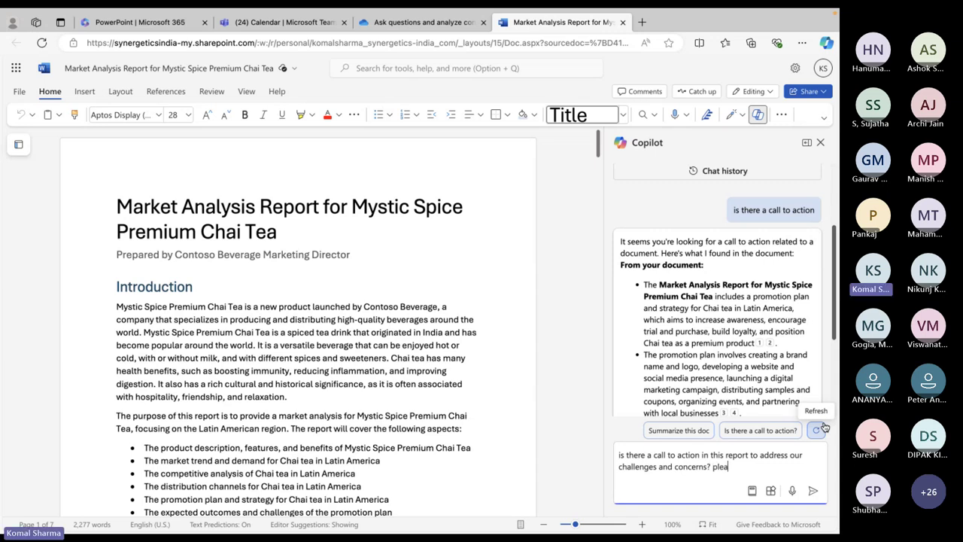
text(se provide)
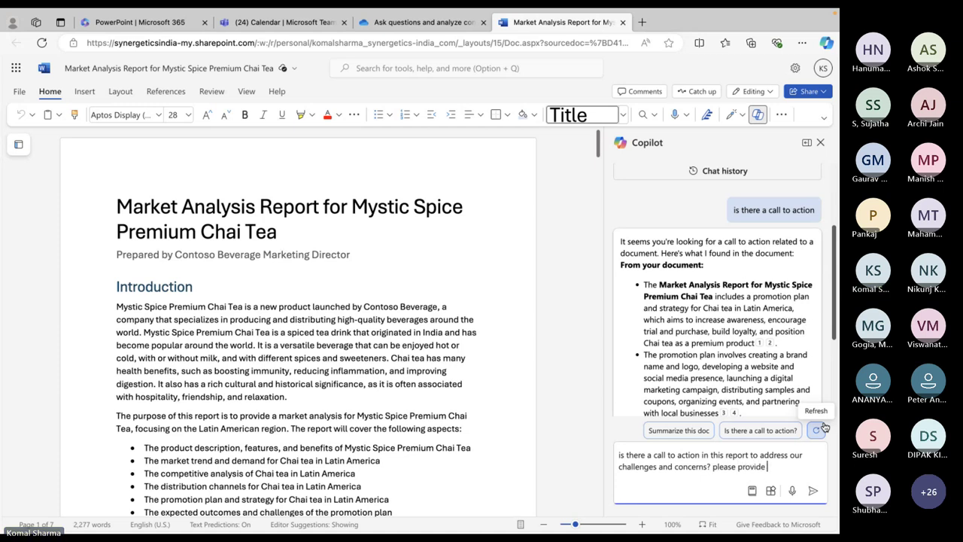
text( suggestions)
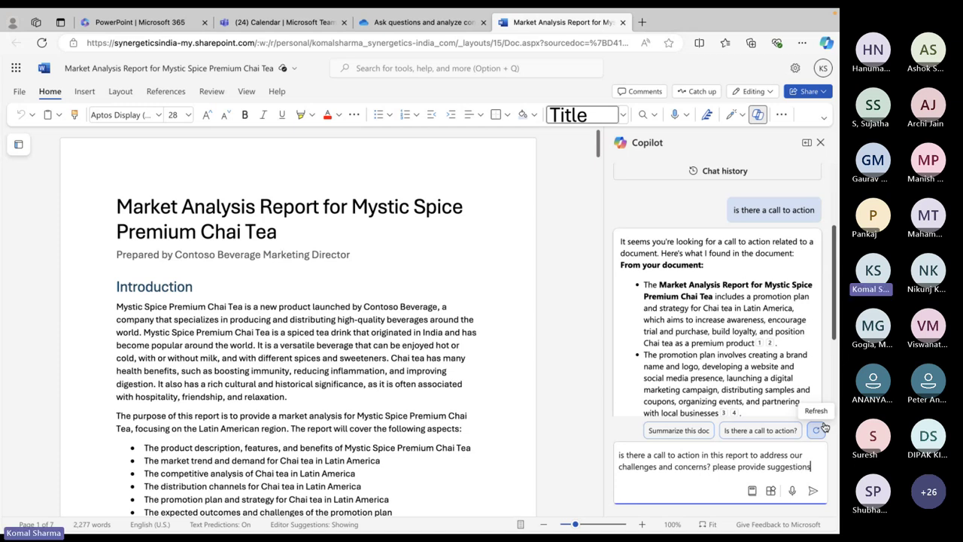
text( for )
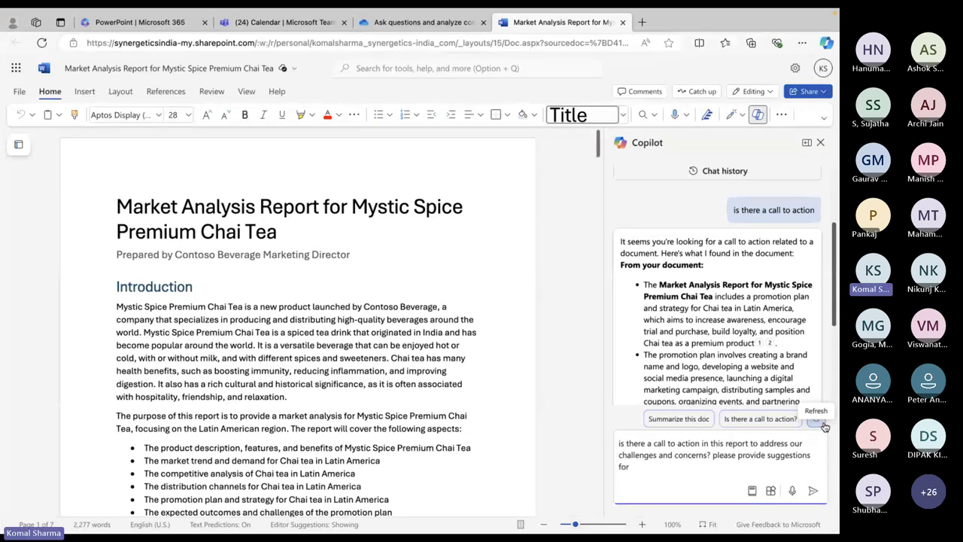
text(improvi)
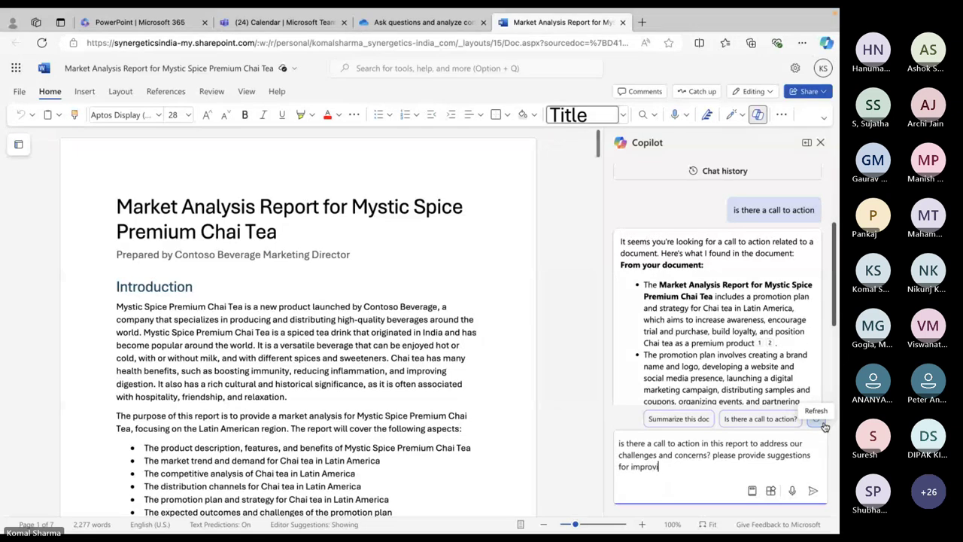
text(ng )
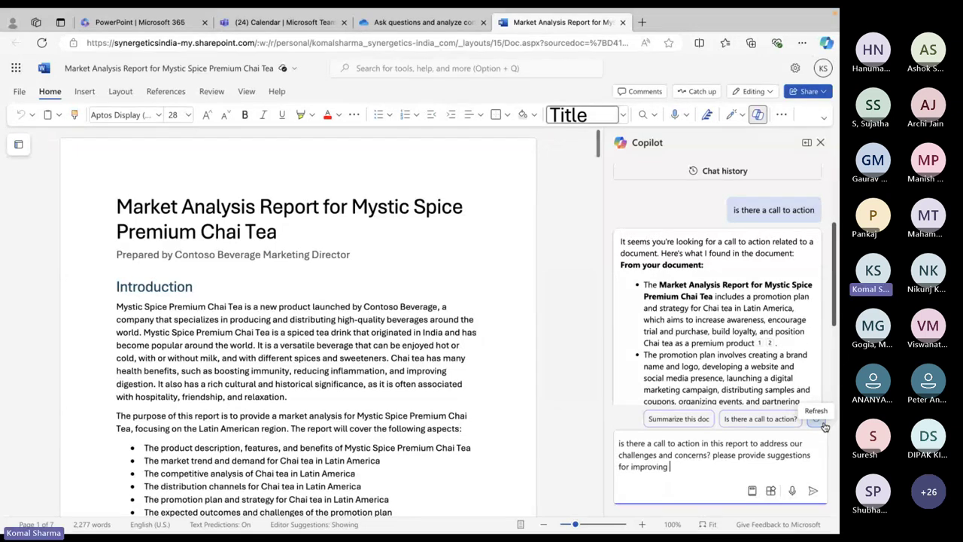
text(the call to act)
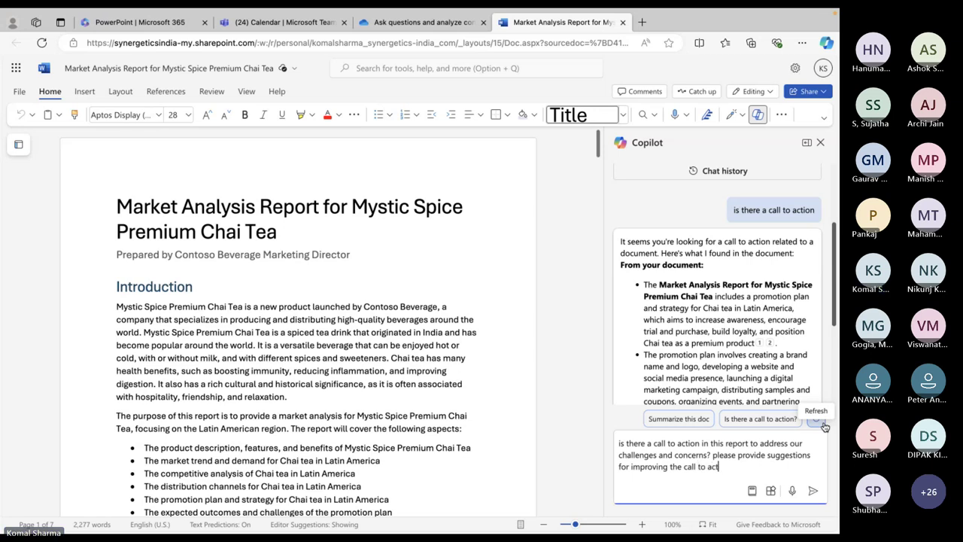
text(ion if necessary.)
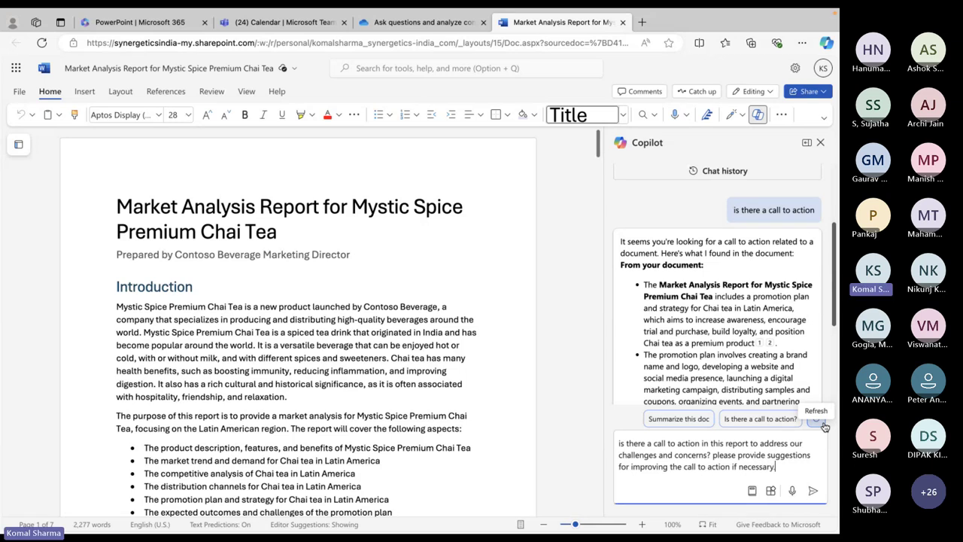
click(812, 491)
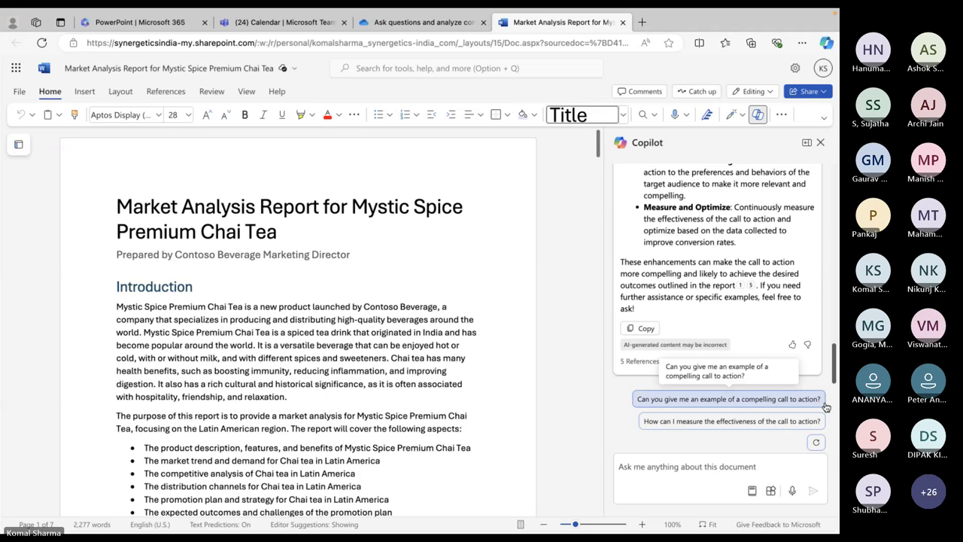
Scroll through Copilot's suggestions: clear steps, urgency, incentives, engaging visuals, personalization and measurement
scroll(786, 301, up, 5)
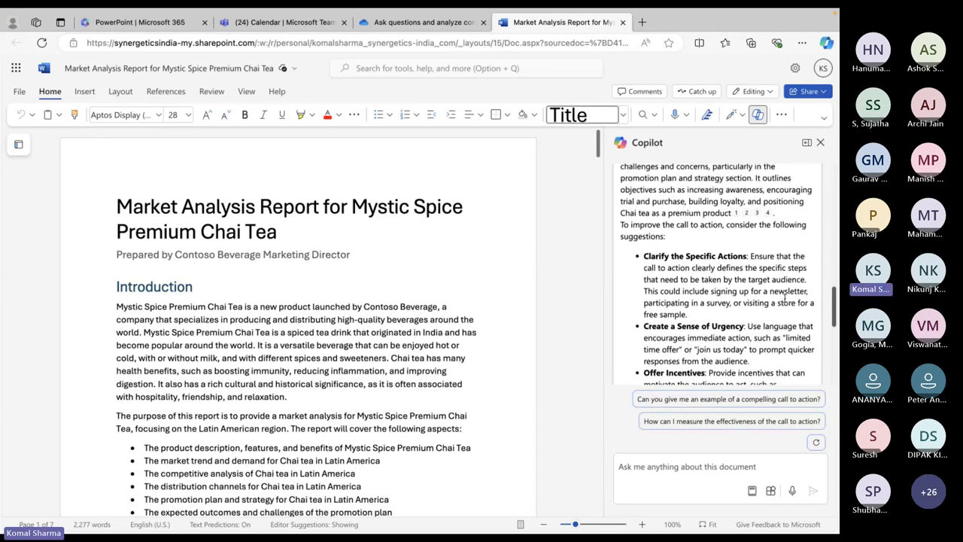
scroll(785, 300, up, 2)
scroll(722, 271, up, 2)
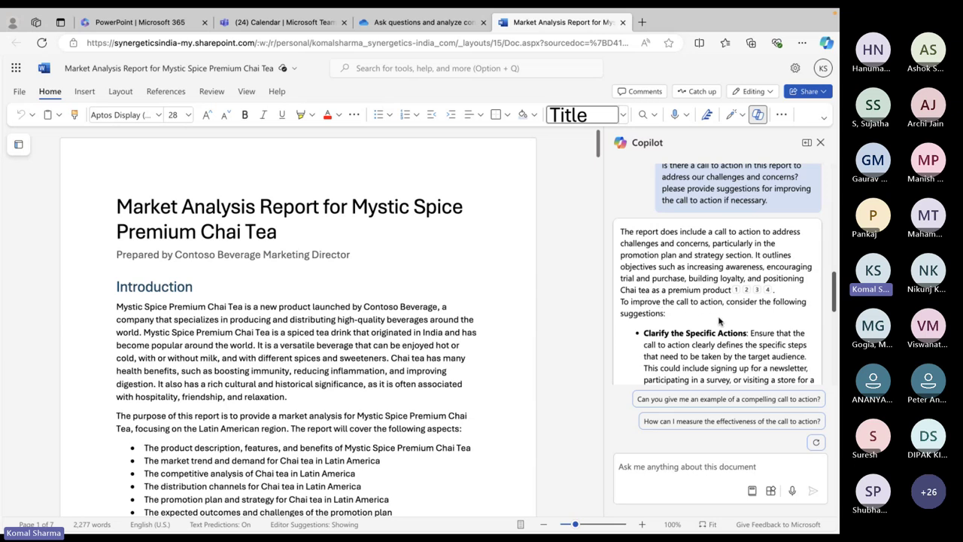
scroll(720, 329, down, 5)
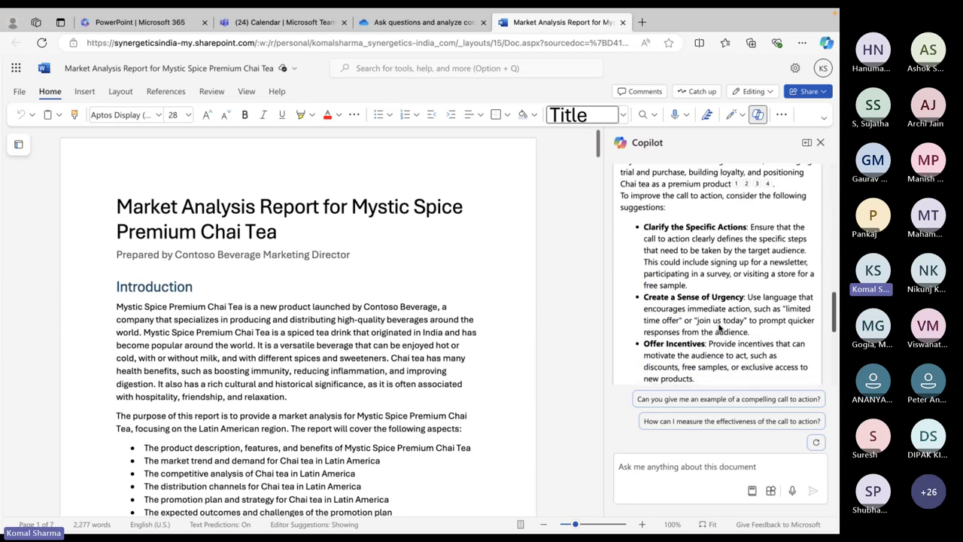
scroll(720, 329, down, 2)
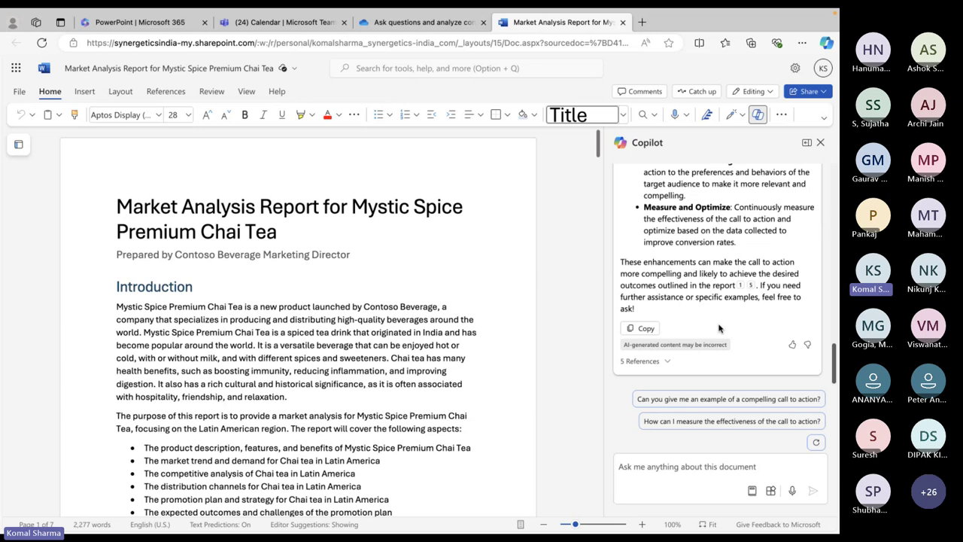
scroll(718, 328, up, 10)
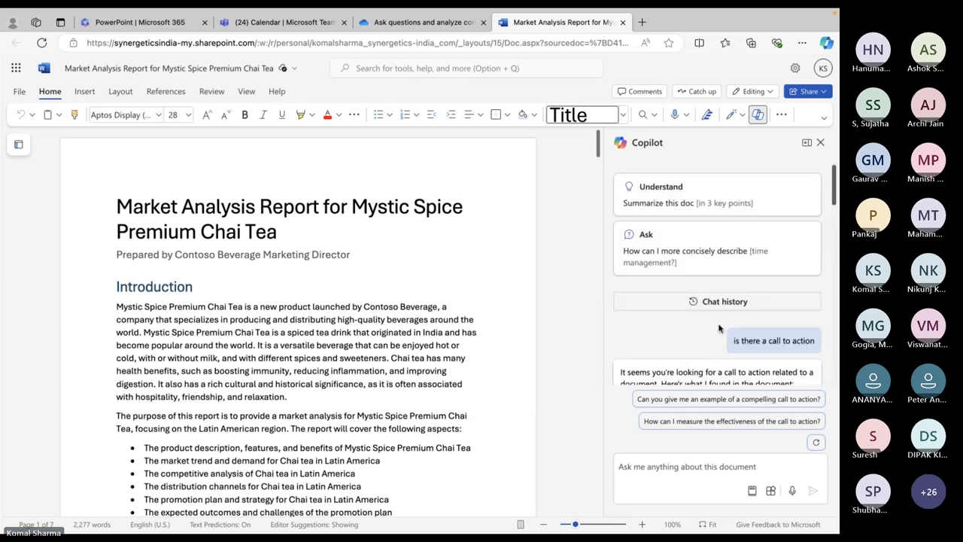
scroll(718, 329, down, 5)
scroll(718, 329, up, 5)
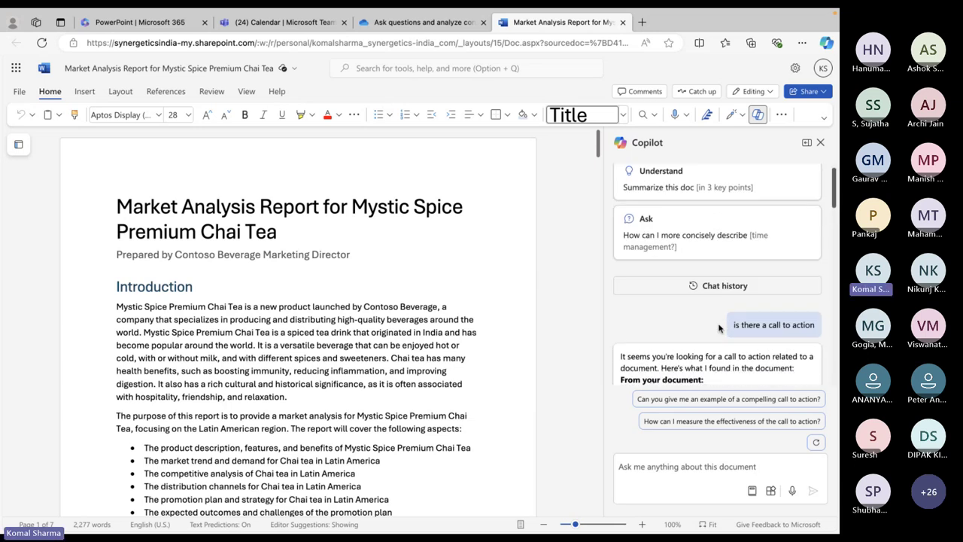
scroll(719, 329, down, 10)
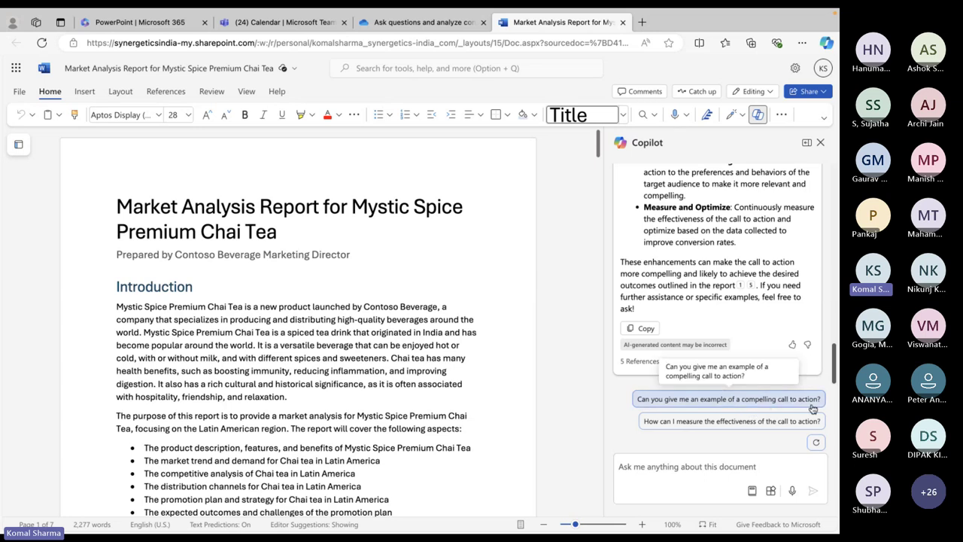
Use the suggested prompt on measuring call-to-action effectiveness and review the KPI list
click(771, 423)
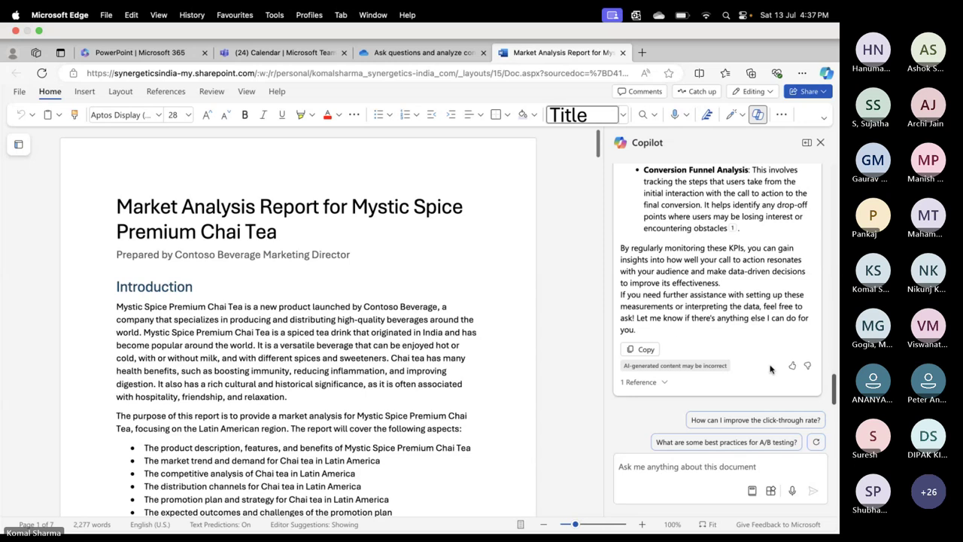
scroll(803, 300, up, 5)
scroll(803, 300, up, 5)
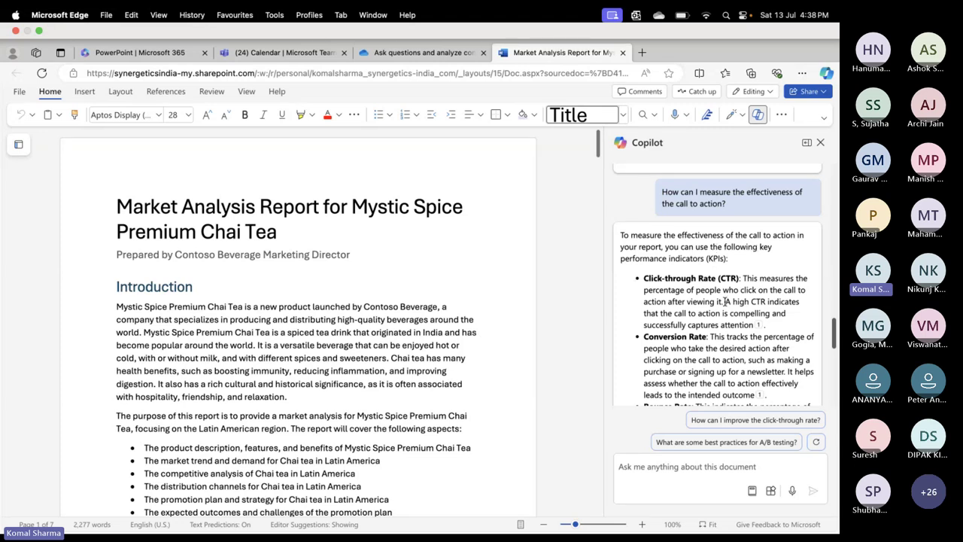
scroll(724, 301, down, 5)
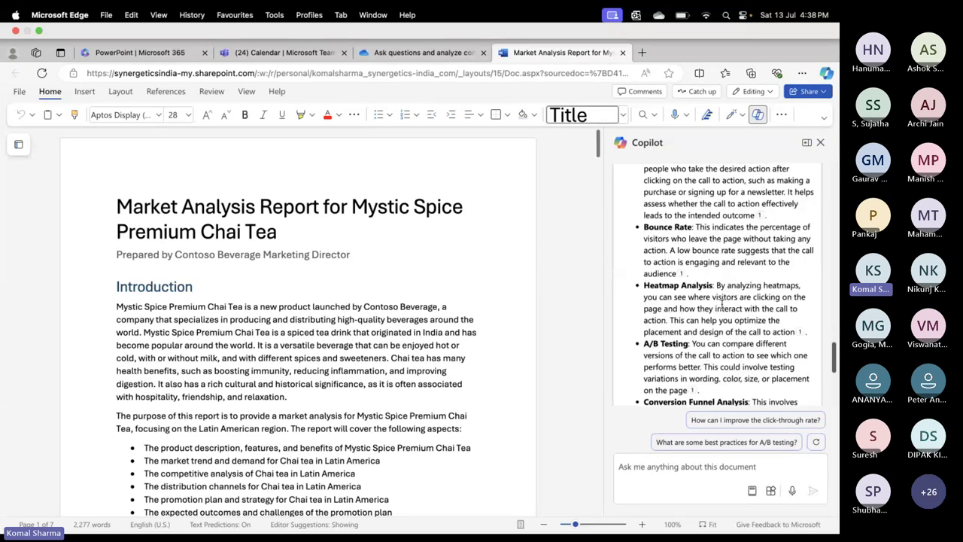
scroll(723, 302, down, 3)
scroll(722, 302, up, 15)
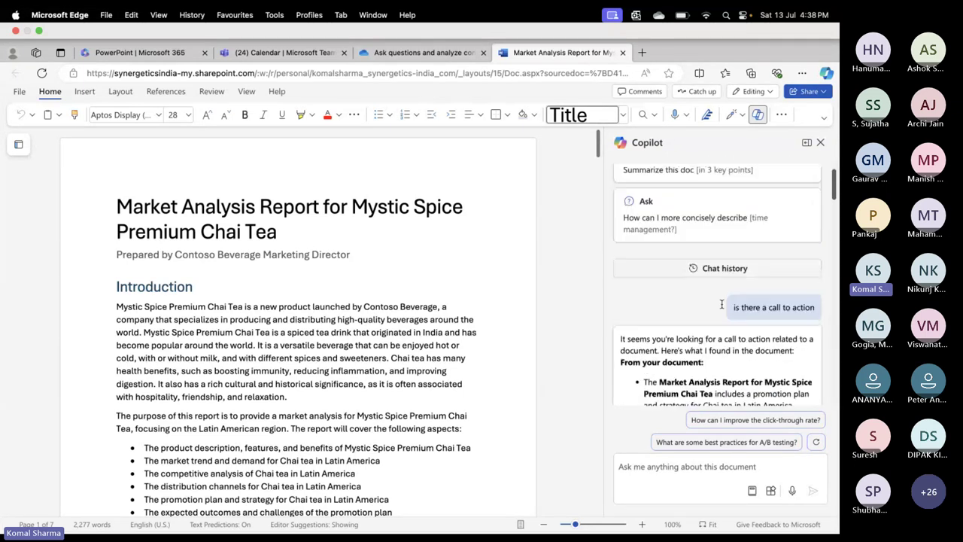
scroll(722, 304, up, 2)
scroll(696, 343, down, 10)
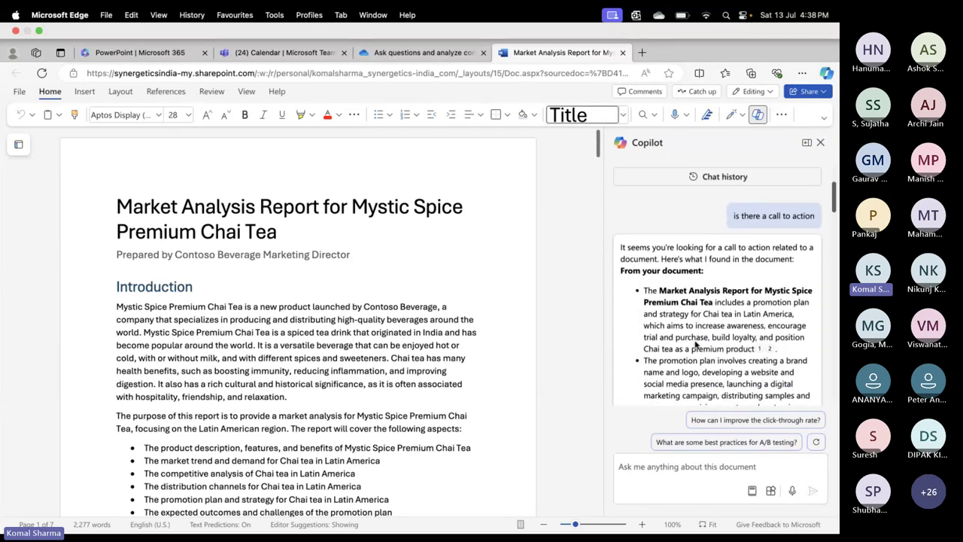
scroll(695, 344, down, 1)
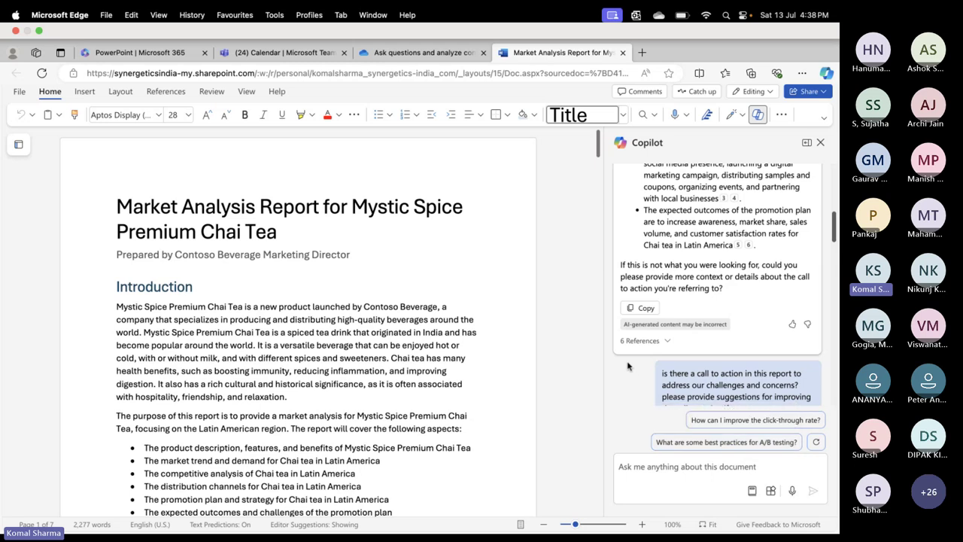
Open the Mystic Spice Premium Chai Market Analysis Presentation from OneDrive with Copilot beside it
click(384, 54)
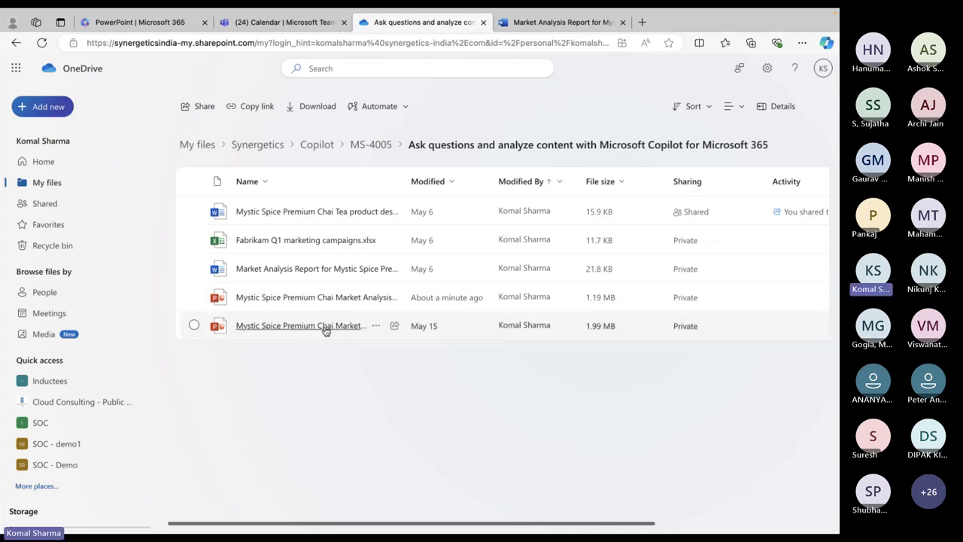
click(331, 326)
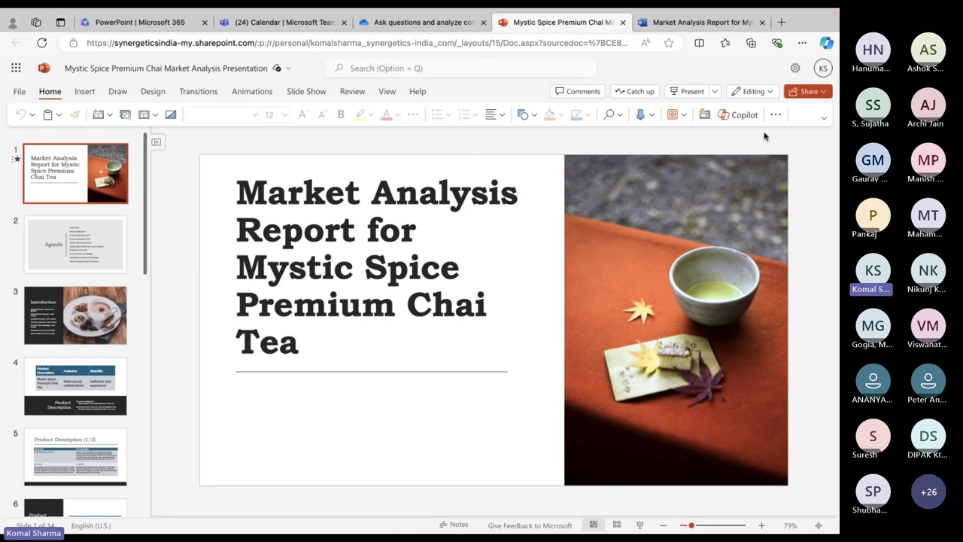
click(739, 120)
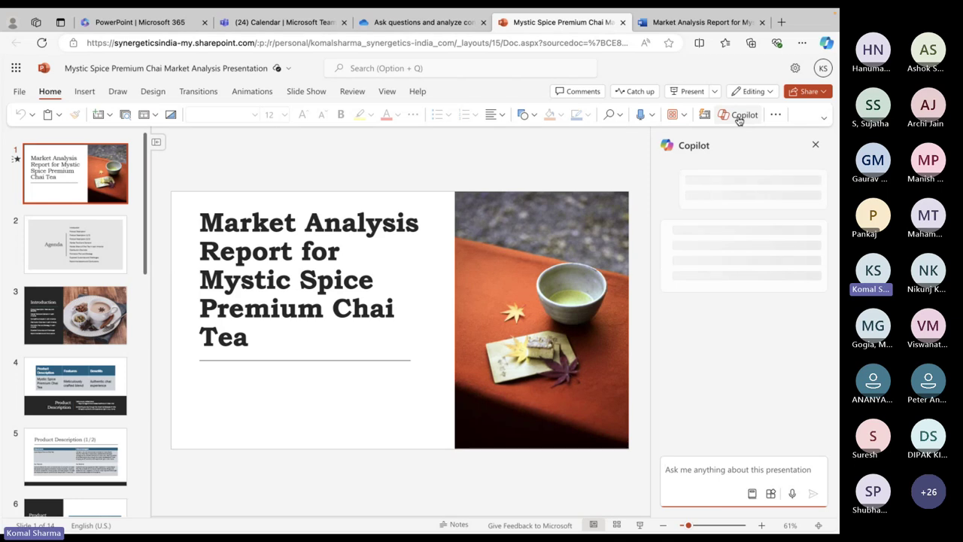
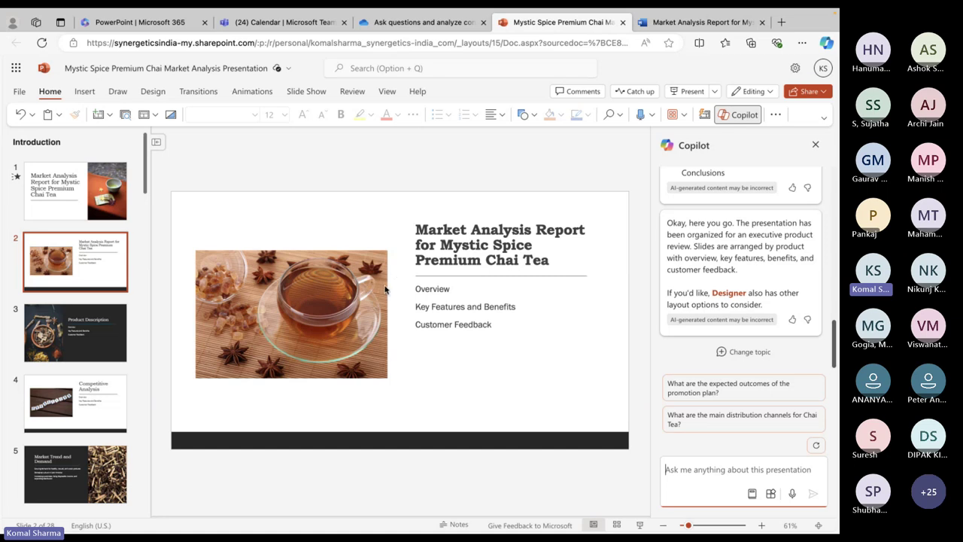
Review the first two chai slides, dismiss OneDrive's Share dialog, and return to the presentation
click(67, 203)
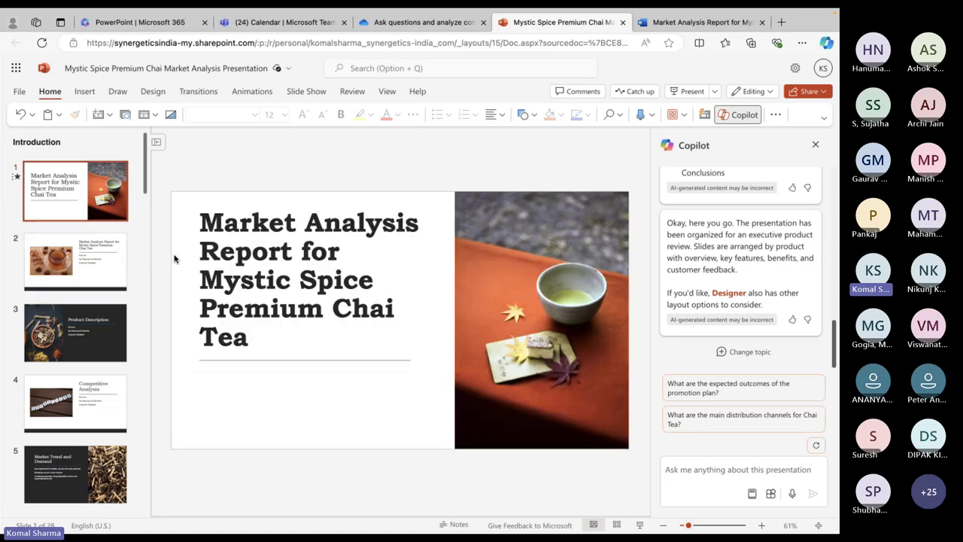
click(50, 259)
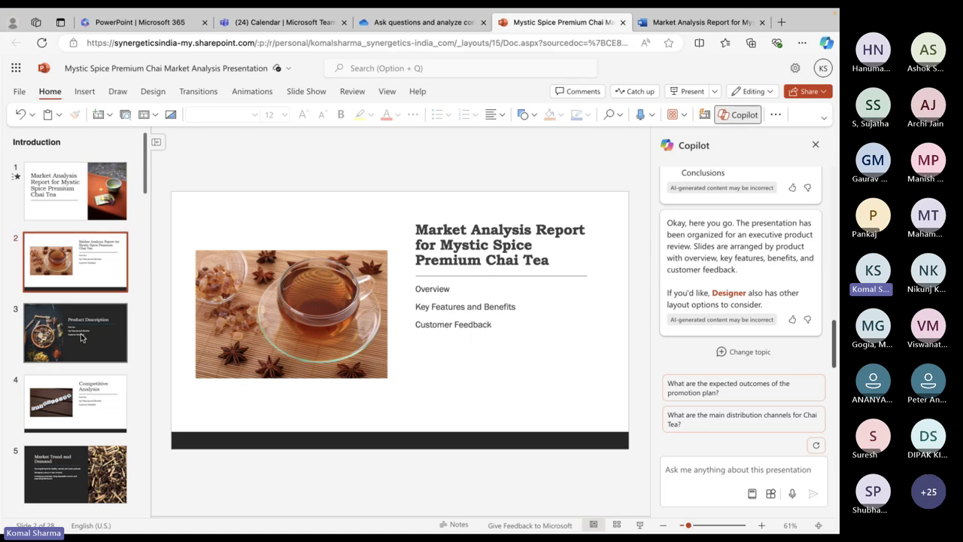
click(719, 27)
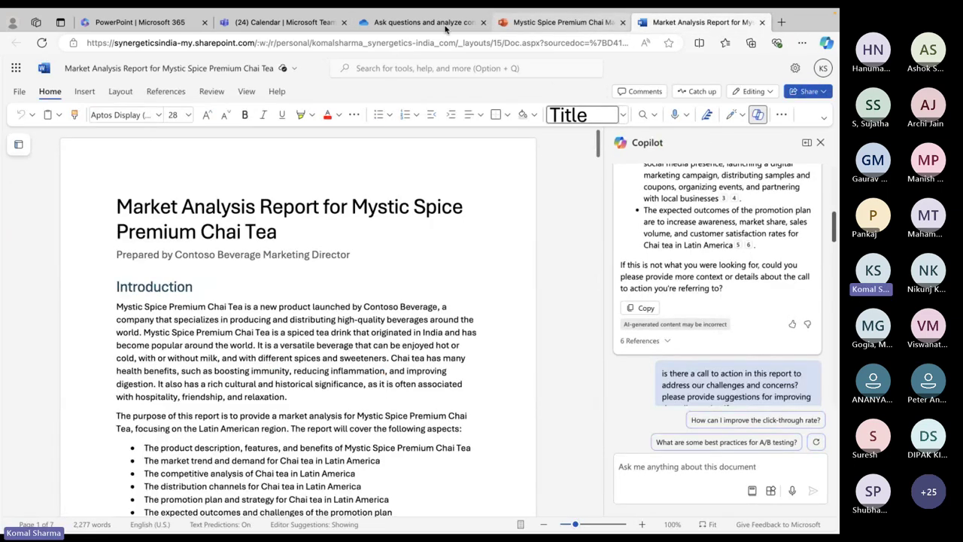
click(374, 22)
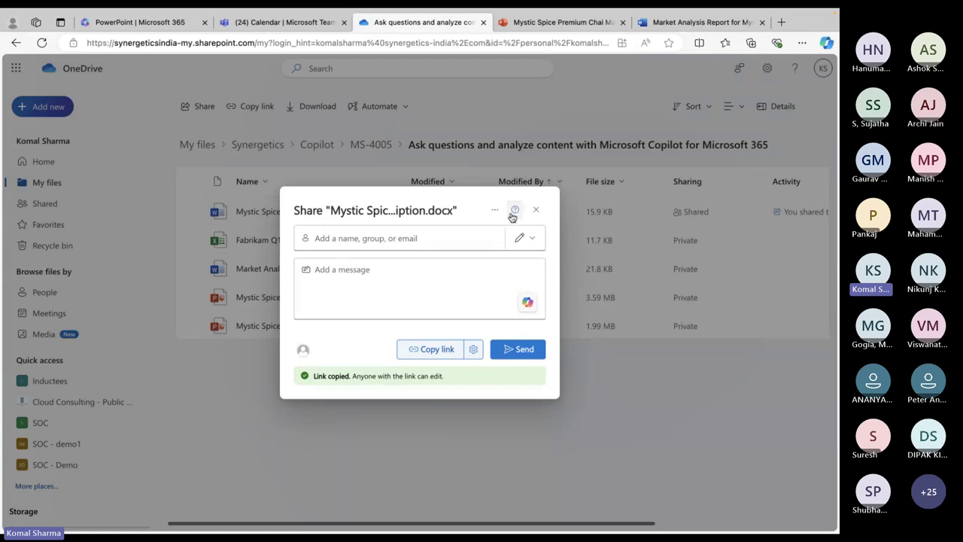
click(536, 211)
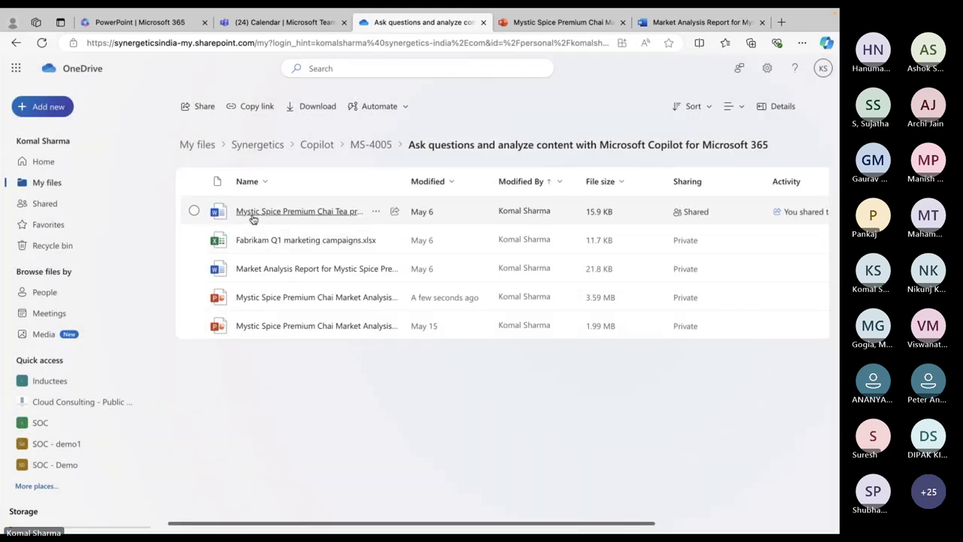
click(538, 21)
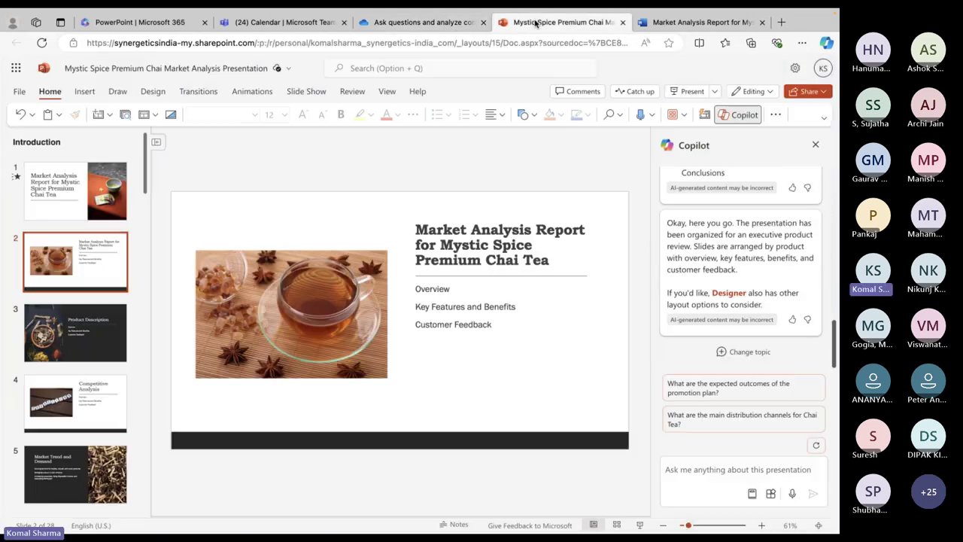
Find the Agenda slide in the chai deck and delete it, leaving 27 slides
click(120, 331)
key(Down)
key(Down)
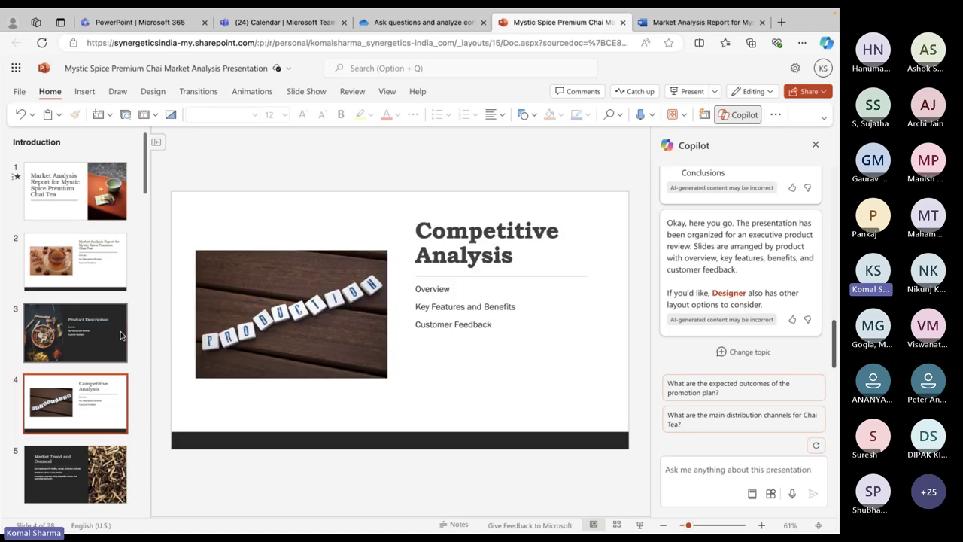
key(Down)
key(Down)
key(Down)
key(Down)
key(Down)
key(Down)
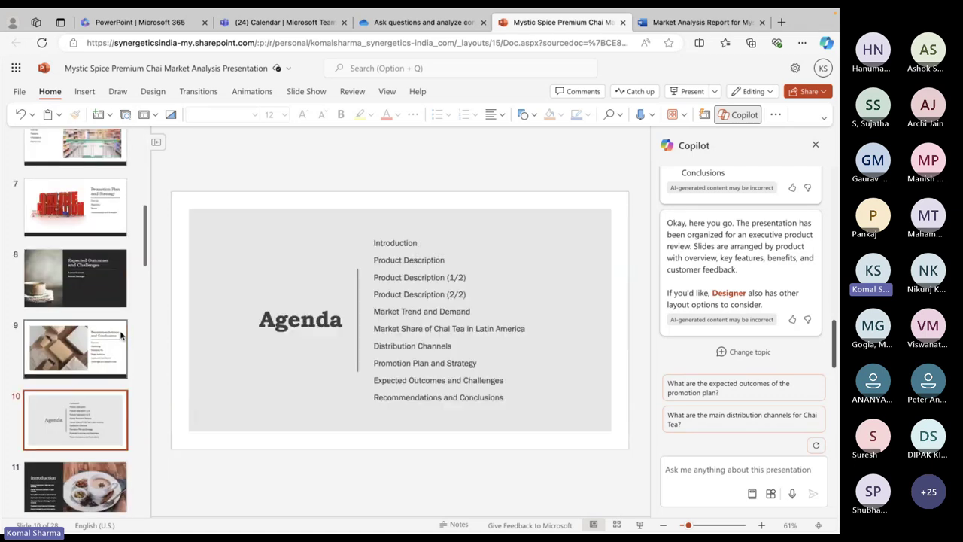
key(Down)
key(Down)
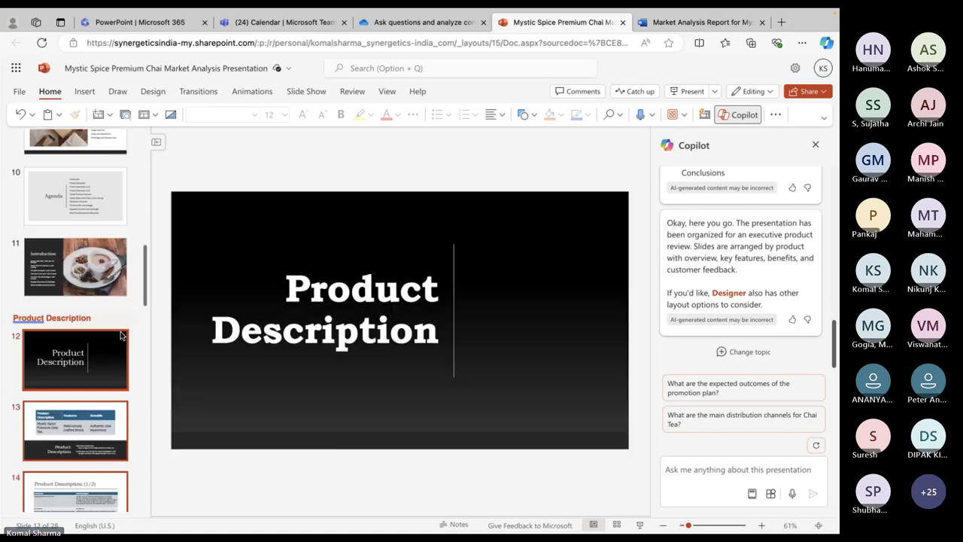
key(Up)
key(Up)
key(Up)
key(Up)
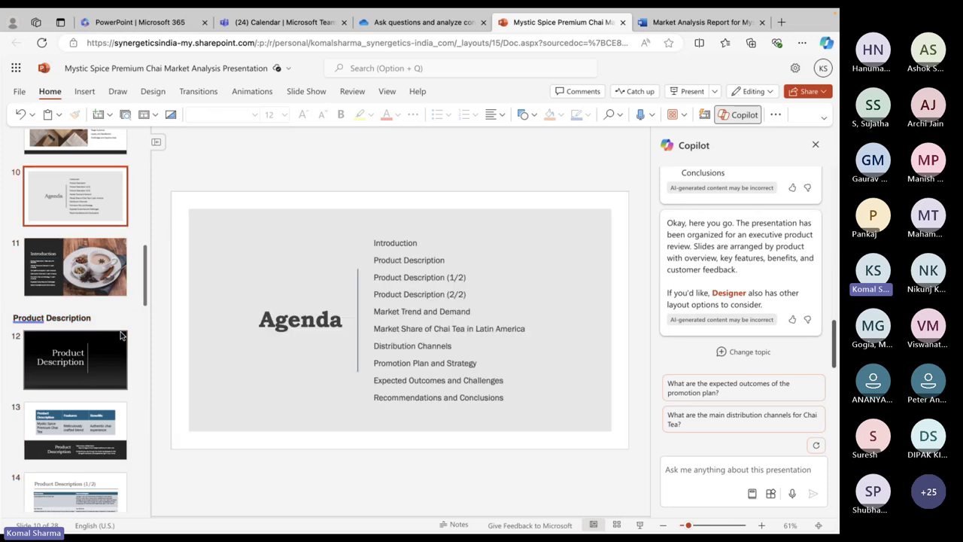
key(Down)
key(Down)
key(Up)
key(Up)
key(Up)
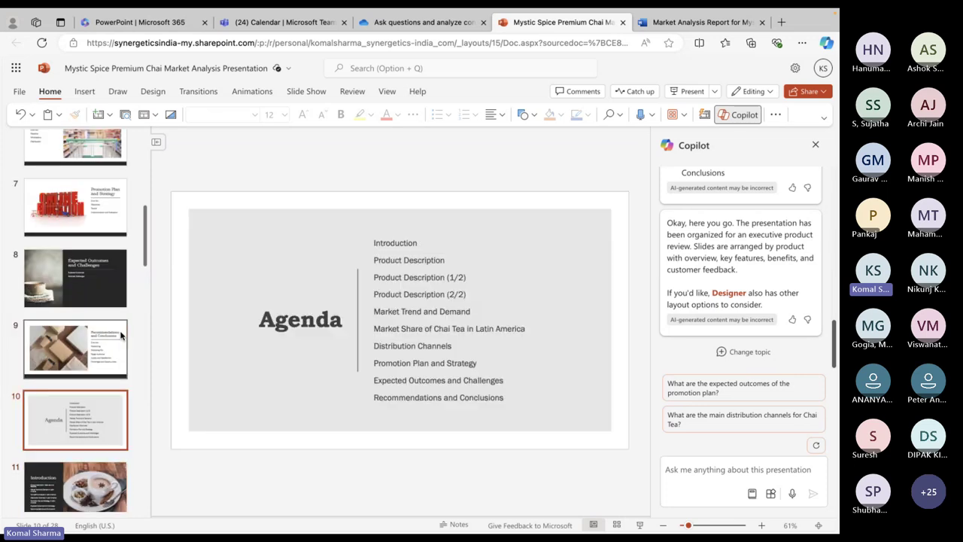
key(Down)
key(Down)
key(Delete)
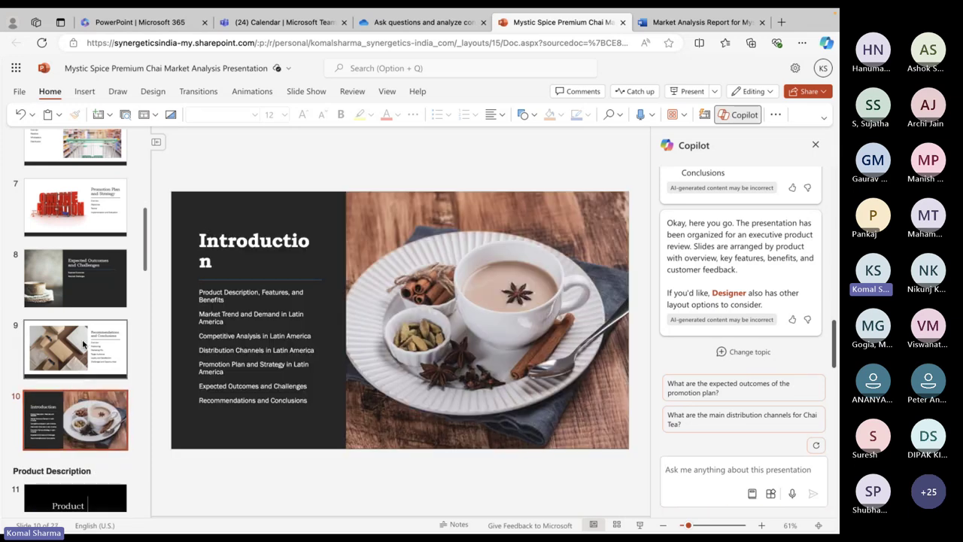
key(Down)
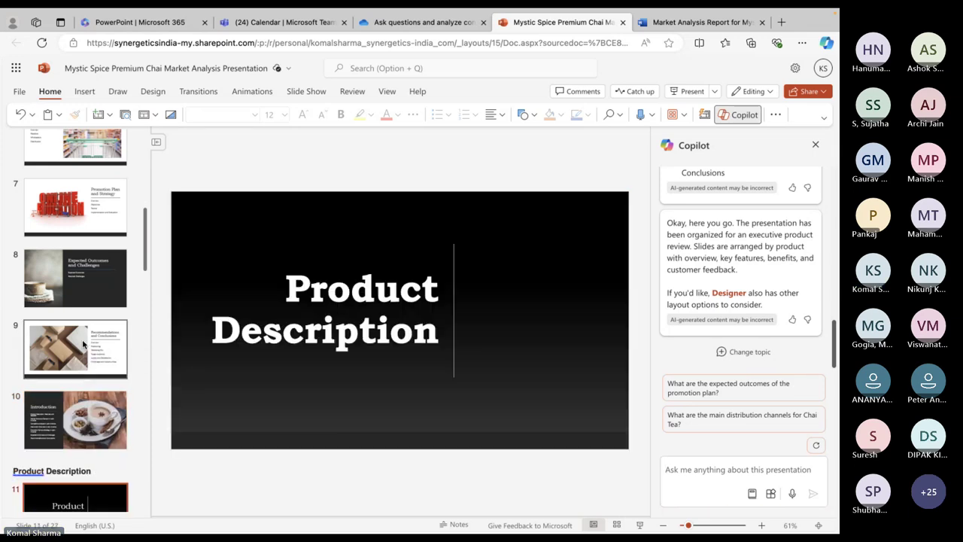
key(Down)
key(Down)
key(Down)
key(Down)
key(Down)
key(Down)
key(Down)
key(Down)
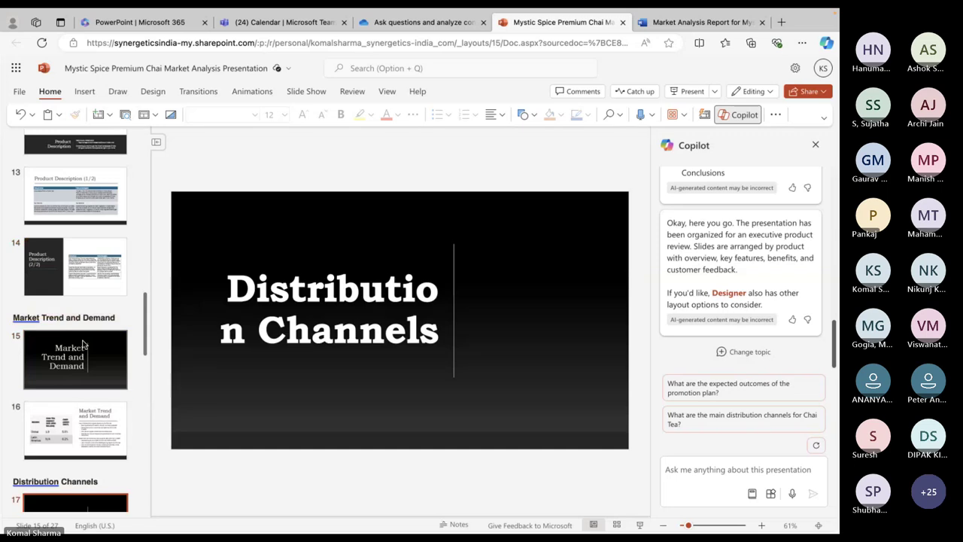
key(Down)
key(Down)
key(Down)
key(Down)
key(Down)
key(Down)
key(Down)
key(Down)
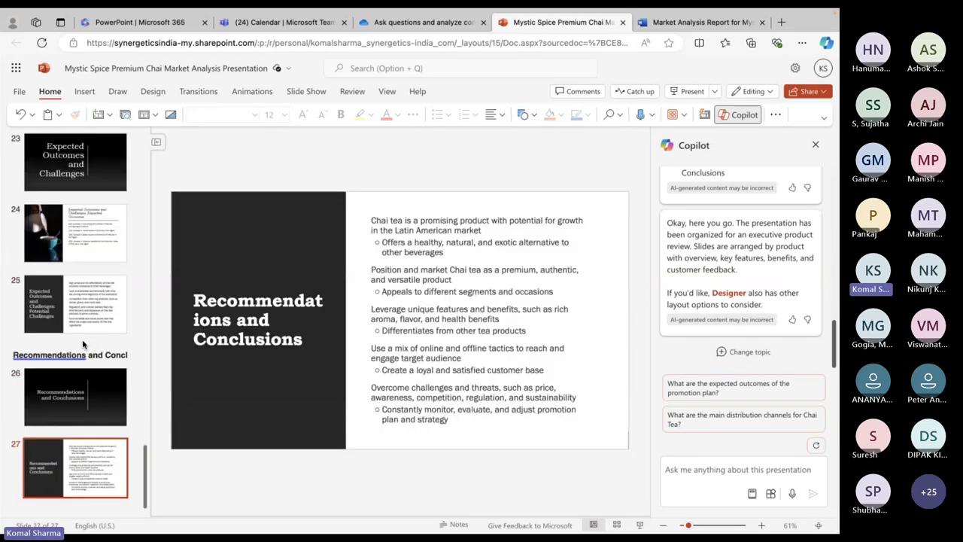
Close the chai presentation and open Fabrikam Q1 marketing campaigns.xlsx from OneDrive
click(622, 22)
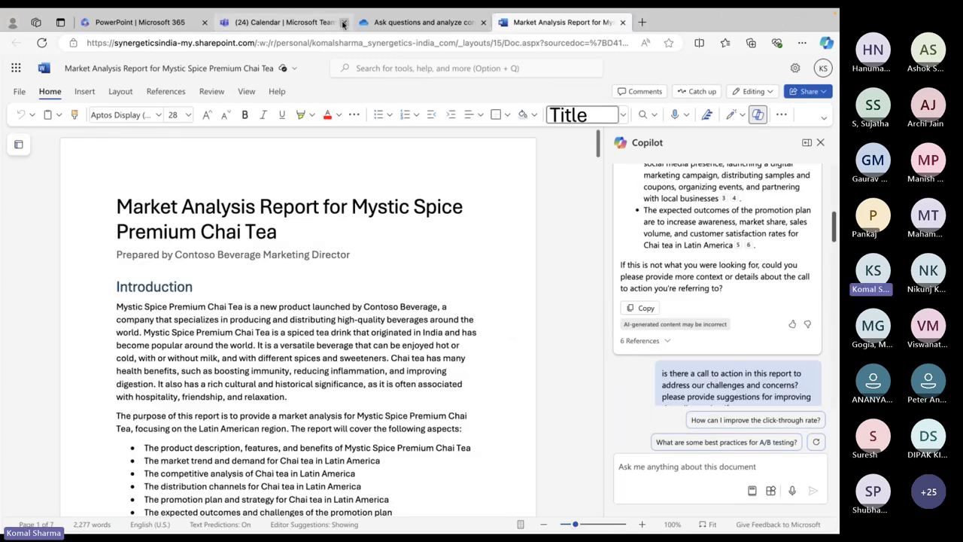
click(395, 23)
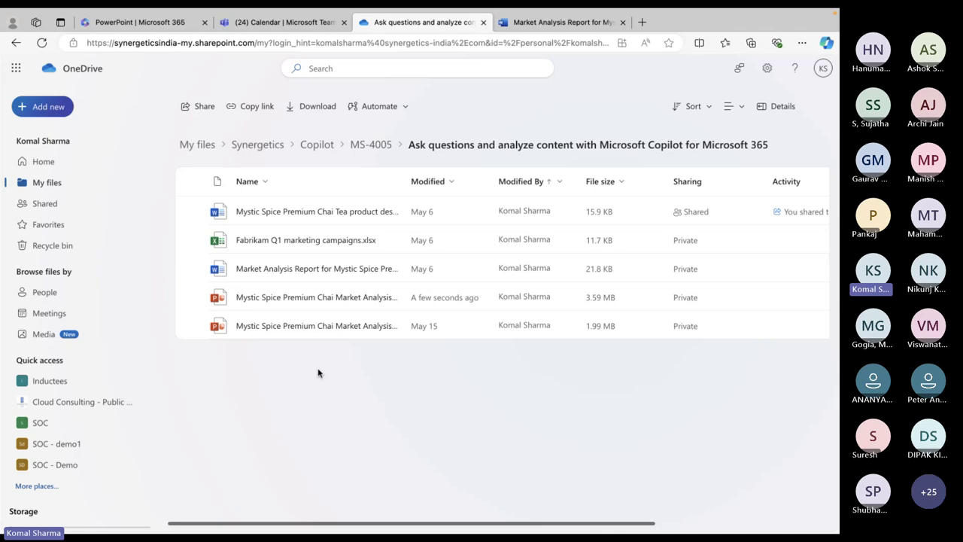
click(270, 241)
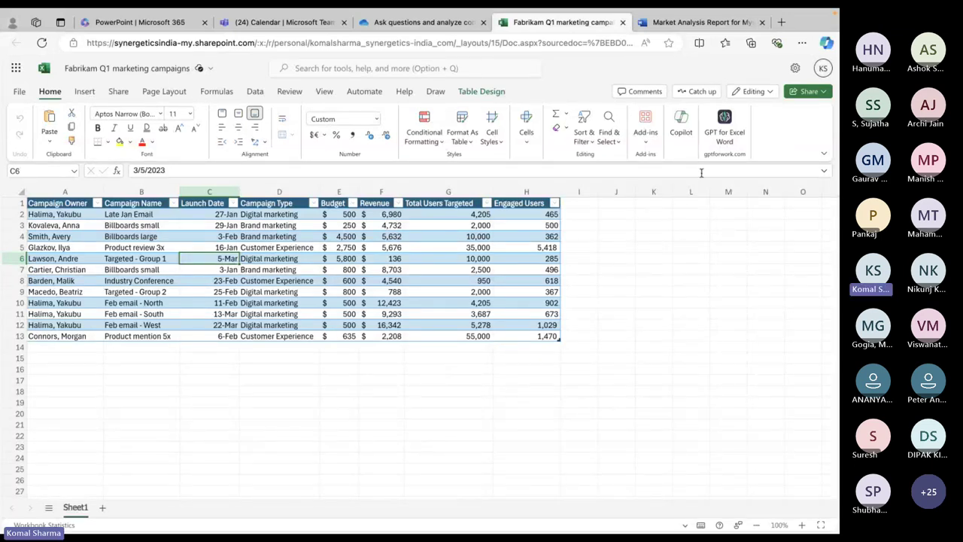
Open the Copilot pane beside the Fabrikam 12-campaign table
click(681, 128)
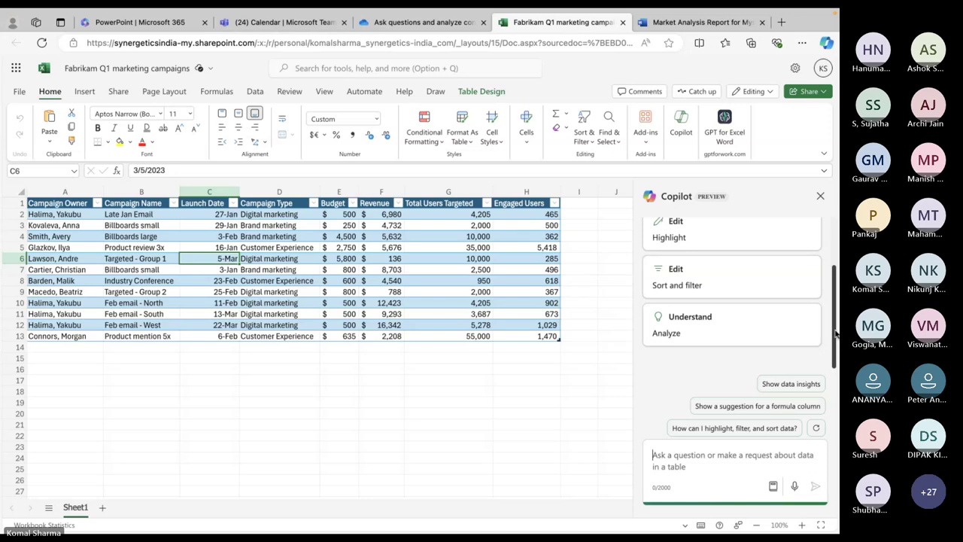
Have Copilot suggest a formula column joining each row's Engaged Users with its Campaign Owner
drag(833, 334, 835, 283)
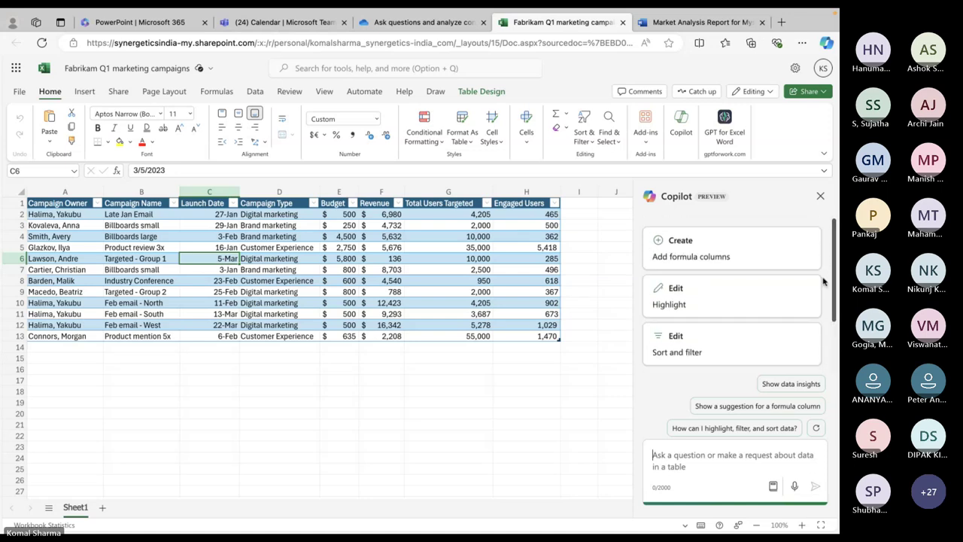
click(707, 258)
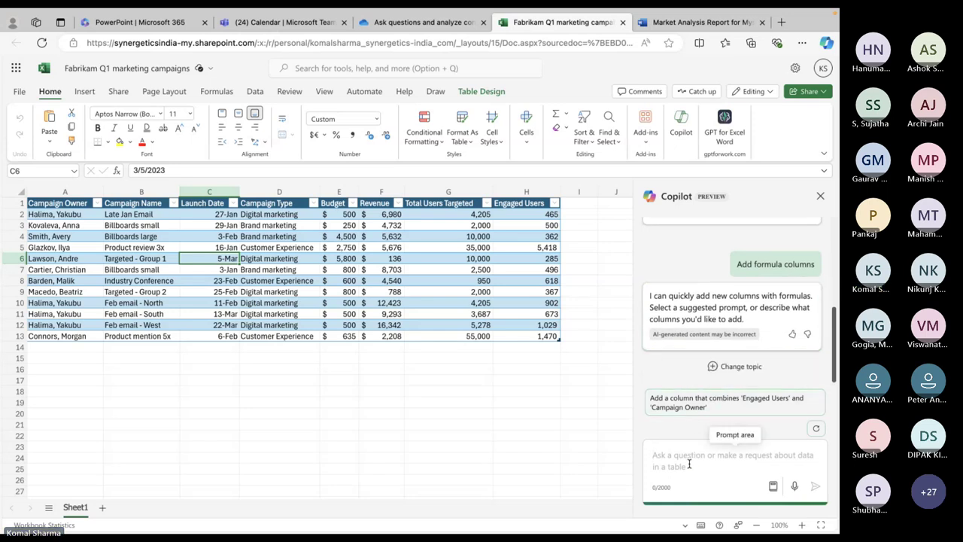
scroll(758, 299, up, 5)
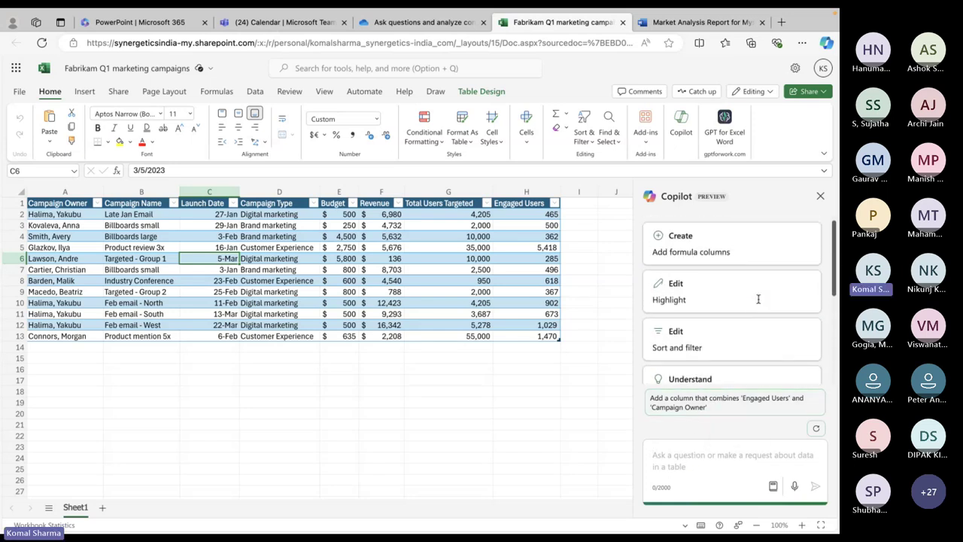
click(769, 407)
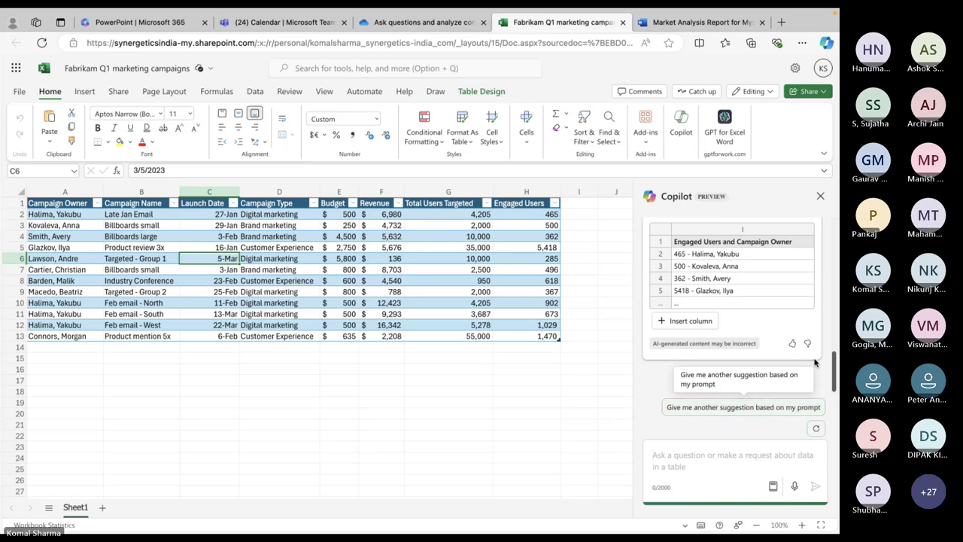
drag(834, 380, 835, 370)
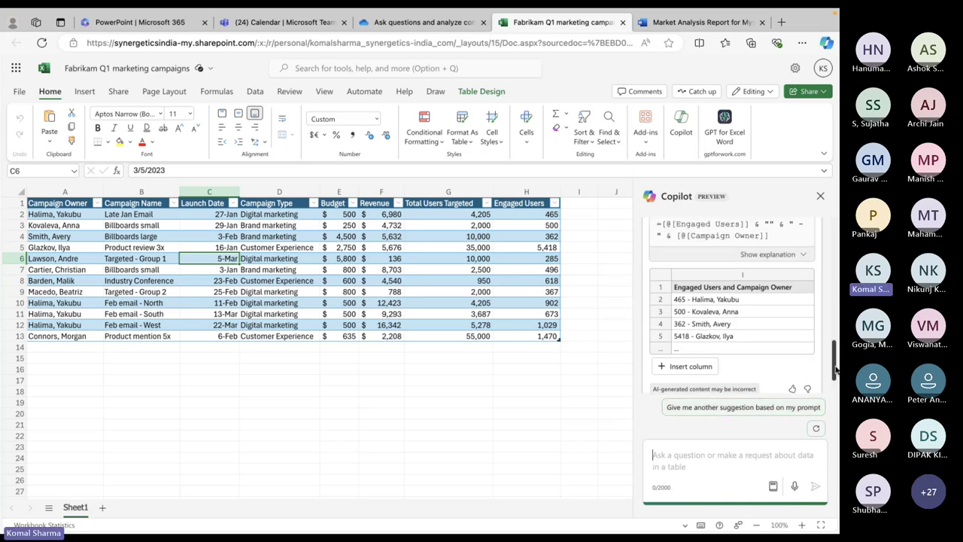
click(689, 367)
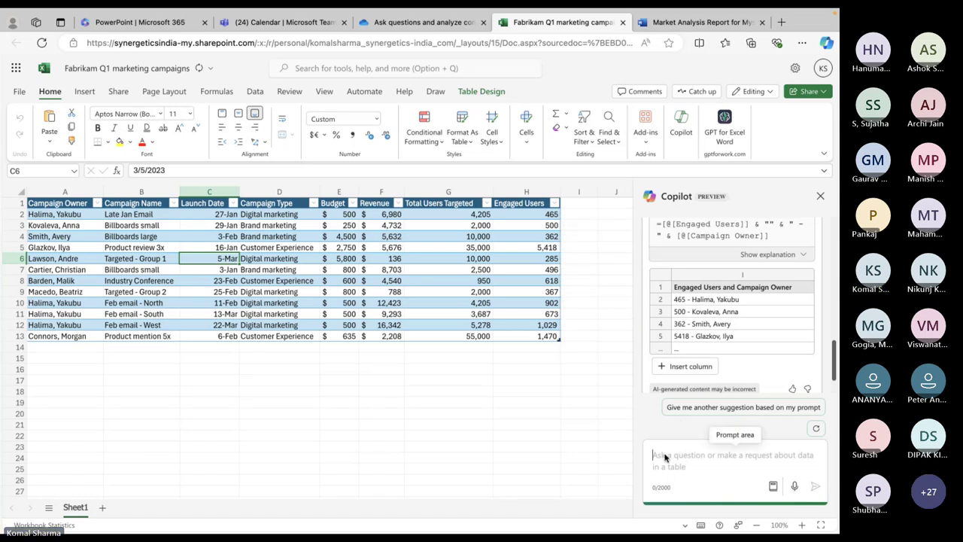
Ask Copilot 'add a formula to get engaged user ratio' and preview its column I suggestion
text(add )
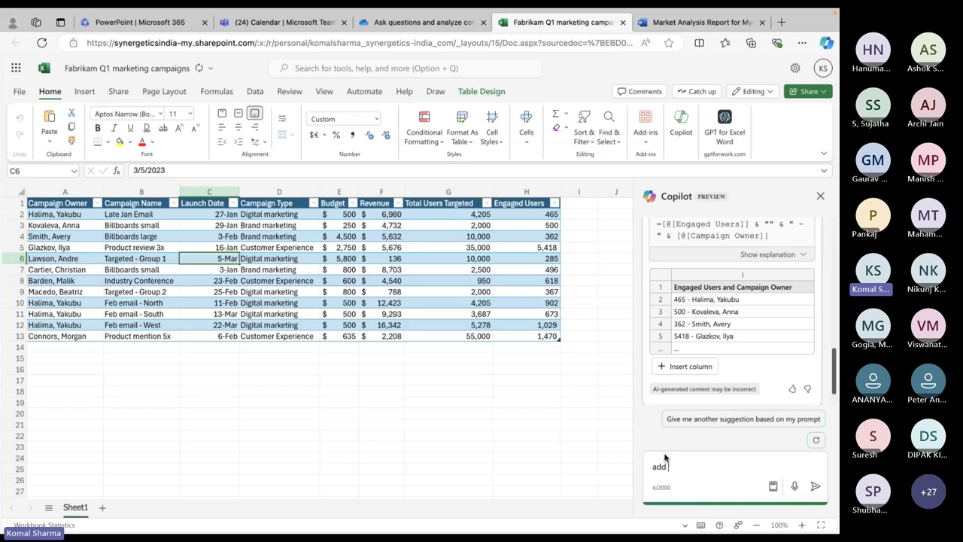
text(a formula )
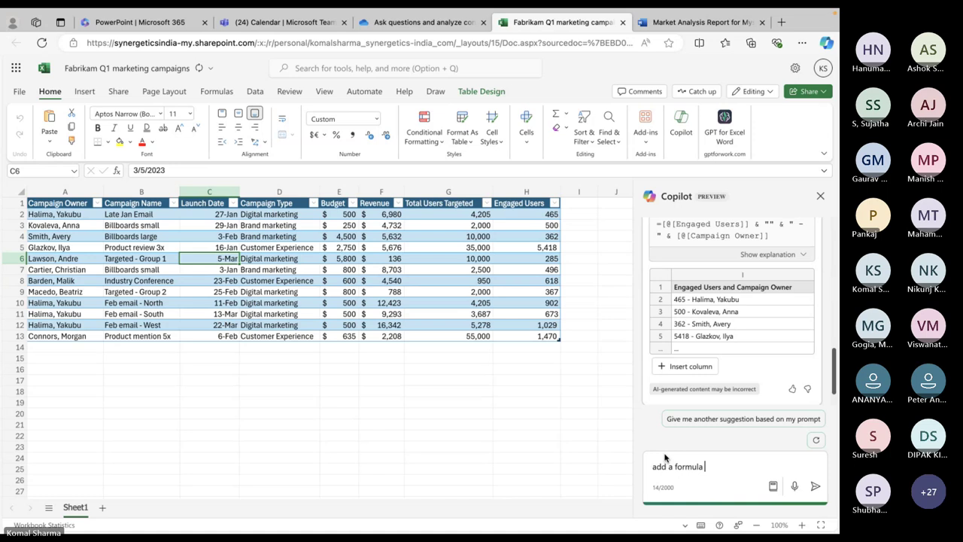
text(to get )
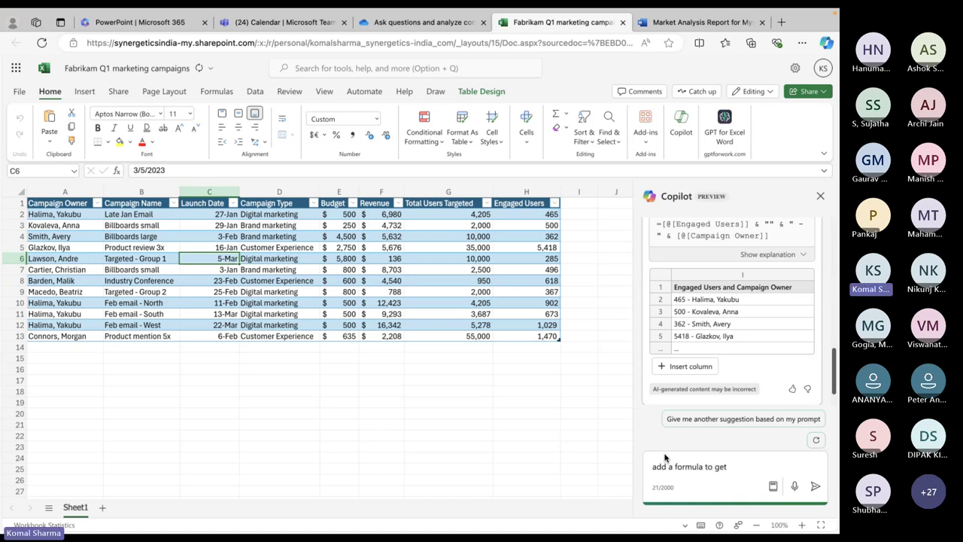
text(en)
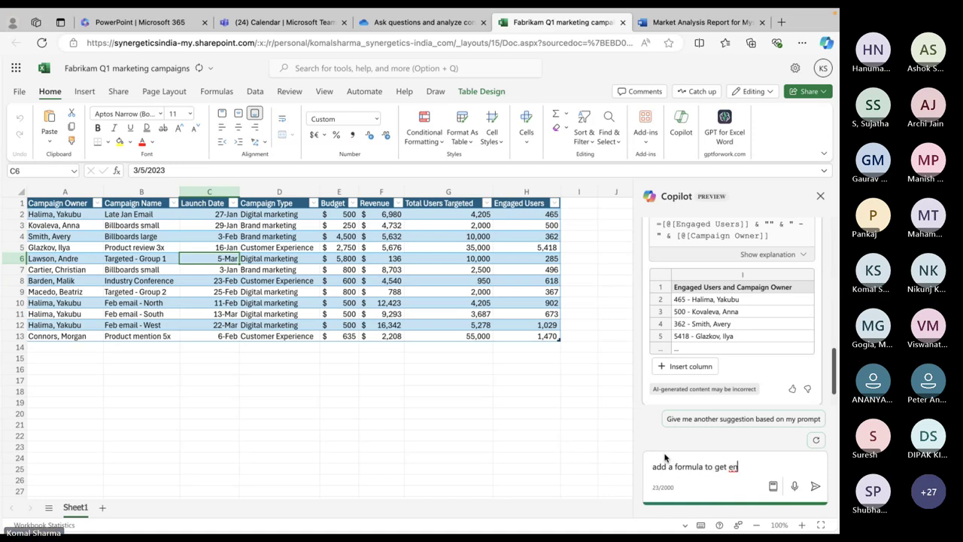
text(gaged user ratio)
click(816, 487)
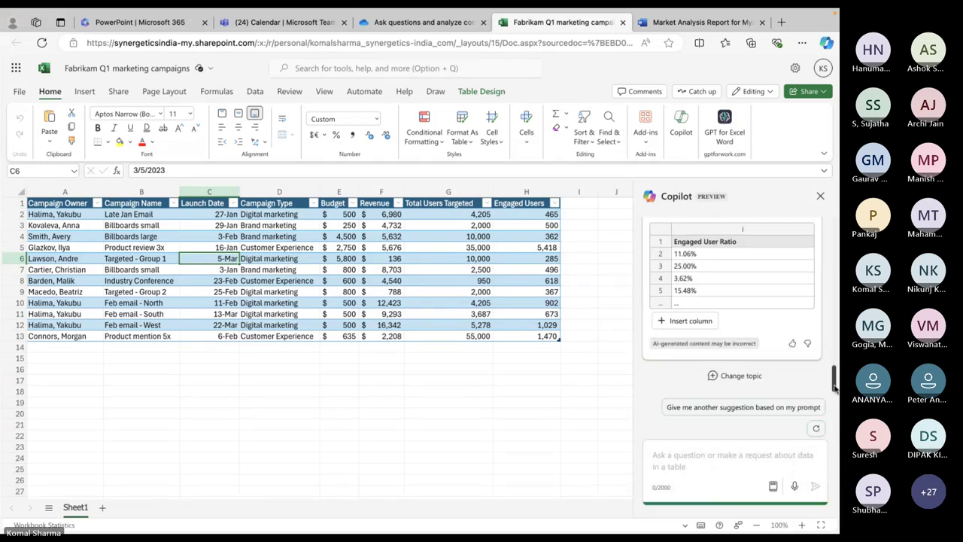
drag(833, 385, 833, 374)
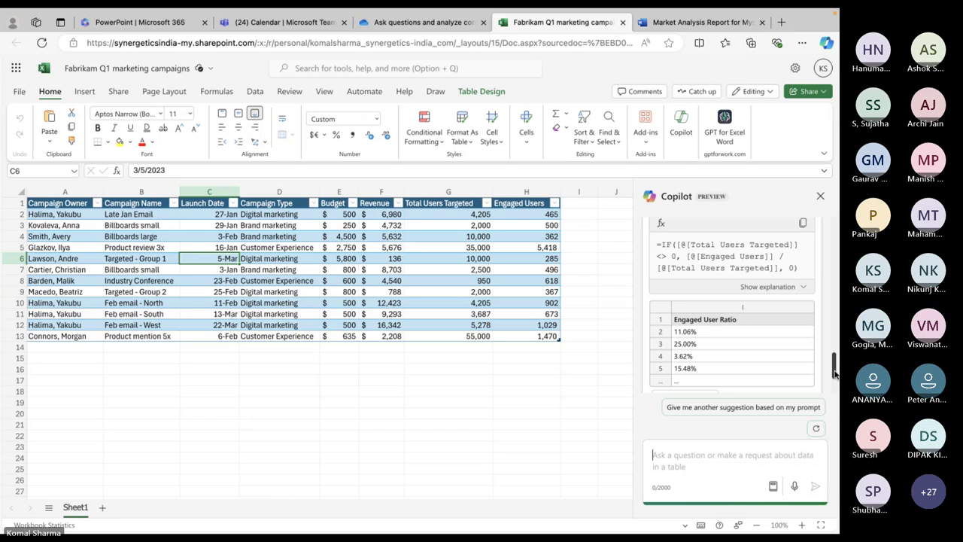
drag(833, 374, 833, 373)
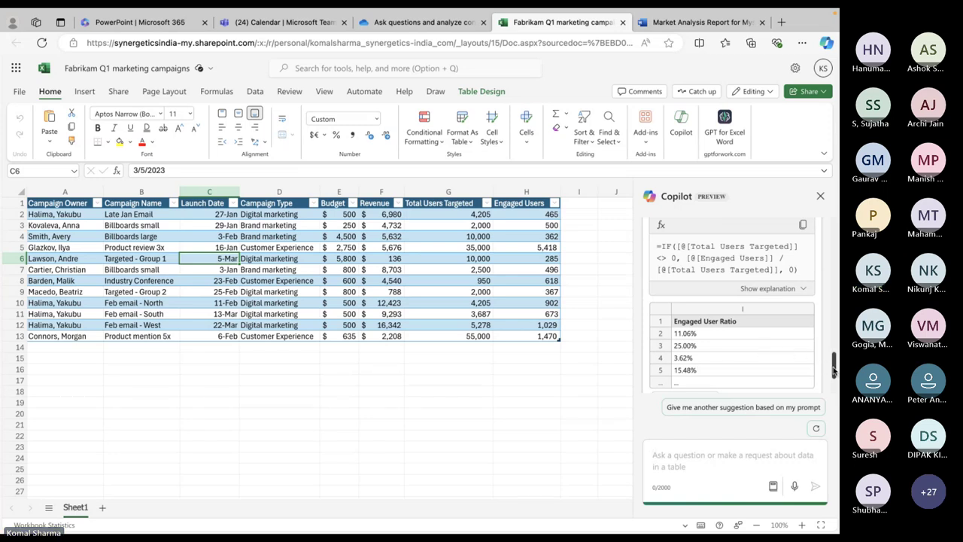
scroll(833, 370, down, 2)
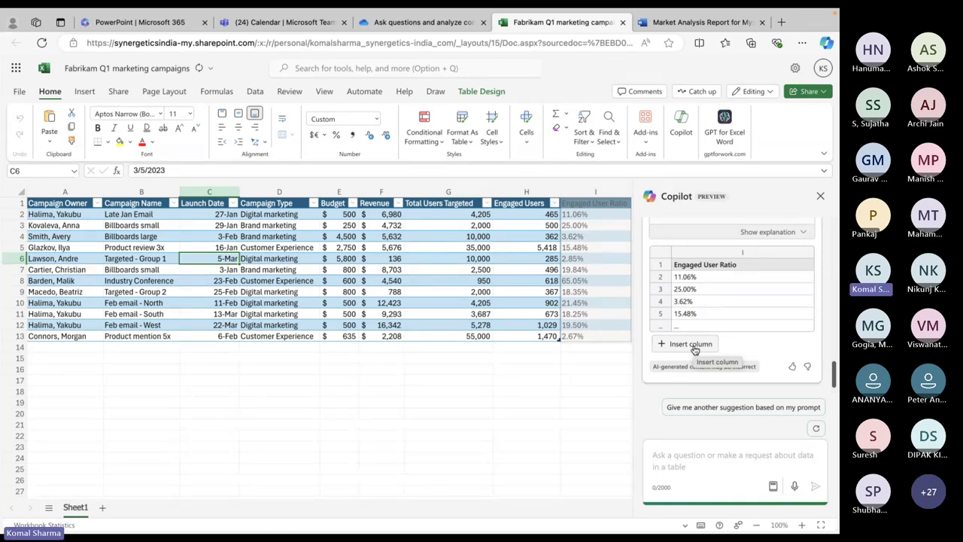
Insert Copilot's Engaged User Ratio suggestion as column I of the Fabrikam table
click(694, 349)
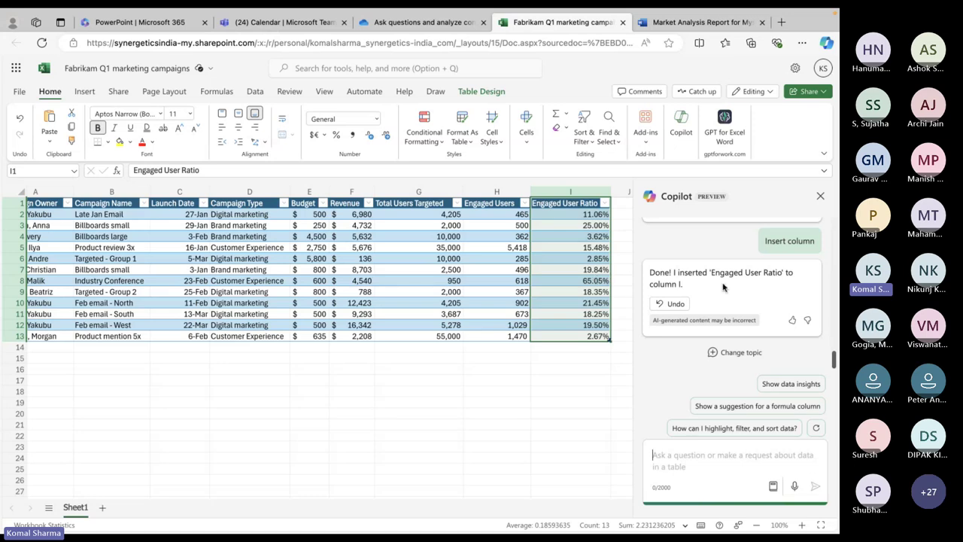
scroll(756, 292, up, 2)
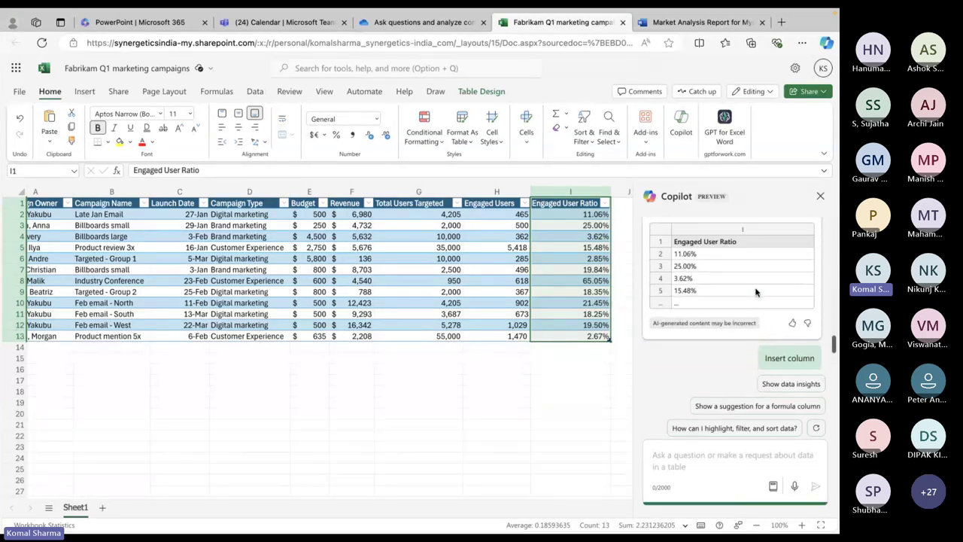
scroll(756, 292, up, 2)
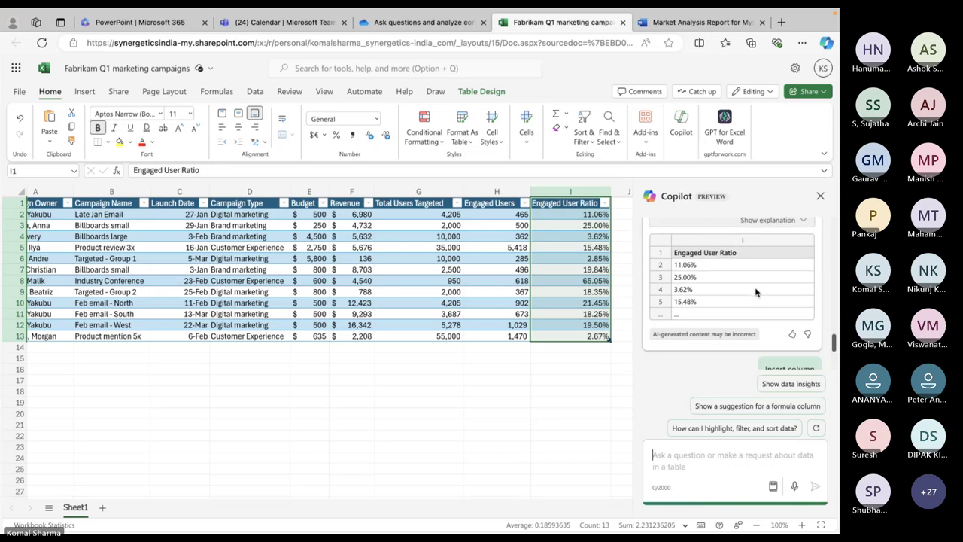
scroll(756, 292, down, 3)
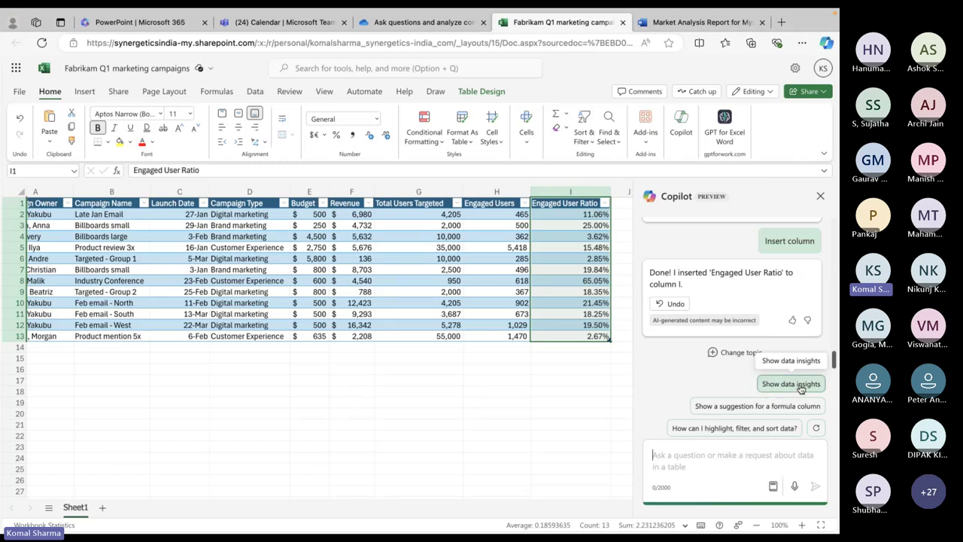
Request another formula column and review Copilot's ROI suggestion, (Revenue − Budget) / Budget, as column J
click(731, 410)
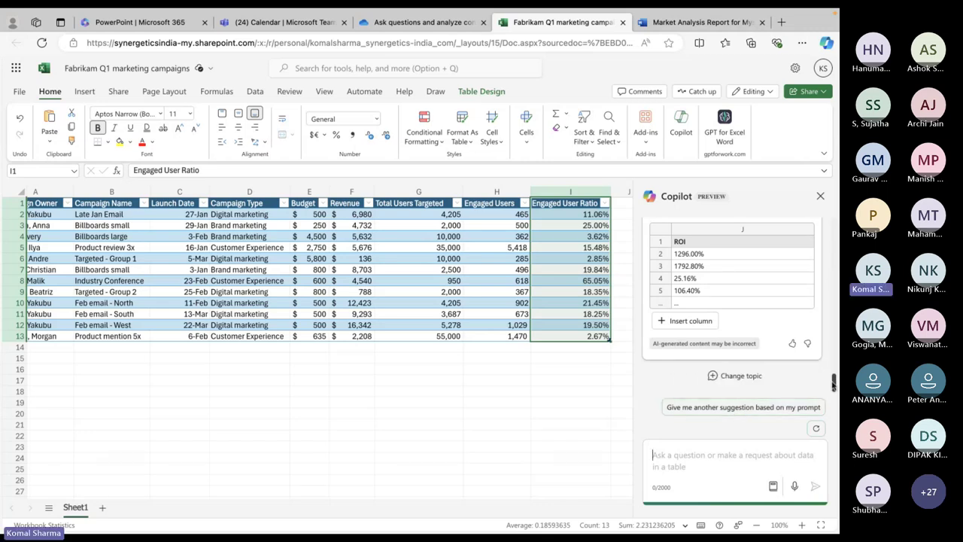
drag(834, 382, 838, 349)
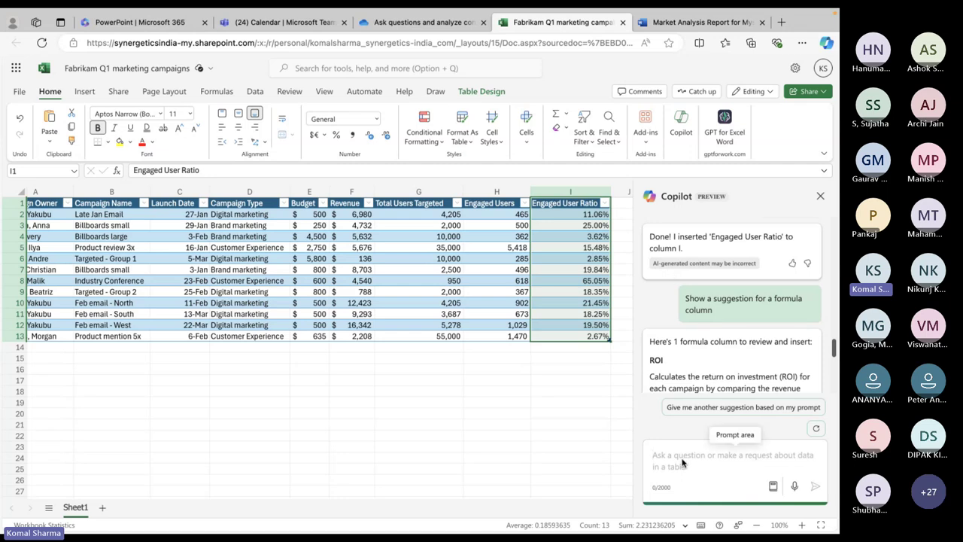
Ask Copilot 'We need to understand how it calculates user engagement' and read its explanation
text(We)
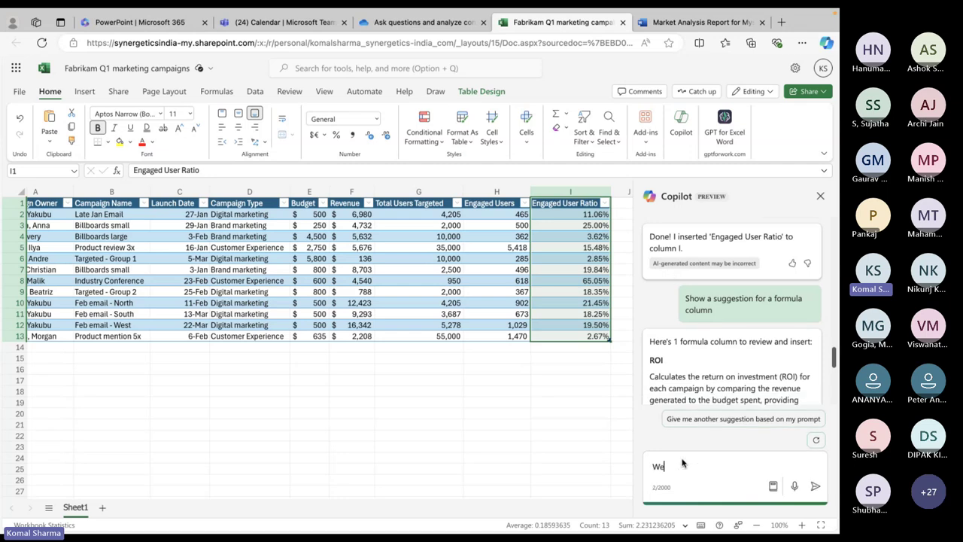
key(BackSpace)
text(e need )
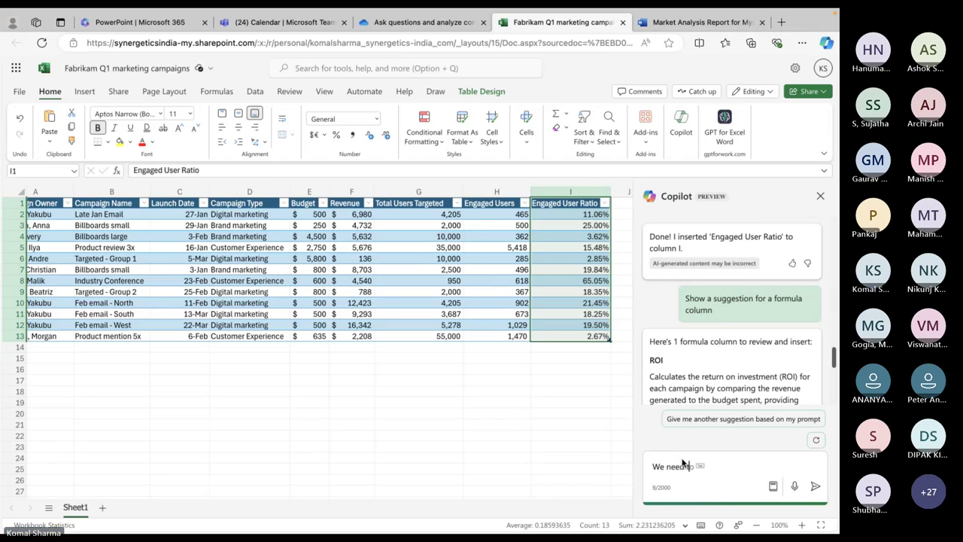
text(to understand)
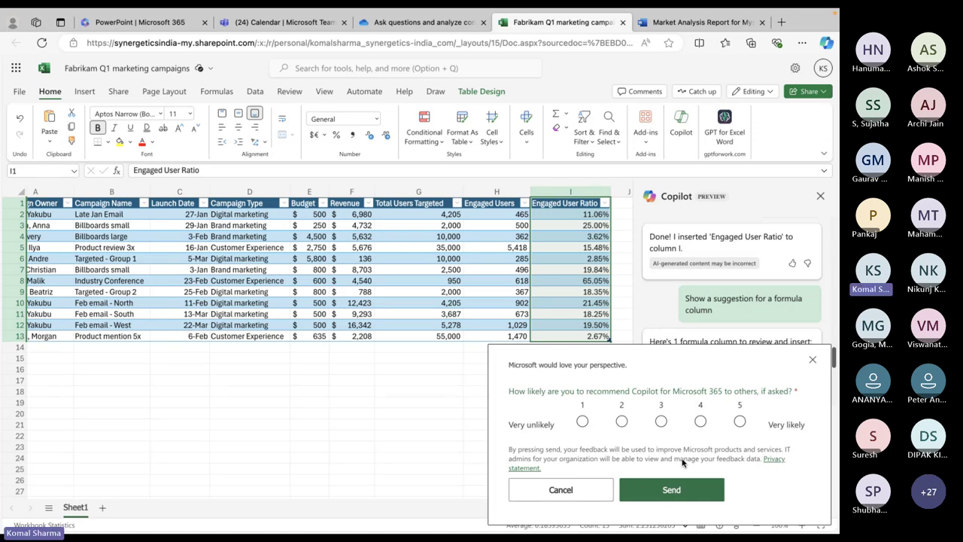
click(602, 491)
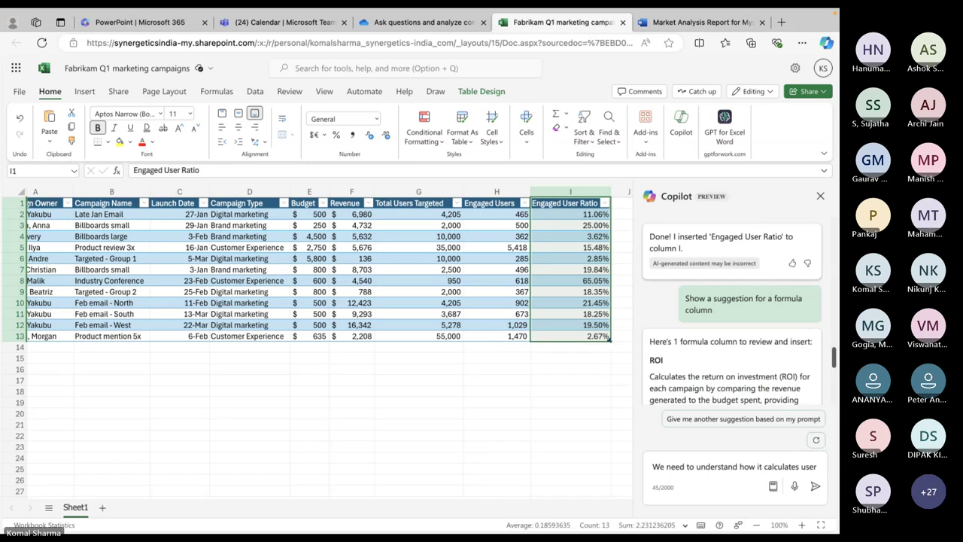
click(813, 466)
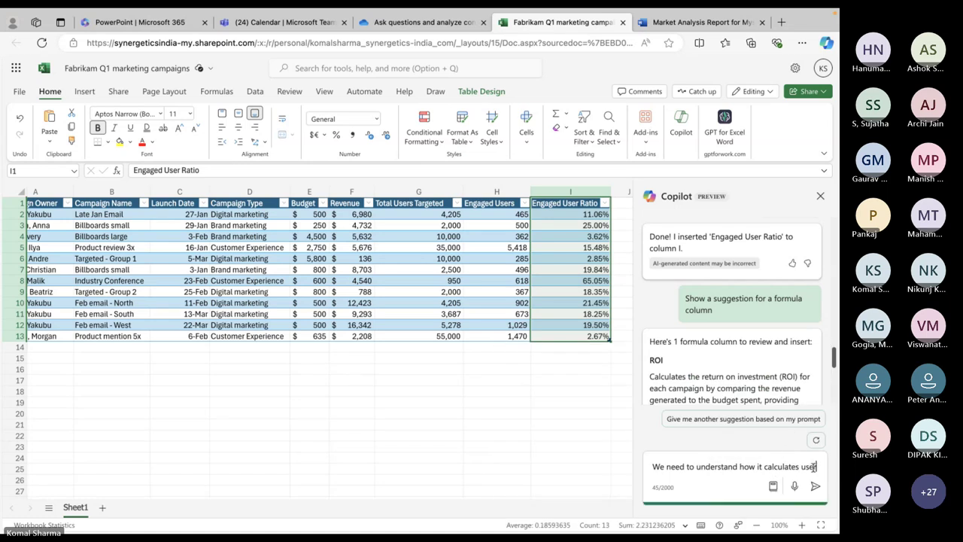
text(angagement)
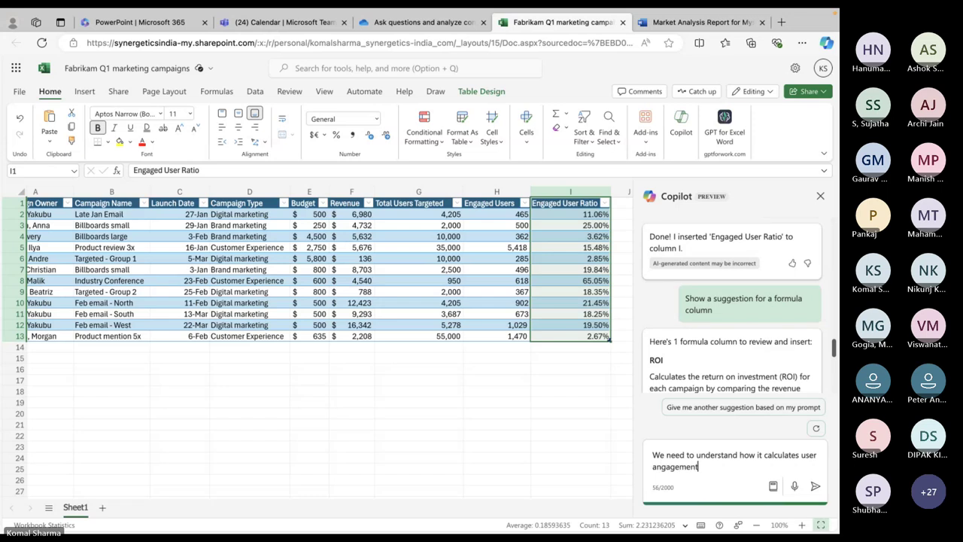
click(663, 467)
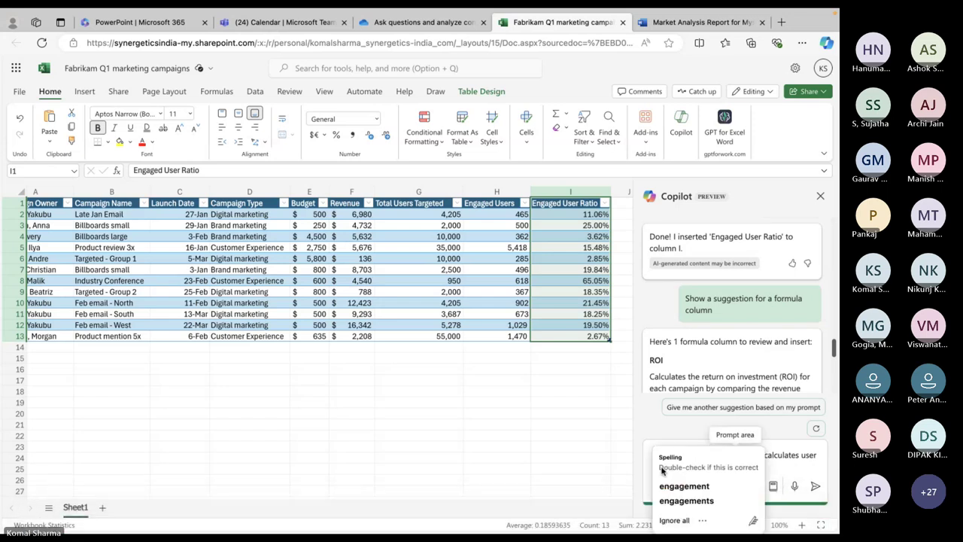
click(674, 486)
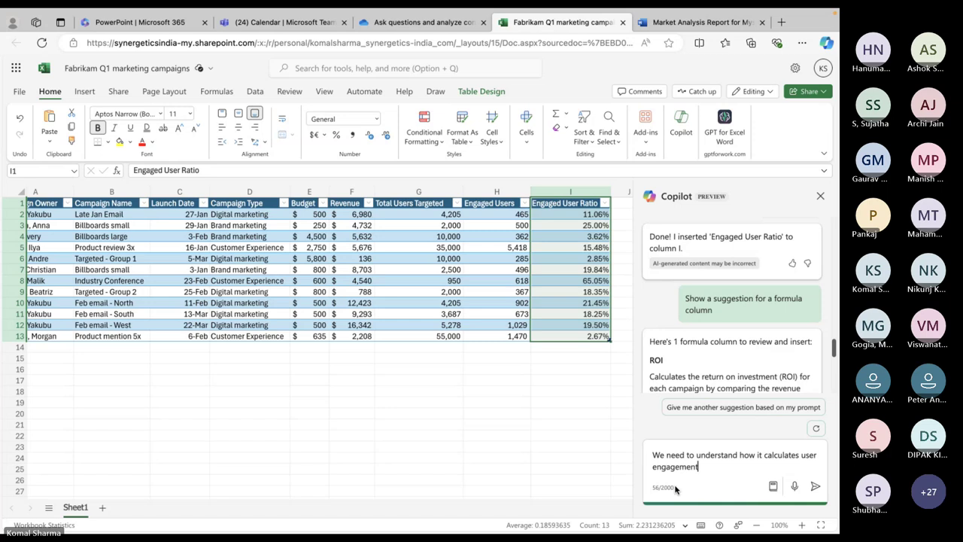
click(814, 486)
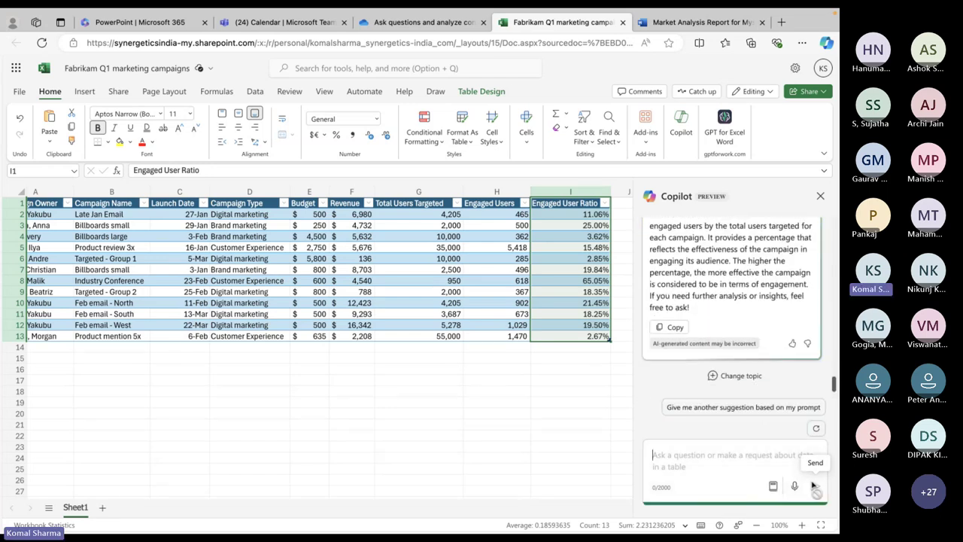
scroll(735, 319, up, 3)
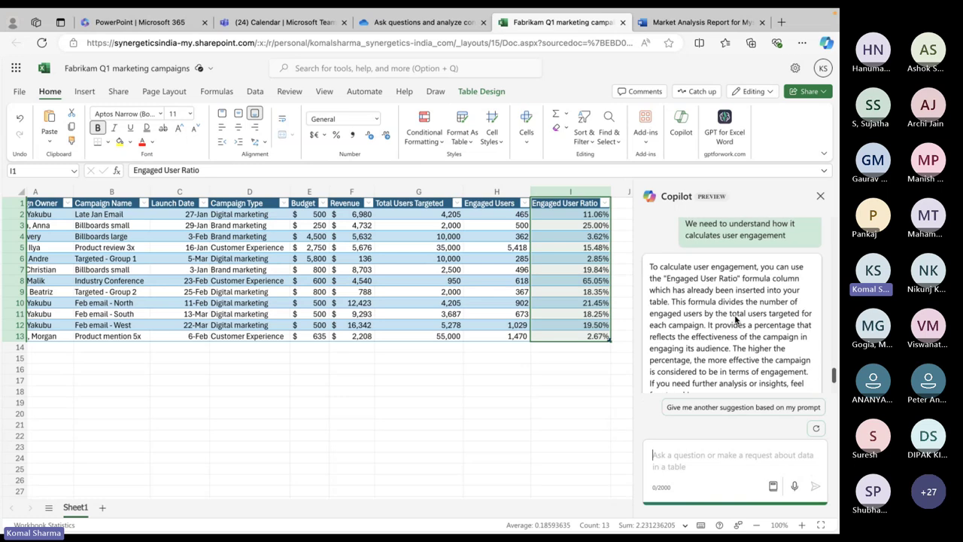
scroll(736, 319, down, 2)
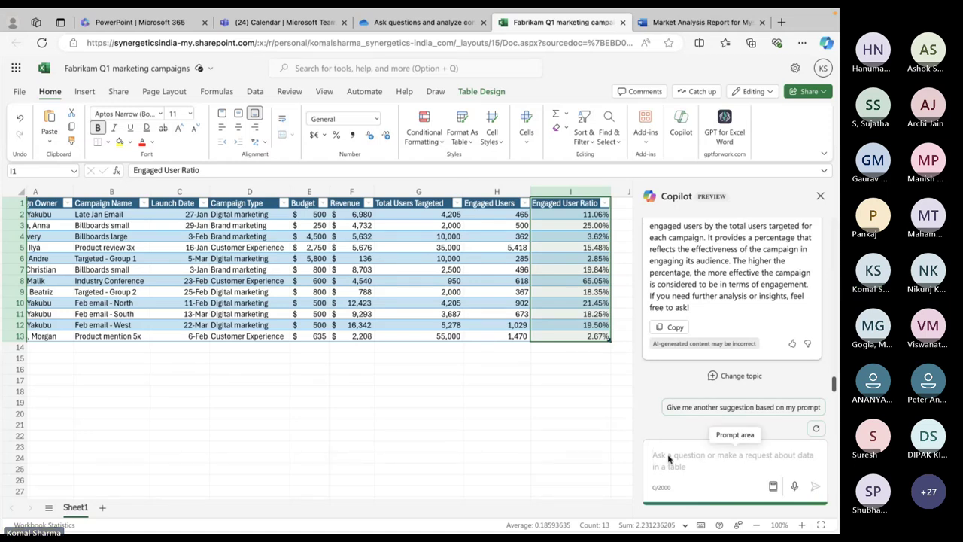
Begin a new Copilot prompt with the word 'add'
text(add)
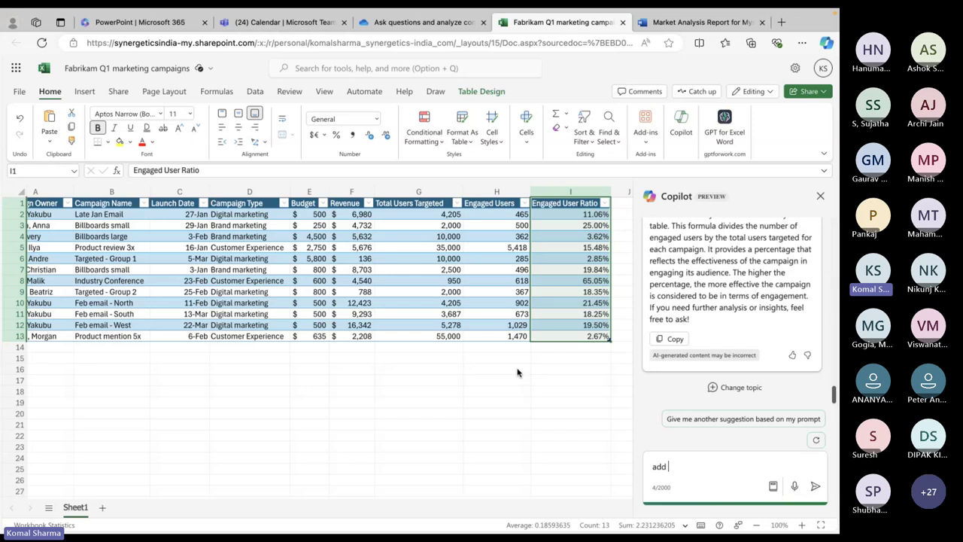
key(ctrl+Right)
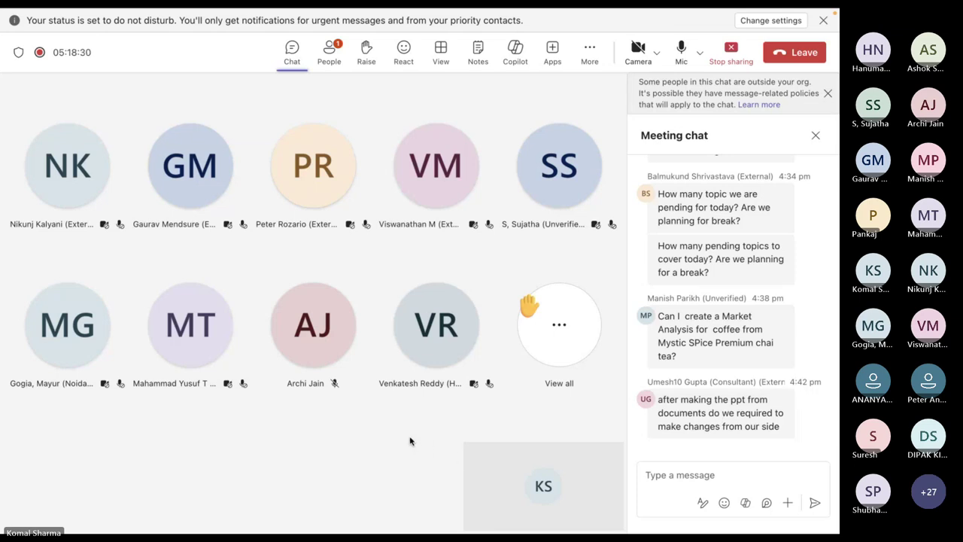
key(ctrl+Left)
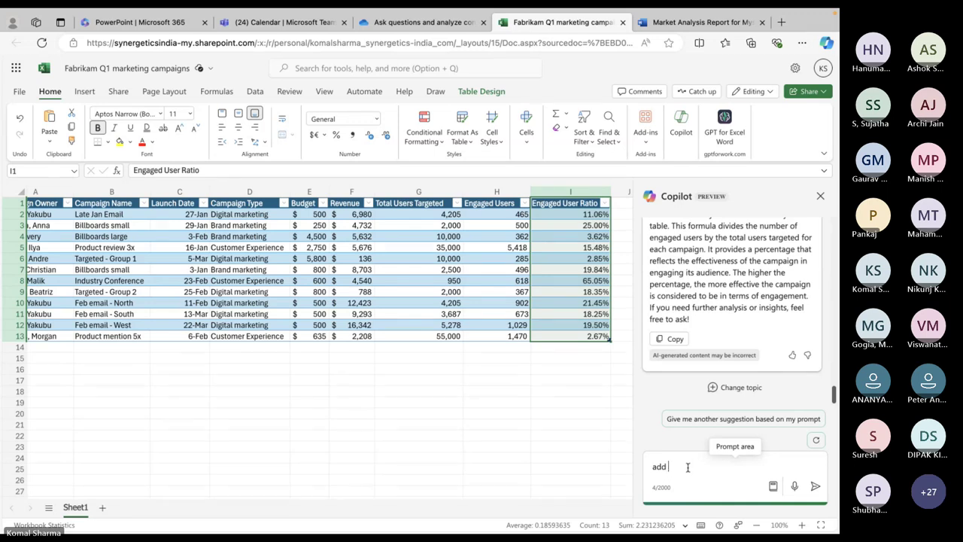
Draft the Copilot request 'add a column that calculate the number of days after the product launch event'
text(a c)
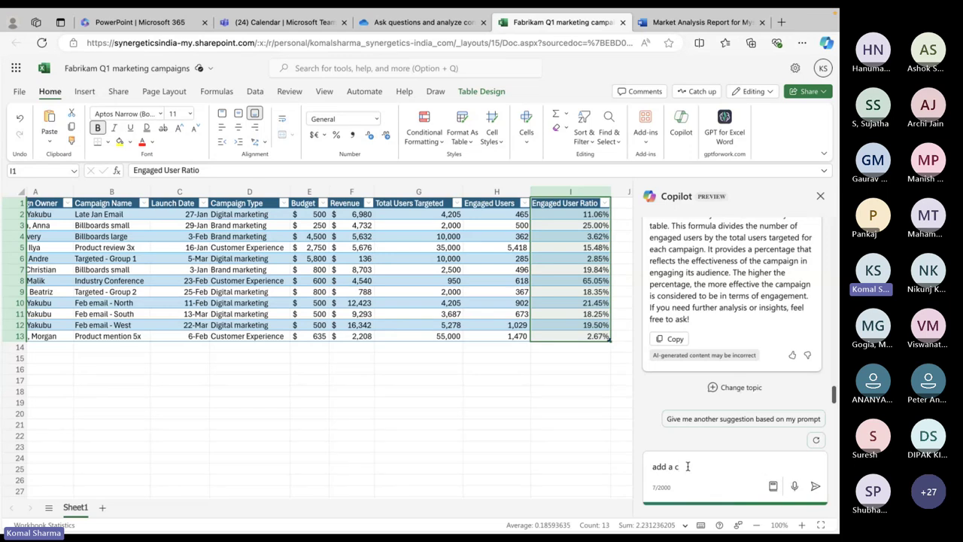
text(olumn that calculate the)
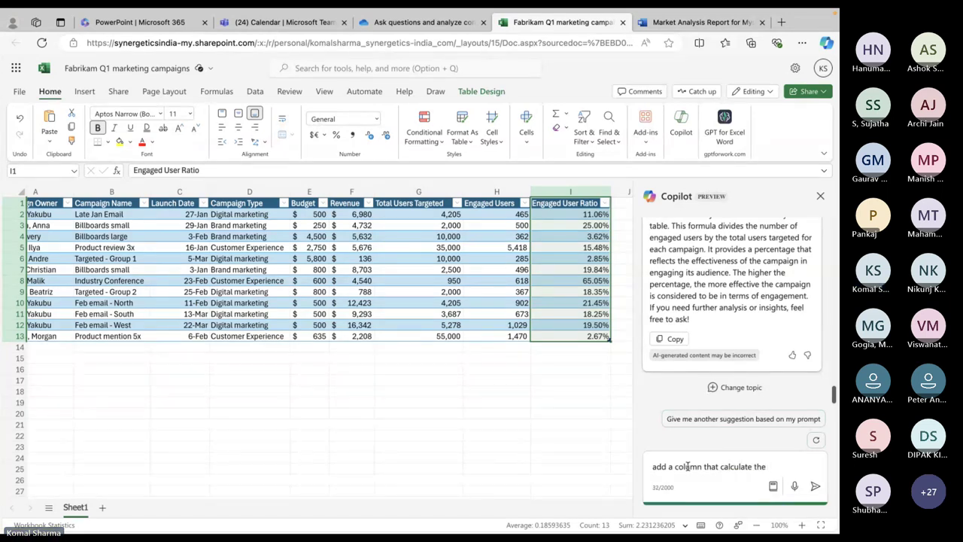
text( number of days)
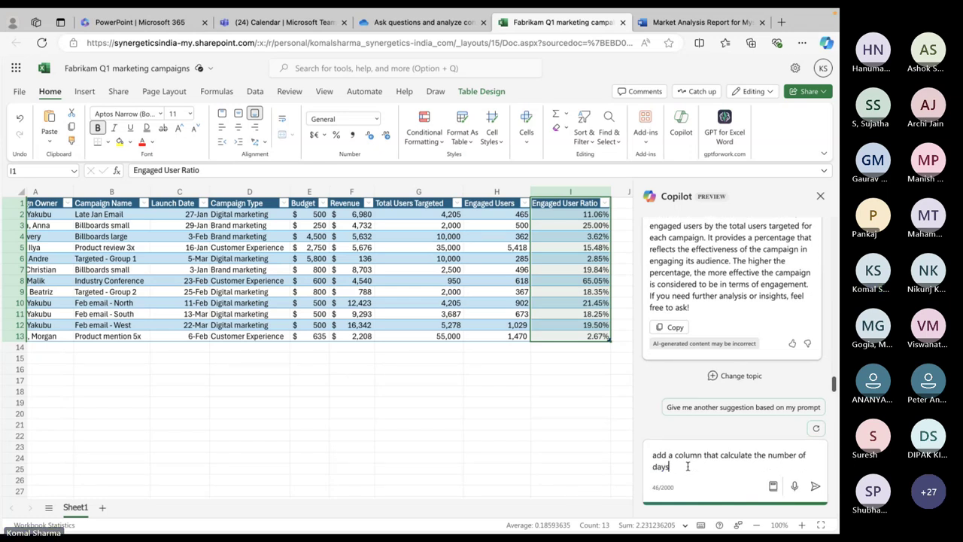
text( after t)
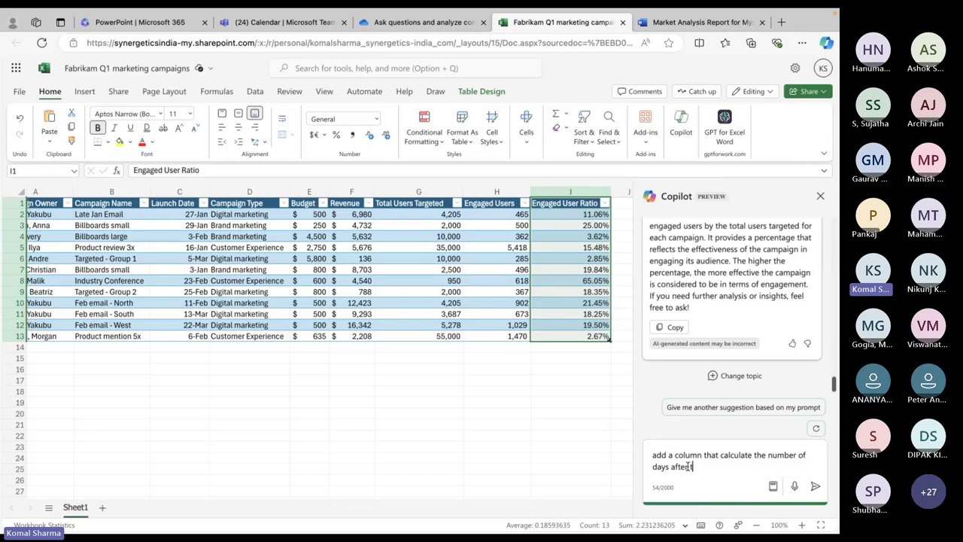
text(he product launch event)
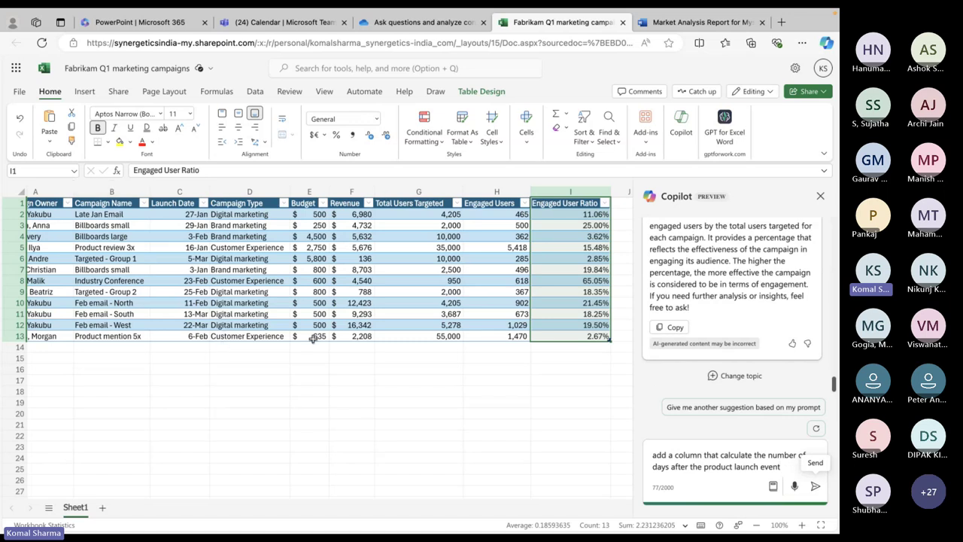
Send the days-after-launch request and insert Copilot's Days After Launch column as column J
click(817, 491)
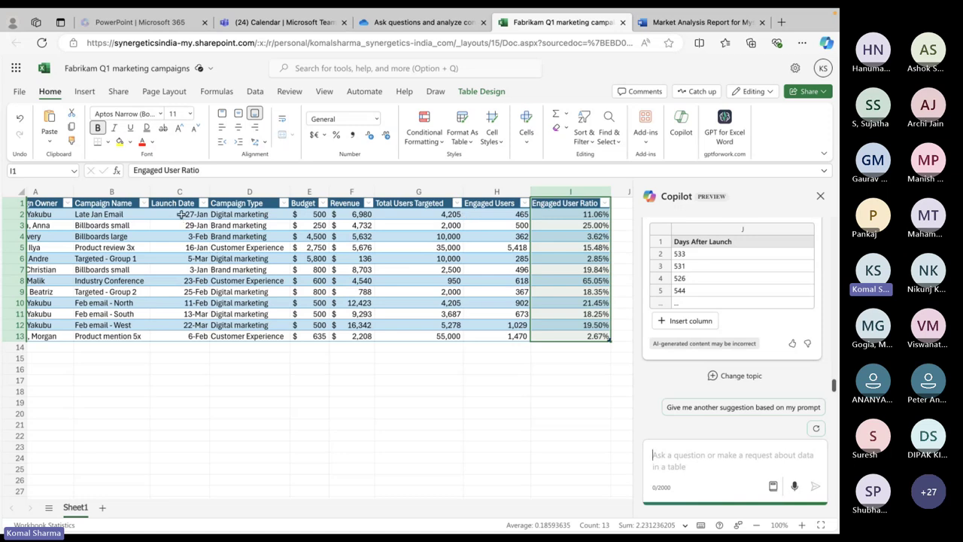
click(685, 320)
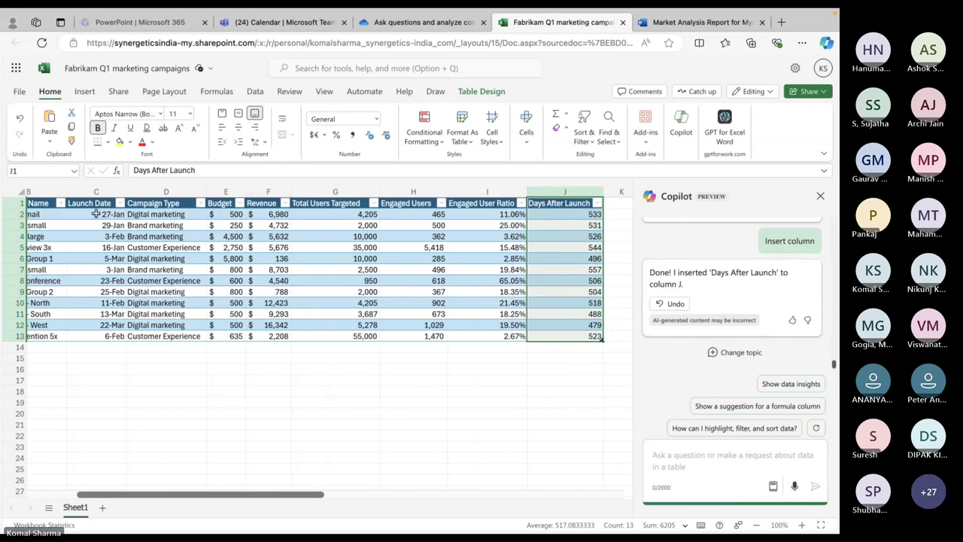
Check C2's launch date and column J's =FLOOR.MATH(NOW() - [@[Launch Date]]) formula
click(96, 214)
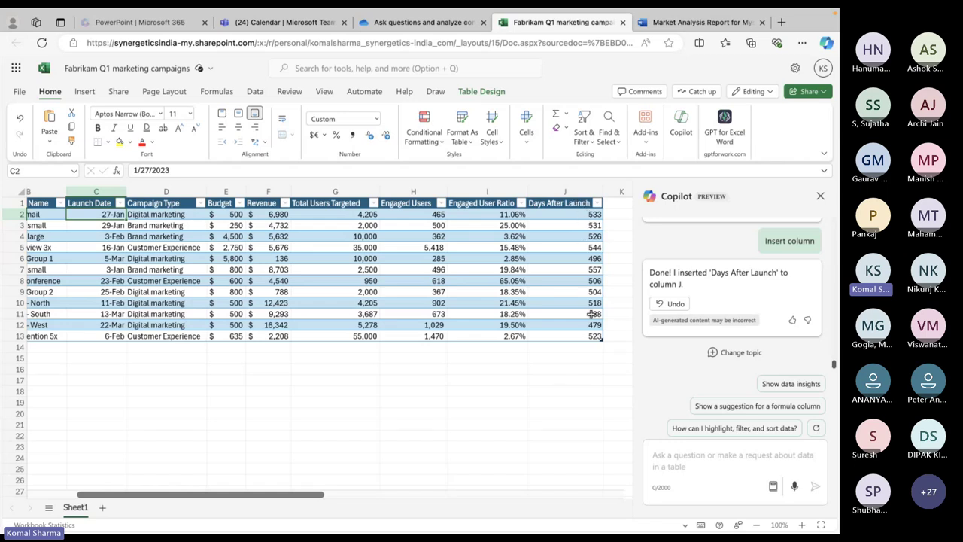
click(559, 215)
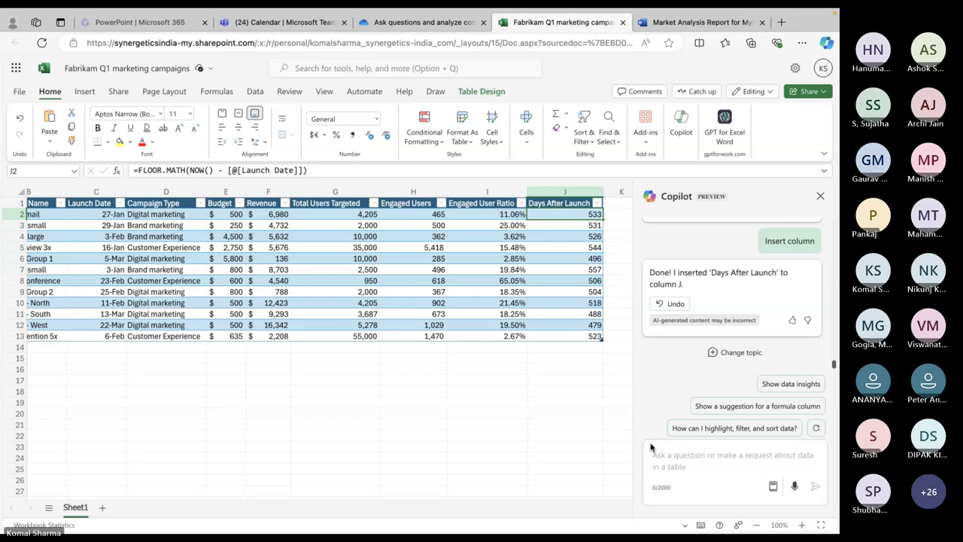
scroll(291, 325, left, 2)
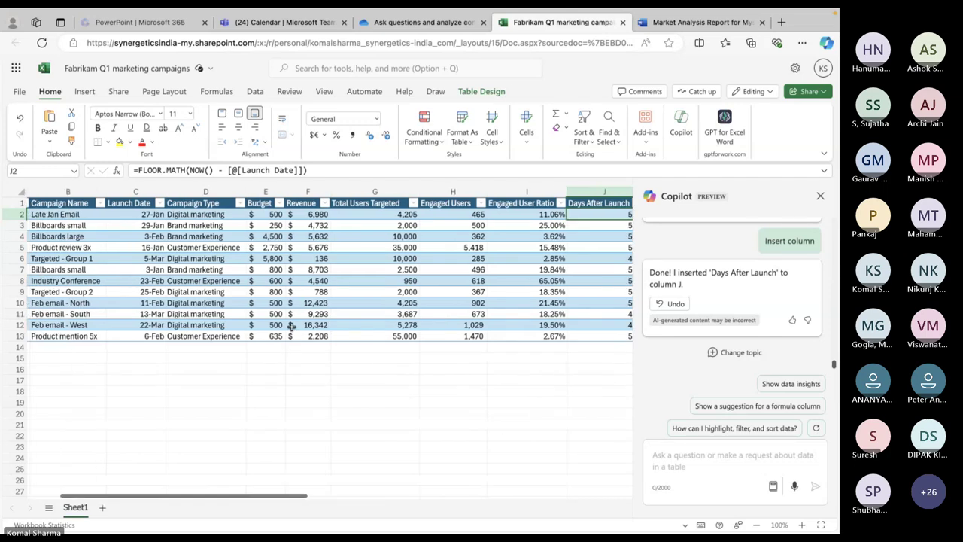
scroll(292, 325, left, 3)
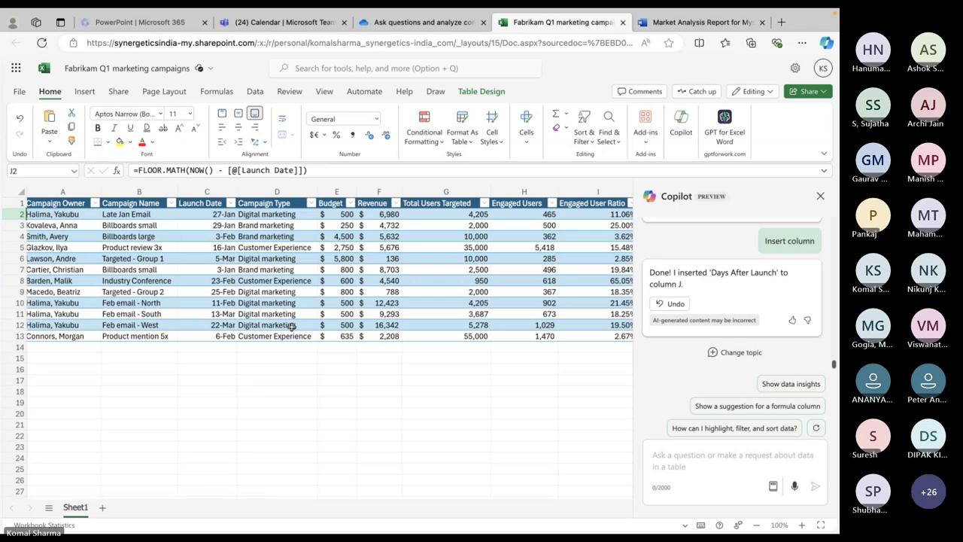
scroll(329, 294, right, 1)
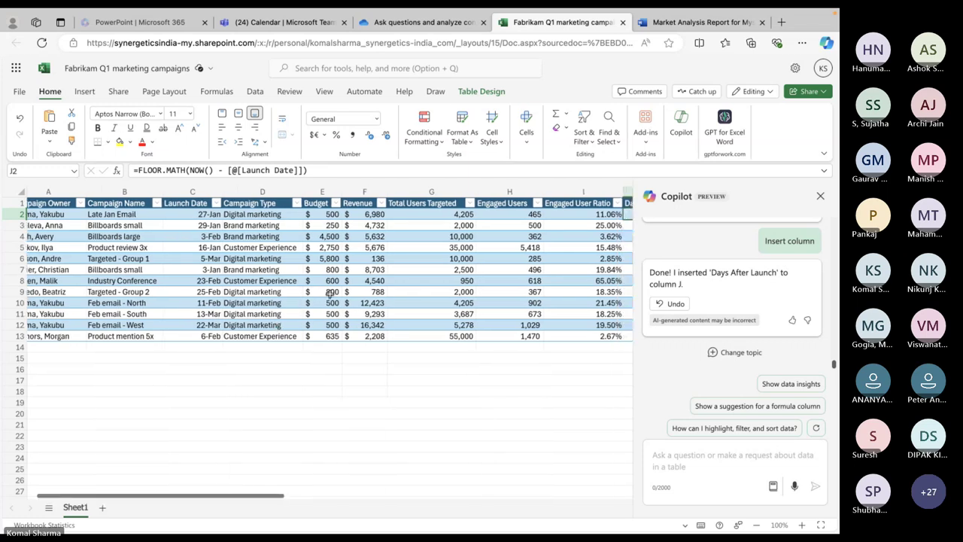
scroll(329, 294, right, 4)
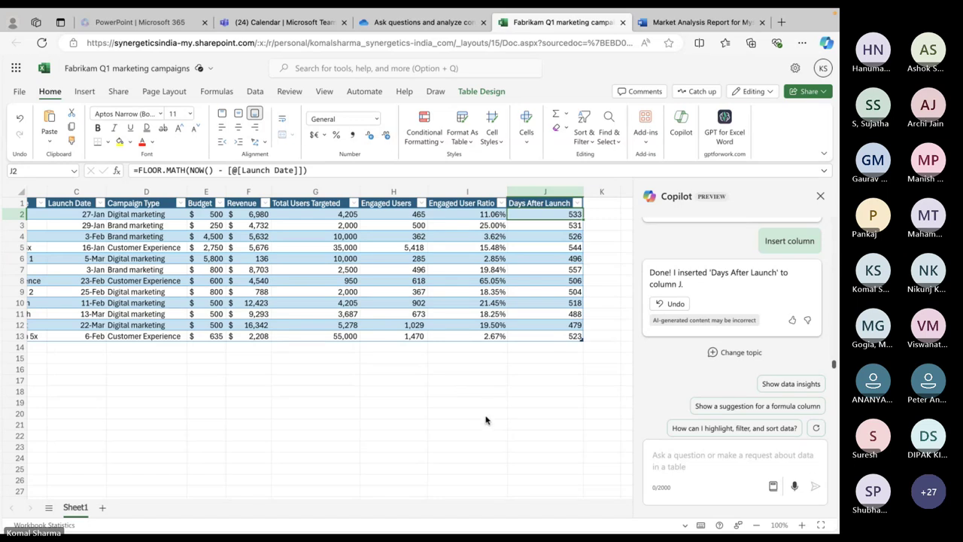
key(alt+Tab)
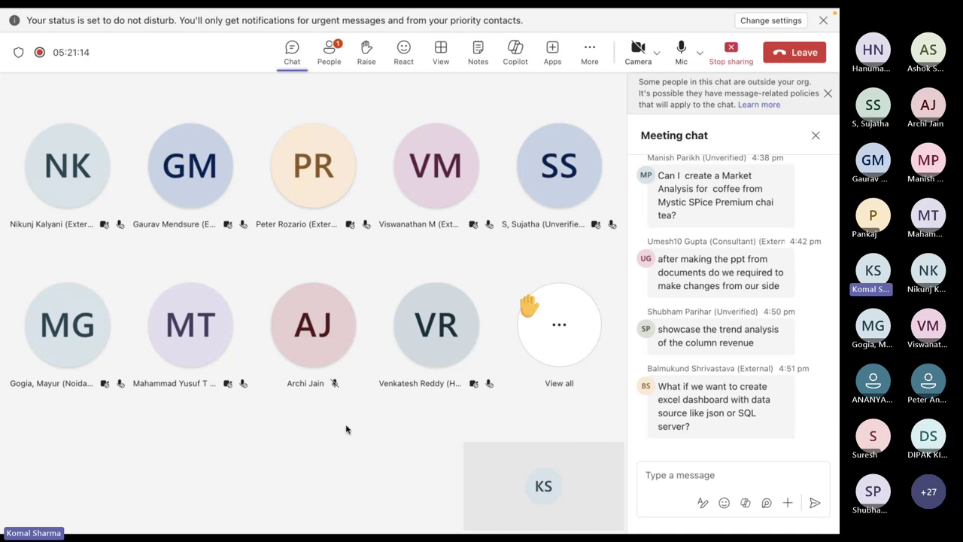
key(ctrl+Left)
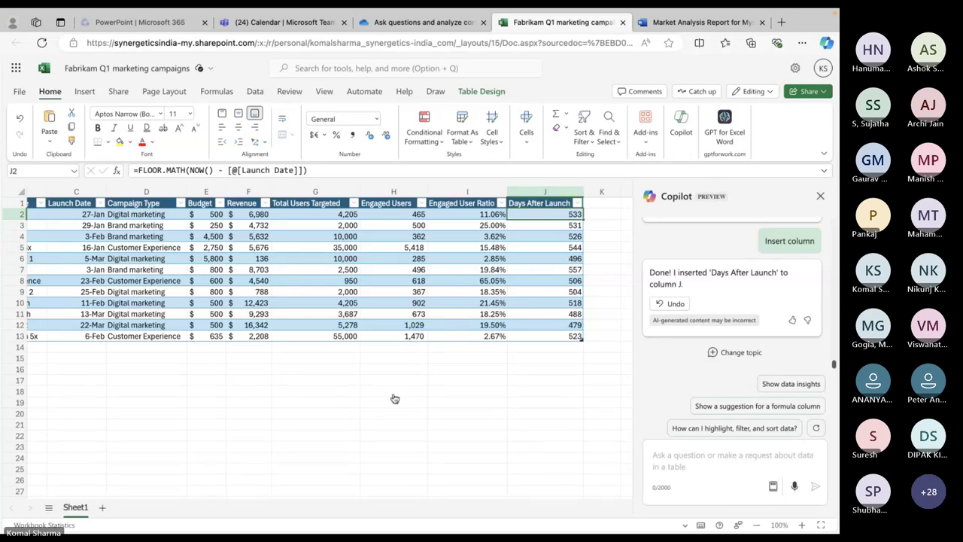
Ask Copilot 'please add a column that calculates the total profit'
click(676, 463)
text(p)
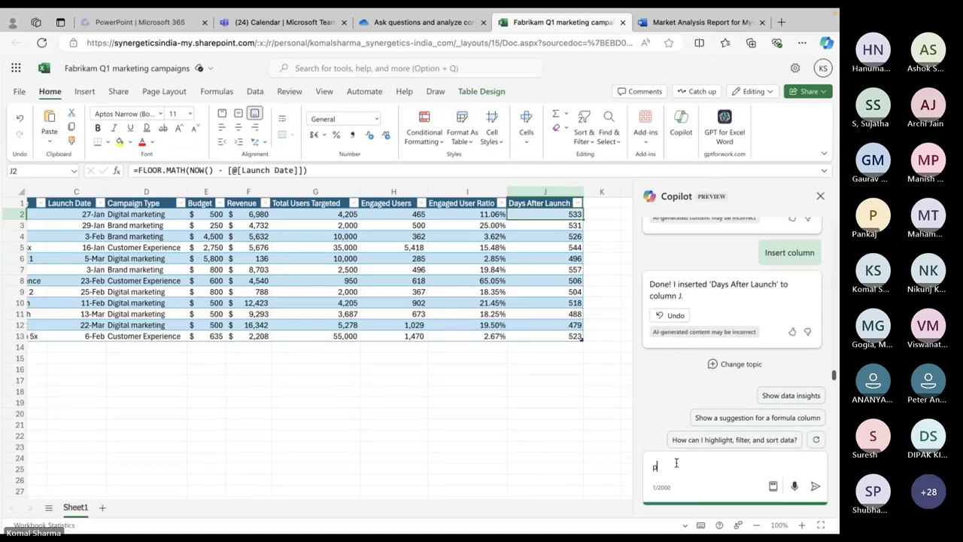
text(lease add a co)
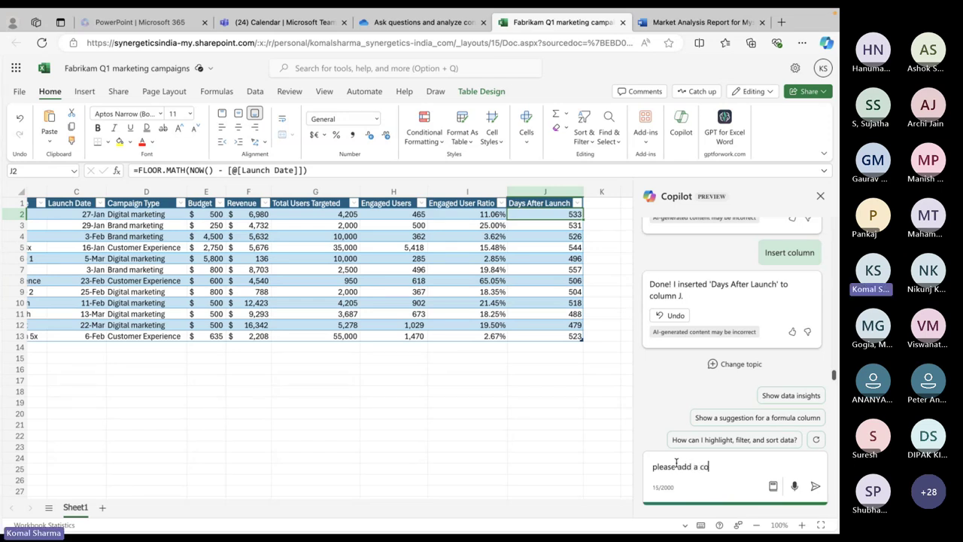
text(lumn)
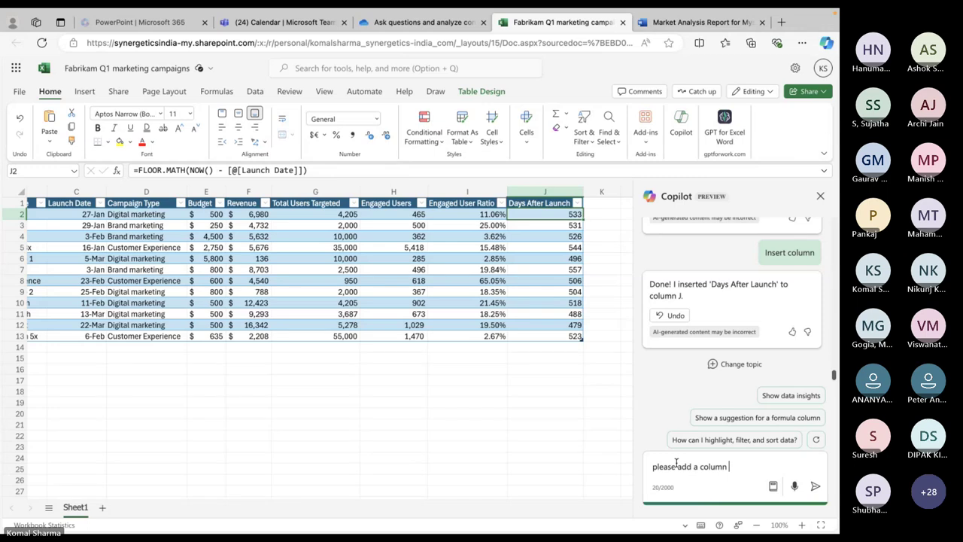
text(that calculate)
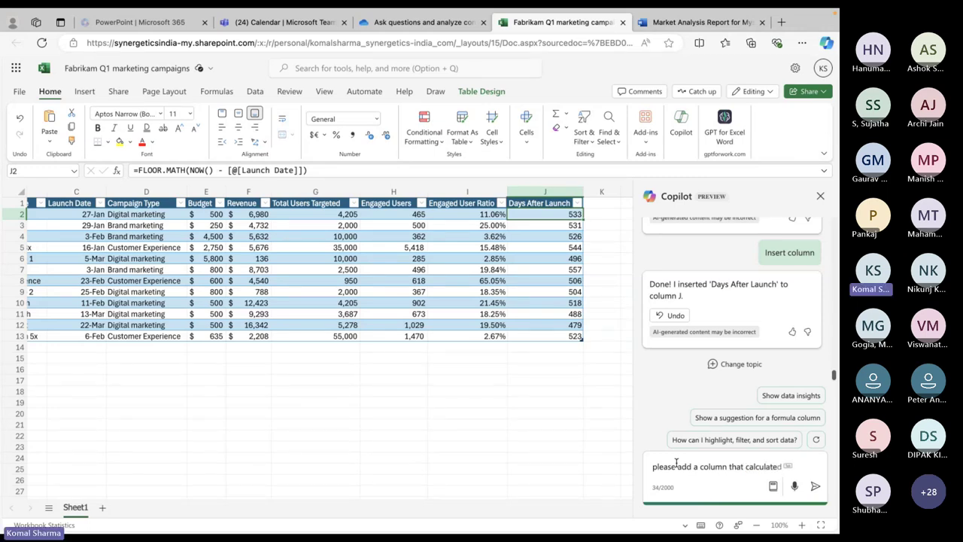
text(s th)
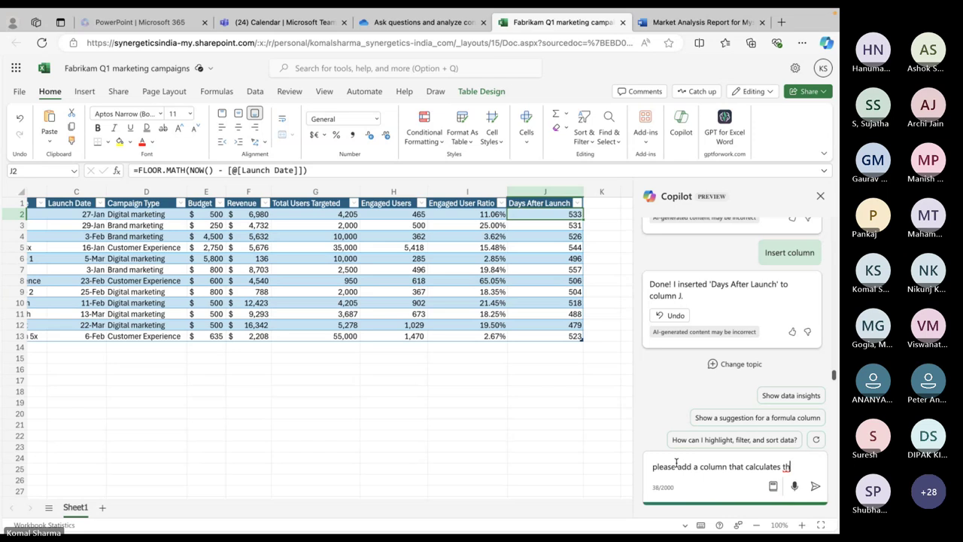
text(e t)
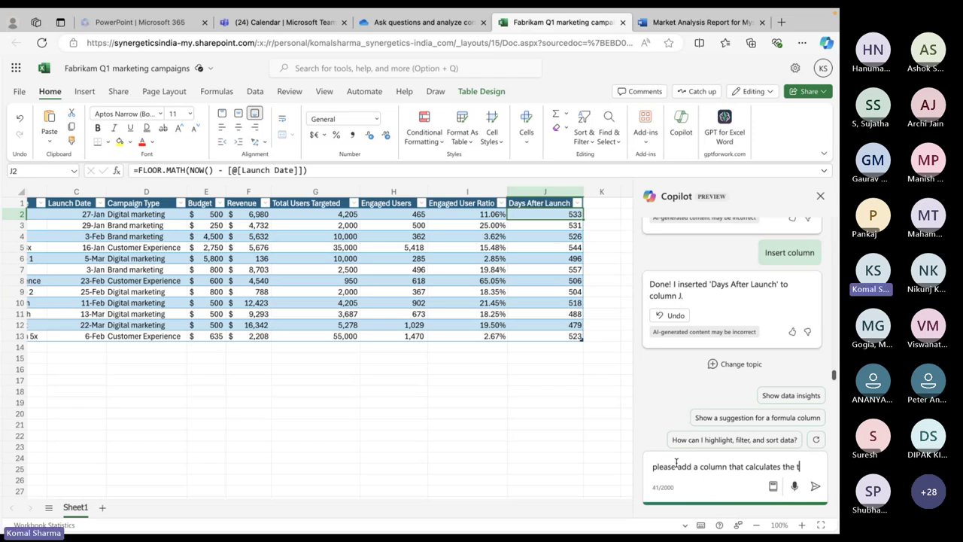
text(otal p)
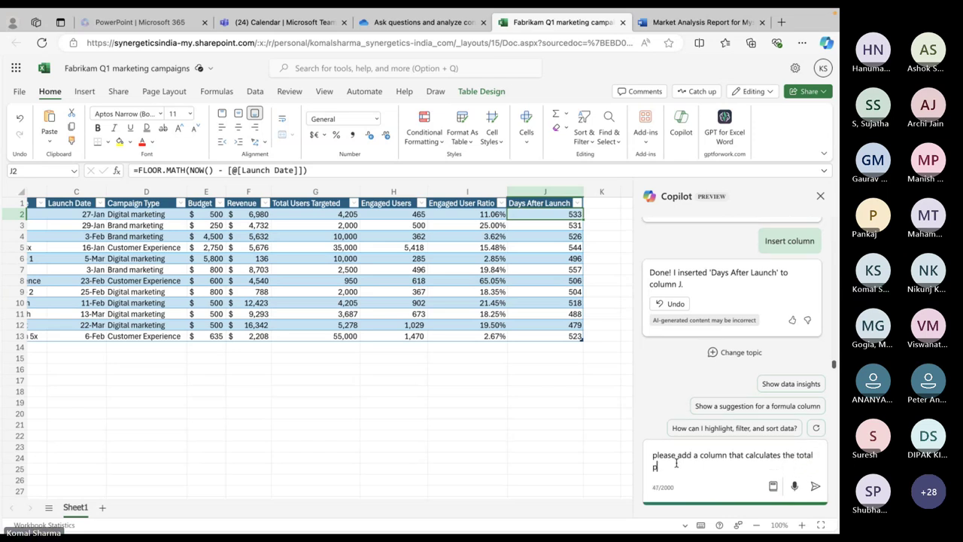
text(rofit)
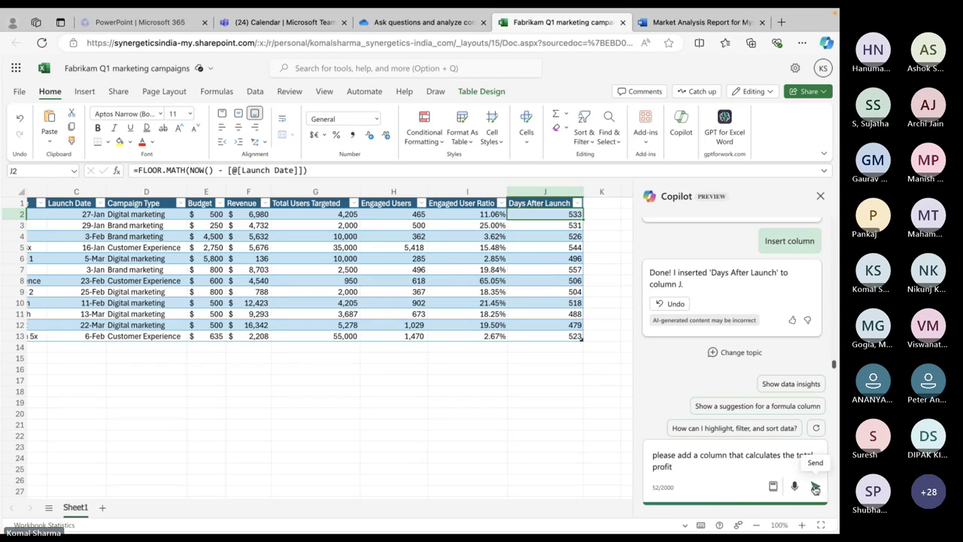
click(814, 489)
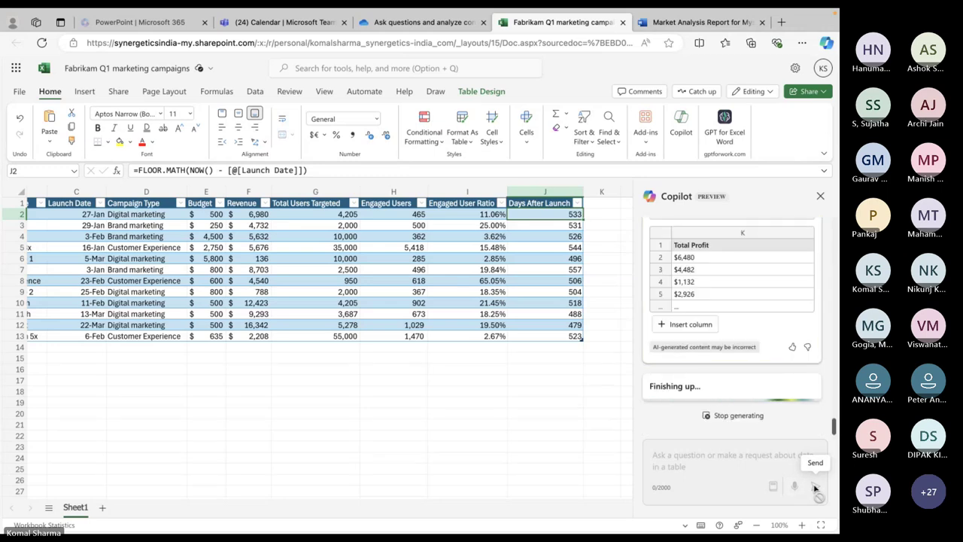
Insert Copilot's Total Profit column as column K, then begin typing 'Highest revenue gene'
click(688, 323)
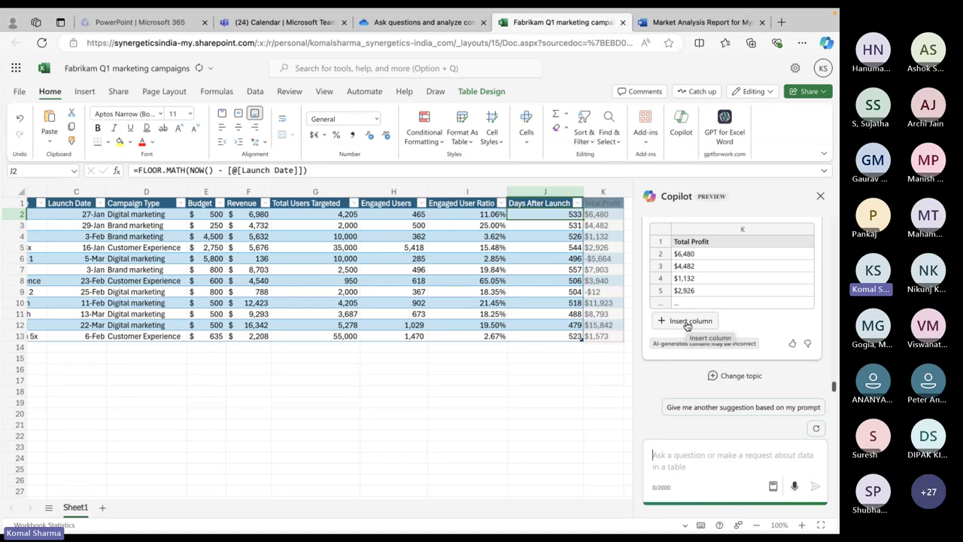
click(686, 321)
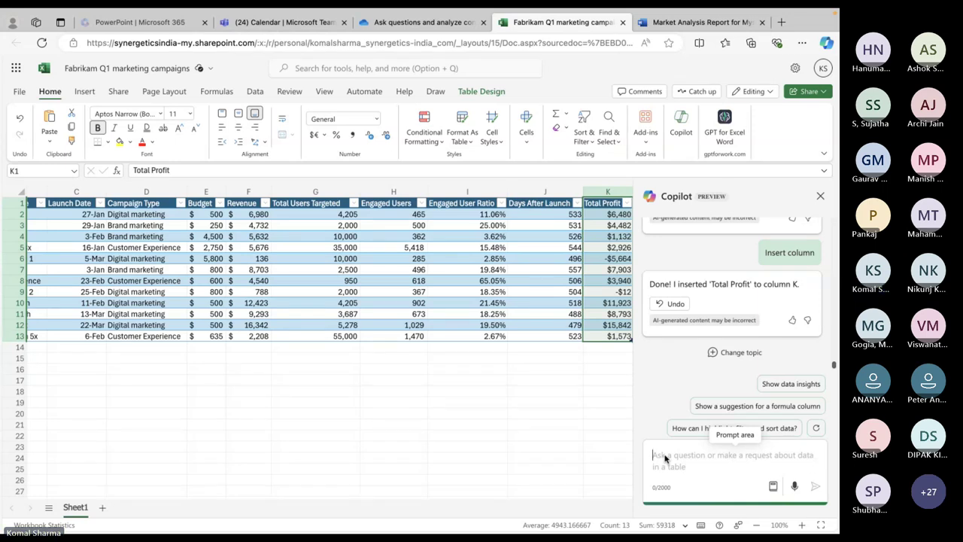
text(H)
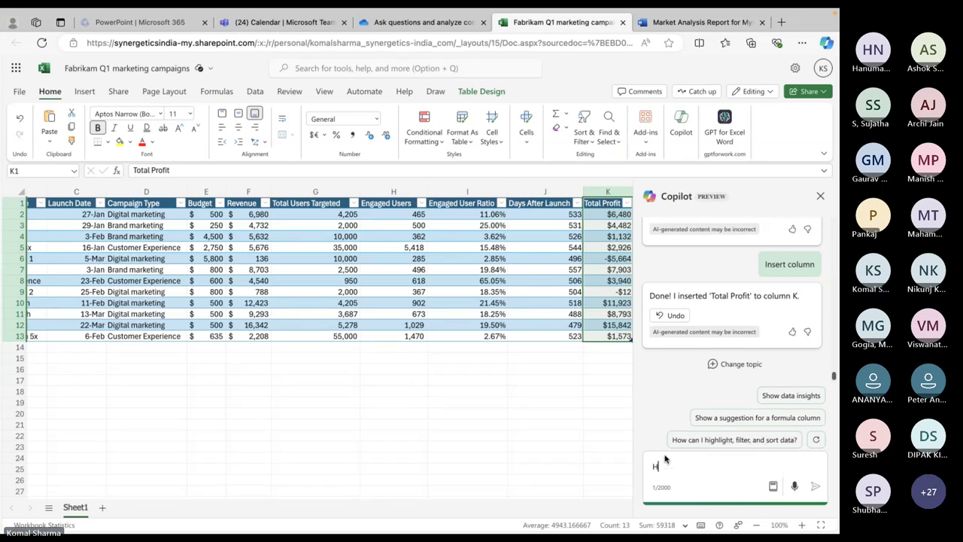
text(ighest revenue gene)
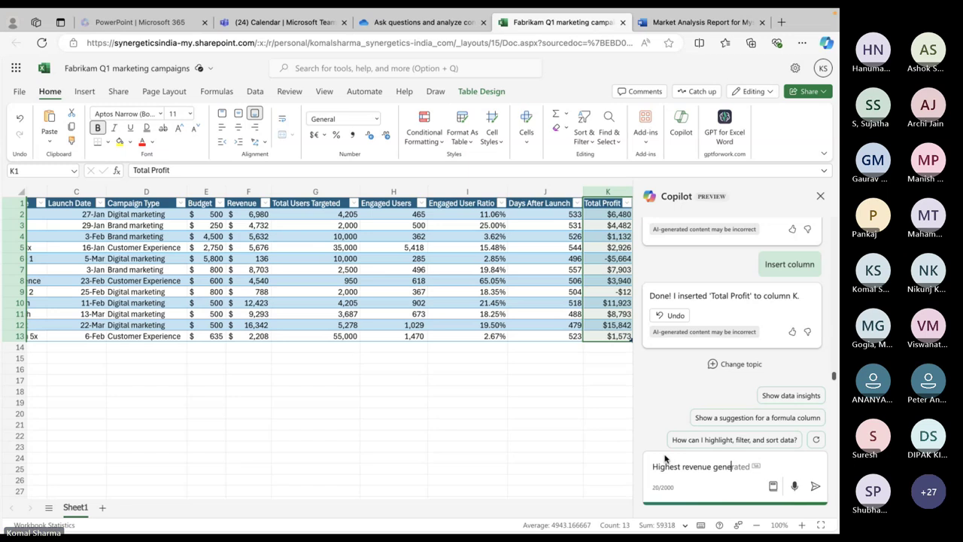
Complete the question 'Highest revenue generated from the Campaign type "digital marketing"', accepting autocomplete
key(Tab)
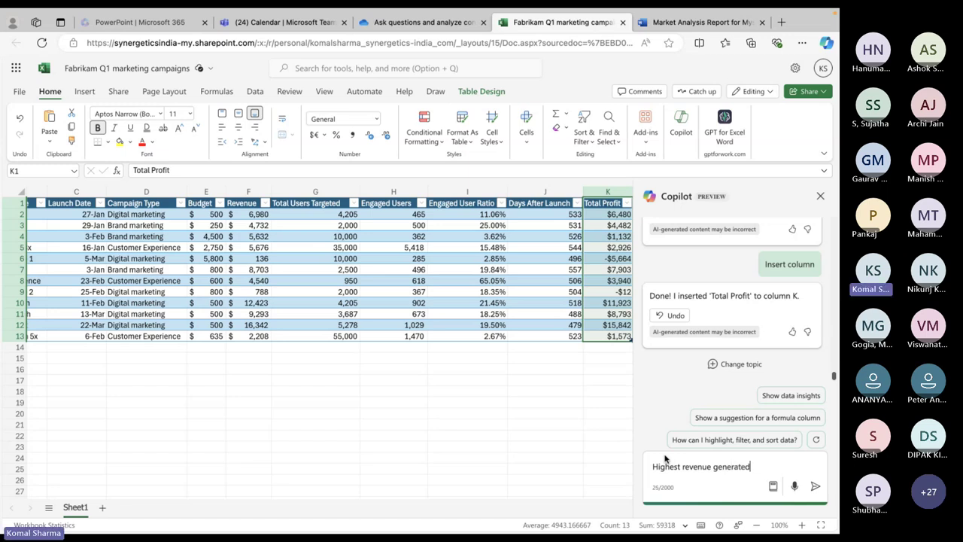
text(from)
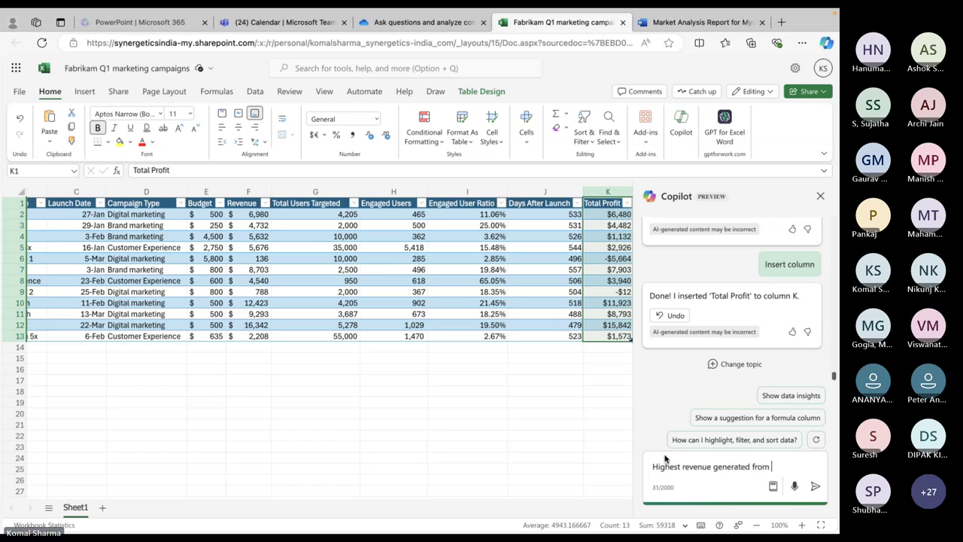
text( the )
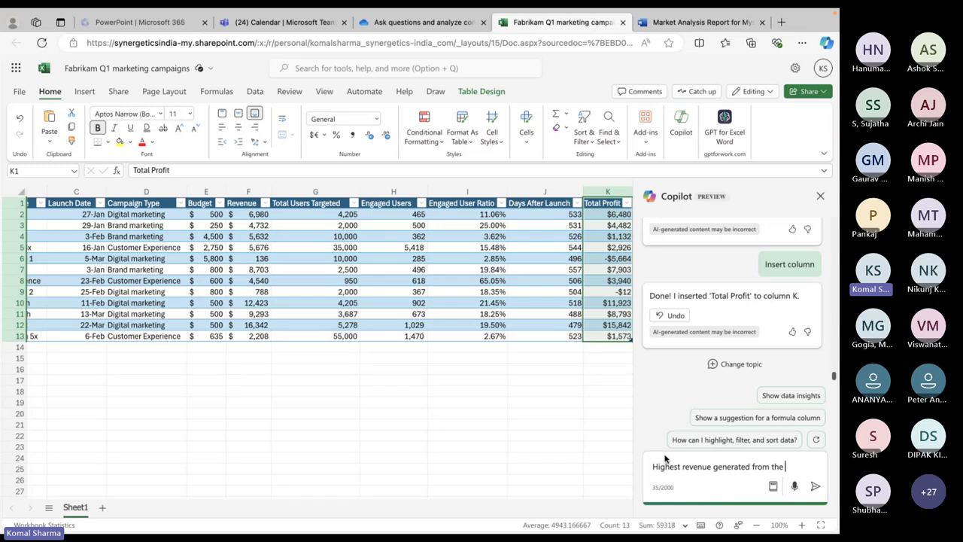
text(C)
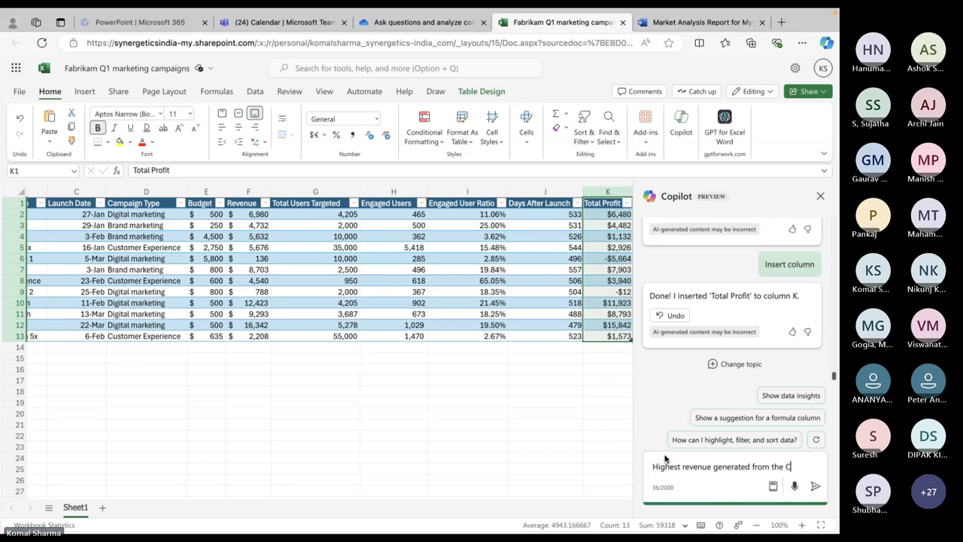
text(ampaign ty)
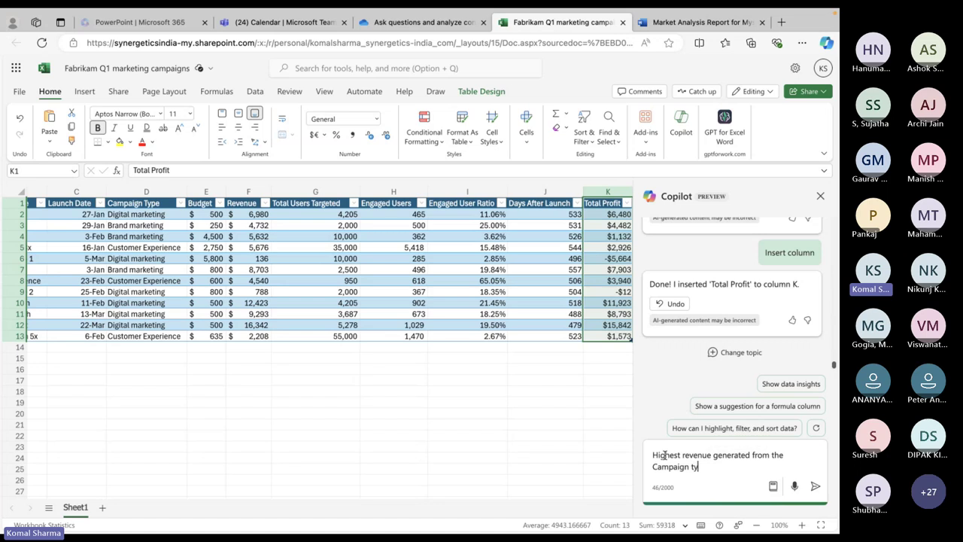
text(pe )
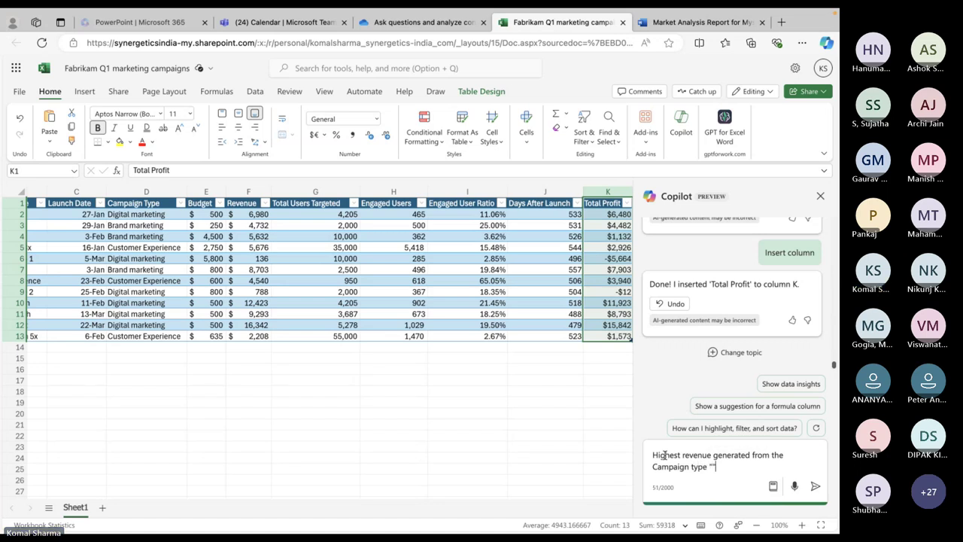
text("digital ma)
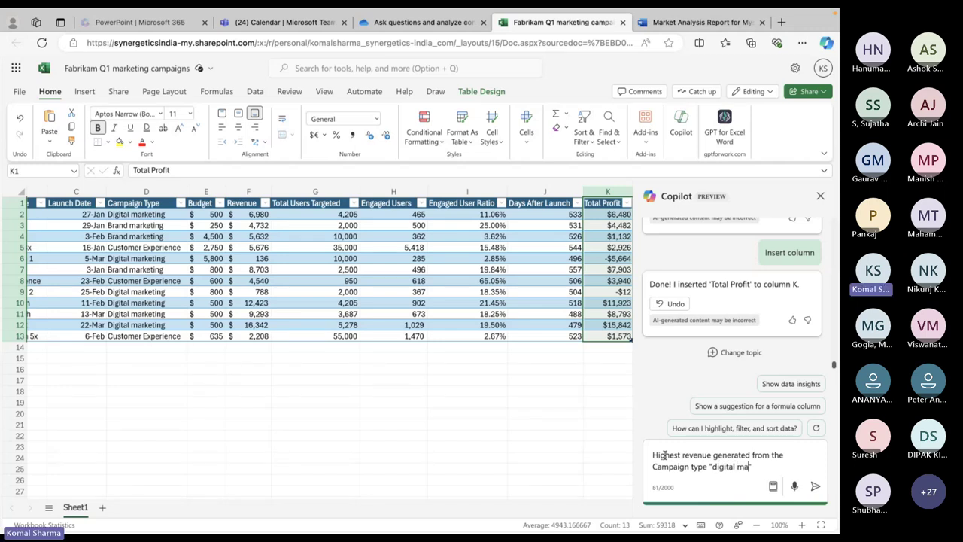
text(r)
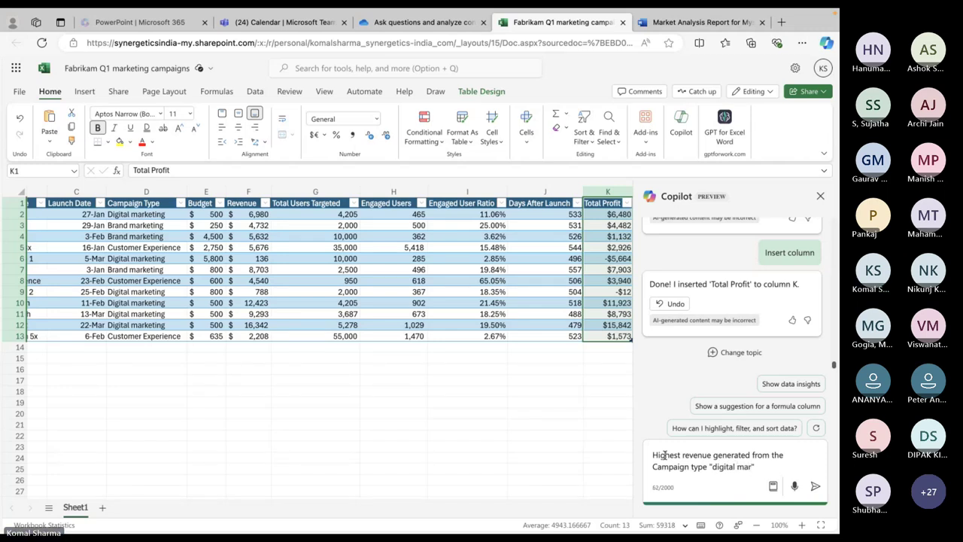
text(keting)
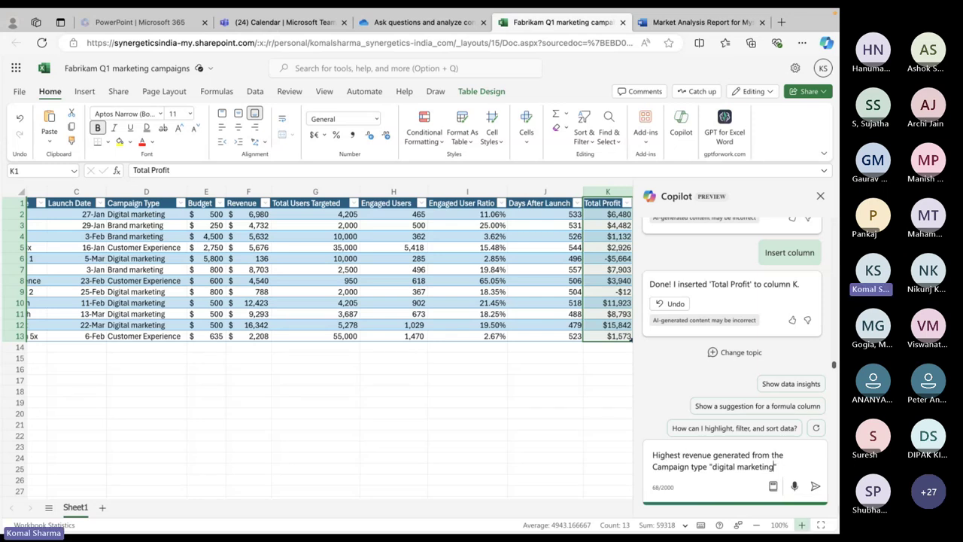
click(815, 486)
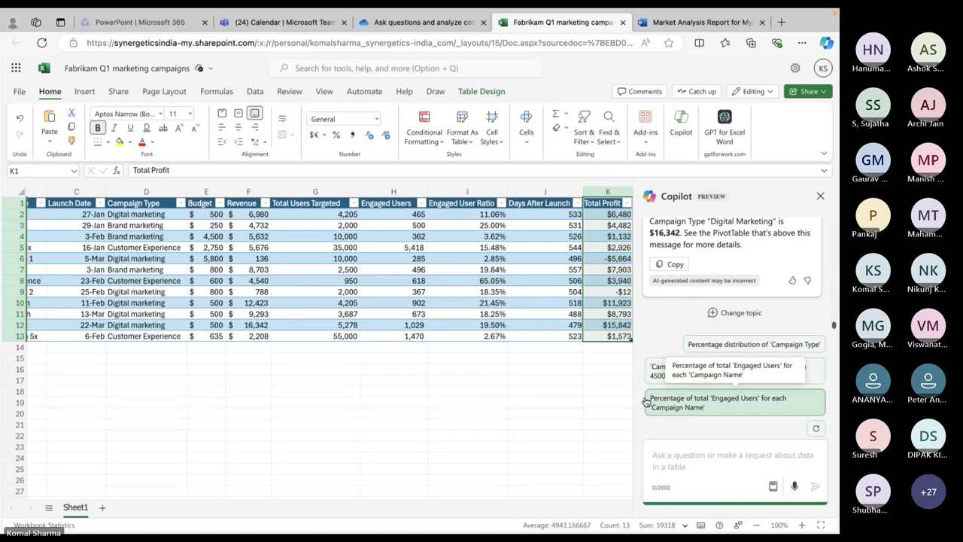
scroll(791, 274, up, 5)
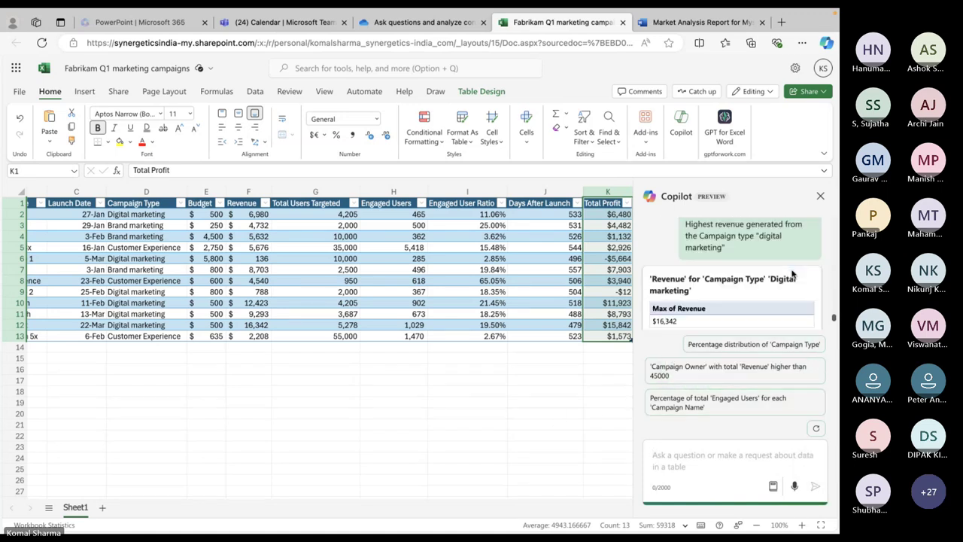
scroll(791, 275, down, 2)
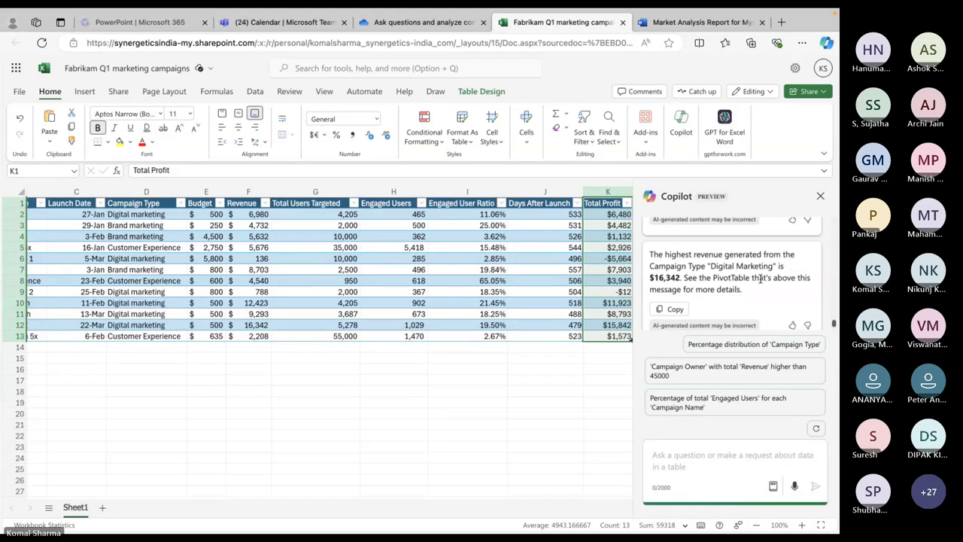
scroll(707, 282, up, 3)
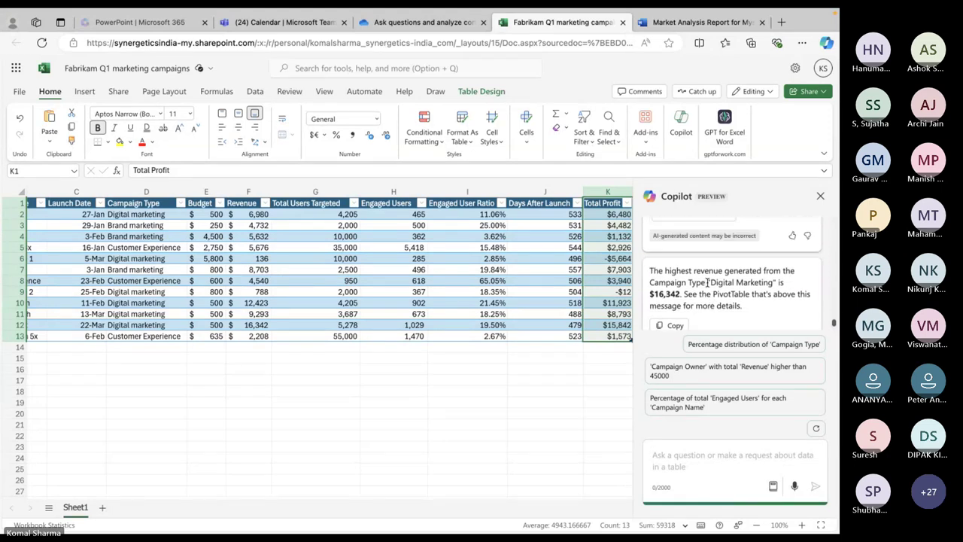
scroll(707, 282, up, 1)
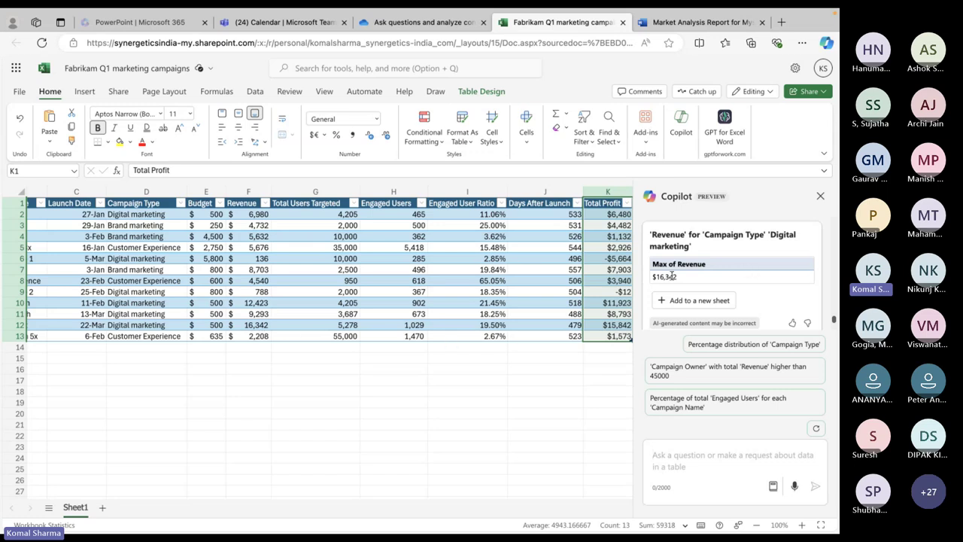
scroll(687, 298, down, 1)
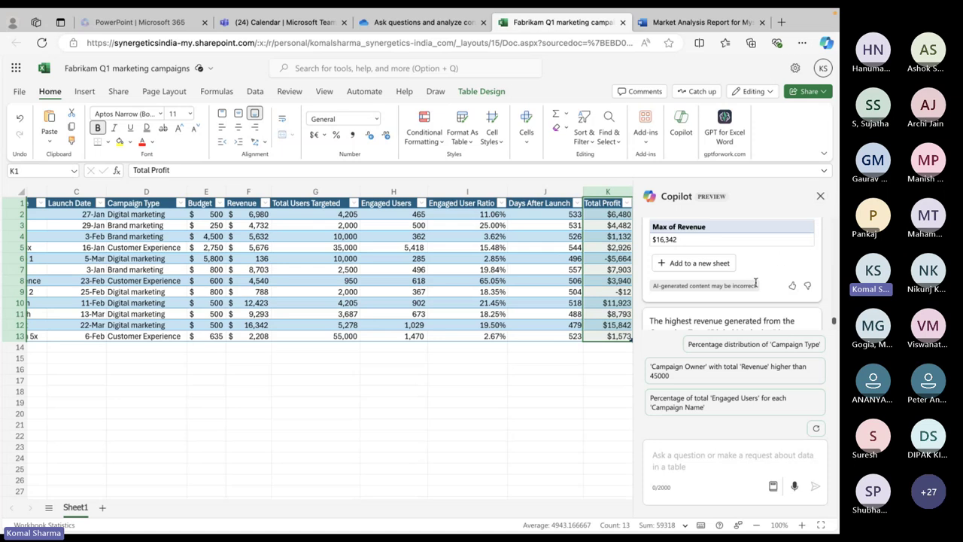
scroll(755, 281, down, 3)
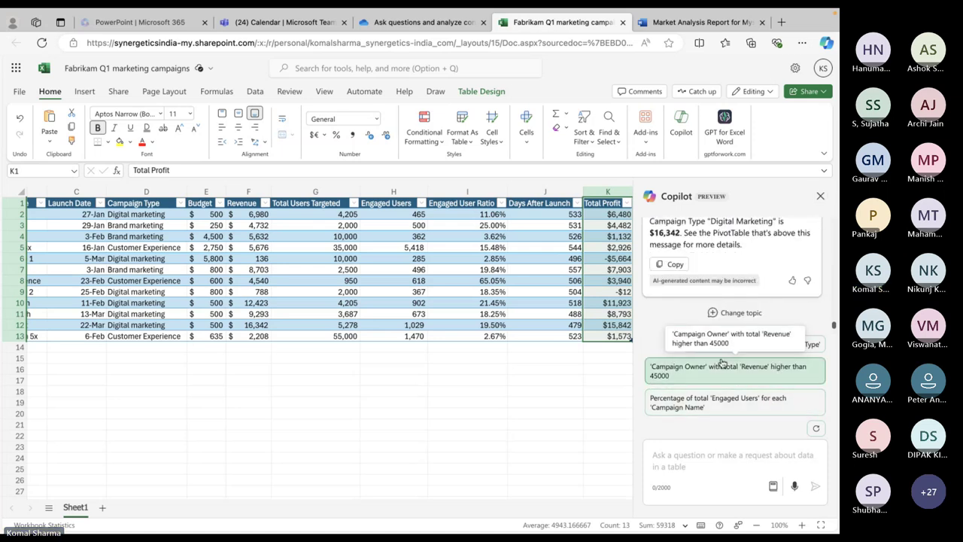
scroll(734, 267, up, 3)
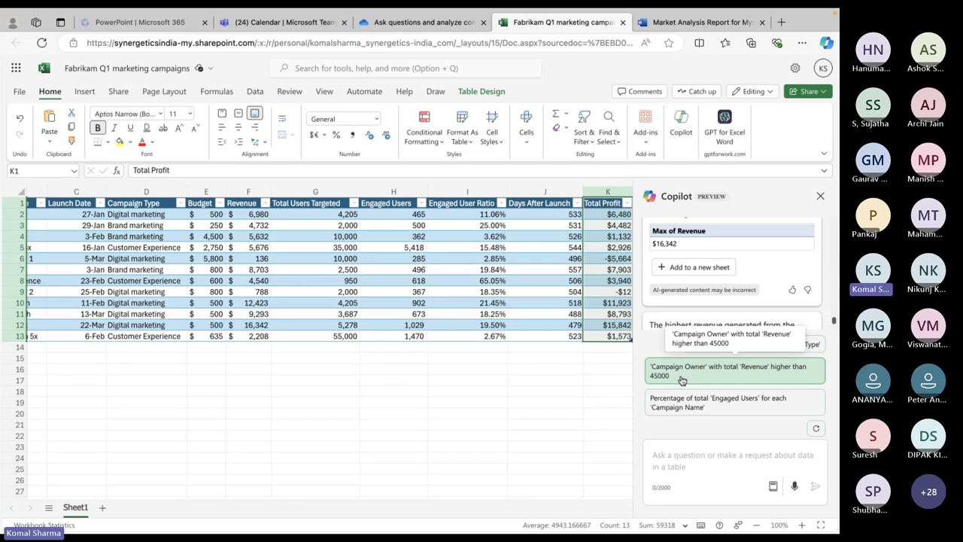
Choose Copilot's suggestion for Campaign Owners with total Revenue above 45000, returning one owner at $45,038
click(682, 380)
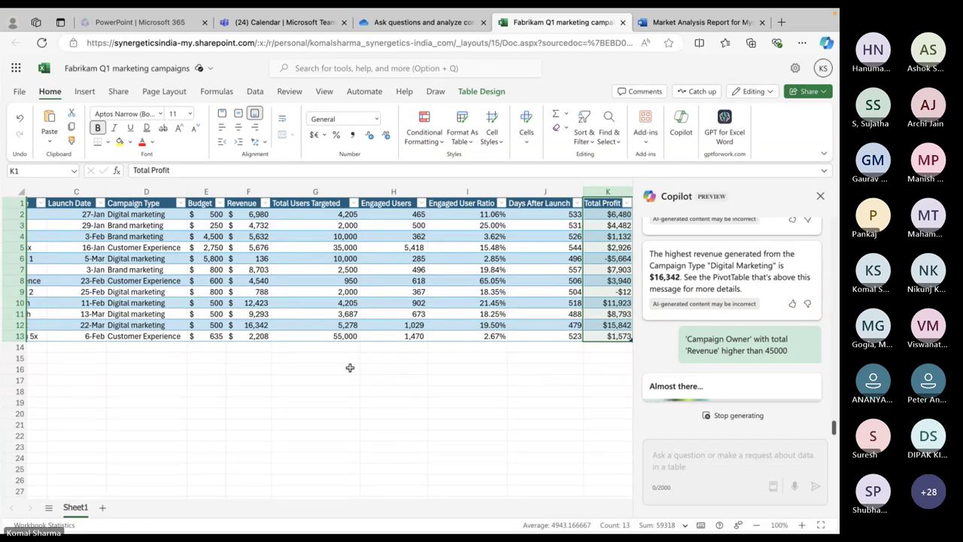
scroll(238, 405, left, 3)
scroll(238, 405, left, 1)
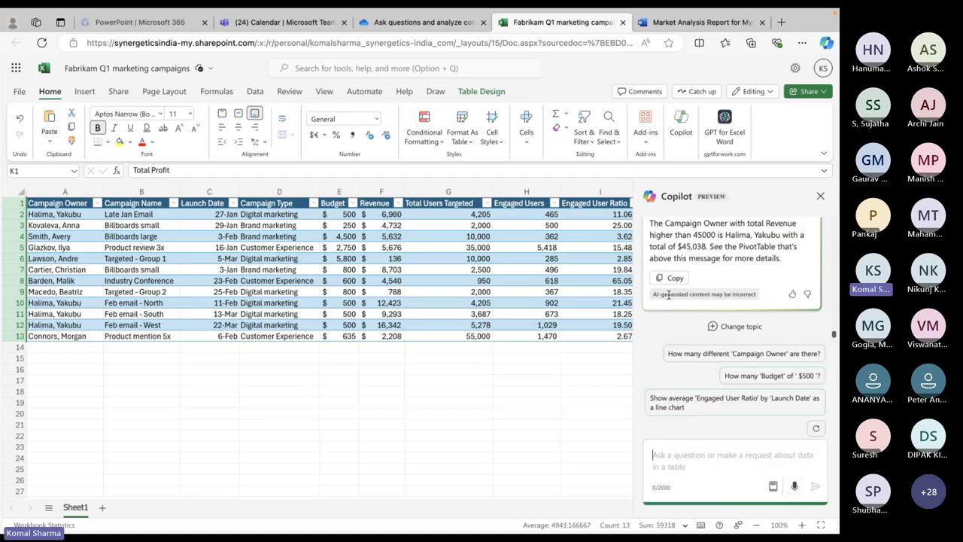
scroll(699, 295, up, 2)
scroll(705, 297, up, 1)
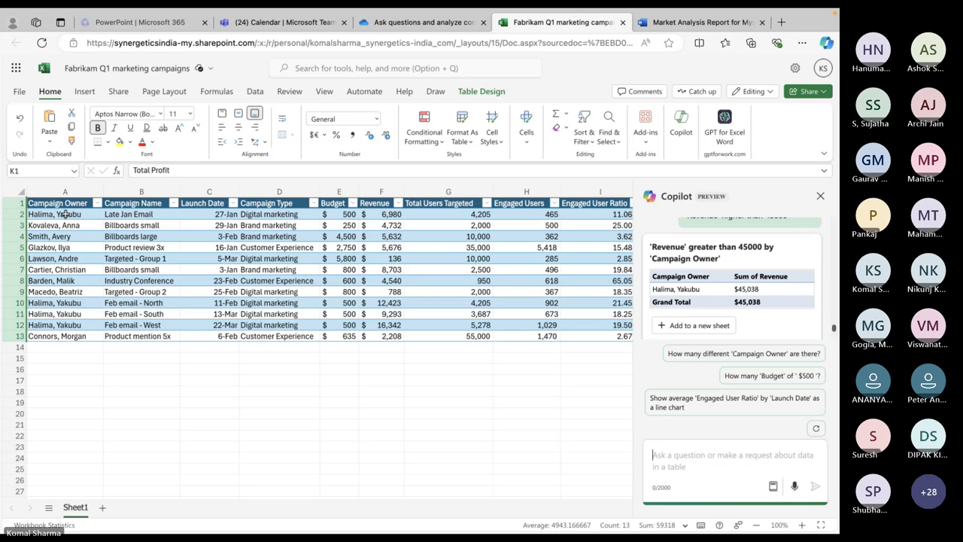
Filter Campaign Owner to the top-revenue owner and select their Revenue values to see the sum
click(97, 203)
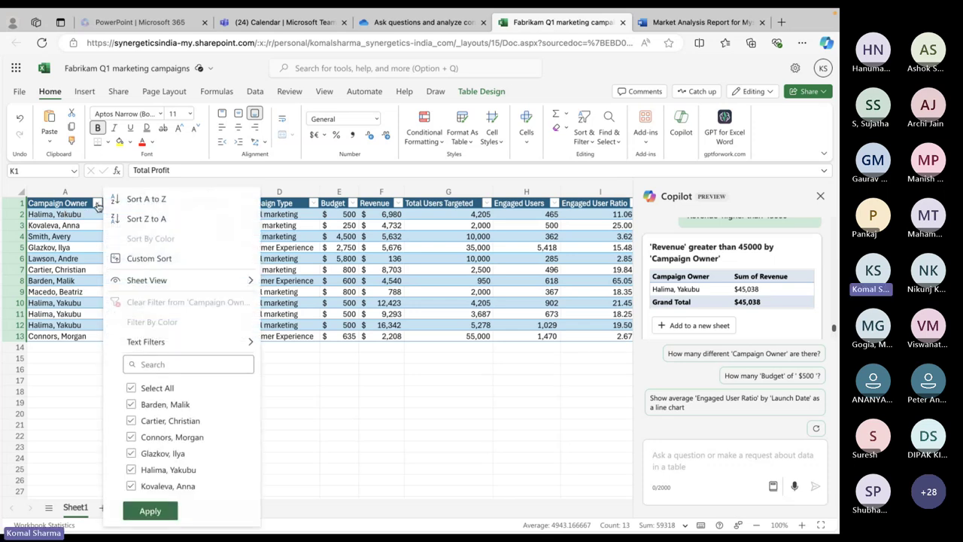
click(137, 388)
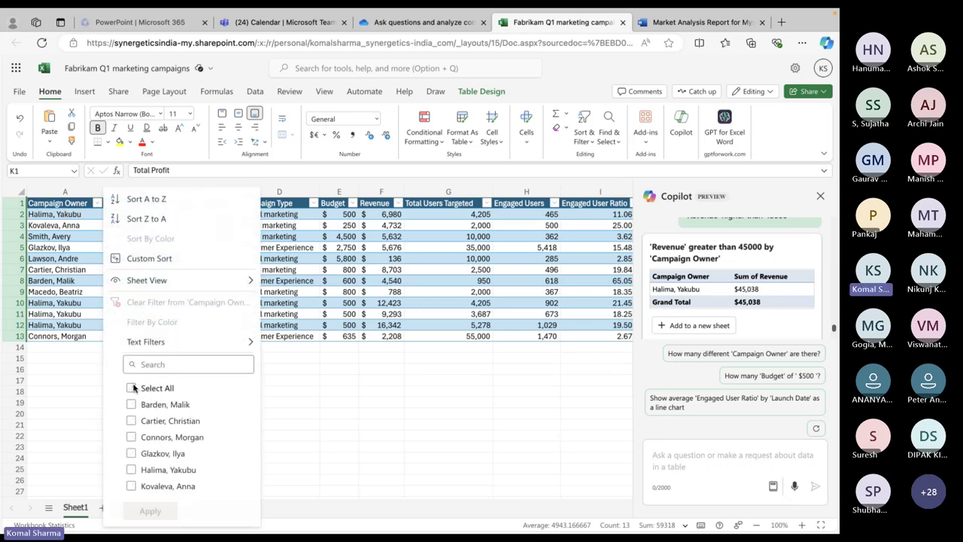
click(132, 470)
click(149, 511)
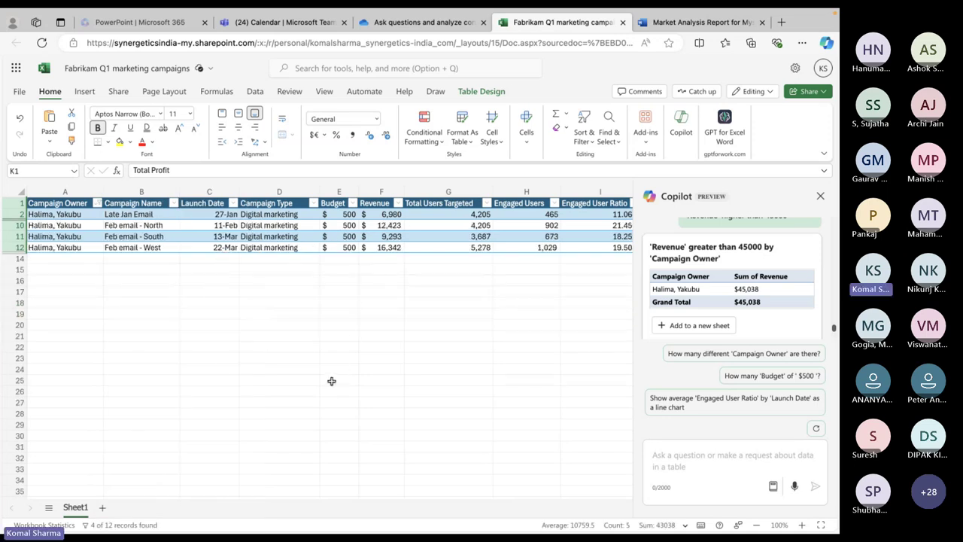
drag(383, 215, 383, 245)
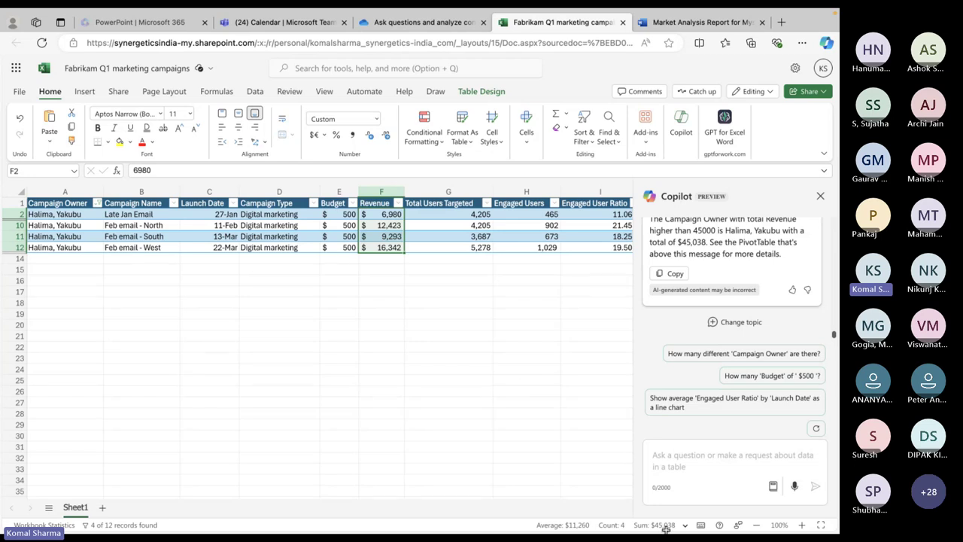
mouse_move(670, 531)
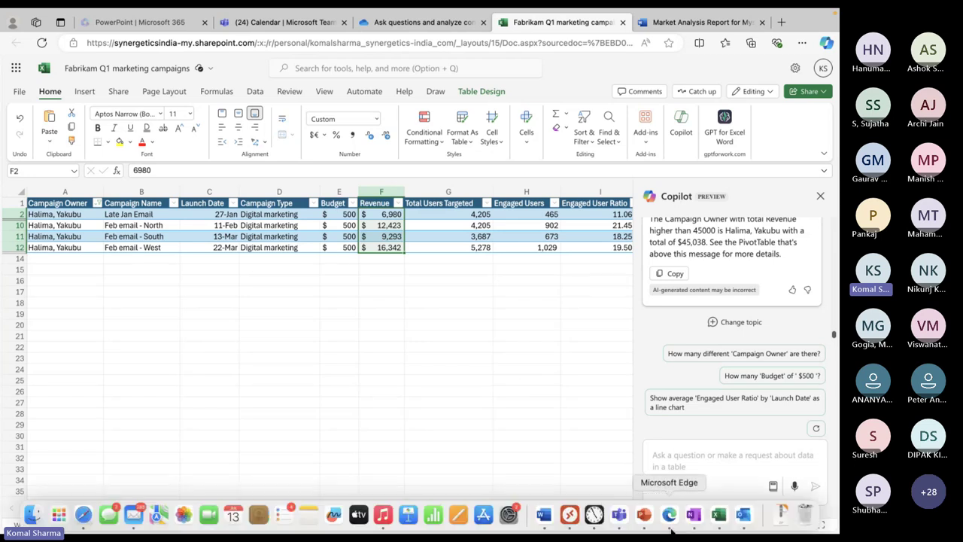
scroll(708, 338, up, 3)
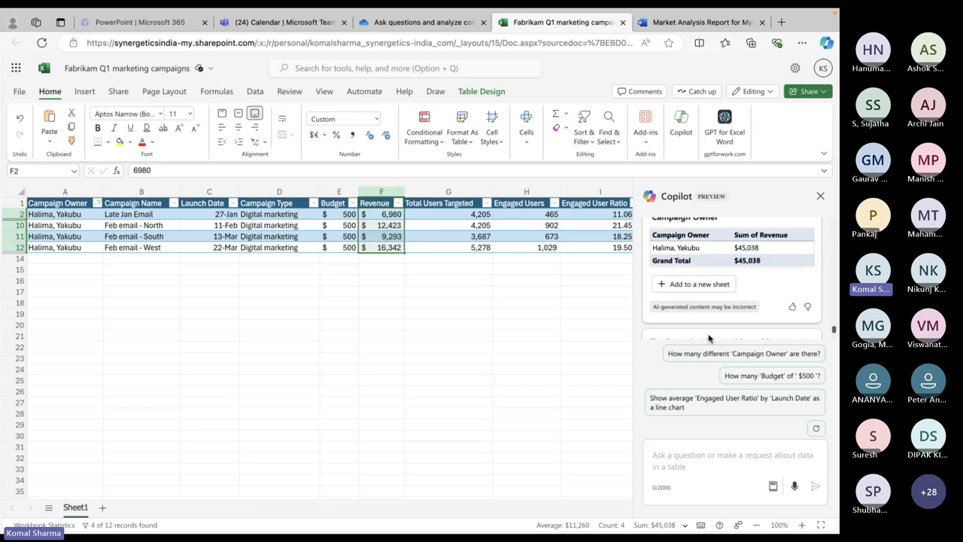
Clear the Campaign Owner filter so all twelve campaigns show again
click(97, 203)
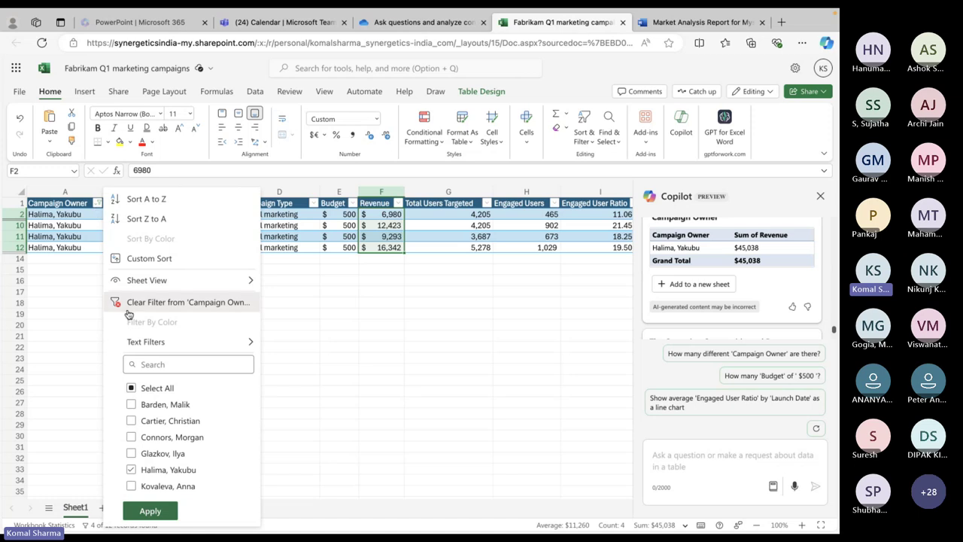
click(132, 388)
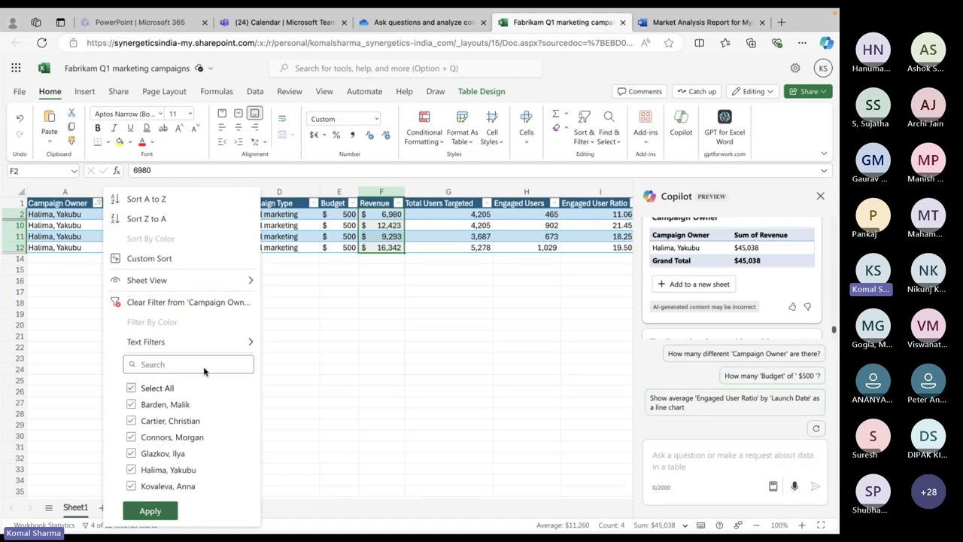
click(151, 511)
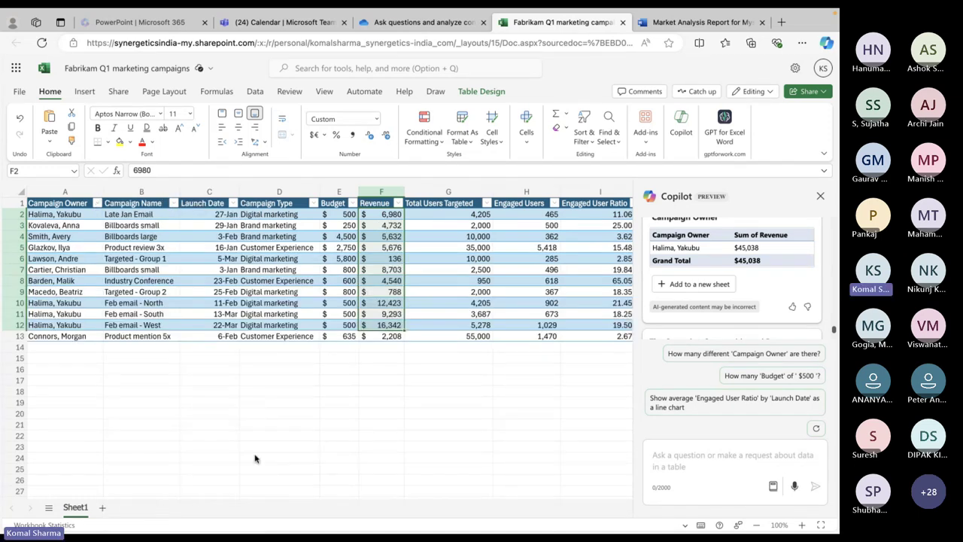
Copy the lowest-engagement question from the Teams meeting chat
key(alt+Tab)
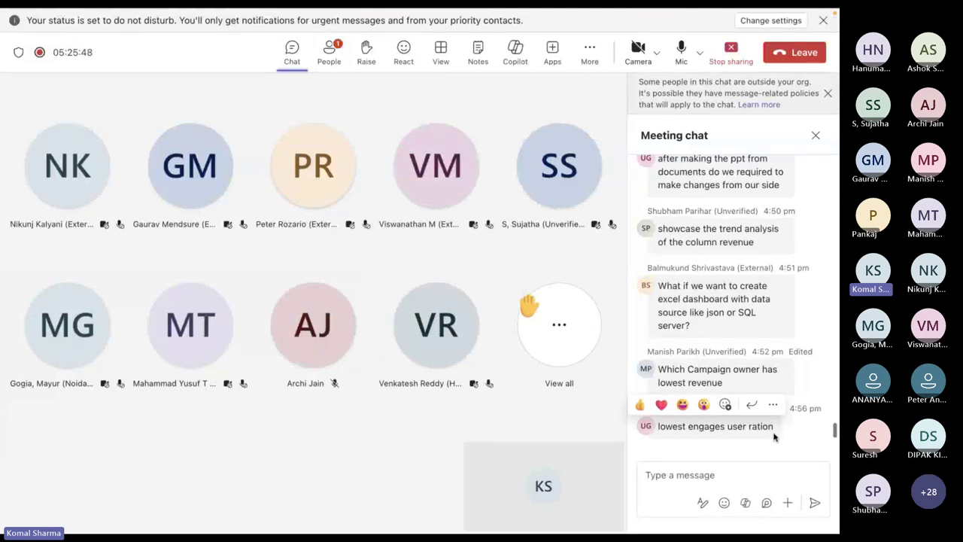
drag(772, 427, 652, 430)
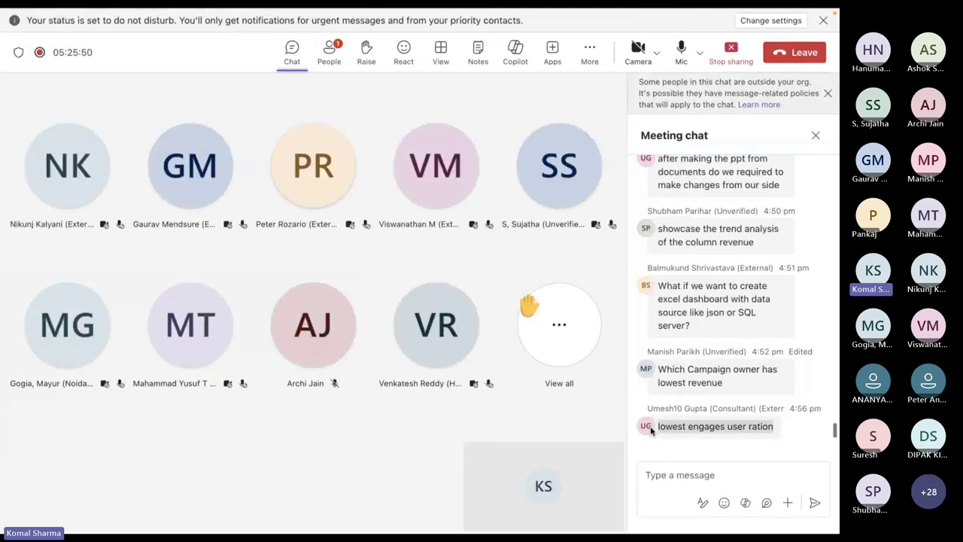
key(alt+Tab)
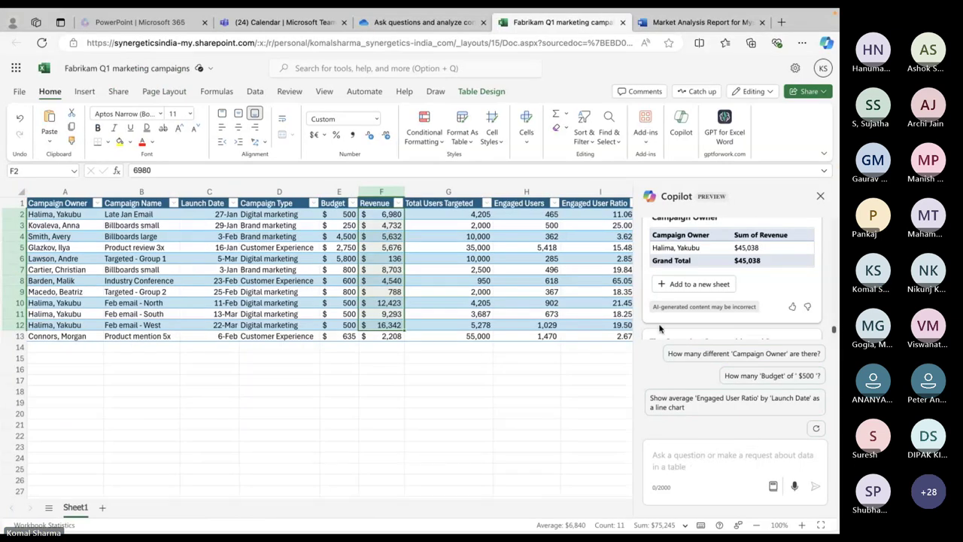
Paste the chat question into Copilot and edit it to 'what is the lowest engaged user ratio'
click(703, 455)
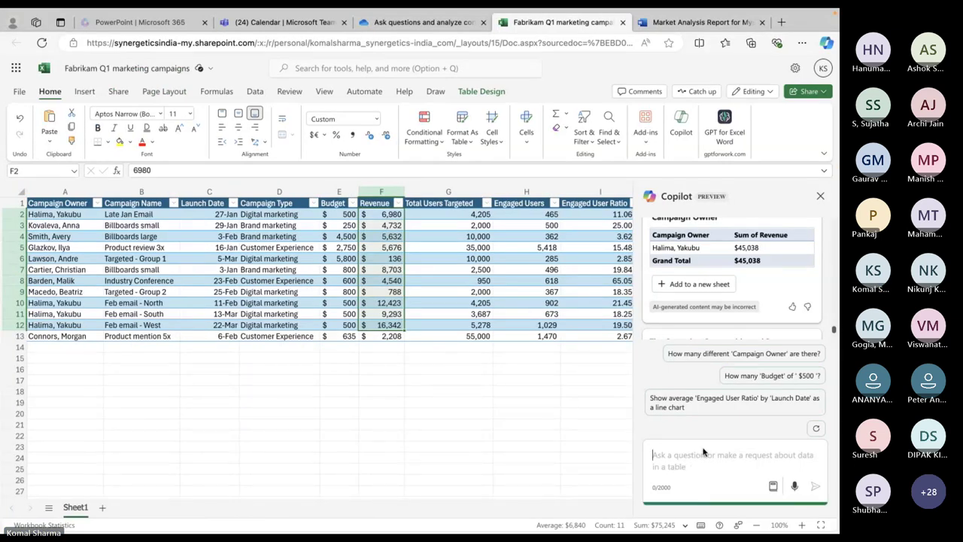
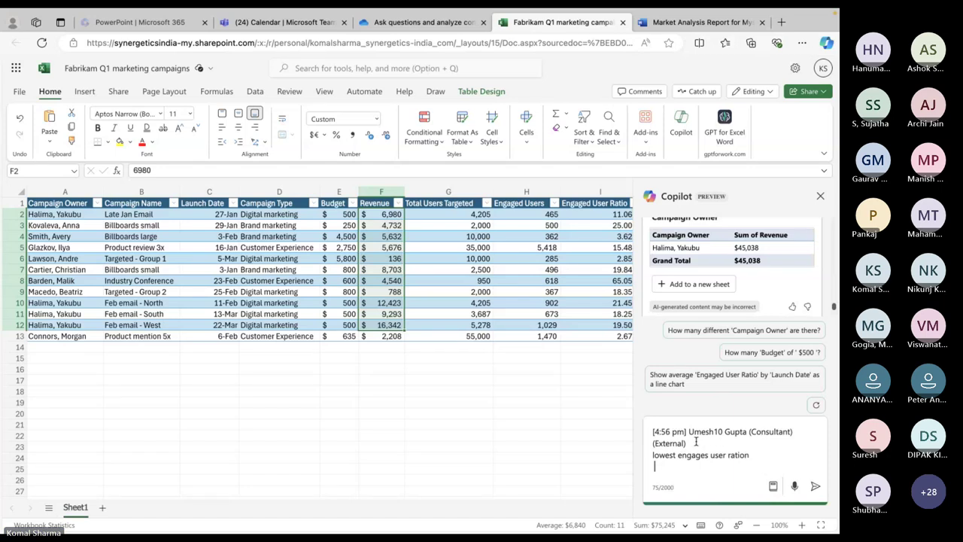
drag(687, 443, 637, 433)
text(w)
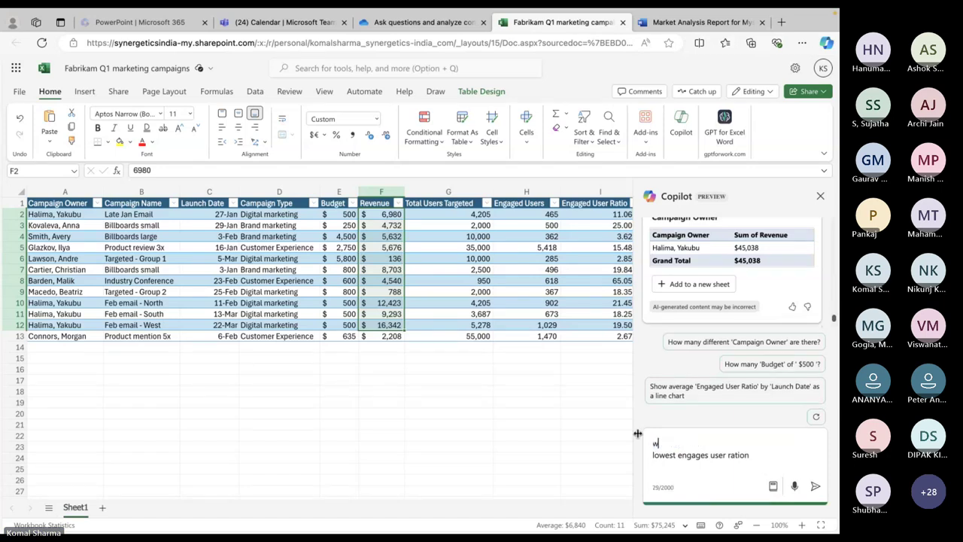
text(hat is )
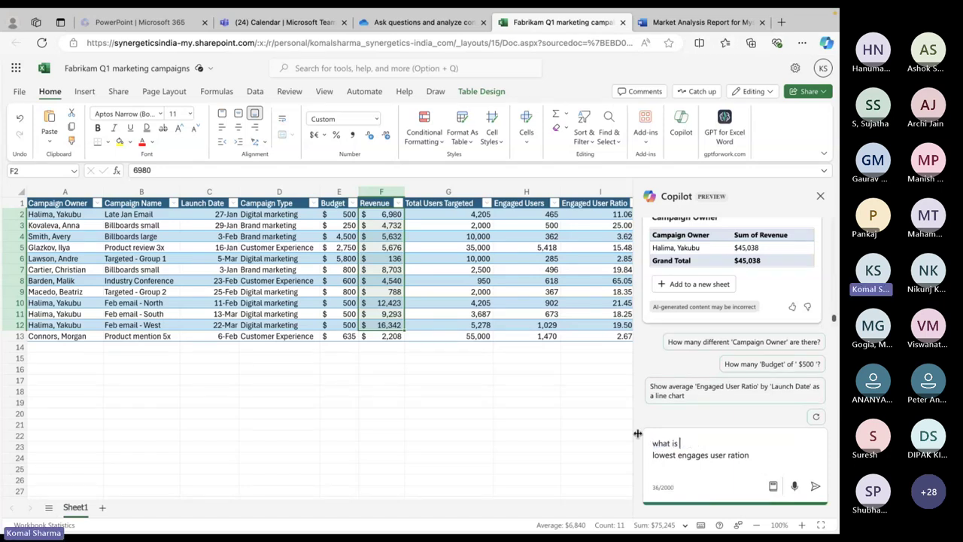
text(the)
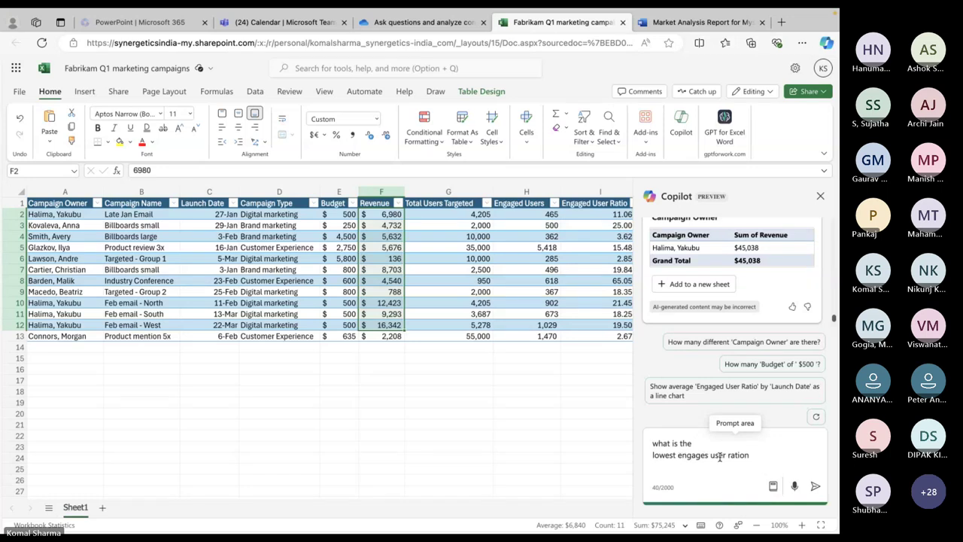
key(BackSpace)
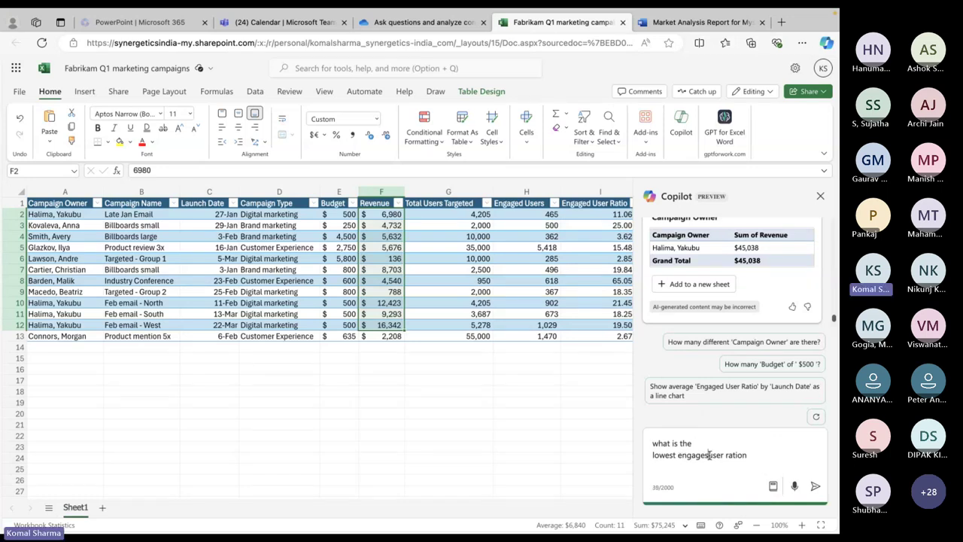
text(d)
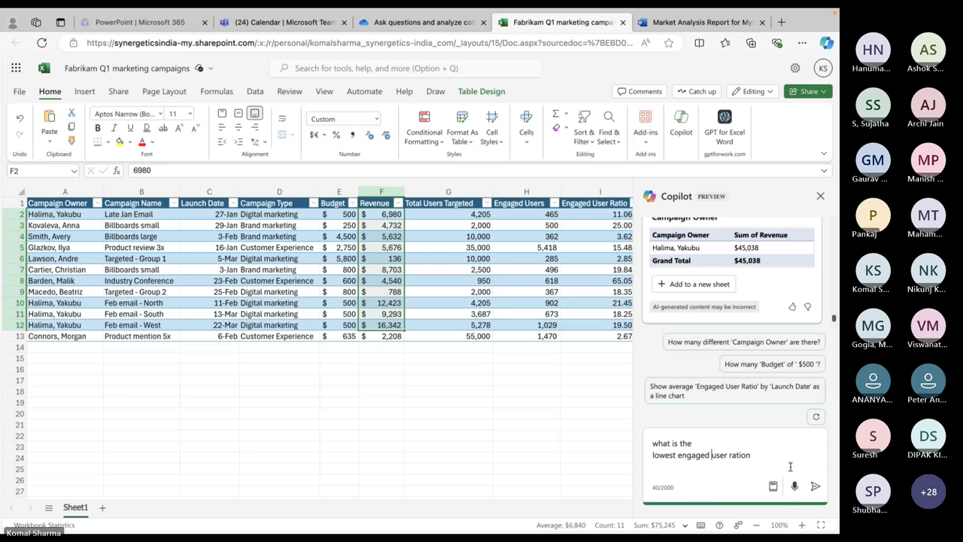
click(758, 452)
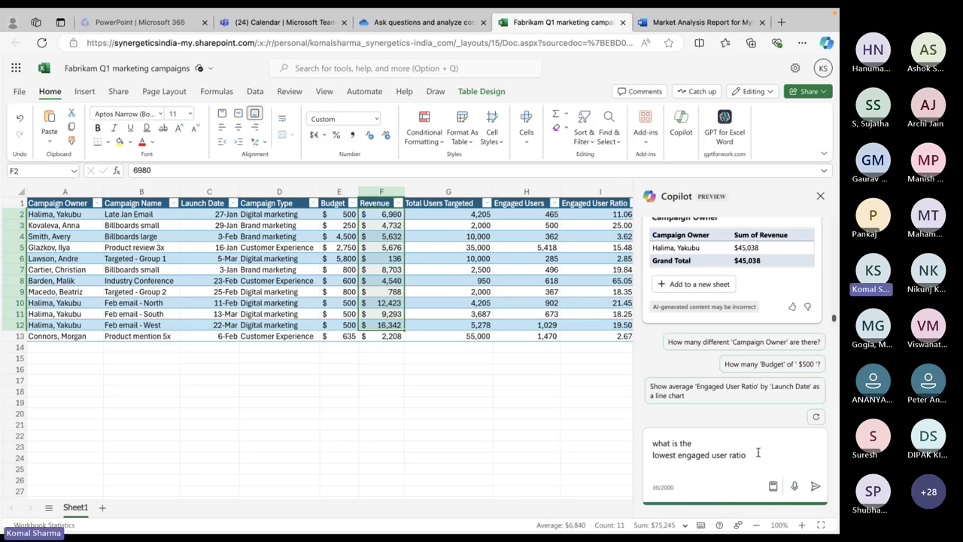
Send the question and put Copilot's result, Product mention 5x at 2.67%, on new Sheet2
click(817, 486)
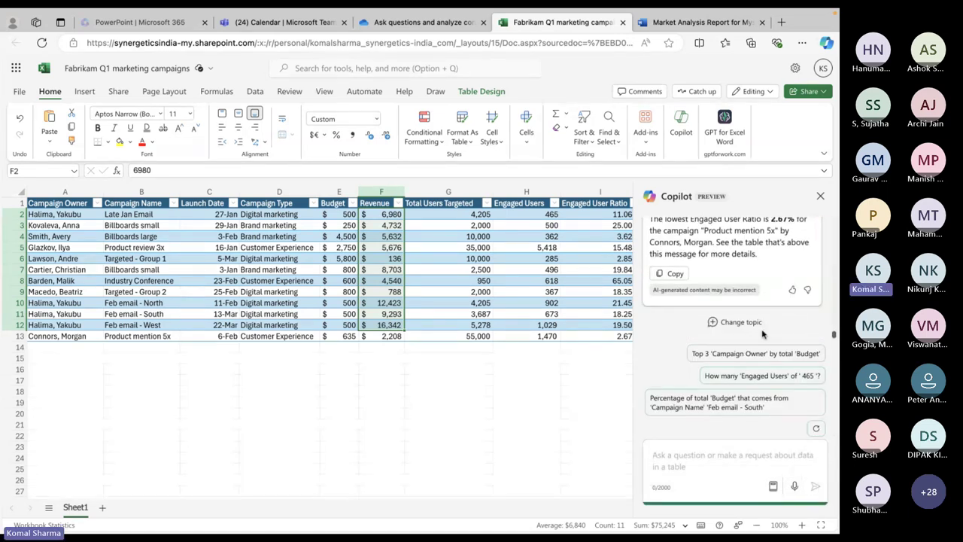
scroll(762, 334, up, 2)
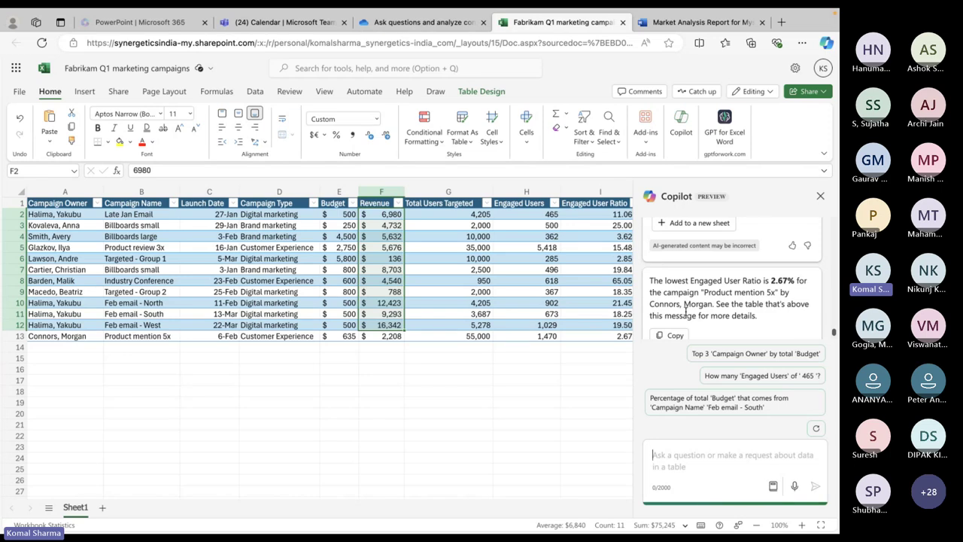
scroll(746, 328, up, 1)
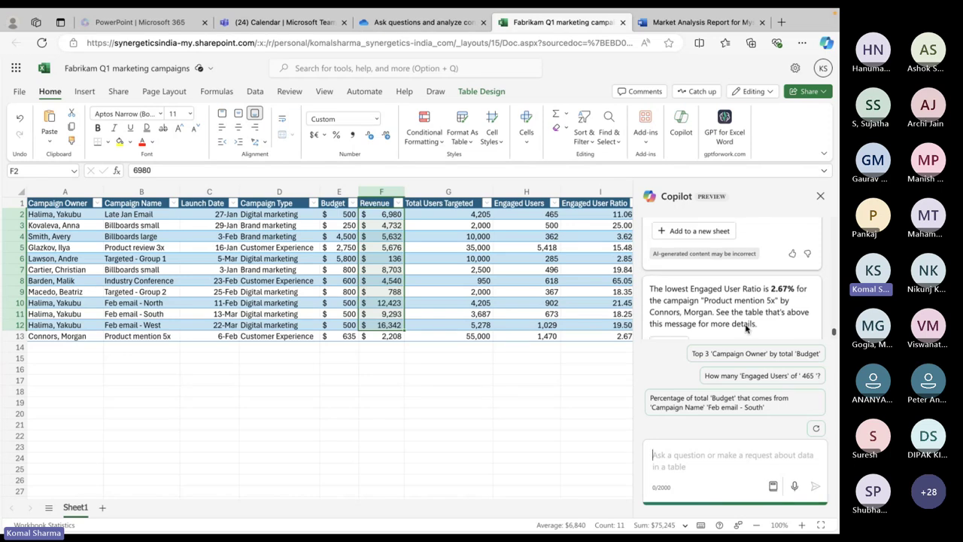
scroll(746, 328, up, 2)
click(680, 276)
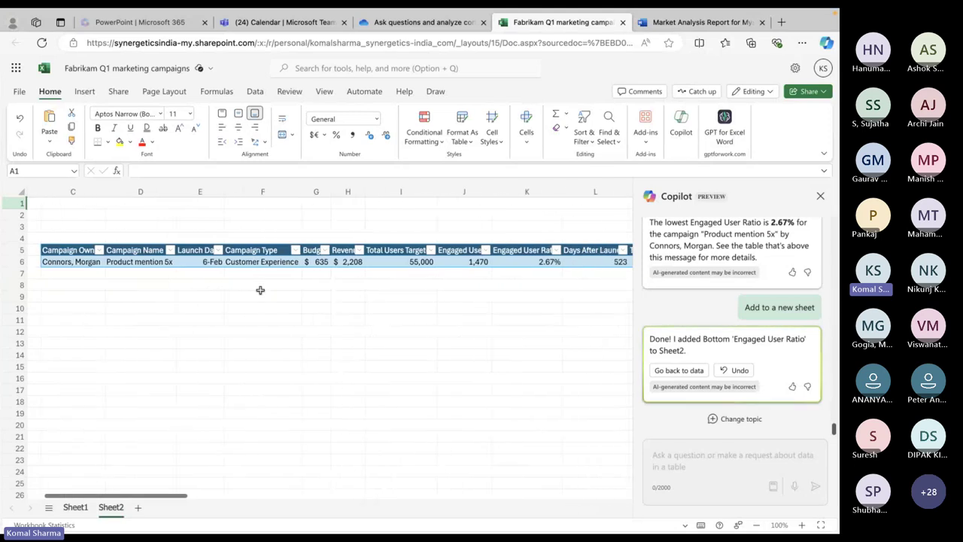
scroll(260, 290, right, 3)
scroll(260, 290, left, 5)
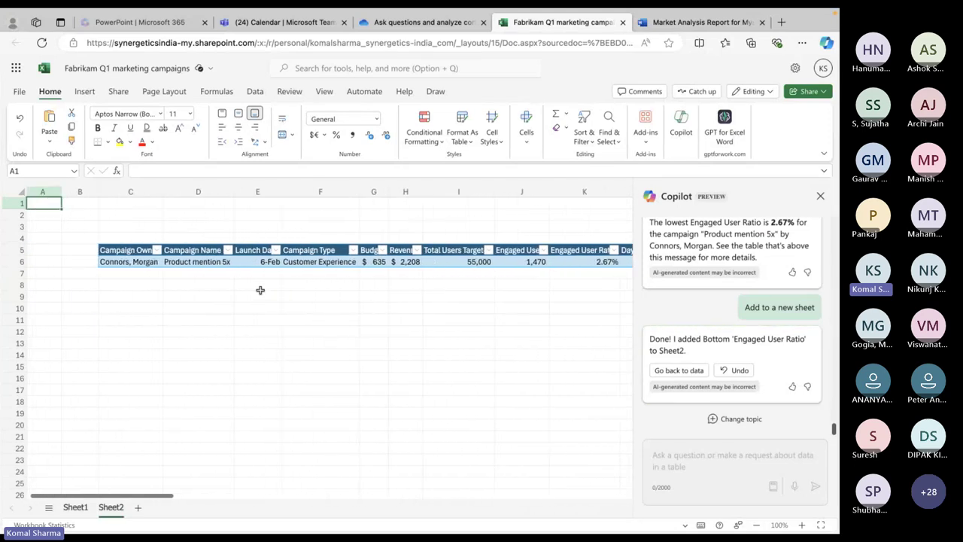
scroll(260, 289, right, 3)
scroll(260, 289, left, 3)
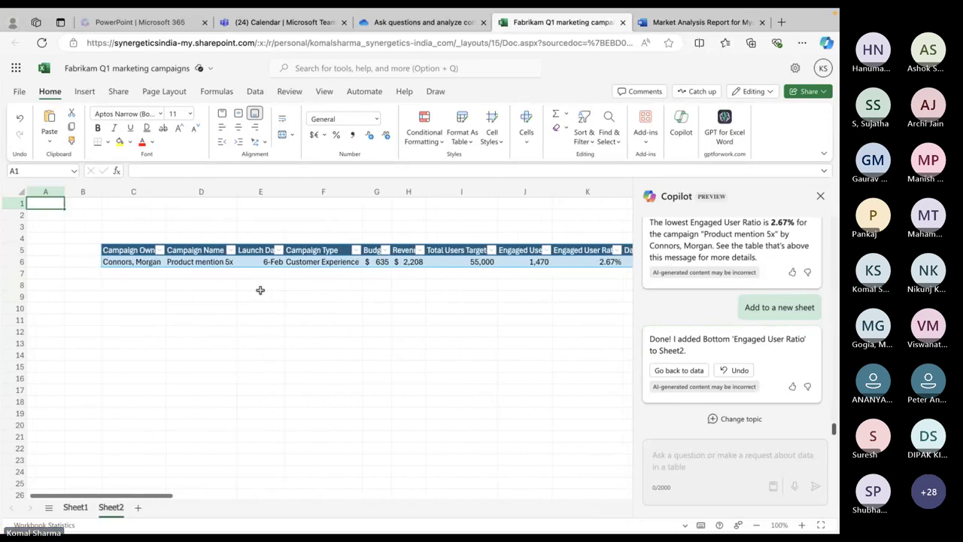
Return to Sheet1 so the Fabrikam campaign table shows again
click(75, 507)
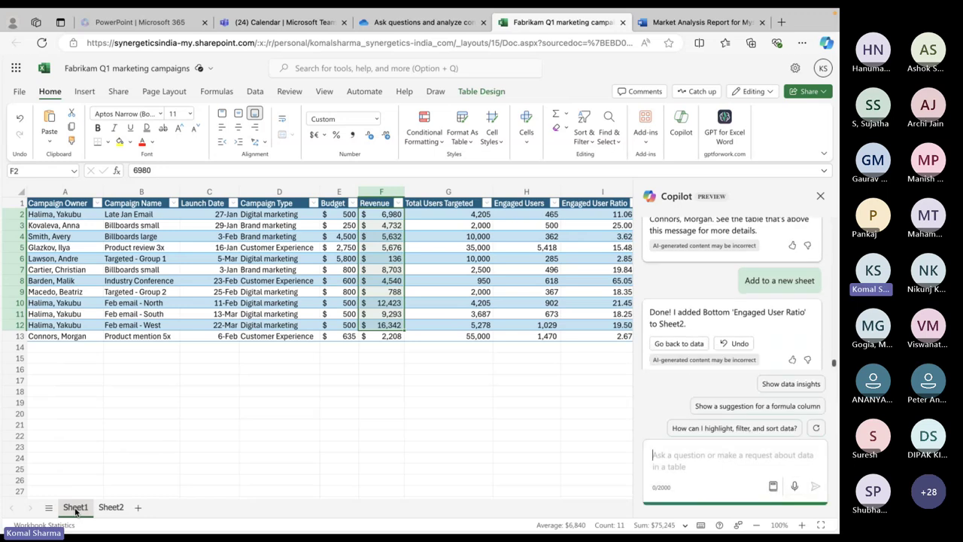
mouse_move(652, 9)
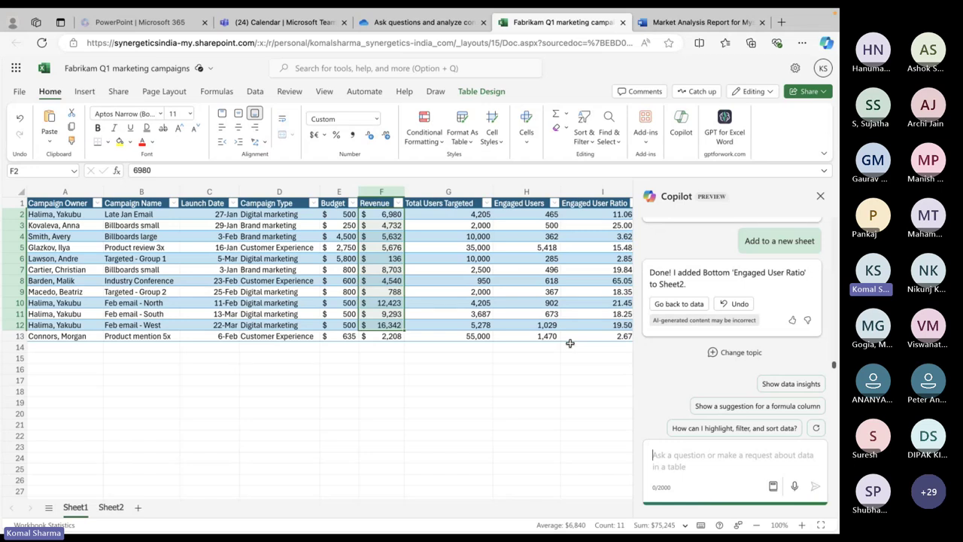
Switch to the Teams meeting, check the participants list, and leave the meeting chat showing
key(ctrl+Right)
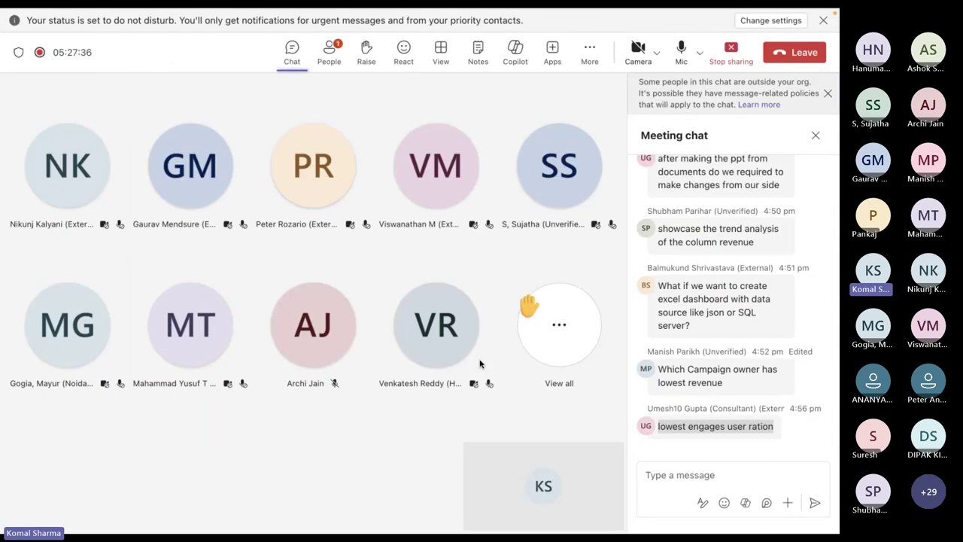
click(681, 466)
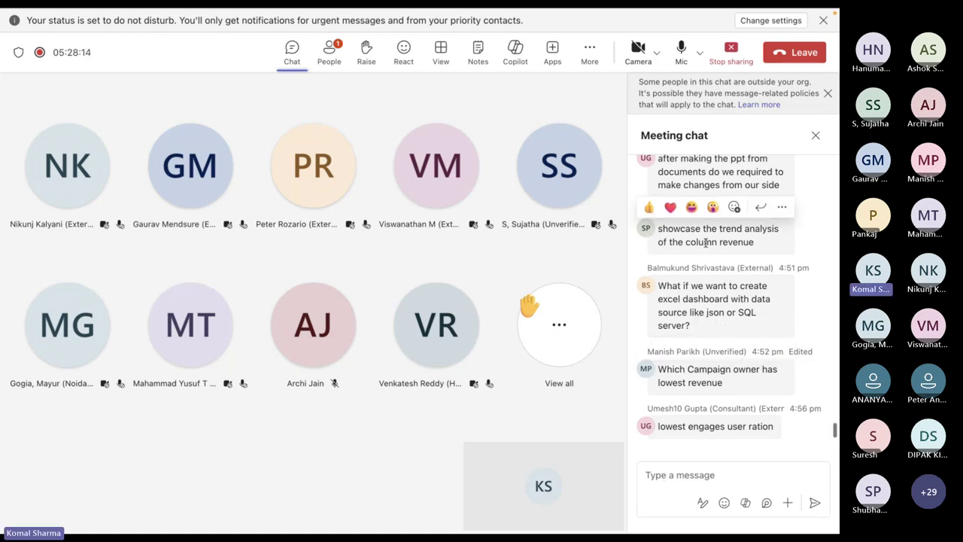
click(328, 58)
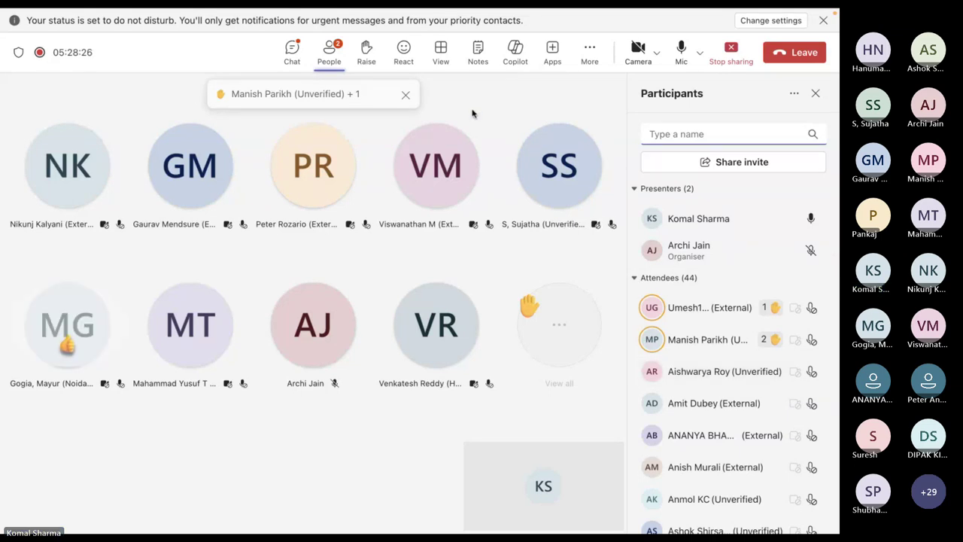
click(295, 59)
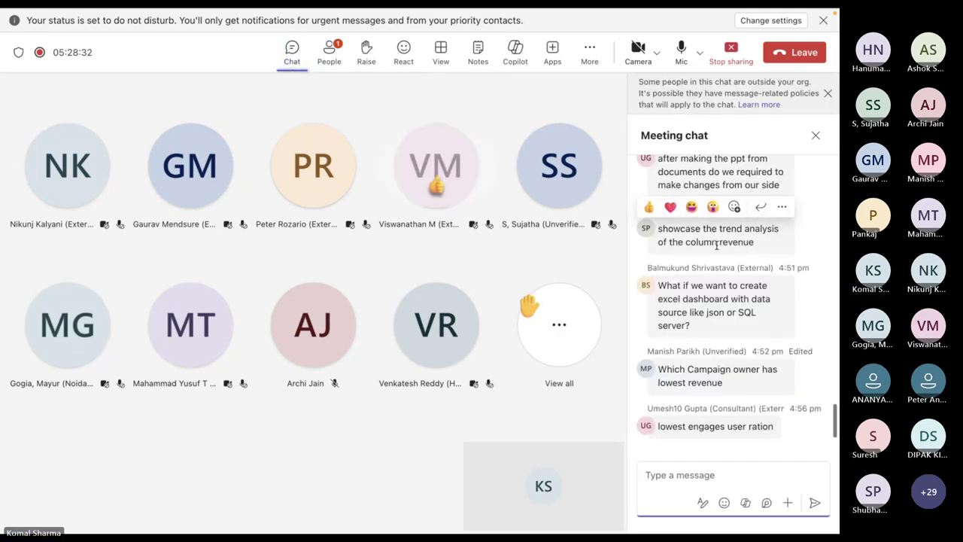
click(328, 57)
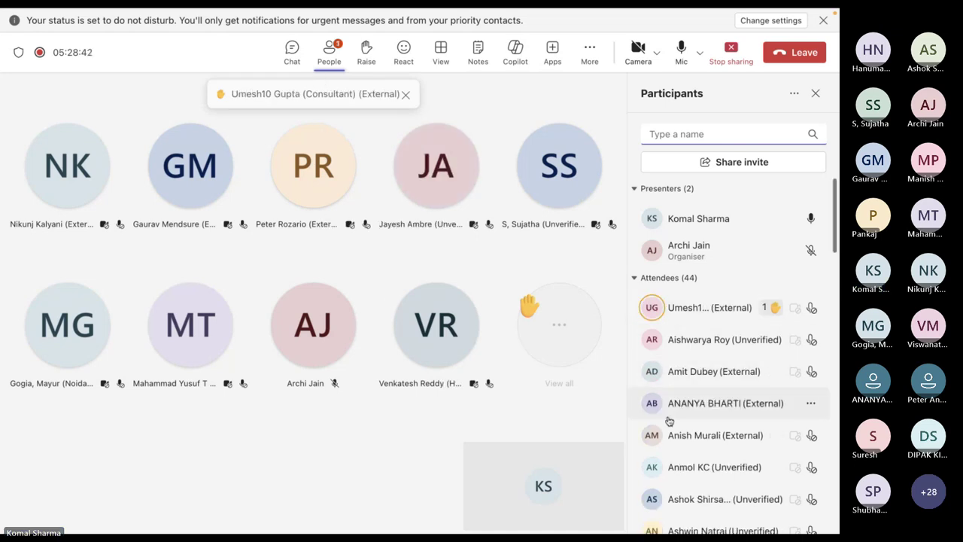
click(292, 53)
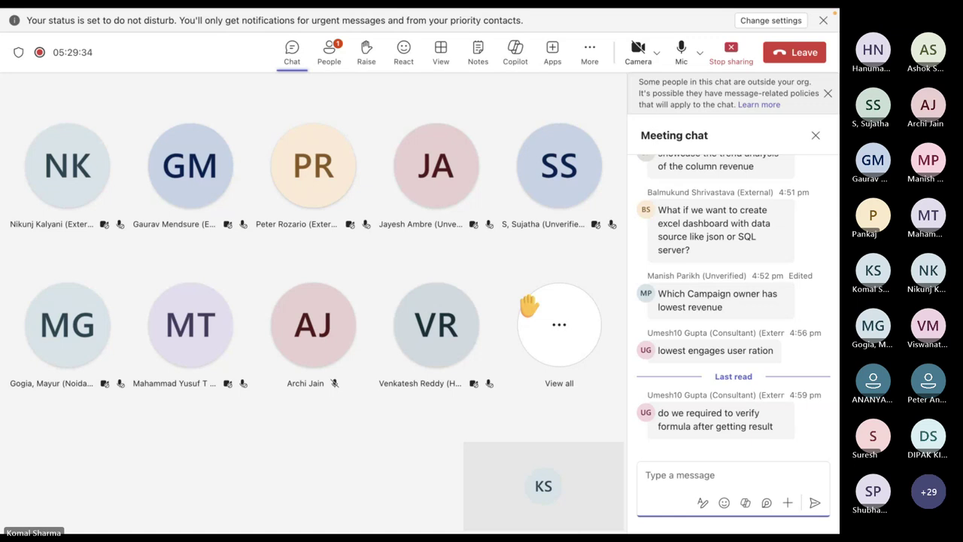
Close the Fabrikam workbook and Market Analysis report tabs in the browser
key(alt+Tab)
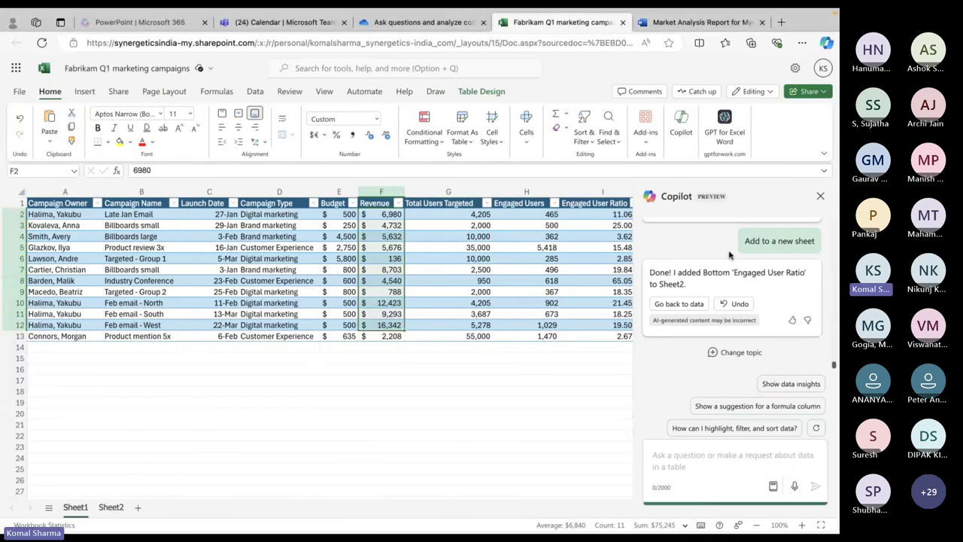
click(622, 22)
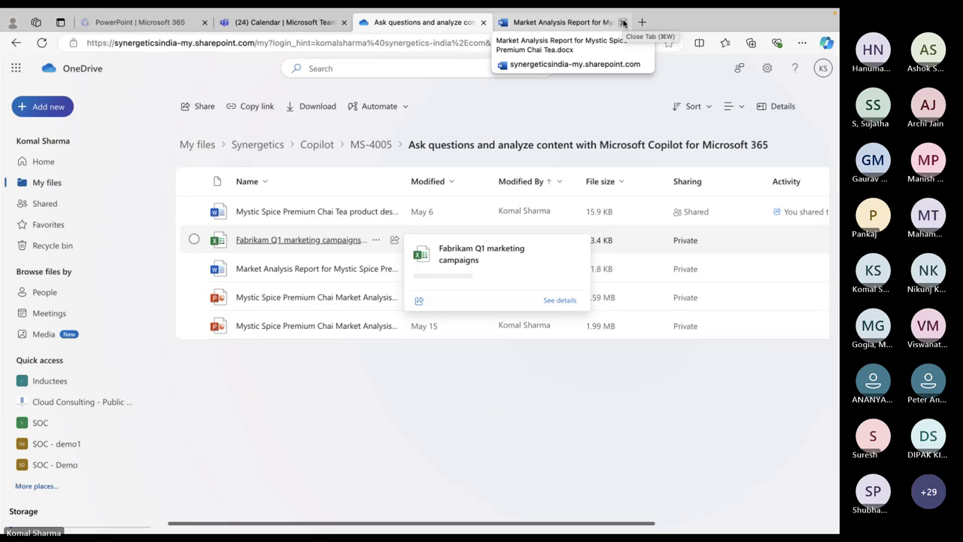
click(622, 22)
Navigate up through MS-4005 and Copilot into Copilot Resources and open the Sales folder
click(386, 144)
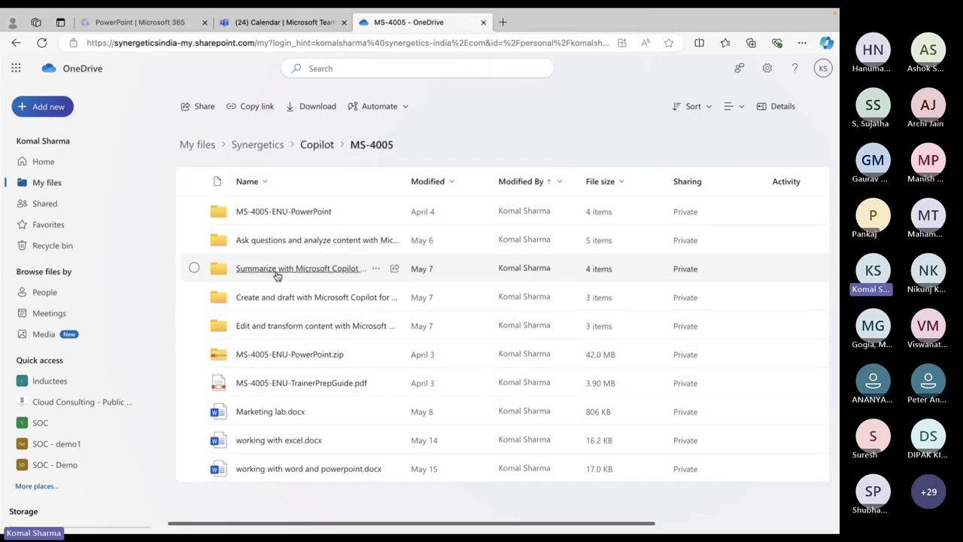
click(324, 148)
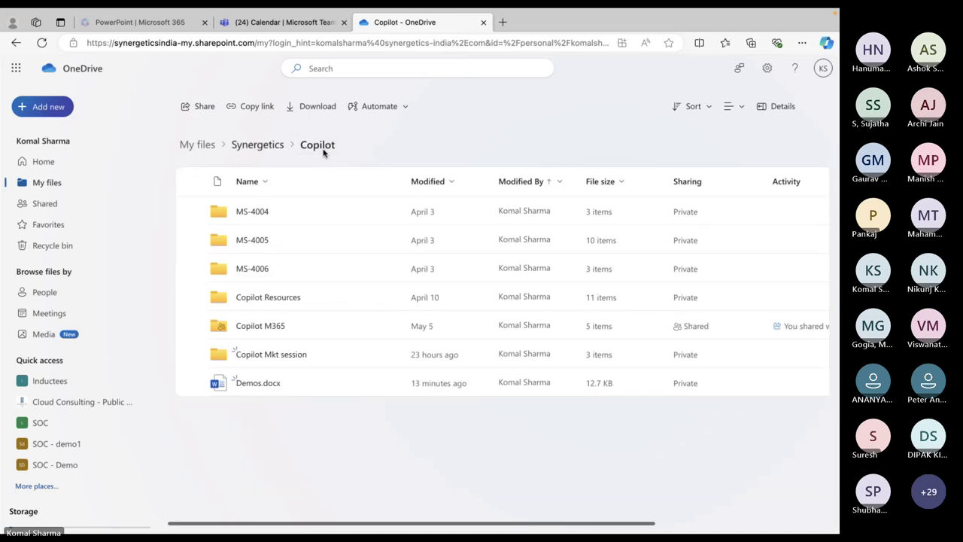
click(263, 219)
click(263, 297)
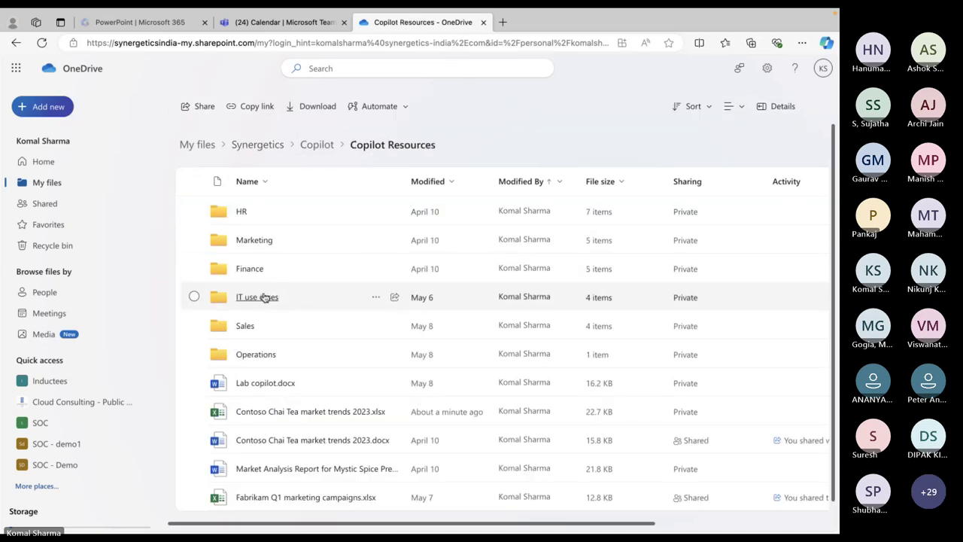
click(245, 325)
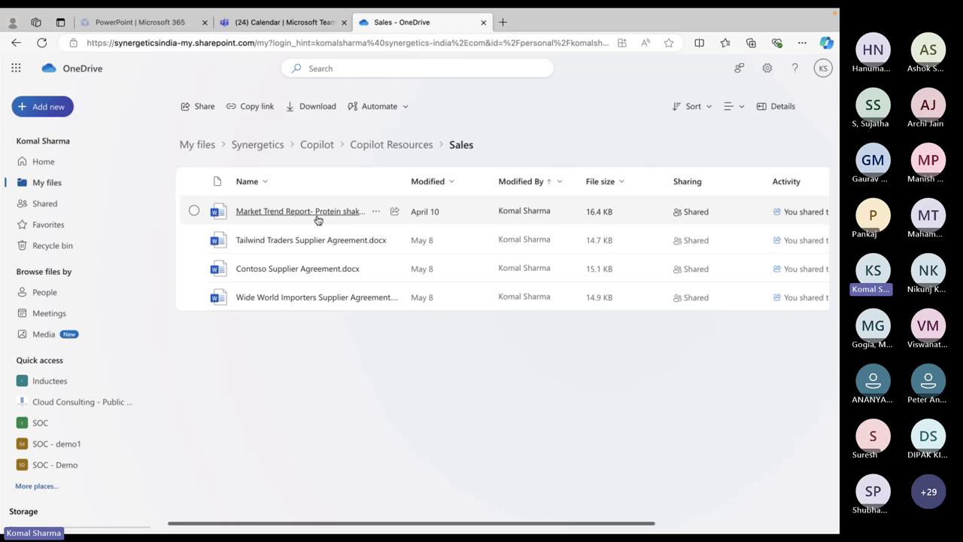
mouse_move(318, 219)
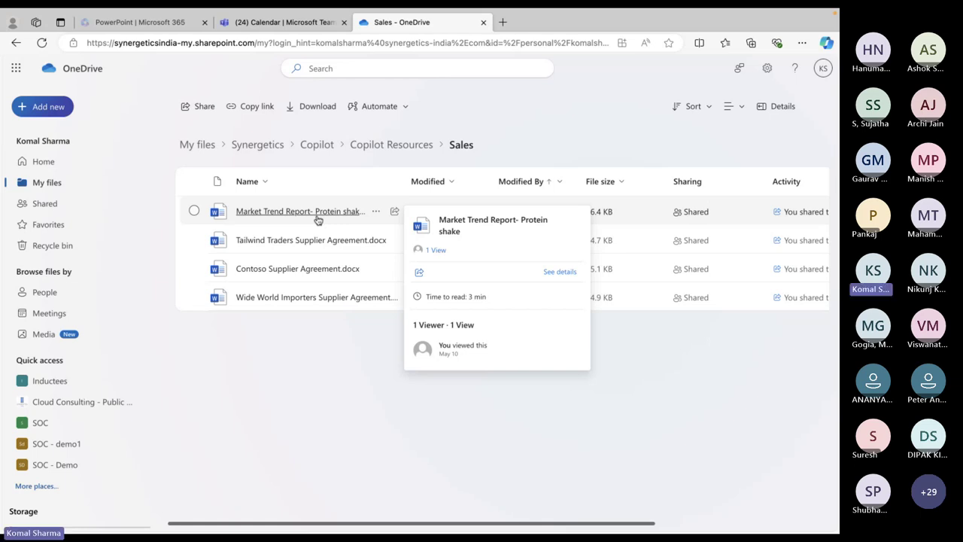
Open Contoso Supplier Agreement.docx to review its terms, then return to the Sales listing
click(312, 301)
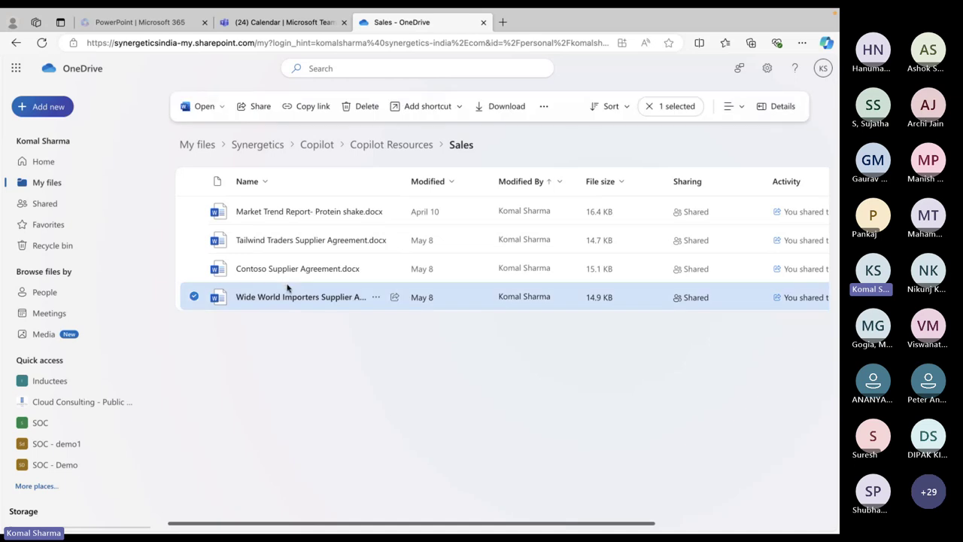
click(301, 271)
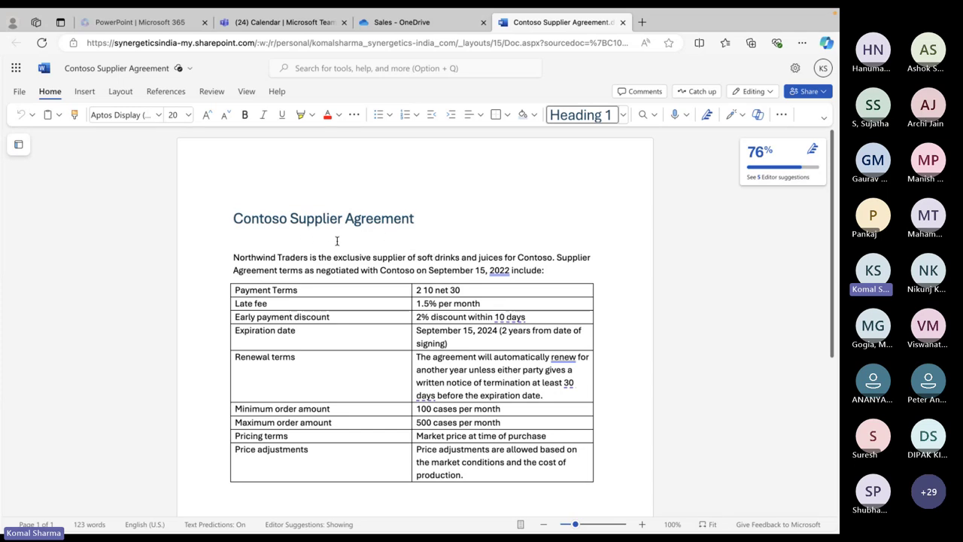
scroll(347, 252, down, 5)
scroll(348, 252, up, 5)
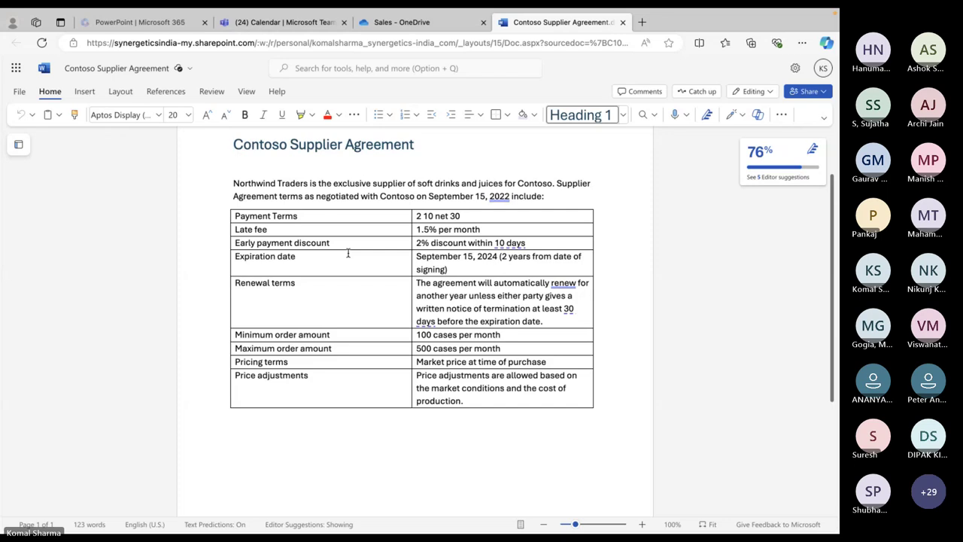
click(403, 22)
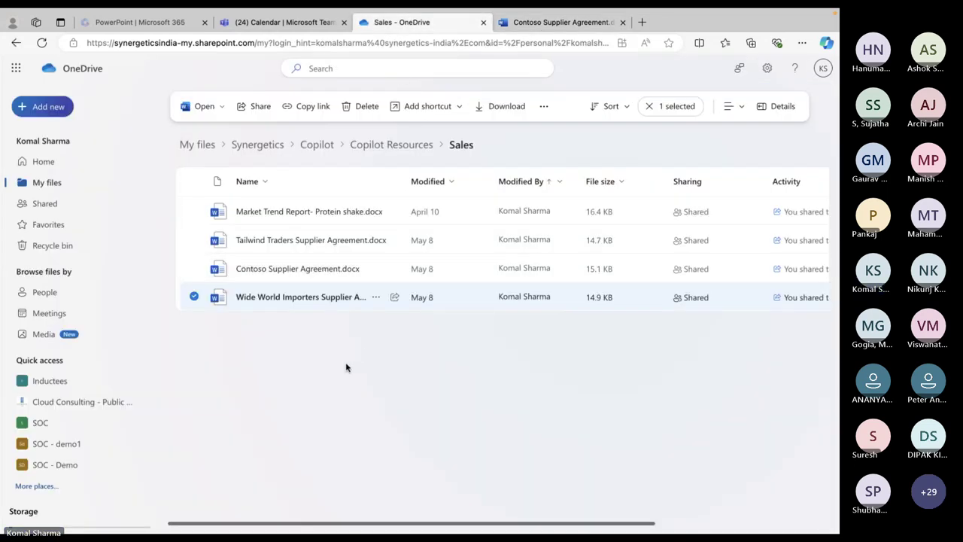
click(345, 364)
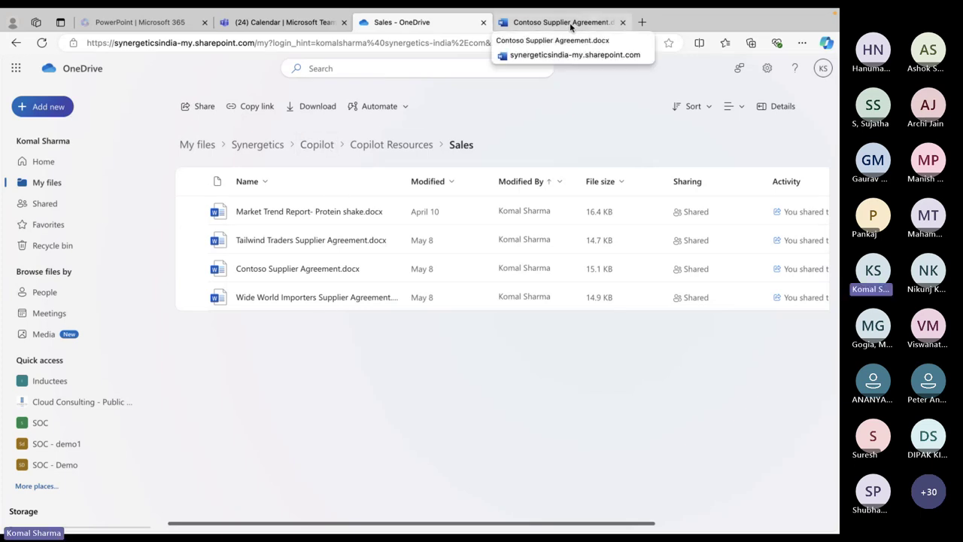
Close the Contoso agreement and create a new blank Word document from Microsoft 365
click(622, 22)
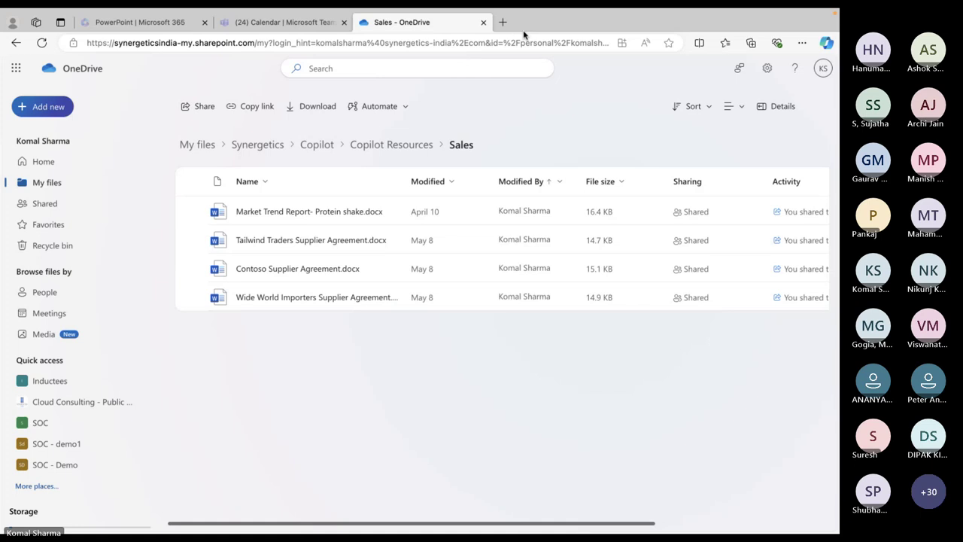
click(112, 23)
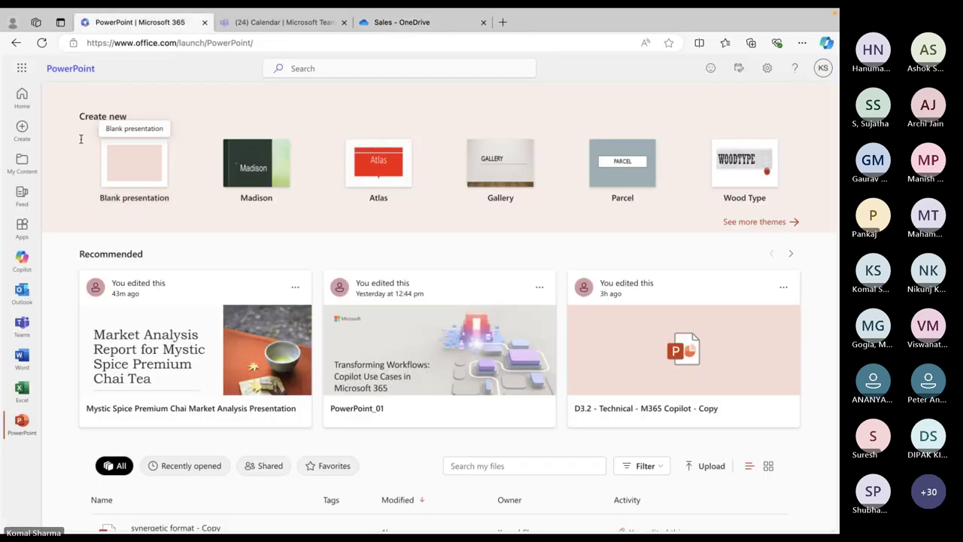
click(23, 355)
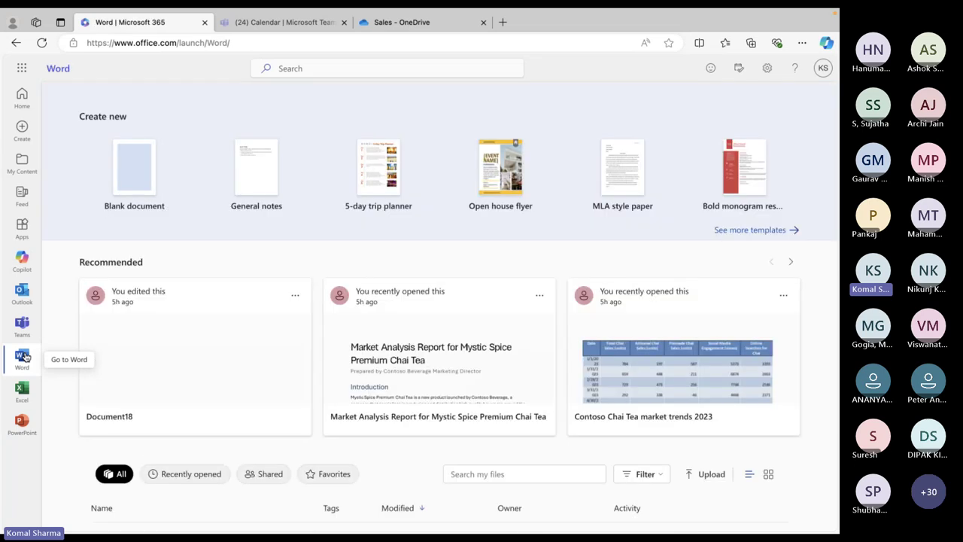
click(140, 170)
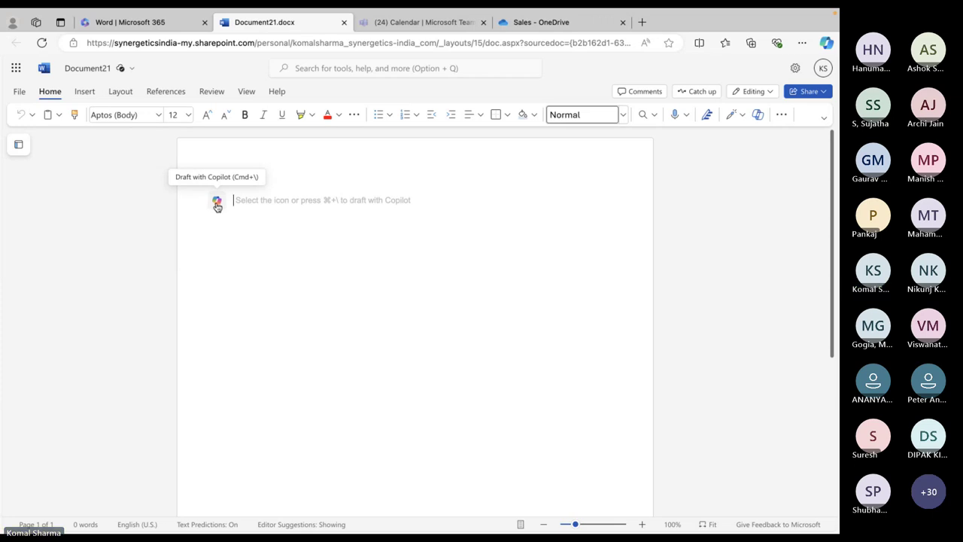
Prompt Copilot, as a Synergetics sales manager, for a three-customer supplier agreement comparison with renewal recommendation
click(217, 203)
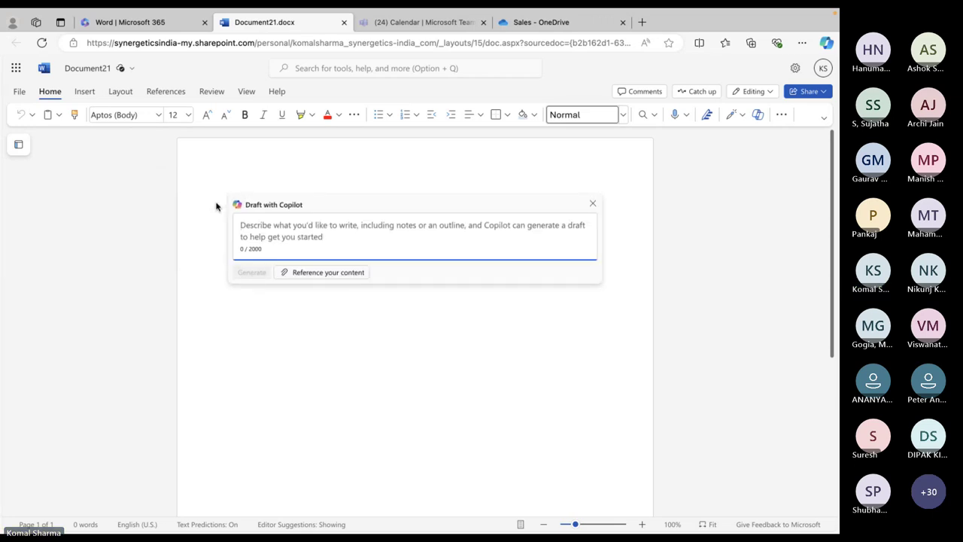
text(I am )
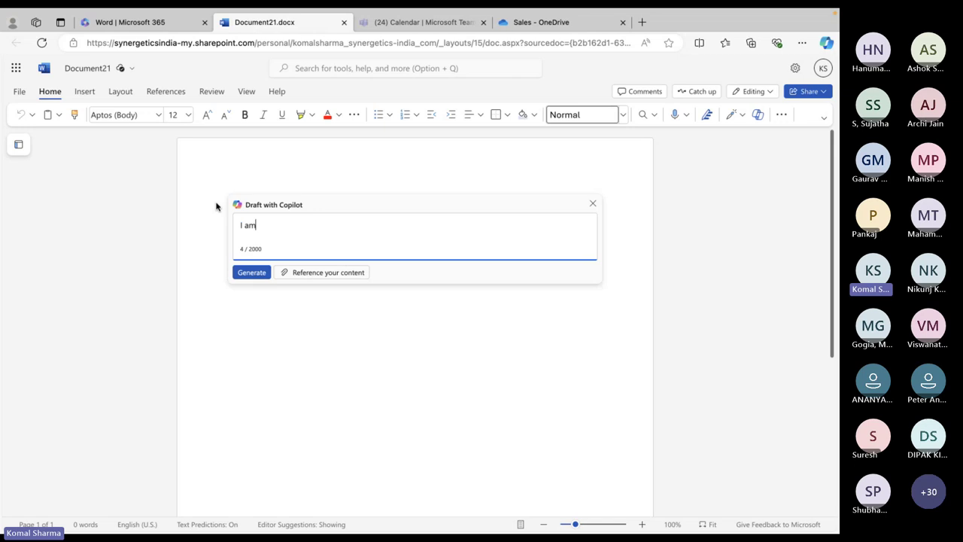
text(a sa)
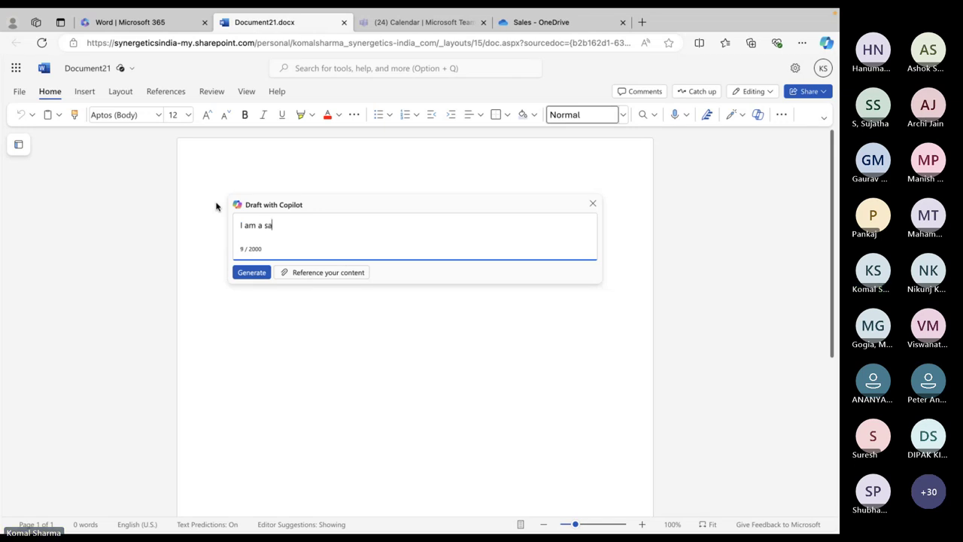
text(les manager in sy)
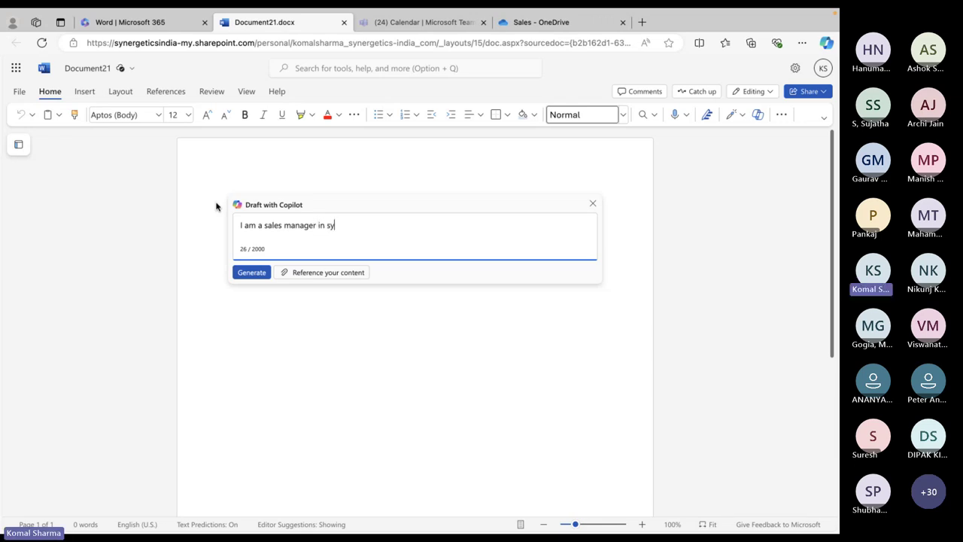
text(nergetics)
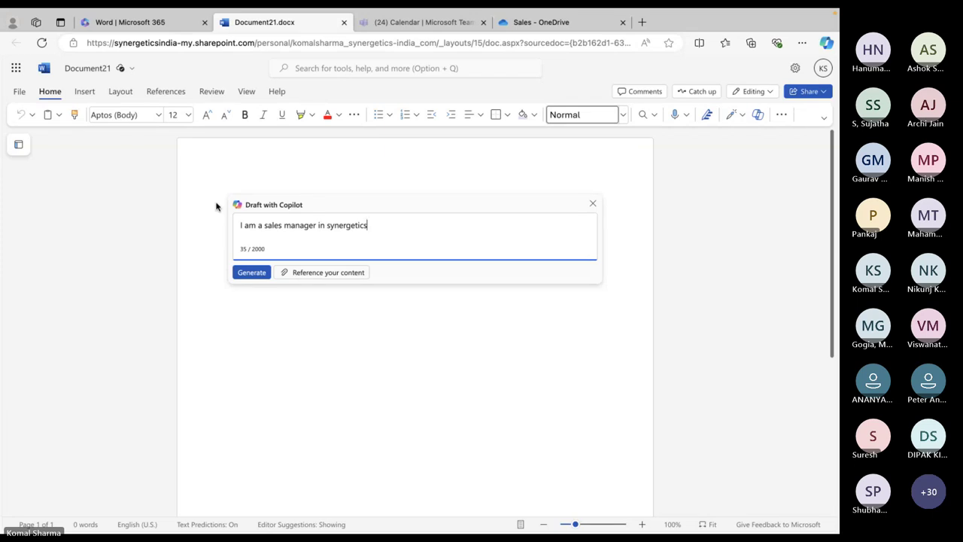
text(, a su)
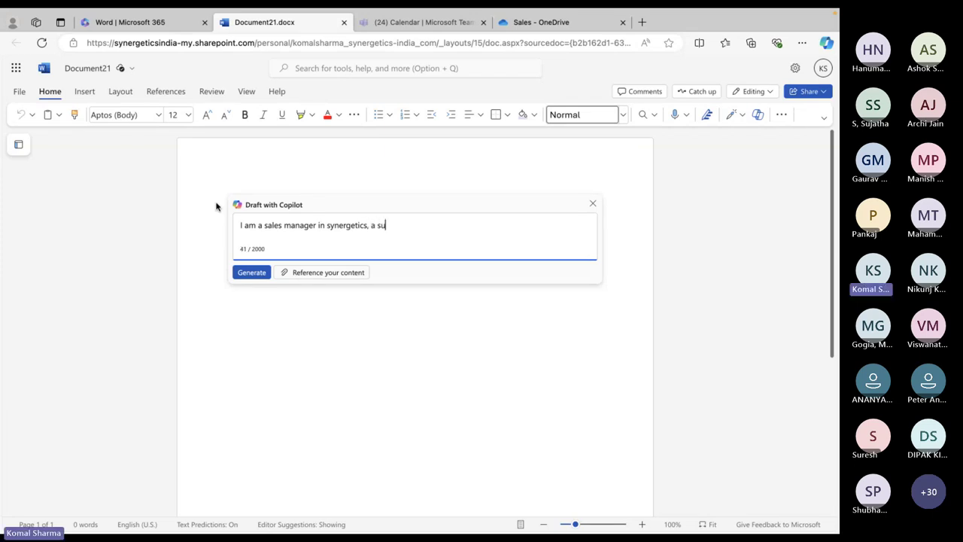
text(pplier )
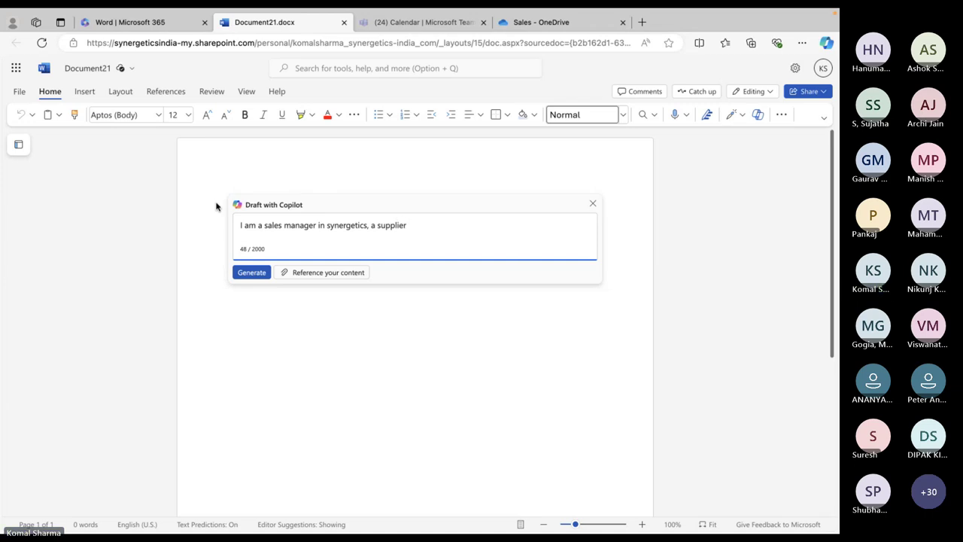
text(of)
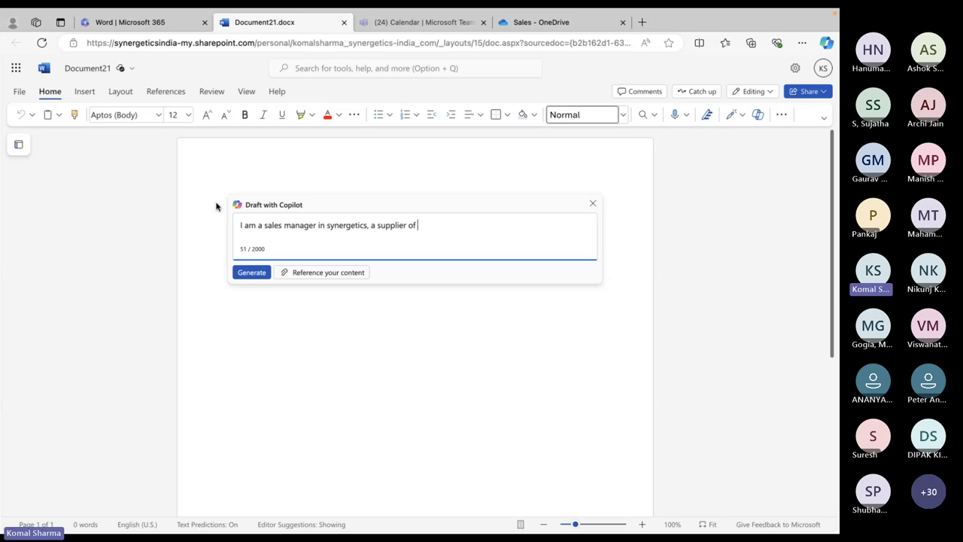
text(differ)
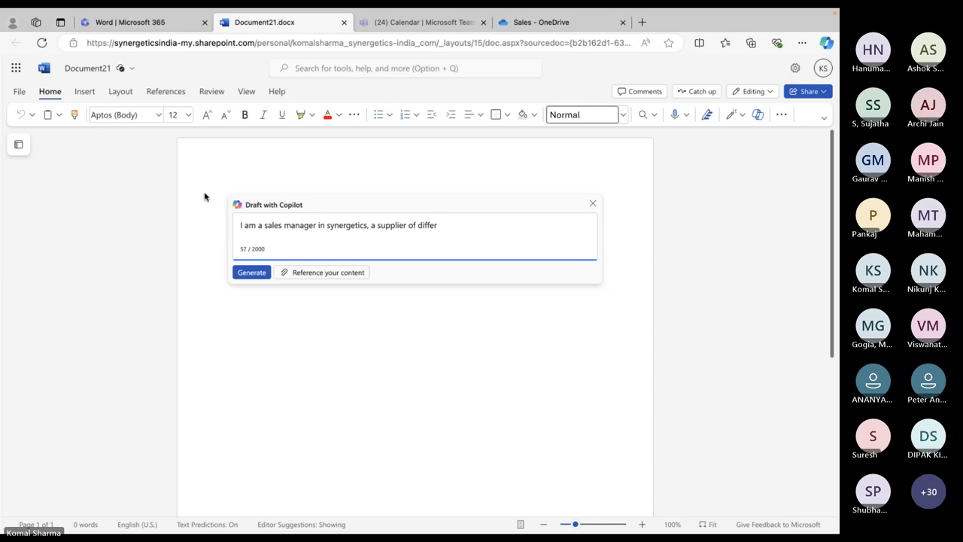
text(ent pr)
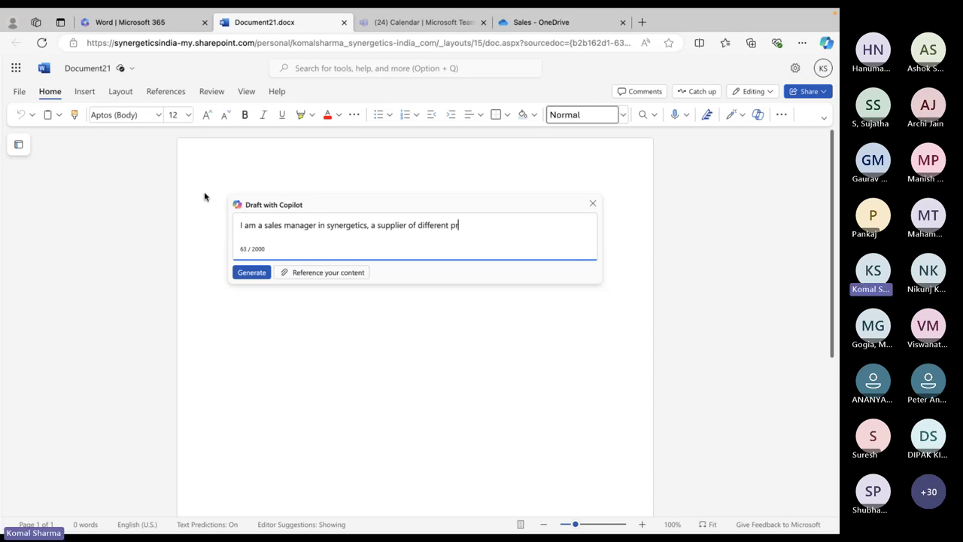
text(oducts)
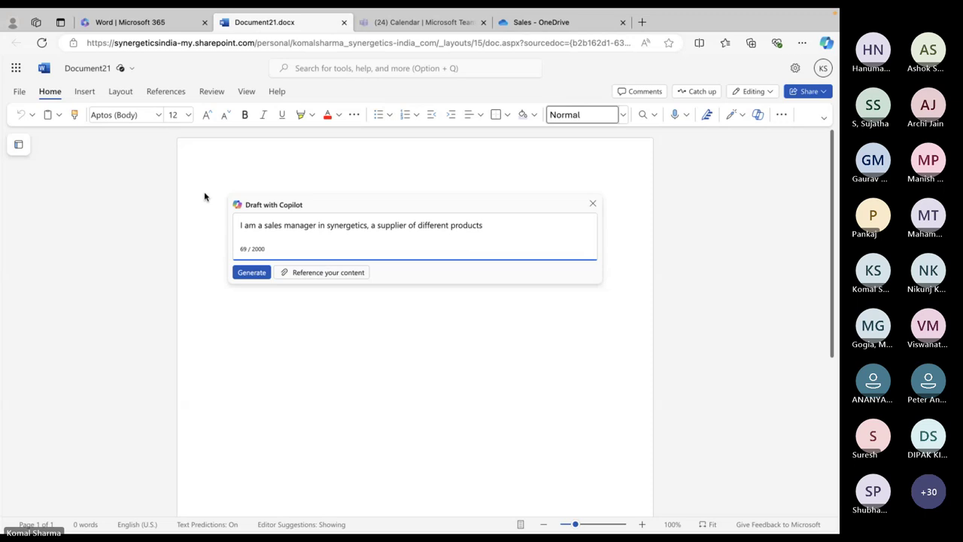
text(. Please c)
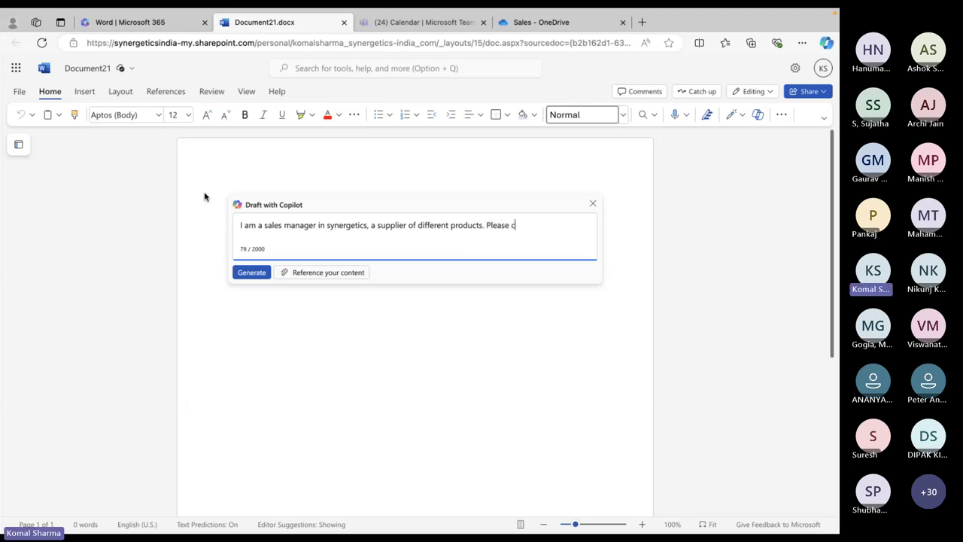
text(reate a report)
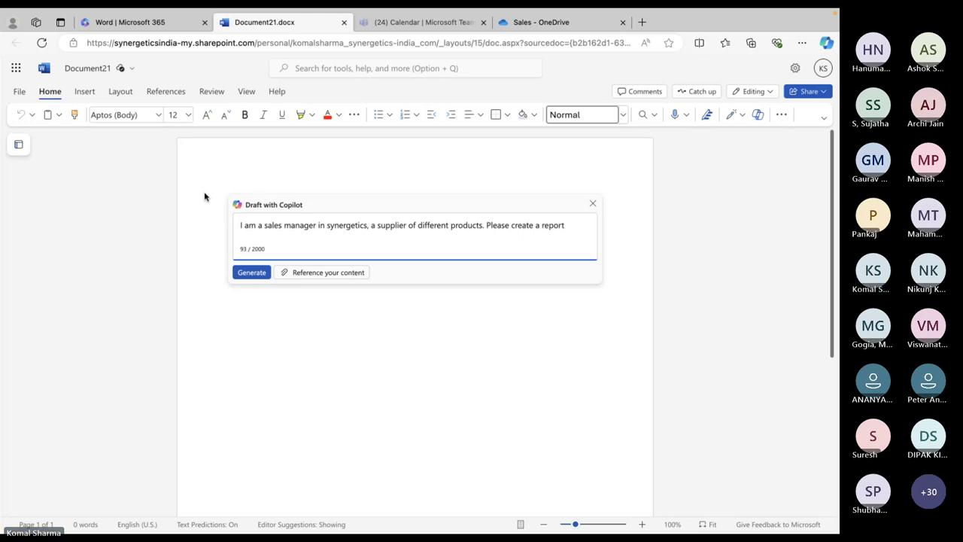
text( that compares the )
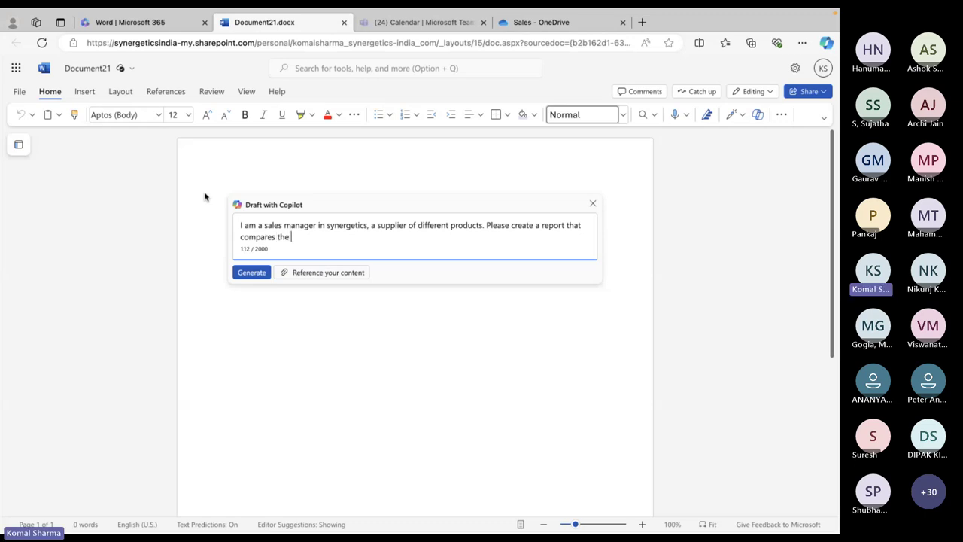
text(suppliers)
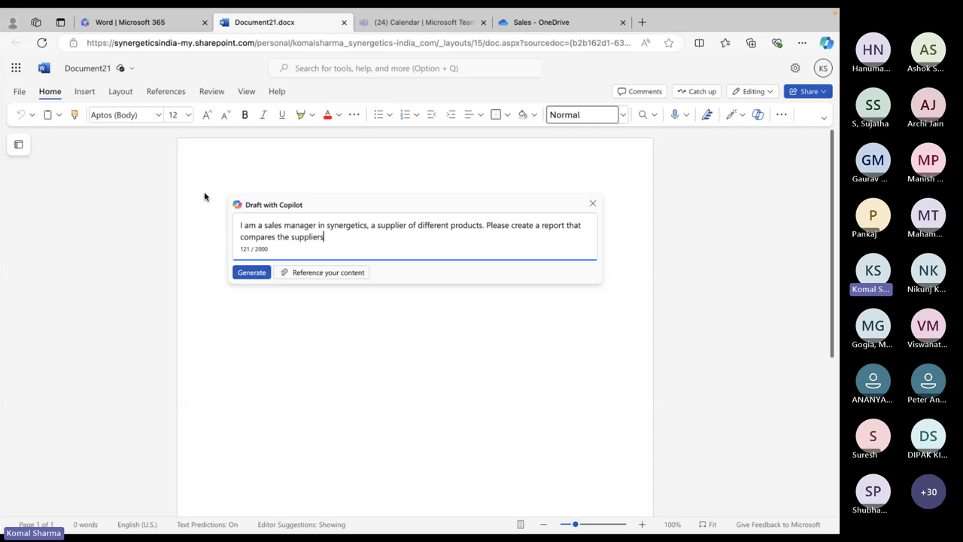
key(BackSpace)
text(agree)
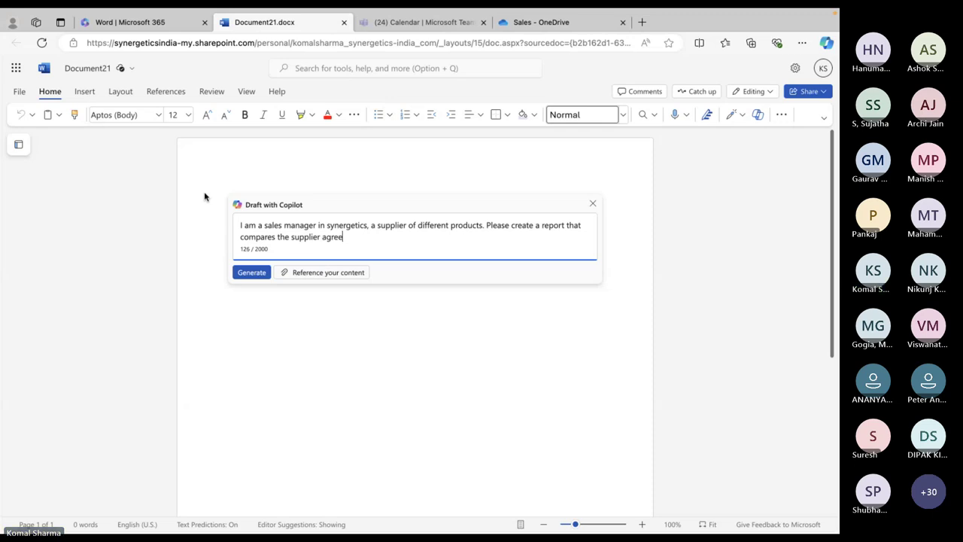
text(ment)
text(s)
text( for three)
text( of u)
text(r)
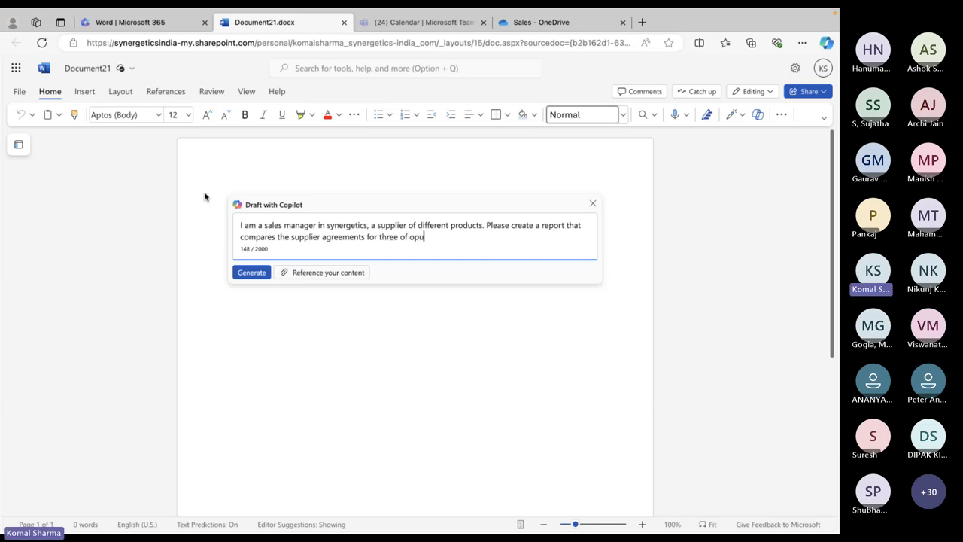
key(BackSpace)
key(BackSpace)
text(our customers)
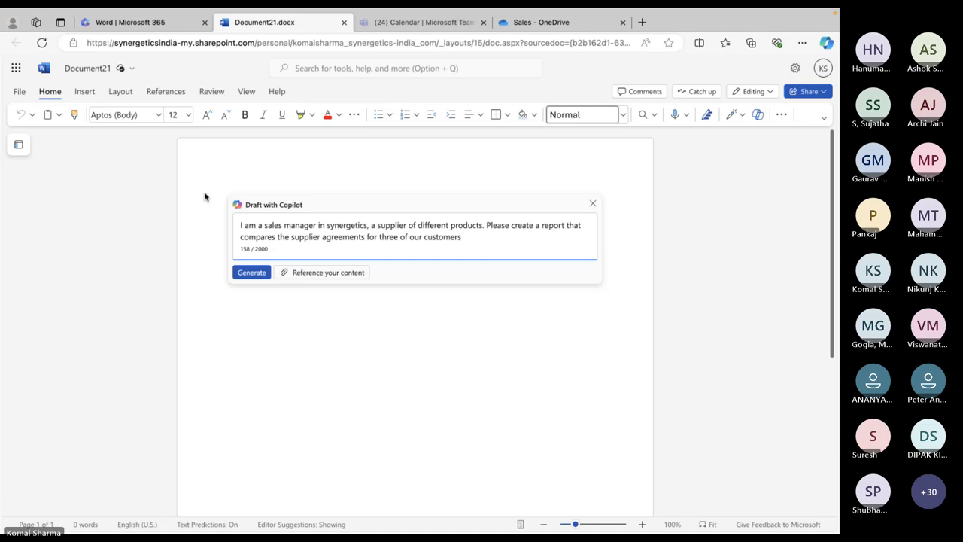
text(. Please prov)
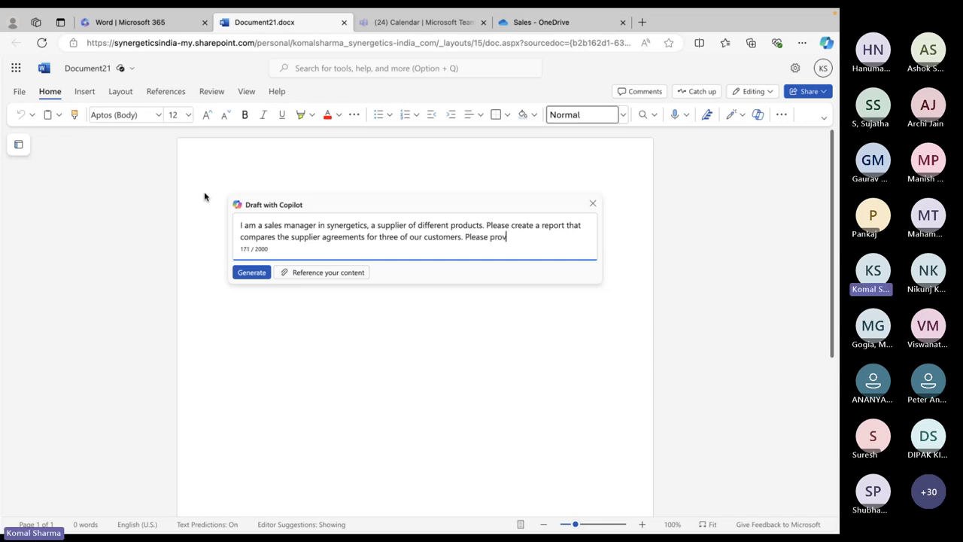
text(ide a recommend)
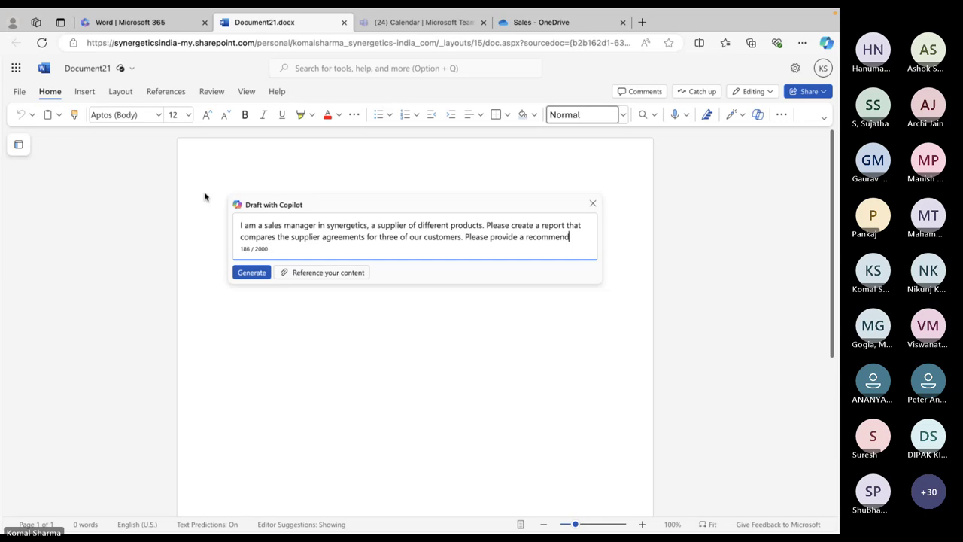
text(ation on cont)
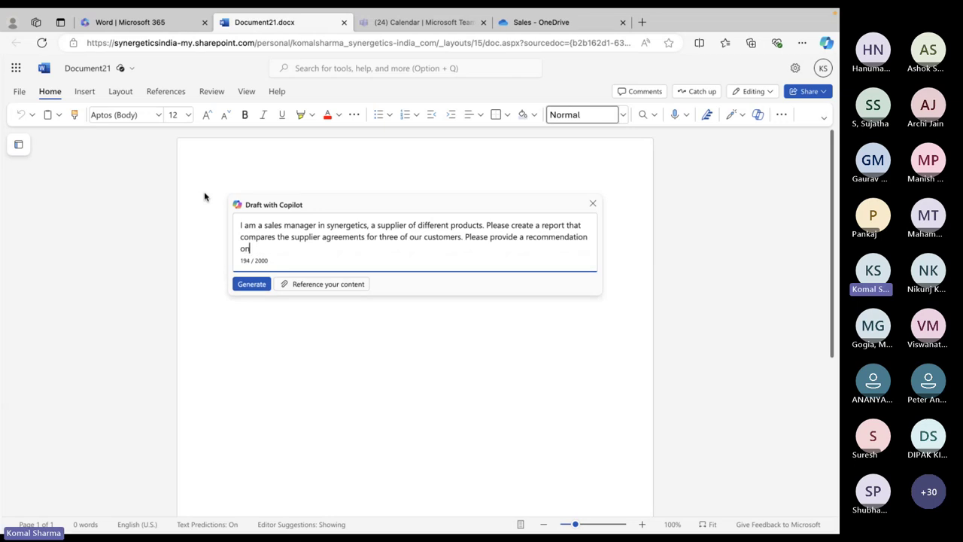
text(ract re)
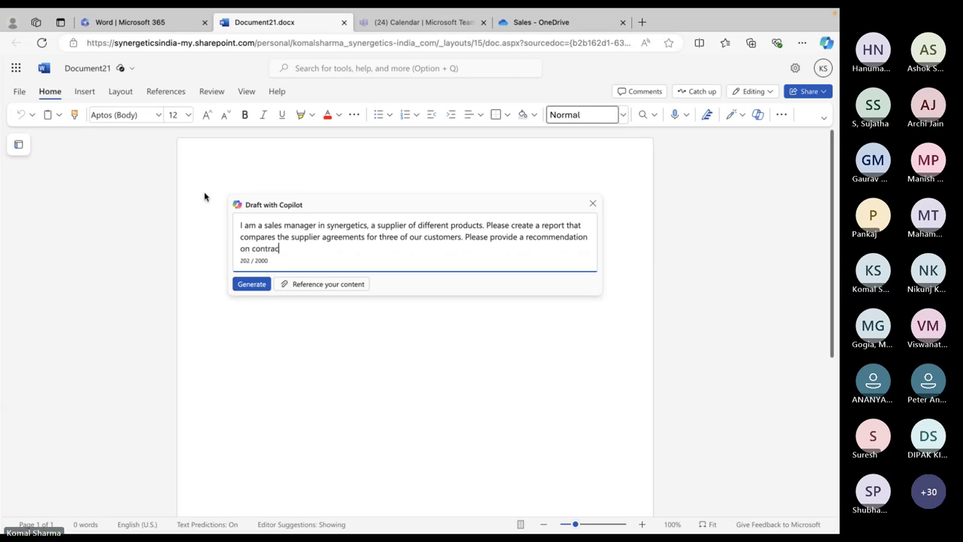
text(newal)
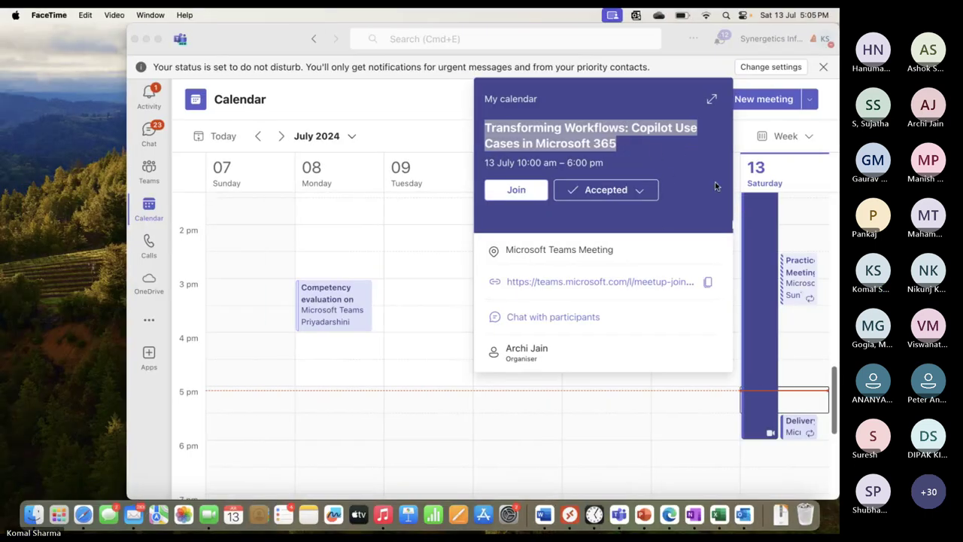
key(ctrl+Right)
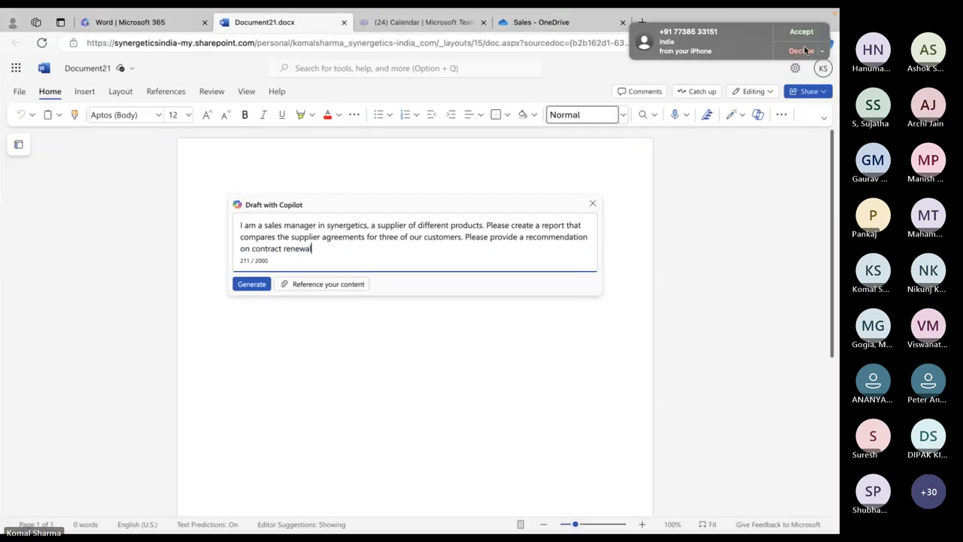
Decline the incoming call, end the prompt with a period, and start a cloud file reference
click(803, 48)
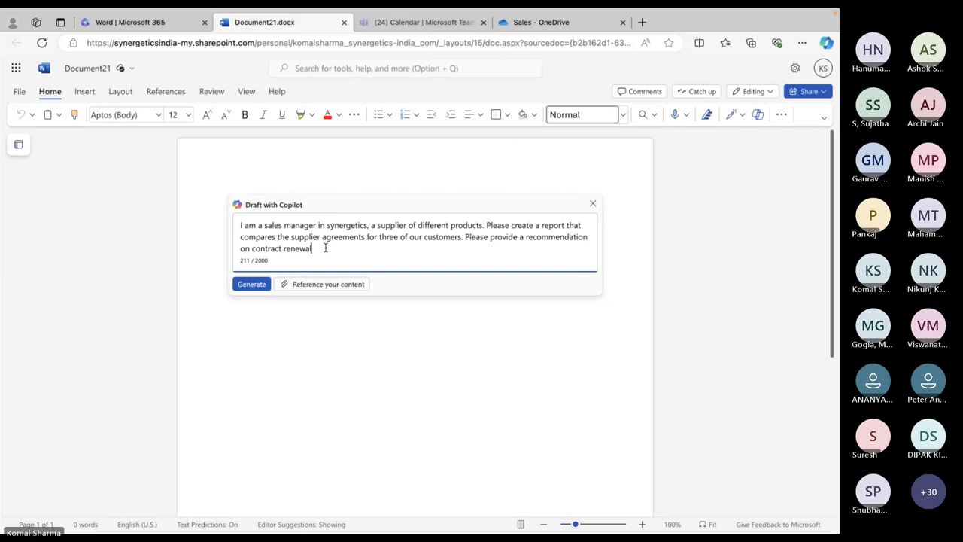
text(.)
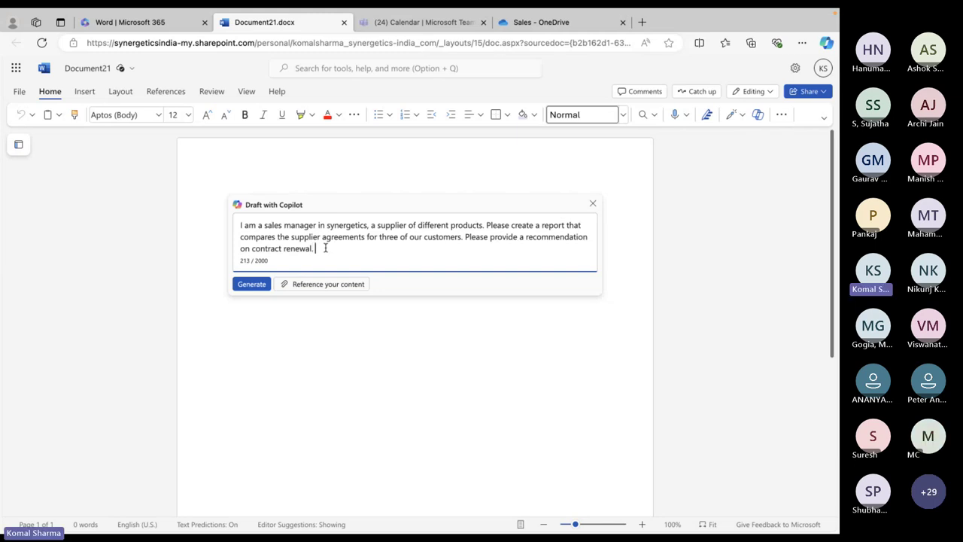
click(333, 284)
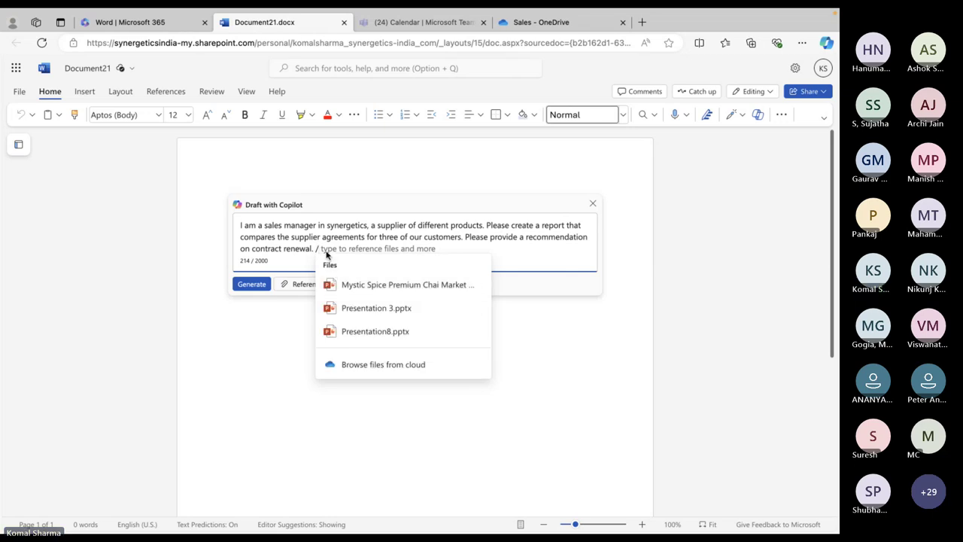
click(371, 365)
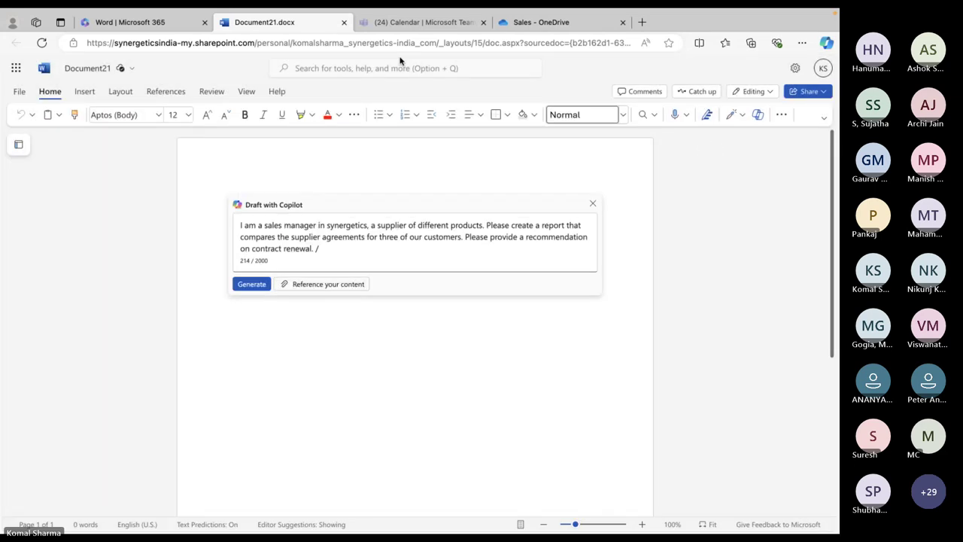
Copy a share link for the Tailwind Traders agreement and paste it into the prompt, followed by a slash
click(558, 21)
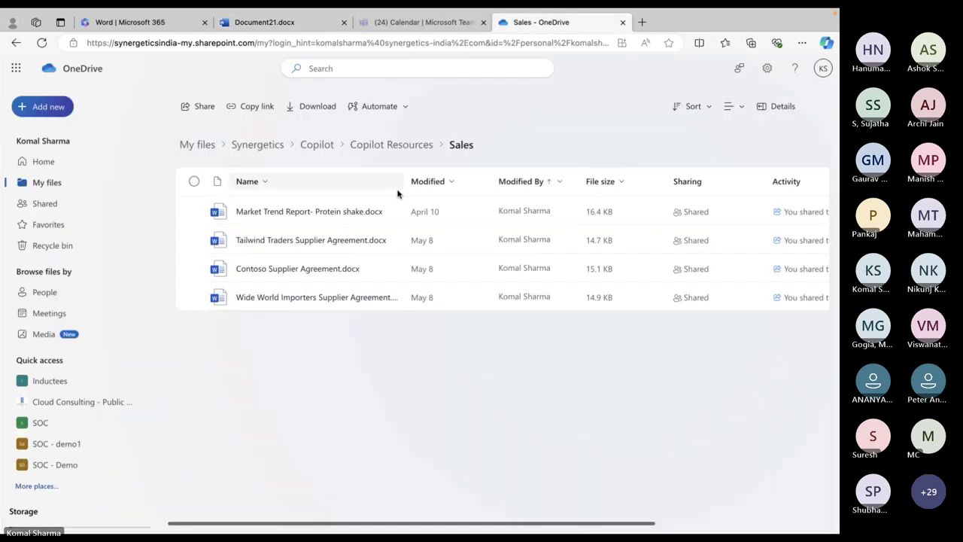
click(395, 242)
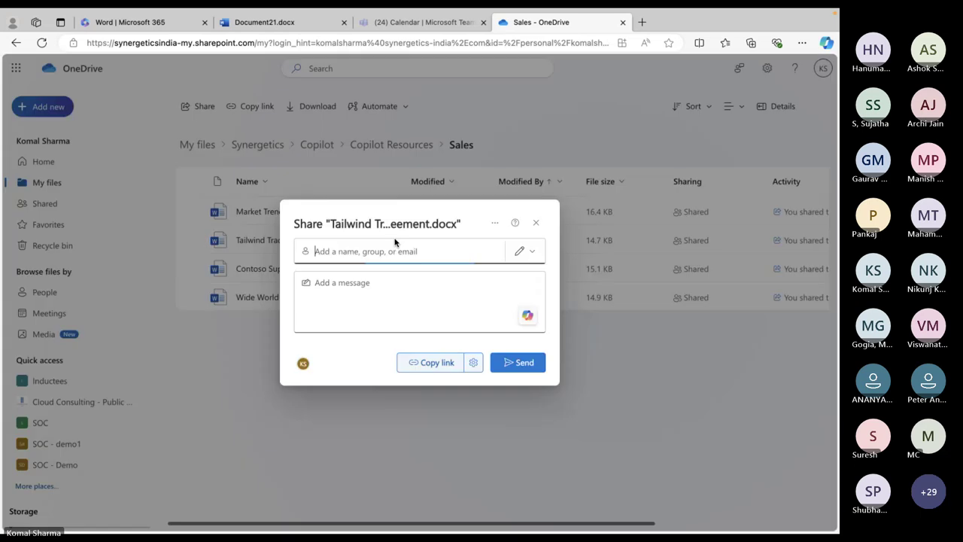
click(440, 363)
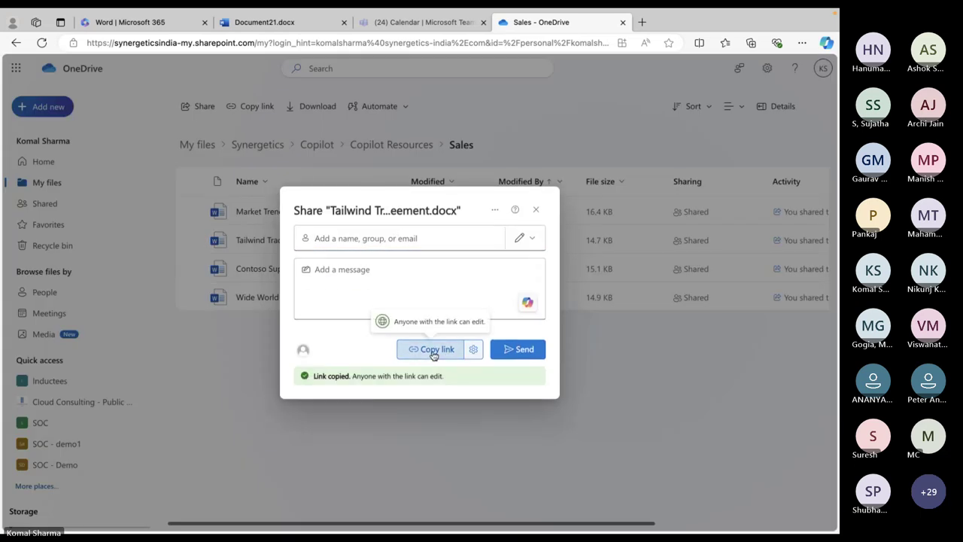
click(262, 22)
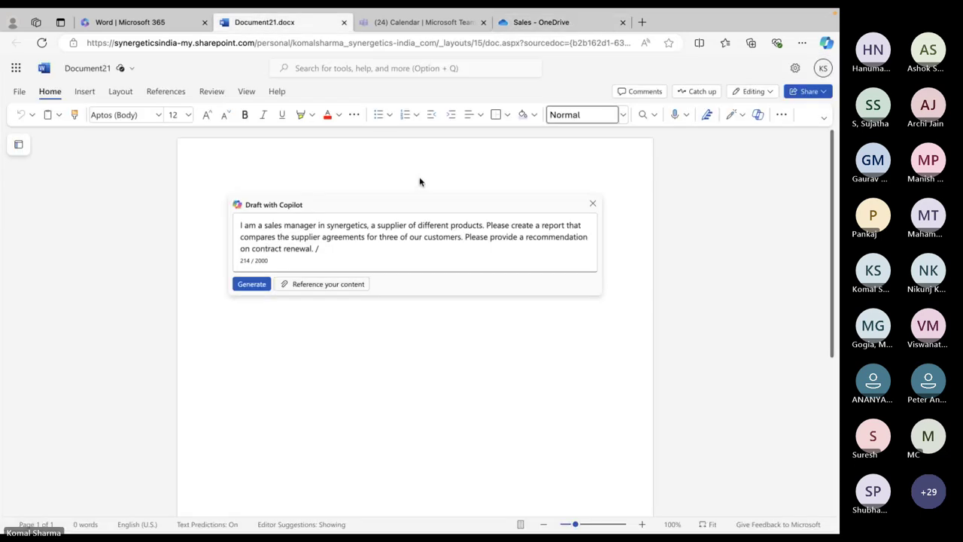
click(334, 249)
key(super+v)
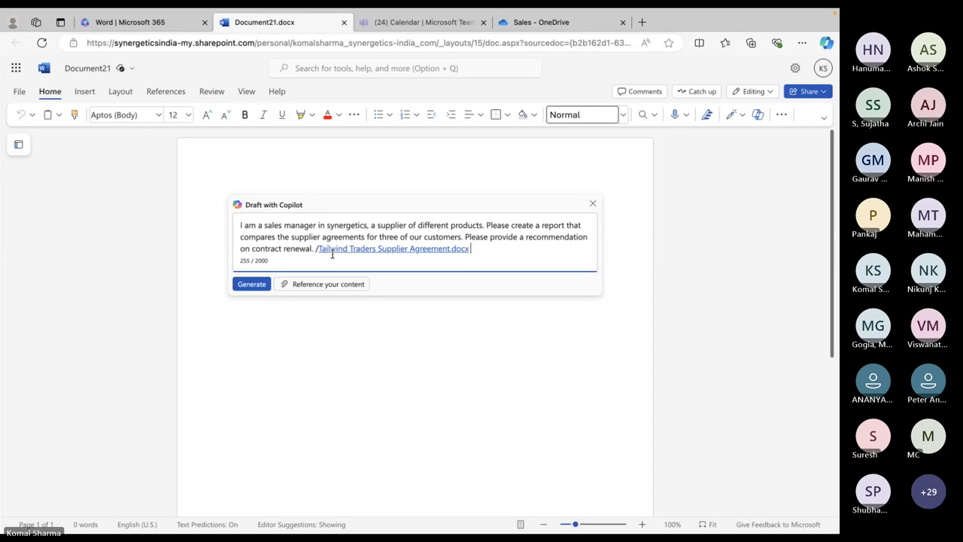
text(/)
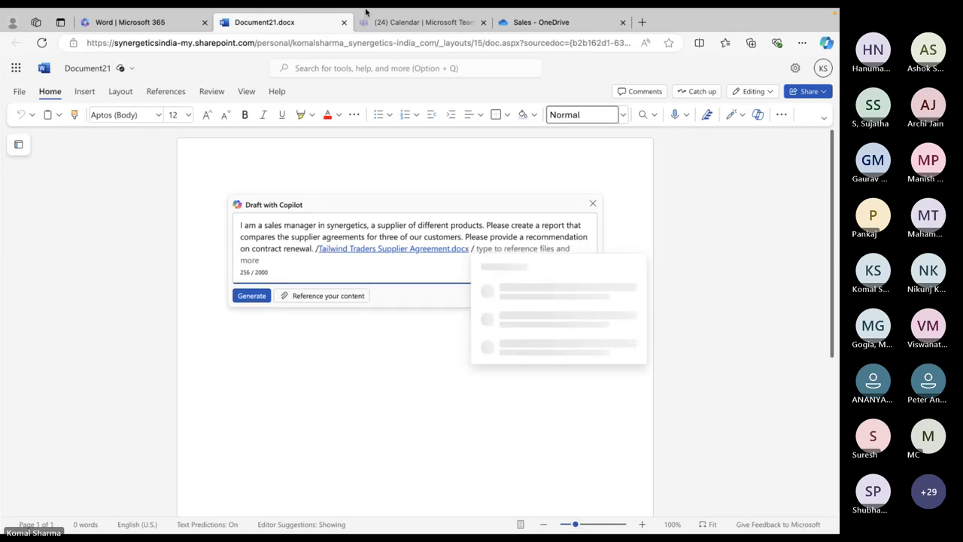
Copy a link to the Contoso supplier agreement and paste it into the prompt, followed by a slash
click(538, 22)
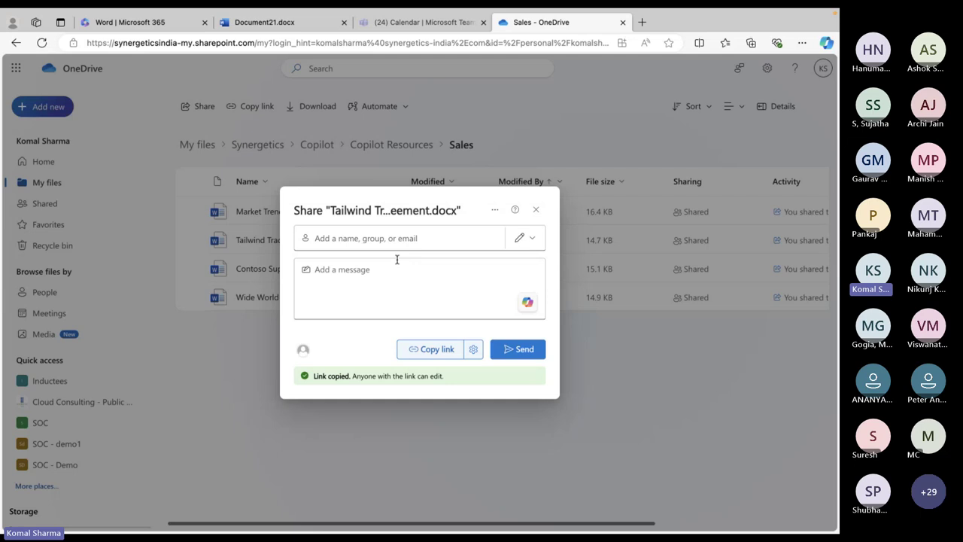
click(535, 210)
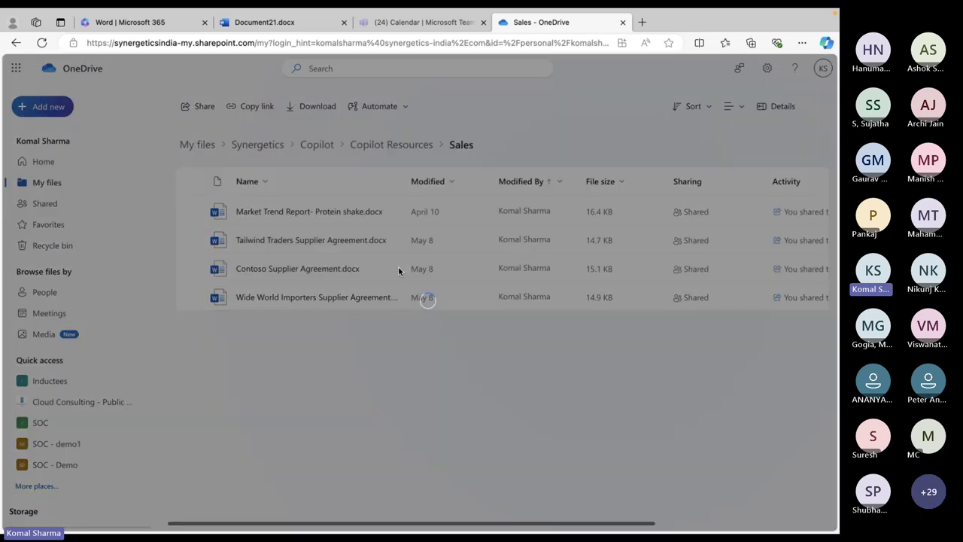
click(443, 352)
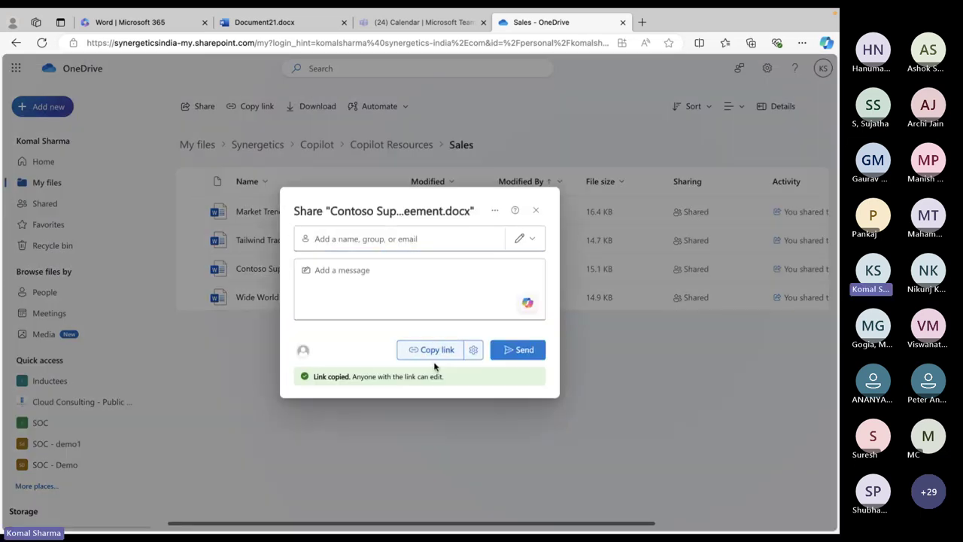
click(324, 19)
key(super+v)
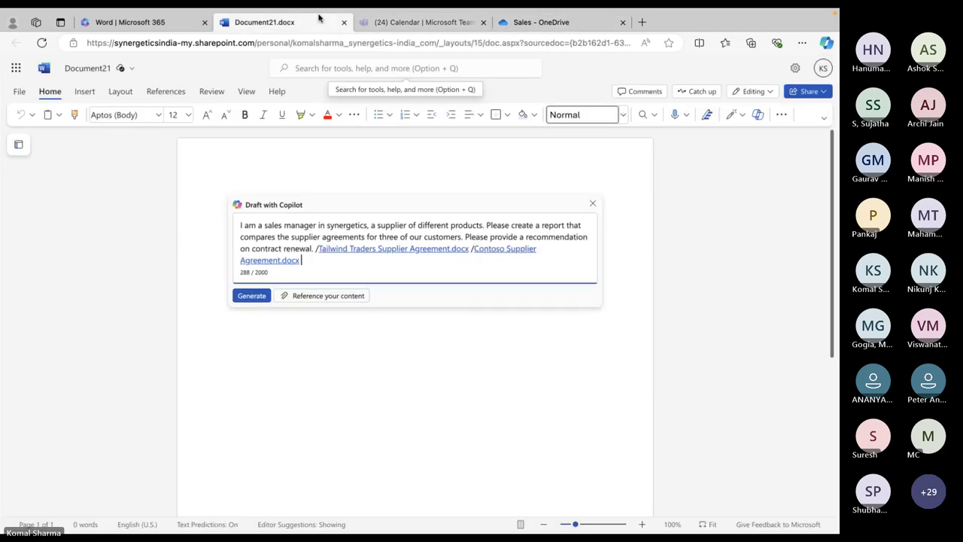
text(/)
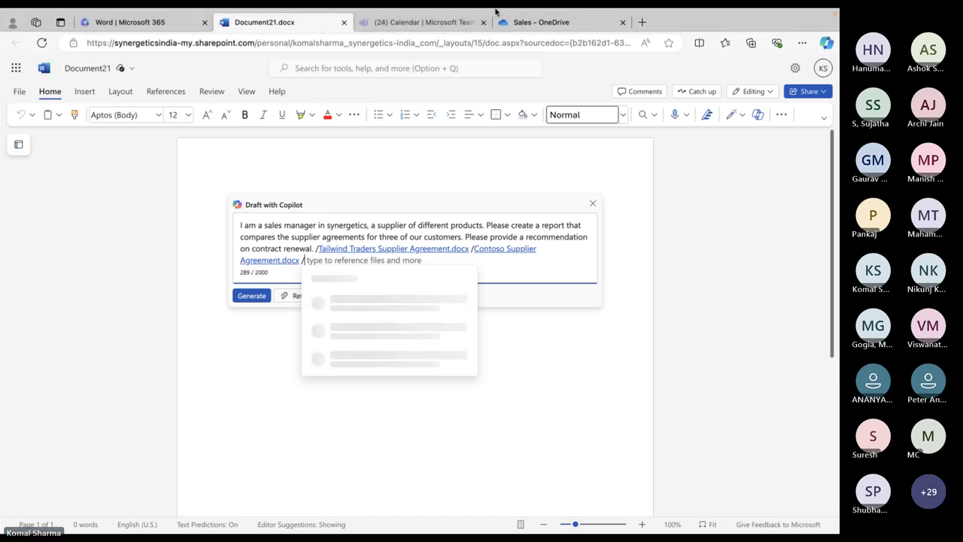
Copy a link to the Wide World Importers agreement and paste it as the third reference
click(549, 23)
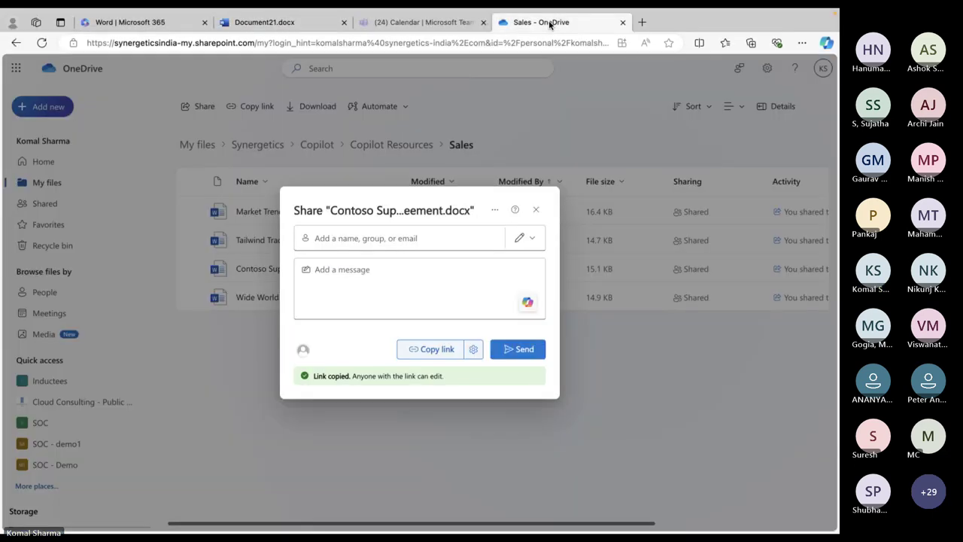
click(536, 211)
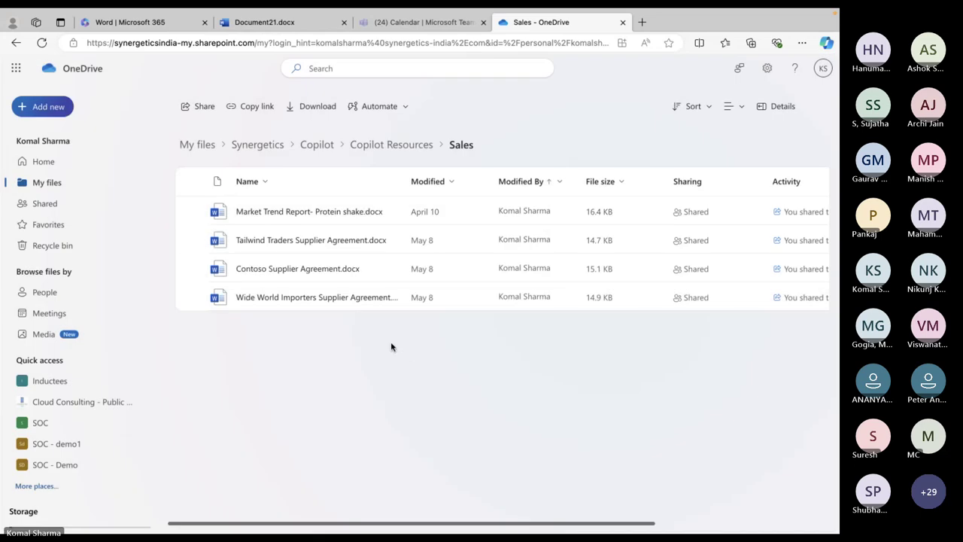
click(394, 297)
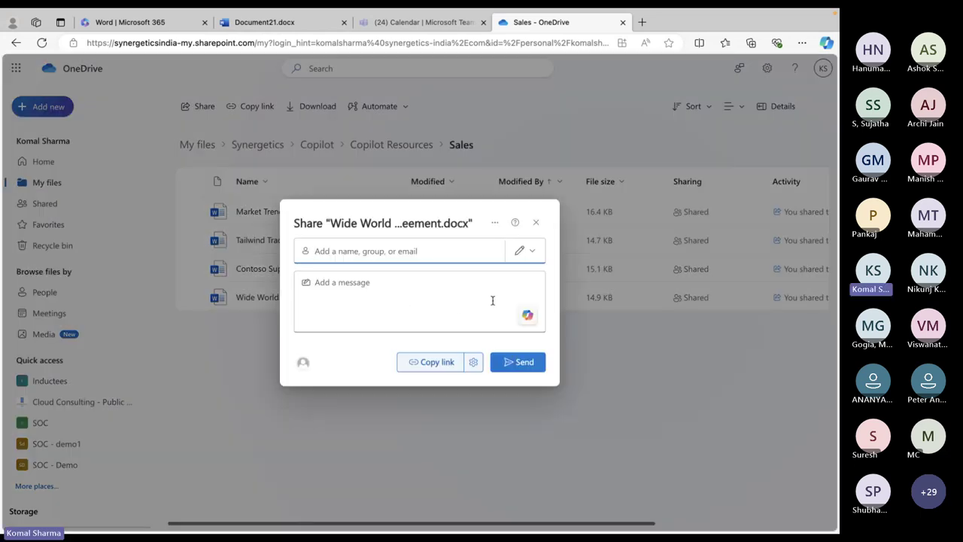
click(433, 365)
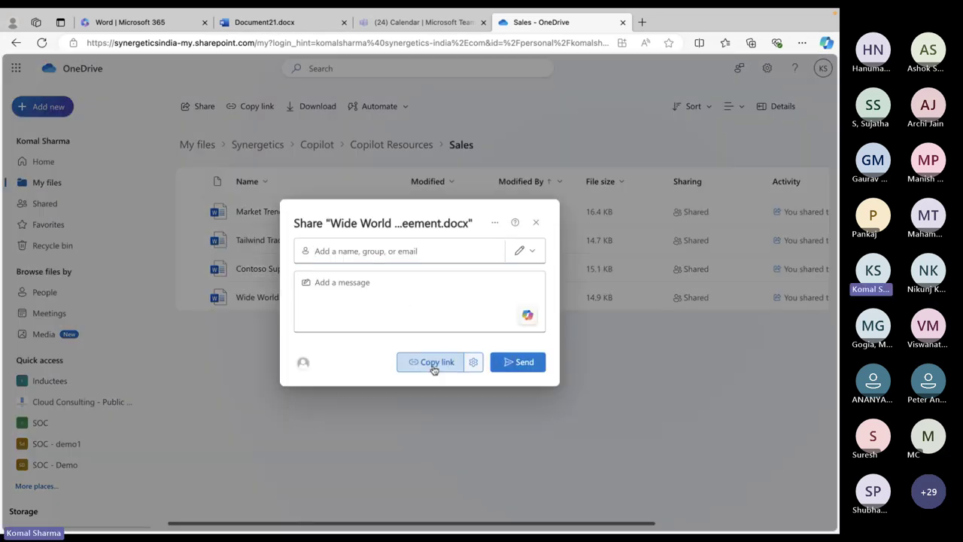
click(536, 212)
click(289, 22)
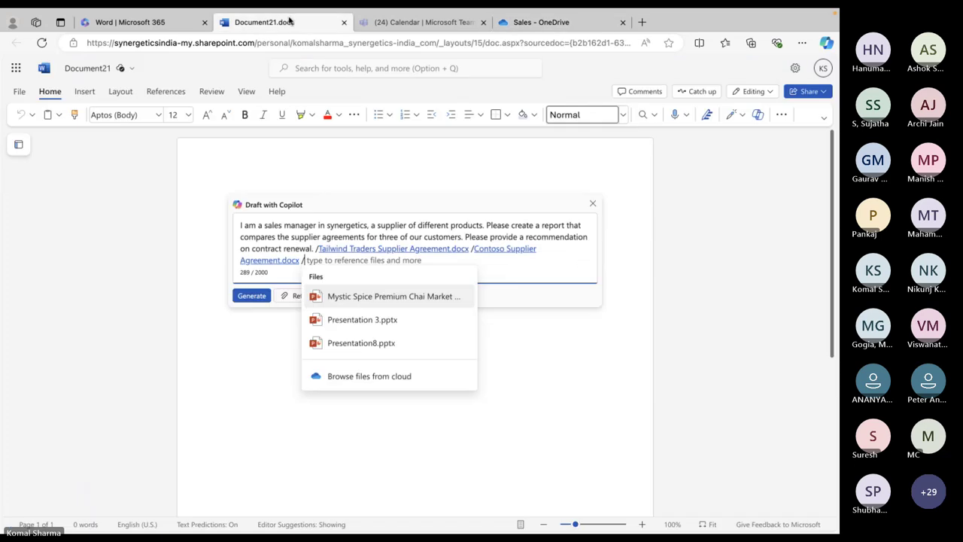
key(ctrl+v)
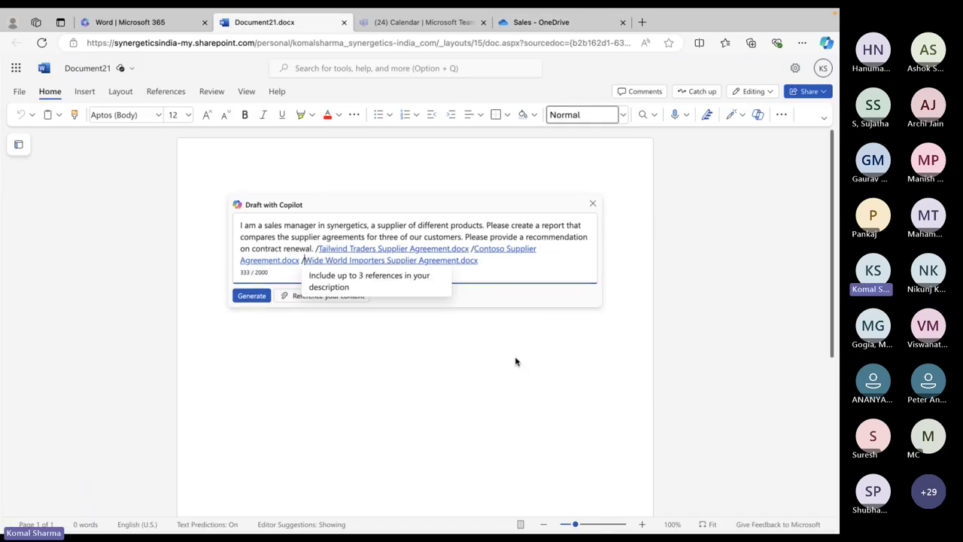
Generate the Copilot draft and read through the 604-word supplier agreement comparison report
click(253, 295)
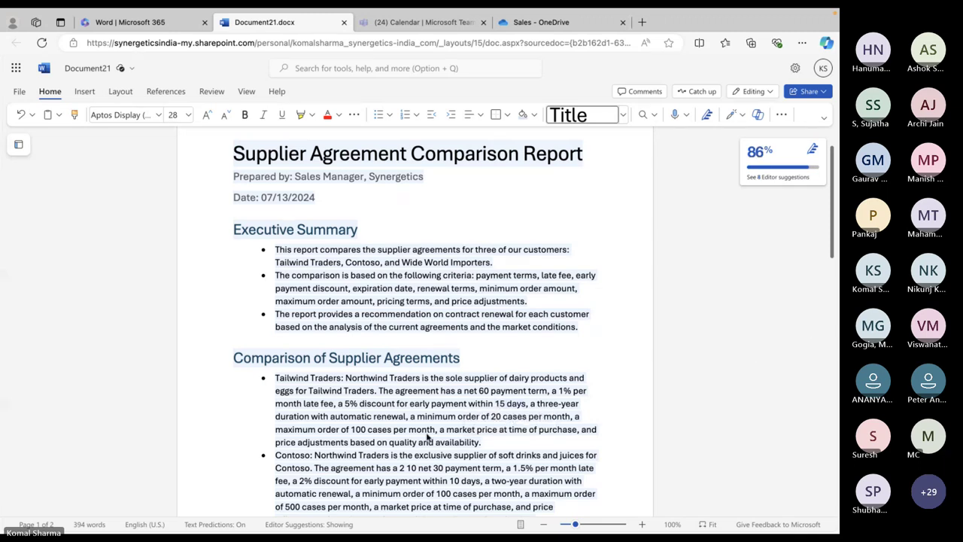
scroll(439, 439, down, 1)
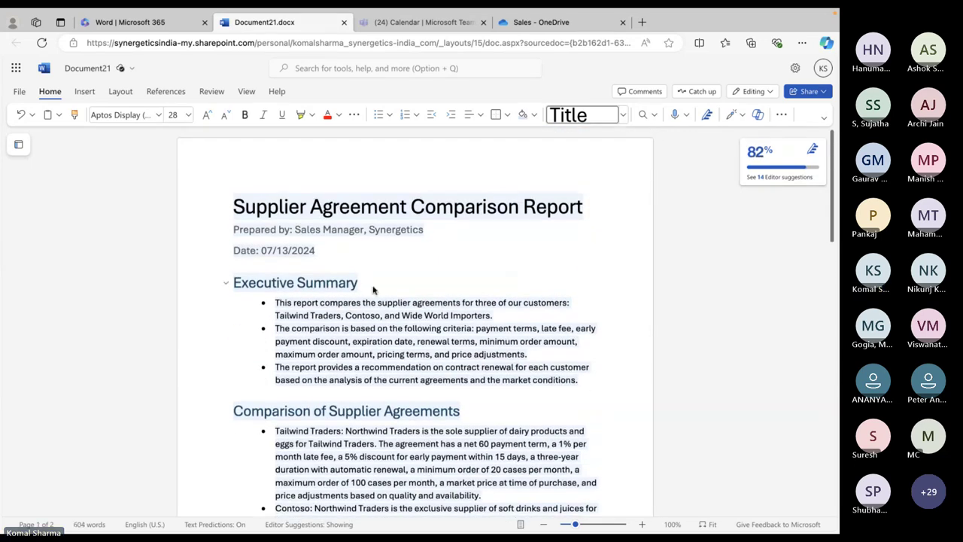
scroll(466, 278, down, 6)
scroll(466, 278, up, 1)
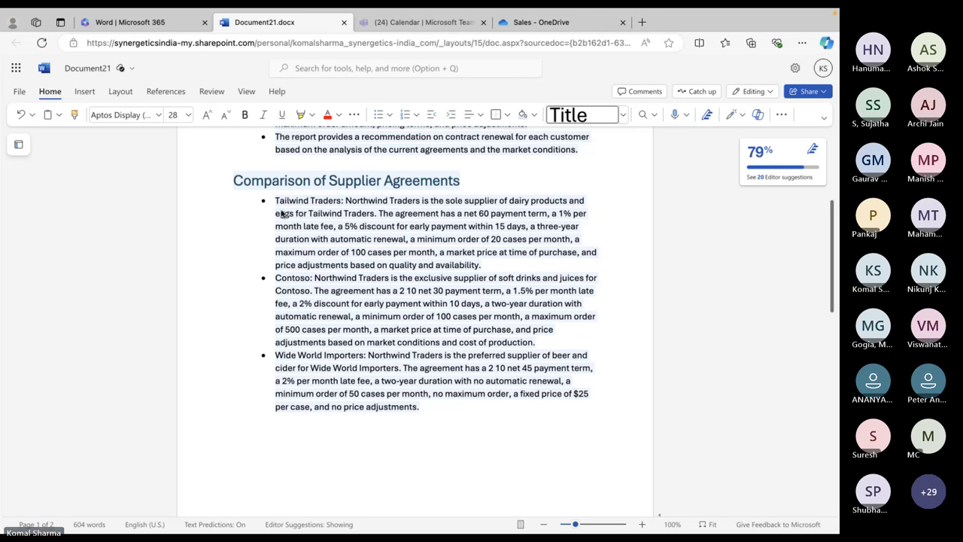
scroll(352, 266, down, 1)
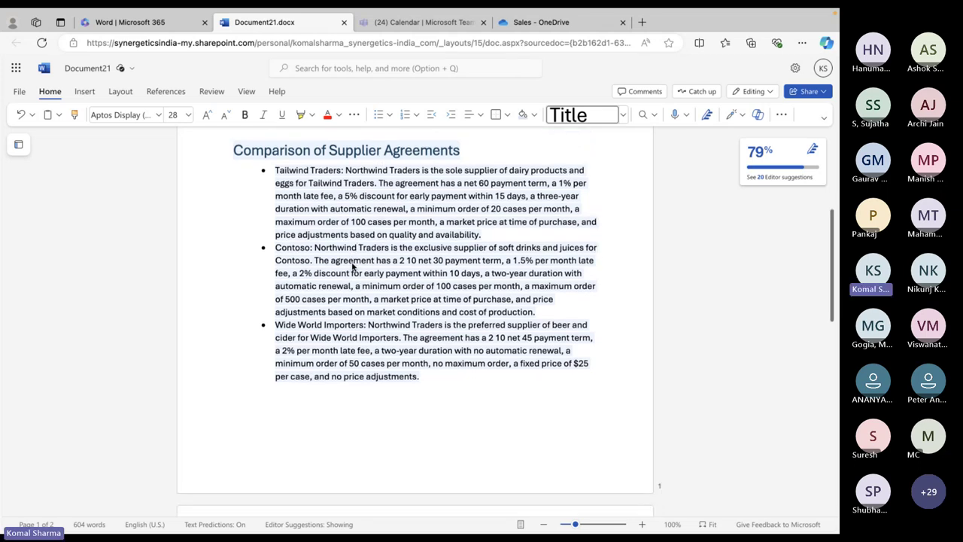
scroll(292, 259, down, 1)
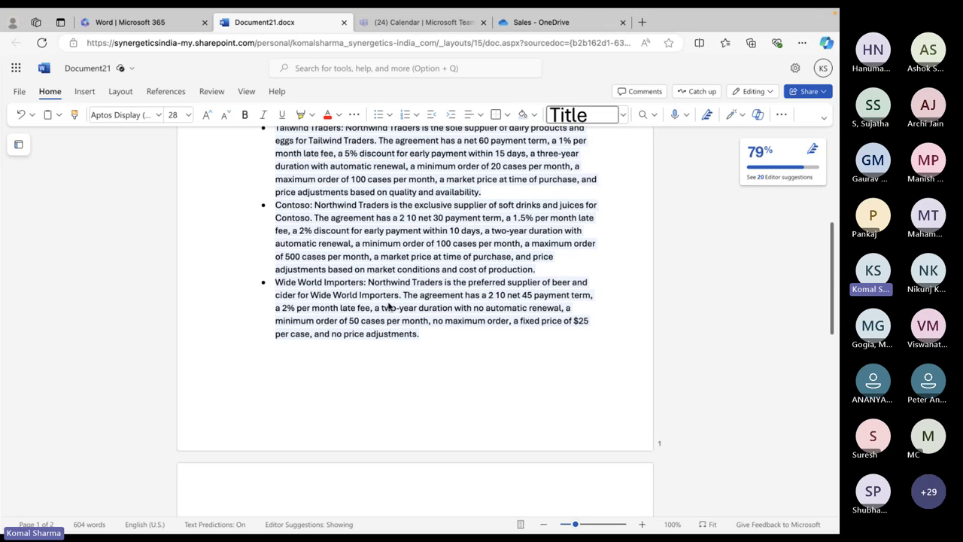
scroll(389, 305, down, 5)
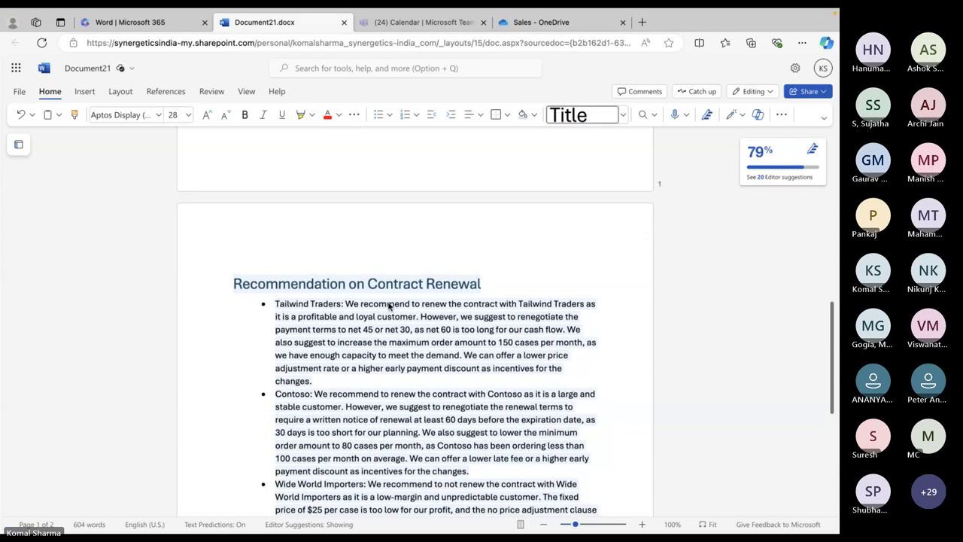
scroll(389, 304, down, 3)
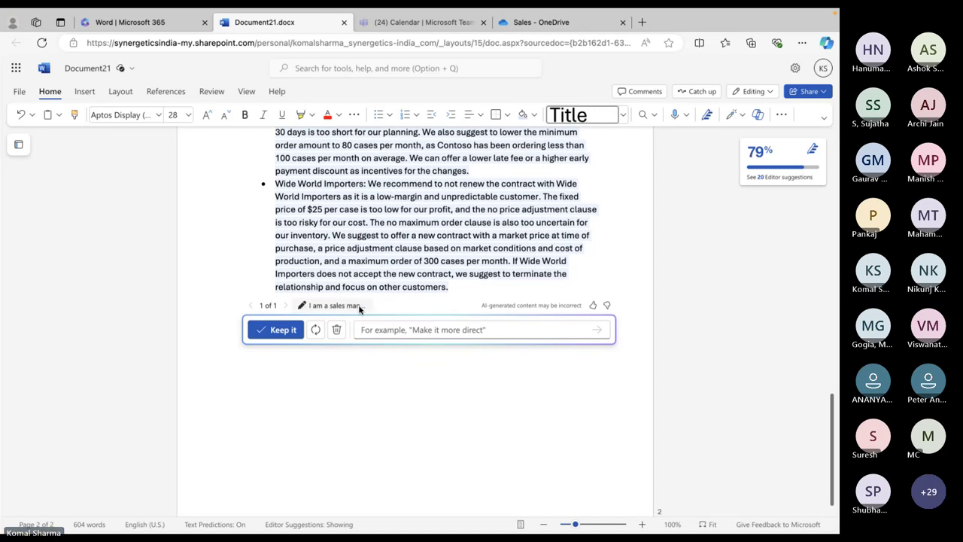
Regenerate and keep the 461-word version: renew Tailwind Traders, renegotiate Contoso, drop Wide World Importers
click(315, 330)
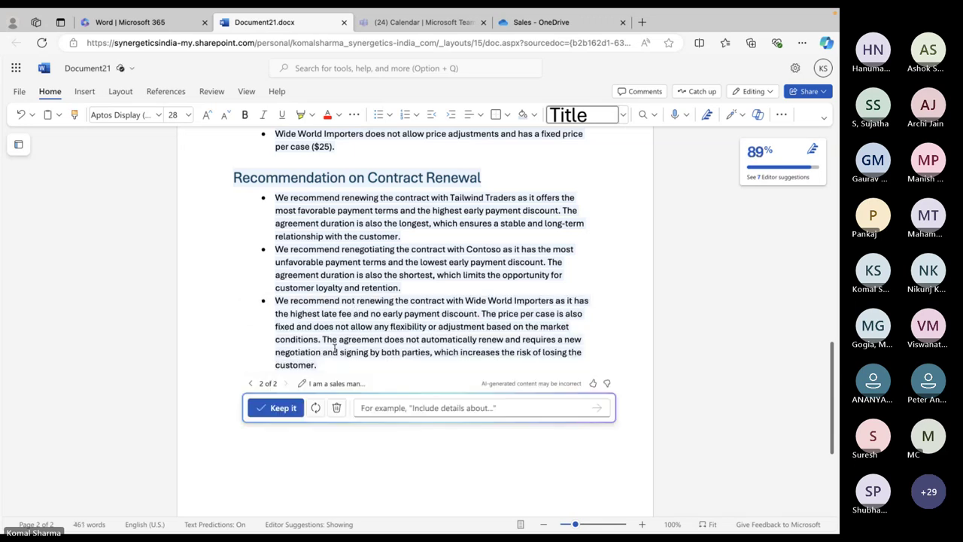
scroll(378, 236, up, 5)
scroll(379, 237, up, 5)
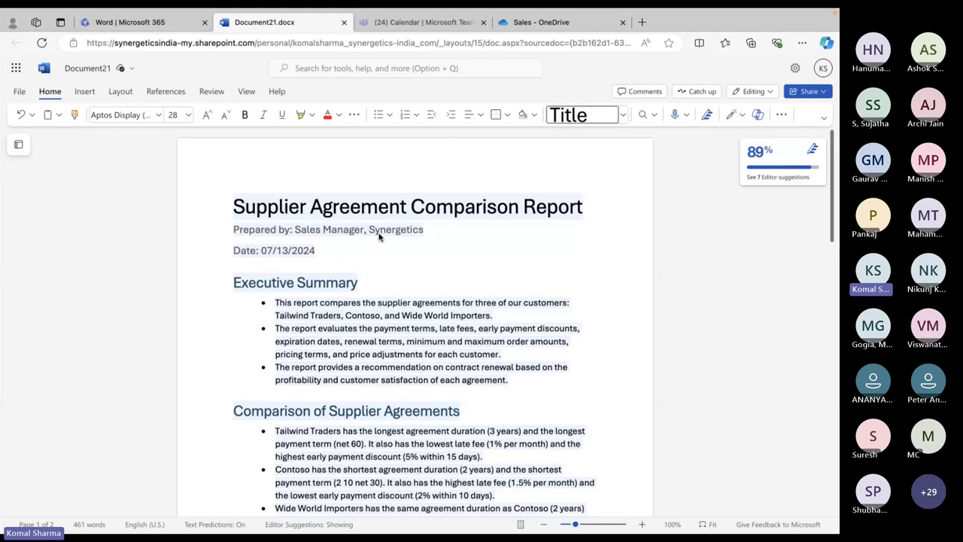
scroll(379, 236, down, 1)
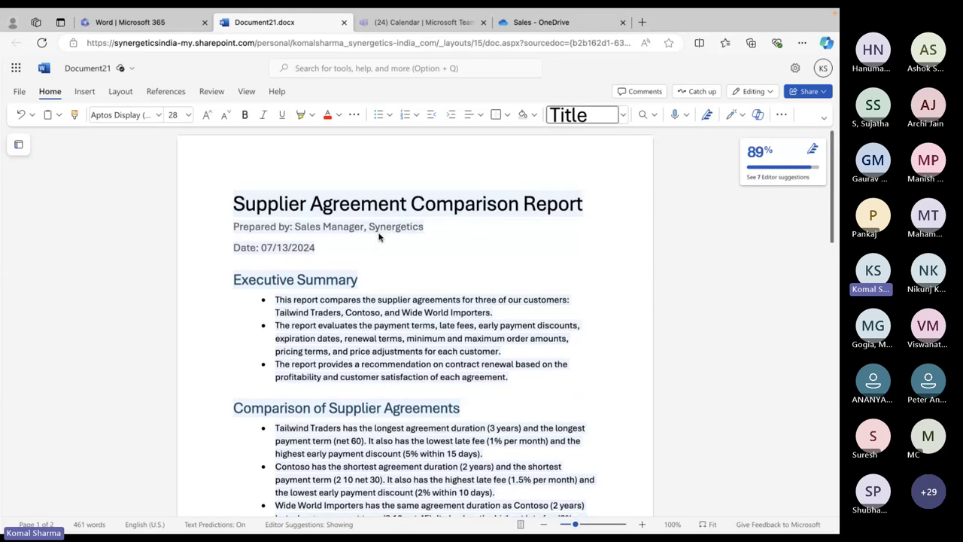
scroll(379, 236, down, 10)
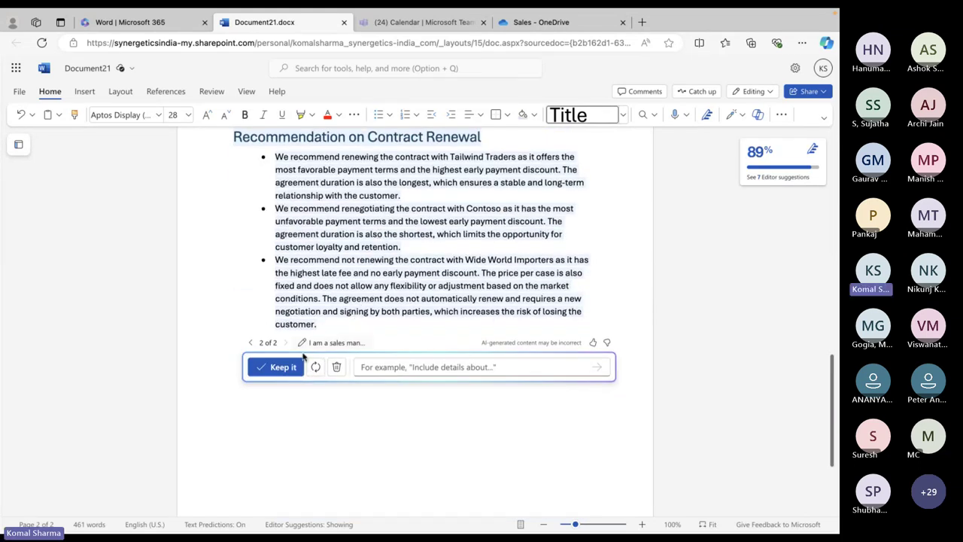
click(286, 370)
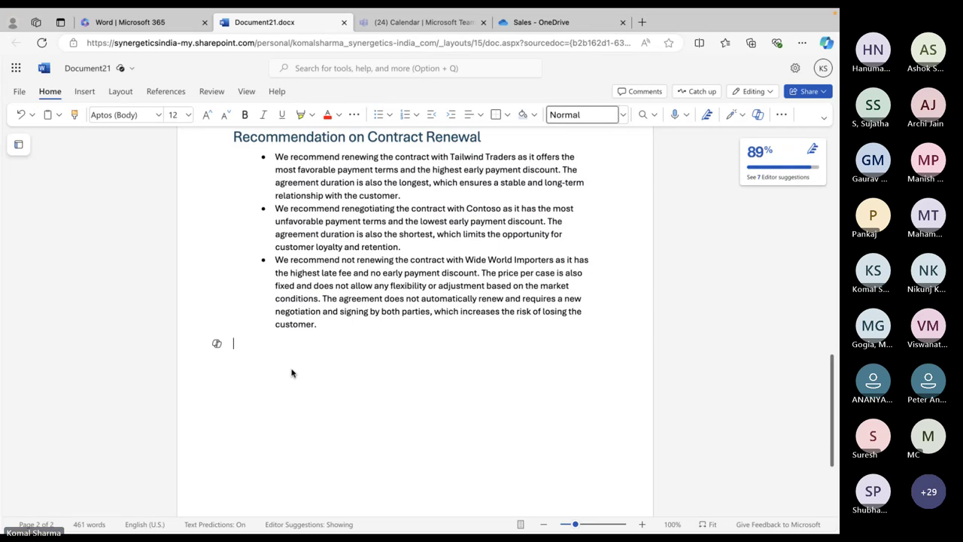
Scroll up and down through the finished Supplier Agreement Comparison Report to review it
scroll(293, 371, up, 15)
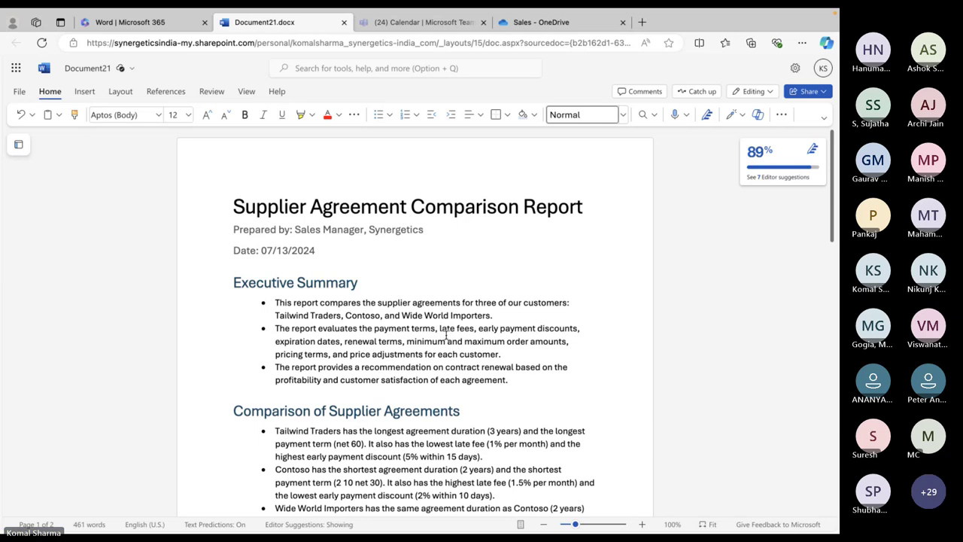
scroll(524, 254, down, 3)
scroll(522, 253, up, 3)
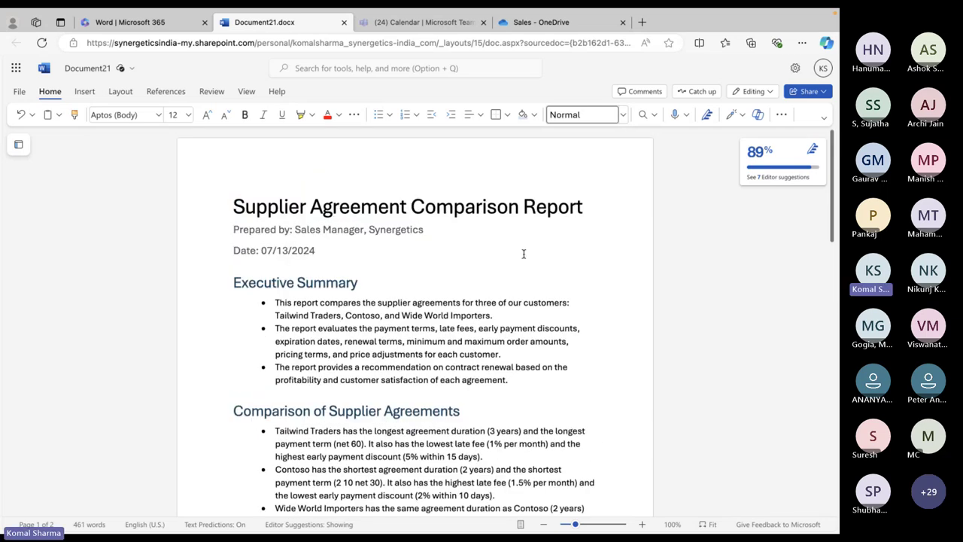
scroll(490, 271, down, 8)
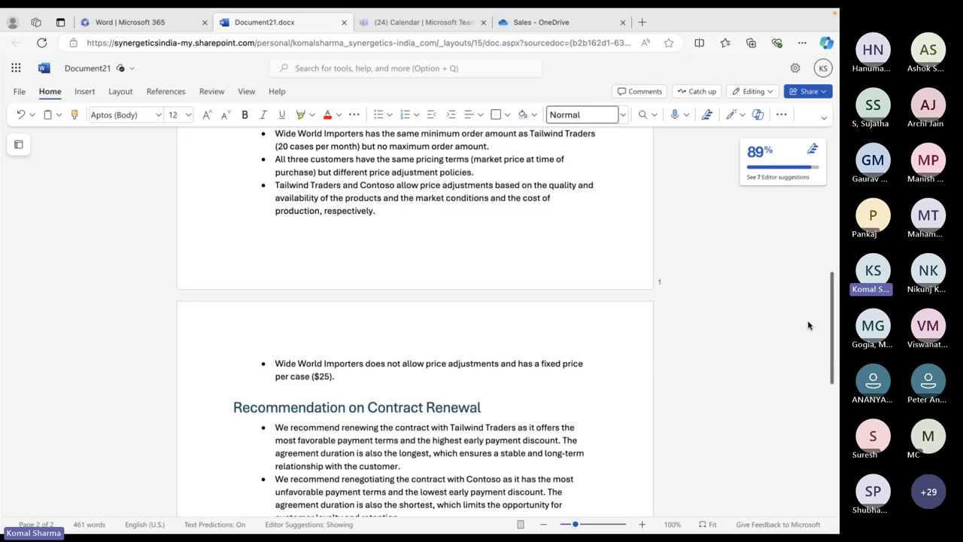
Leave Word for the Teams meeting, then bring the Clock app's Timer to the front
key(alt+Tab)
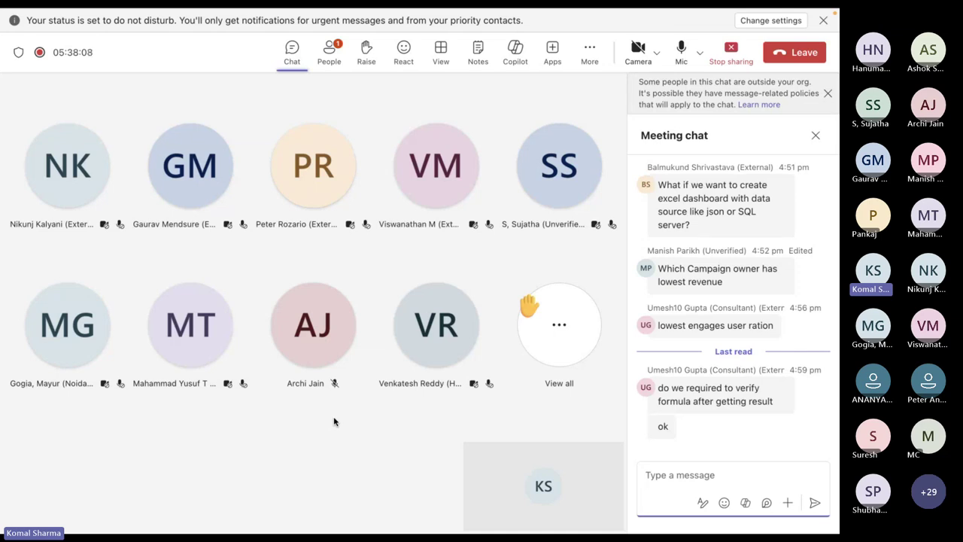
key(ctrl+Up)
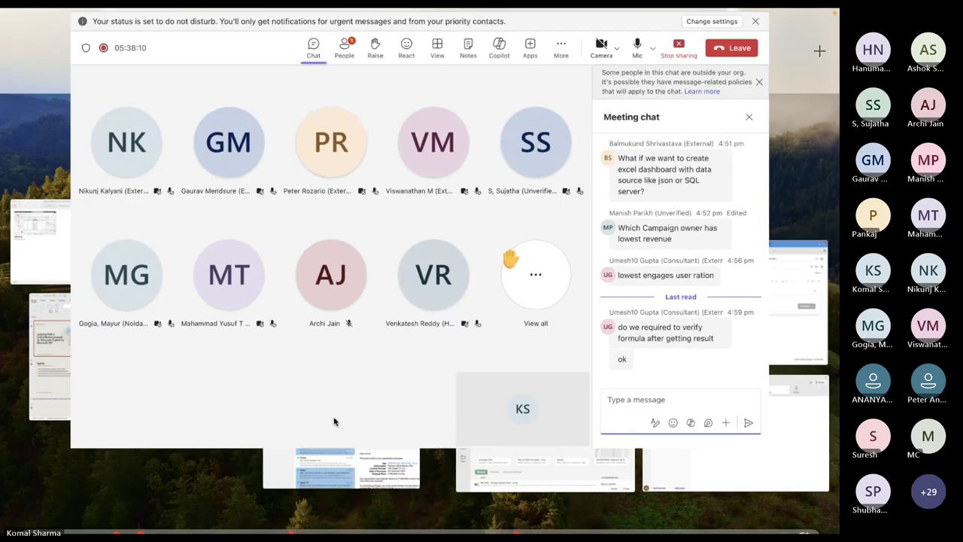
click(449, 284)
Set the Clock timer to 0 hours and 10 minutes and start the countdown
click(436, 263)
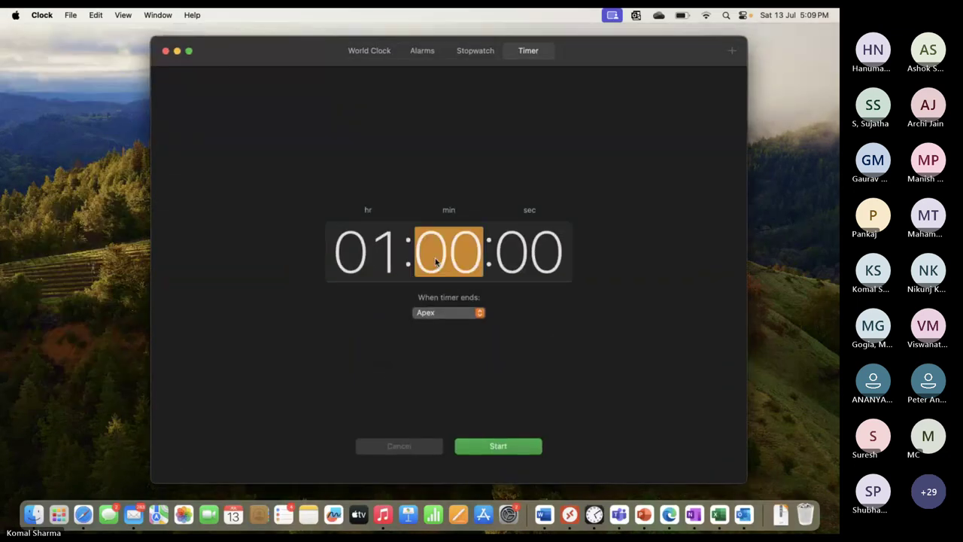
click(389, 256)
text(0)
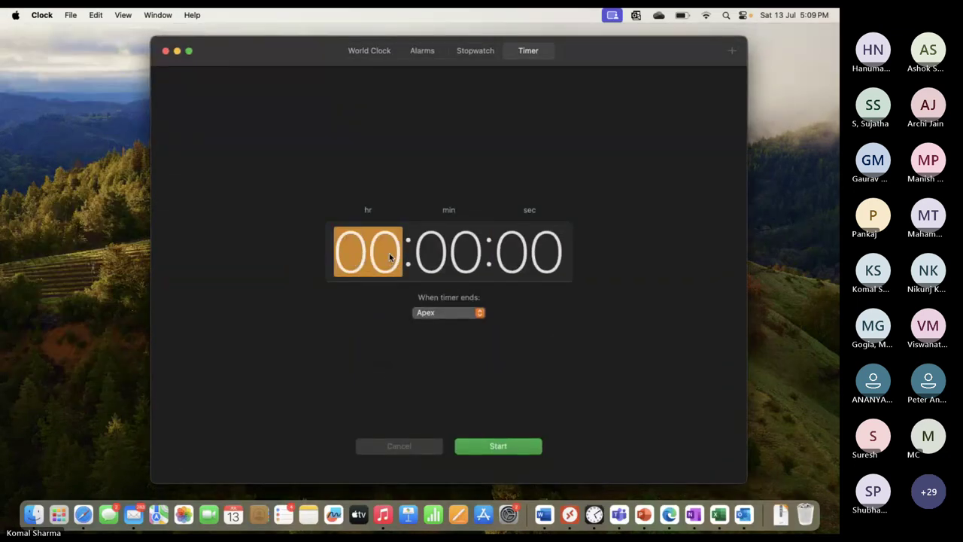
click(446, 254)
text(10)
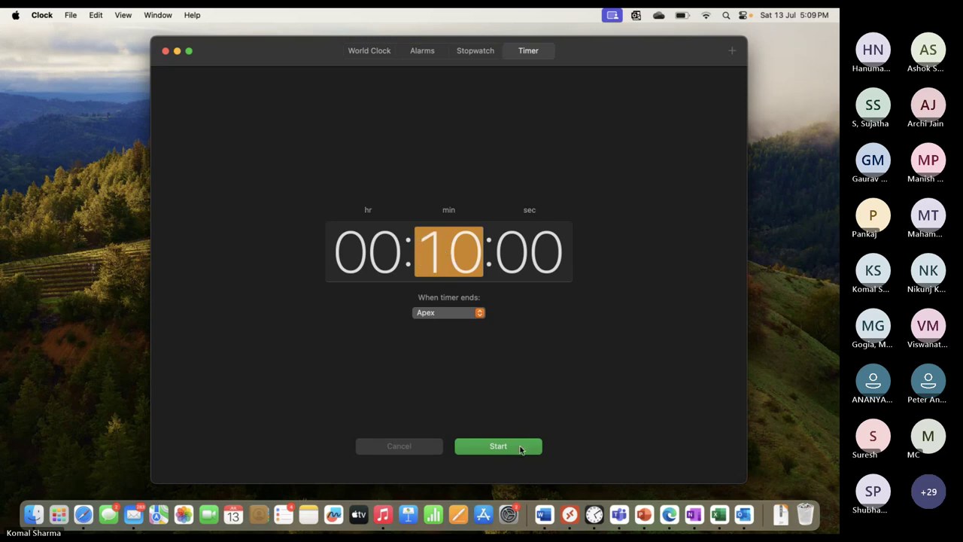
click(521, 446)
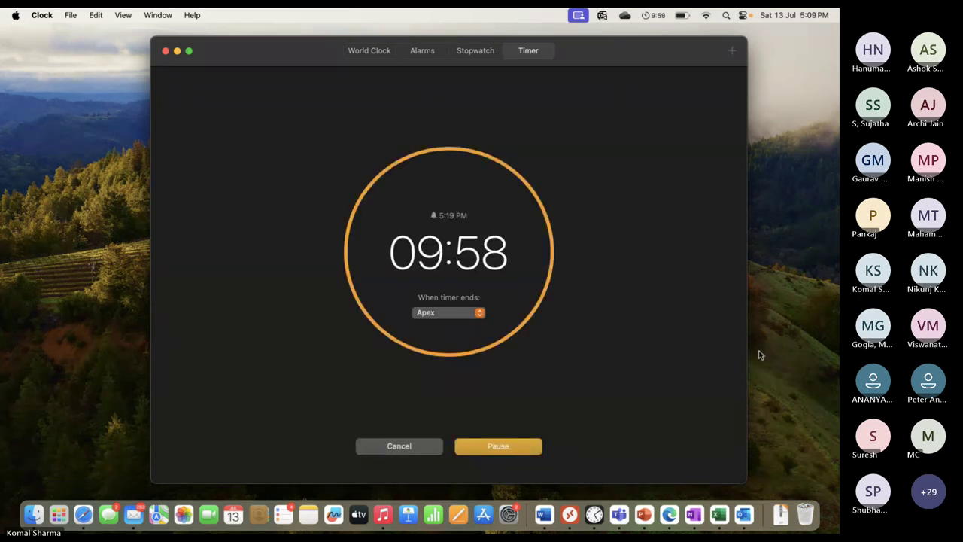
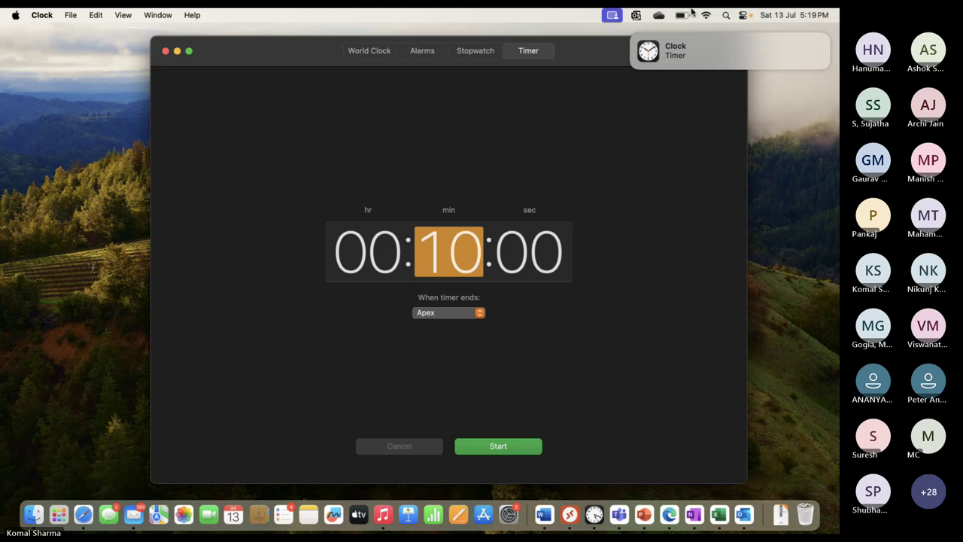
Dismiss the Clock timer notification and bring the Teams meeting window to the front
click(632, 36)
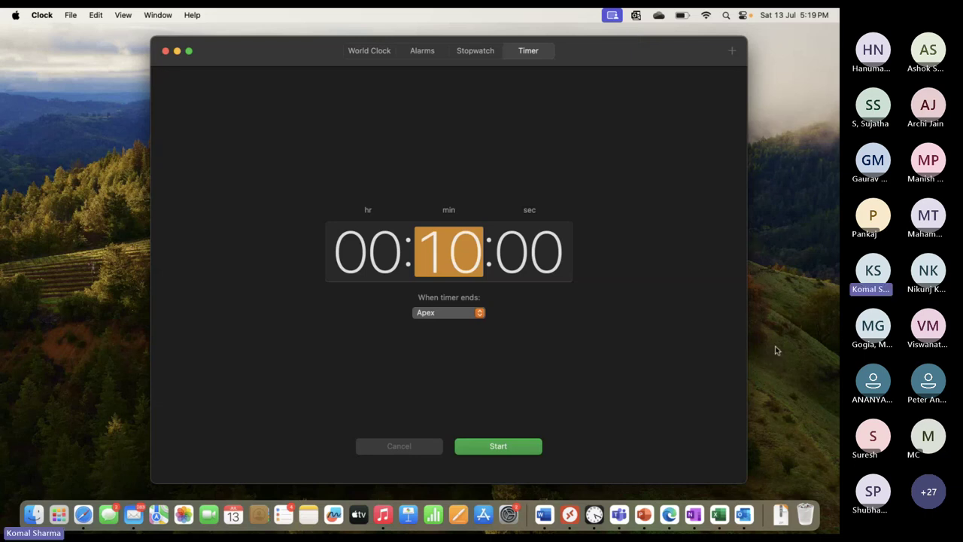
key(super+Tab)
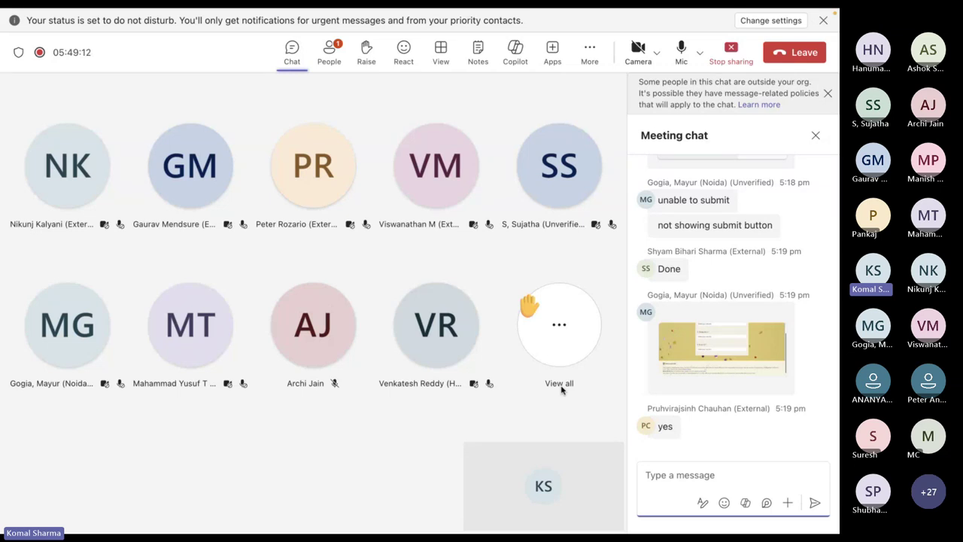
Switch to the Edge browser space and close the Document21 tab
key(ctrl+Up)
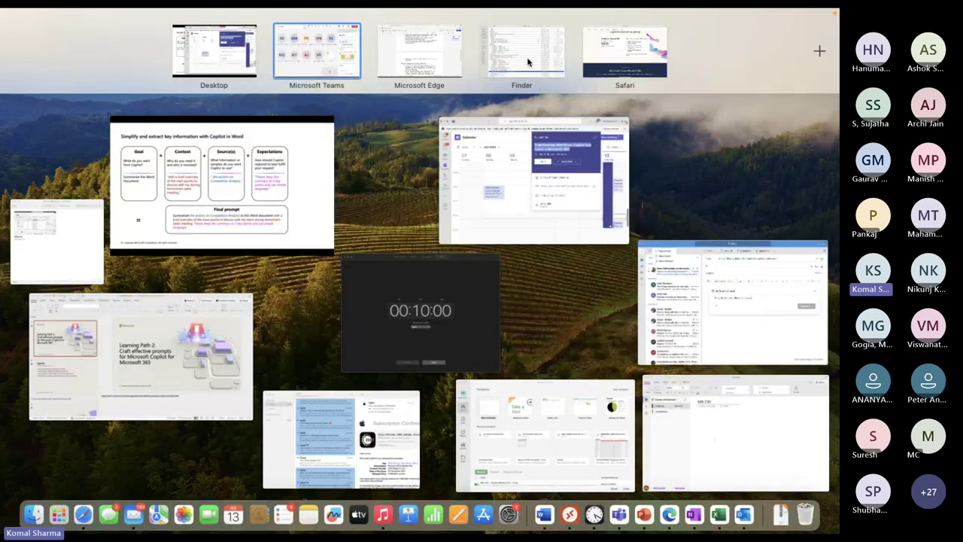
click(527, 63)
key(ctrl+Up)
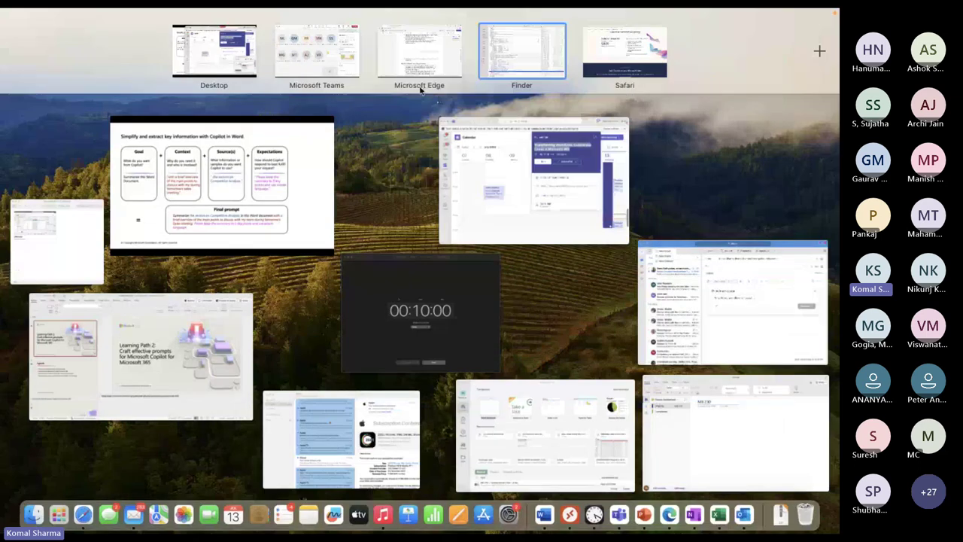
click(412, 81)
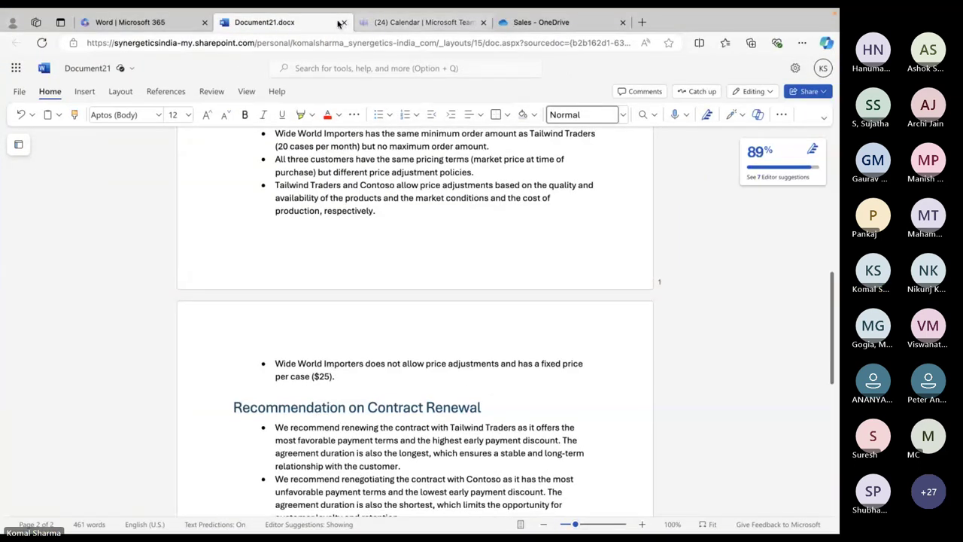
click(343, 21)
Go up from Sales to Copilot Resources and open the IT use cases folder
click(389, 20)
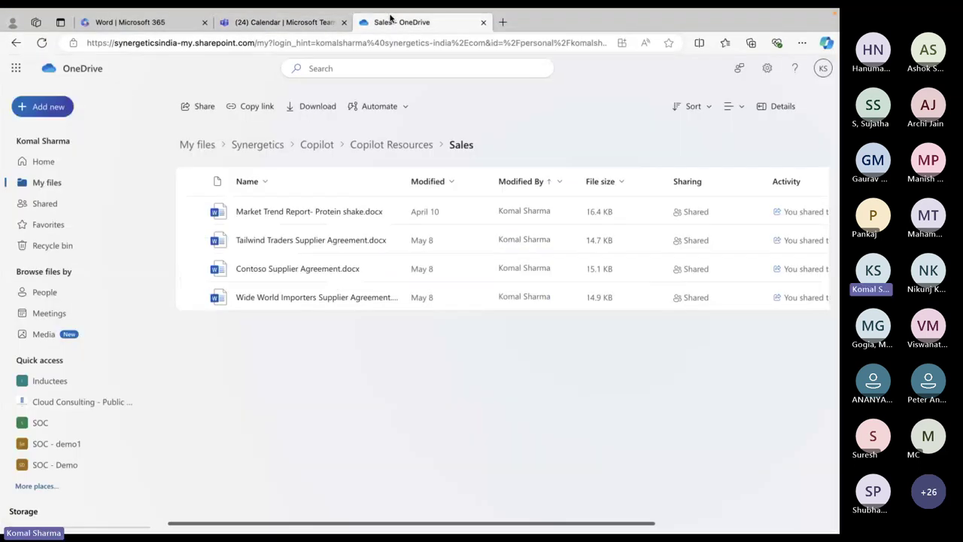
click(391, 144)
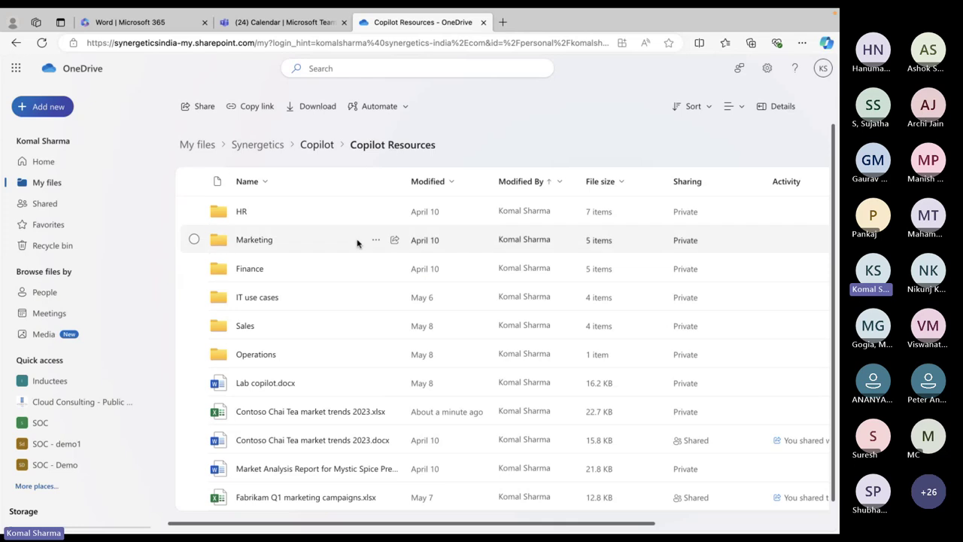
click(248, 301)
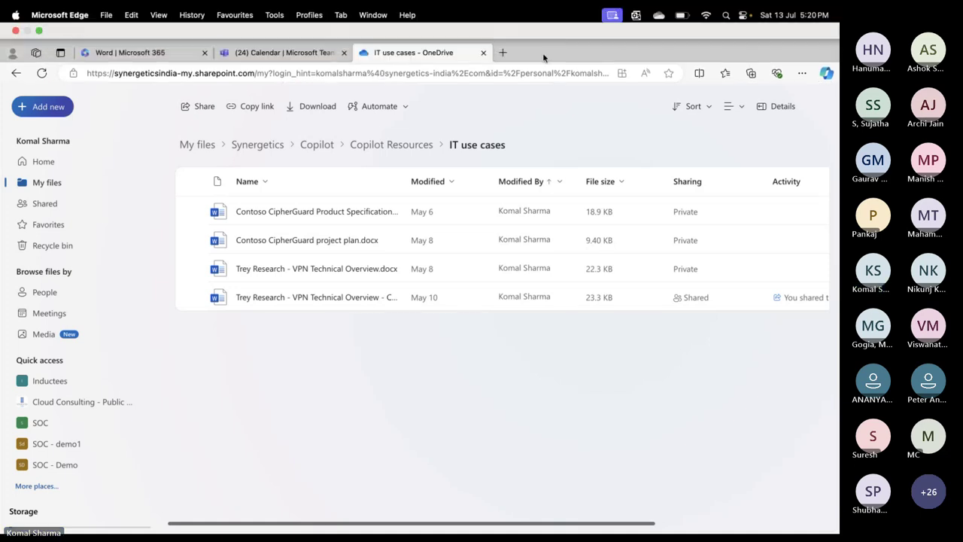
click(502, 22)
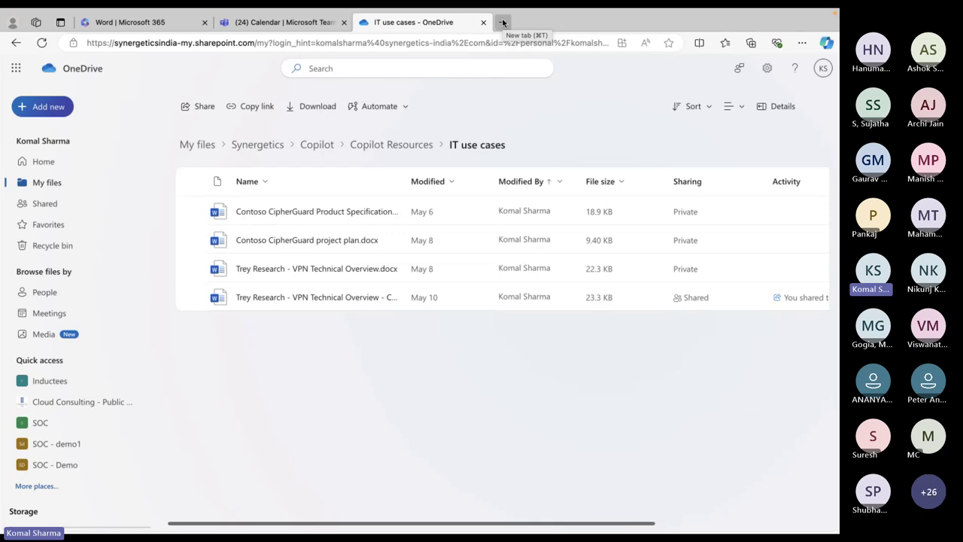
Load bing.com in a new tab, open Copilot in Work mode, and focus the prompt box
click(502, 23)
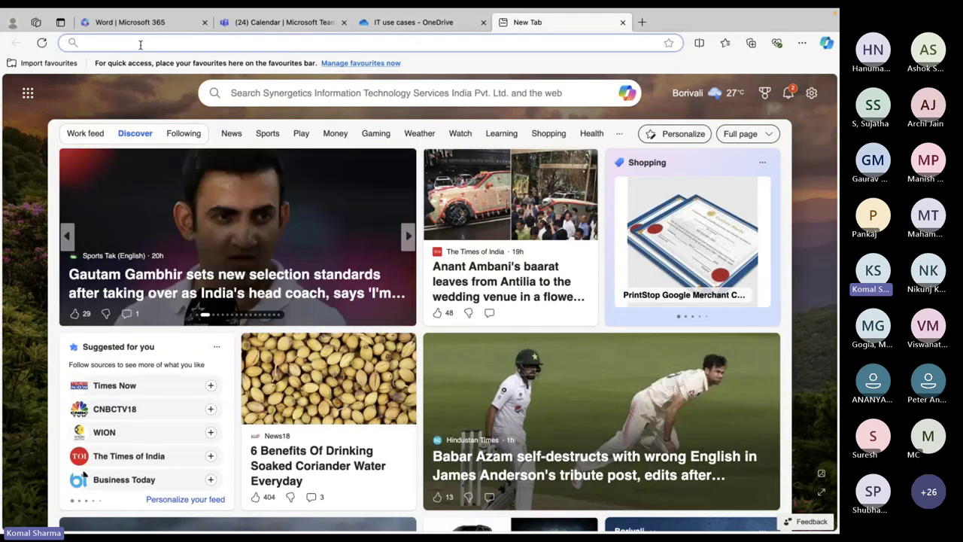
text(bing)
key(Return)
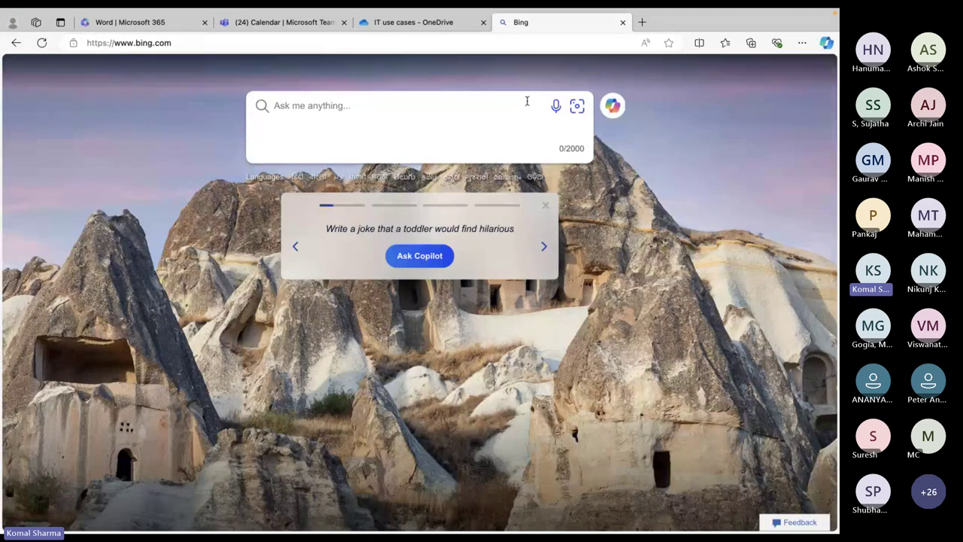
click(612, 105)
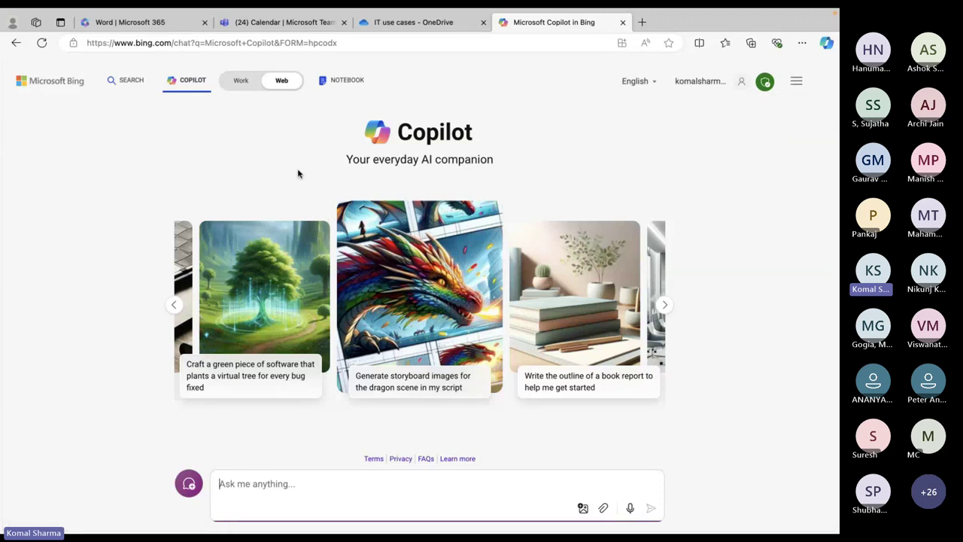
click(242, 84)
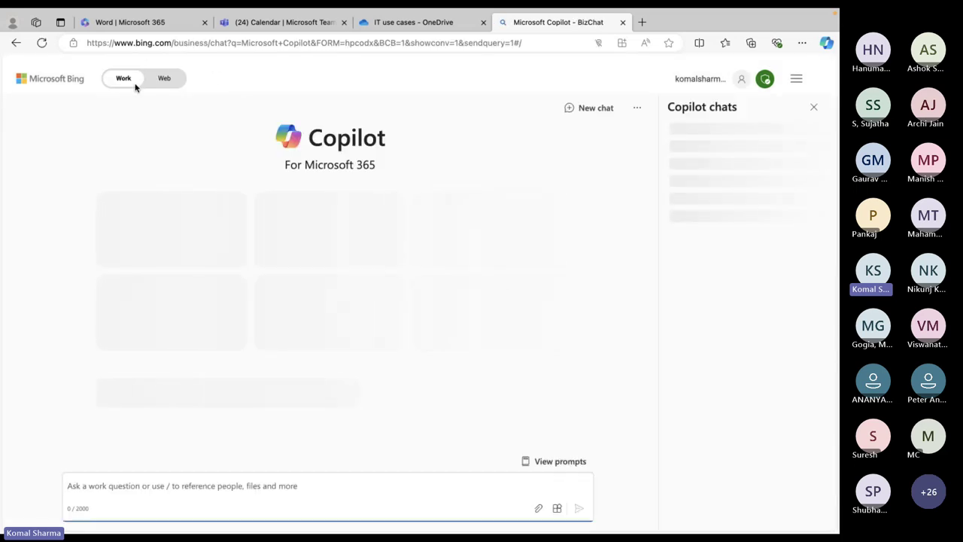
click(119, 484)
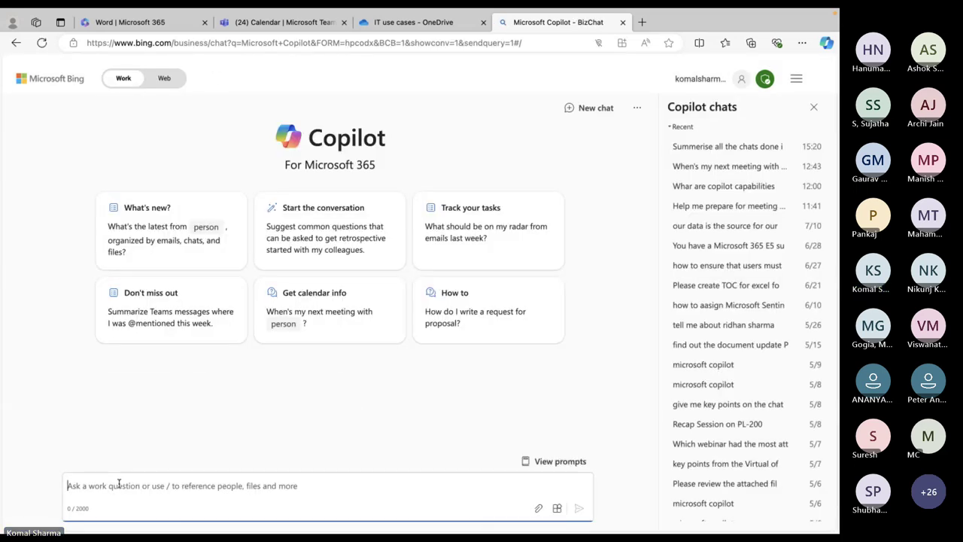
Check the IT use cases files, then return to the Copilot work chat
click(391, 23)
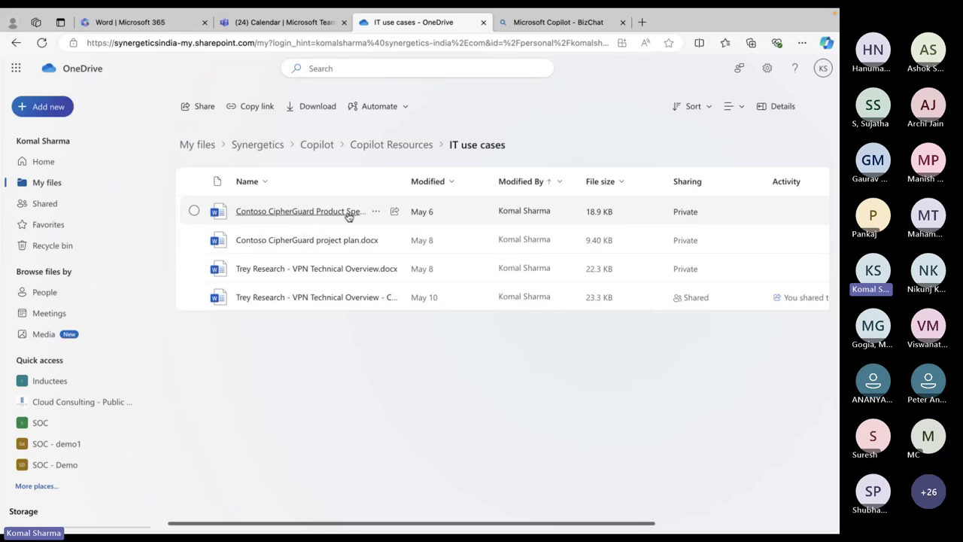
mouse_move(349, 216)
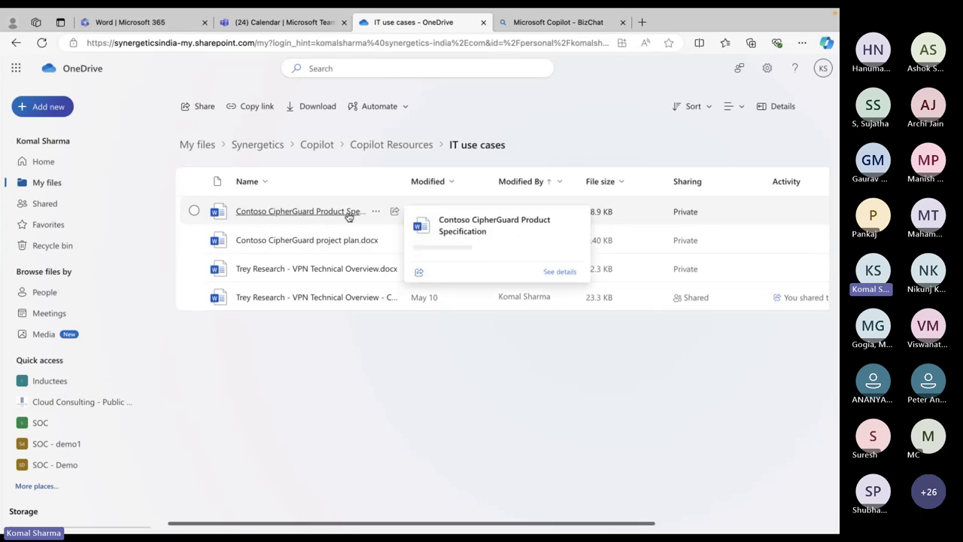
click(576, 23)
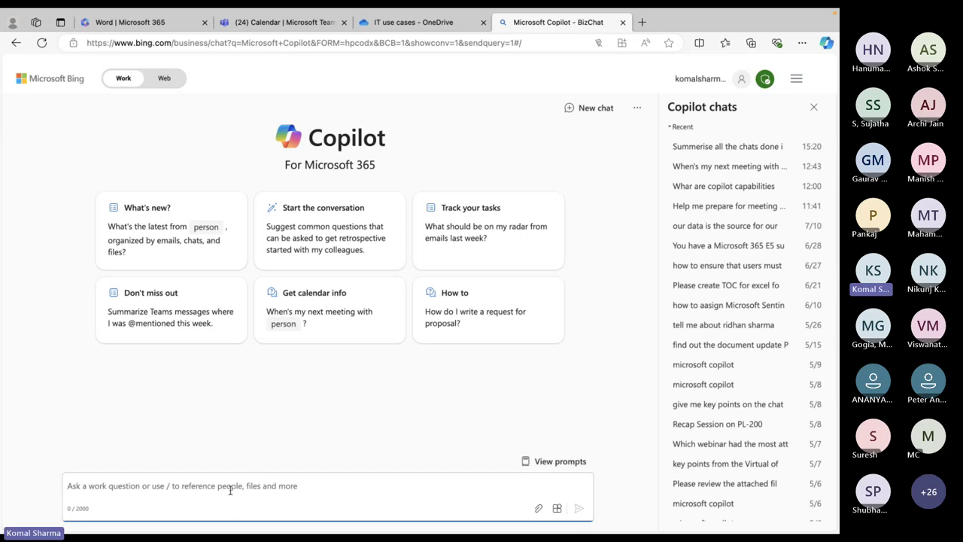
Write the prompt as Director of IT at Synergetics requesting a network security product installation plan
text(I am)
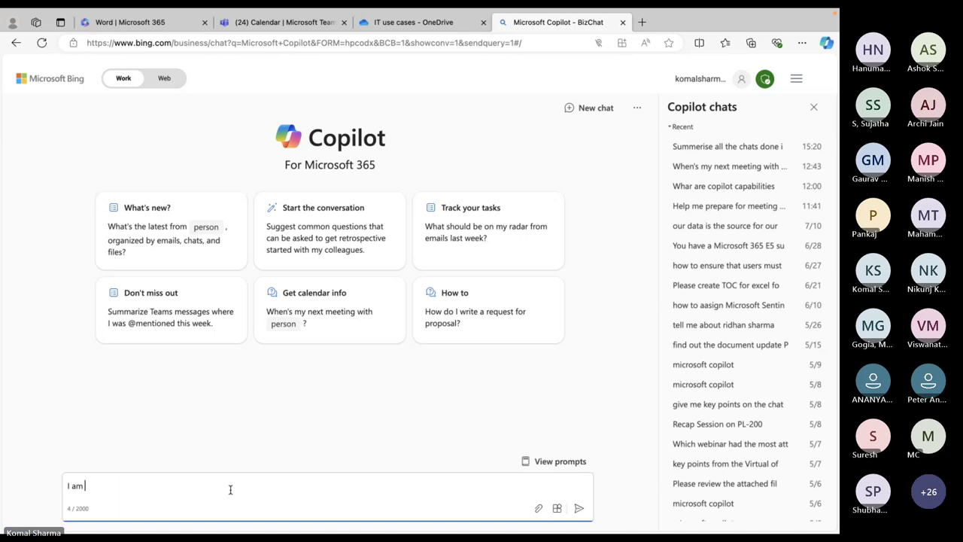
text(Director at)
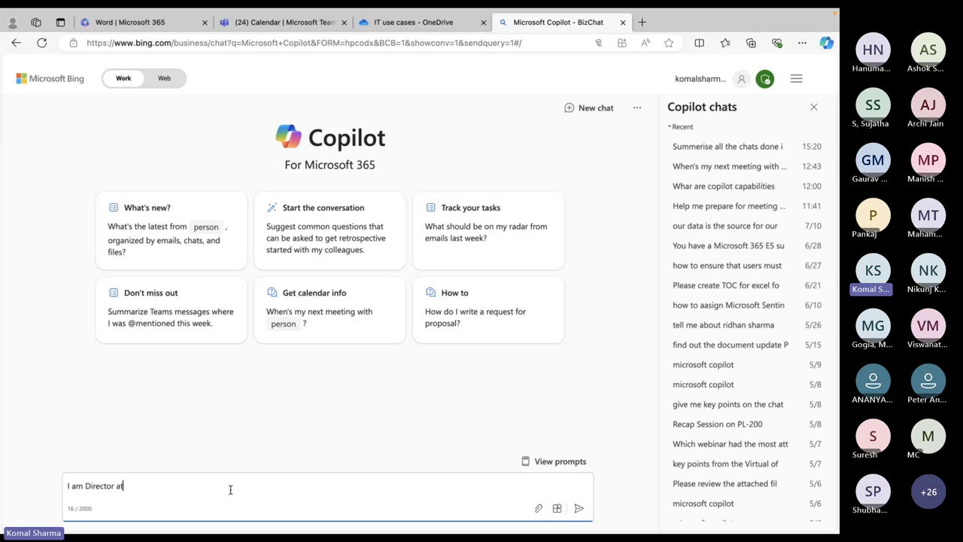
key(BackSpace)
key(BackSpace)
key(BackSpace)
text(of)
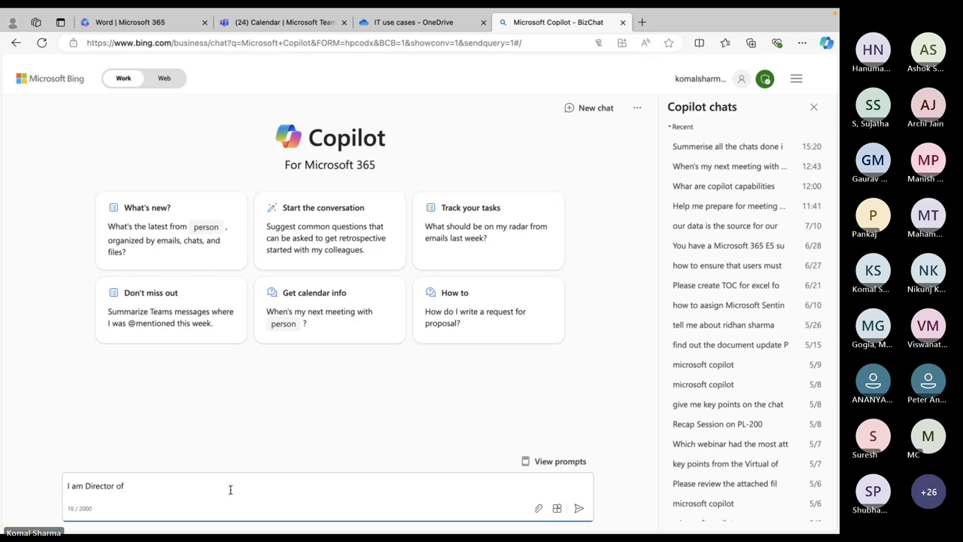
text( IT)
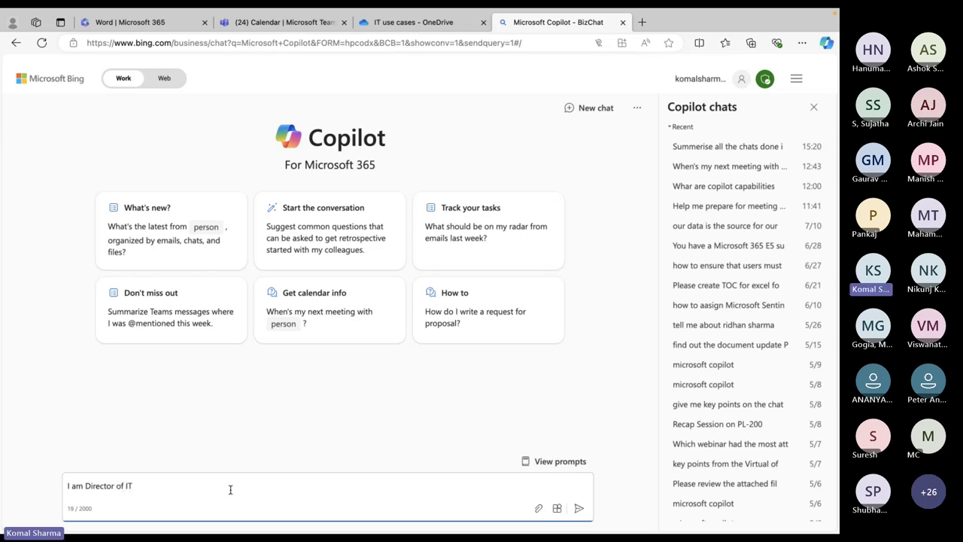
text( at synergetics)
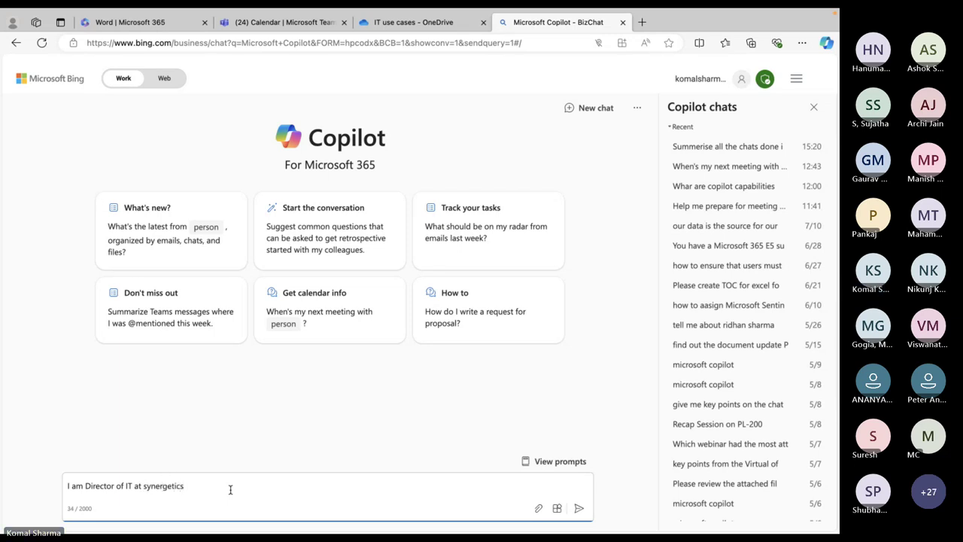
text(. Please ct)
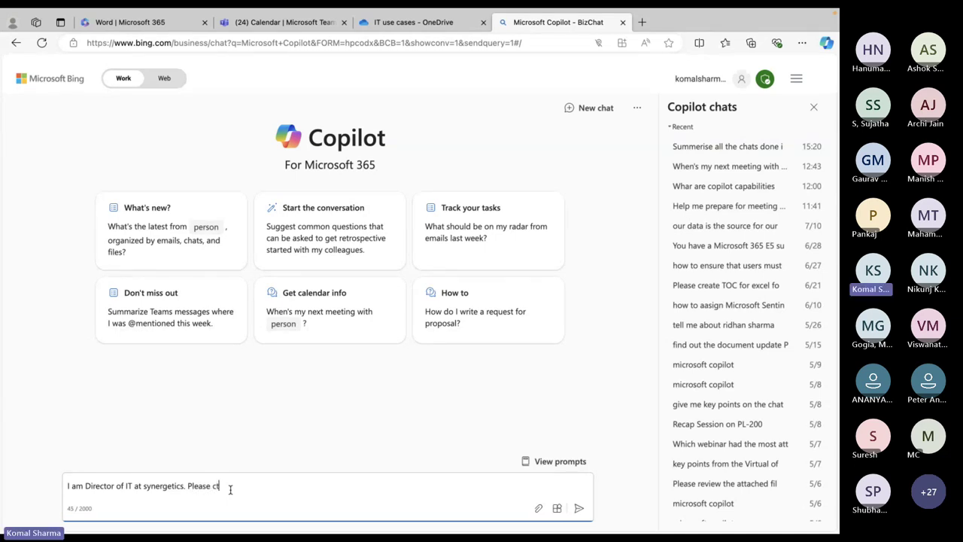
key(BackSpace)
text(reate)
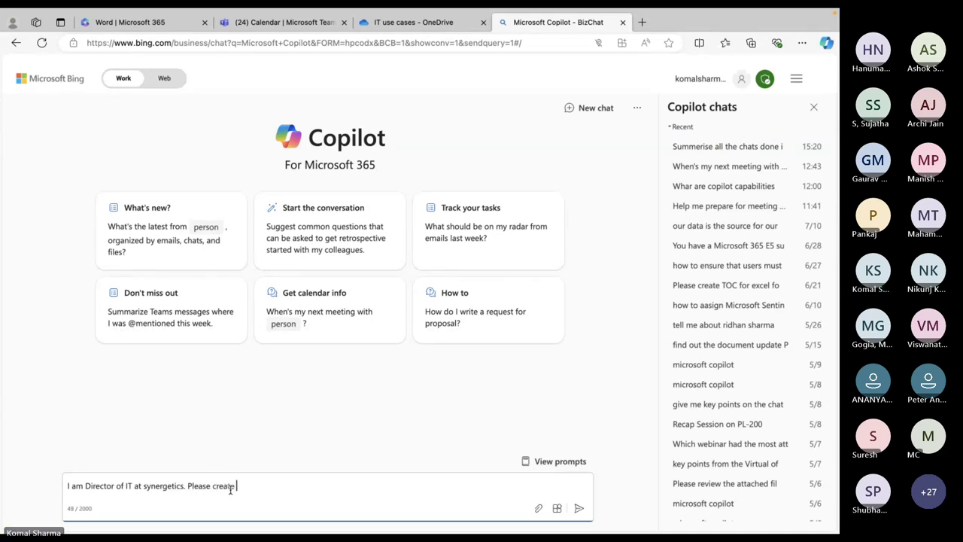
text( a project plan)
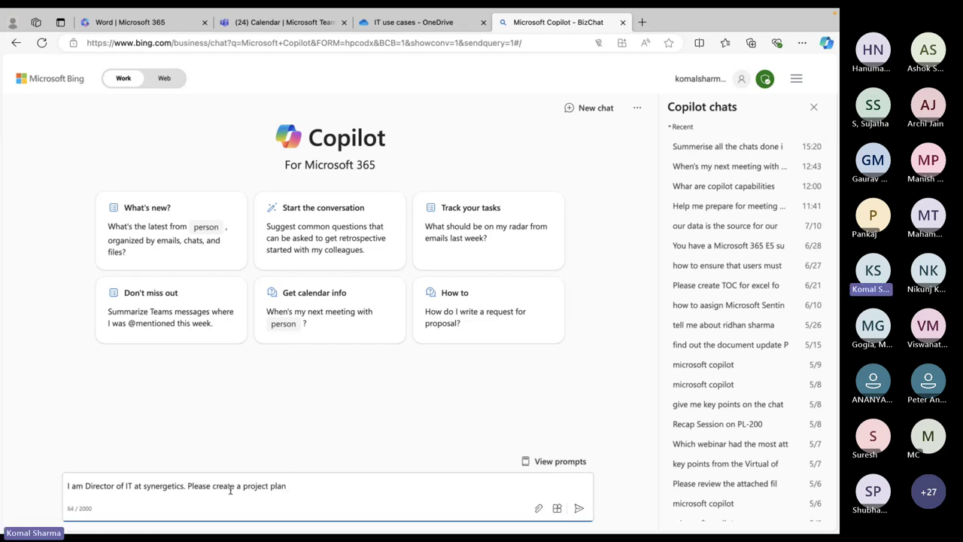
text( for)
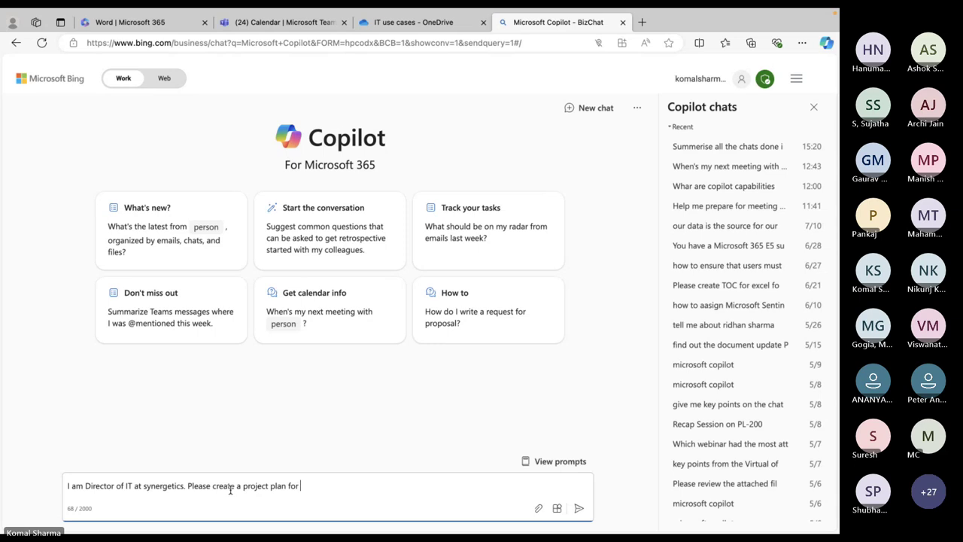
text( installing a new)
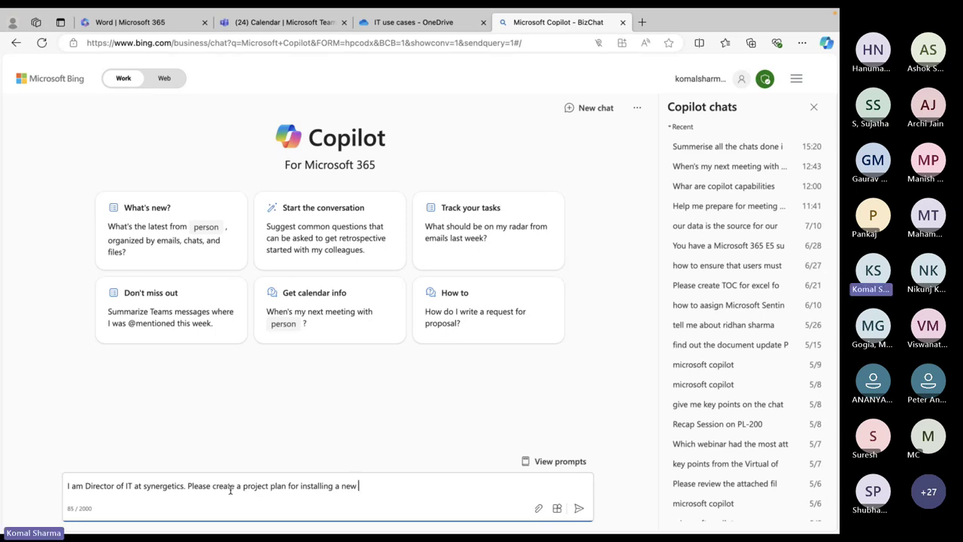
text( network)
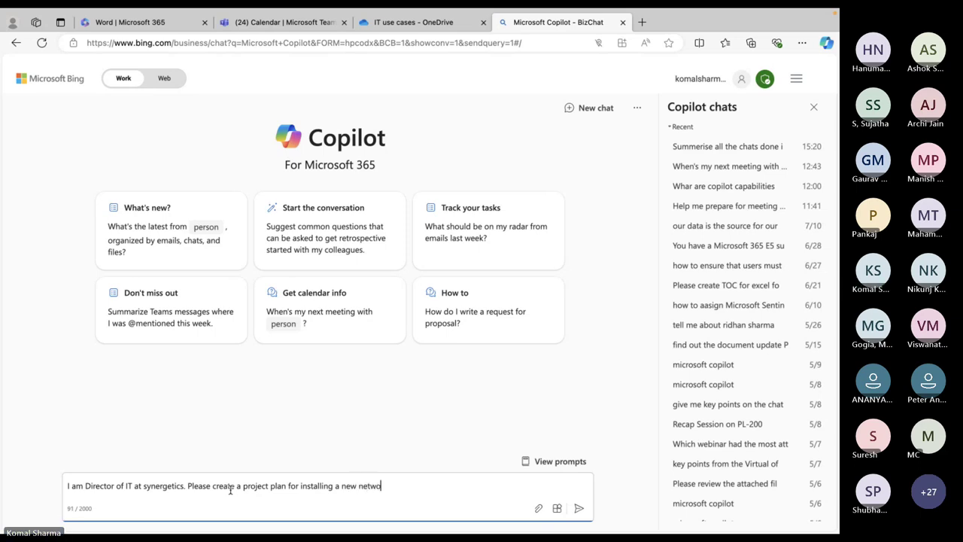
text(securioty)
key(BackSpace)
key(BackSpace)
key(BackSpace)
text(ty)
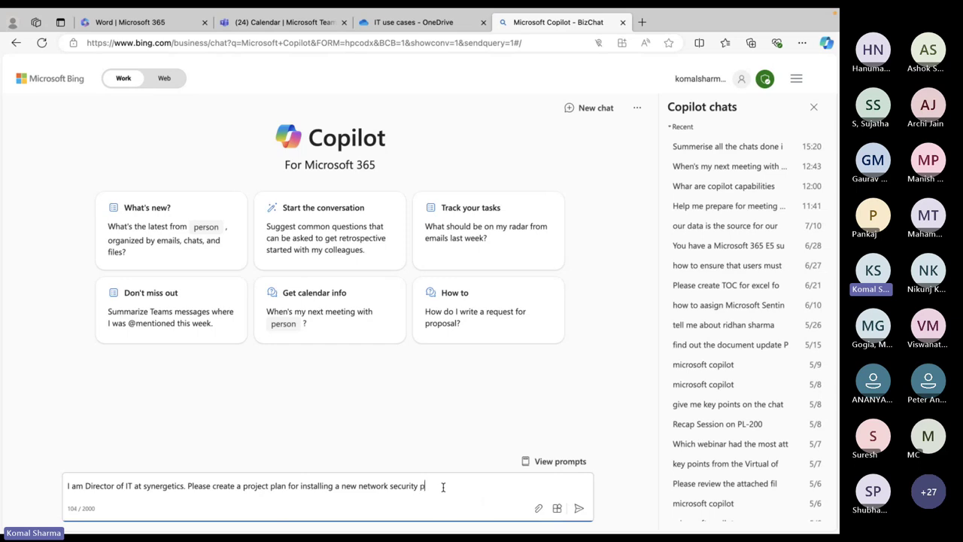
text(product)
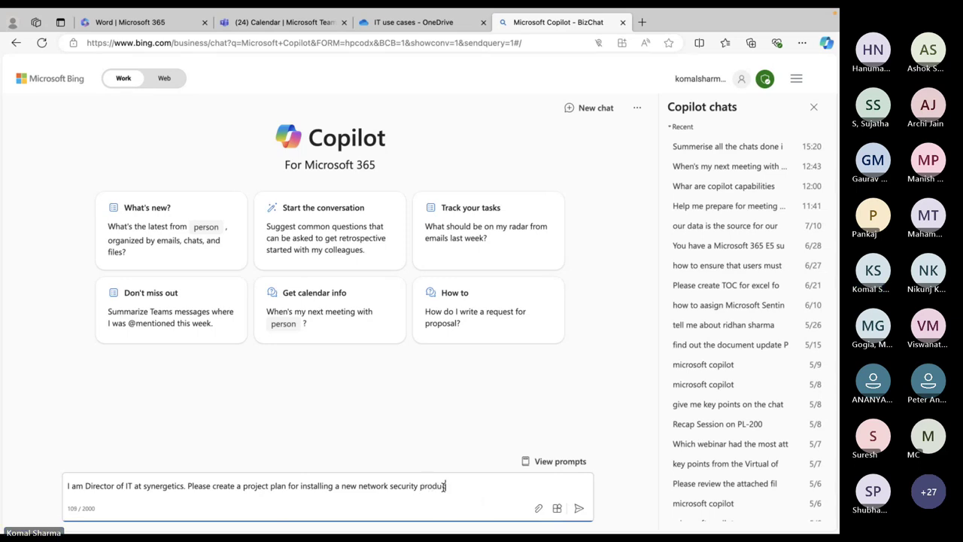
text( into a)
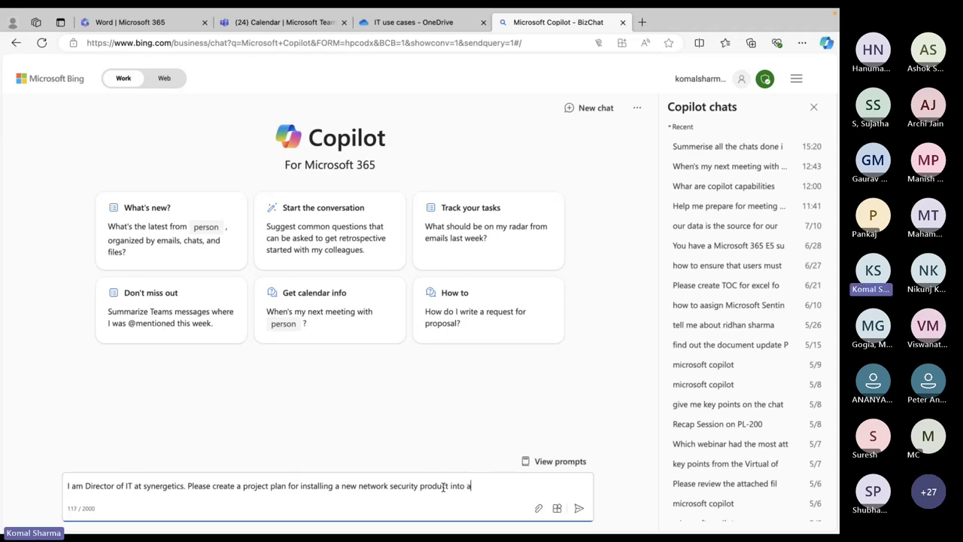
text( c)
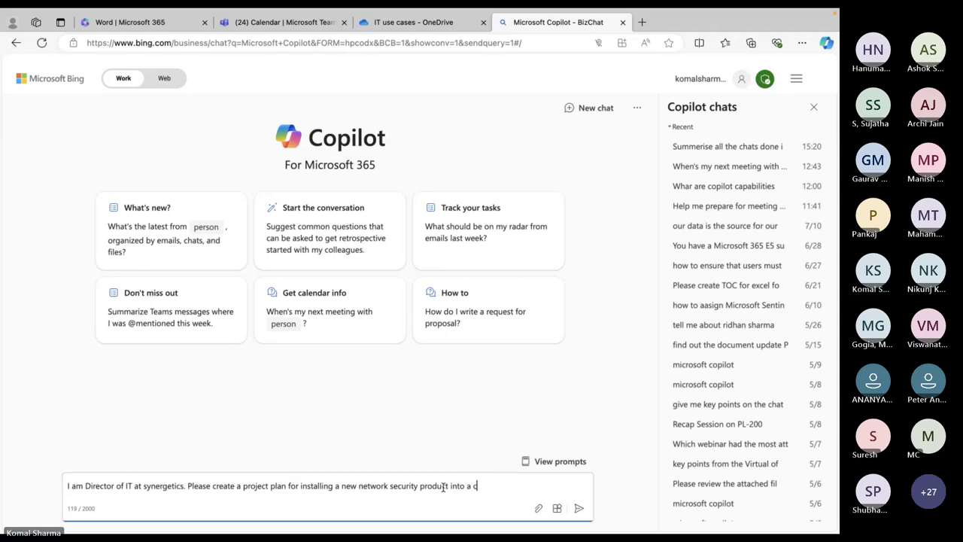
text(orporate network.)
text(refer)
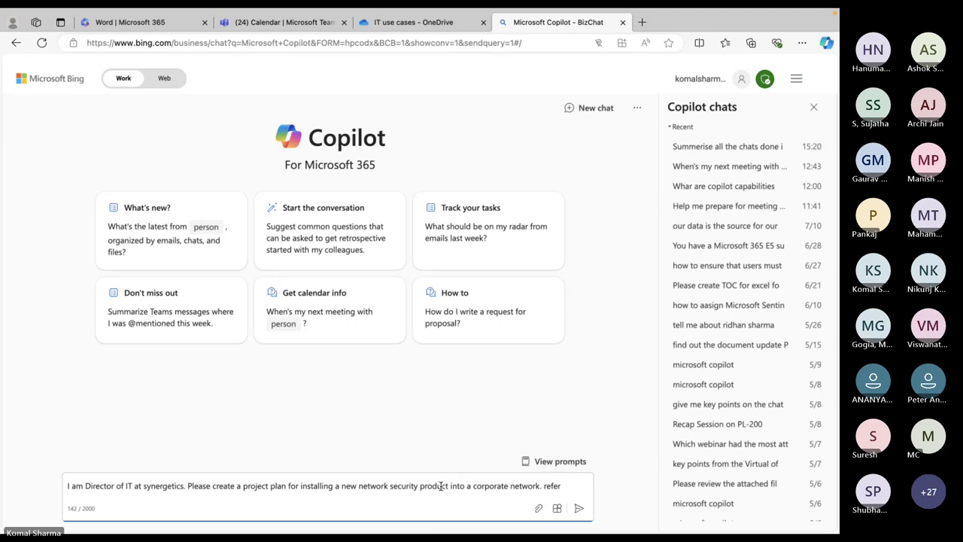
text( the)
text( doc /)
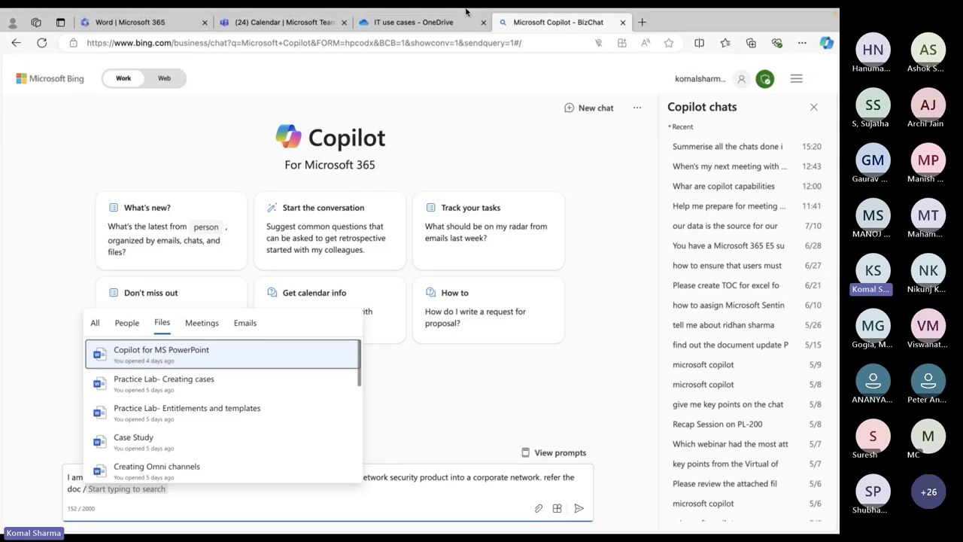
Copy the CipherGuard product specification's share link from OneDrive and paste it after 'refer the doc /'
click(433, 22)
mouse_move(301, 213)
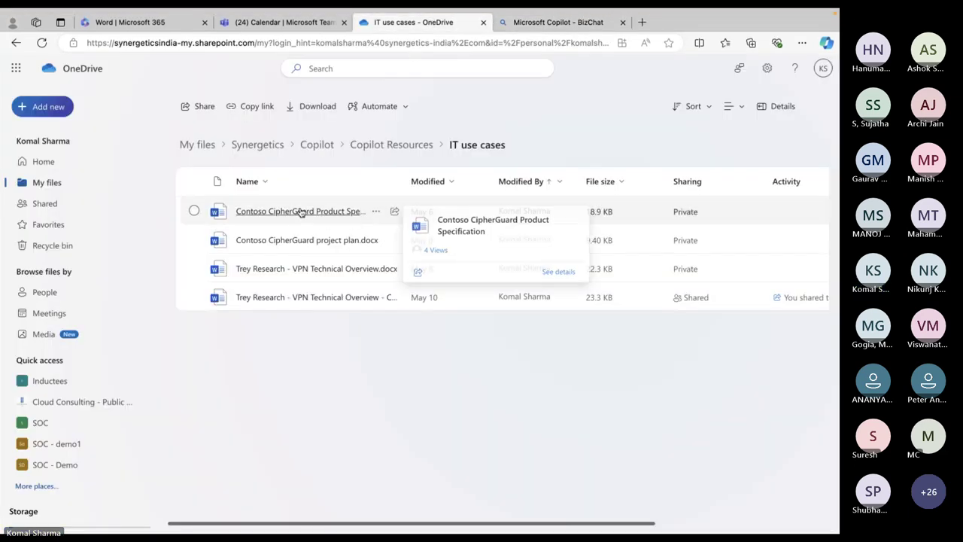
click(394, 211)
click(430, 349)
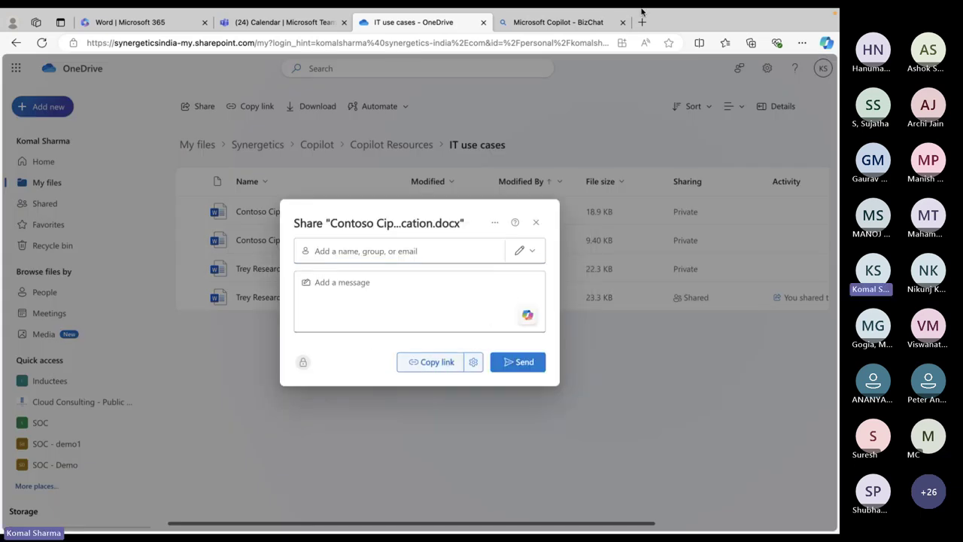
click(591, 24)
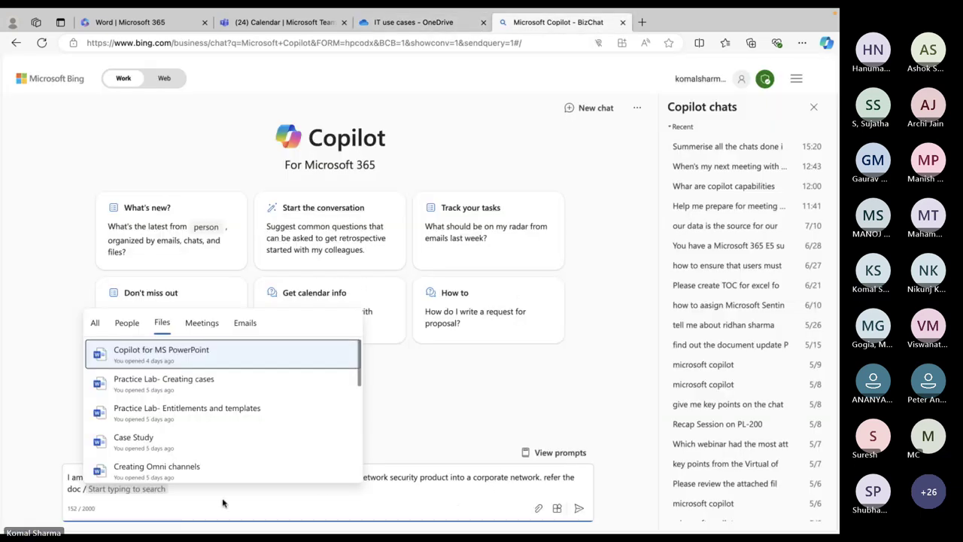
key(ctrl+v)
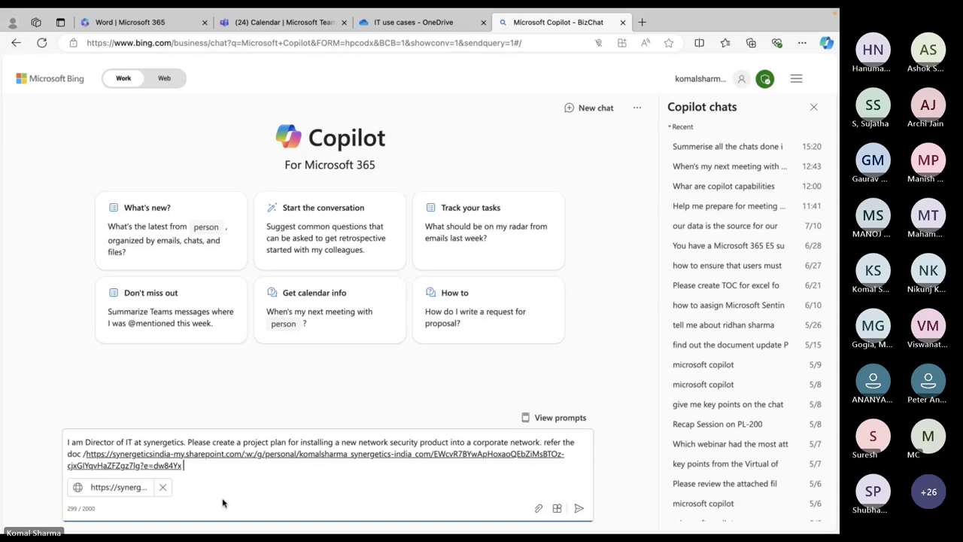
Send the request, review the CipherGuard Sentinel X7 project plan reply, and copy it
click(578, 508)
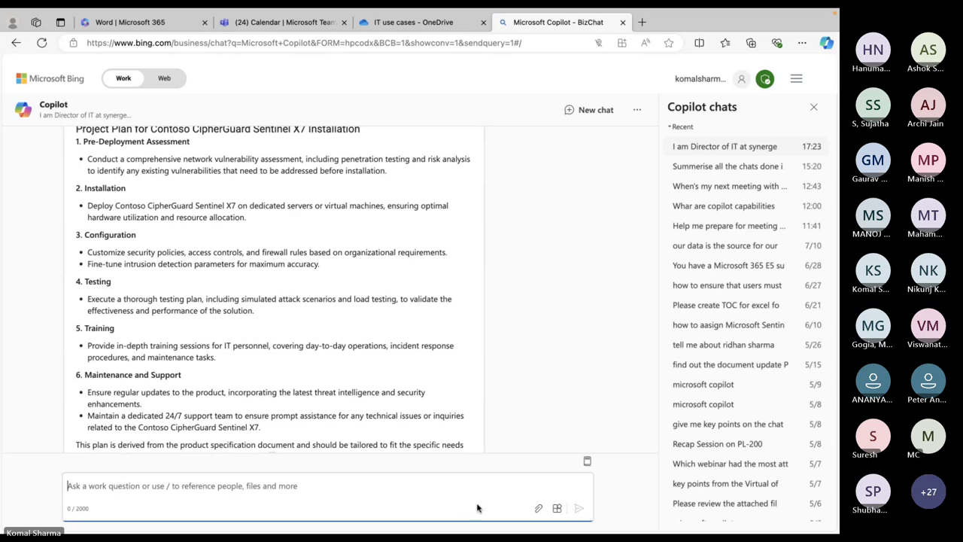
scroll(423, 288, up, 1)
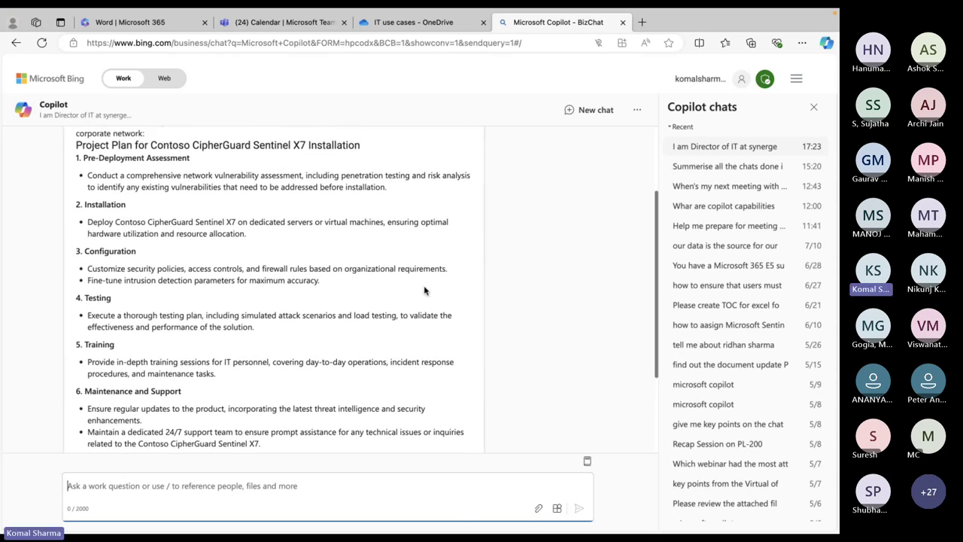
scroll(423, 290, up, 3)
scroll(424, 287, down, 1)
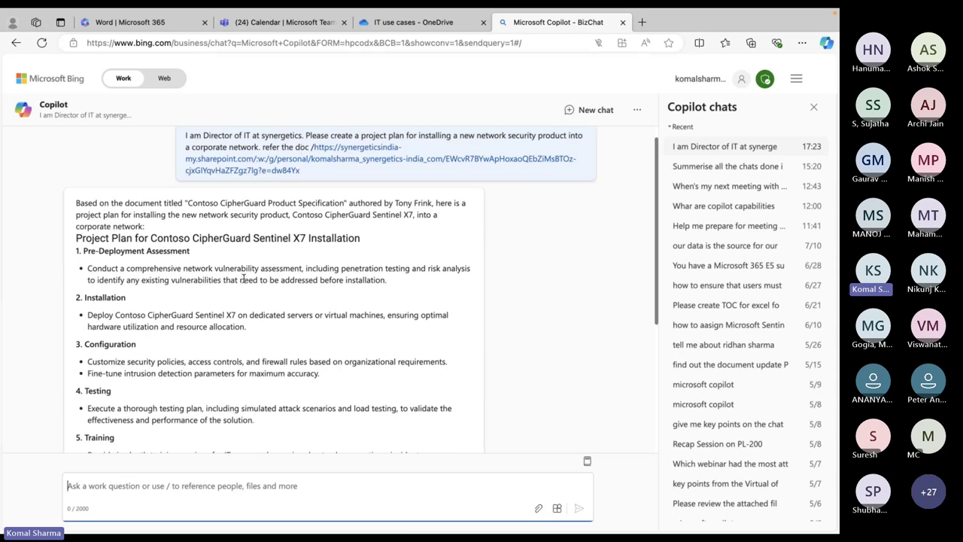
scroll(242, 276, down, 3)
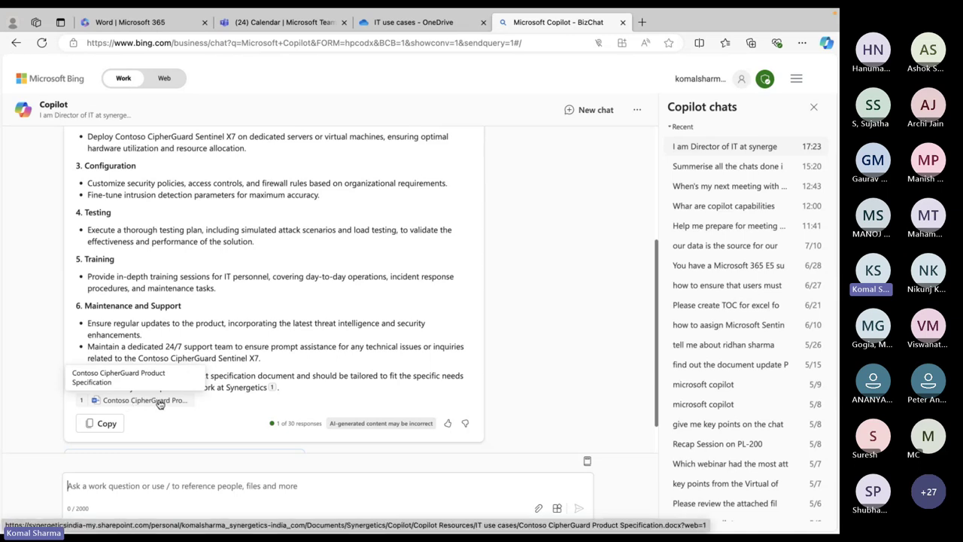
click(107, 424)
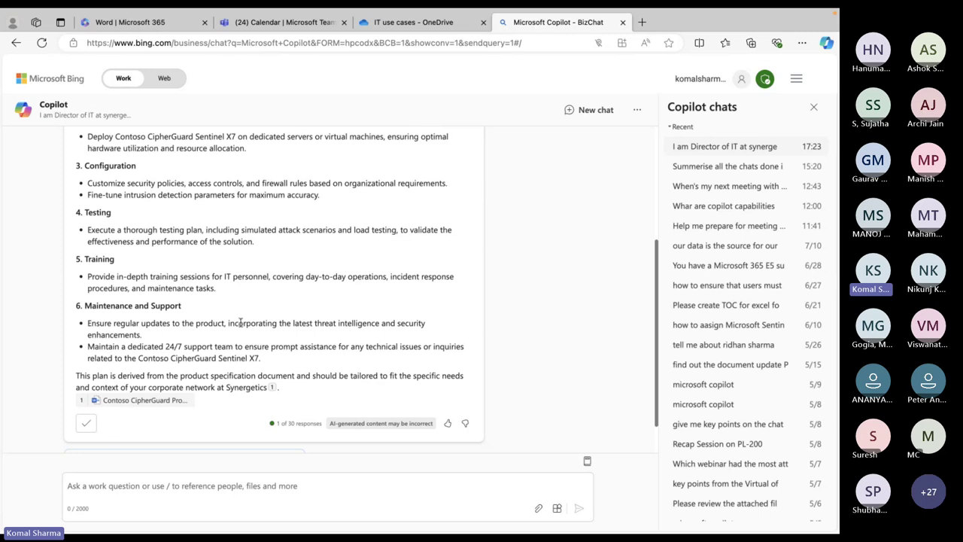
scroll(240, 324, up, 3)
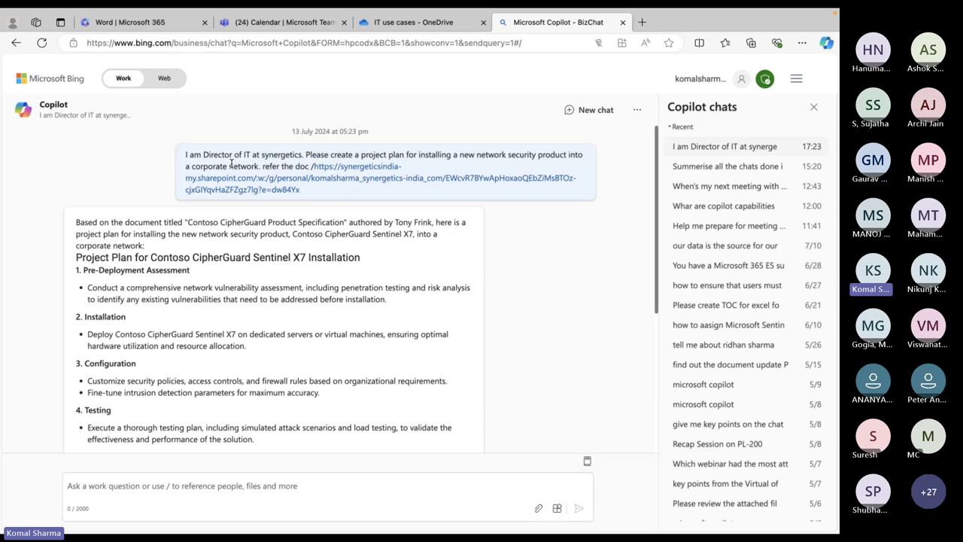
Copy the plan reply and create a new blank Word document in the IT use cases folder
scroll(241, 309, down, 3)
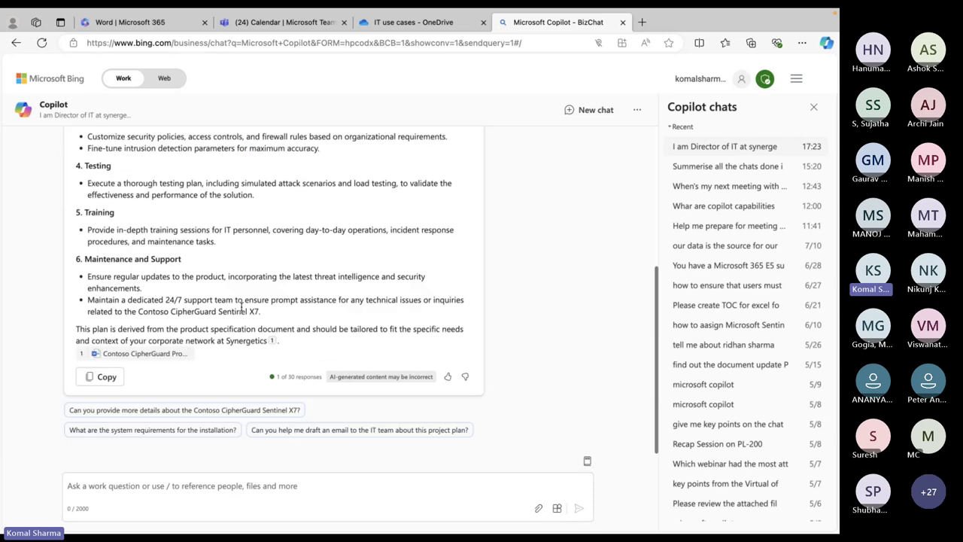
click(110, 379)
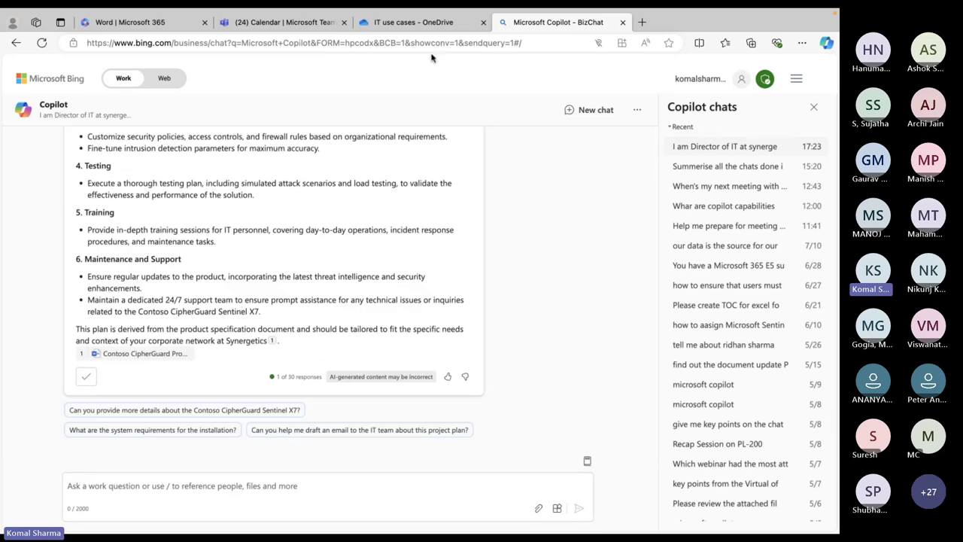
click(372, 22)
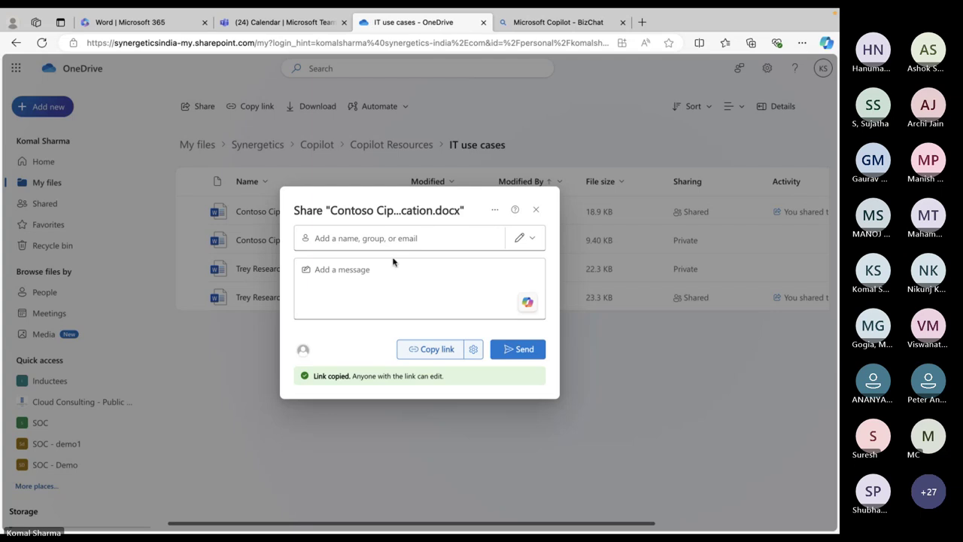
click(536, 209)
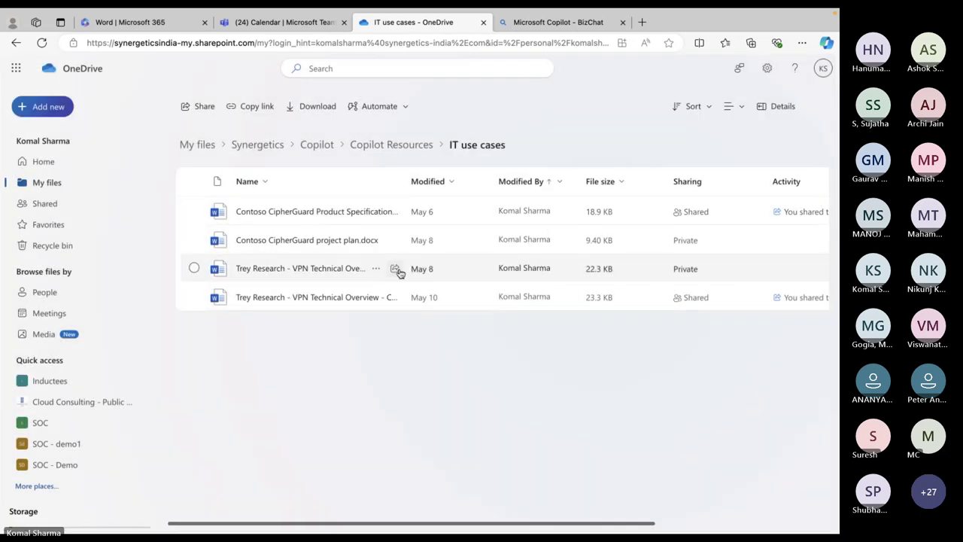
click(49, 107)
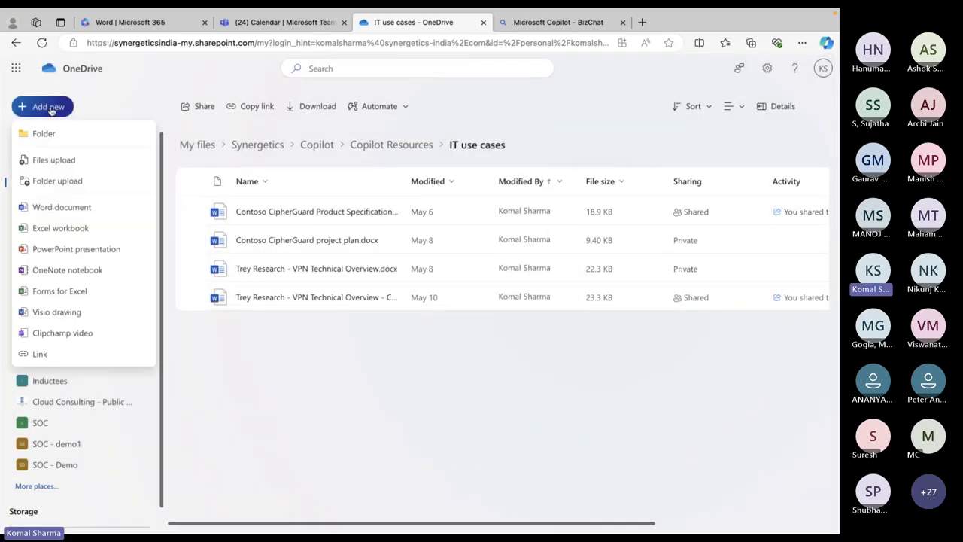
click(63, 207)
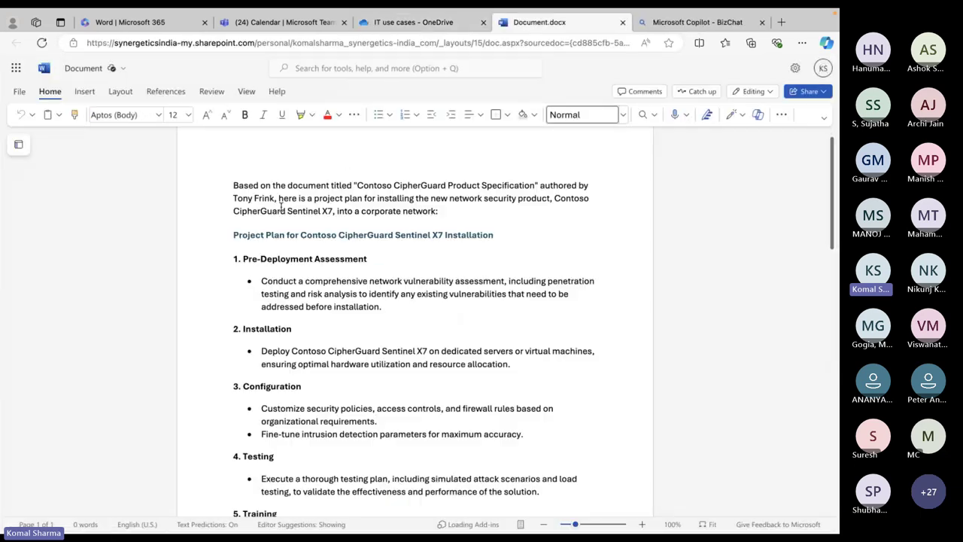
Rename the new Word document to 'Project plan'
scroll(261, 278, down, 5)
scroll(261, 278, up, 3)
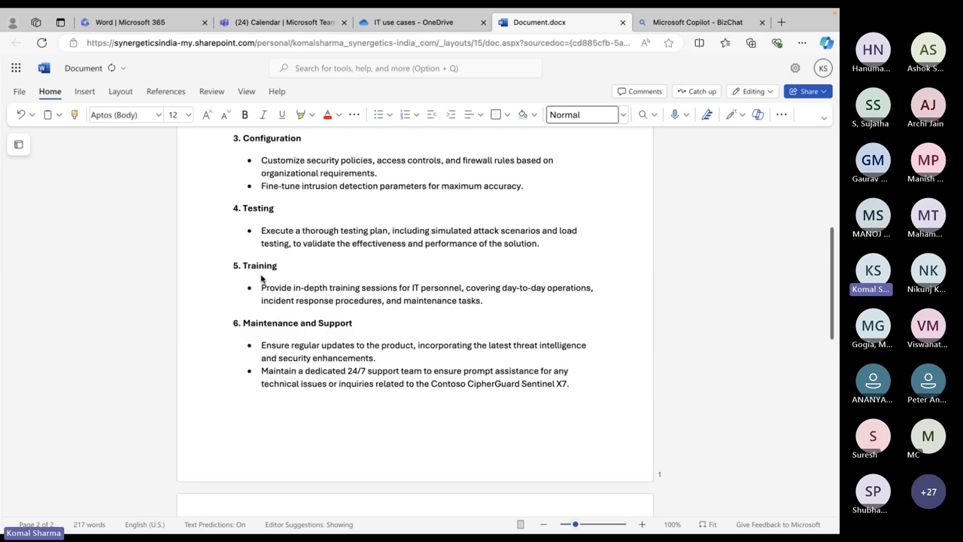
scroll(261, 278, up, 5)
click(83, 68)
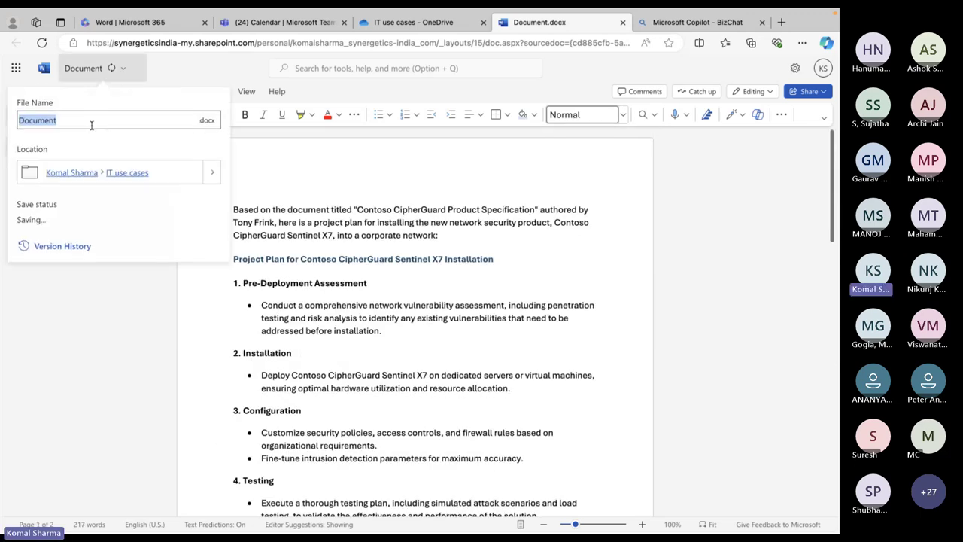
text(Pro)
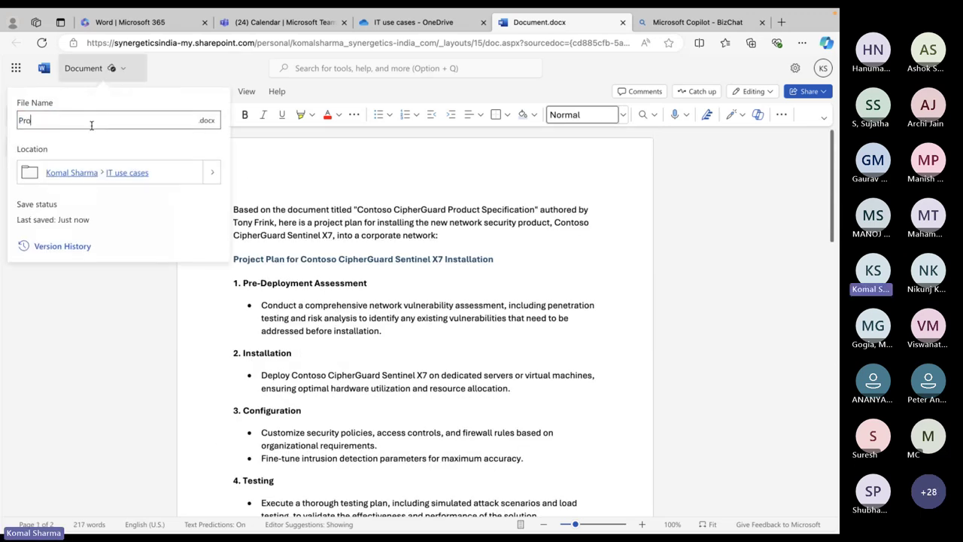
text(ject )
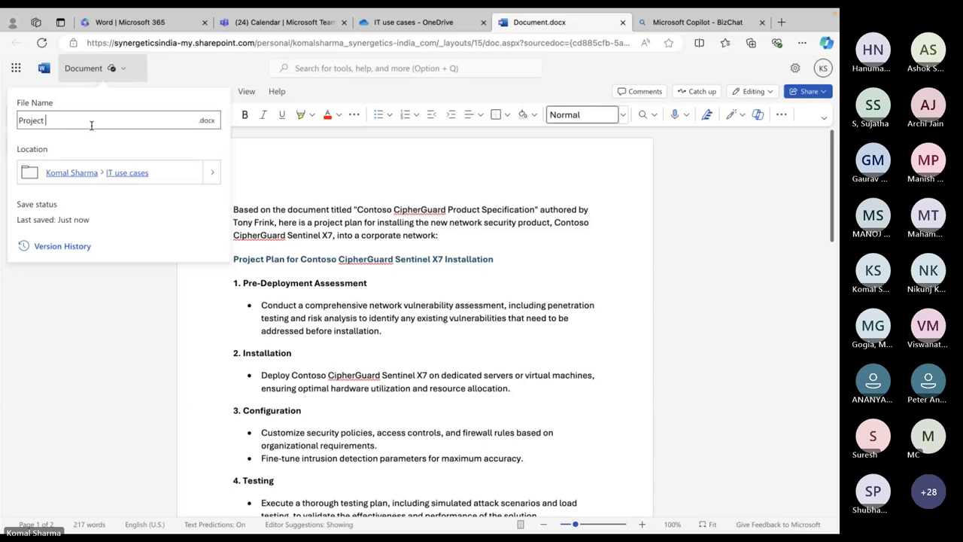
text(plan)
key(Return)
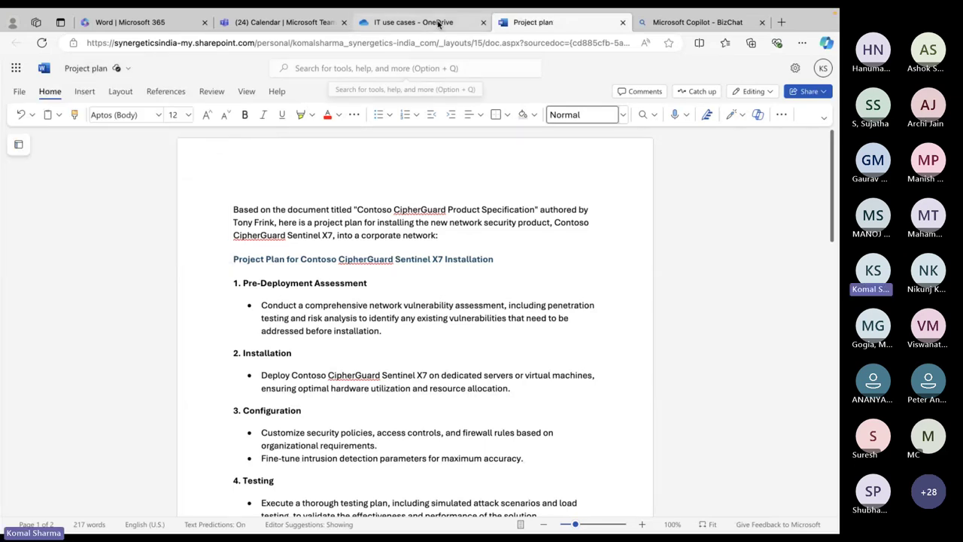
Refresh the IT use cases folder to show Project plan.docx and create a new PowerPoint presentation
click(431, 22)
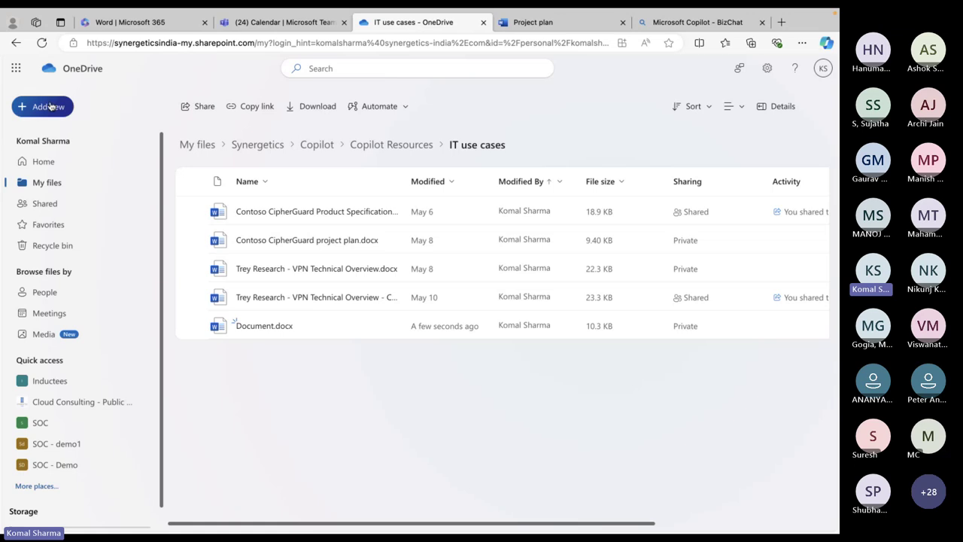
click(43, 43)
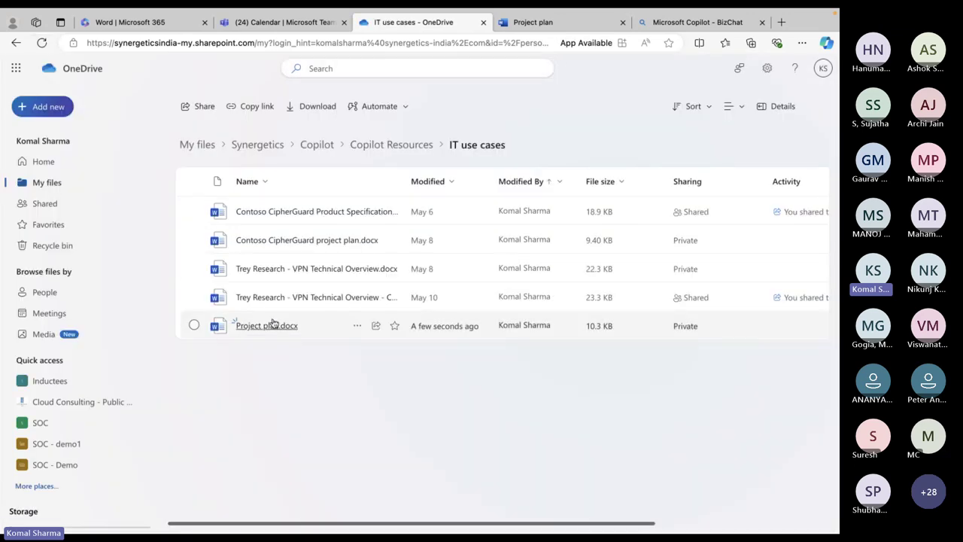
click(43, 106)
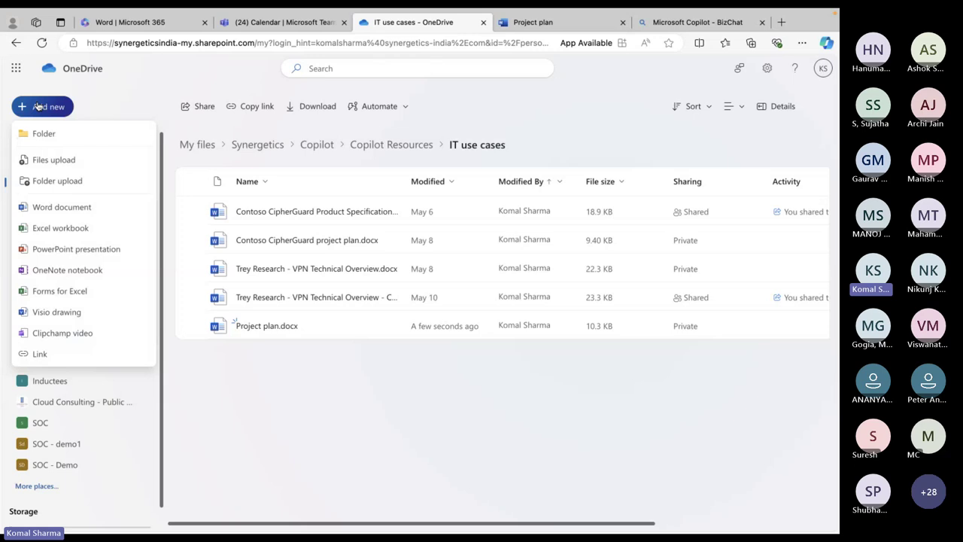
click(91, 249)
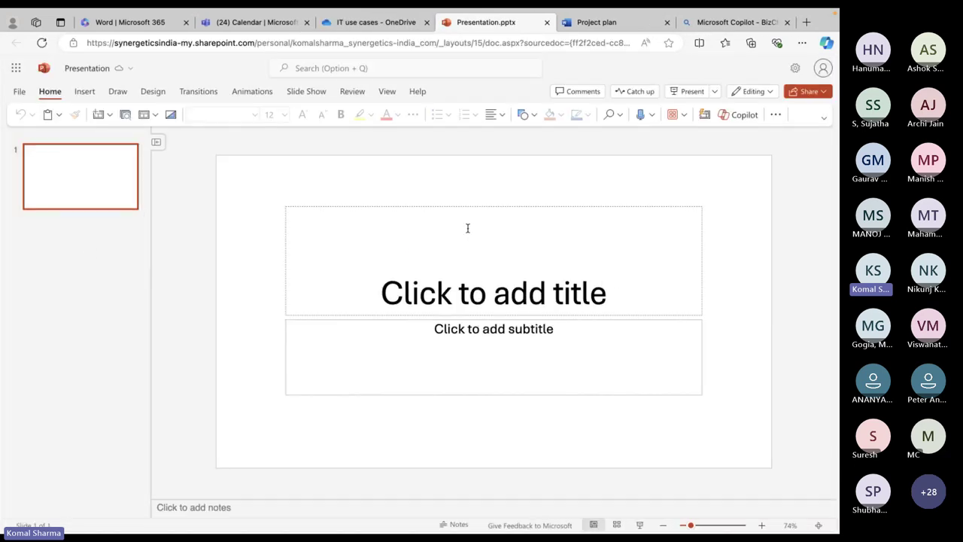
Start a 'Create presentation from file' Copilot request, remove Document21, and bring up file suggestions with '/'
click(739, 121)
click(733, 121)
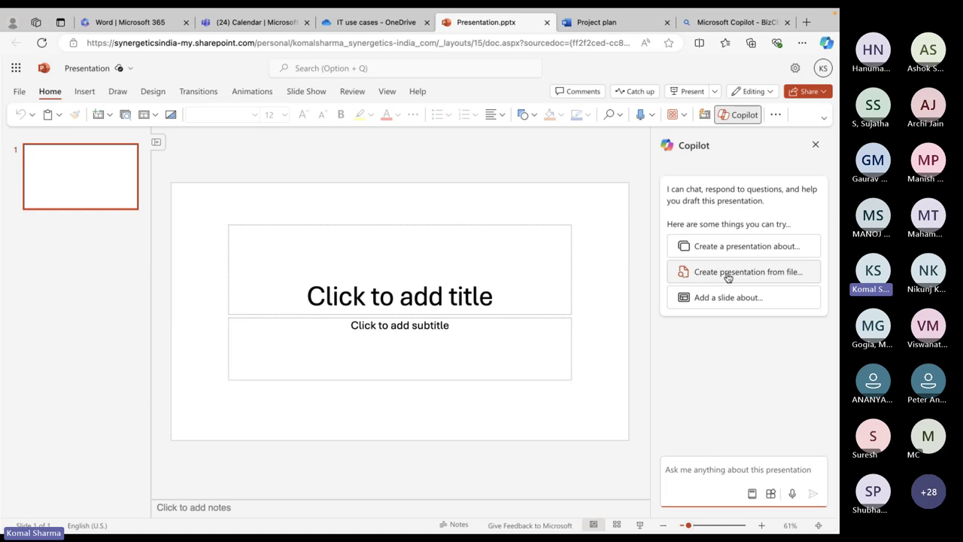
click(727, 273)
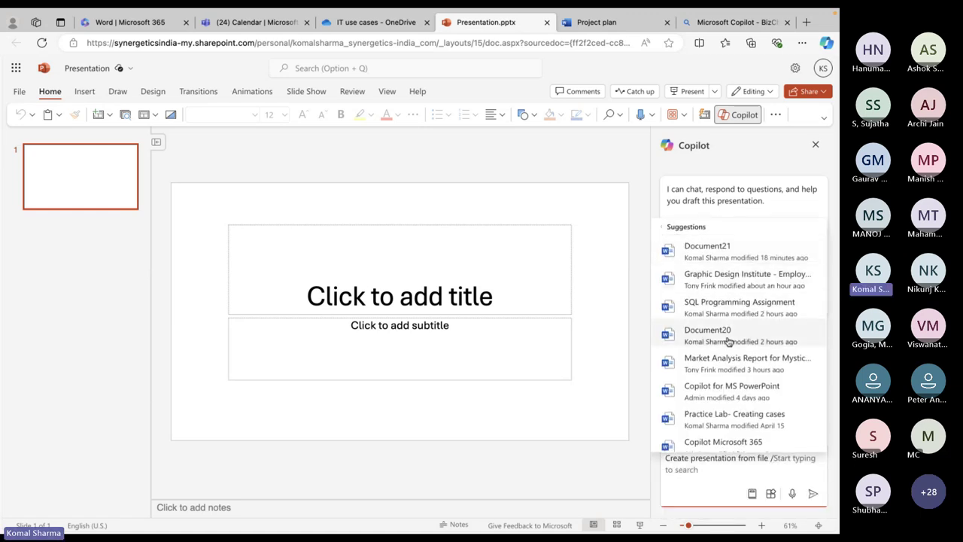
click(691, 245)
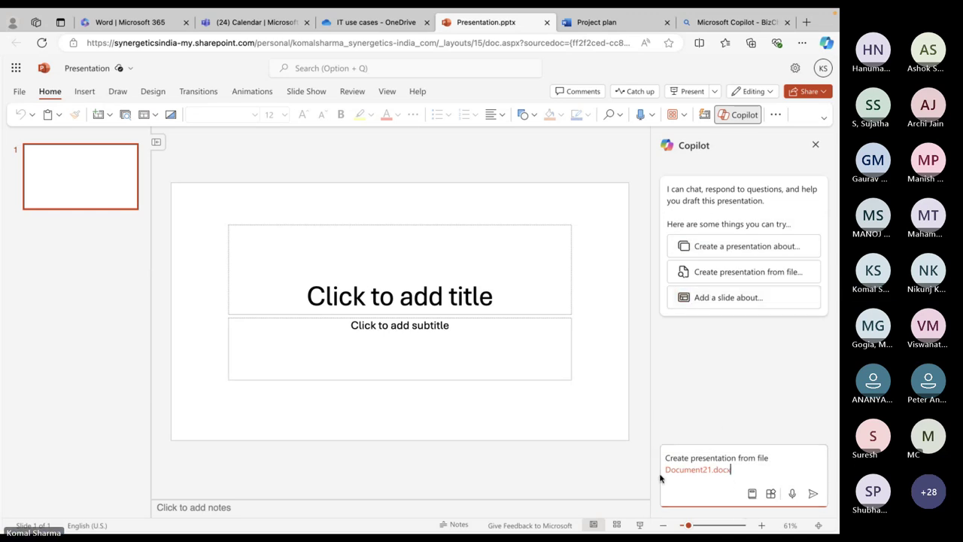
key(BackSpace)
key(BackSpace)
key(BackSpace)
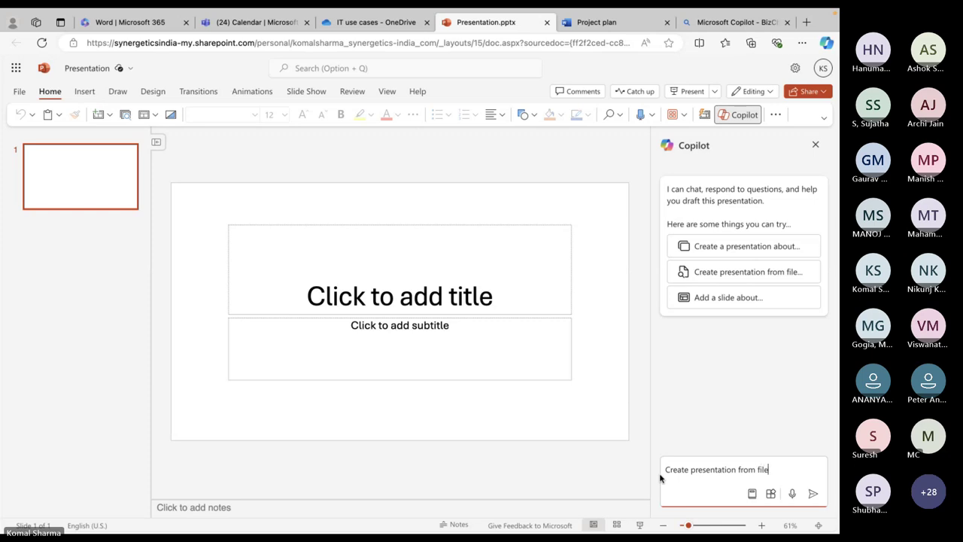
text(le /)
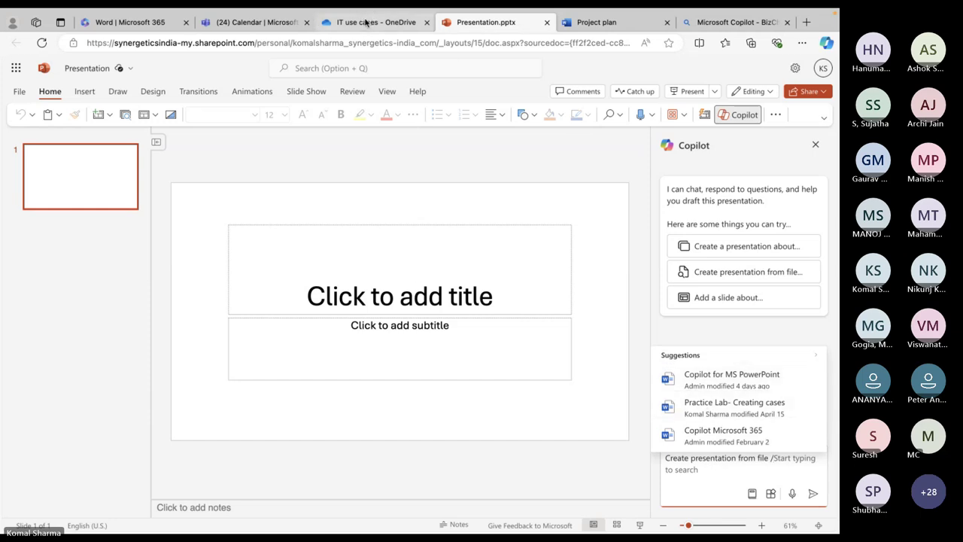
Copy the Project plan.docx link from OneDrive, paste it into PowerPoint Copilot, and send
click(366, 19)
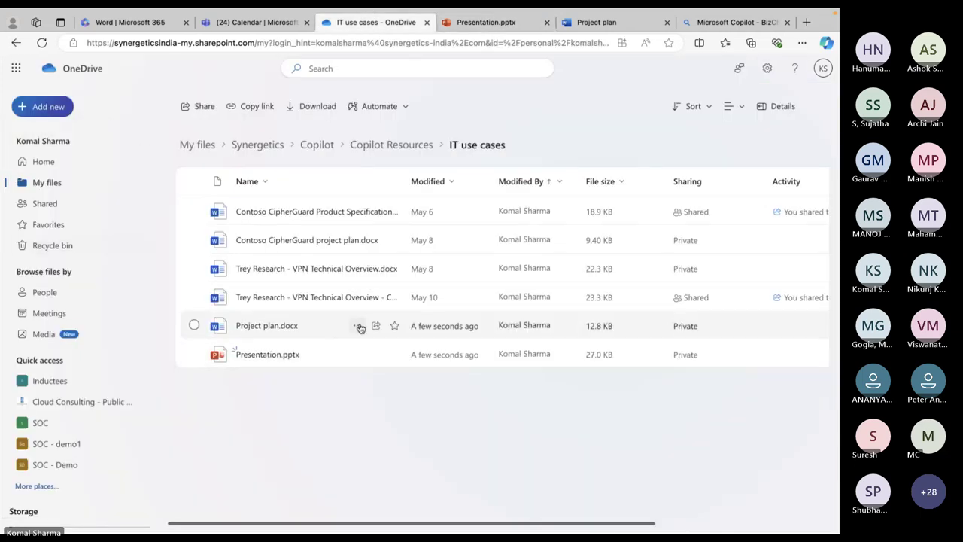
click(351, 326)
click(409, 246)
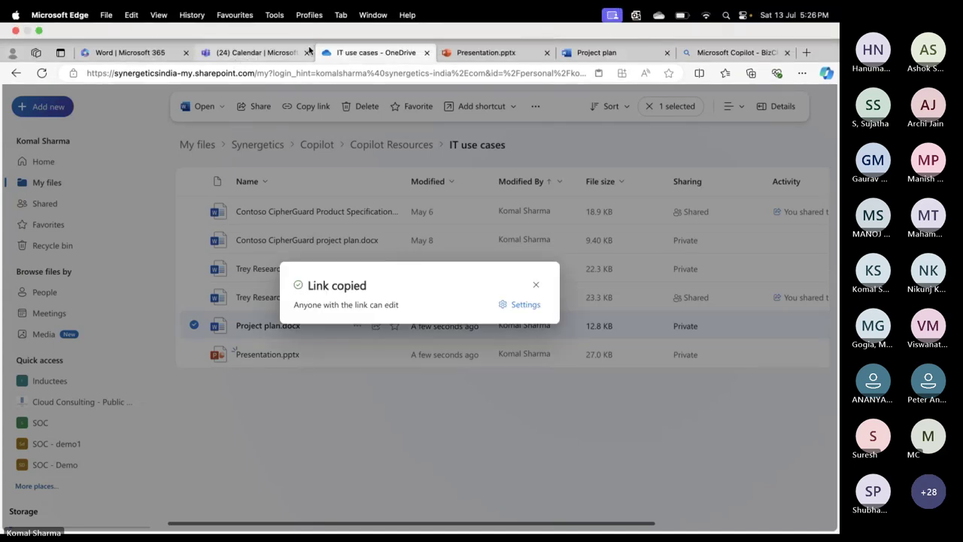
click(493, 52)
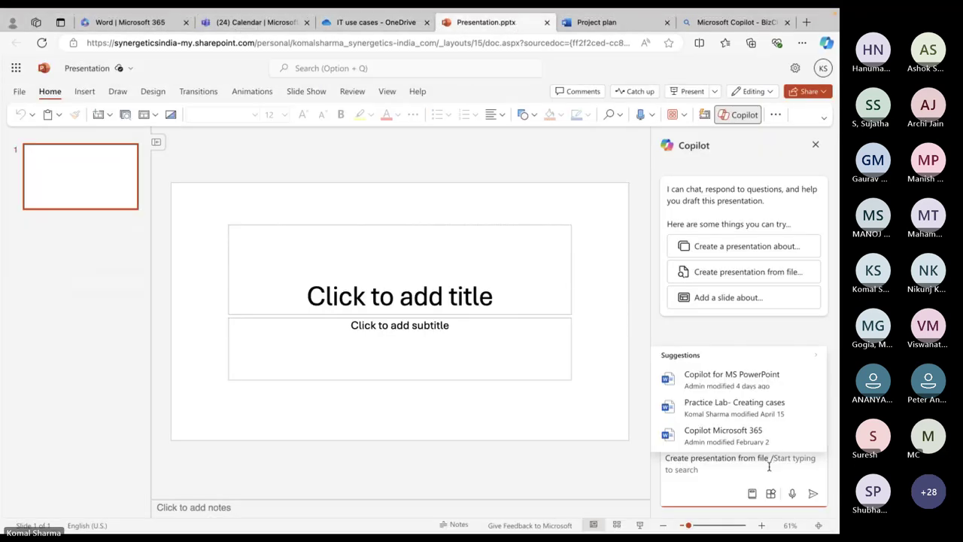
key(super+v)
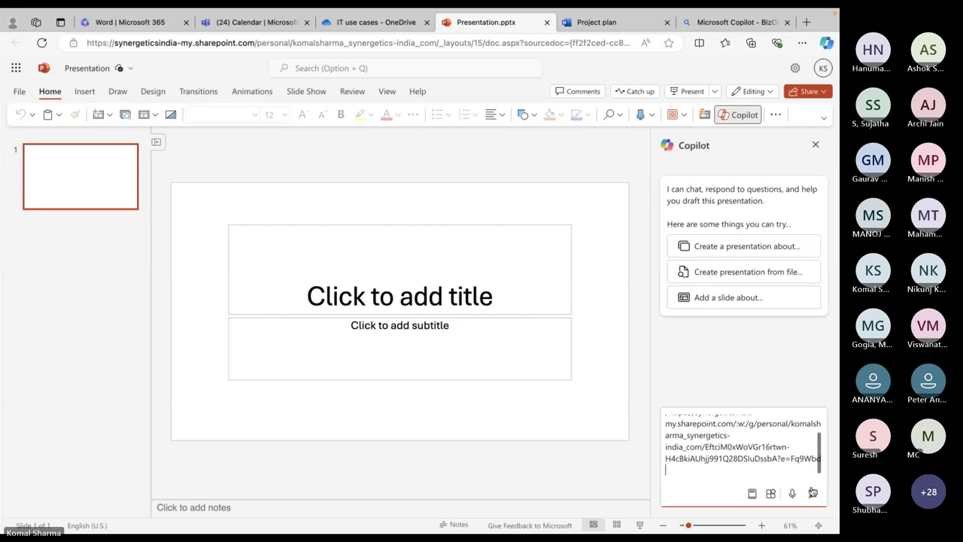
click(812, 492)
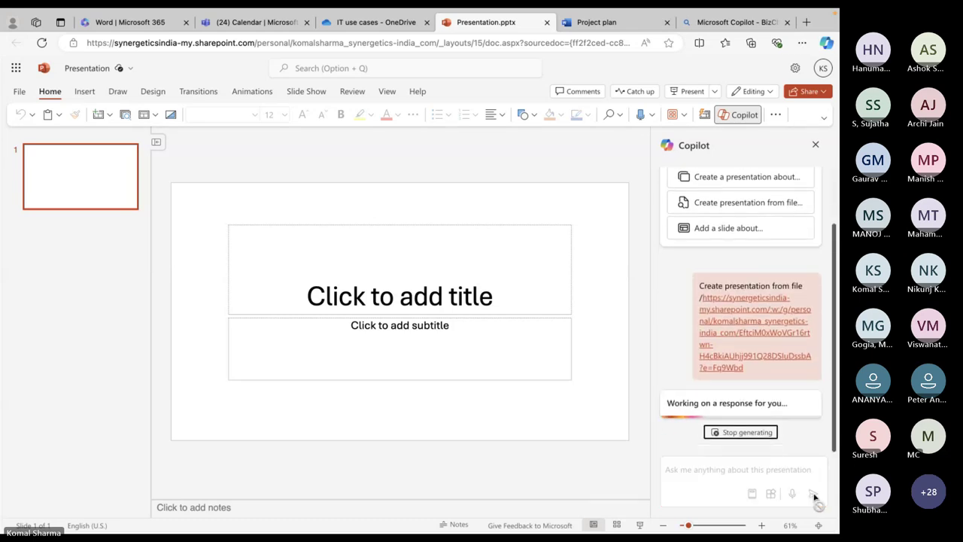
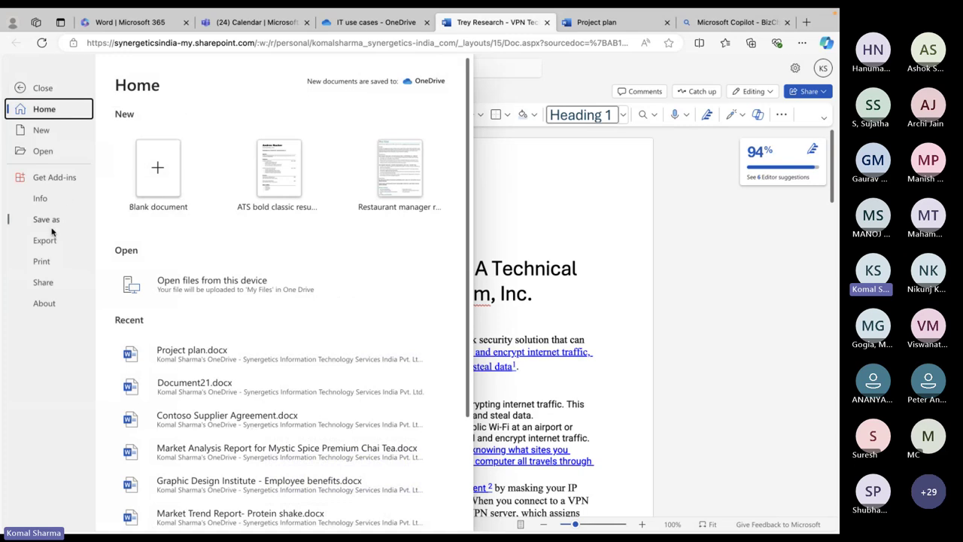
Create an online copy of the VPN document, changing the name ending from 'Copy' to 'new'
click(53, 221)
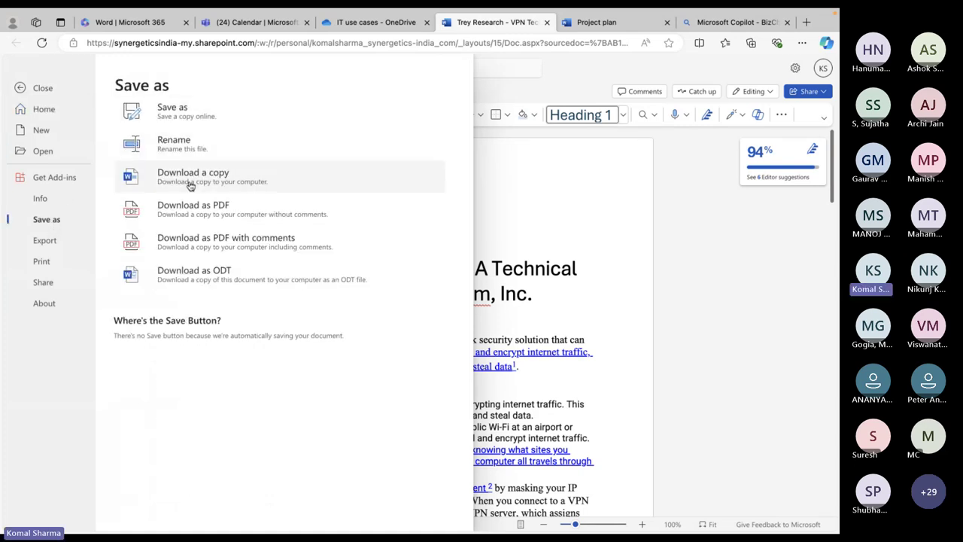
click(183, 117)
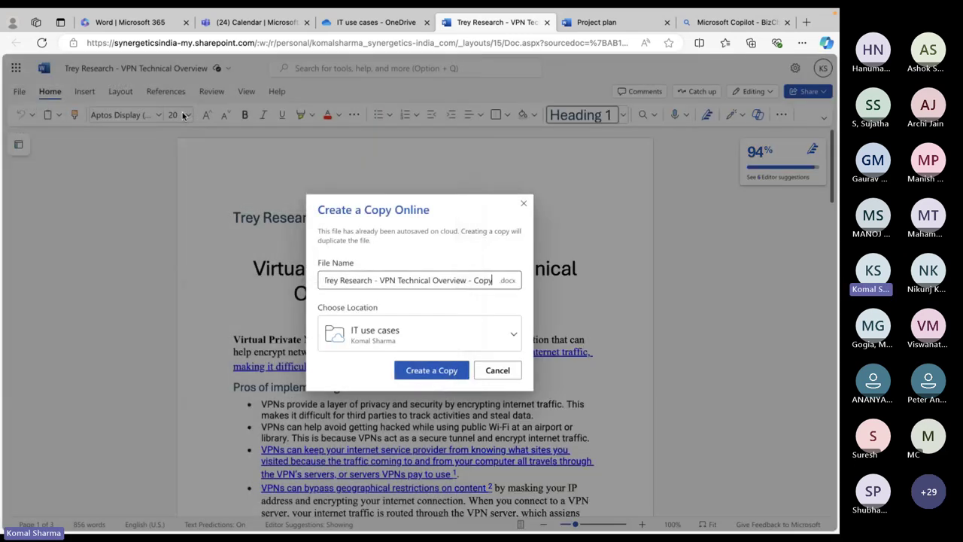
key(BackSpace)
key(BackSpace)
key(BackSpace)
key(BackSpace)
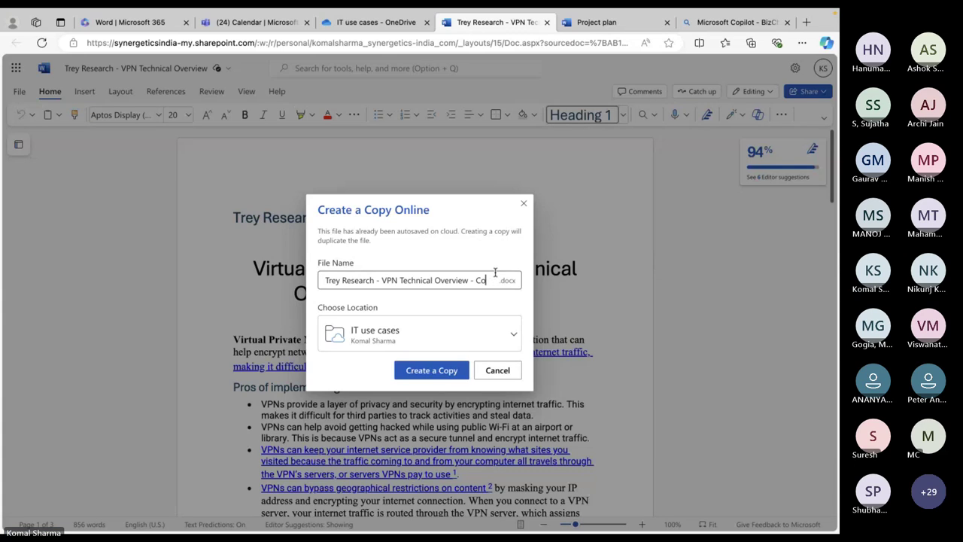
text(new)
click(424, 375)
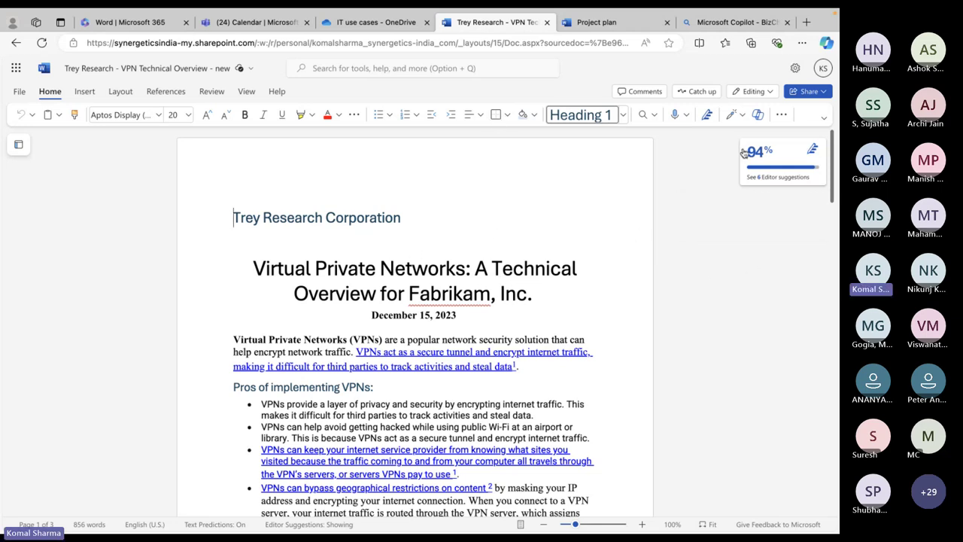
Ask Copilot to add a section about the types of VPNs, discussing pros and cons of each type
click(758, 120)
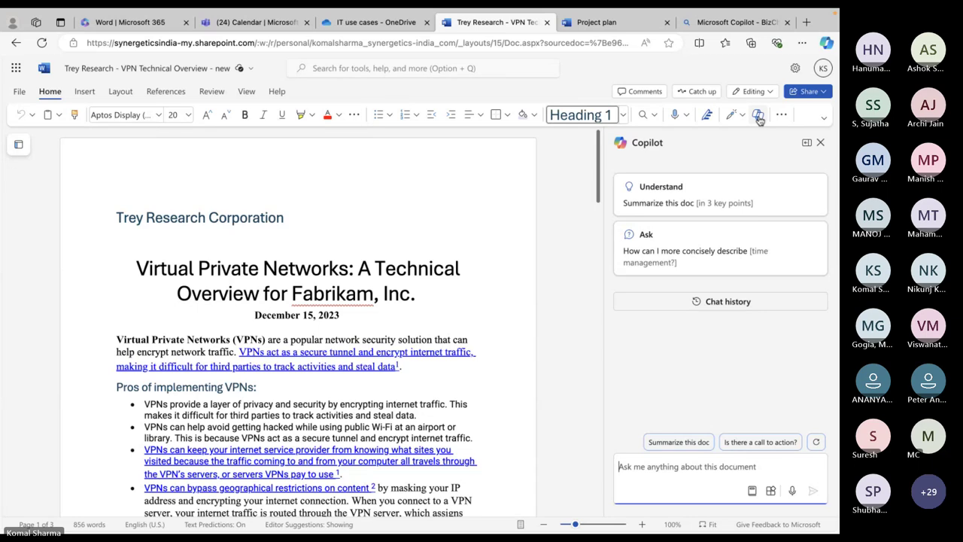
click(646, 465)
text(a)
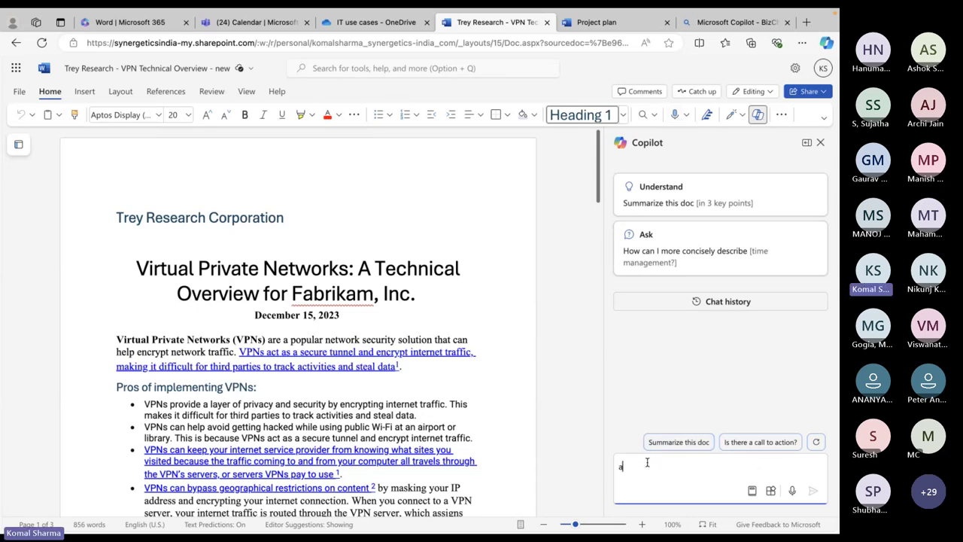
text(dd a section)
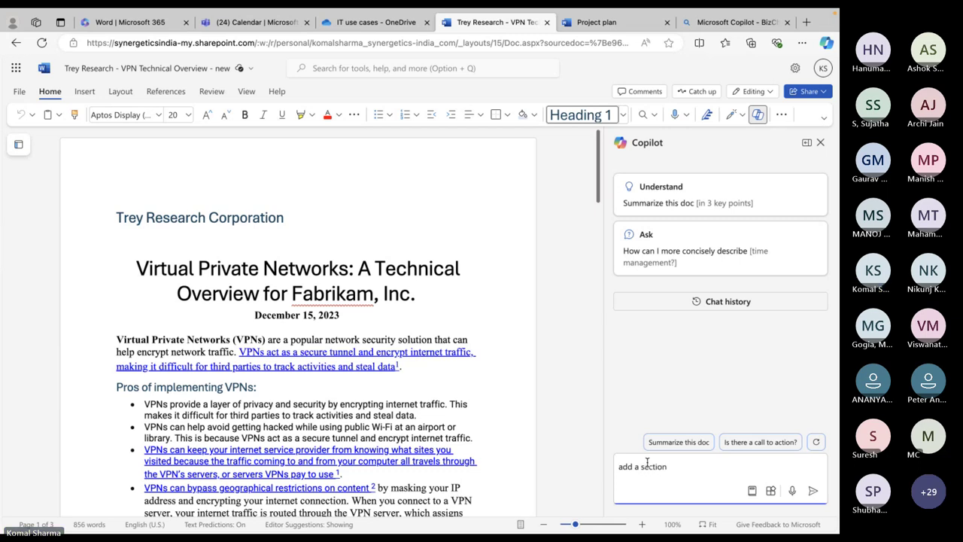
text( for this docu)
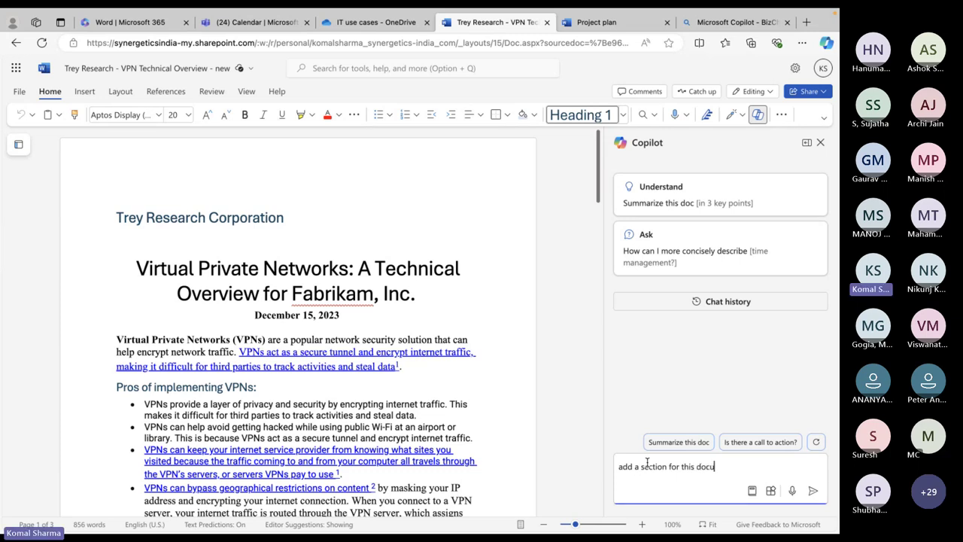
text(ment a)
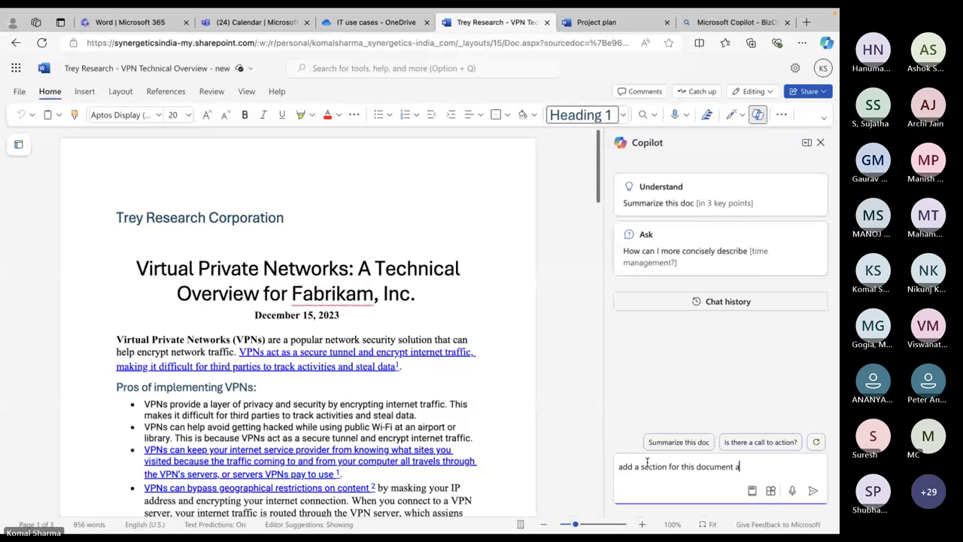
text(bout the typew)
text( of V)
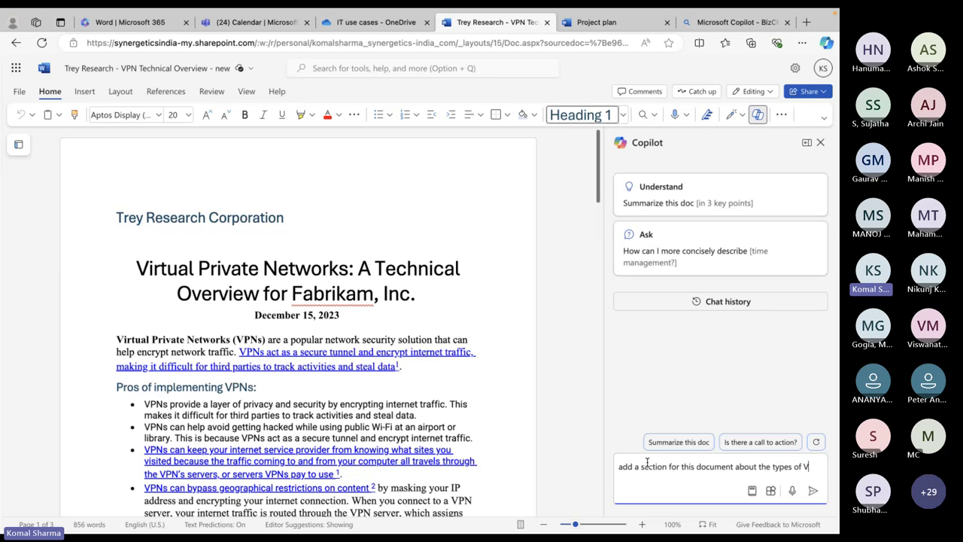
text(PNs.)
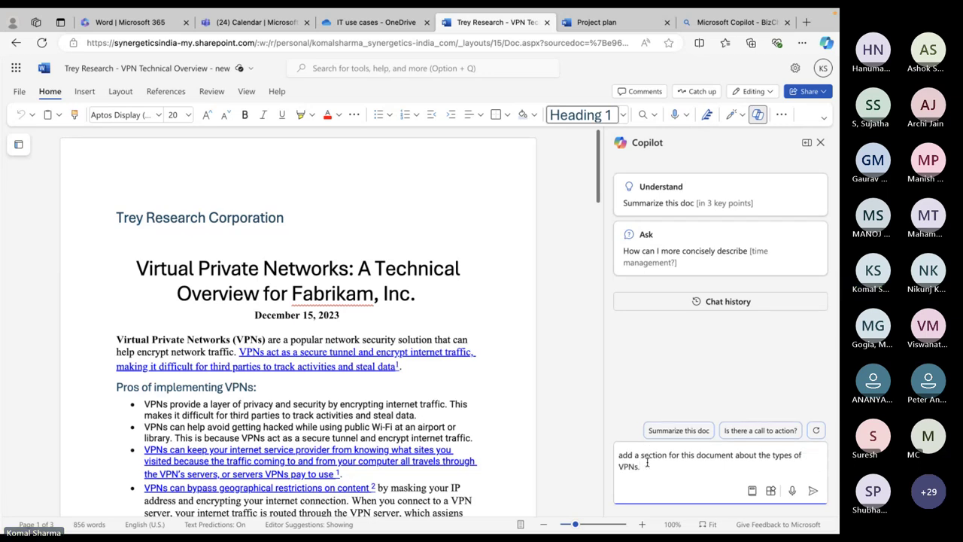
text( Discus)
text(uss)
text(pros an)
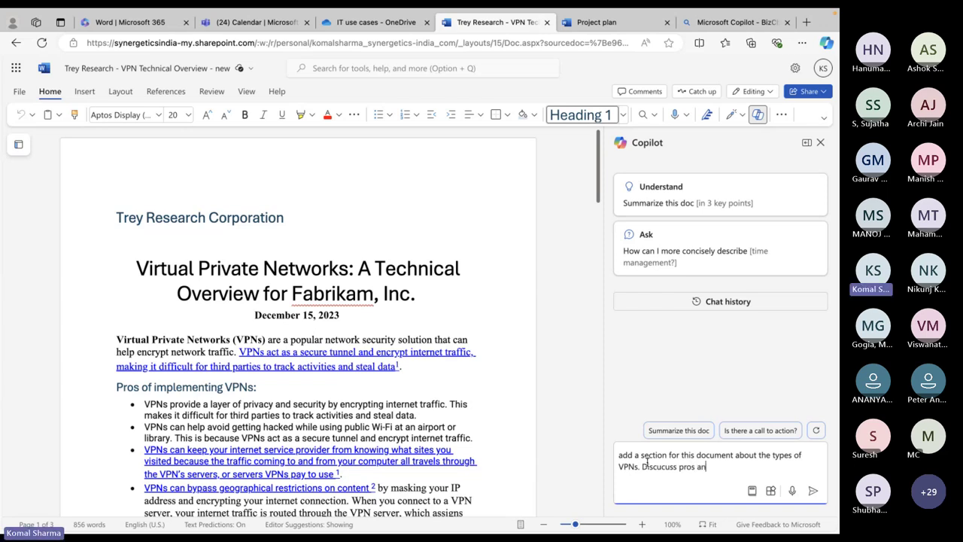
text(d cons o)
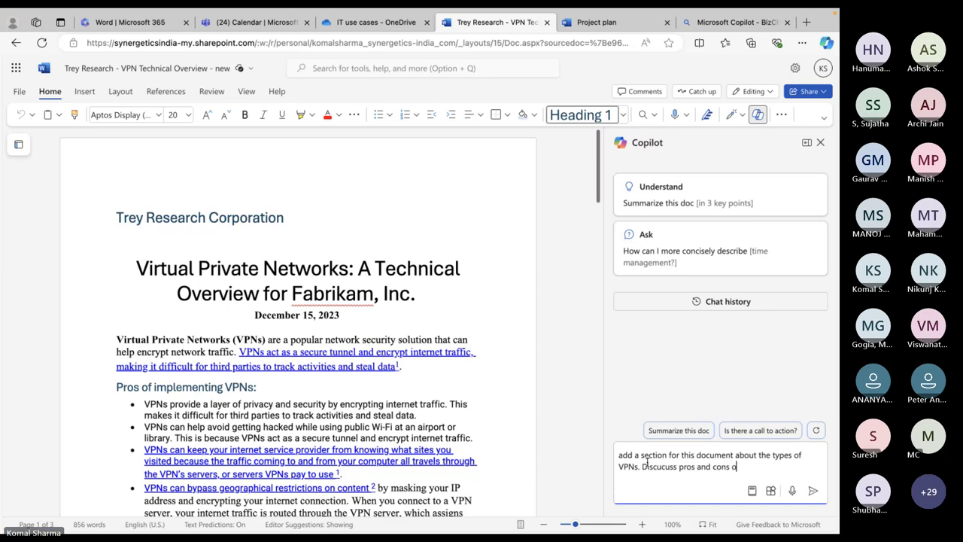
text(f each type.)
click(812, 490)
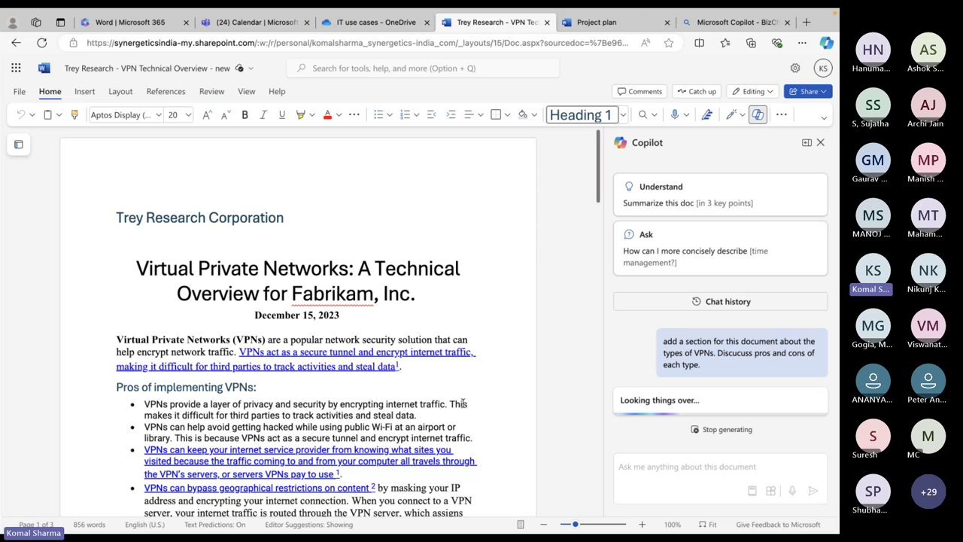
Add a new unbulleted empty line after the last bullet at the document's end
scroll(463, 406, down, 5)
scroll(463, 406, down, 15)
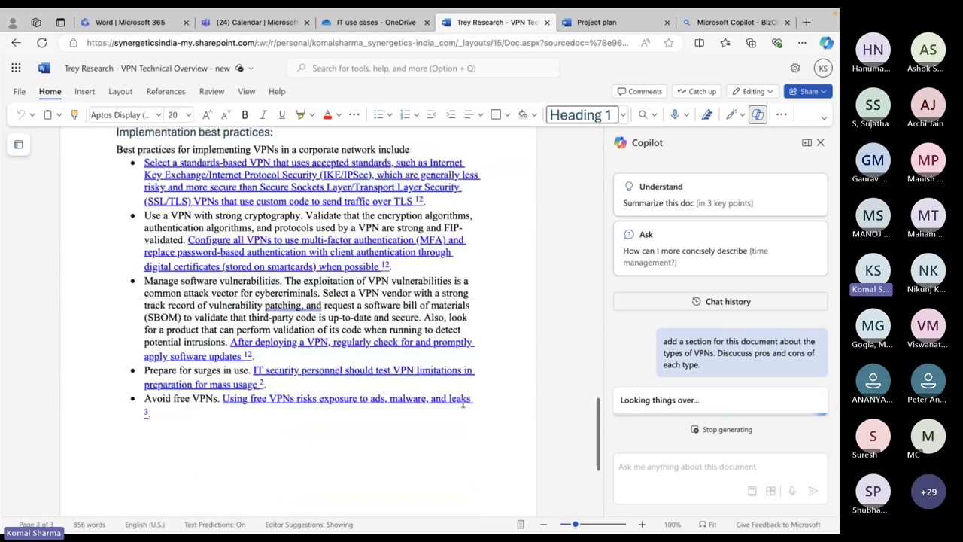
click(172, 316)
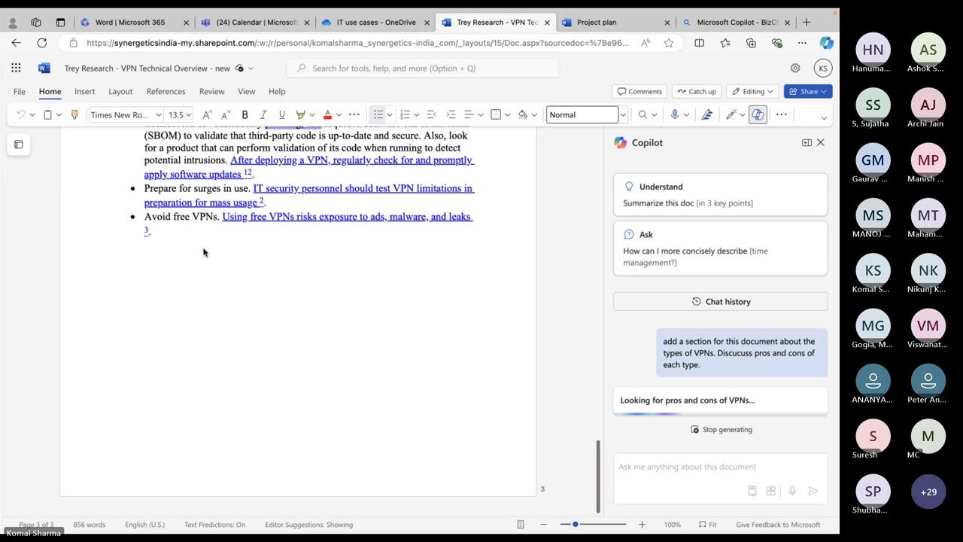
key(Return)
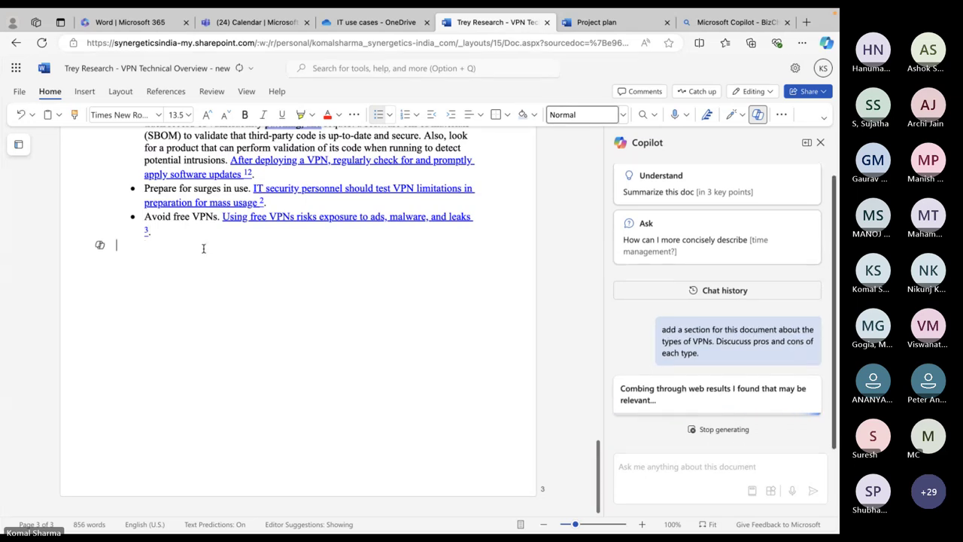
key(BackSpace)
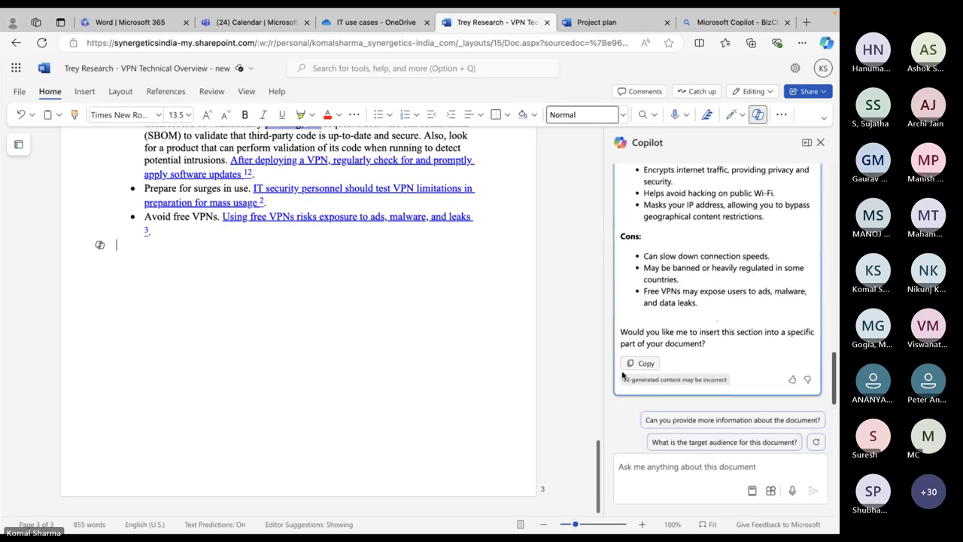
Paste Copilot's VPN types and pros-and-cons draft at the document's end, review it, then close the tab
click(635, 363)
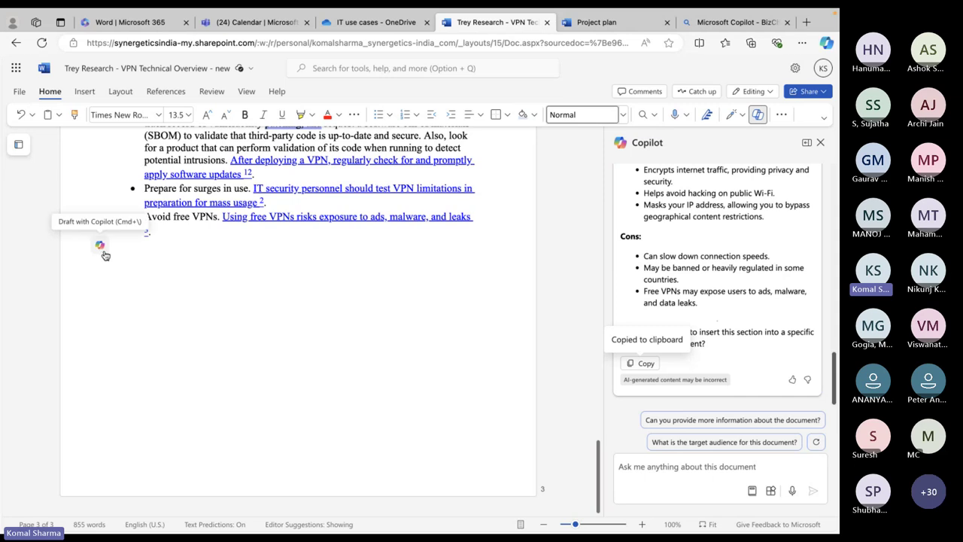
key(super+v)
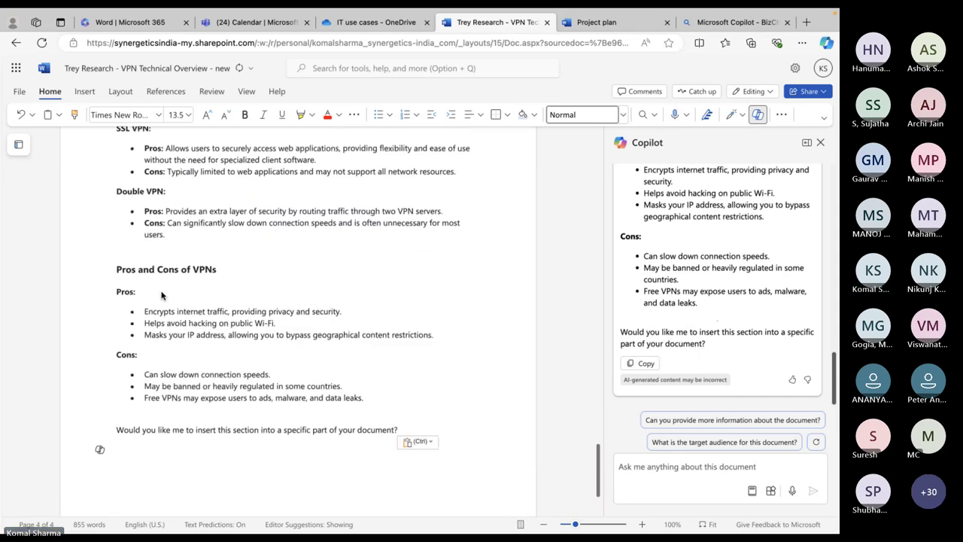
scroll(178, 309, up, 10)
scroll(177, 309, down, 10)
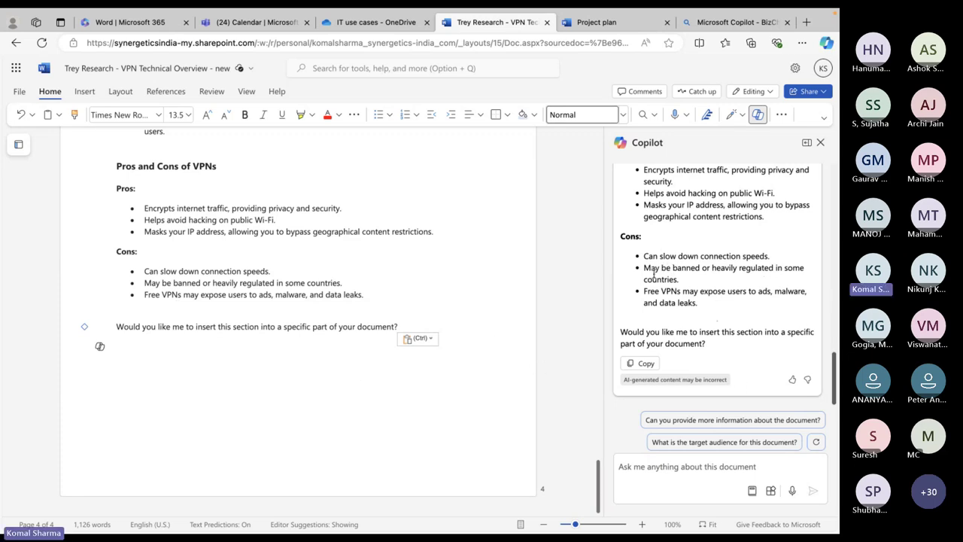
scroll(668, 265, up, 15)
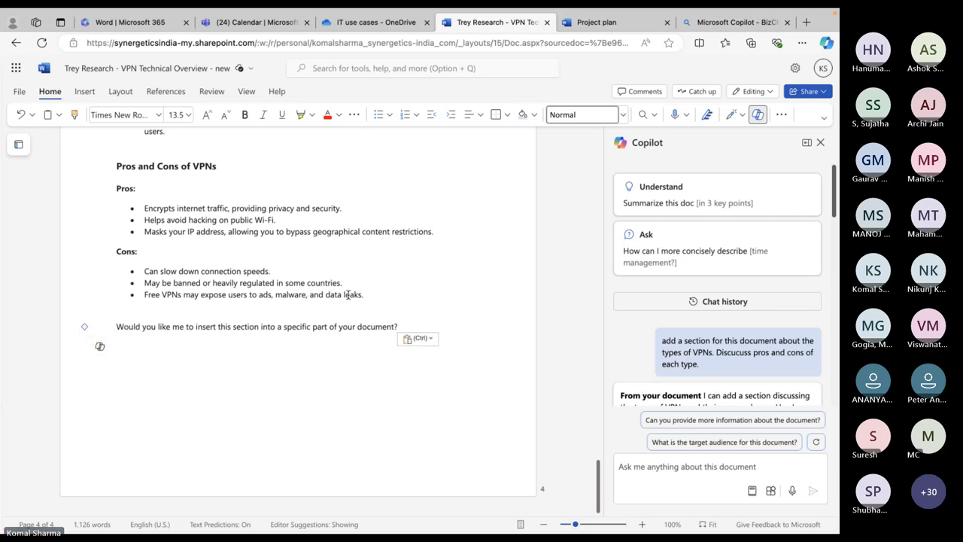
scroll(447, 256, up, 20)
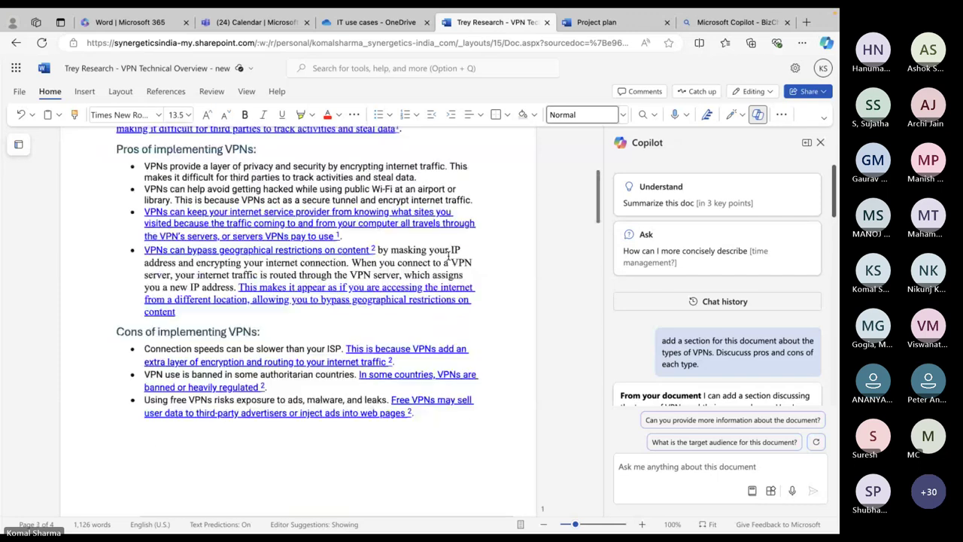
click(548, 52)
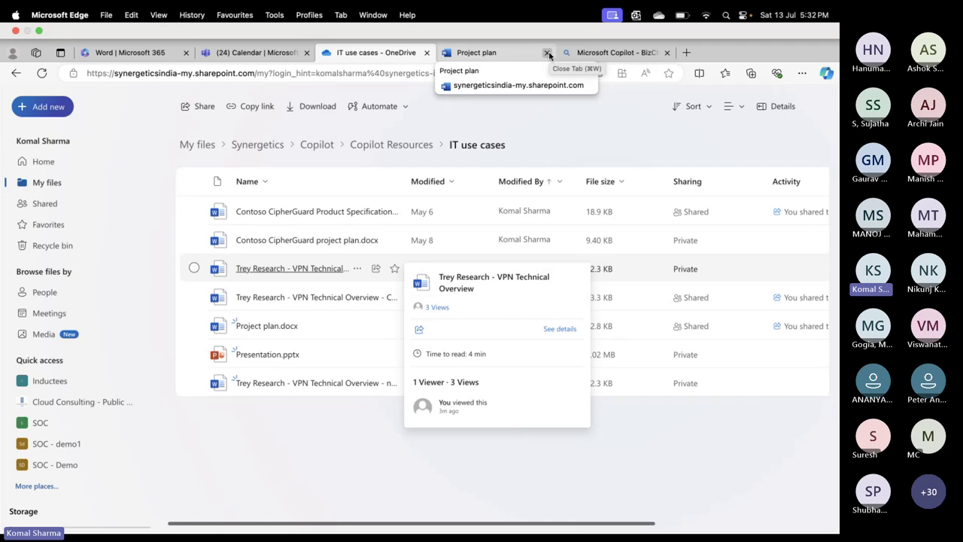
Navigate in OneDrive to Copilot > Copilot Resources > HR > Resume folder
click(328, 144)
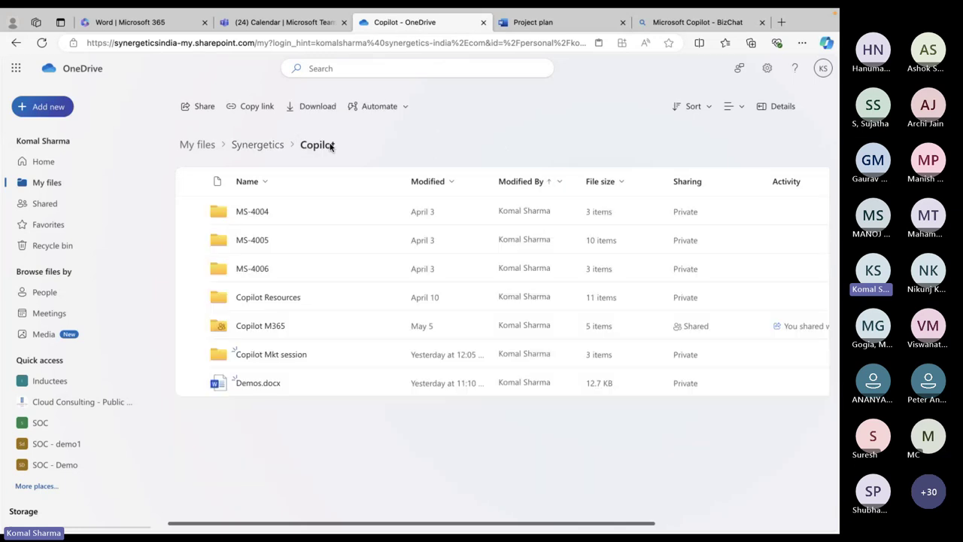
click(263, 325)
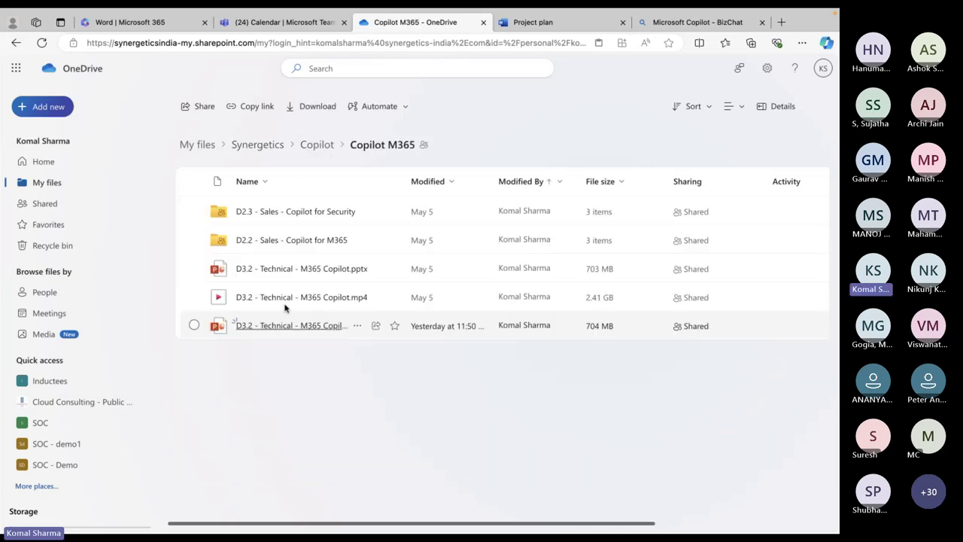
click(314, 146)
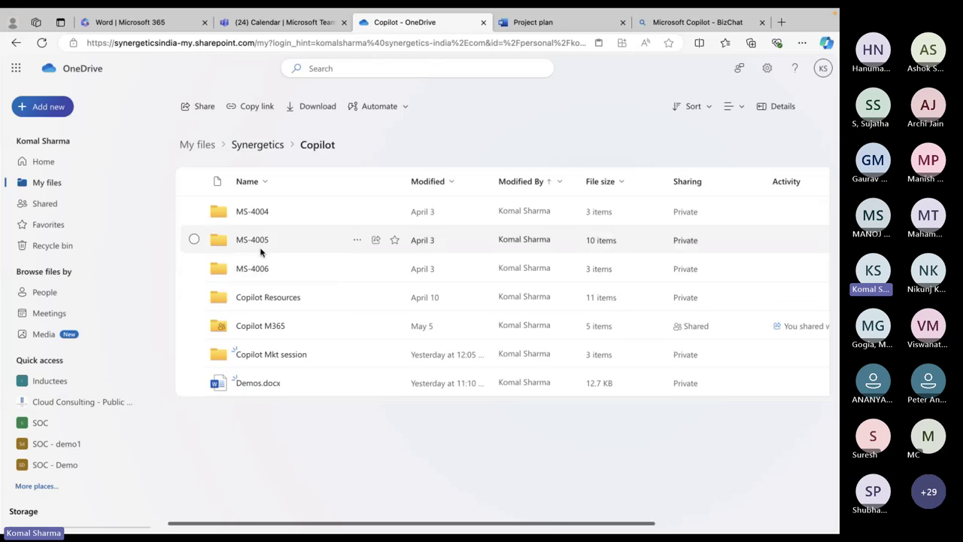
click(269, 298)
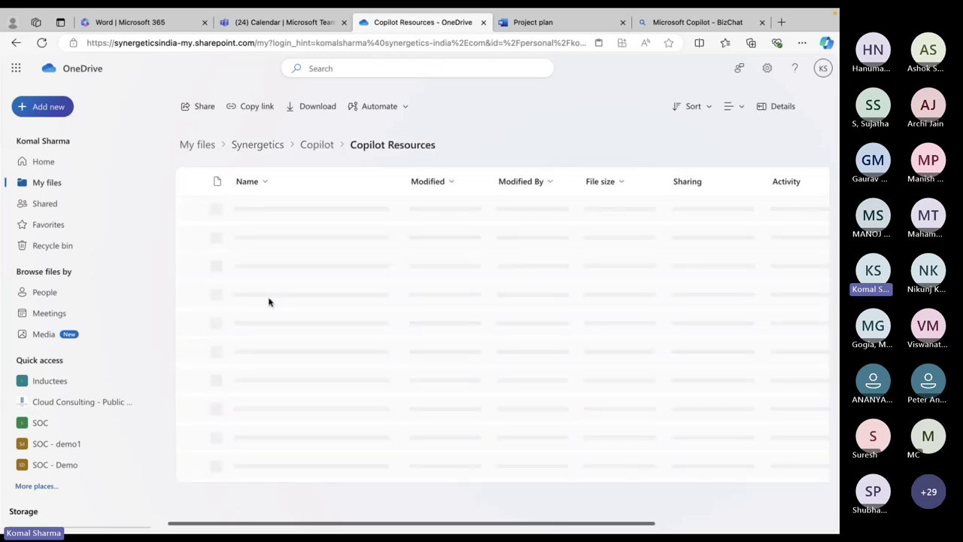
click(241, 213)
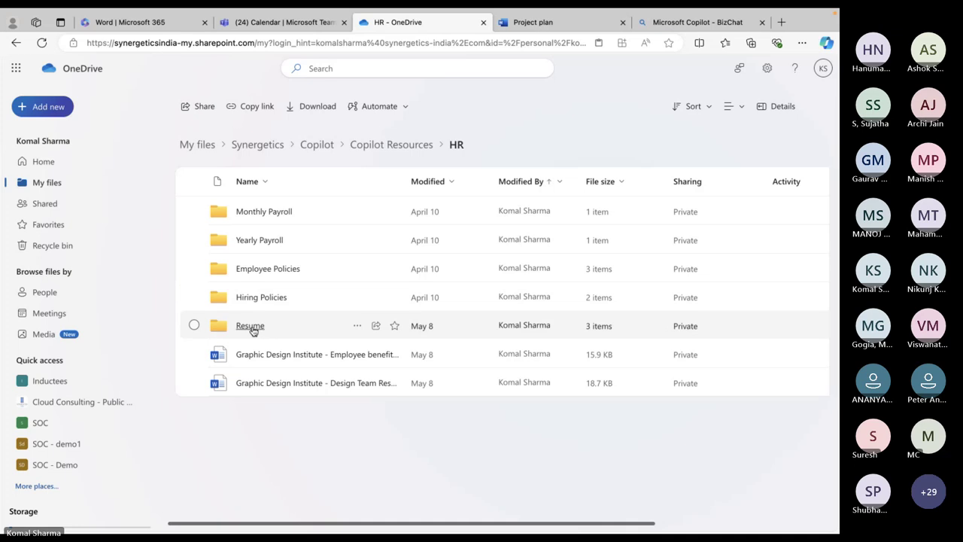
click(251, 326)
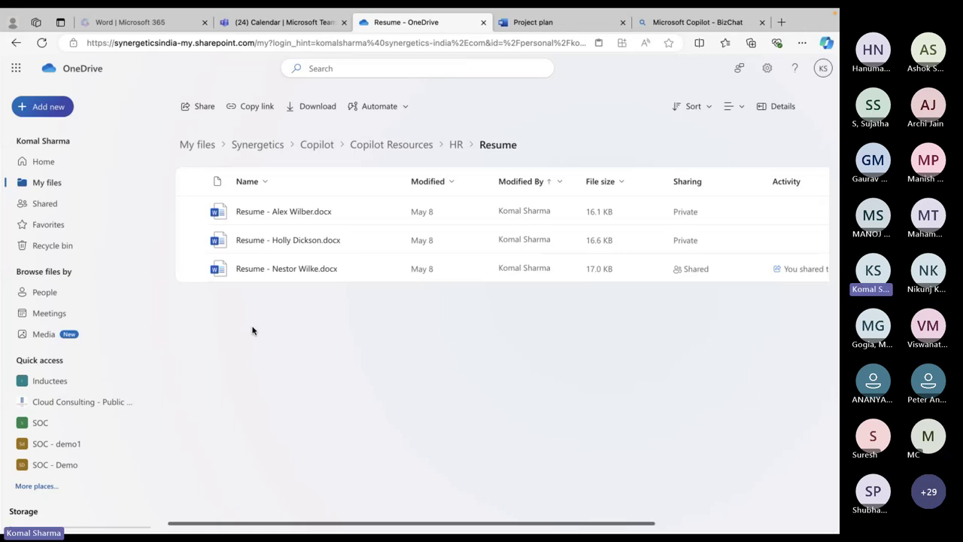
Create a new blank Word document there and start a Draft with Copilot prompt
click(56, 112)
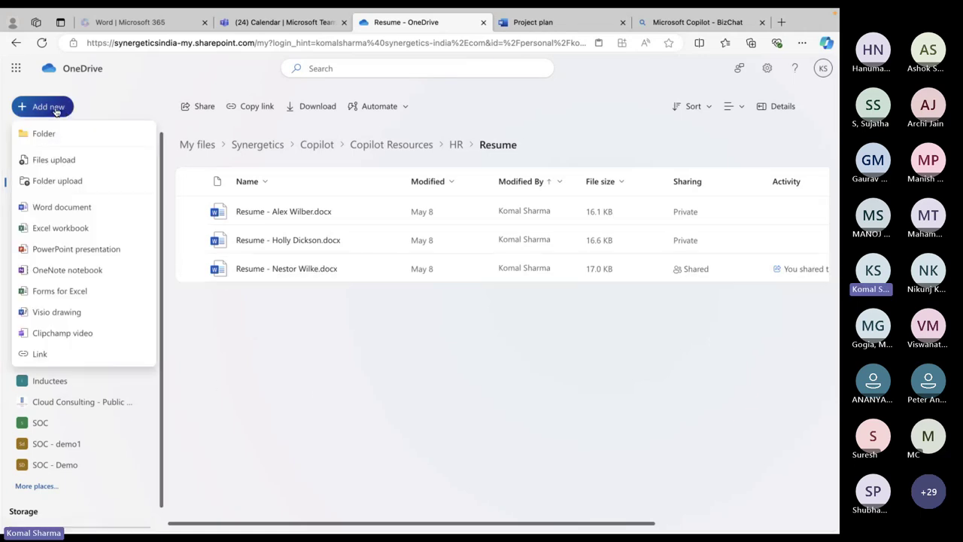
click(85, 215)
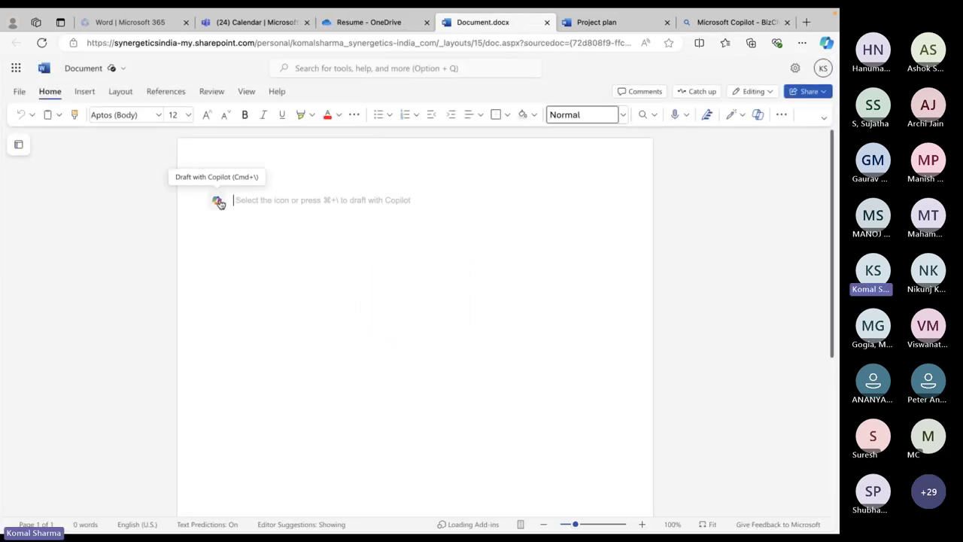
click(217, 201)
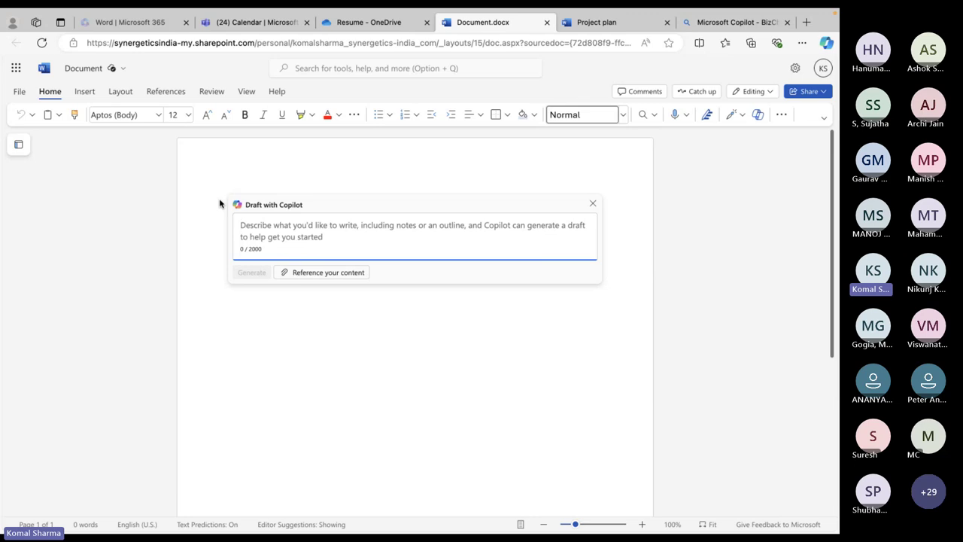
Type a hiring-manager prompt asking for a report comparing the attached resumes for senior animation designer
text(I )
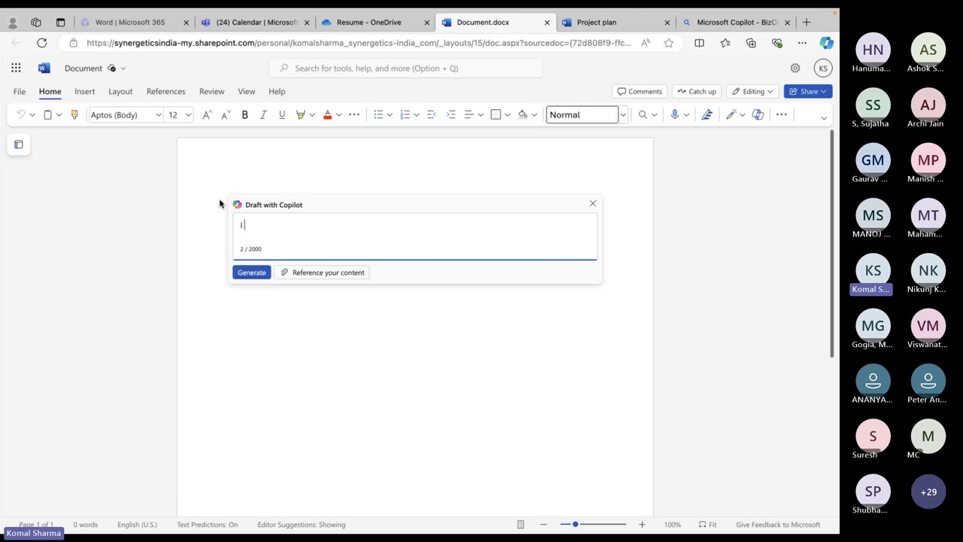
text(am a hiri)
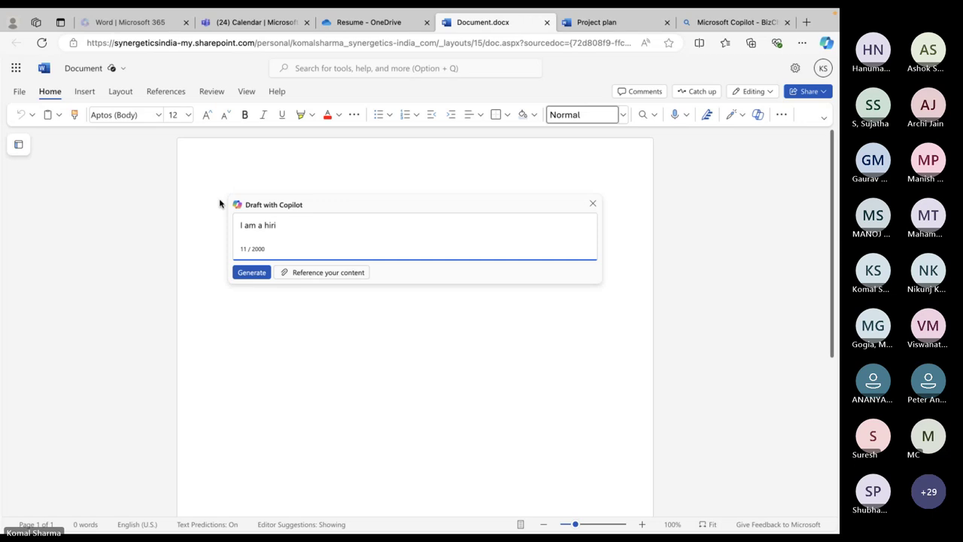
text(ng )
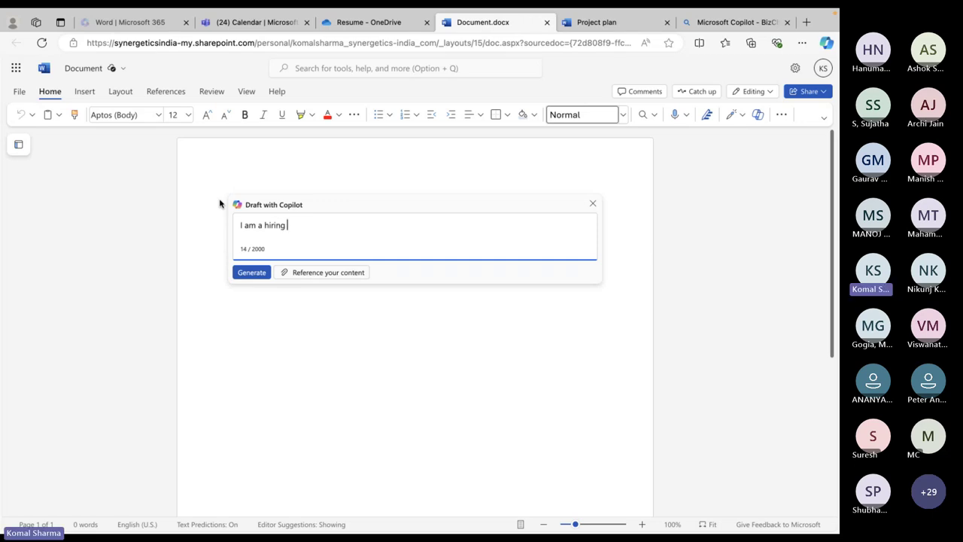
text(manager)
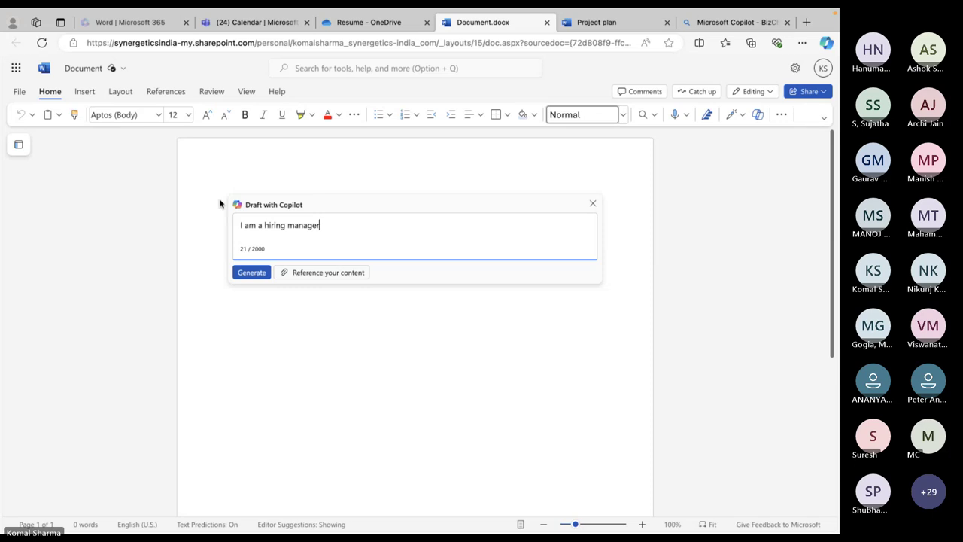
text( for )
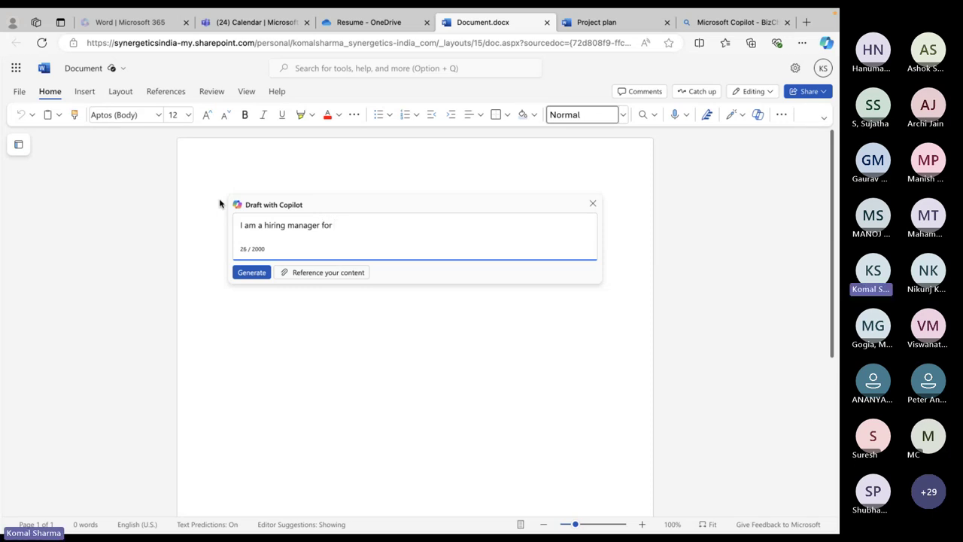
text(syneregtics)
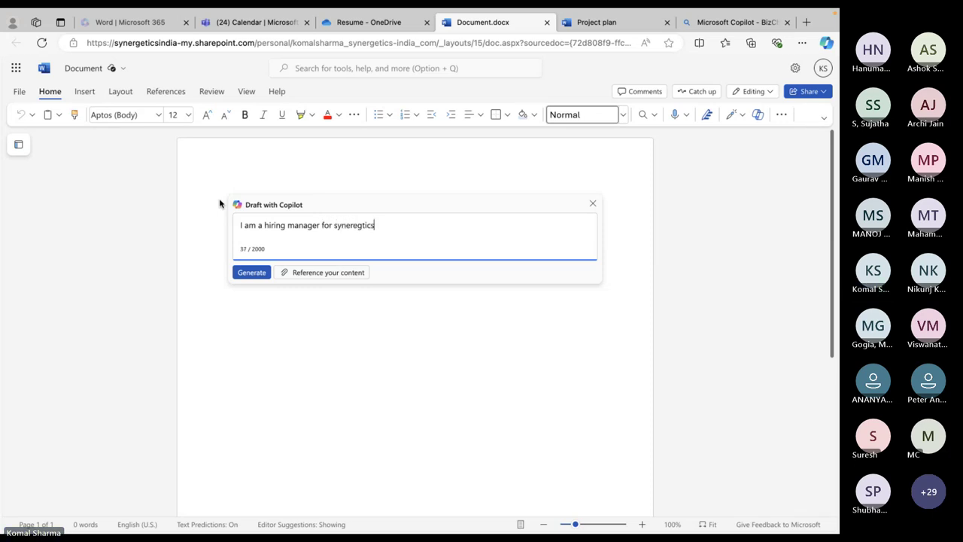
text(. We are hiring for then)
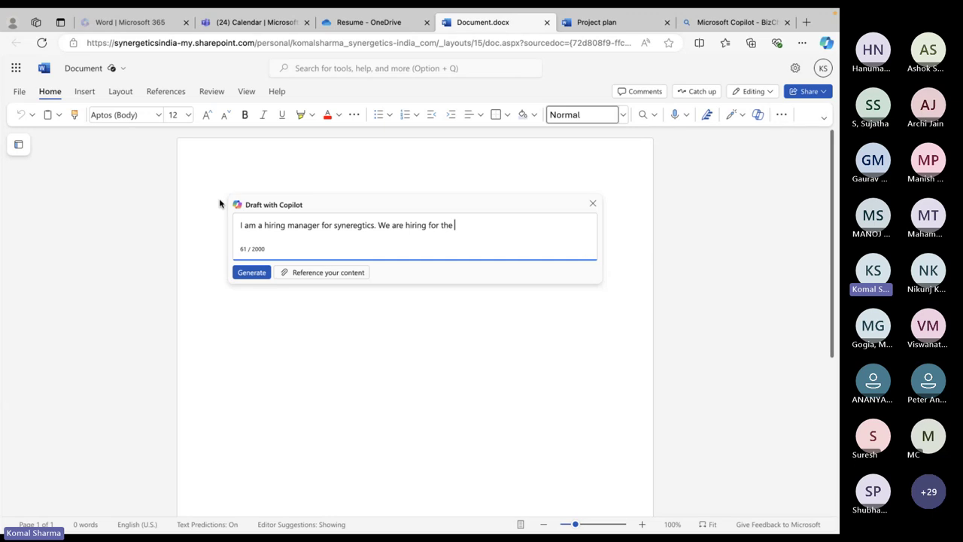
text(positio)
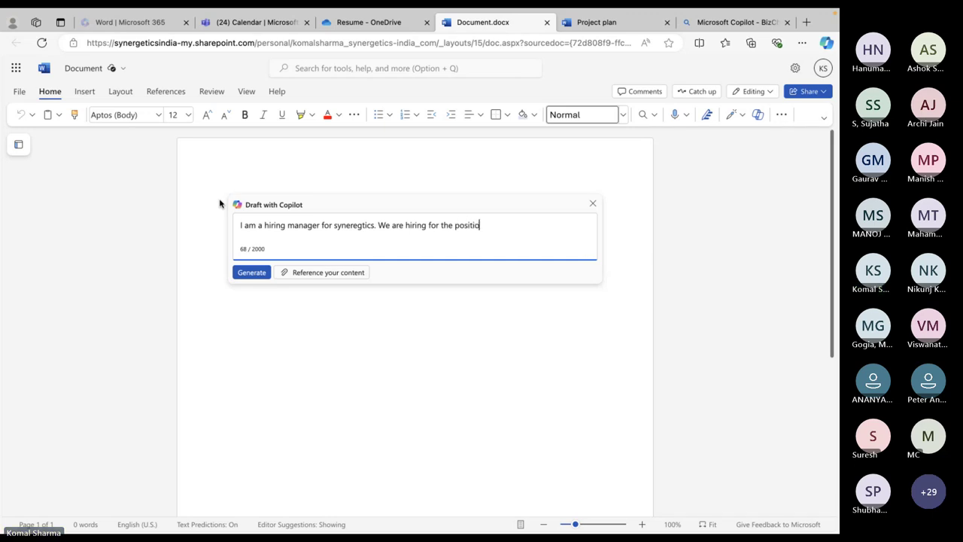
text(n of senior animation designer)
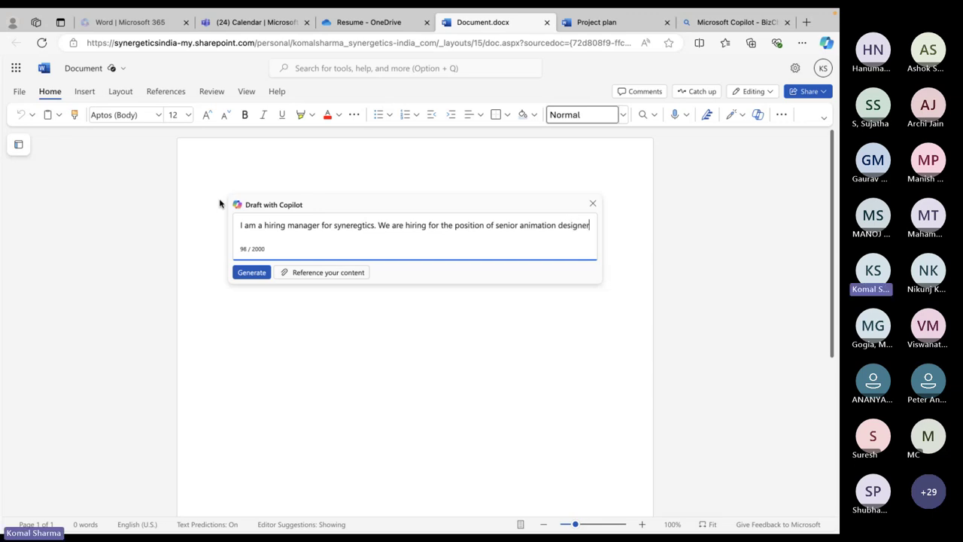
text(. )
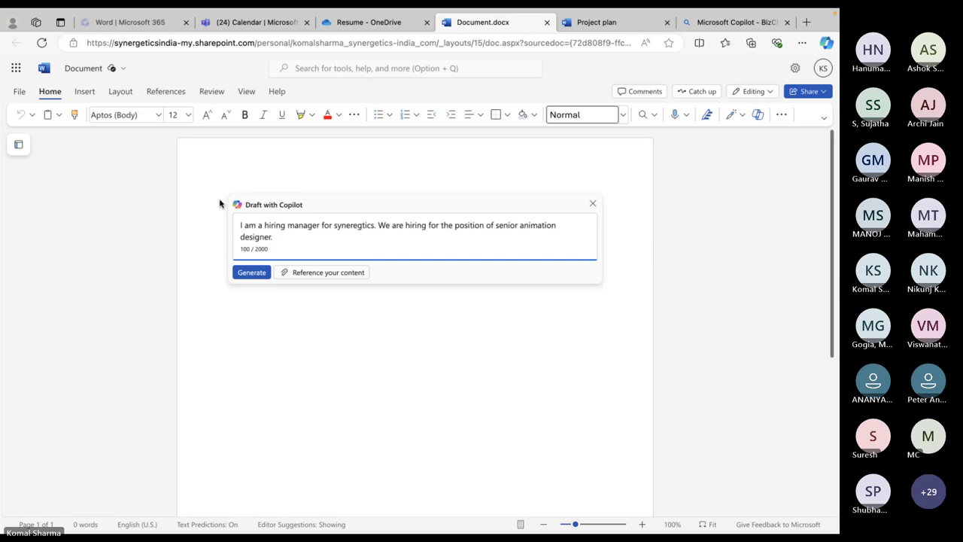
text(Please)
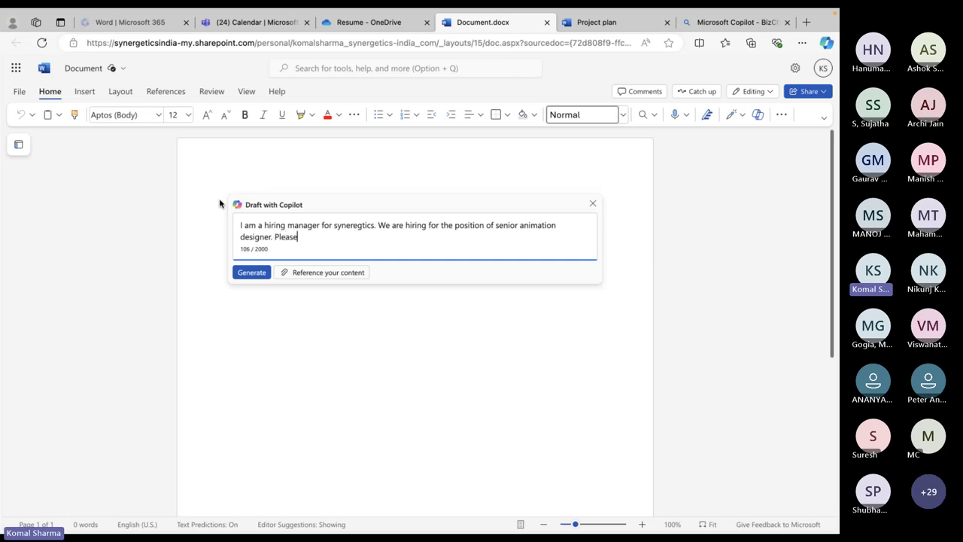
text( create a report)
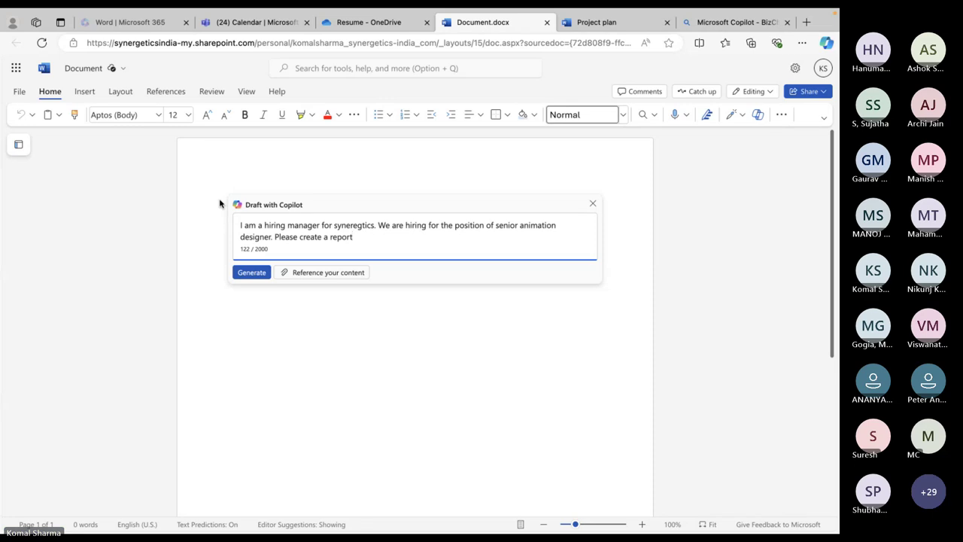
text( that cop)
text(are)
key(BackSpace)
text(res)
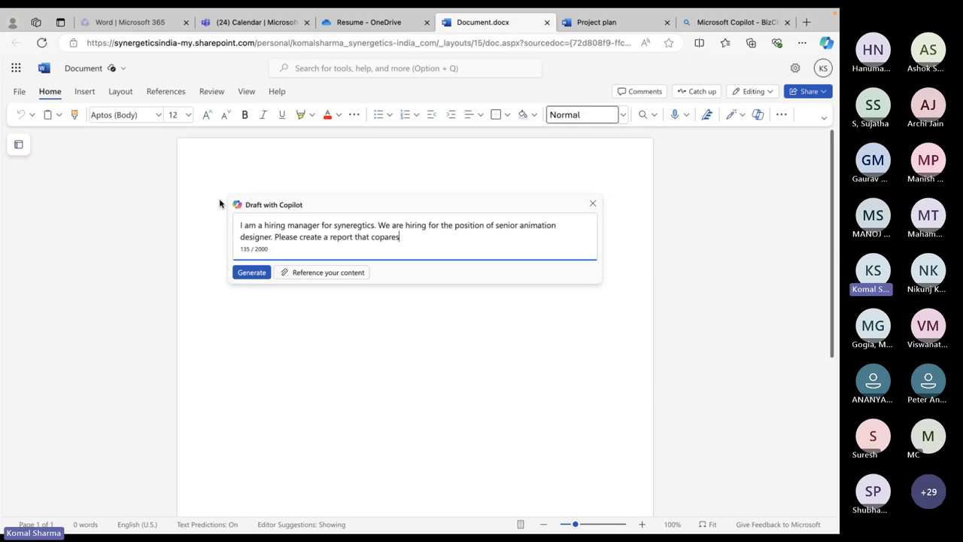
text( the )
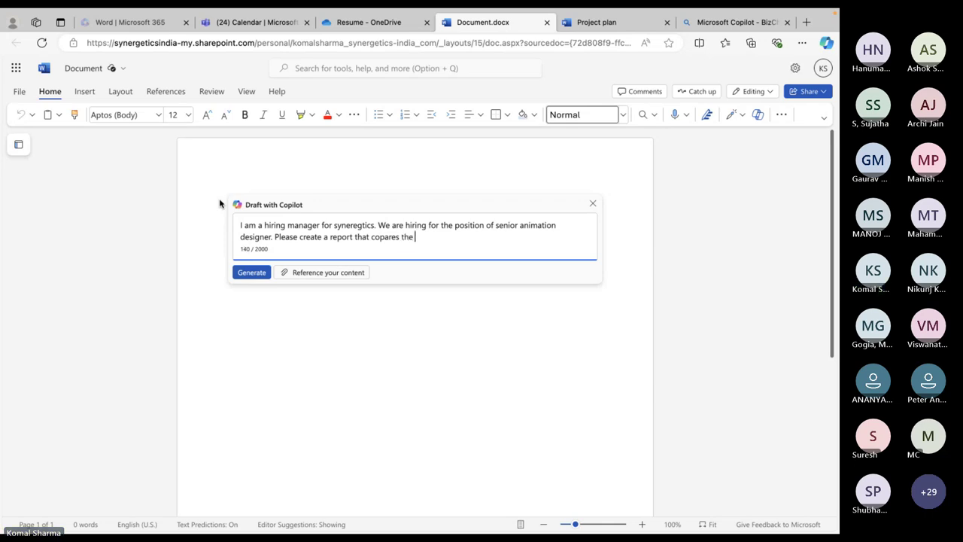
text(attached resumen)
key(BackSpace)
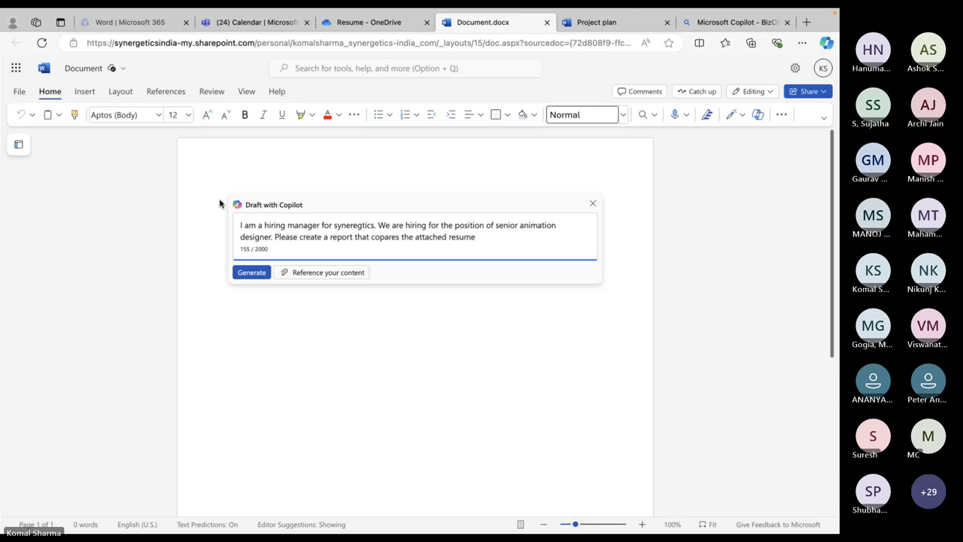